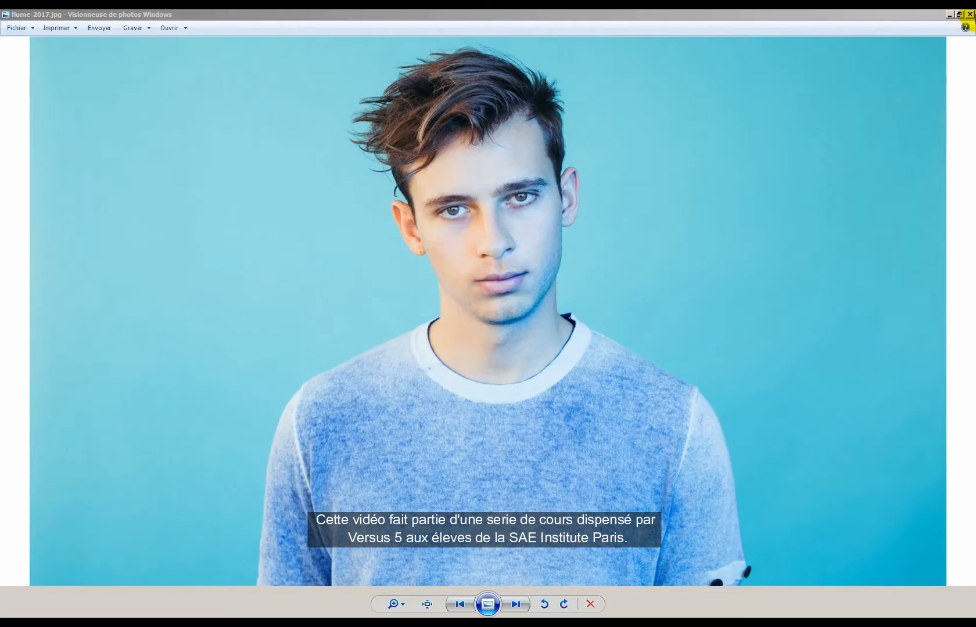
# Close the image viewer, switch to Ableton Live and set the song tempo to 80 BPM.
pyautogui.click(970, 17)
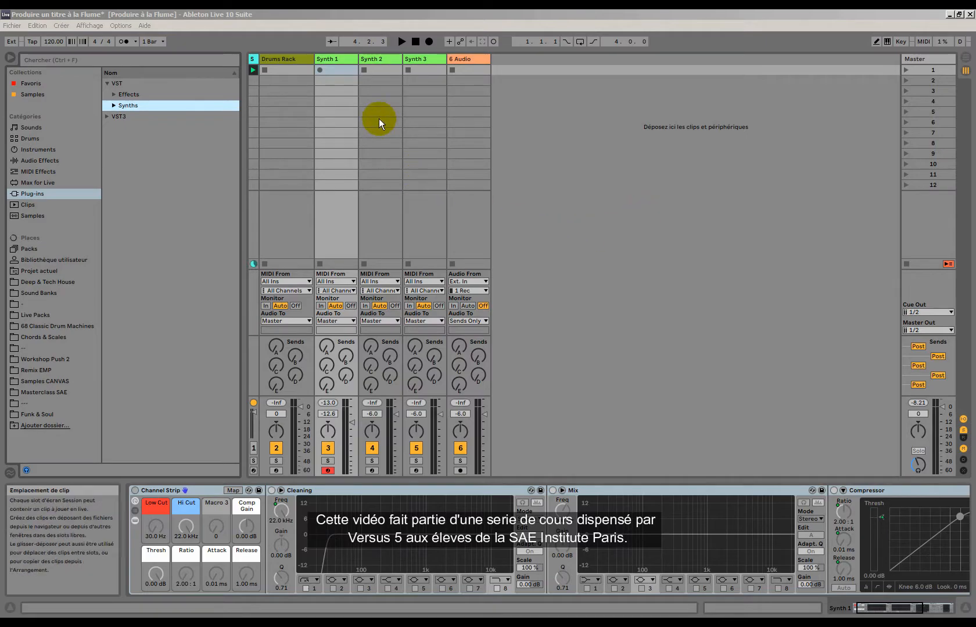
pyautogui.click(339, 70)
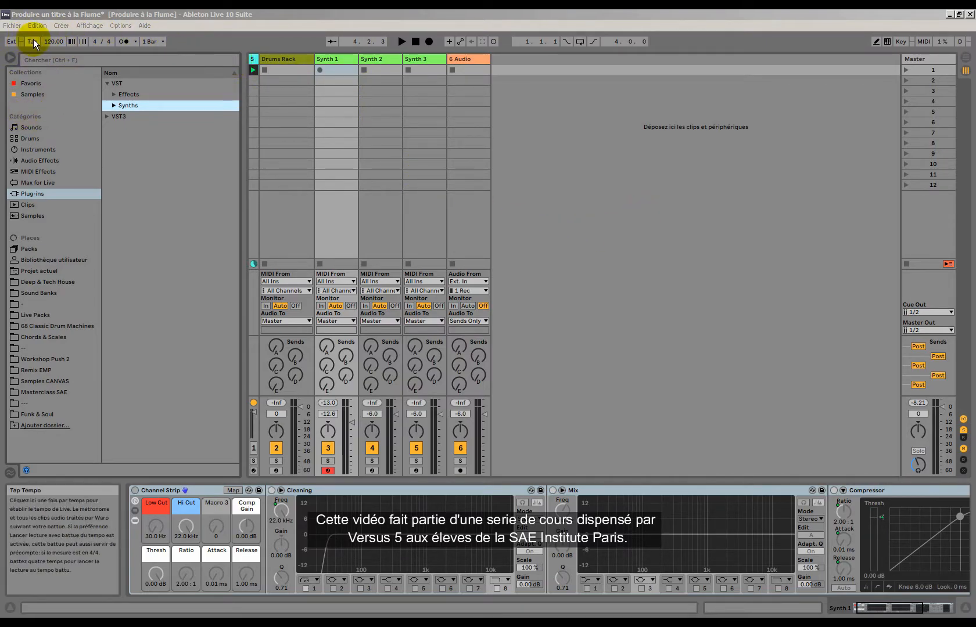
pyautogui.click(52, 41)
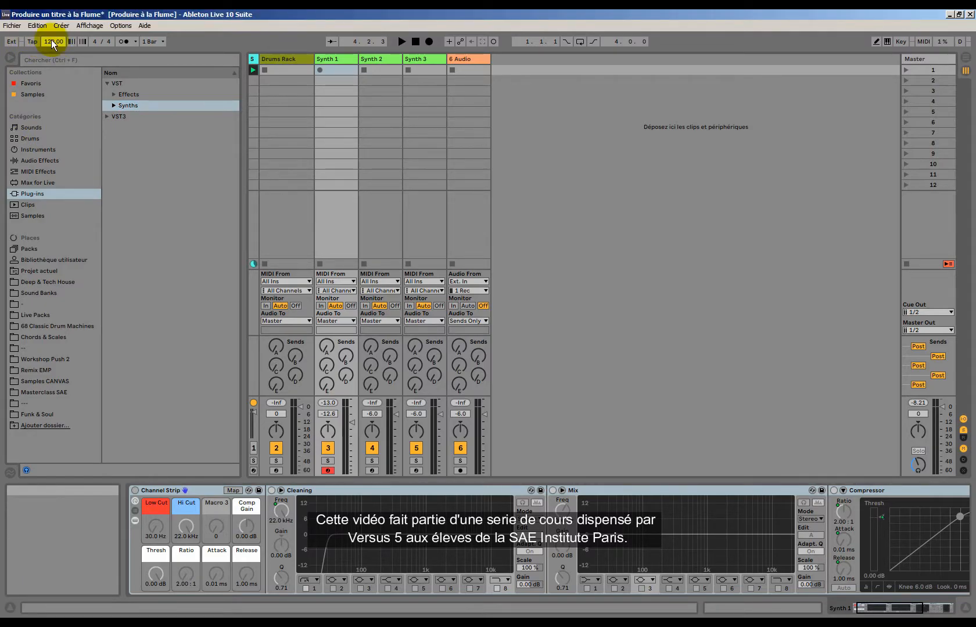
pyautogui.write('7')
pyautogui.press('Return')
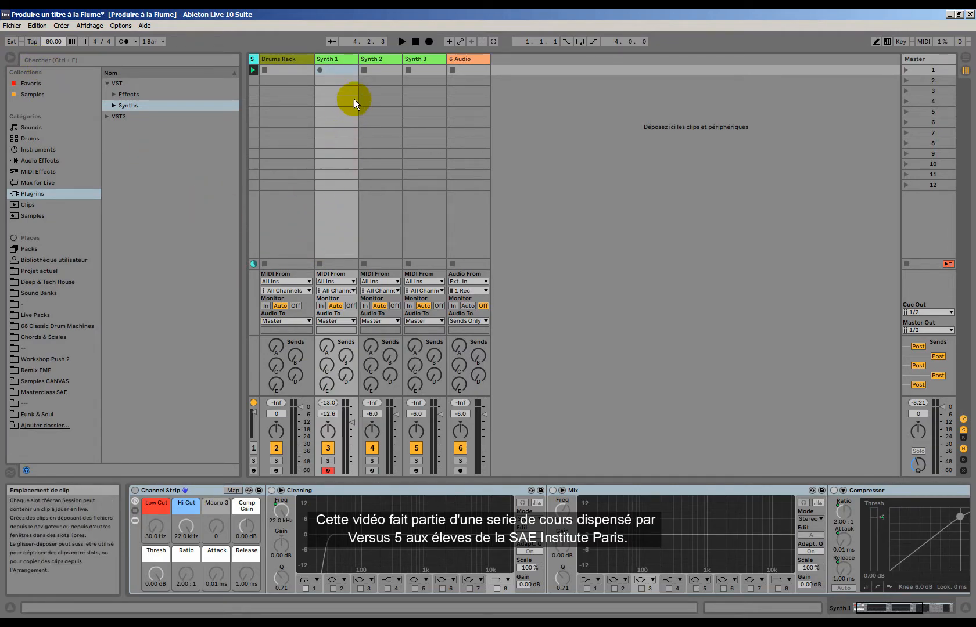
# Load the Air Music Hybrid_x64 synth plug-in onto the Synth 1 track and close its plug-in window.
pyautogui.click(114, 105)
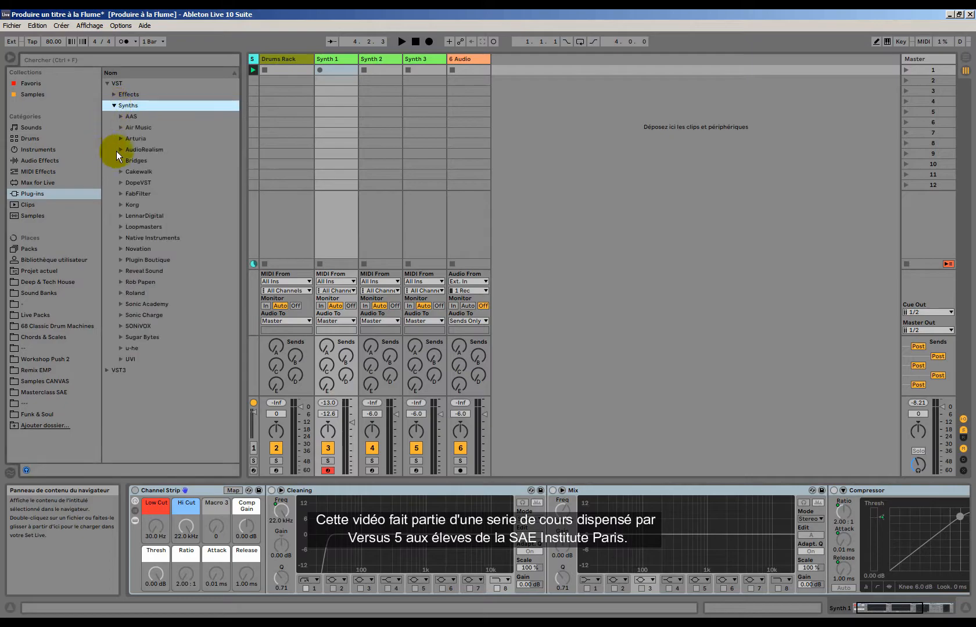
pyautogui.click(121, 128)
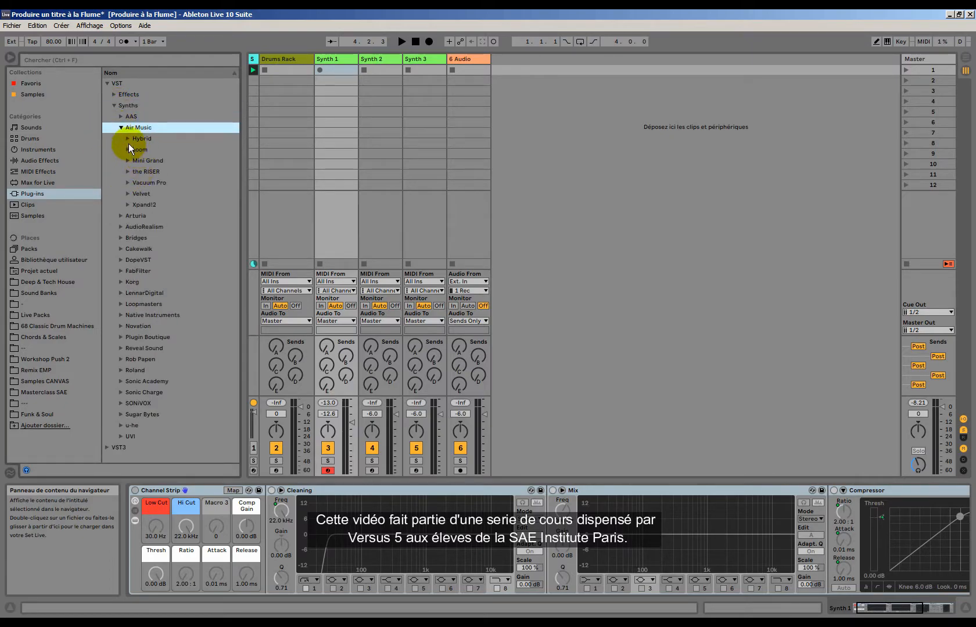
pyautogui.click(127, 138)
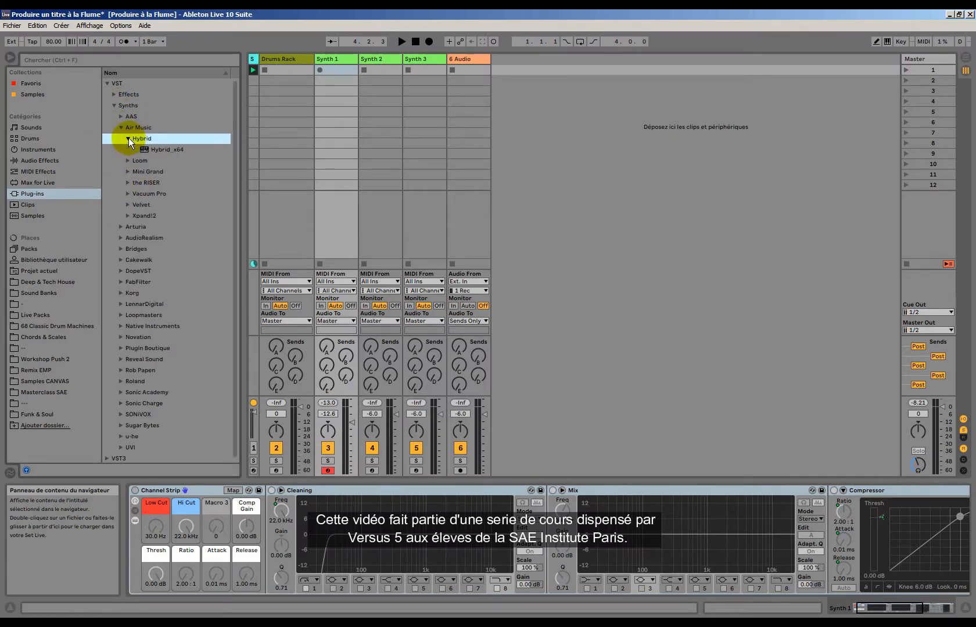
pyautogui.click(159, 150)
pyautogui.moveTo(347, 70); pyautogui.dragTo(345, 59)
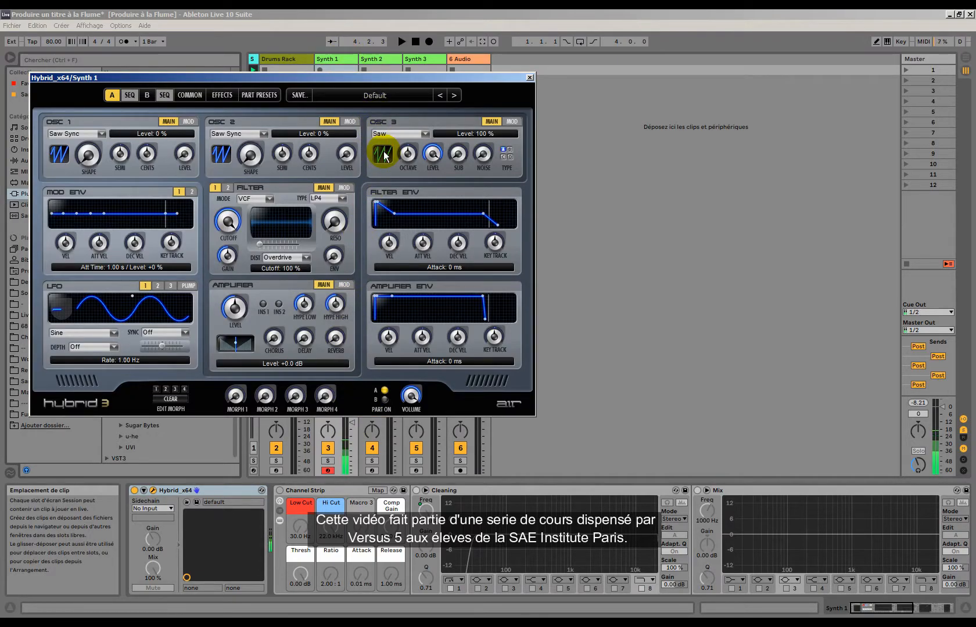
pyautogui.click(529, 77)
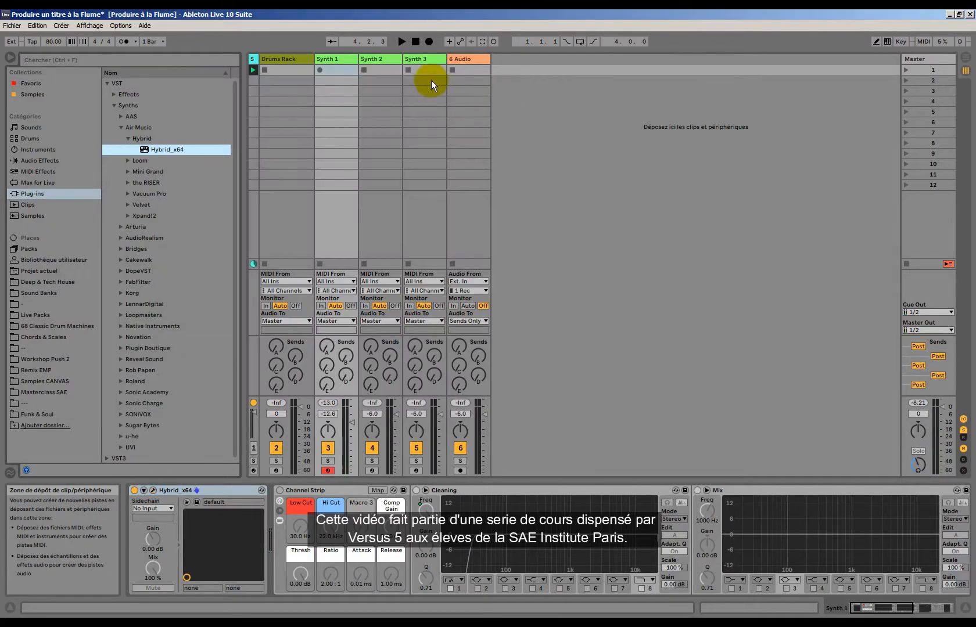
# Create an empty MIDI clip, enlarge its note editor and place the clip in the first slot of Synth 1.
pyautogui.doubleClick(391, 71)
pyautogui.moveTo(570, 477); pyautogui.dragTo(584, 258)
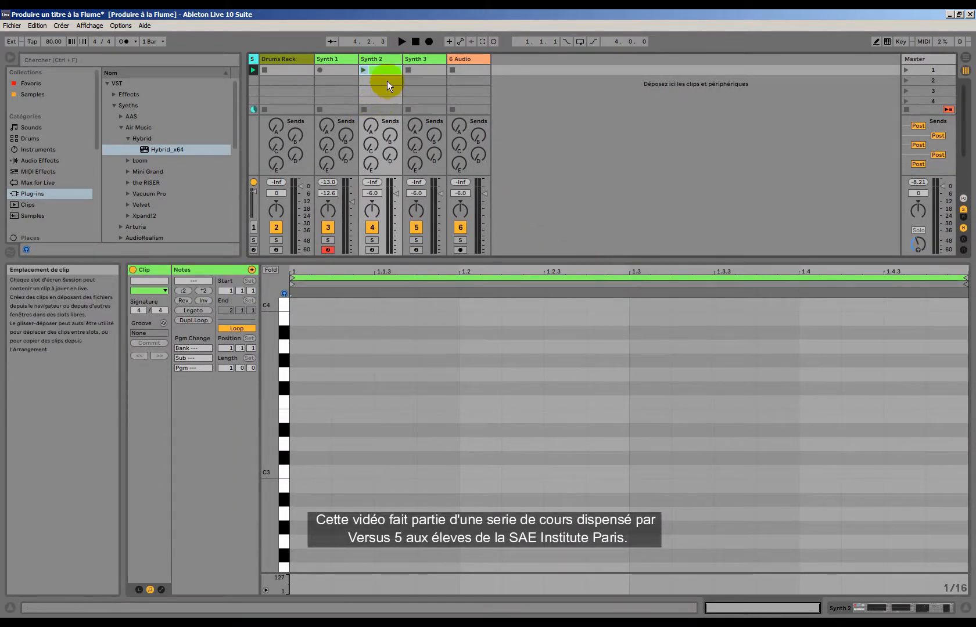
pyautogui.moveTo(387, 69); pyautogui.dragTo(333, 68)
pyautogui.click(323, 394)
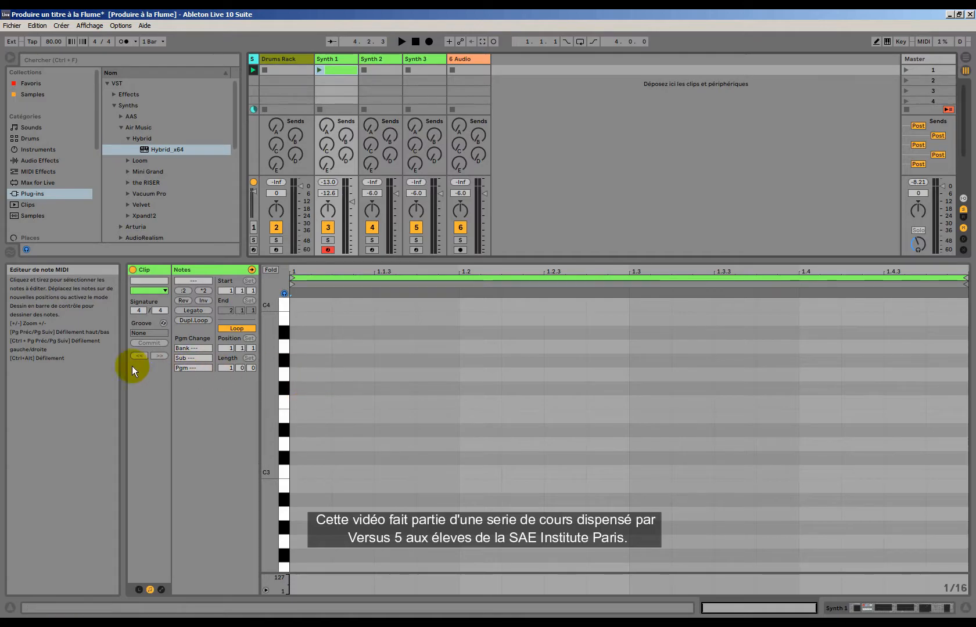
# Set the clip's loop length to 4 bars and its fixed editing grid to 1 bar.
pyautogui.click(230, 367)
pyautogui.moveTo(230, 368); pyautogui.dragTo(230, 355)
pyautogui.rightClick(445, 390)
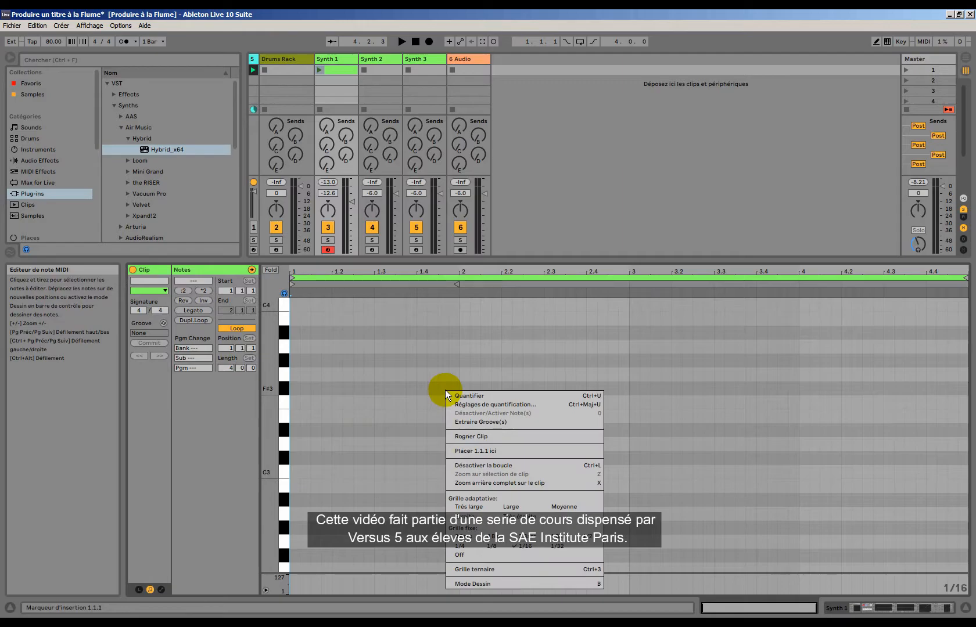
pyautogui.click(563, 542)
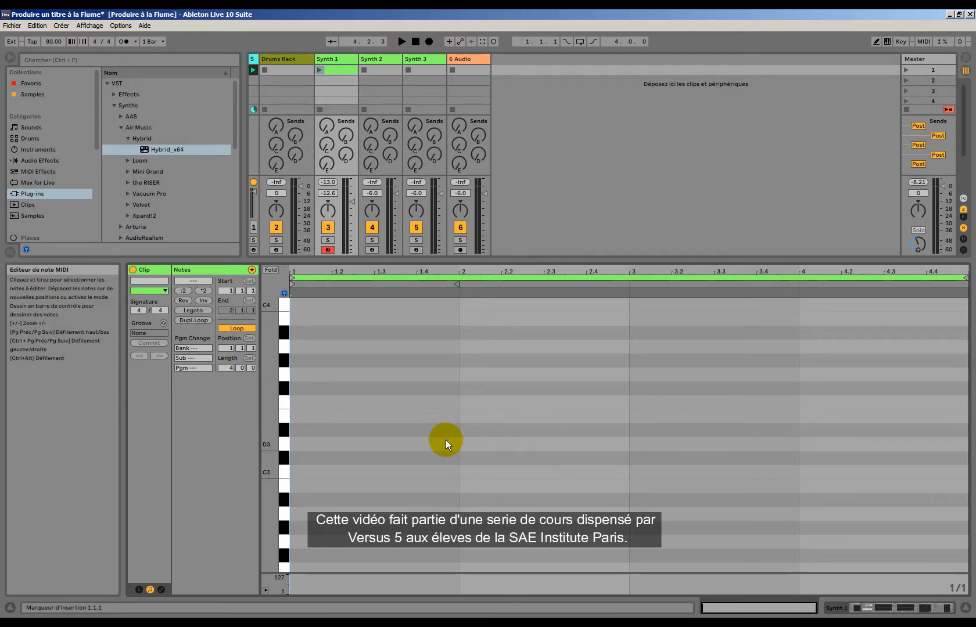
# Add a one-bar C3 note in bar 1 of the clip.
pyautogui.moveTo(263, 459); pyautogui.dragTo(263, 397)
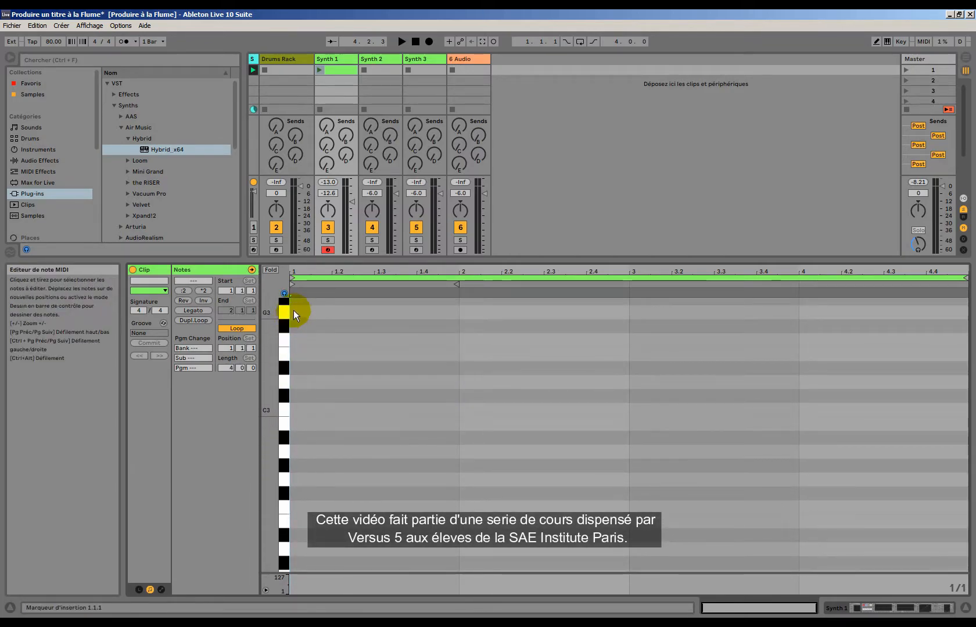
pyautogui.click(285, 410)
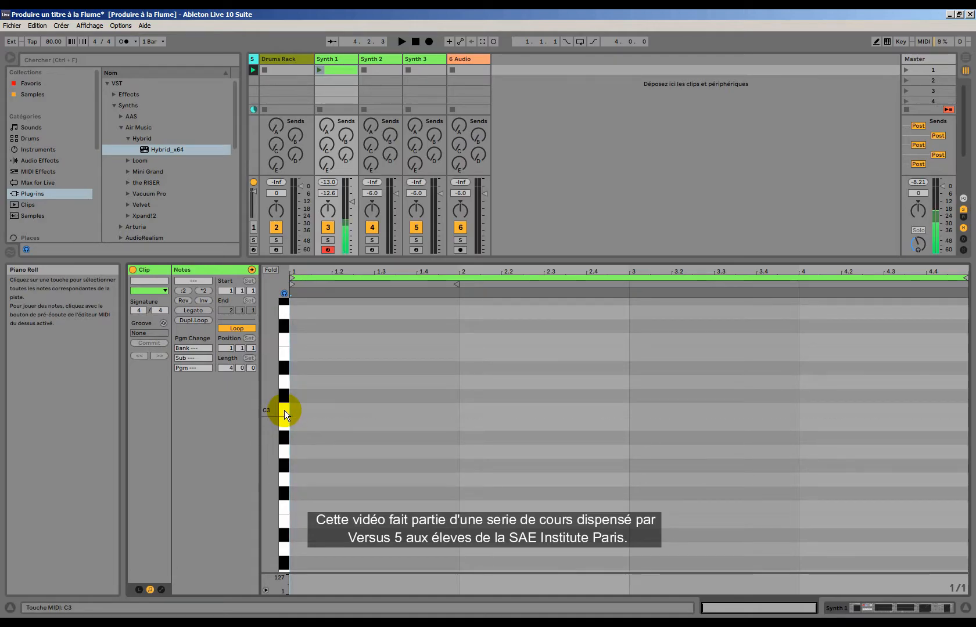
pyautogui.doubleClick(323, 409)
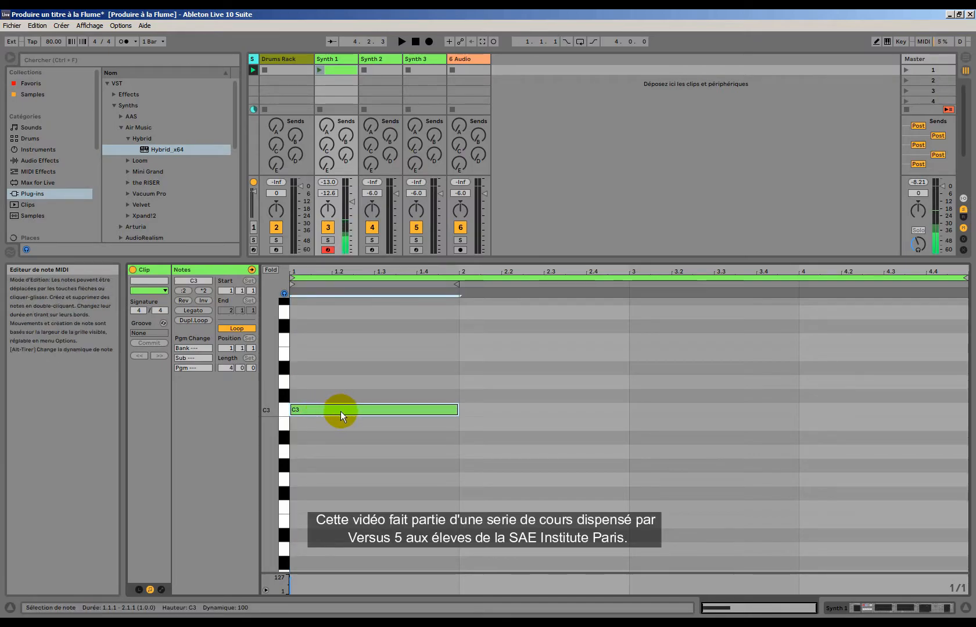
pyautogui.scroll(2, 339, 412)
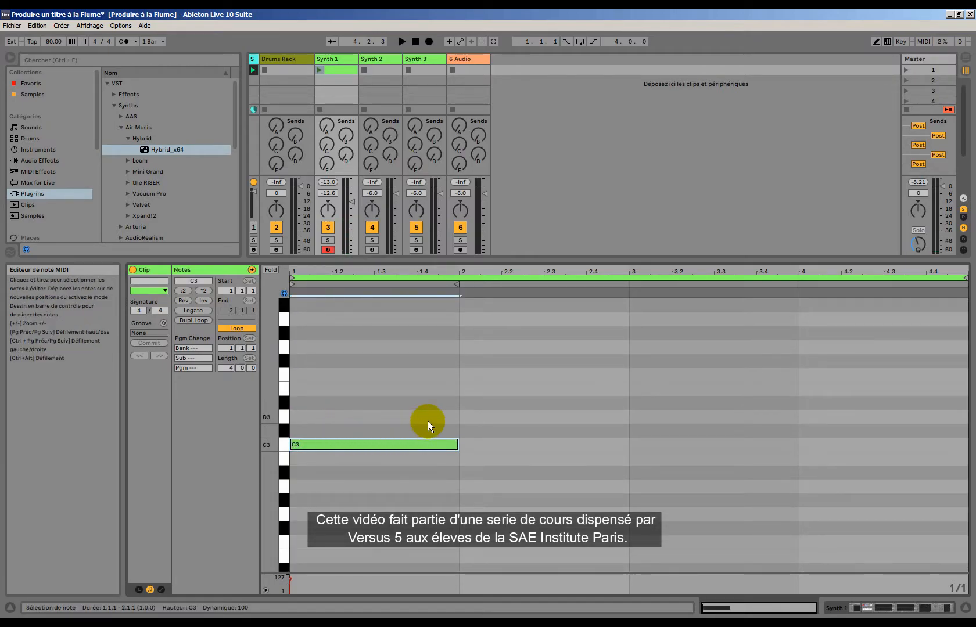
# Add a one-bar note in bar 2 and move it to G3.
pyautogui.doubleClick(508, 405)
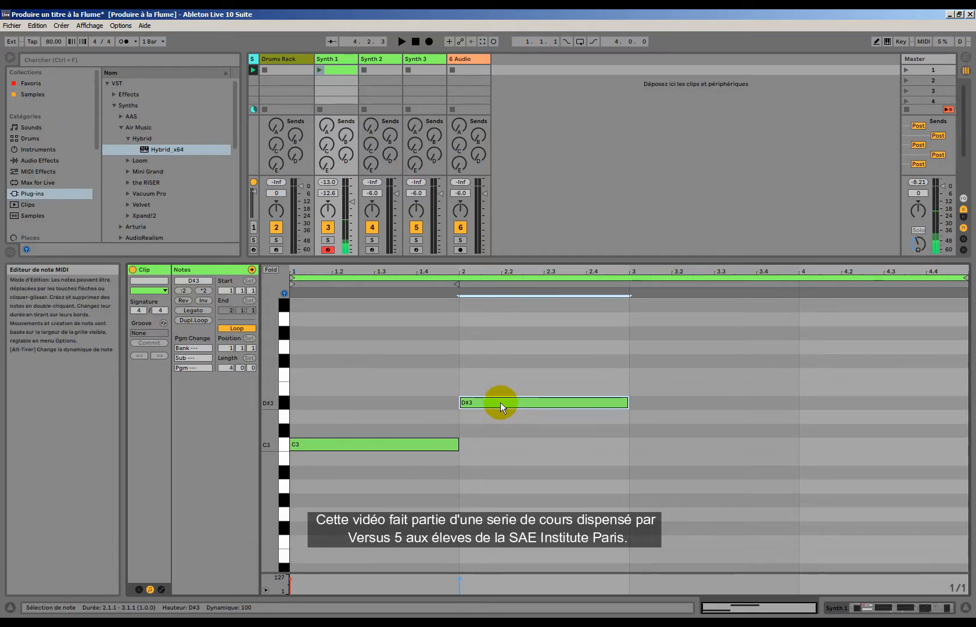
pyautogui.moveTo(500, 403); pyautogui.dragTo(501, 347)
pyautogui.click(460, 418)
pyautogui.moveTo(489, 411); pyautogui.dragTo(548, 334)
# Add one-bar notes at E3 in bar 3 and at D3 in bar 4.
pyautogui.doubleClick(652, 415)
pyautogui.moveTo(651, 414); pyautogui.dragTo(699, 349)
pyautogui.moveTo(685, 406); pyautogui.dragTo(697, 363)
pyautogui.moveTo(413, 490)
pyautogui.mouseDown()
pyautogui.moveTo(463, 409)
pyautogui.moveTo(570, 306)
pyautogui.mouseUp()
pyautogui.moveTo(649, 412); pyautogui.dragTo(778, 429)
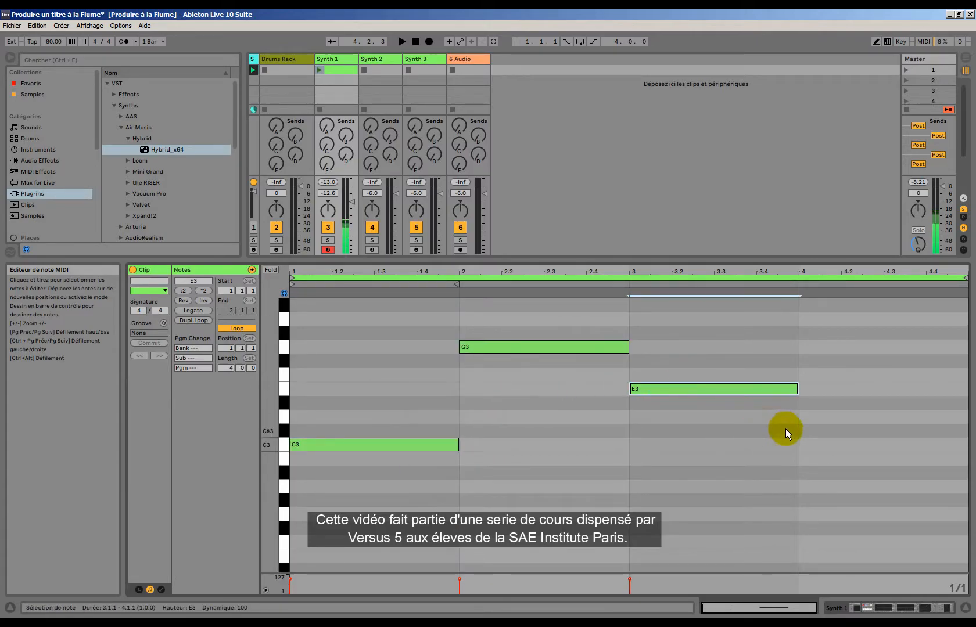
pyautogui.doubleClick(819, 391)
pyautogui.moveTo(824, 389); pyautogui.dragTo(828, 416)
pyautogui.moveTo(413, 498); pyautogui.dragTo(428, 400)
pyautogui.moveTo(534, 395); pyautogui.dragTo(574, 313)
pyautogui.moveTo(694, 463); pyautogui.dragTo(748, 357)
pyautogui.moveTo(842, 474); pyautogui.dragTo(883, 374)
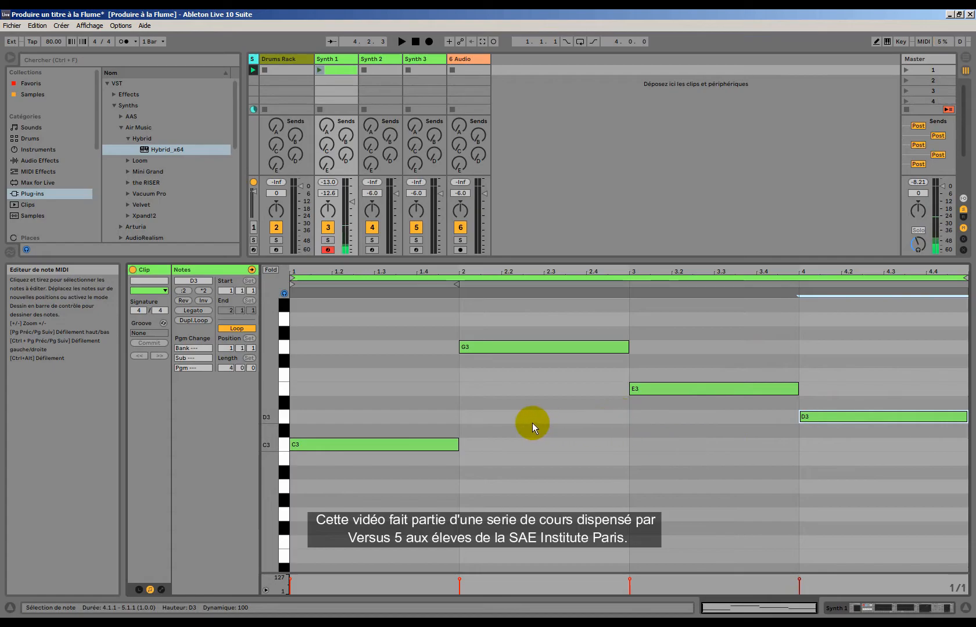
pyautogui.moveTo(372, 512); pyautogui.dragTo(422, 421)
pyautogui.moveTo(497, 398); pyautogui.dragTo(587, 303)
pyautogui.moveTo(689, 434); pyautogui.dragTo(759, 343)
pyautogui.moveTo(846, 450); pyautogui.dragTo(852, 388)
# Build three-note chords by duplicating the bar 1 and bar 2 notes upward to E3 and B3, then to G3 and D4.
pyautogui.scroll(1, 554, 499)
pyautogui.moveTo(265, 476)
pyautogui.mouseDown()
pyautogui.moveTo(241, 476)
pyautogui.moveTo(276, 465)
pyautogui.mouseUp()
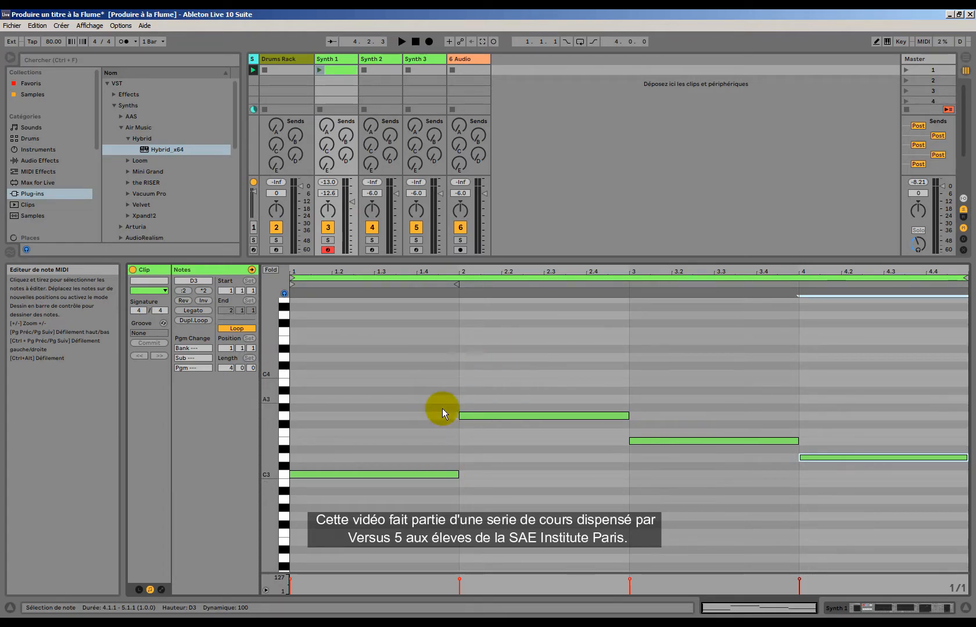
pyautogui.click(420, 381)
pyautogui.moveTo(417, 382); pyautogui.dragTo(523, 532)
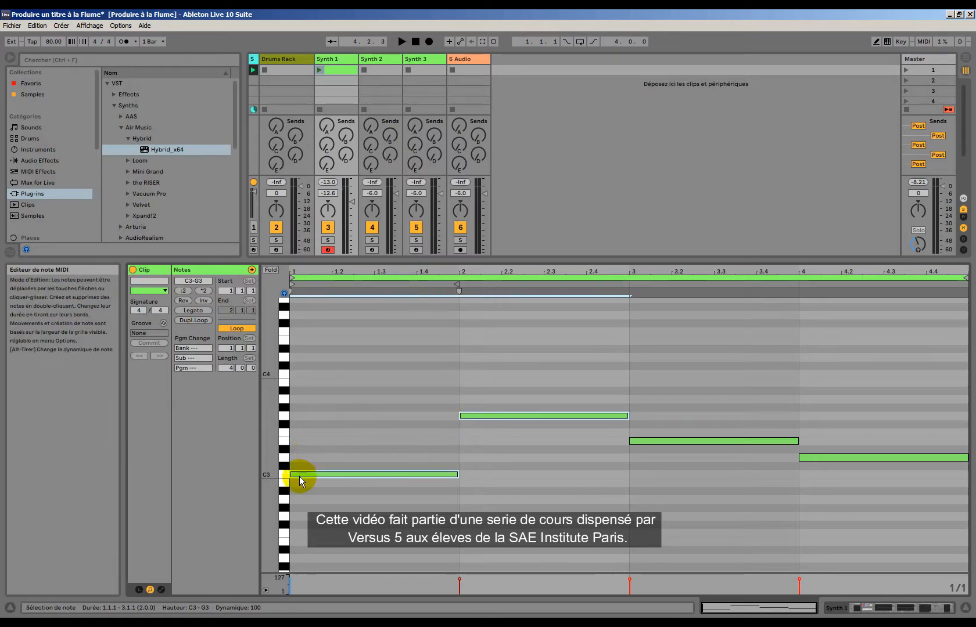
pyautogui.moveTo(298, 471); pyautogui.dragTo(312, 449)
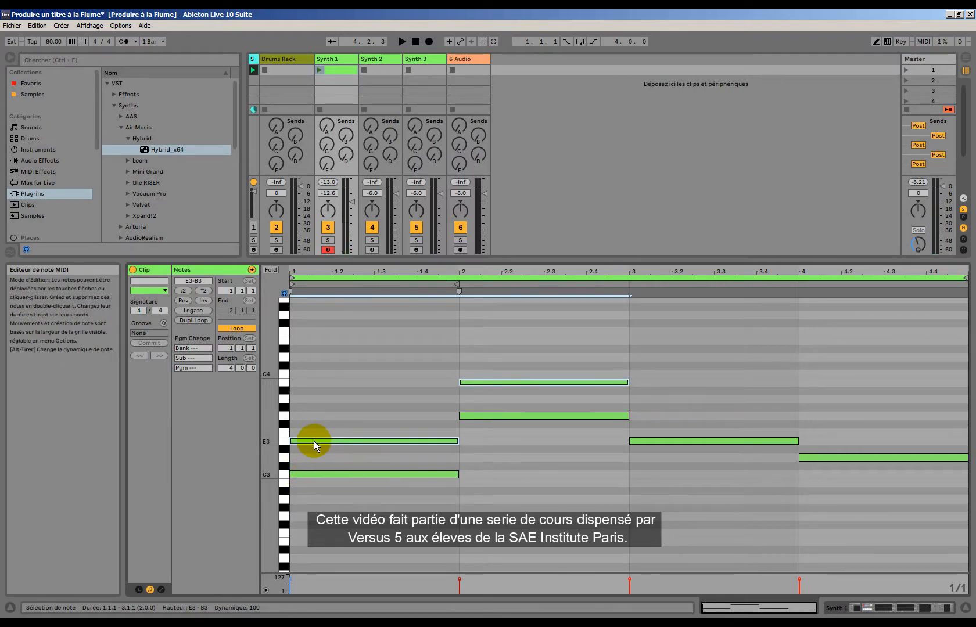
pyautogui.moveTo(308, 444); pyautogui.dragTo(312, 416)
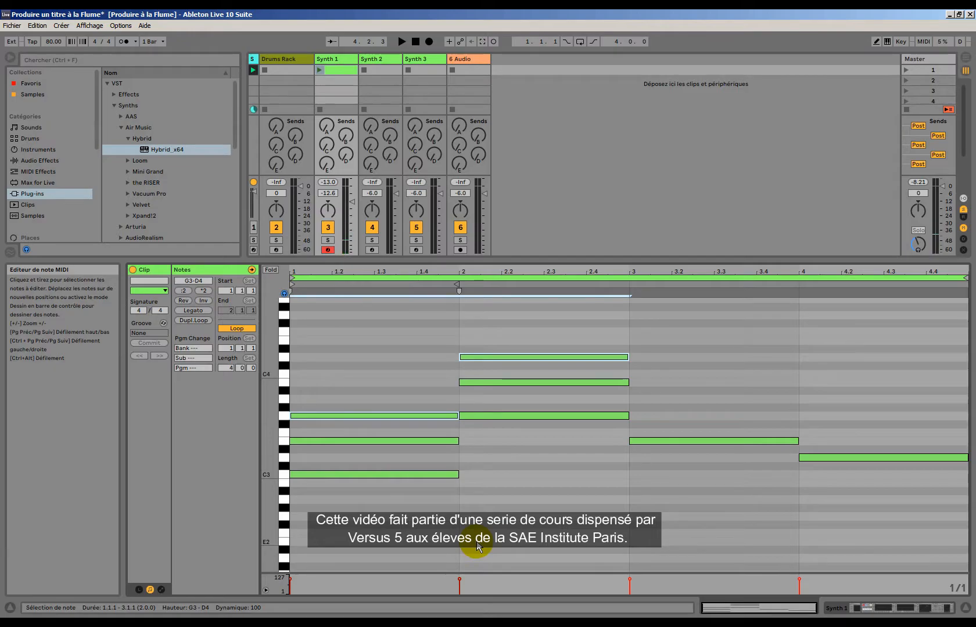
# Play scene 1 to listen to the first two chords and stop playback.
pyautogui.press('space')
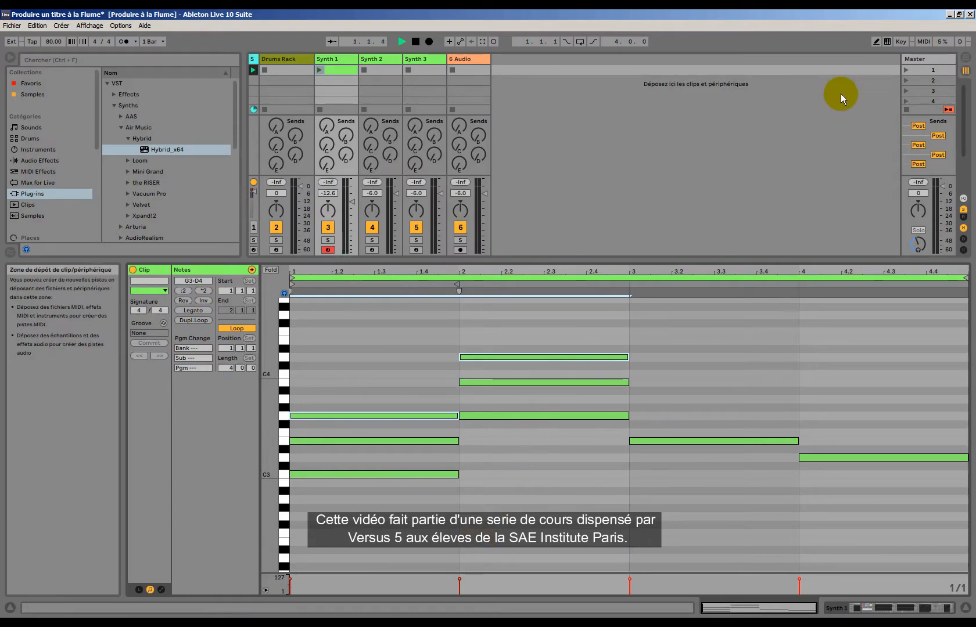
pyautogui.click(906, 70)
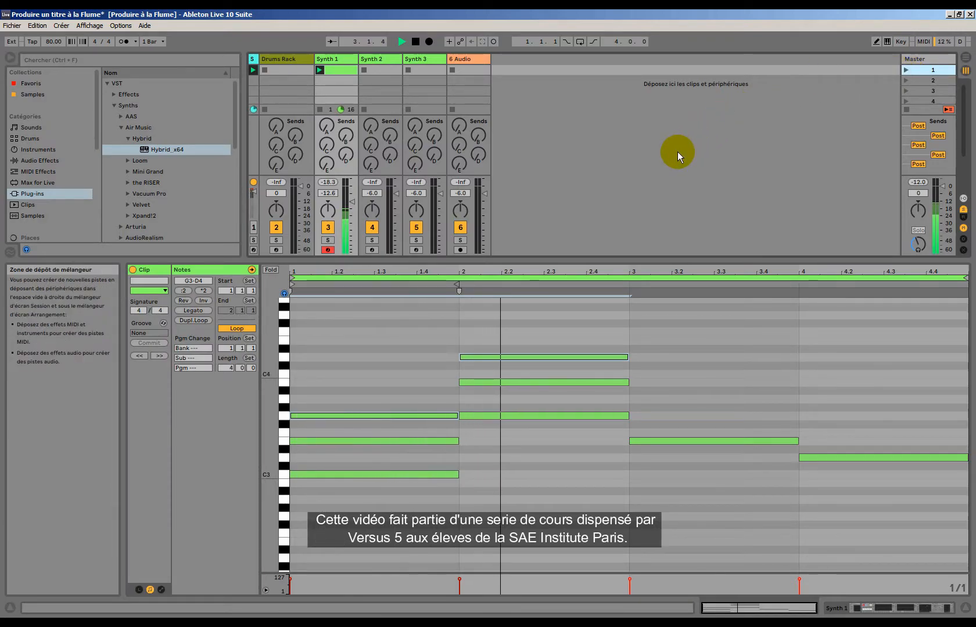
pyautogui.press('space')
# Complete the bar 3 chord by duplicating its E3 note upward to G3 and B3.
pyautogui.click(705, 440)
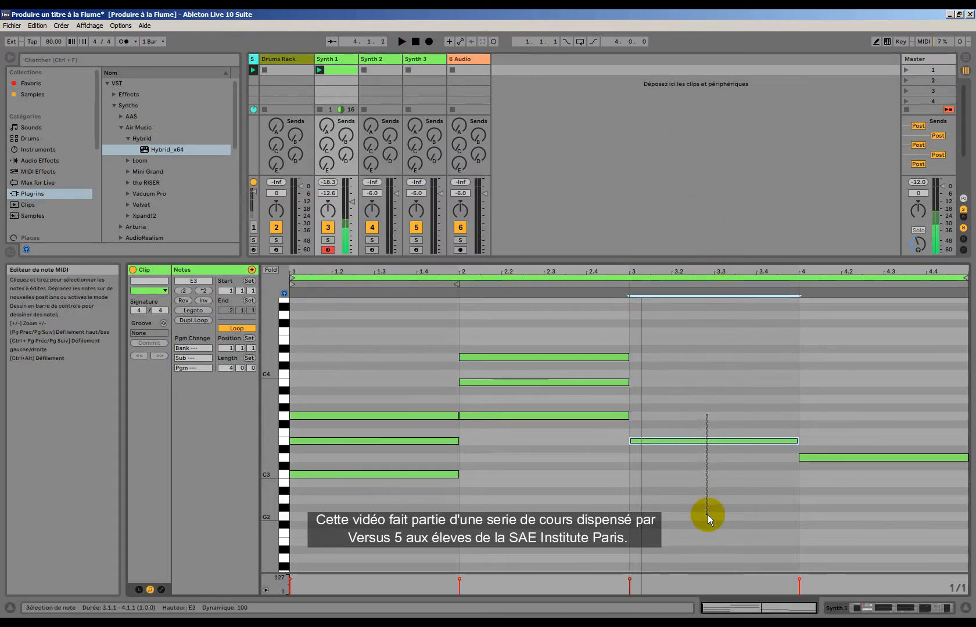
pyautogui.click(646, 446)
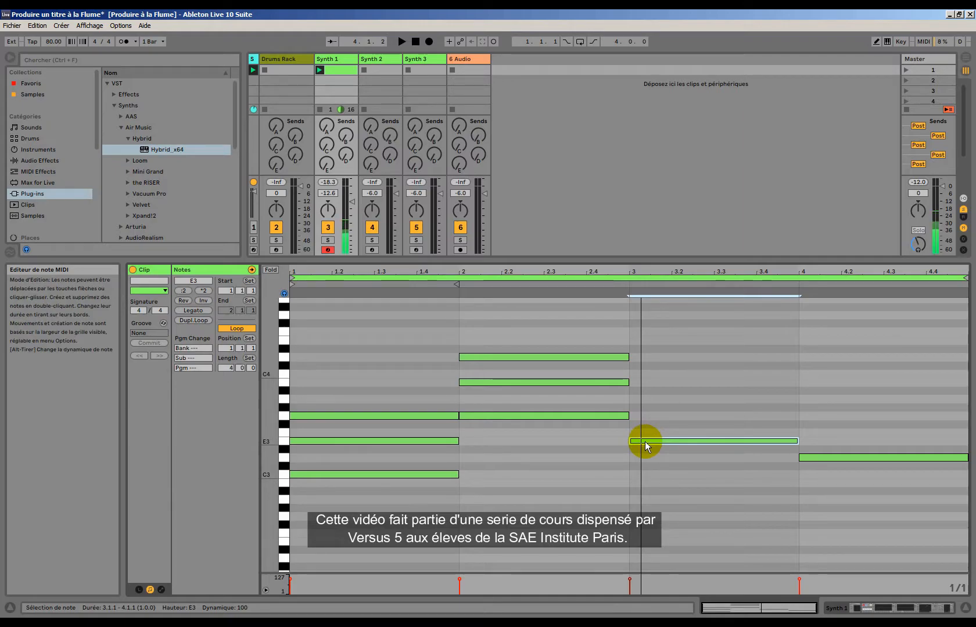
pyautogui.moveTo(646, 446); pyautogui.dragTo(648, 381)
# Complete the bar 4 chord by duplicating its D3 note to F#3 and A3, and play back the progression.
pyautogui.click(846, 400)
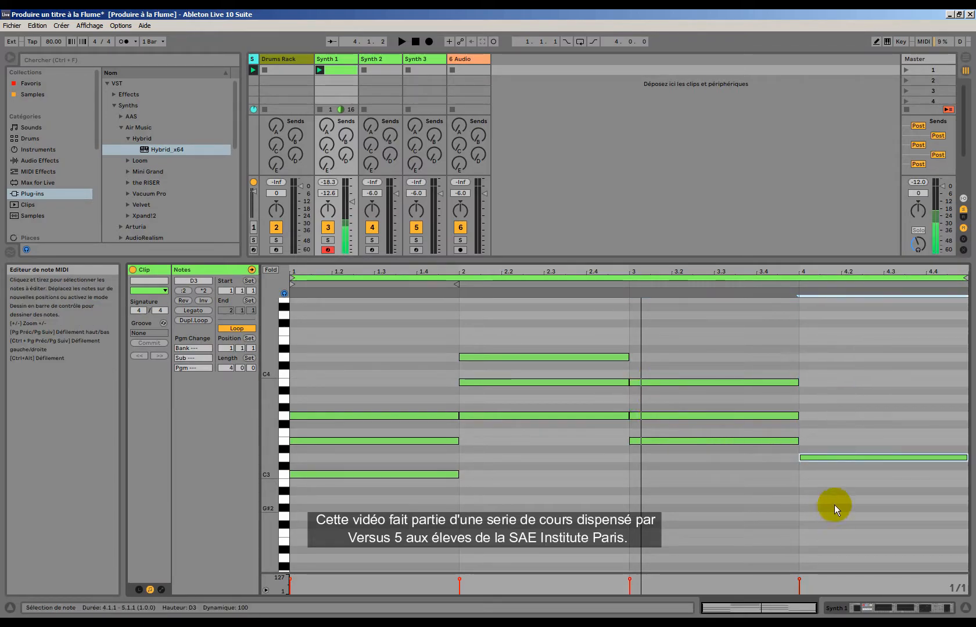
pyautogui.click(822, 458)
pyautogui.moveTo(822, 462); pyautogui.dragTo(828, 403)
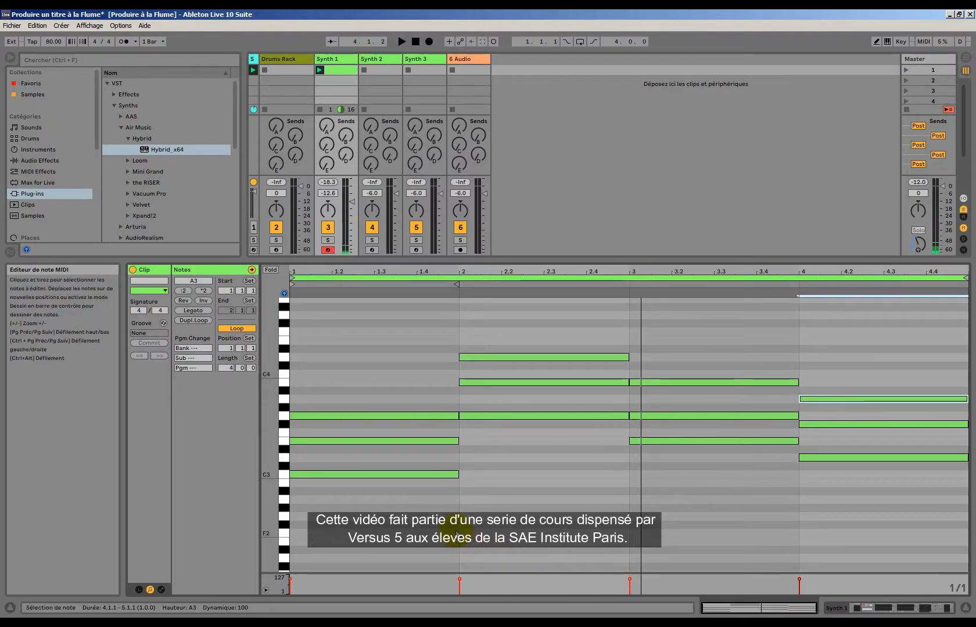
pyautogui.press('space')
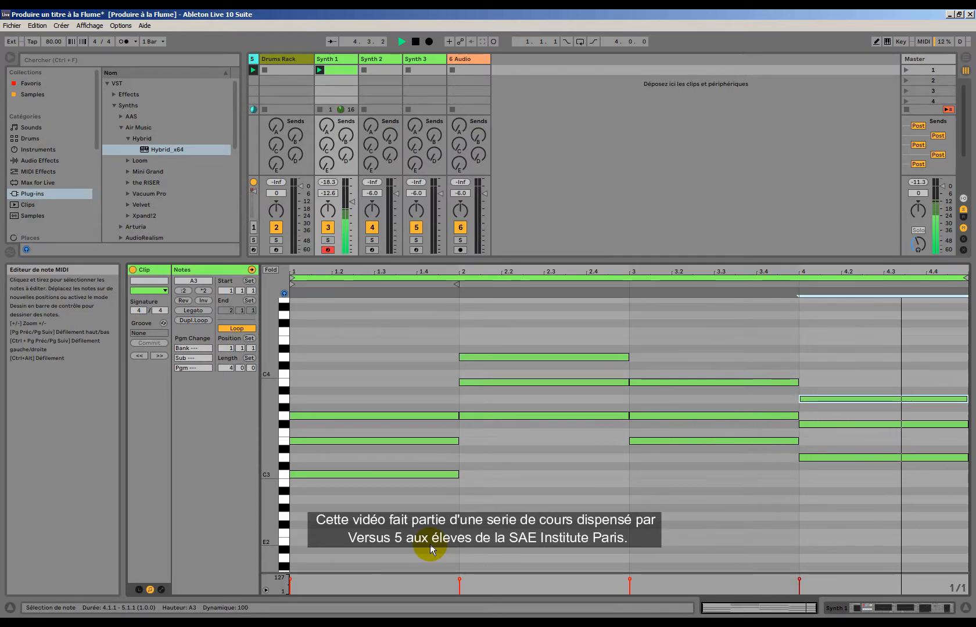
pyautogui.press('space')
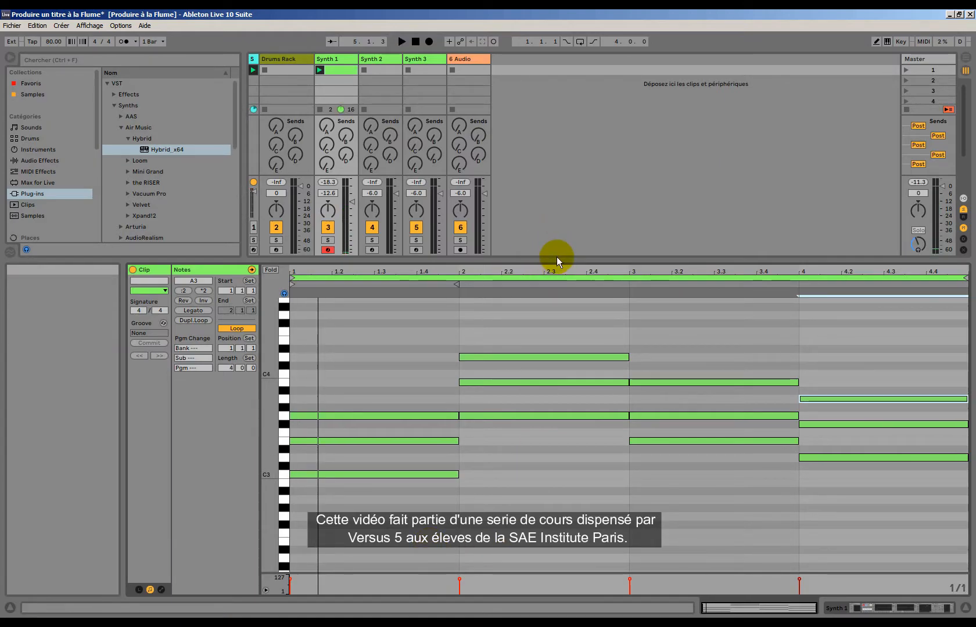
# Duplicate the lowest note of each of the four chords one octave down, into the C2–G2 range.
pyautogui.moveTo(557, 257); pyautogui.dragTo(557, 239)
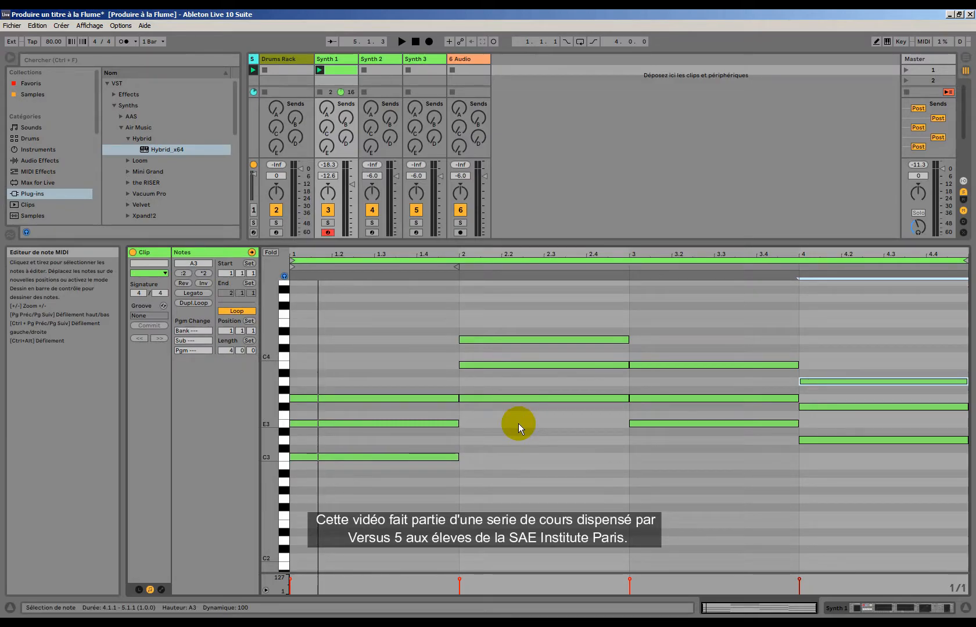
pyautogui.moveTo(279, 401); pyautogui.dragTo(273, 402)
pyautogui.moveTo(369, 513); pyautogui.dragTo(575, 402)
pyautogui.moveTo(650, 452); pyautogui.dragTo(708, 405)
pyautogui.moveTo(794, 463); pyautogui.dragTo(850, 431)
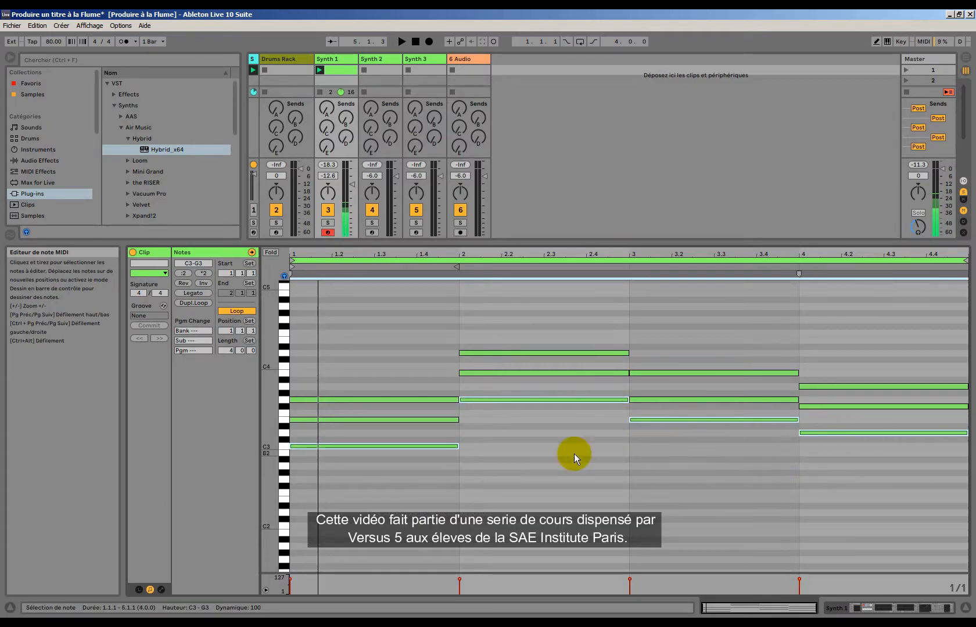
pyautogui.scroll(-2, 493, 485)
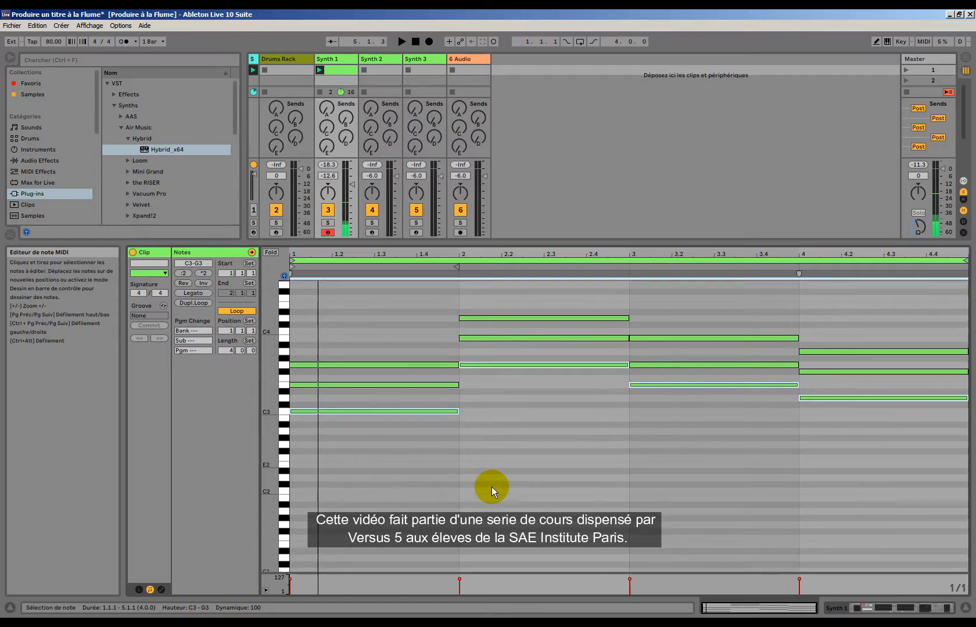
pyautogui.click(306, 411)
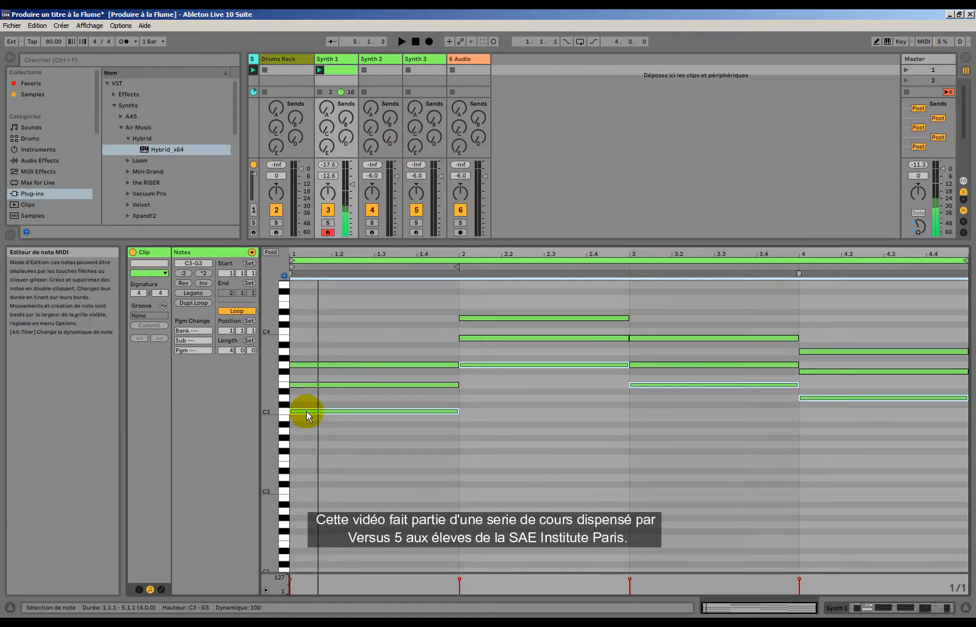
pyautogui.moveTo(307, 410); pyautogui.dragTo(310, 495)
# Duplicate the four C2–G2 bass notes another octave down, into the C1–G1 range.
pyautogui.scroll(-4, 387, 458)
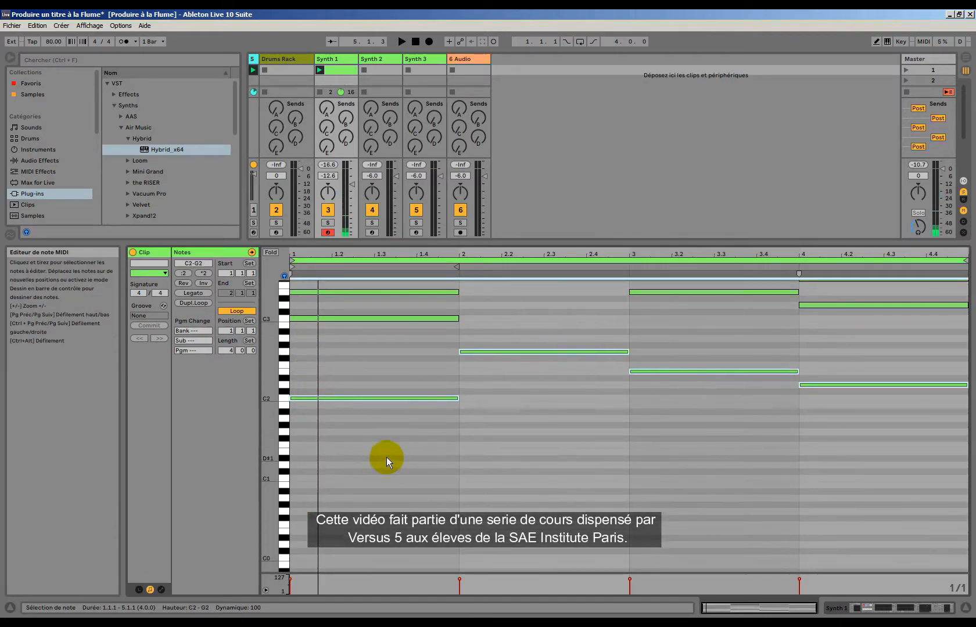
pyautogui.moveTo(316, 399); pyautogui.dragTo(311, 477)
pyautogui.scroll(2, 419, 493)
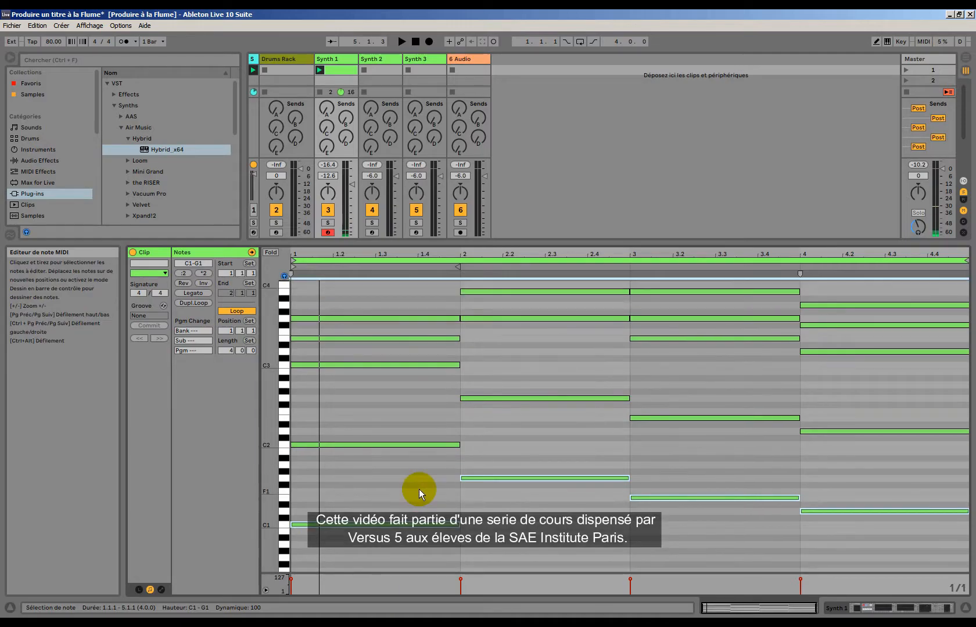
pyautogui.scroll(1, 419, 489)
pyautogui.moveTo(274, 407)
pyautogui.mouseDown()
pyautogui.moveTo(255, 408)
pyautogui.moveTo(279, 408)
pyautogui.mouseUp()
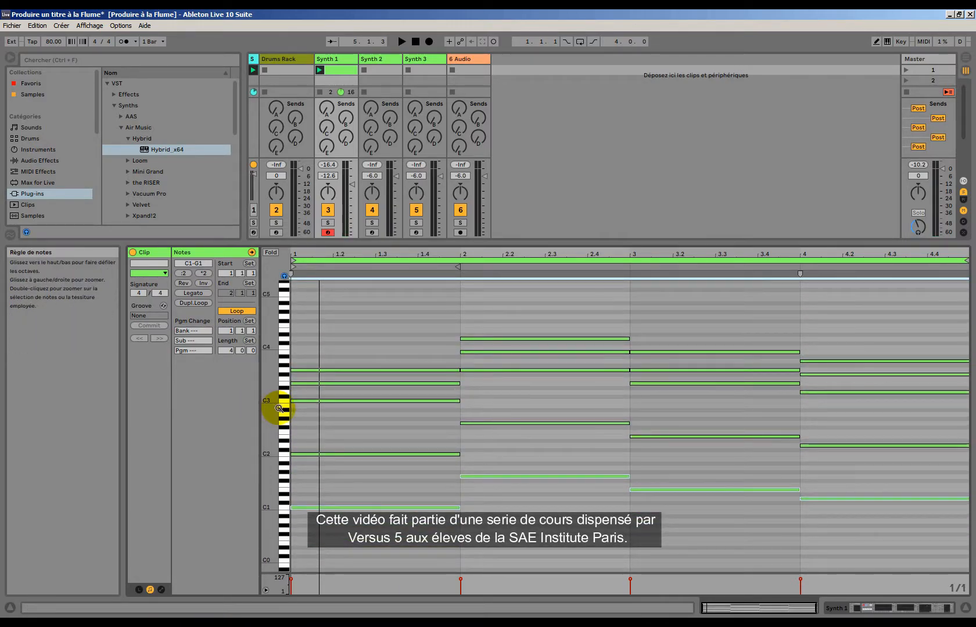
# Play back the progression with its bass notes, and move the clip's end marker to the end of bar 4.
pyautogui.press('space')
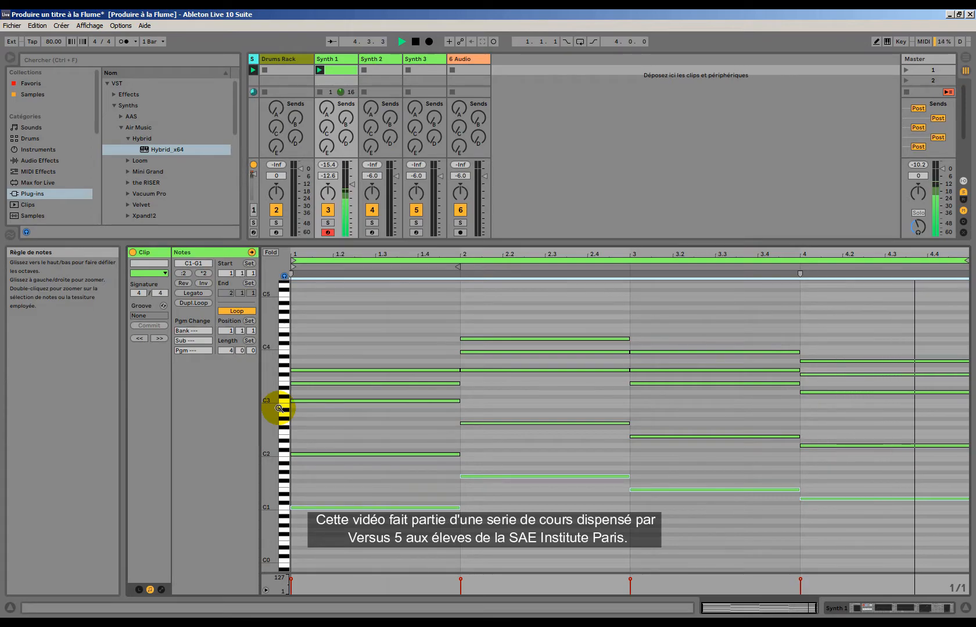
pyautogui.press('space')
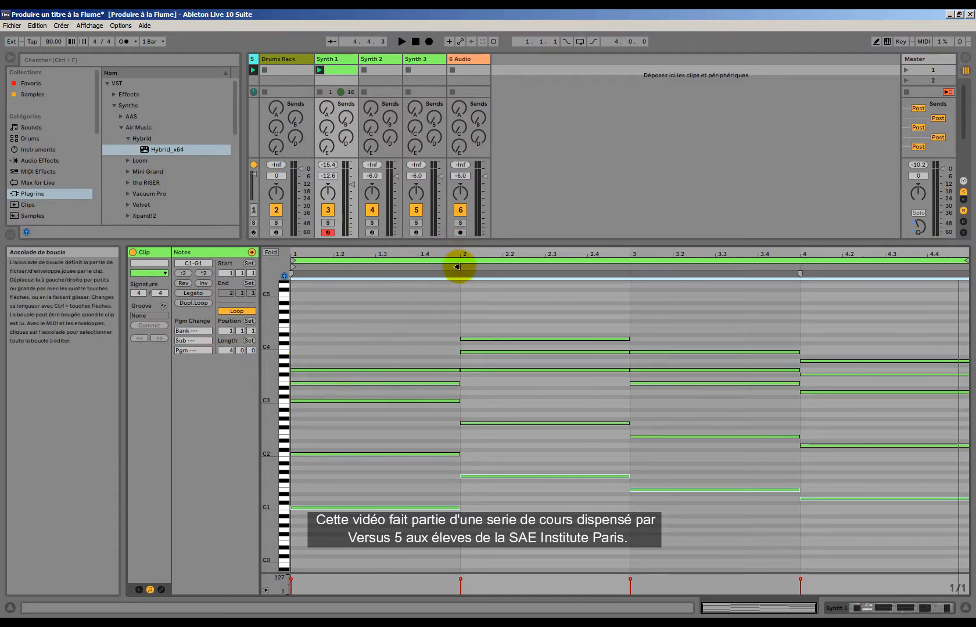
pyautogui.moveTo(459, 269); pyautogui.dragTo(943, 305)
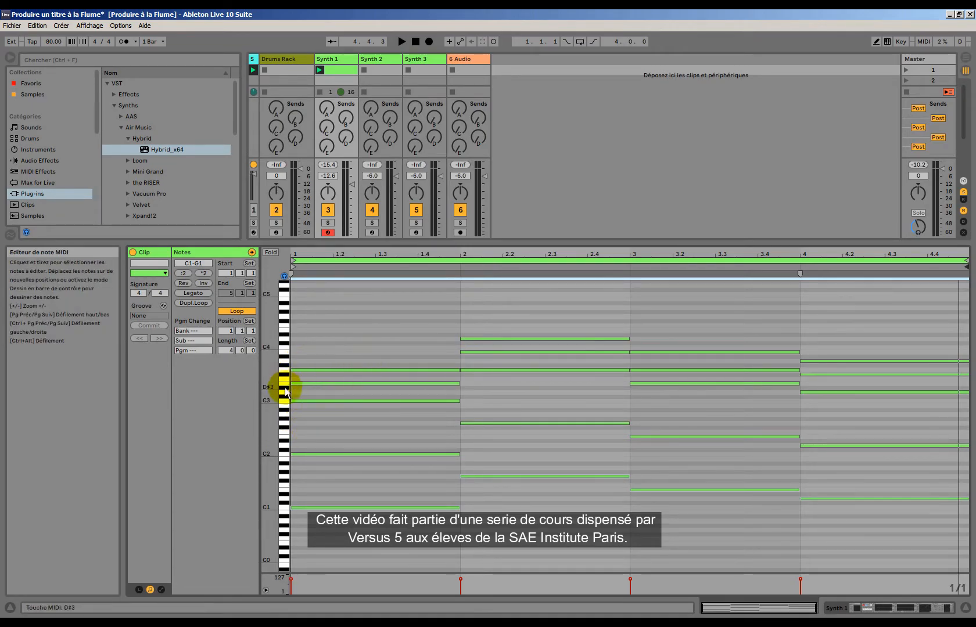
# Add a seventh to the bar 1 chord by duplicating its G3 note up to B3, and play it back.
pyautogui.moveTo(286, 390); pyautogui.dragTo(284, 443)
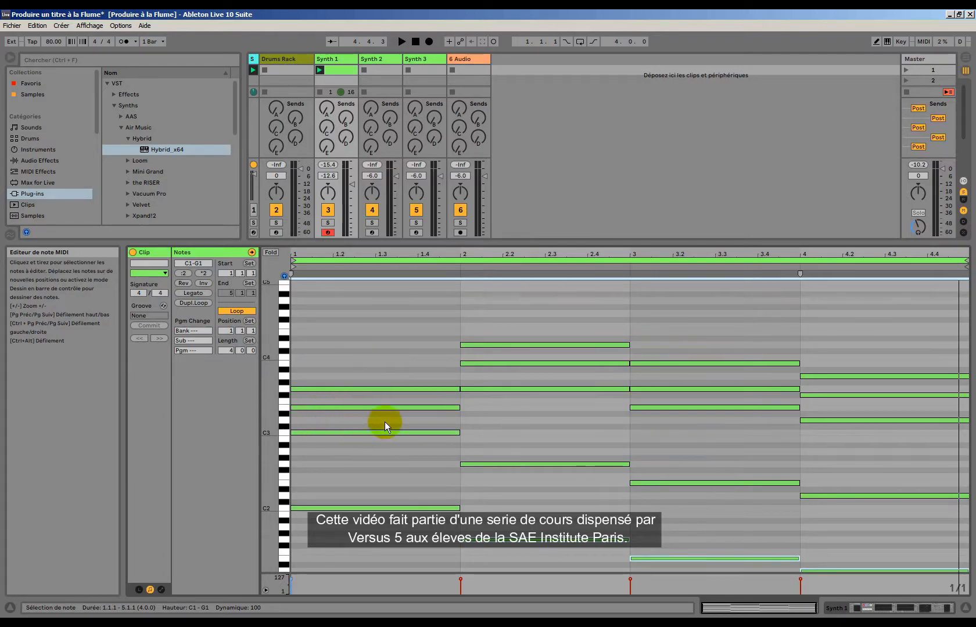
pyautogui.moveTo(303, 459); pyautogui.dragTo(372, 366)
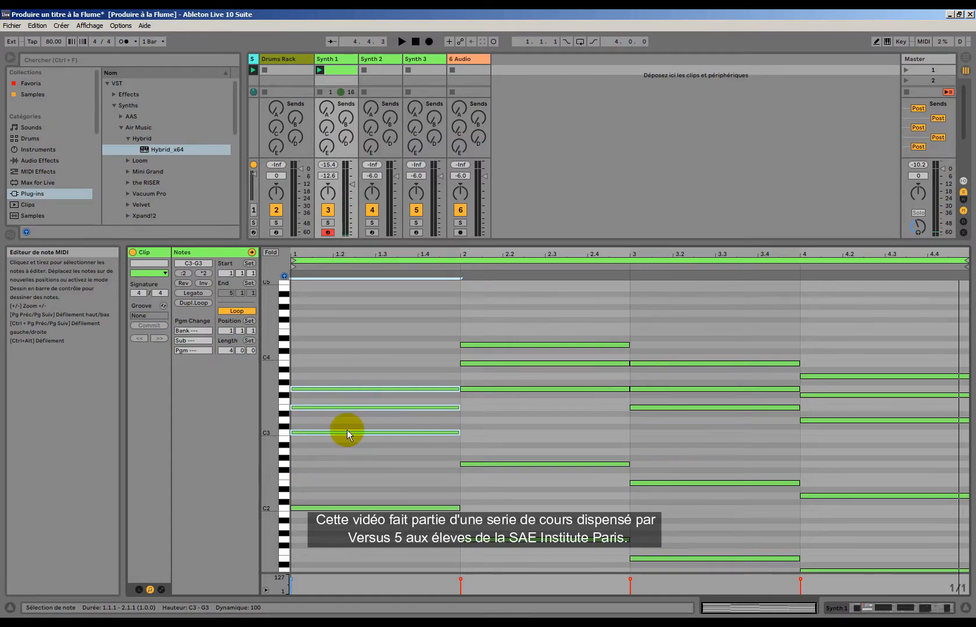
pyautogui.click(336, 377)
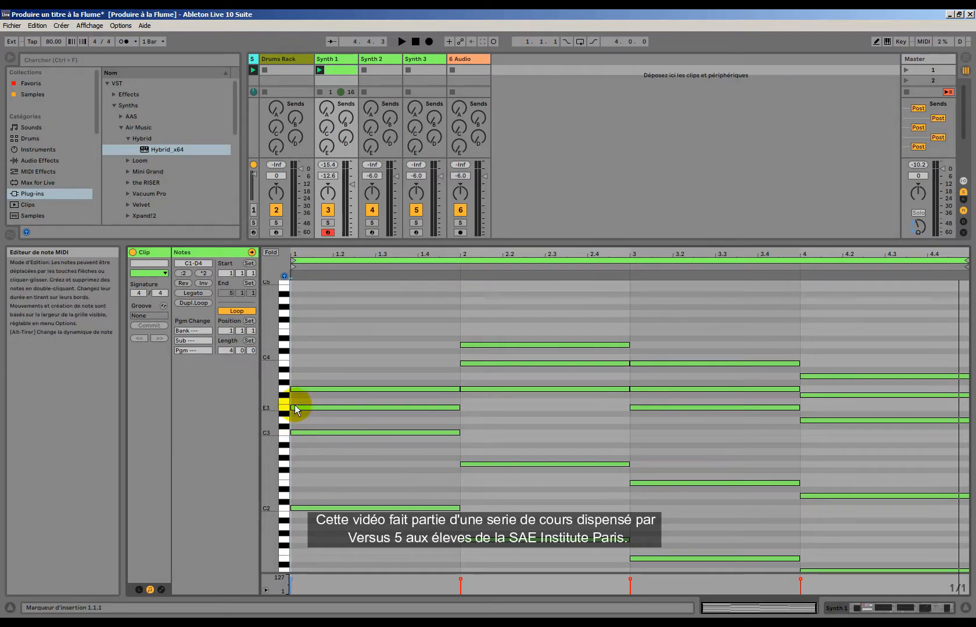
pyautogui.moveTo(314, 374); pyautogui.dragTo(333, 396)
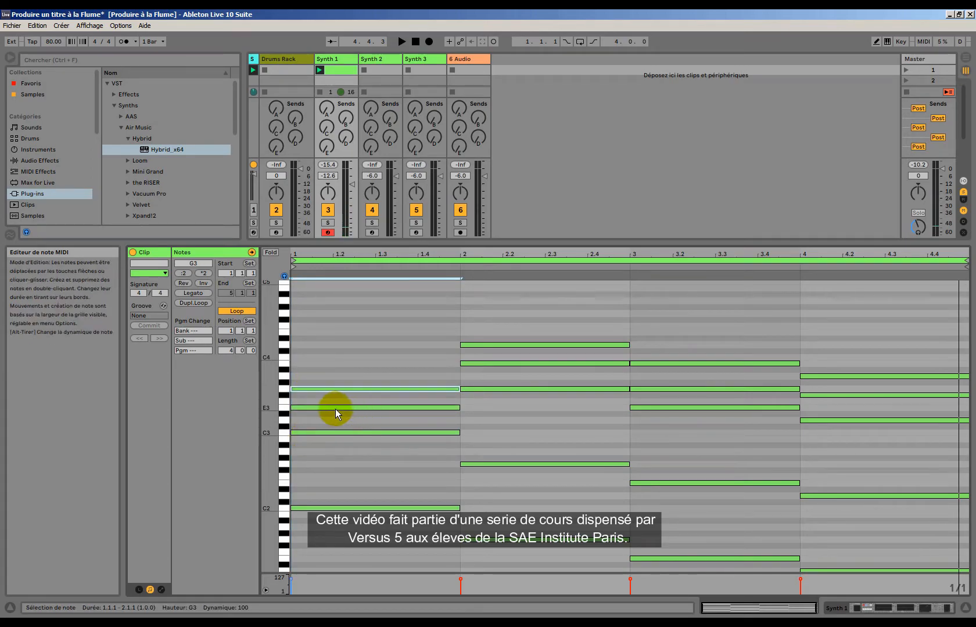
pyautogui.click(356, 359)
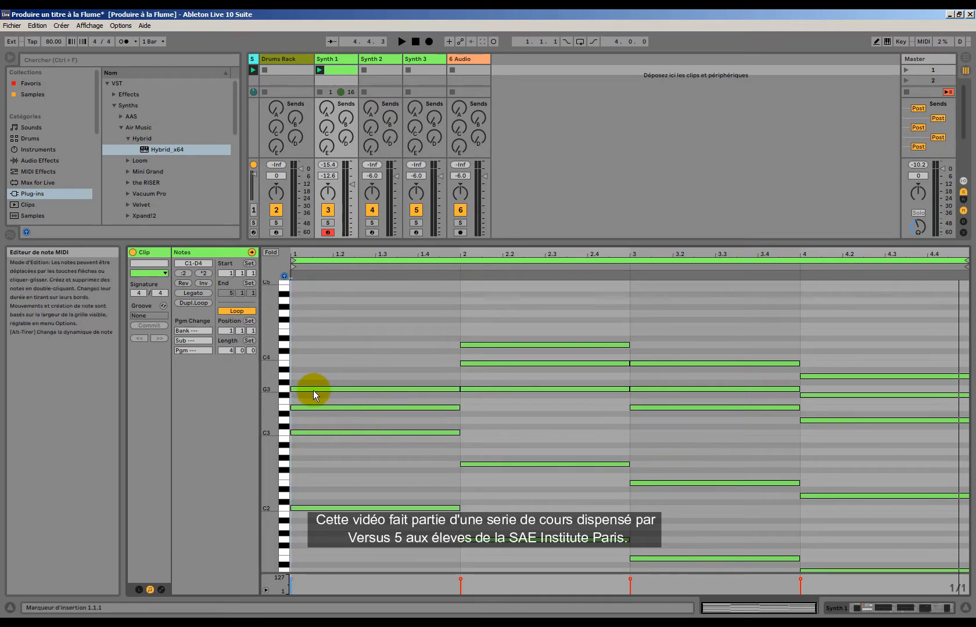
pyautogui.click(307, 391)
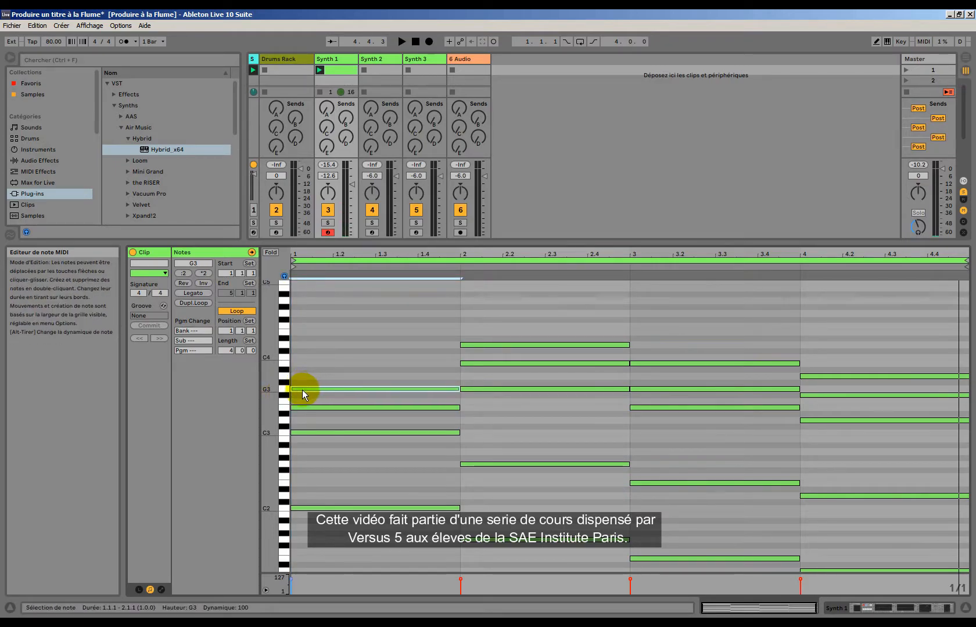
pyautogui.moveTo(302, 390); pyautogui.dragTo(305, 372)
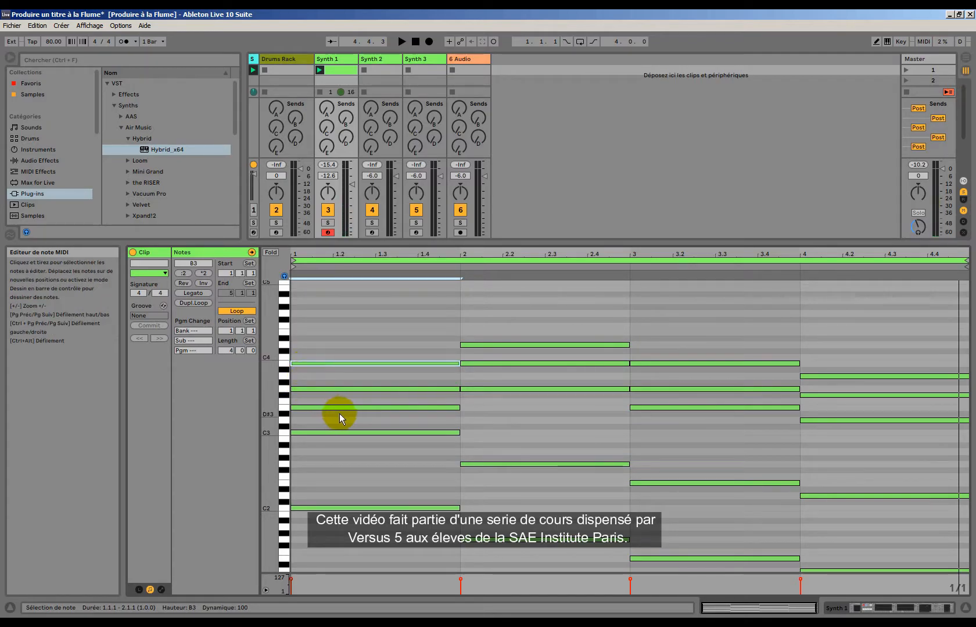
pyautogui.press('space')
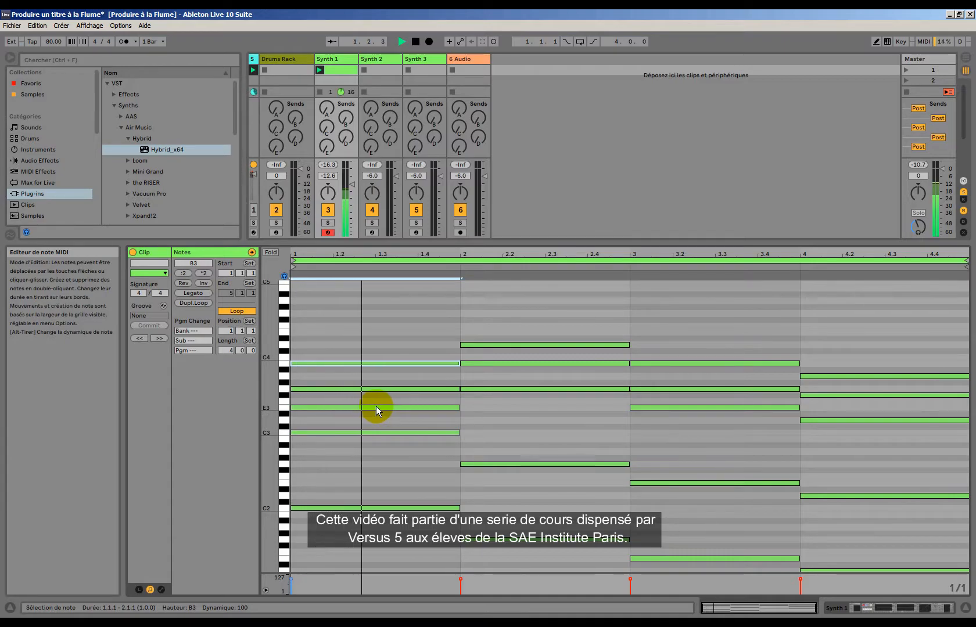
pyautogui.press('space')
# Duplicate the D4 note of the bar 2 chord up to F#4, and play back the first two chords.
pyautogui.click(527, 345)
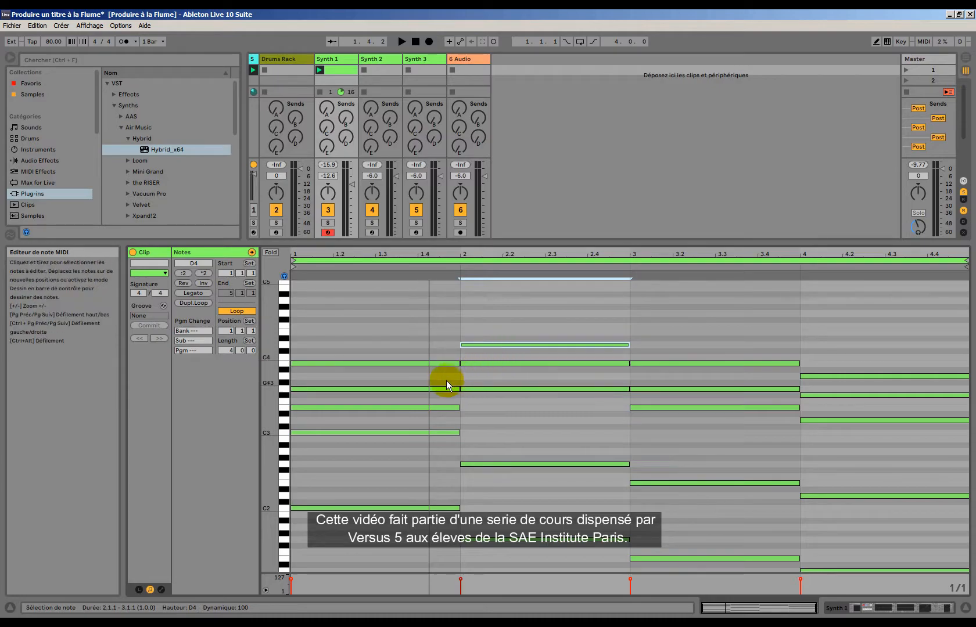
pyautogui.moveTo(476, 346); pyautogui.dragTo(475, 323)
pyautogui.click(477, 347)
pyautogui.press('space')
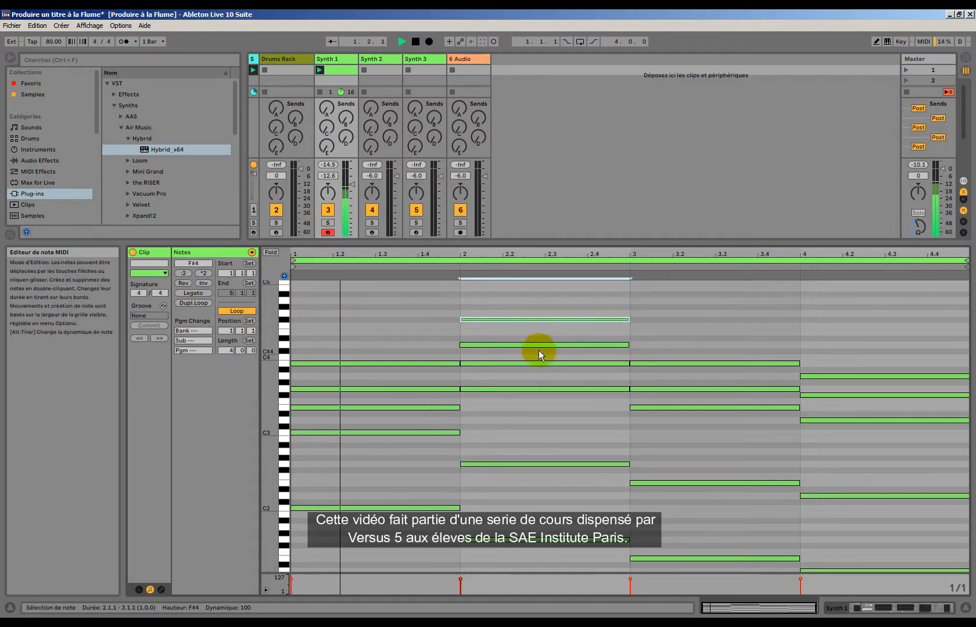
pyautogui.scroll(1, 529, 385)
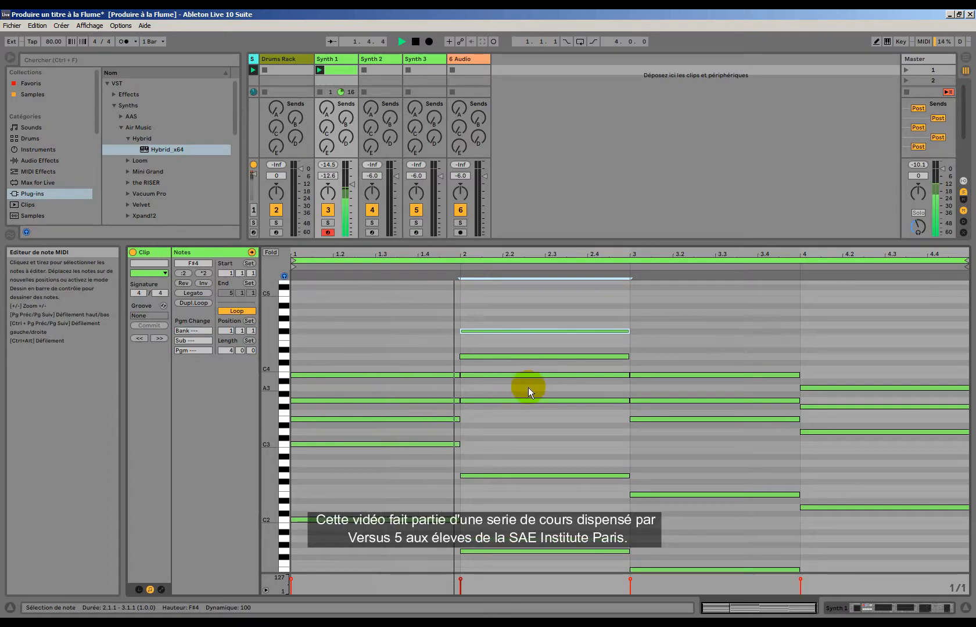
pyautogui.press('space')
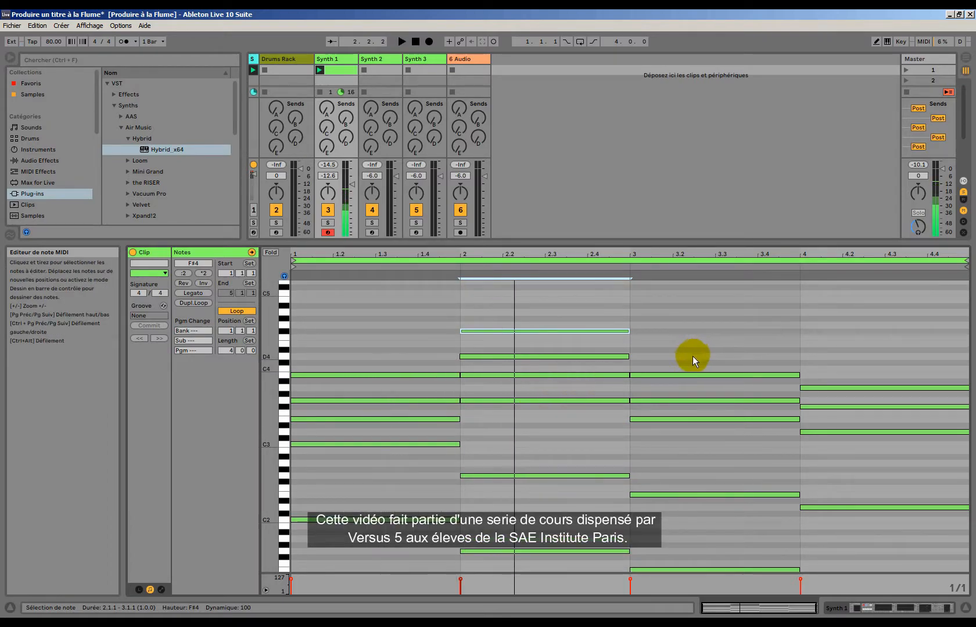
# Try the top note of the bar 2 chord at F4 with playback, and return it to F#4.
pyautogui.click(661, 356)
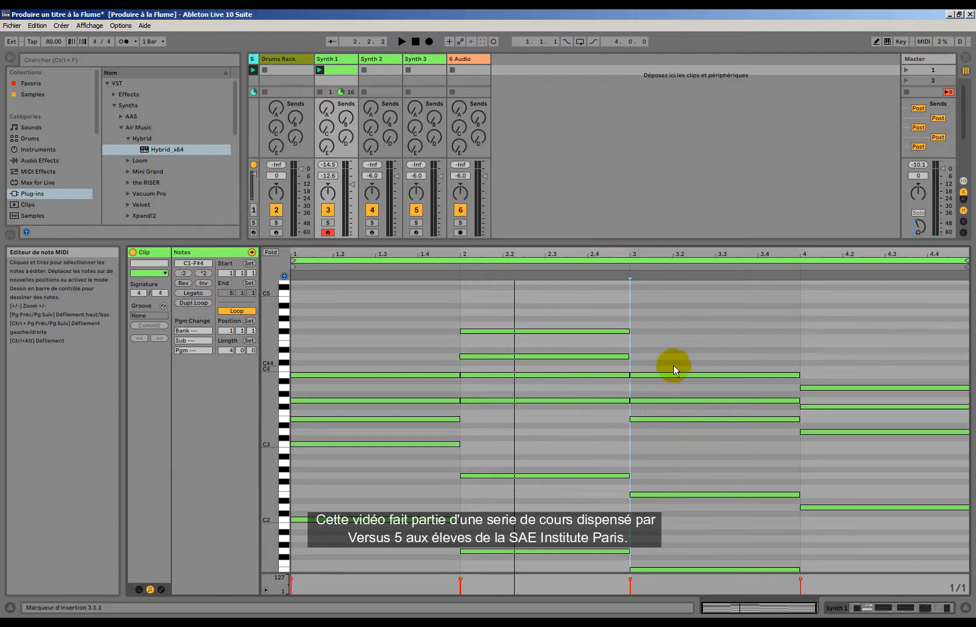
pyautogui.click(668, 375)
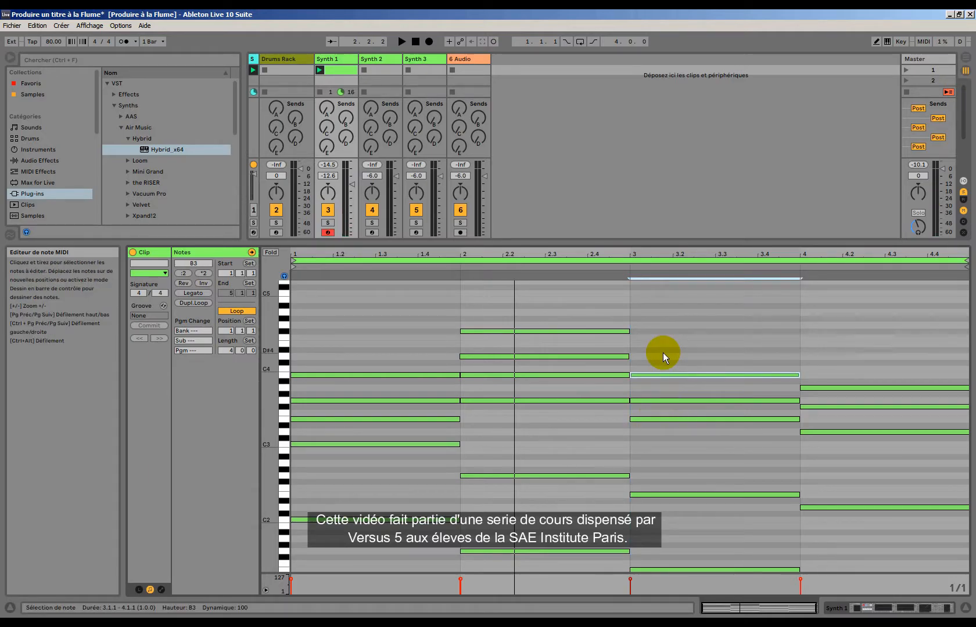
pyautogui.click(496, 319)
pyautogui.click(498, 331)
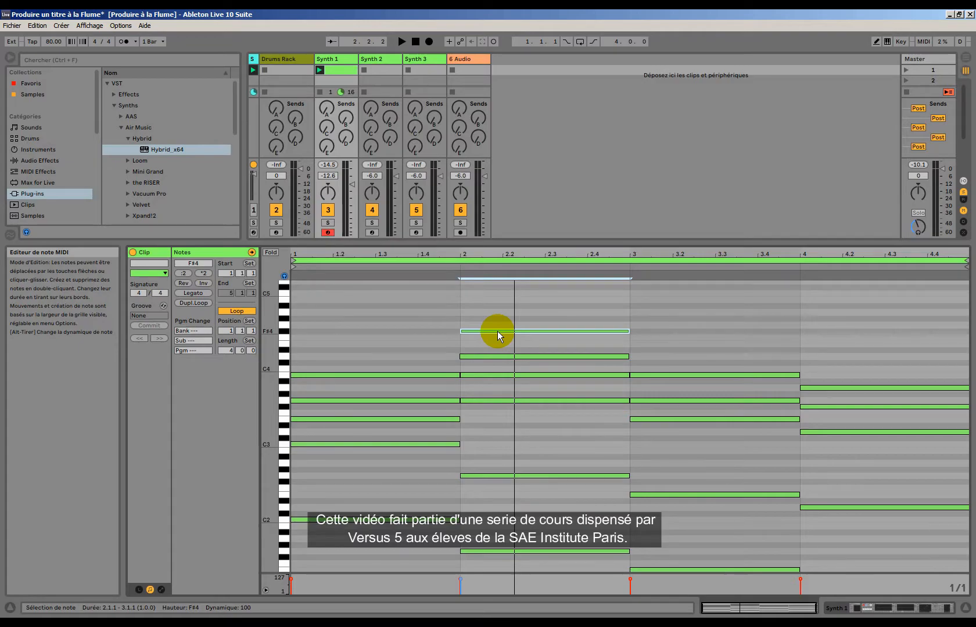
pyautogui.press('Down')
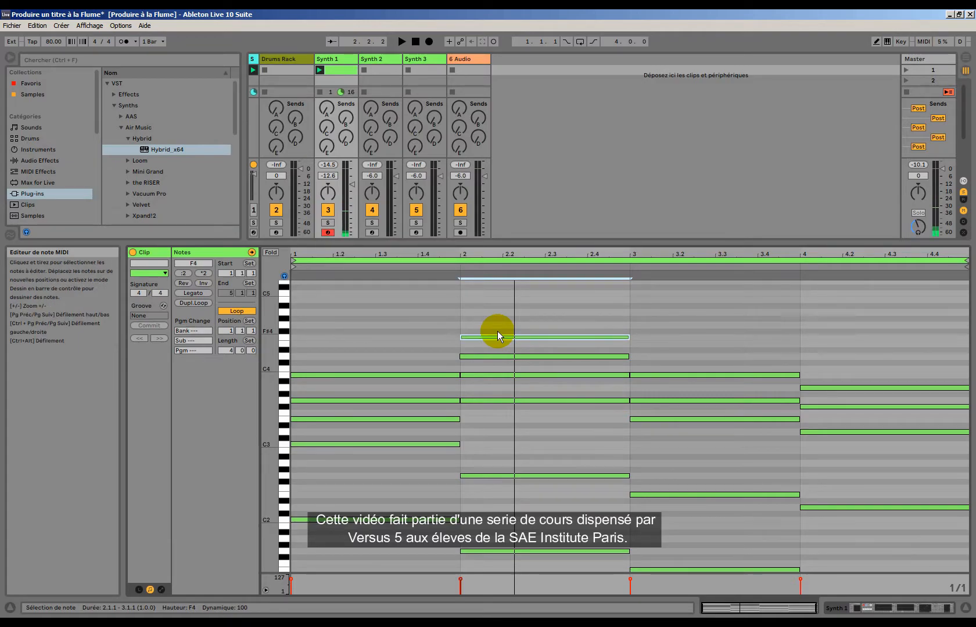
pyautogui.press('space')
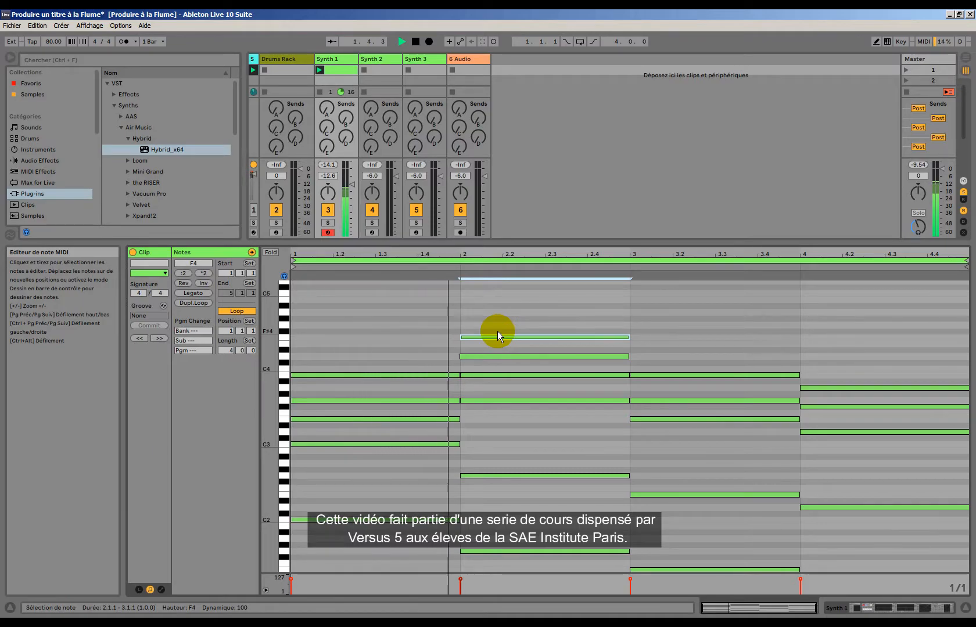
pyautogui.press('space')
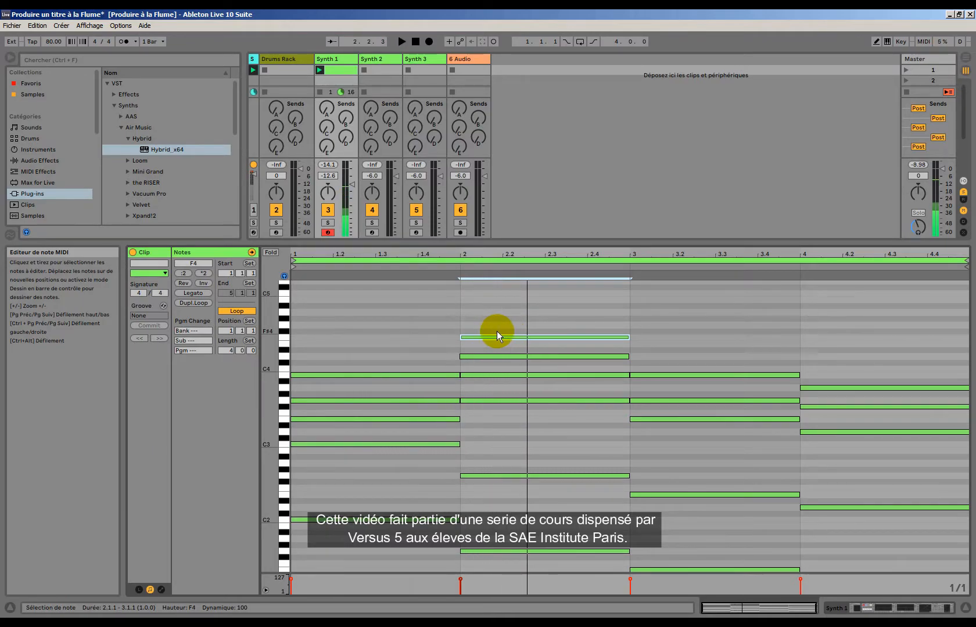
pyautogui.moveTo(509, 328); pyautogui.dragTo(528, 347)
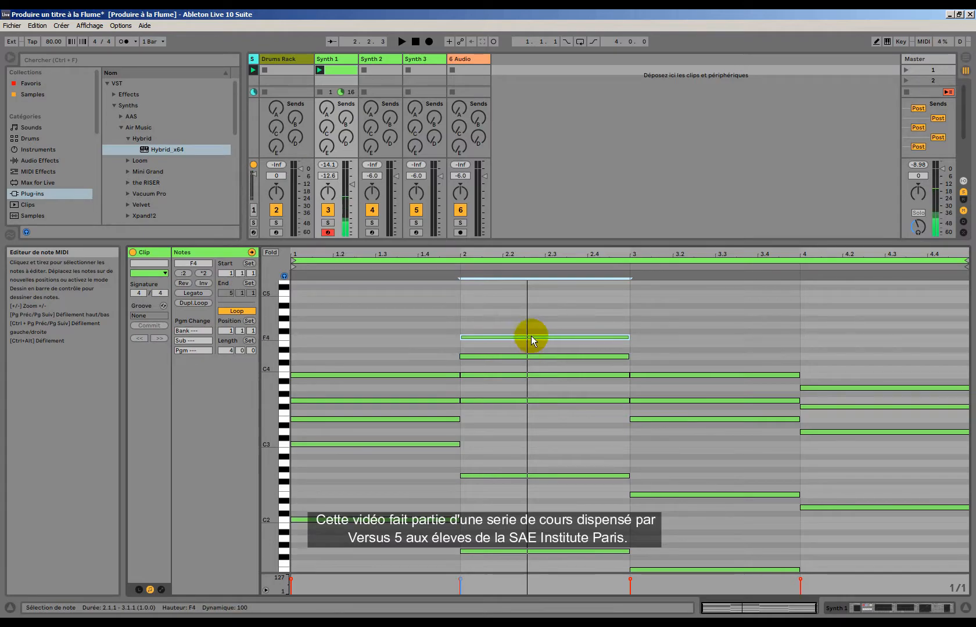
pyautogui.press('Up')
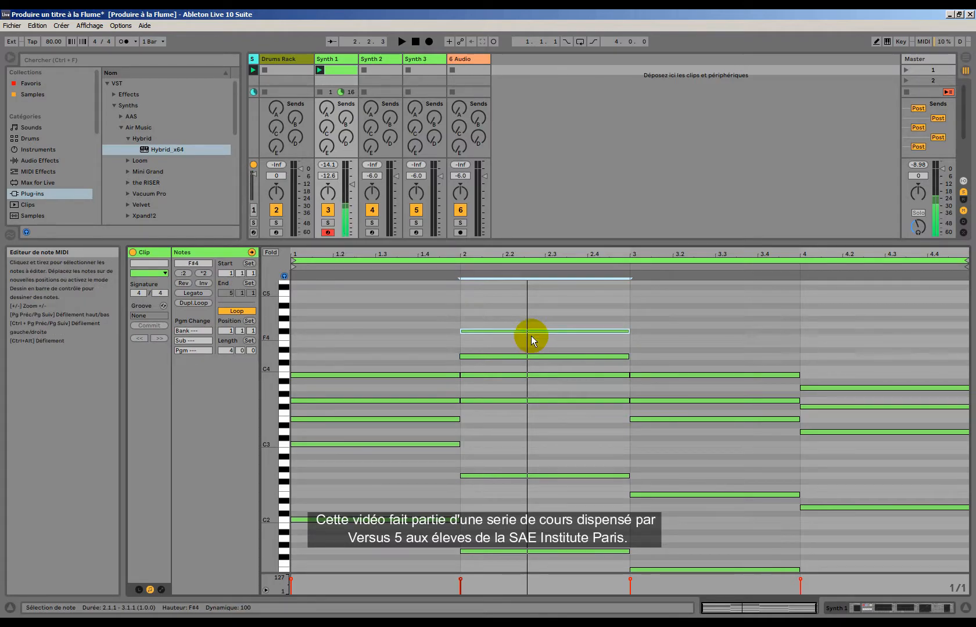
# Duplicate the bar 3 chord's B3 note up to D4 and the bar 4 chord's A3 up to C#4, and play back the progression.
pyautogui.click(677, 372)
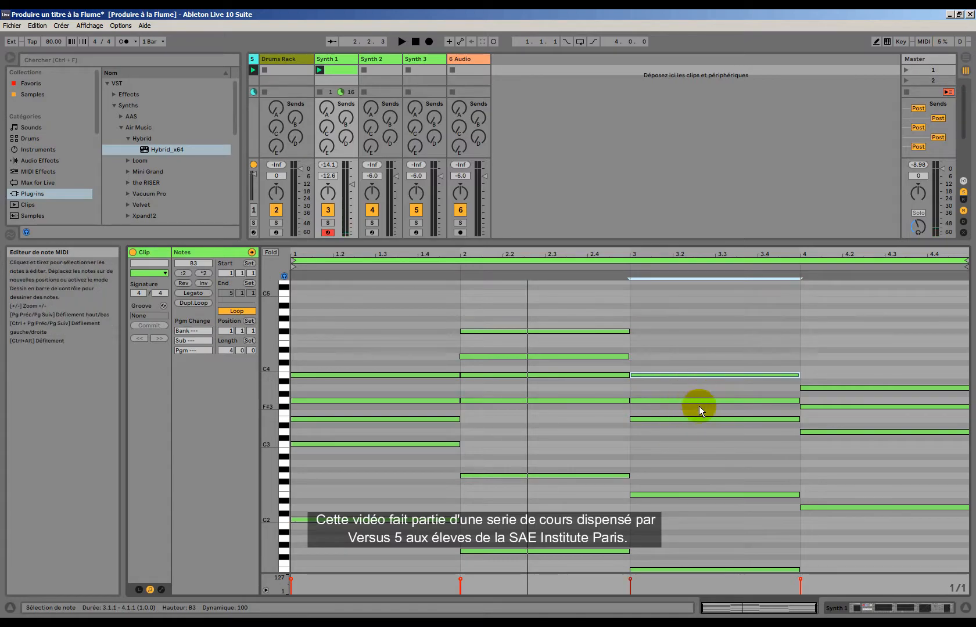
pyautogui.moveTo(669, 374); pyautogui.dragTo(672, 359)
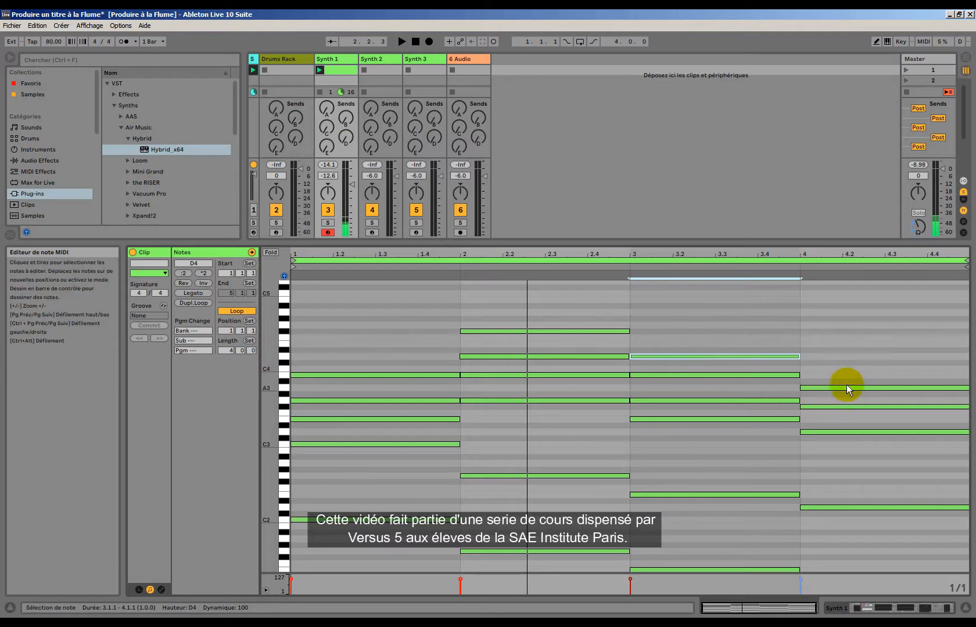
pyautogui.click(822, 388)
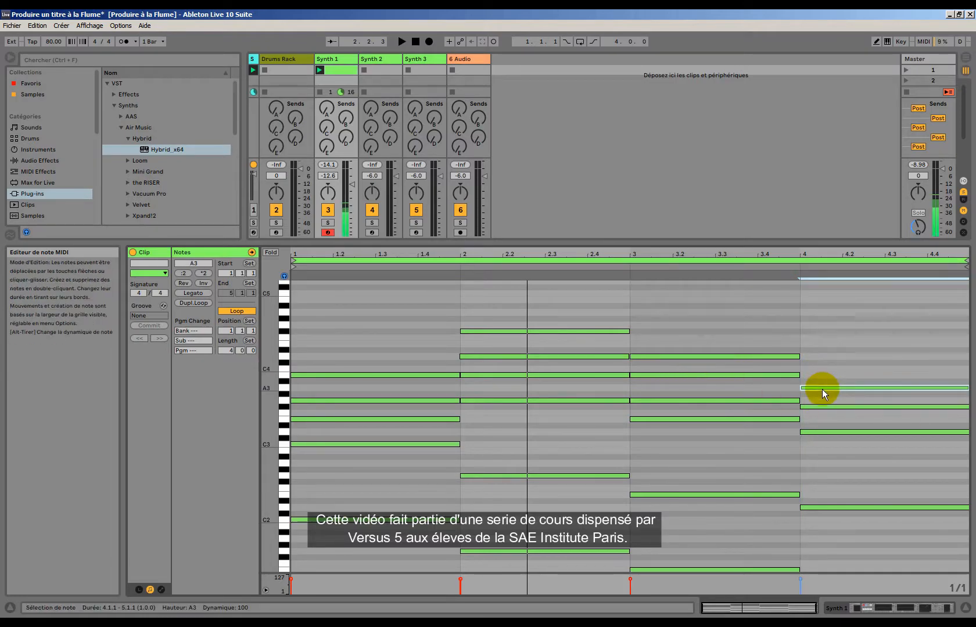
pyautogui.moveTo(821, 389); pyautogui.dragTo(824, 369)
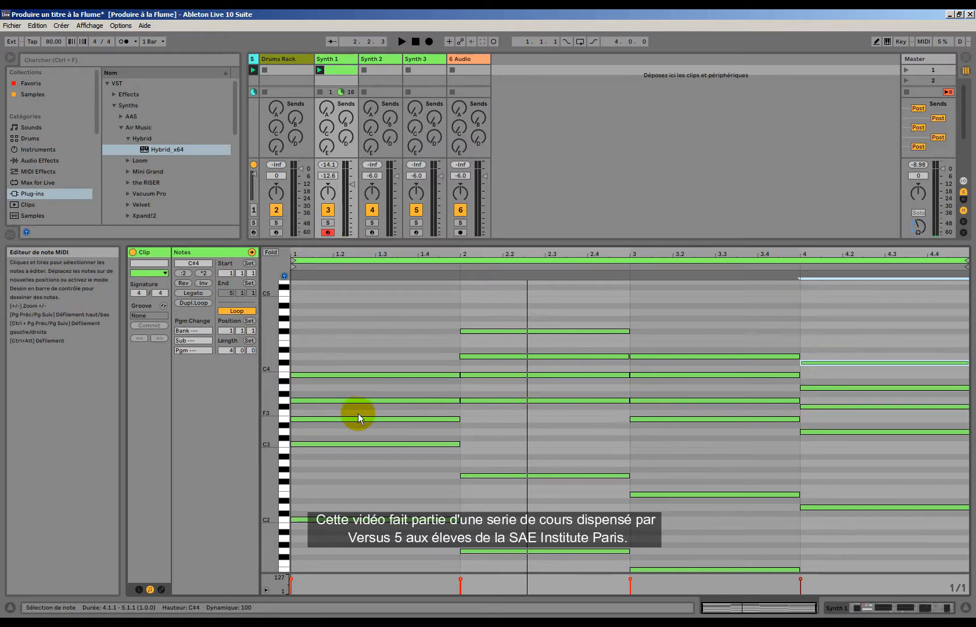
pyautogui.press('space')
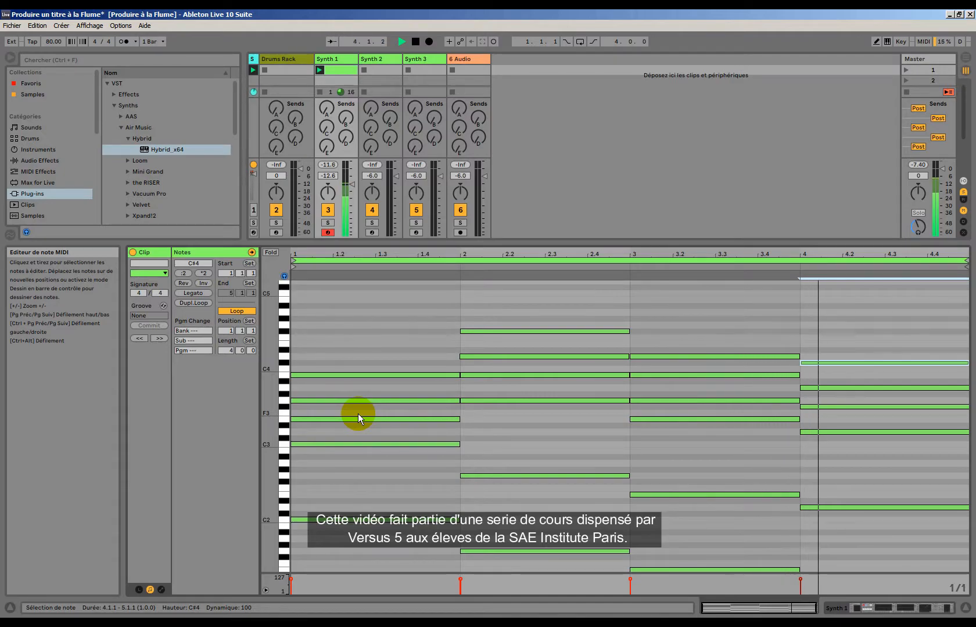
# Stop playback and add a ninth to the bar 1 chord by duplicating its B3 note up to D4.
pyautogui.press('space')
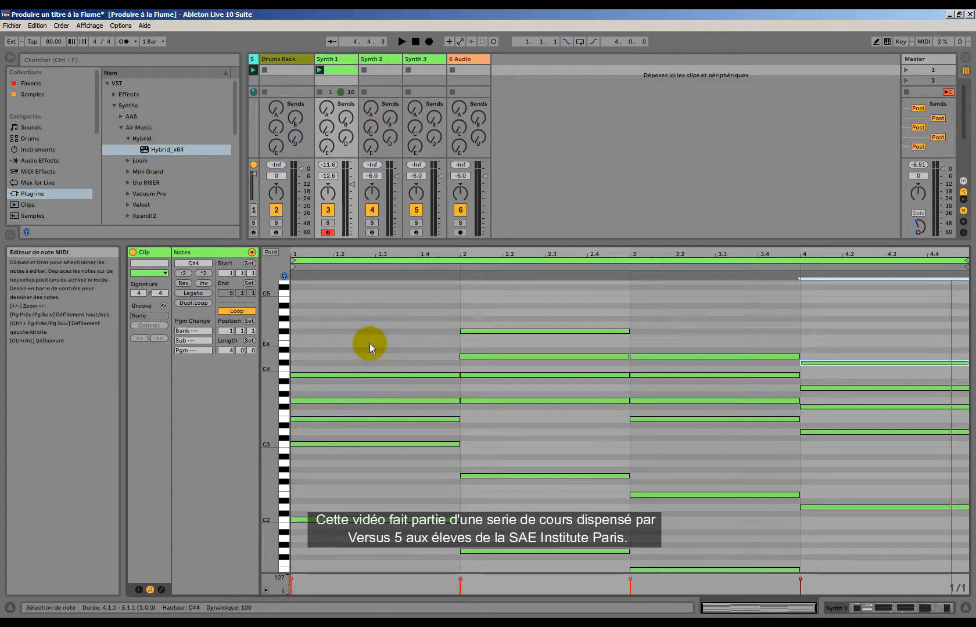
pyautogui.click(322, 375)
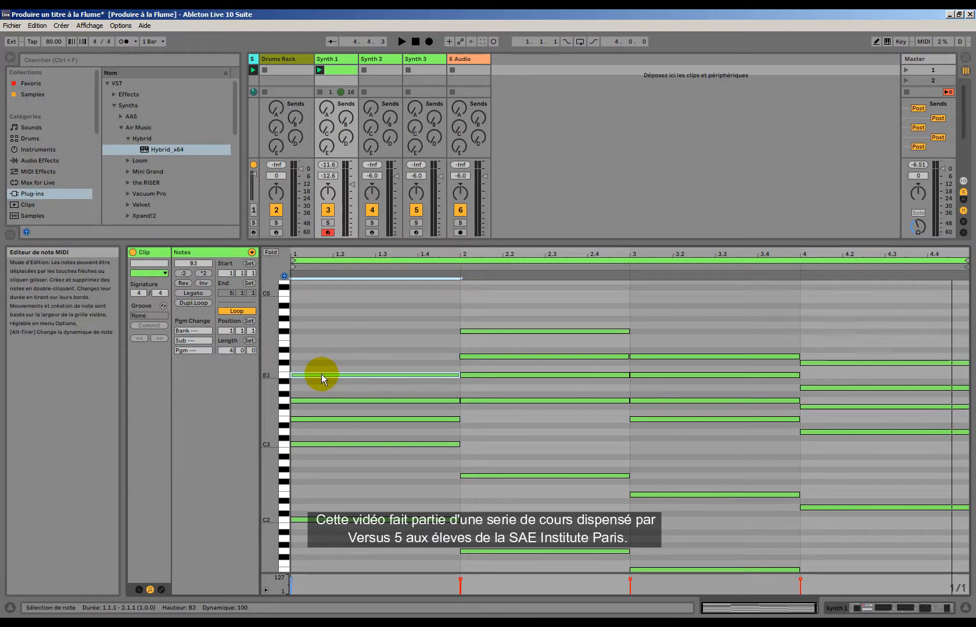
pyautogui.moveTo(303, 374); pyautogui.dragTo(311, 356)
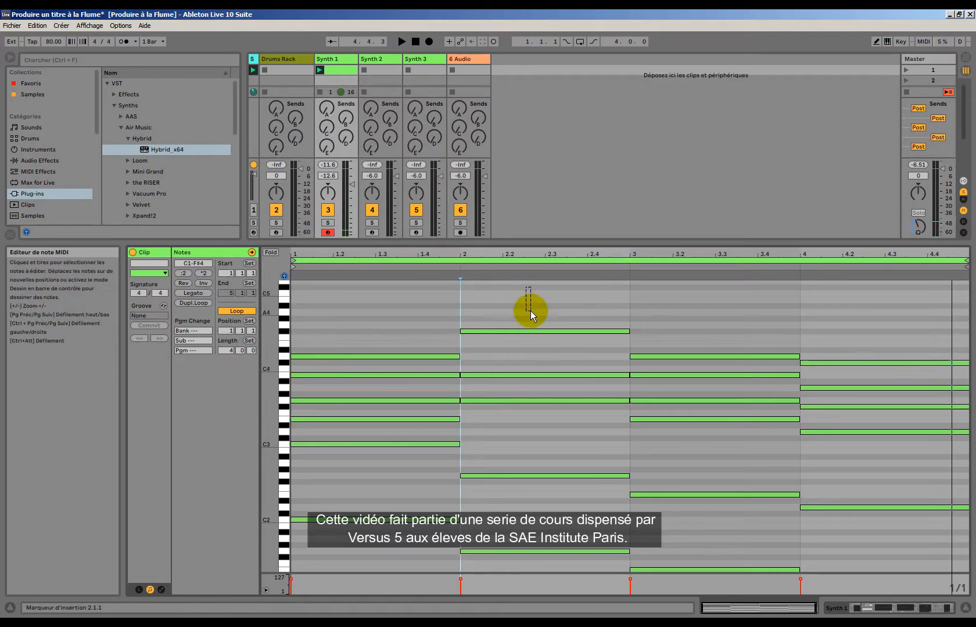
pyautogui.click(532, 332)
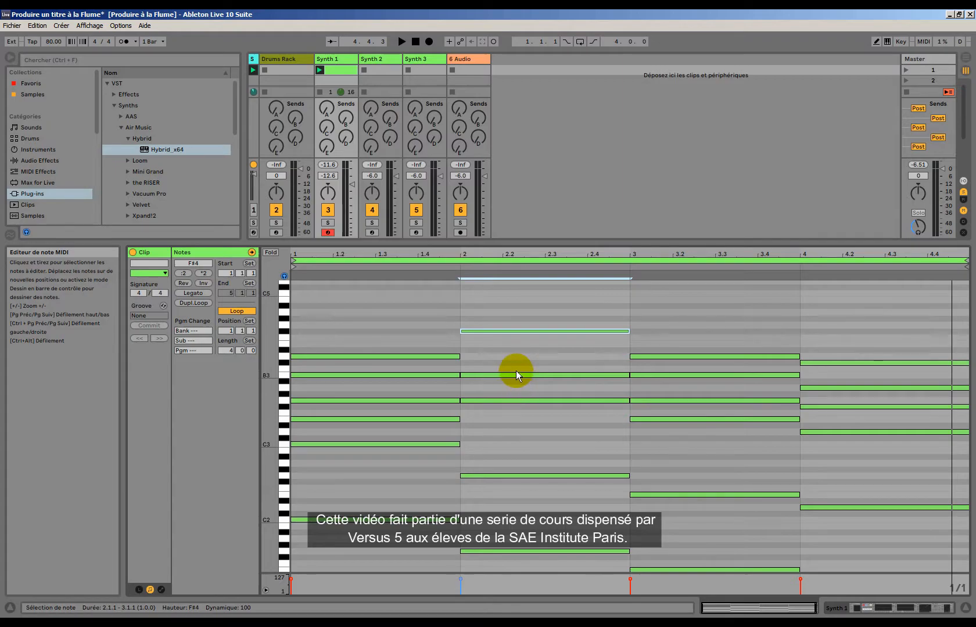
pyautogui.moveTo(498, 320); pyautogui.dragTo(502, 349)
pyautogui.press('Down')
pyautogui.press('Down')
pyautogui.press('Down')
pyautogui.press('Down')
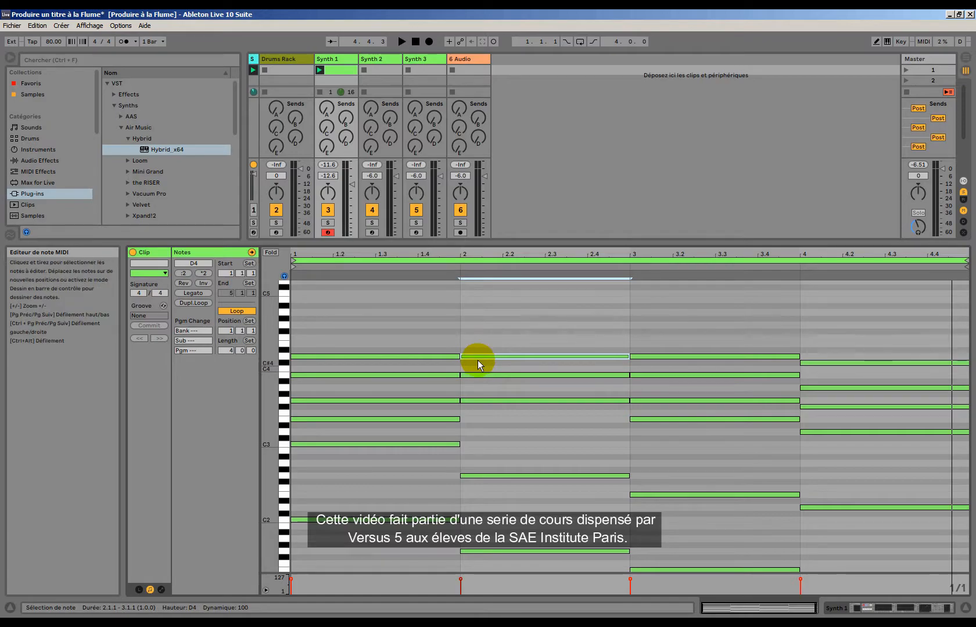
# Duplicate the bar 2 chord's F#4 note up to A4, and play back the first two chords.
pyautogui.moveTo(478, 358); pyautogui.dragTo(481, 316)
pyautogui.press('space')
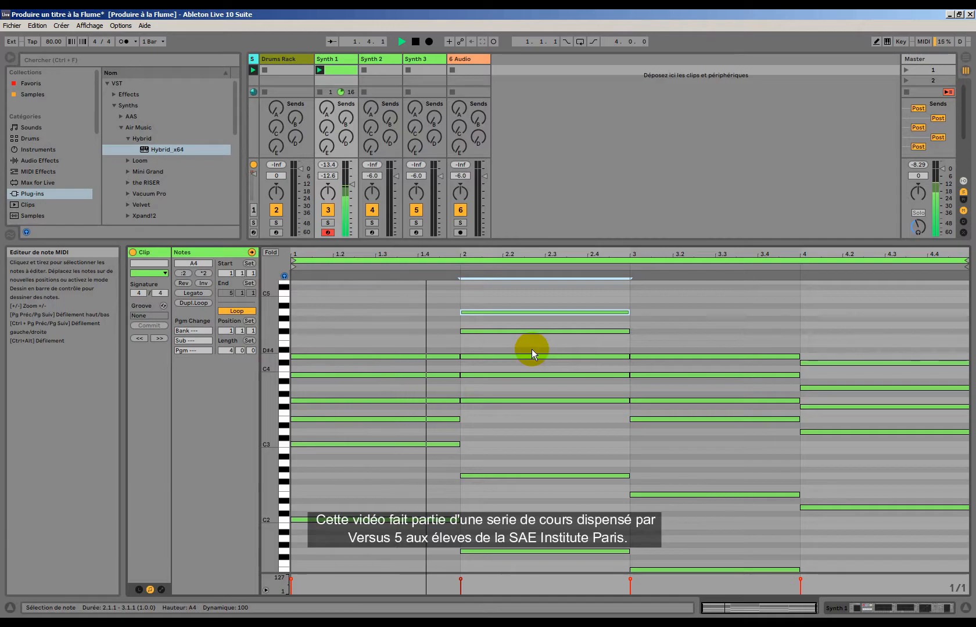
pyautogui.press('space')
# Duplicate the bar 3 chord's D4 up to F#4 and the bar 4 chord's C#4 up to E4, and play back the progression.
pyautogui.moveTo(685, 334); pyautogui.dragTo(685, 361)
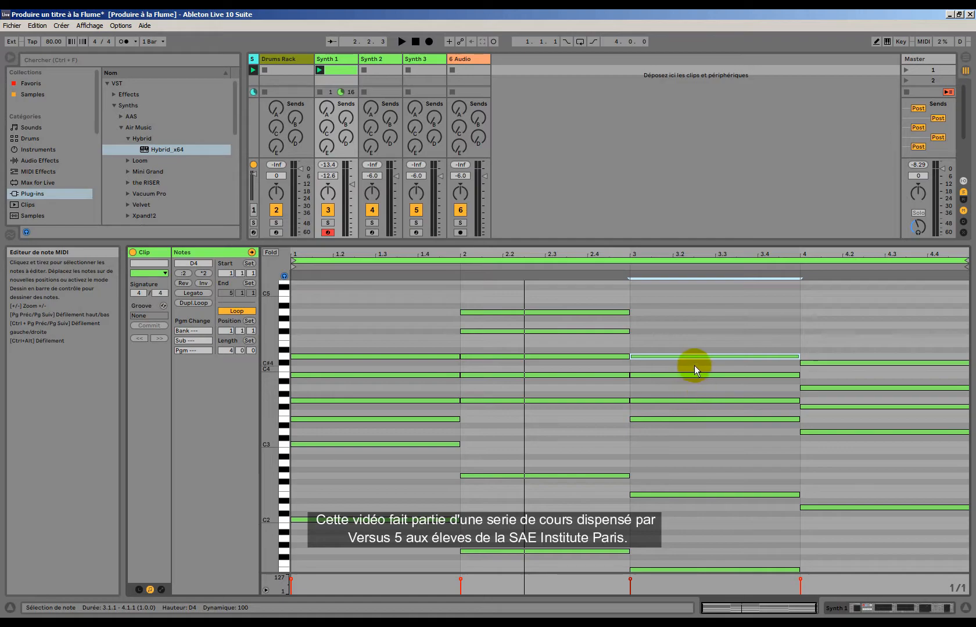
pyautogui.doubleClick(653, 350)
pyautogui.moveTo(653, 351); pyautogui.dragTo(653, 331)
pyautogui.click(864, 364)
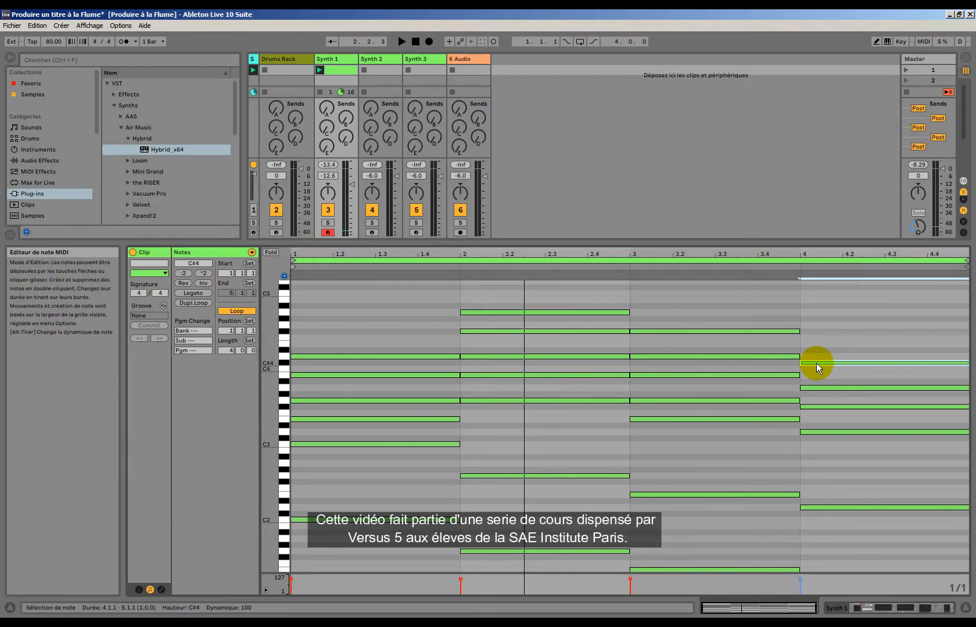
pyautogui.moveTo(815, 363); pyautogui.dragTo(817, 347)
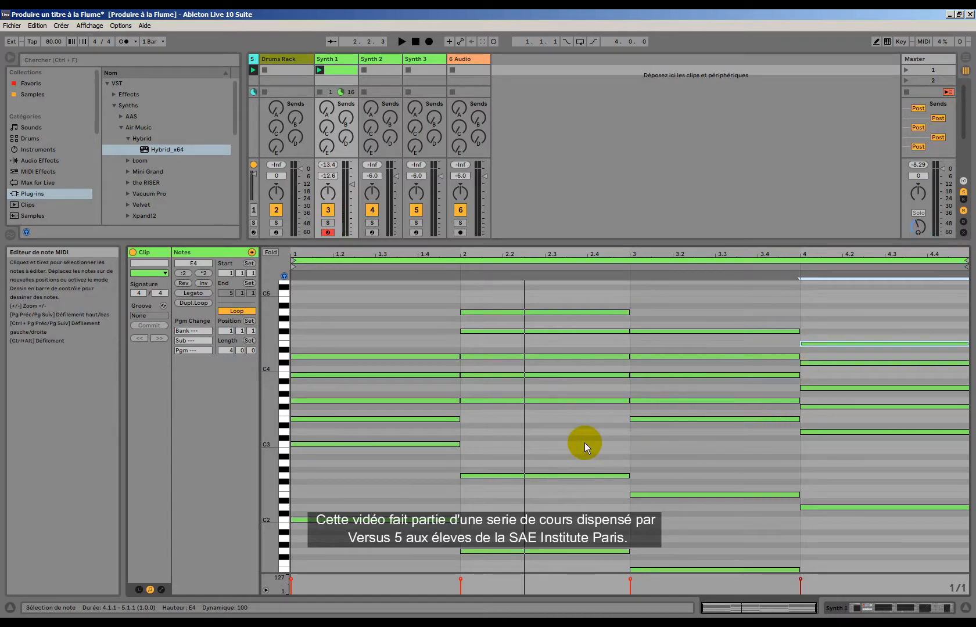
pyautogui.press('space')
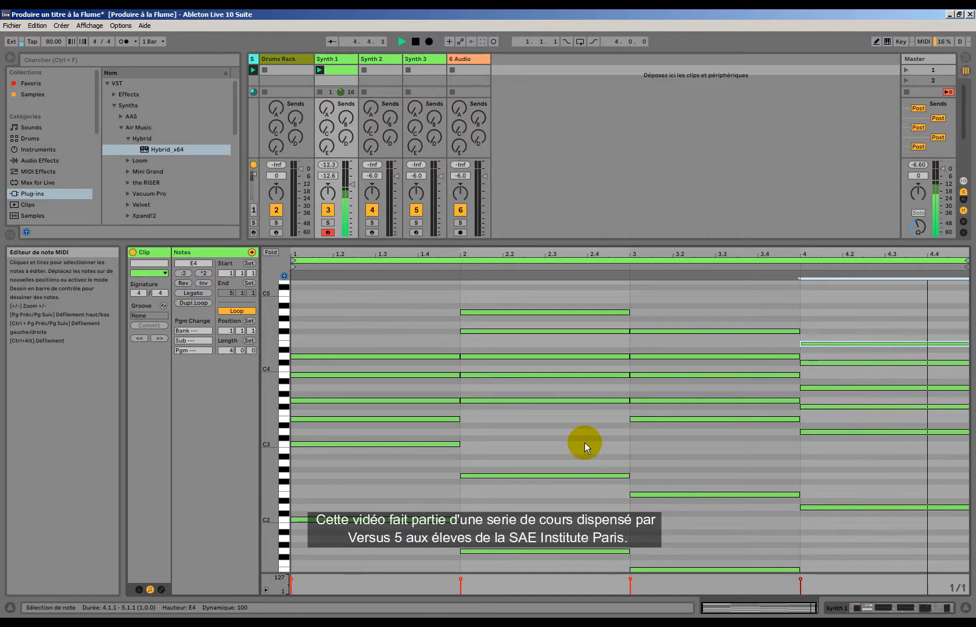
pyautogui.press('space')
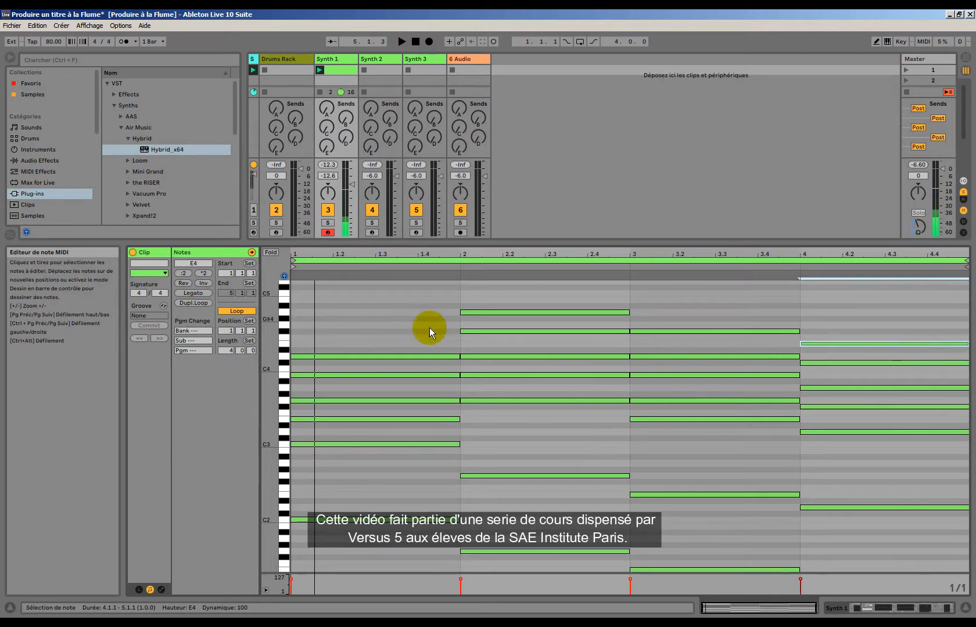
# Lower the chord roots C3, G3, E3 and D3 by one semitone, comparing playback before and after the change.
pyautogui.moveTo(271, 380); pyautogui.dragTo(291, 388)
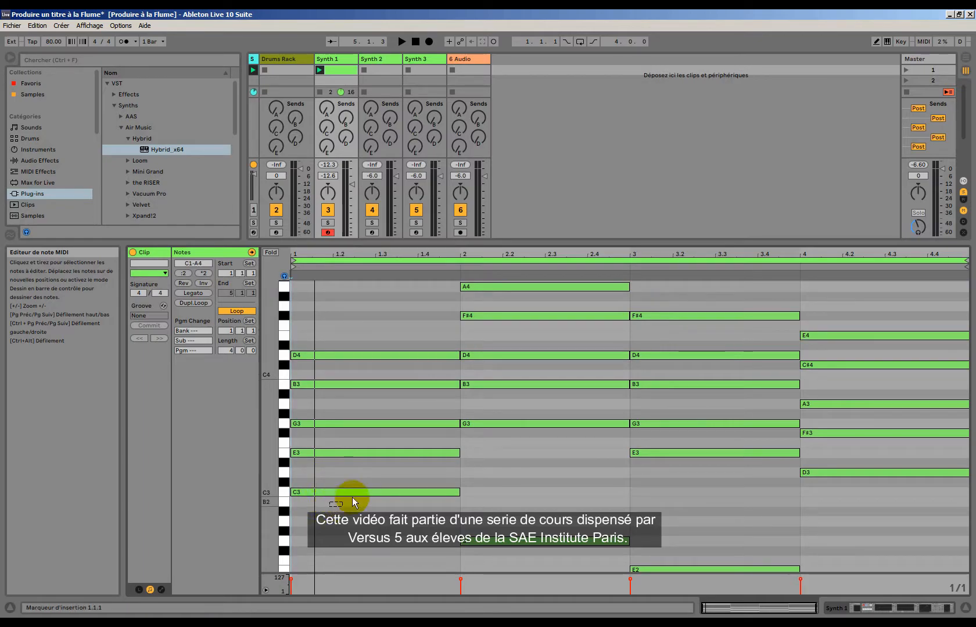
pyautogui.click(365, 492)
pyautogui.moveTo(500, 441); pyautogui.dragTo(529, 421)
pyautogui.keyDown('shift'); pyautogui.click(675, 454); pyautogui.keyUp('shift')
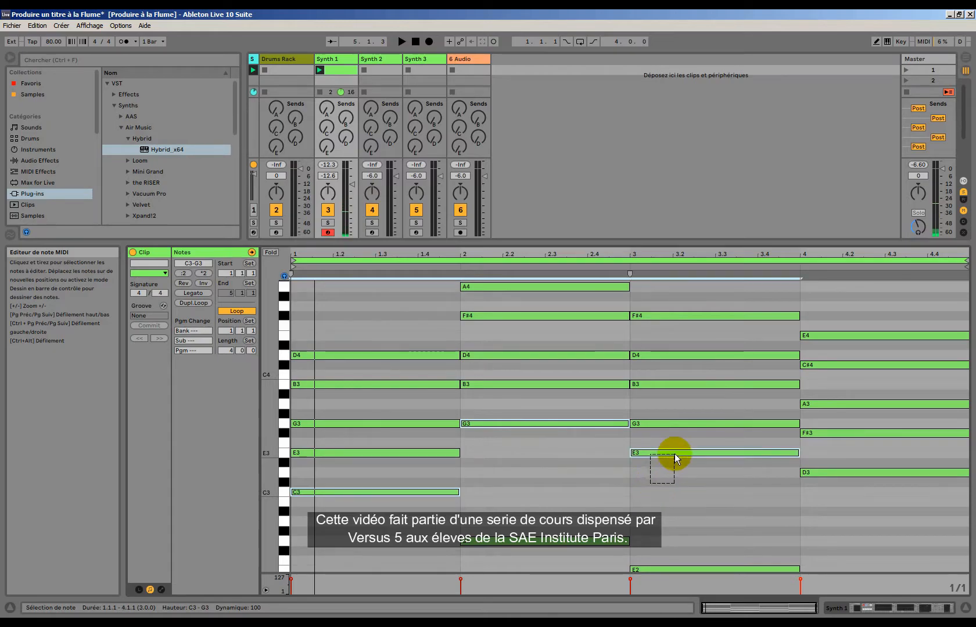
pyautogui.moveTo(848, 498); pyautogui.dragTo(868, 474)
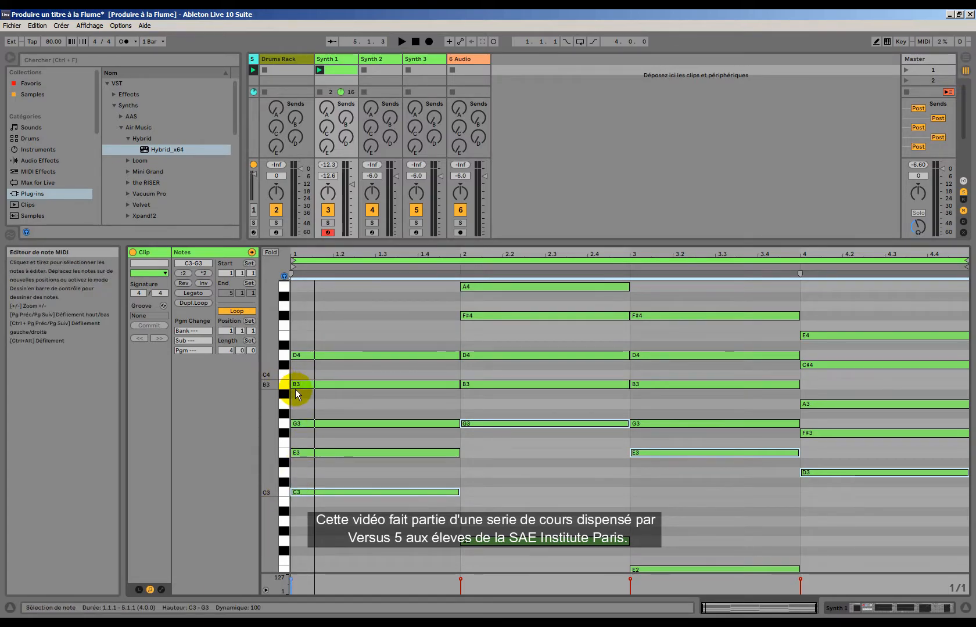
pyautogui.press('Down')
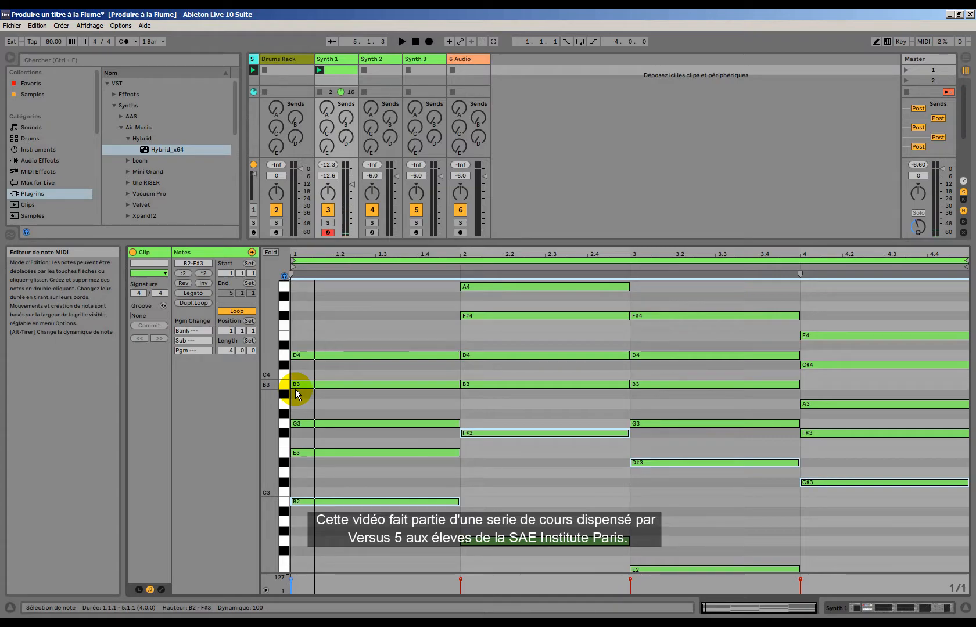
pyautogui.press('Up')
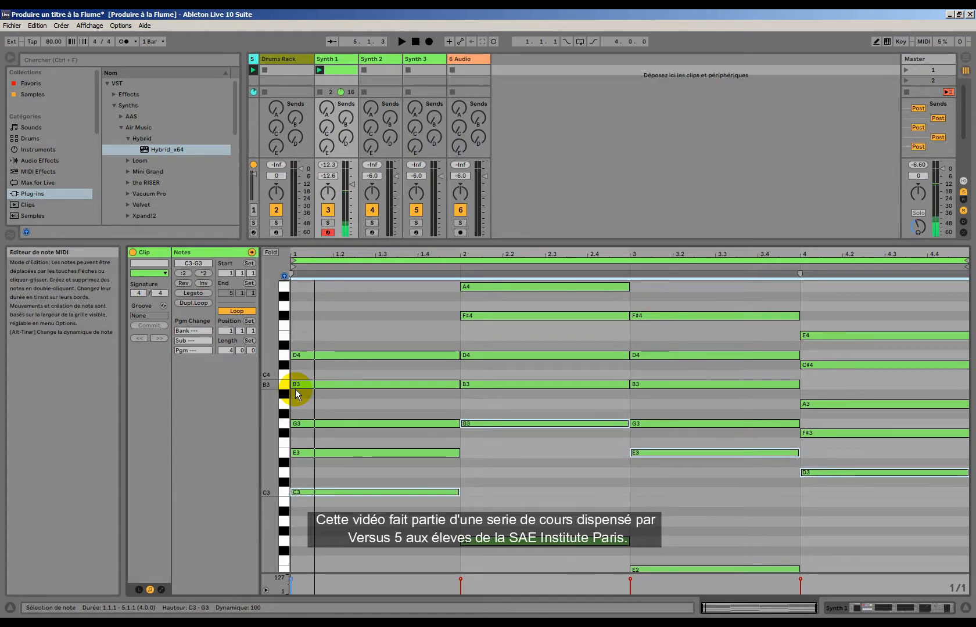
pyautogui.press('space')
pyautogui.press('space')
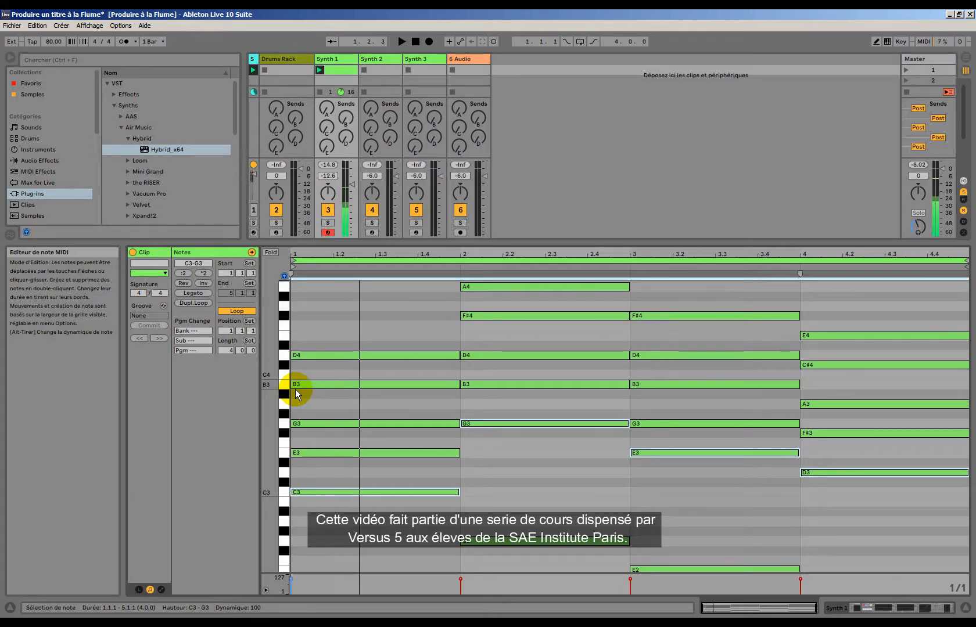
pyautogui.press('Down')
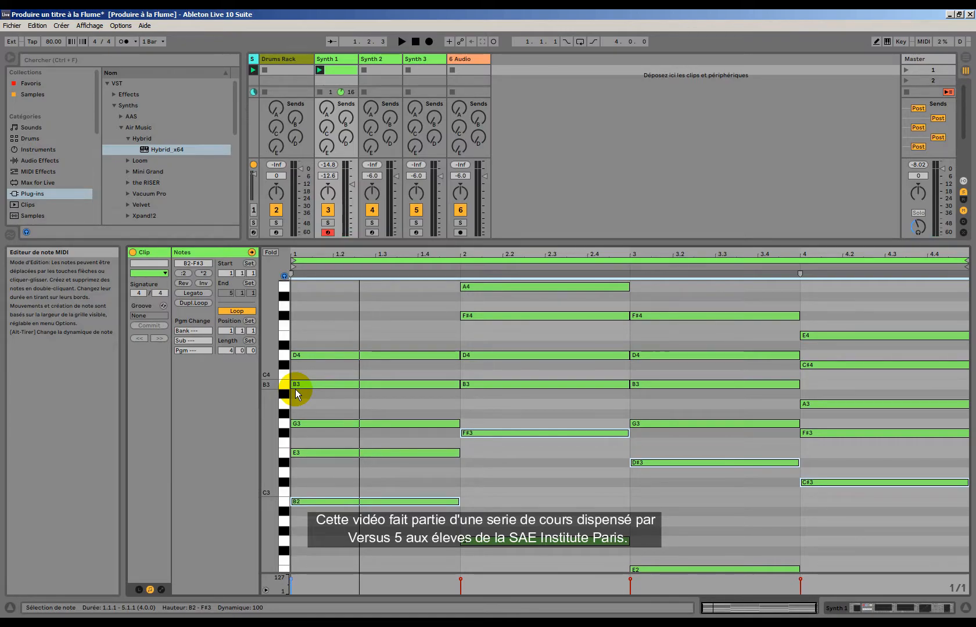
pyautogui.press('space')
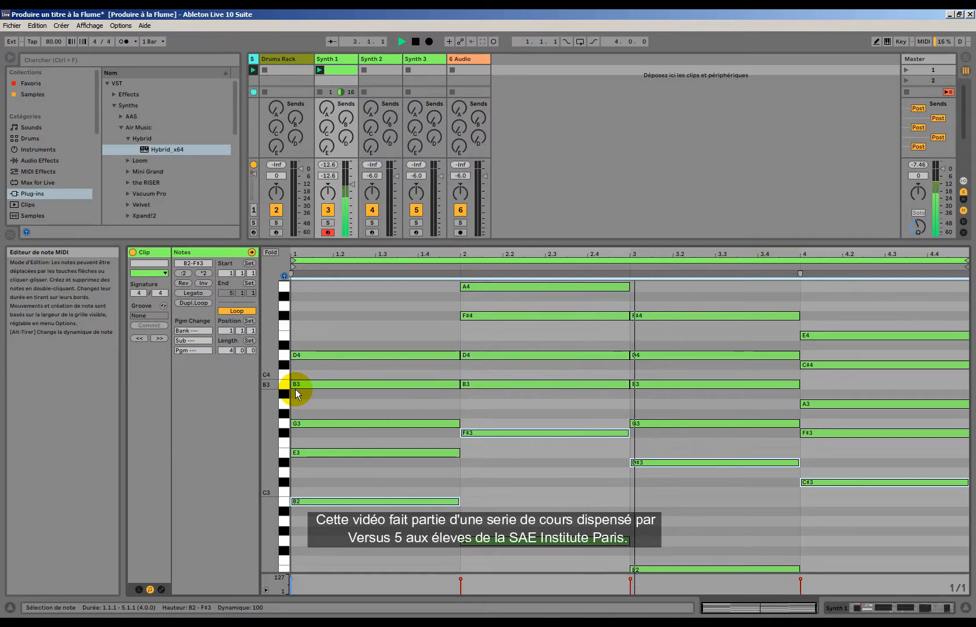
pyautogui.press('space')
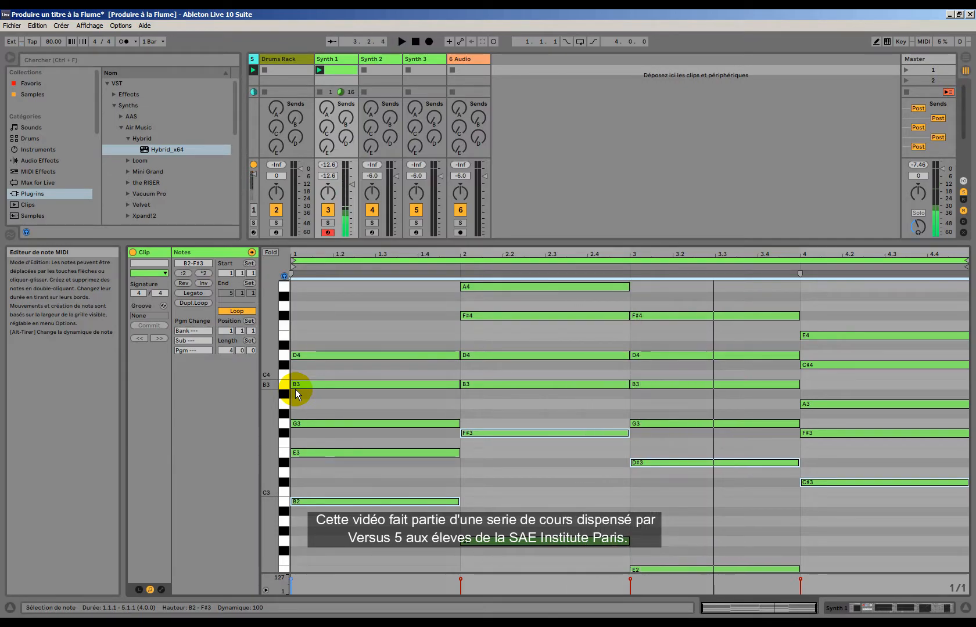
# Lower the bar 3 chord's D#3 note to D3, and play back the progression.
pyautogui.click(653, 488)
pyautogui.moveTo(652, 472); pyautogui.dragTo(701, 453)
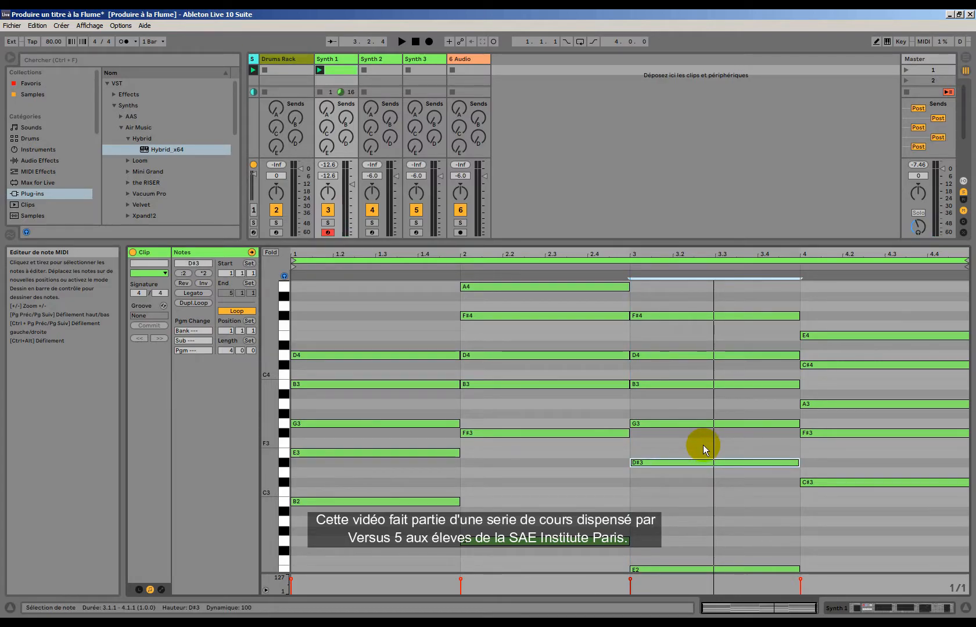
pyautogui.press('Down')
pyautogui.press('space')
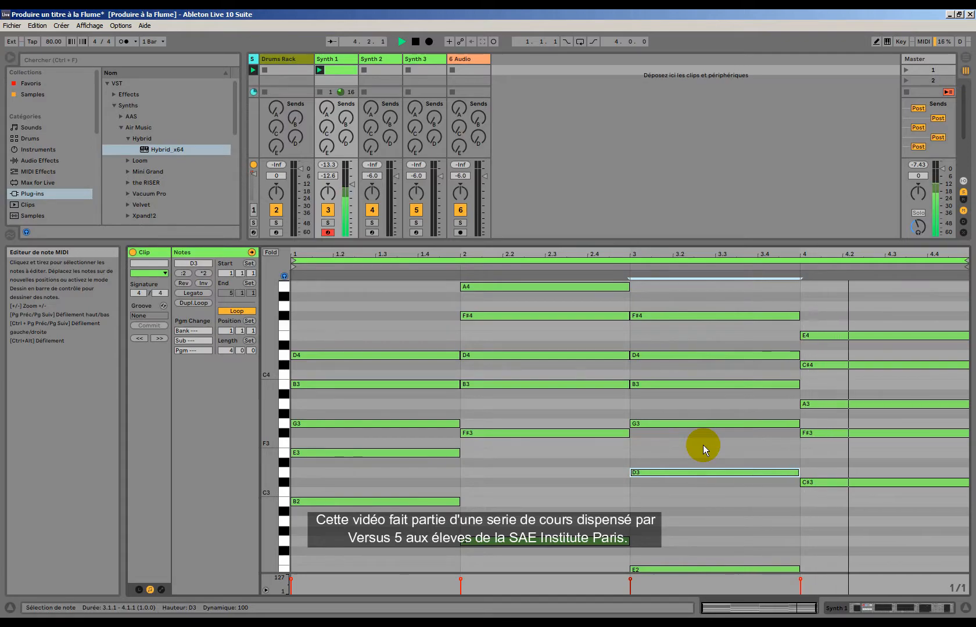
pyautogui.press('space')
pyautogui.moveTo(272, 404); pyautogui.dragTo(230, 398)
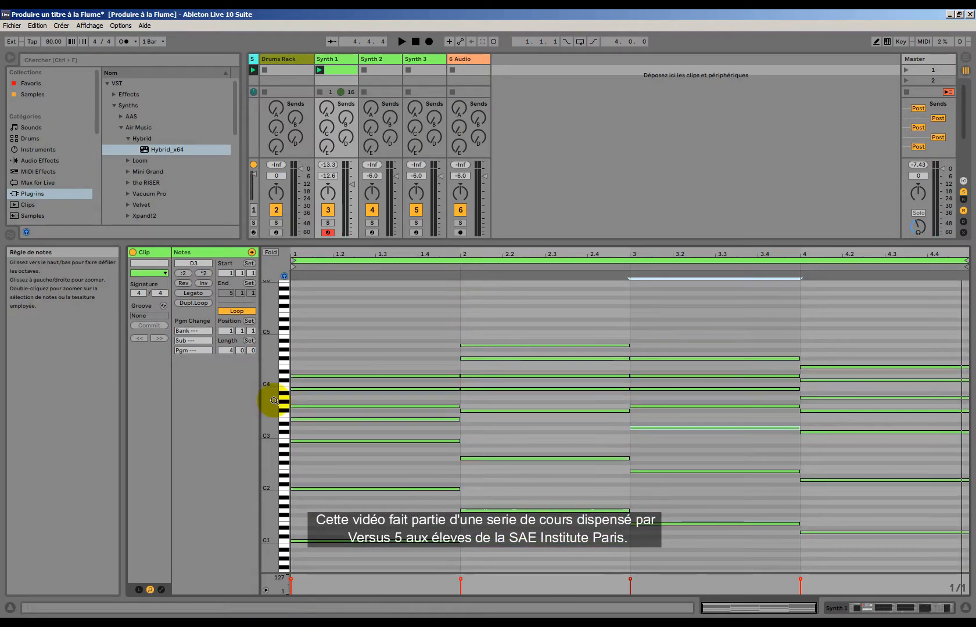
pyautogui.scroll(-2, 566, 498)
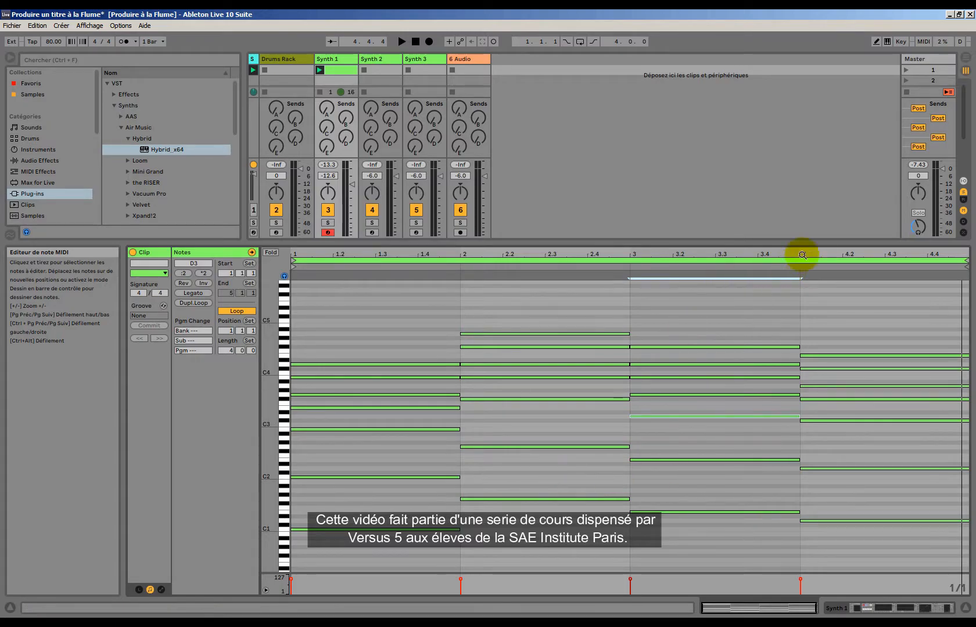
# Open the Hybrid synth of the Synth 1 track and load the preset 01 Bright Maus from the 14 Poly Synths category.
pyautogui.click(327, 59)
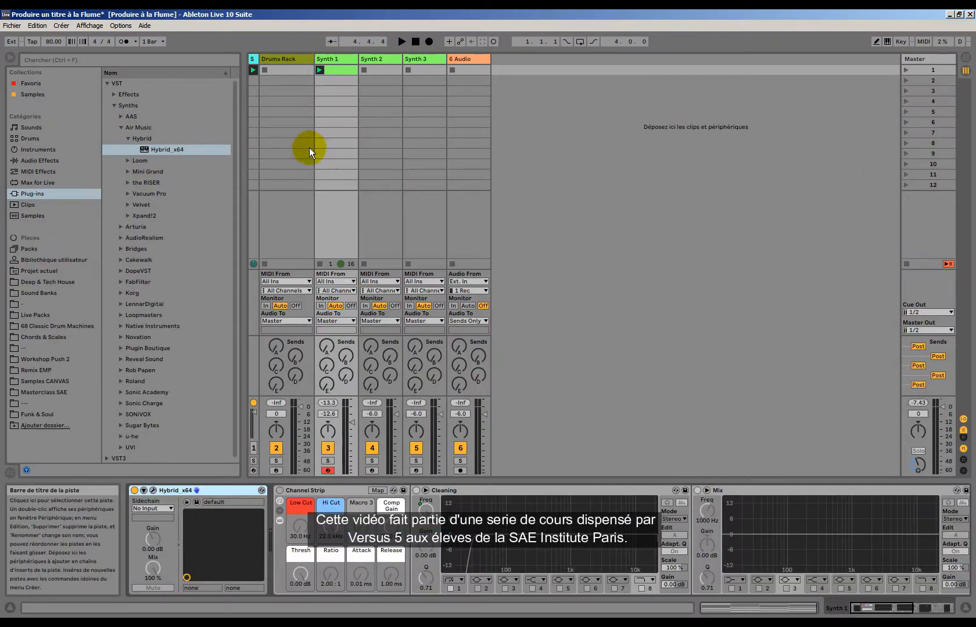
pyautogui.click(153, 490)
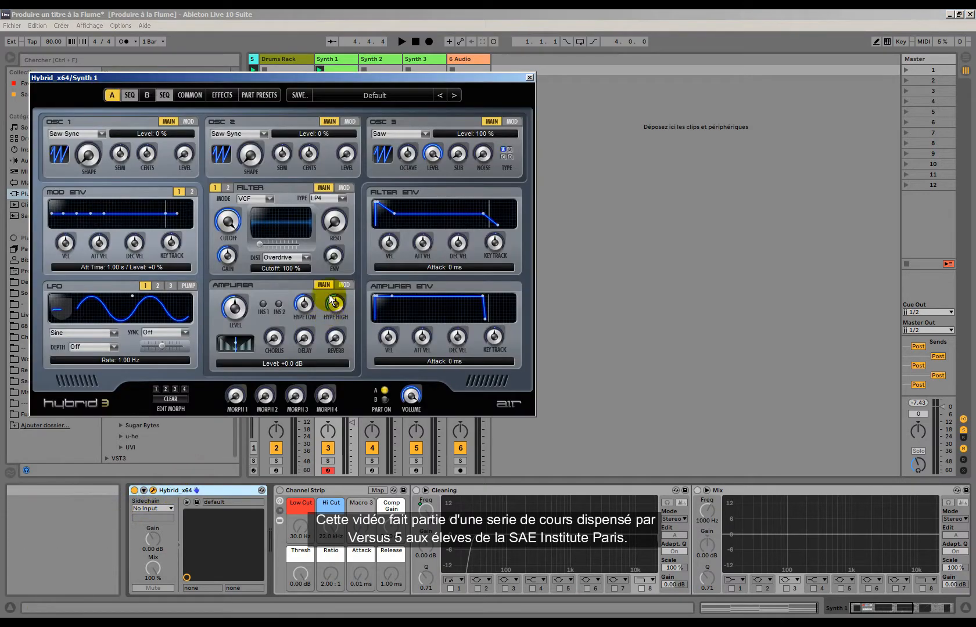
pyautogui.click(360, 96)
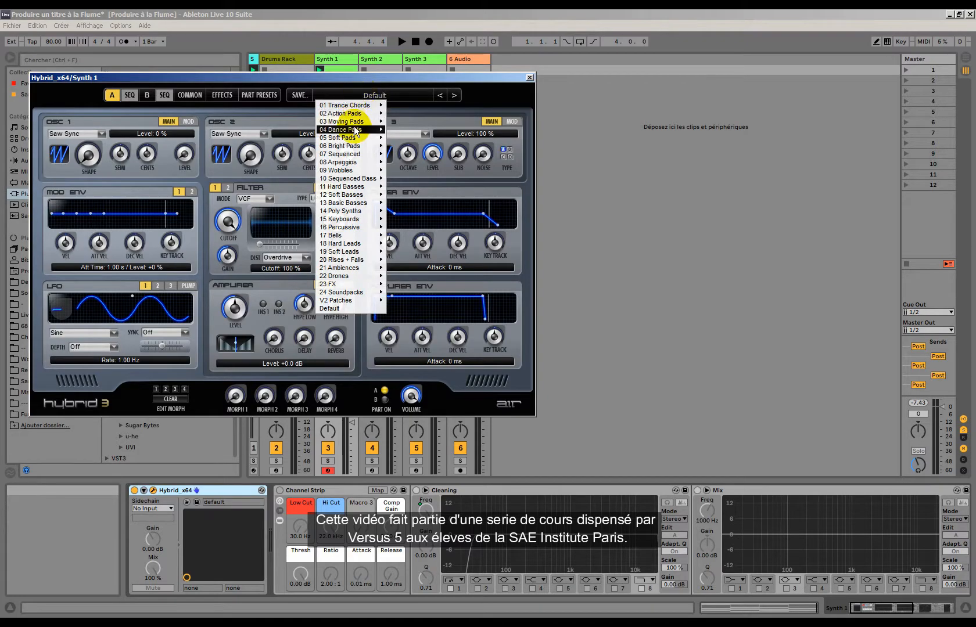
pyautogui.moveTo(343, 164)
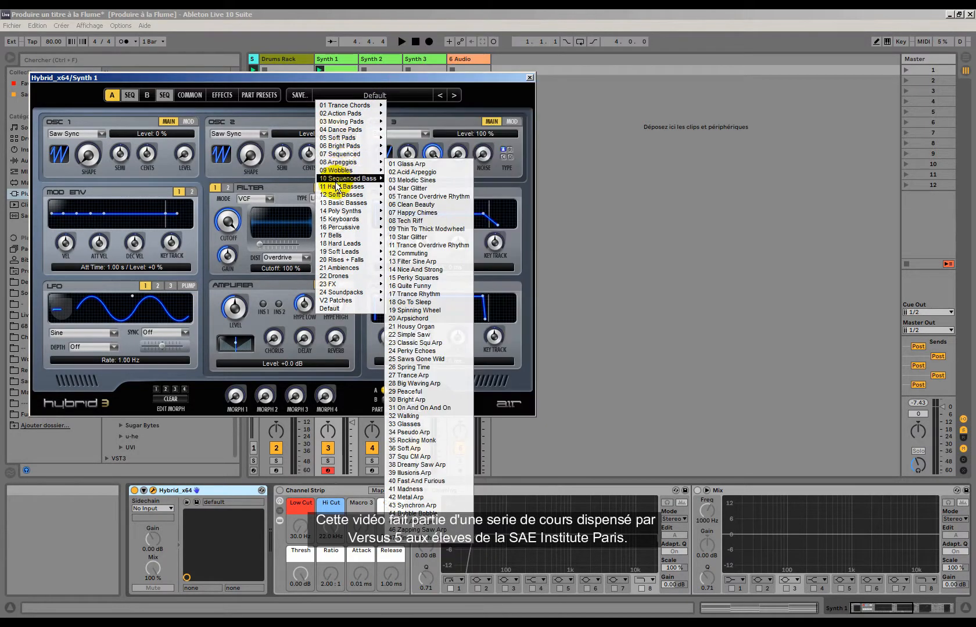
pyautogui.moveTo(354, 215)
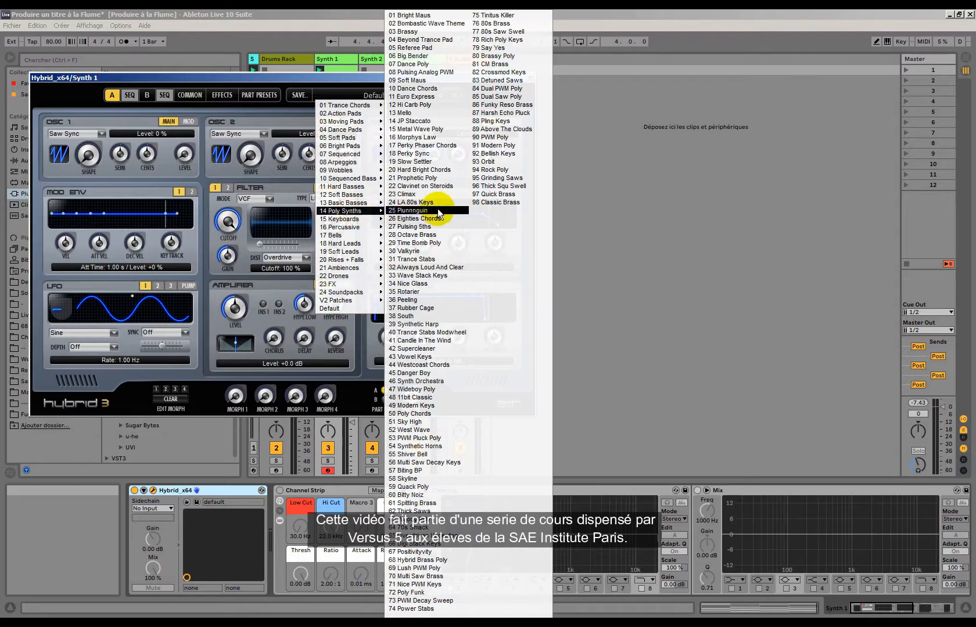
pyautogui.click(431, 16)
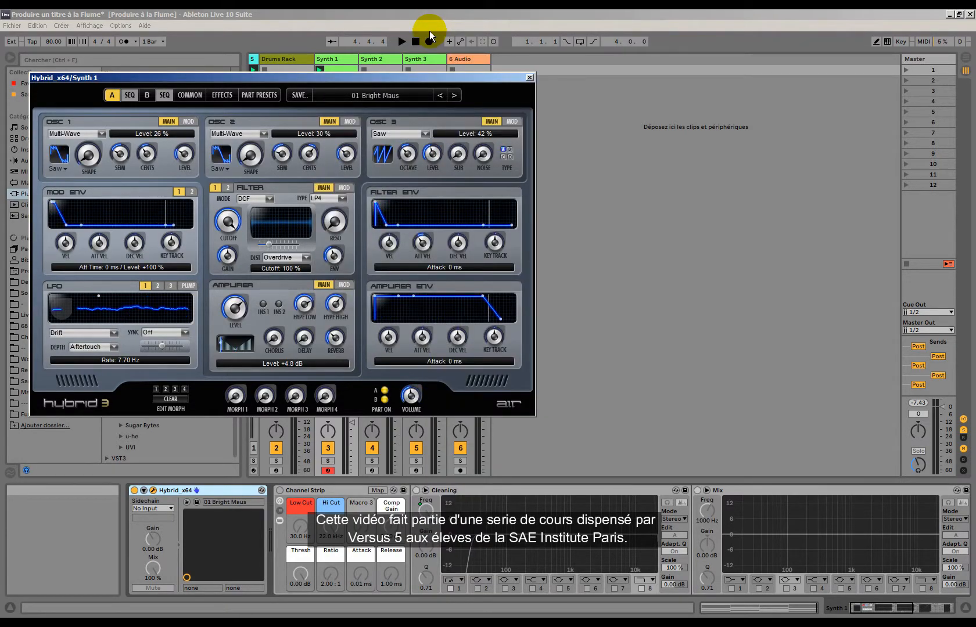
# Step through the Hybrid presets from 02 Bombastic Wave Theme to 07 Dance Poly, auditioning each against the chord progression.
pyautogui.click(454, 96)
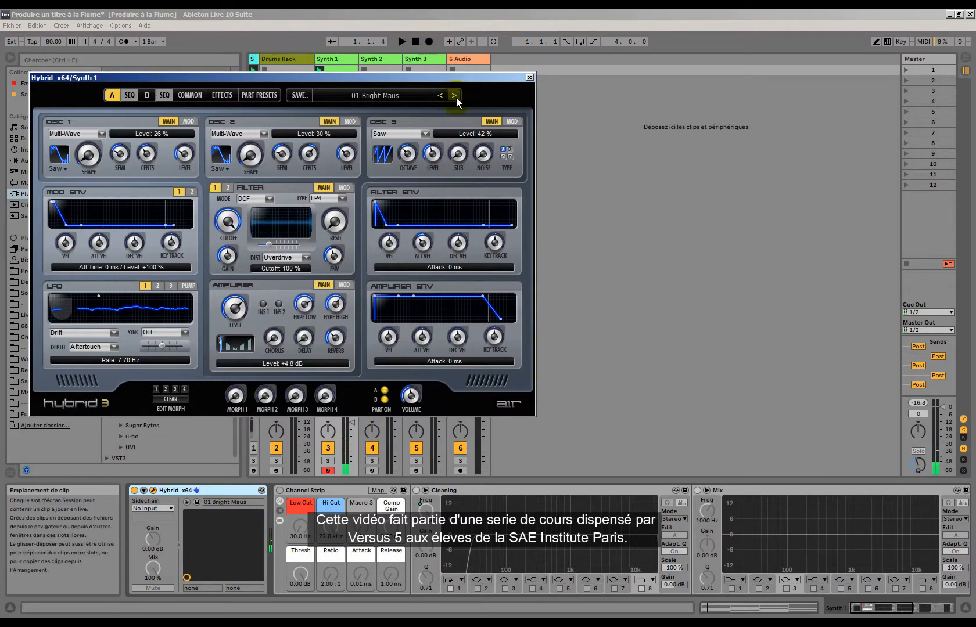
pyautogui.press('space')
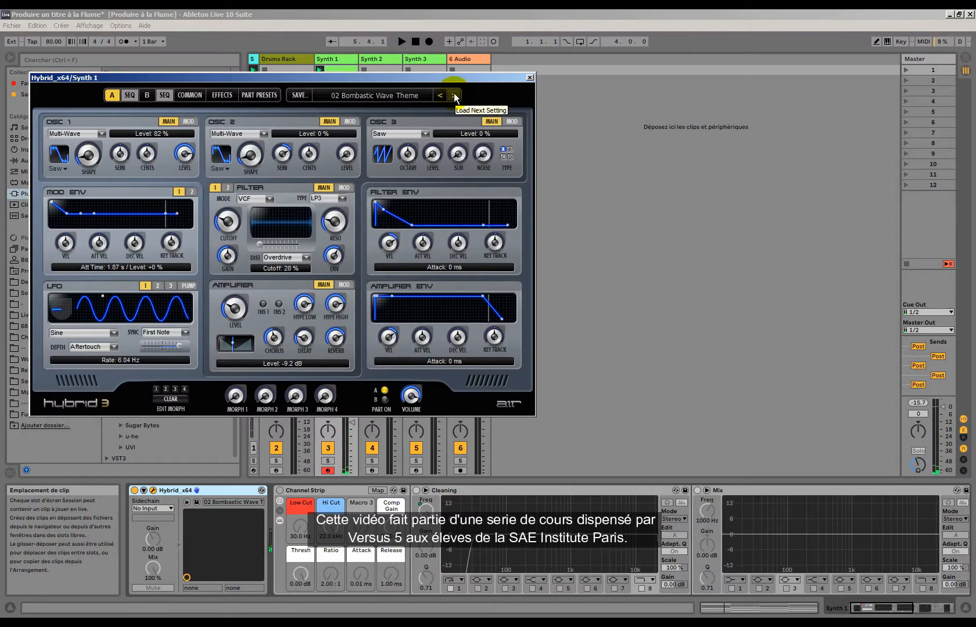
pyautogui.click(455, 96)
pyautogui.press('space')
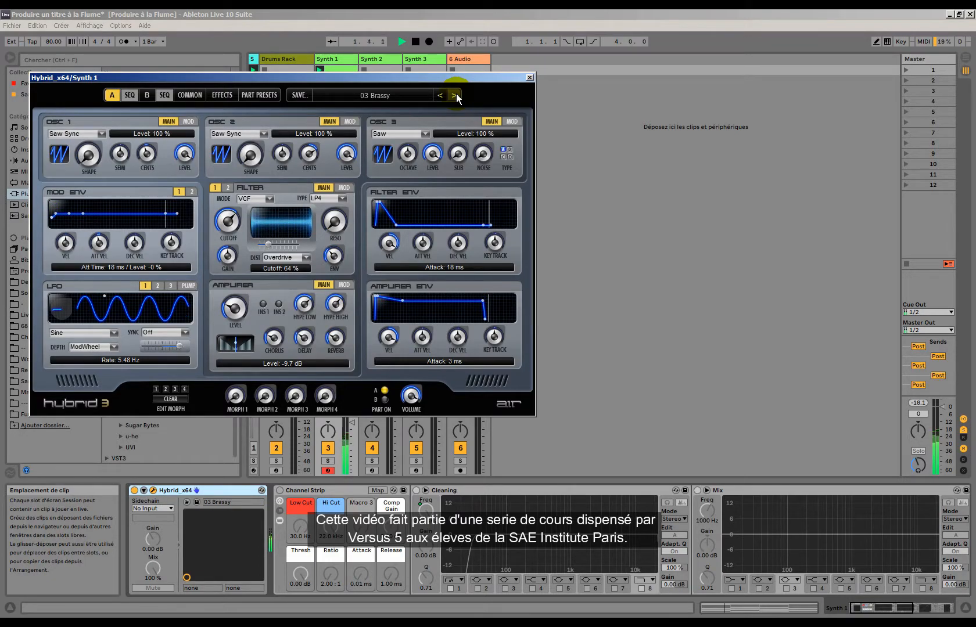
pyautogui.click(456, 95)
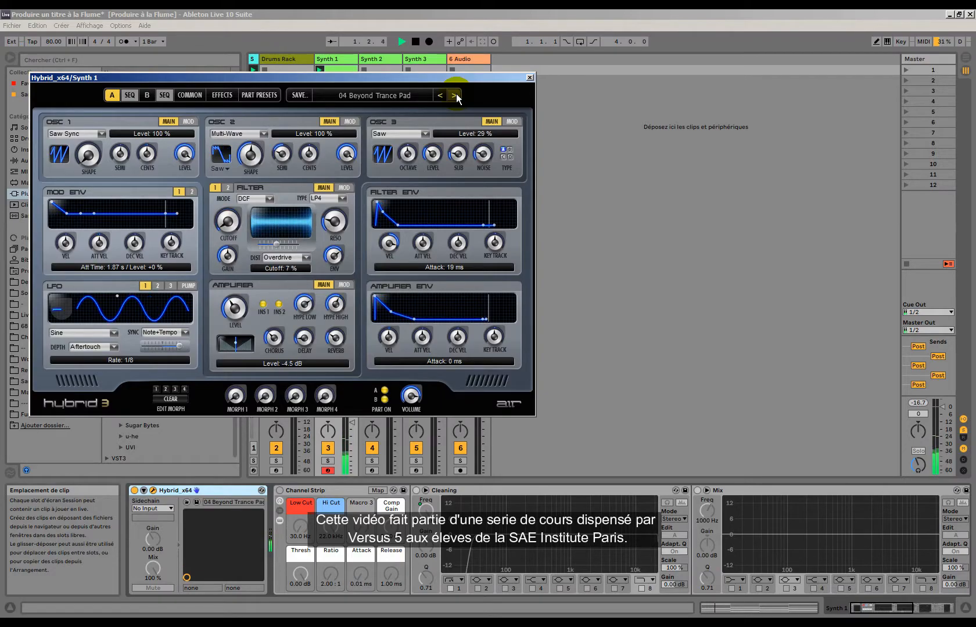
pyautogui.click(456, 95)
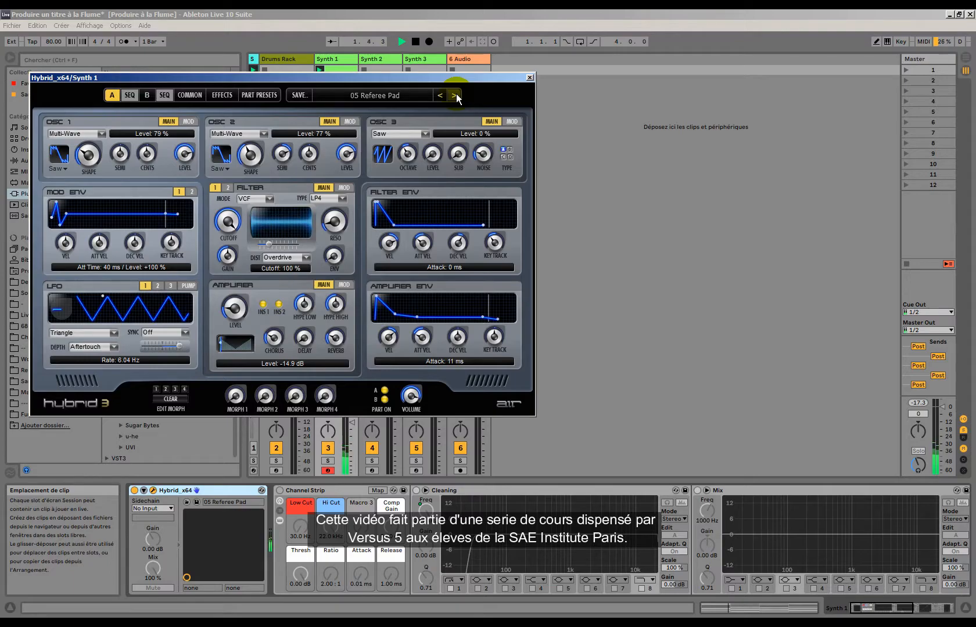
pyautogui.click(455, 95)
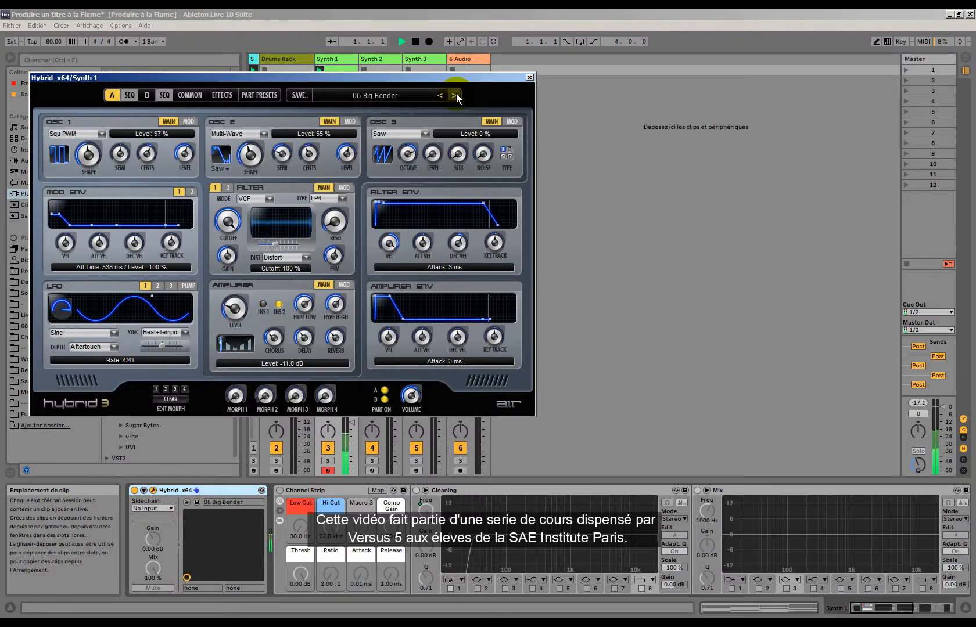
pyautogui.click(456, 95)
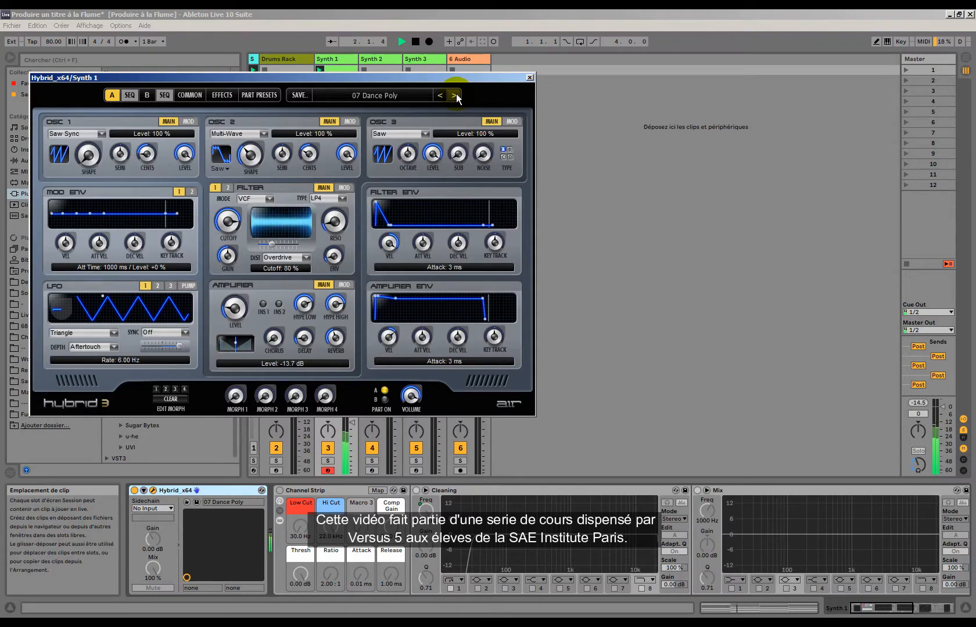
# Compare the following presets up to 09 Soft Maus, reload 07 Dance Poly, play it back and close the Hybrid window.
pyautogui.click(456, 96)
pyautogui.press('space')
pyautogui.click(456, 95)
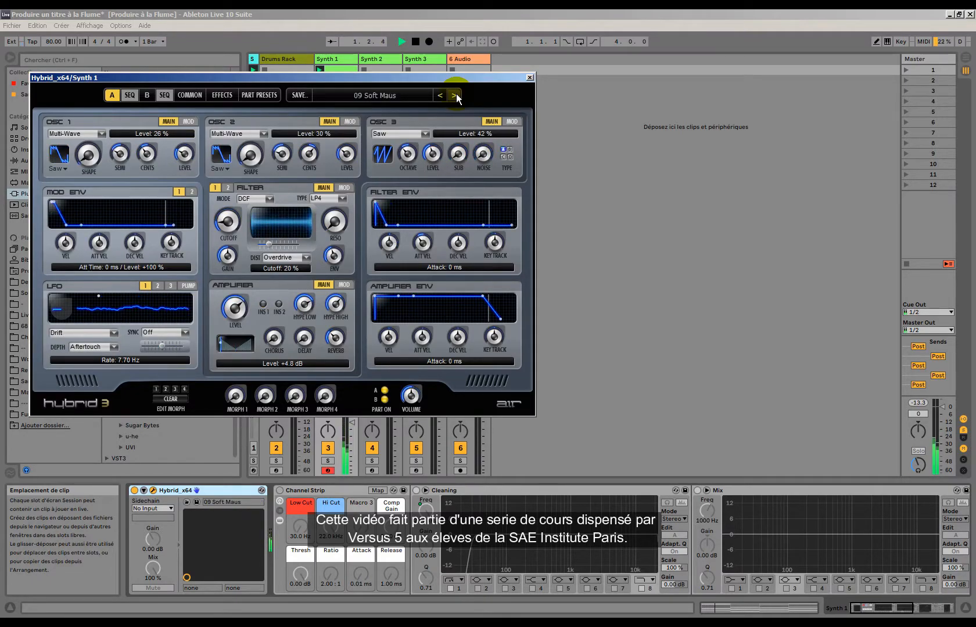
pyautogui.click(435, 96)
pyautogui.click(435, 96)
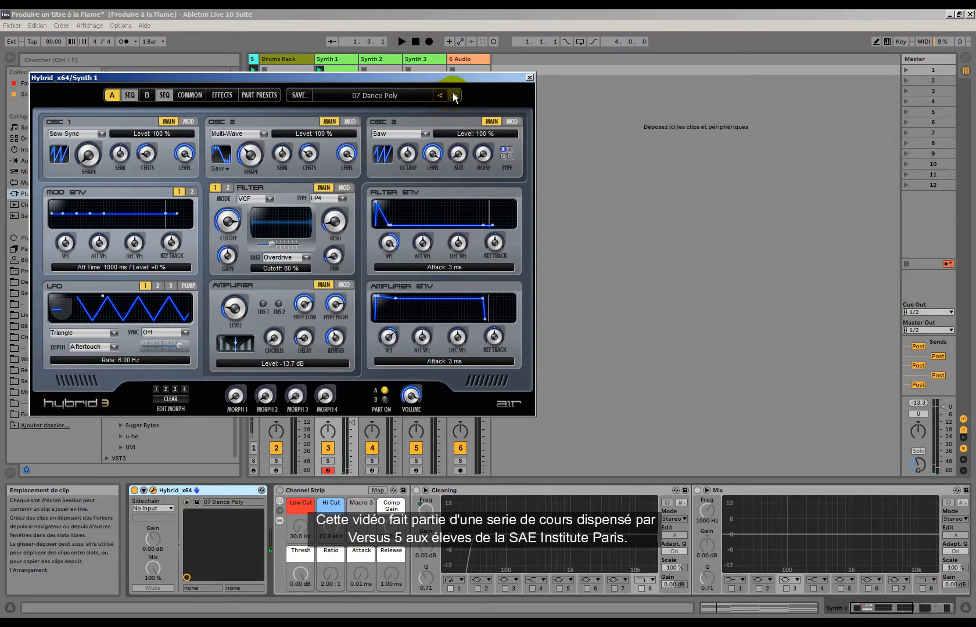
pyautogui.press('space')
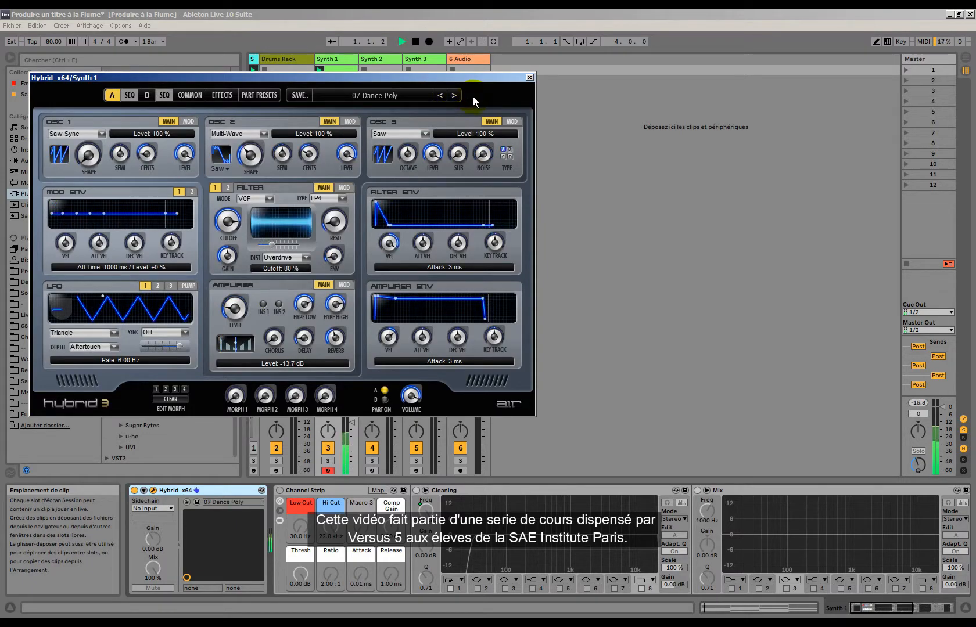
pyautogui.click(529, 78)
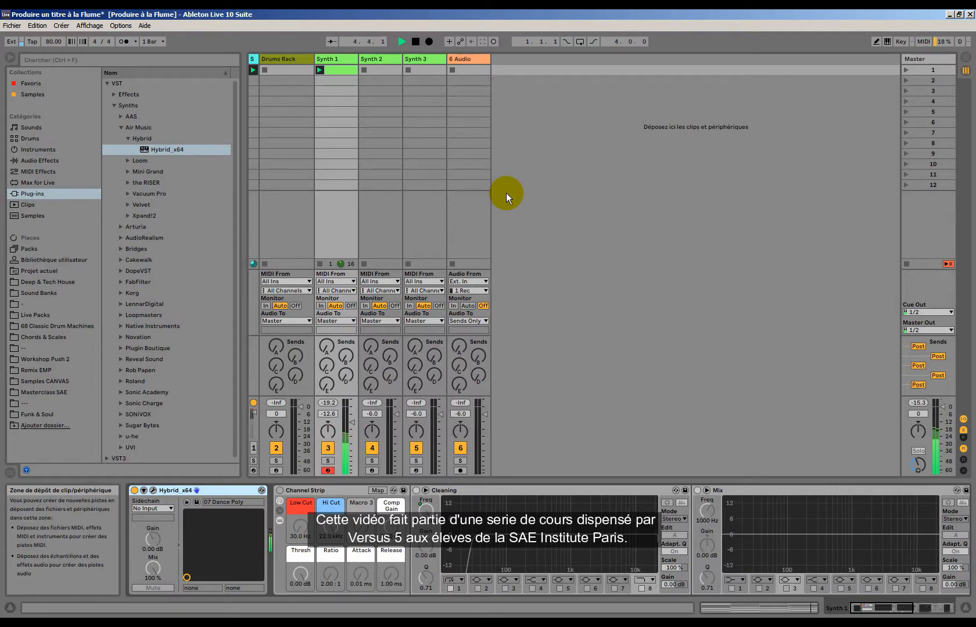
pyautogui.press('space')
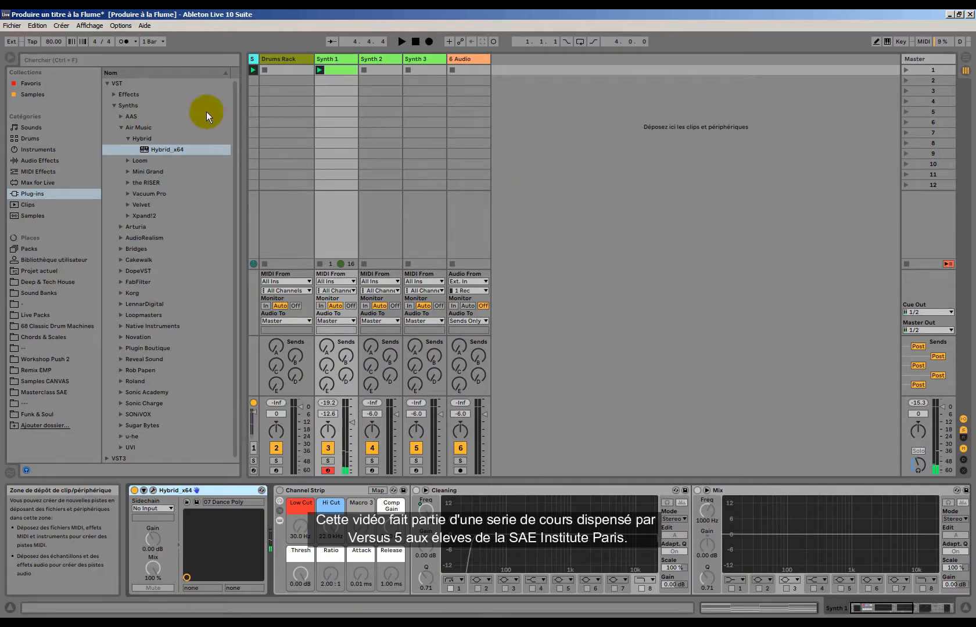
# Select the Drums Rack track and browse Sound Banks to Future Beats, Rankin Audio, Future R&B, Drum Hits, Kicks.
pyautogui.click(291, 60)
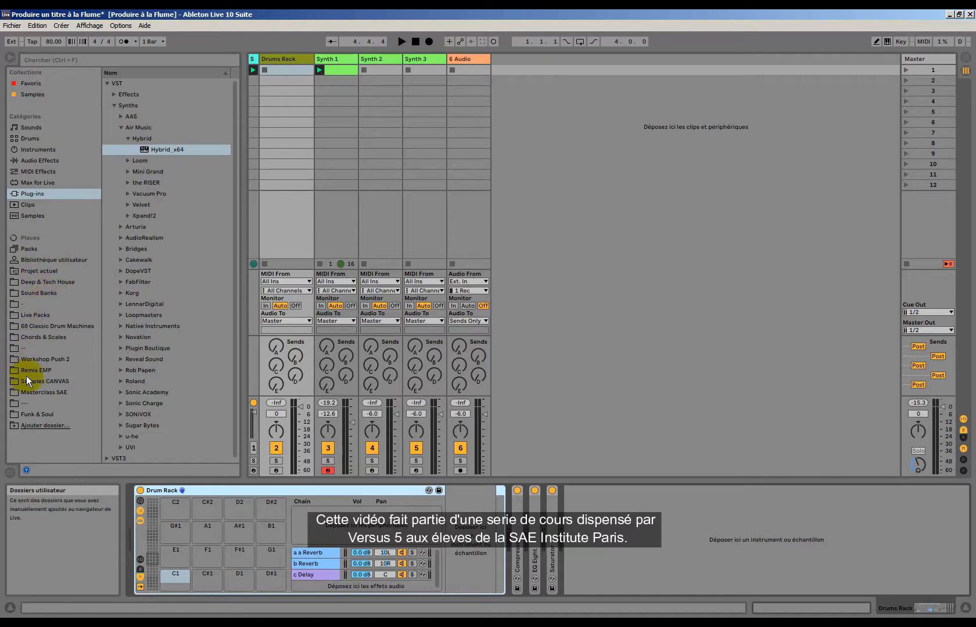
pyautogui.click(39, 294)
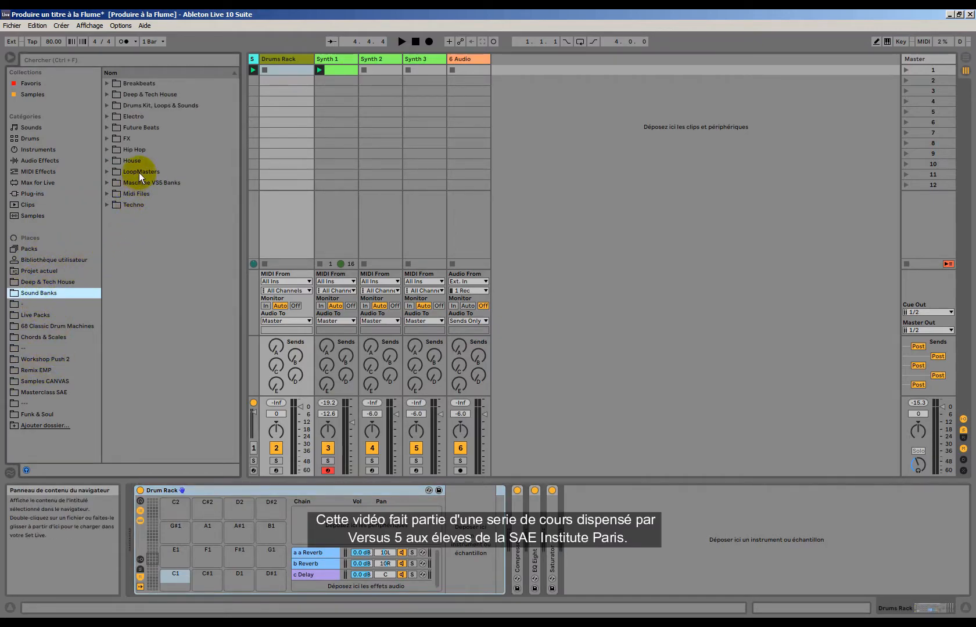
pyautogui.click(108, 128)
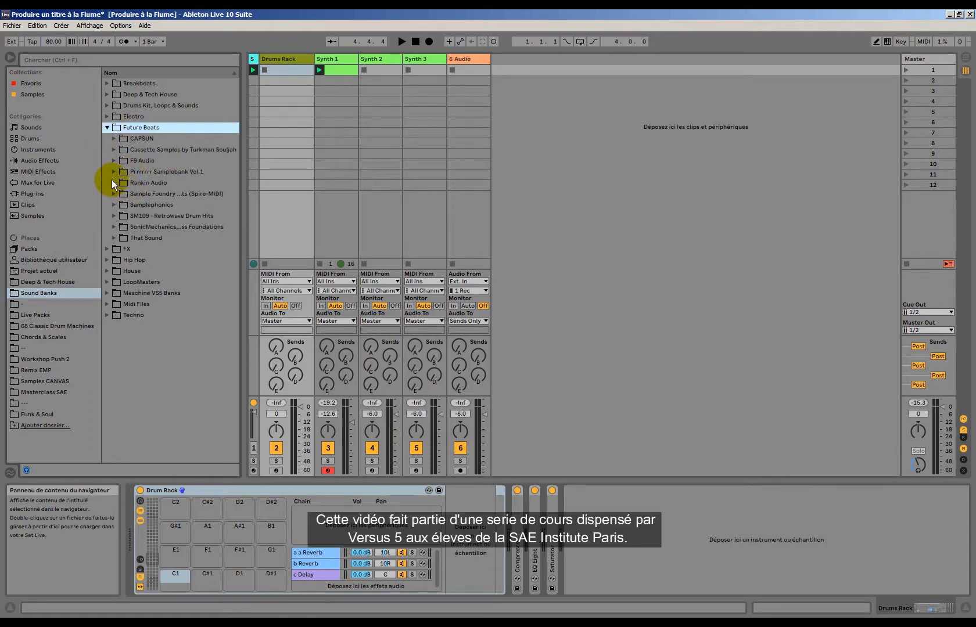
pyautogui.click(113, 182)
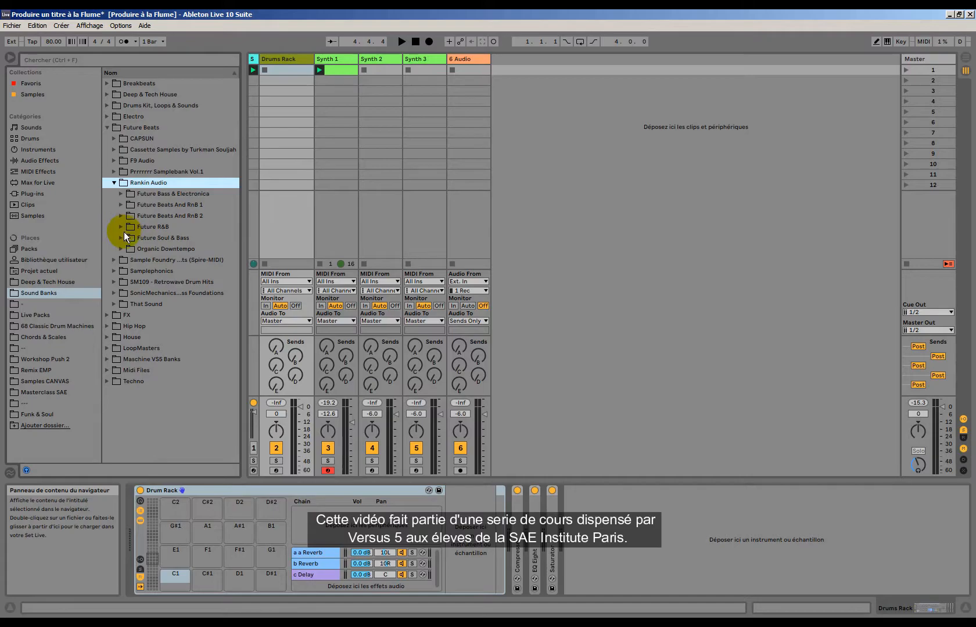
pyautogui.click(123, 229)
pyautogui.scroll(-3, 168, 244)
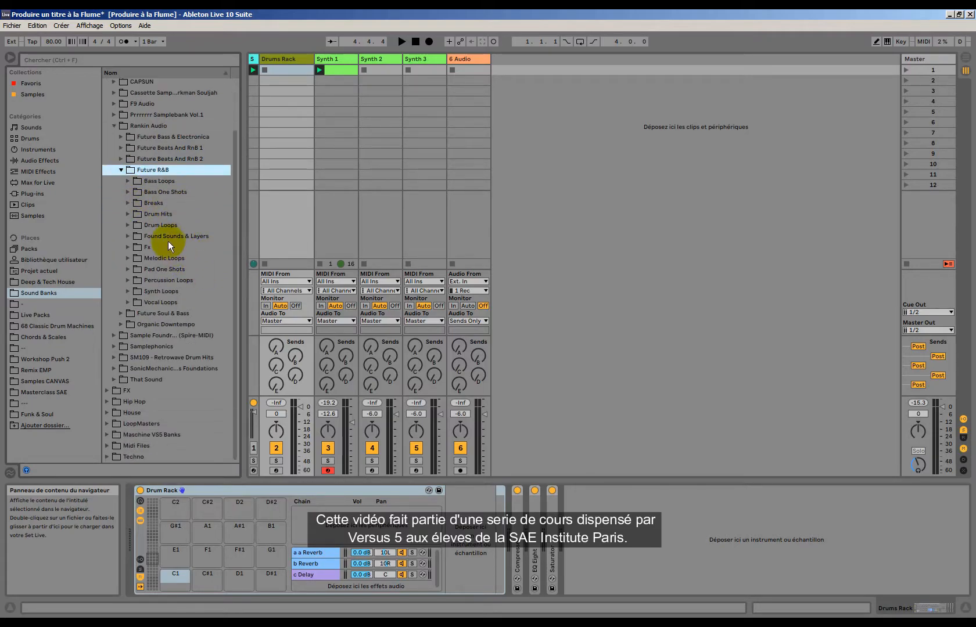
pyautogui.click(132, 214)
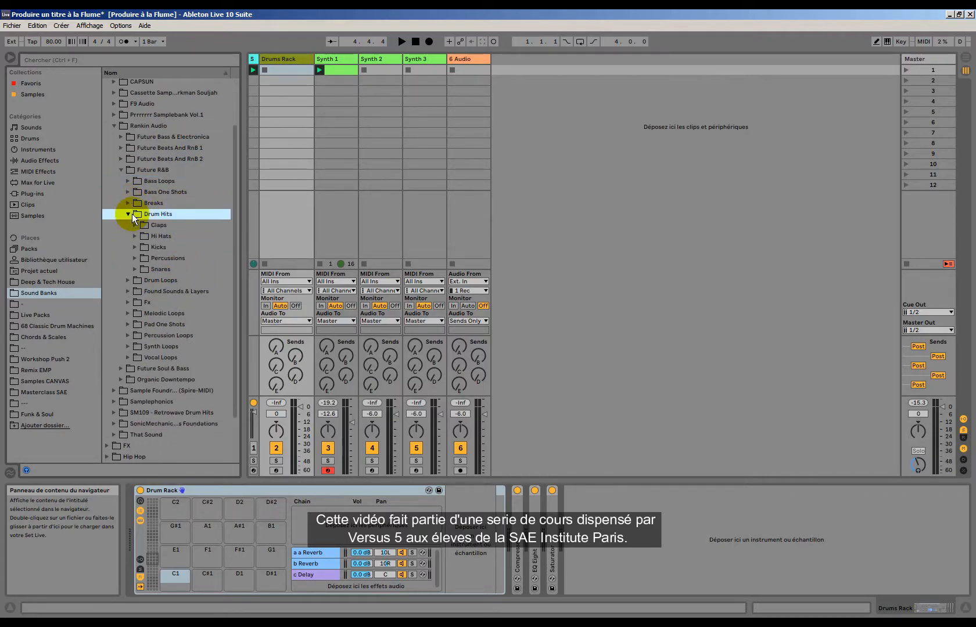
pyautogui.click(135, 246)
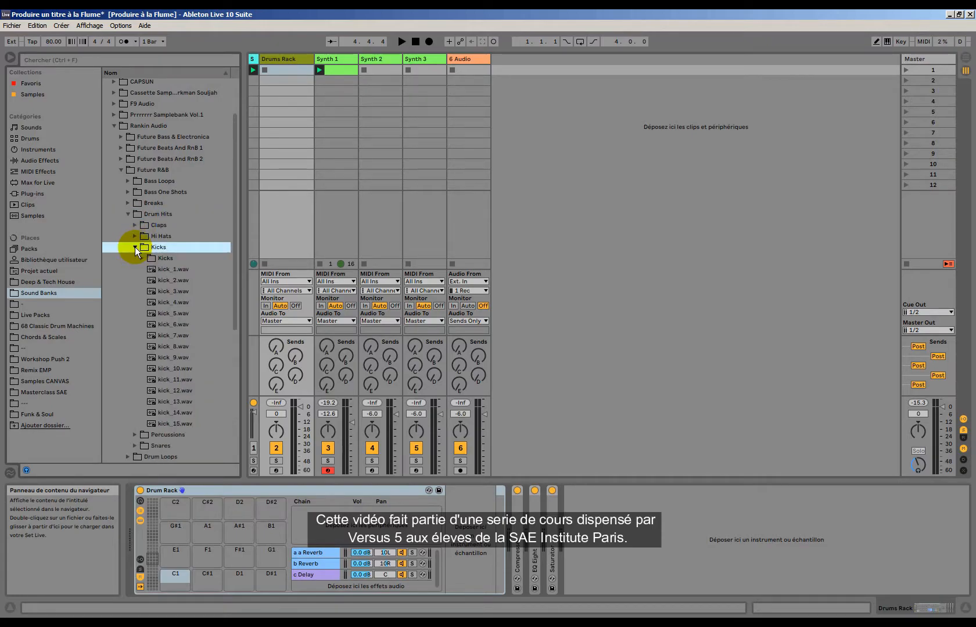
# Audition the kick samples from kick_1.wav to kick_13.wav and load kick_12.wav onto the Drum Rack's C1 pad.
pyautogui.click(162, 269)
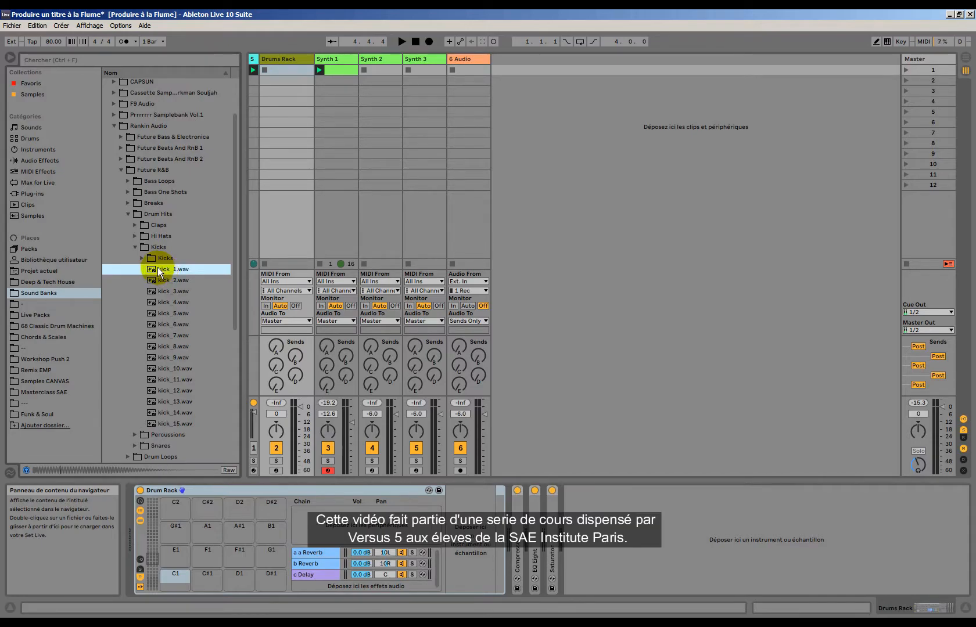
pyautogui.click(161, 287)
pyautogui.click(165, 305)
pyautogui.click(165, 313)
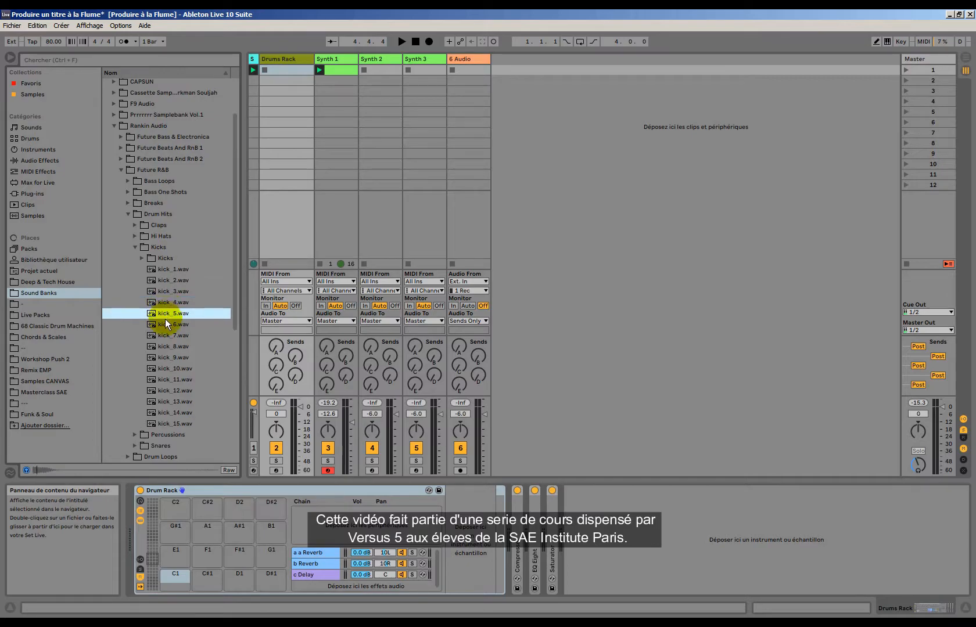
pyautogui.click(165, 324)
pyautogui.click(165, 336)
pyautogui.click(165, 347)
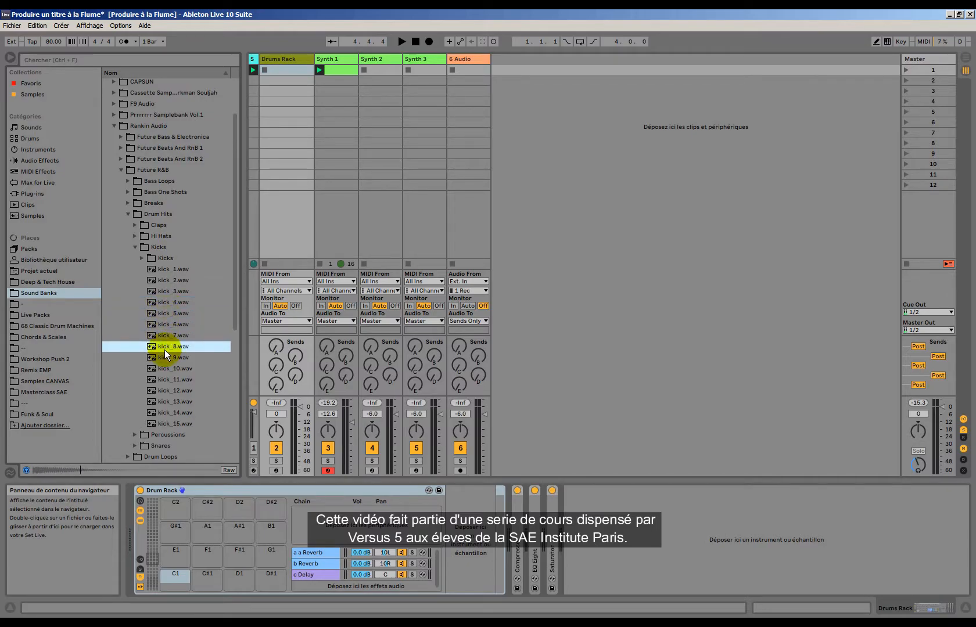
pyautogui.click(162, 358)
pyautogui.click(161, 368)
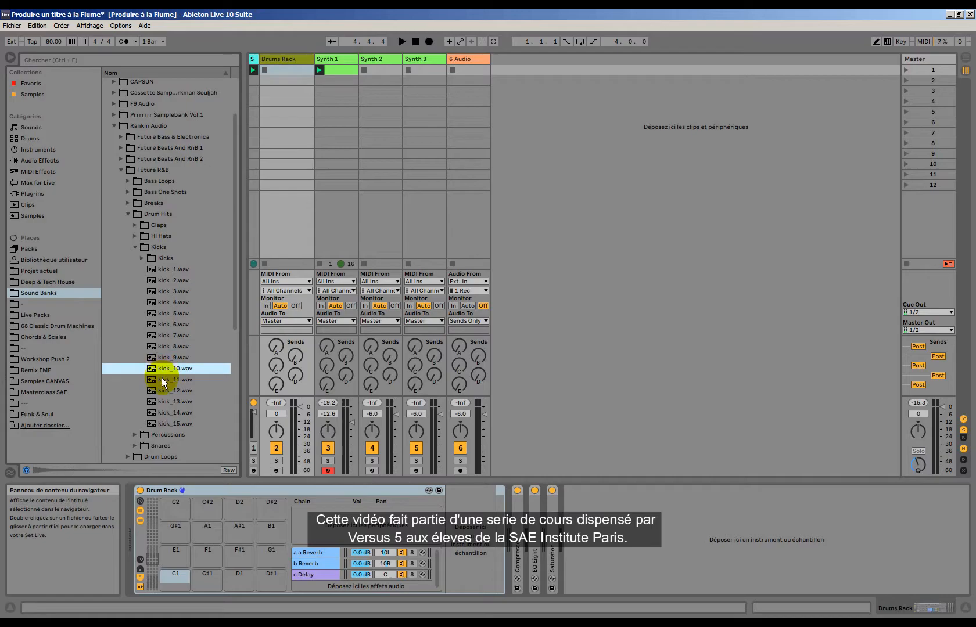
pyautogui.click(161, 379)
pyautogui.click(160, 390)
pyautogui.click(160, 401)
pyautogui.click(165, 391)
pyautogui.moveTo(165, 393); pyautogui.dragTo(174, 576)
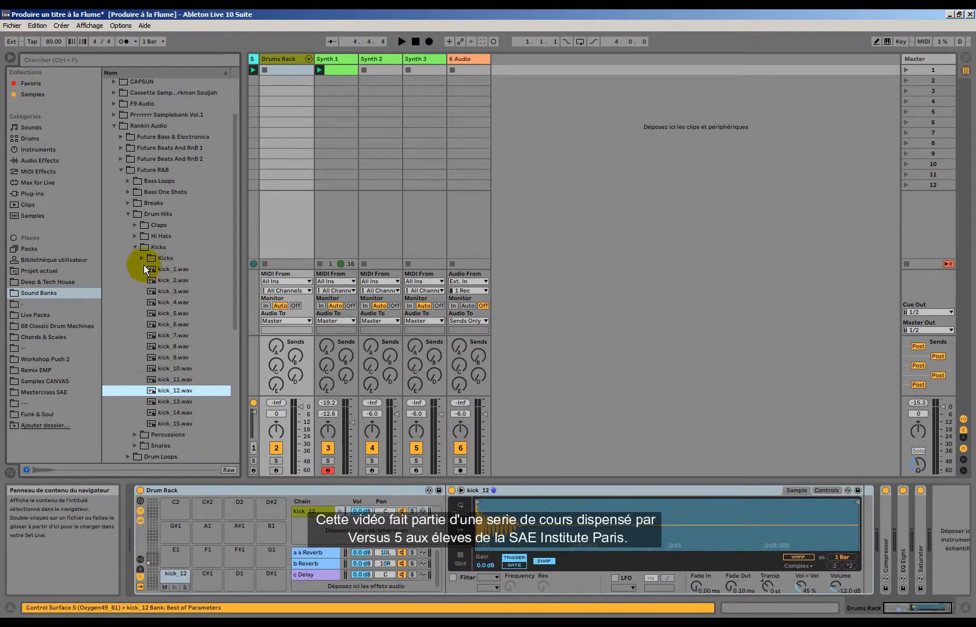
# Open the Claps folder in Drum Hits and audition clap_1, clap_3, clap_4 and clap_5.
pyautogui.click(142, 257)
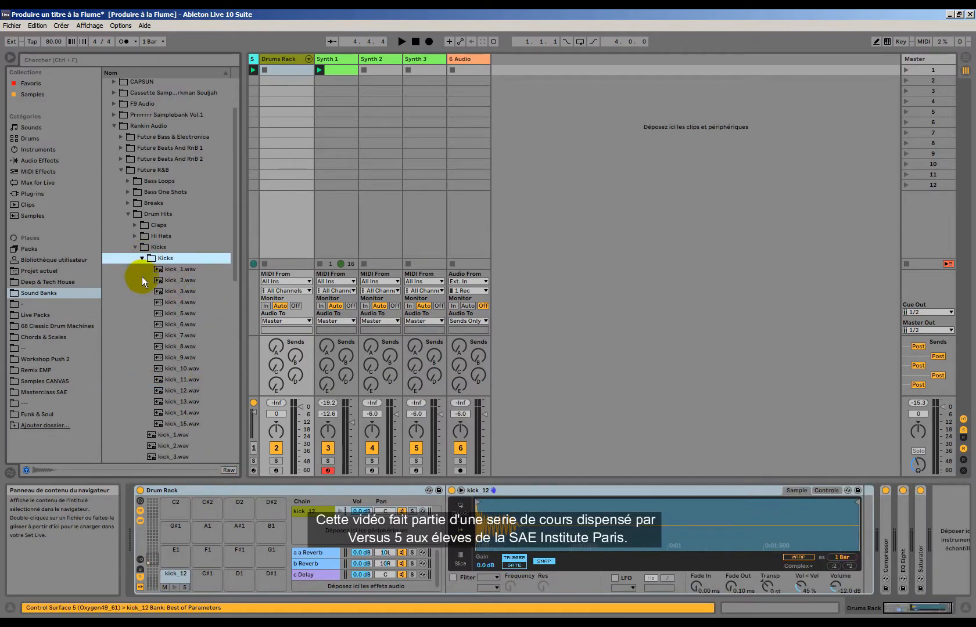
pyautogui.click(134, 248)
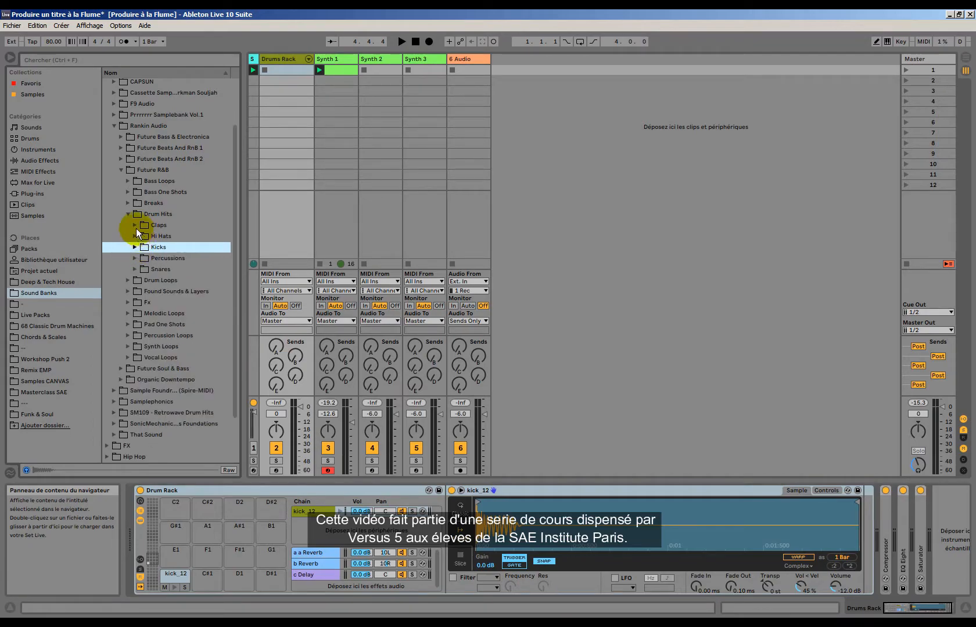
pyautogui.click(135, 227)
pyautogui.click(160, 250)
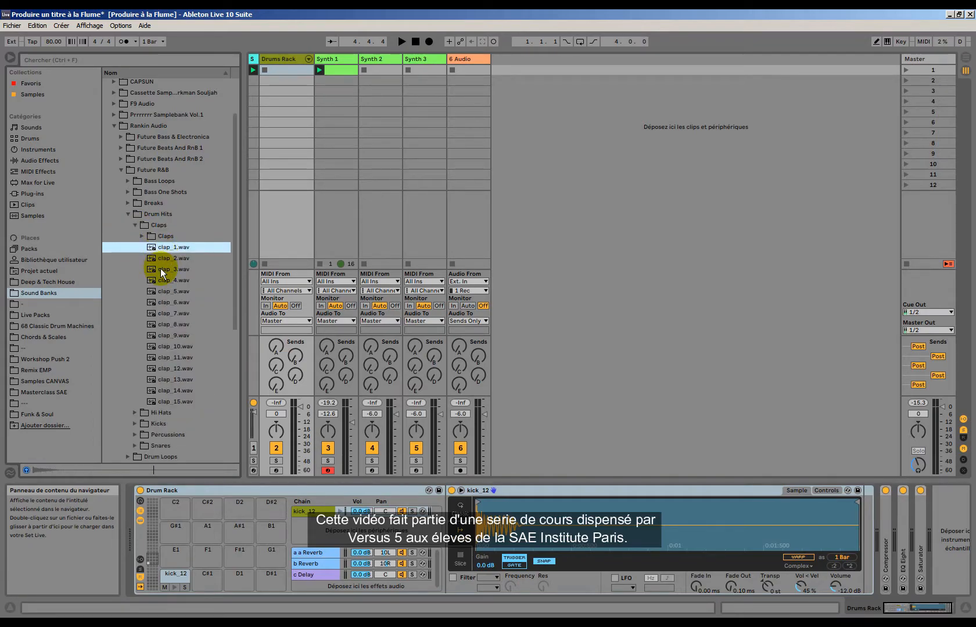
pyautogui.click(160, 269)
pyautogui.click(162, 281)
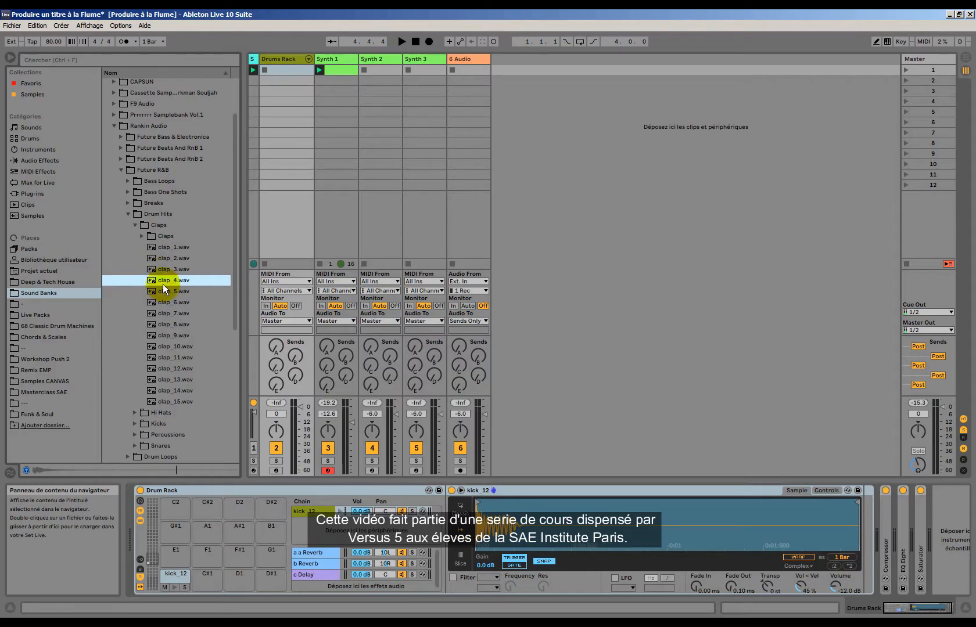
pyautogui.click(163, 290)
pyautogui.click(169, 269)
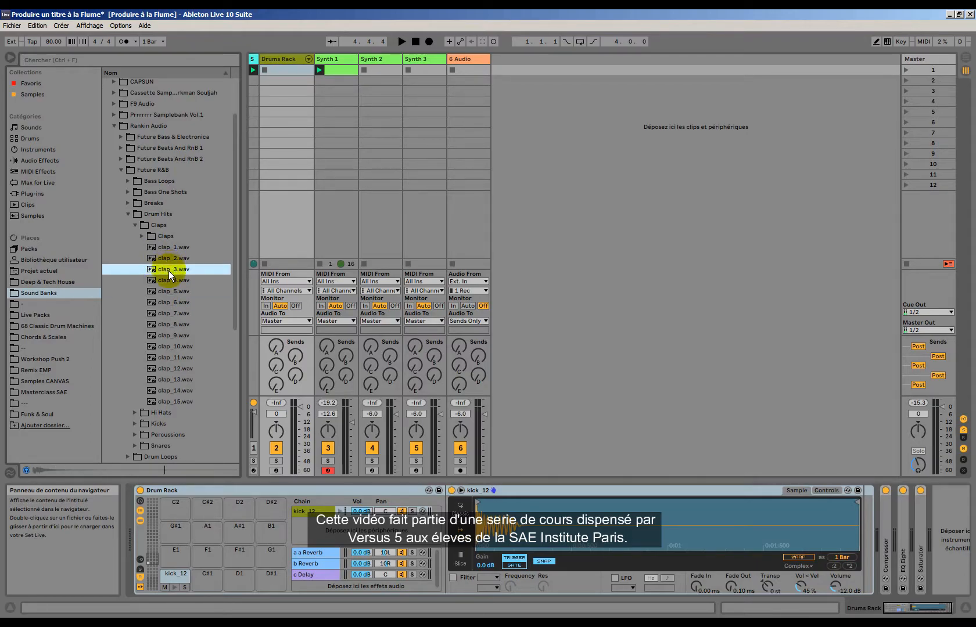
# Raise the browser preview volume on the Master track and audition clap_3.wav again.
pyautogui.moveTo(918, 465); pyautogui.dragTo(917, 444)
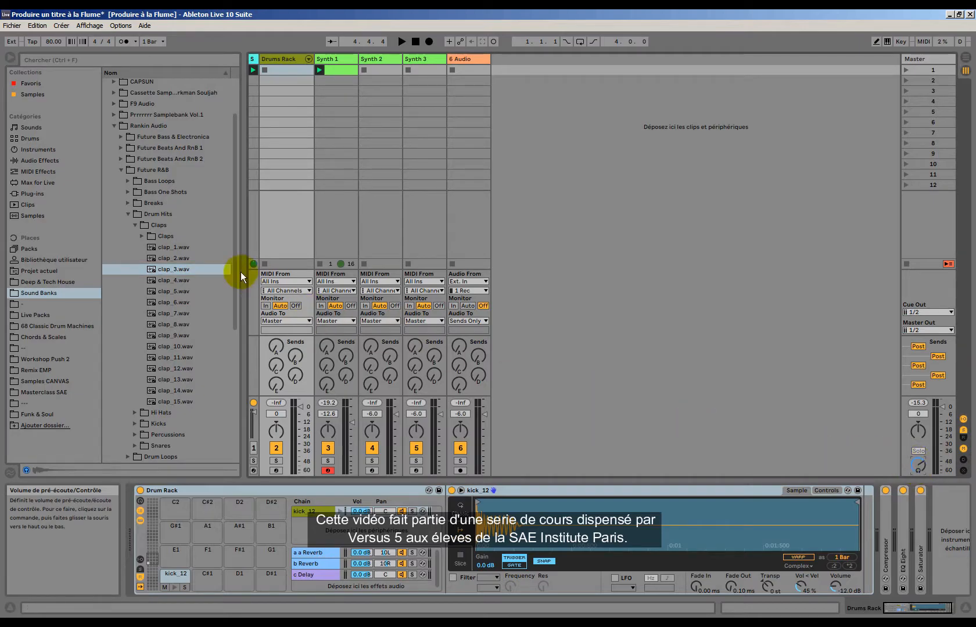
pyautogui.click(173, 267)
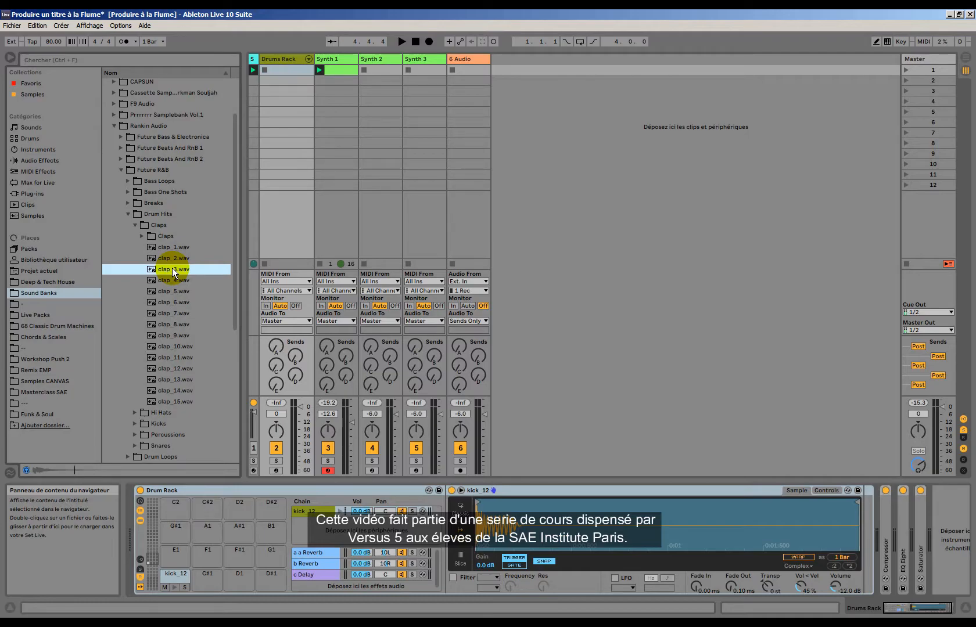
# Compare clap_7, clap_6 and clap_8, and load clap_6.wav onto the Drum Rack's D1 pad.
pyautogui.click(168, 314)
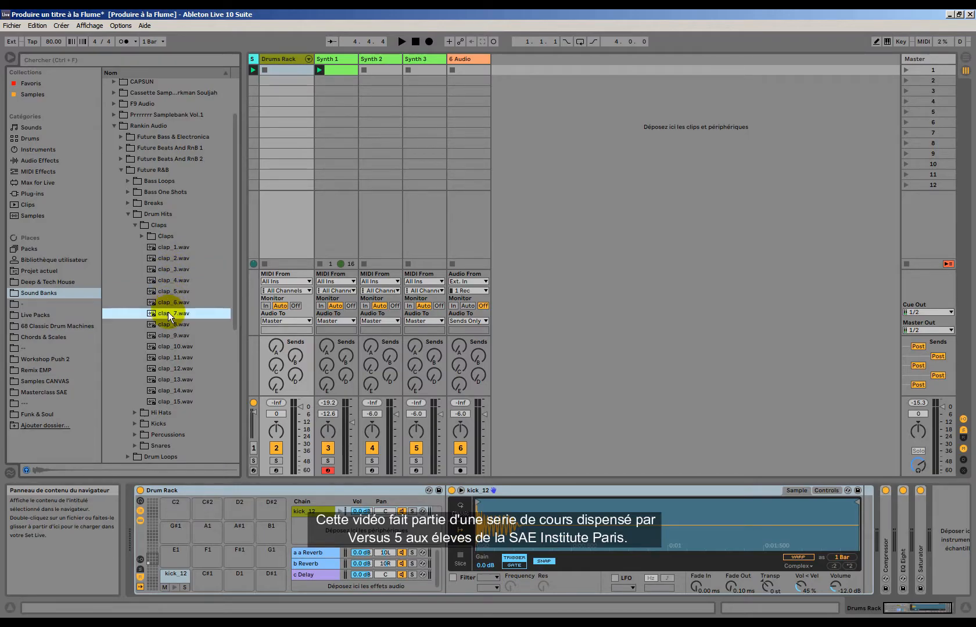
pyautogui.click(177, 302)
pyautogui.click(174, 322)
pyautogui.click(174, 304)
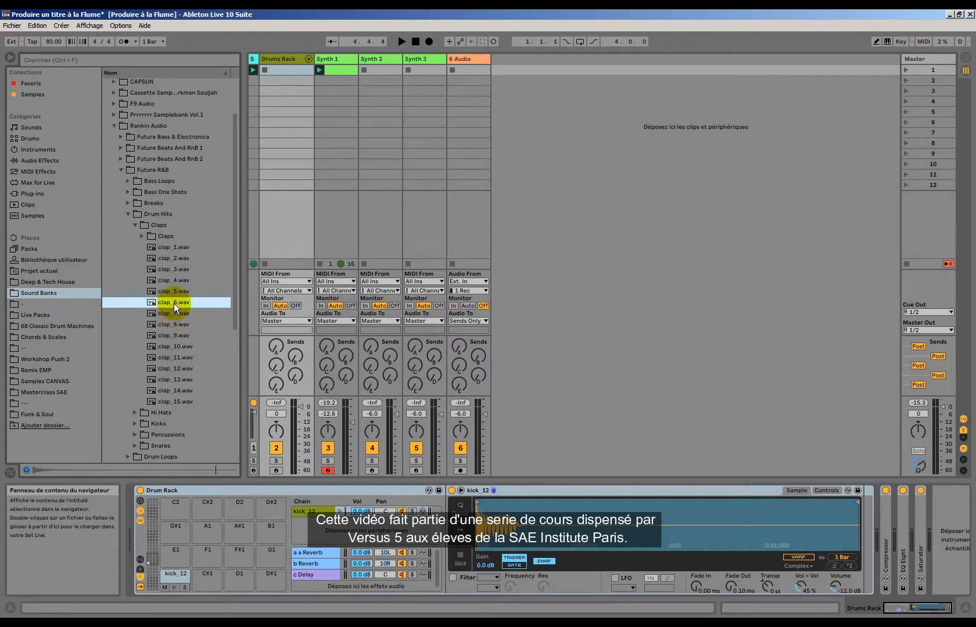
pyautogui.moveTo(165, 303); pyautogui.dragTo(244, 583)
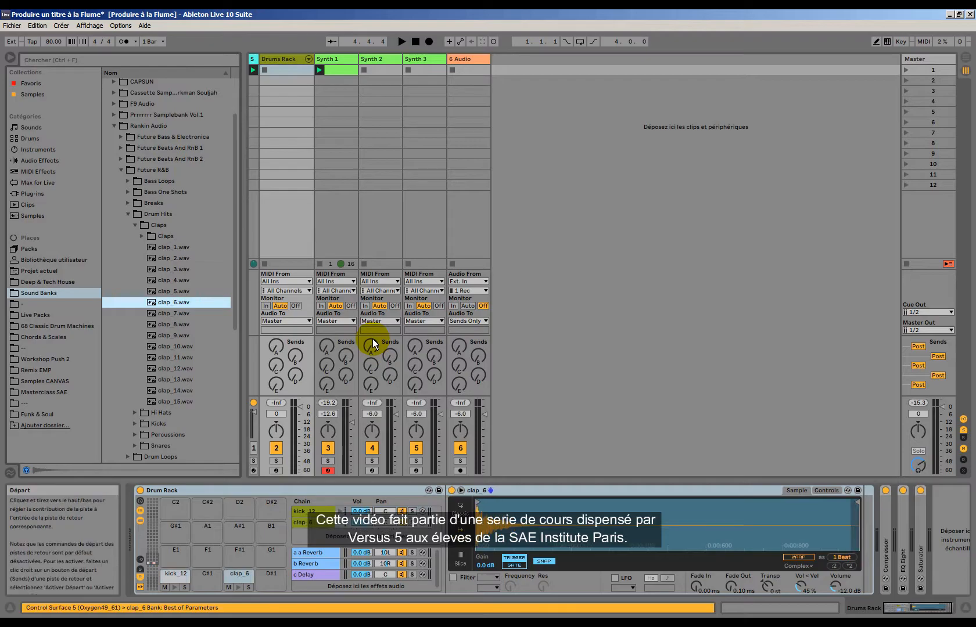
# Create an empty MIDI clip in the first slot of the Drums Rack track.
pyautogui.doubleClick(288, 70)
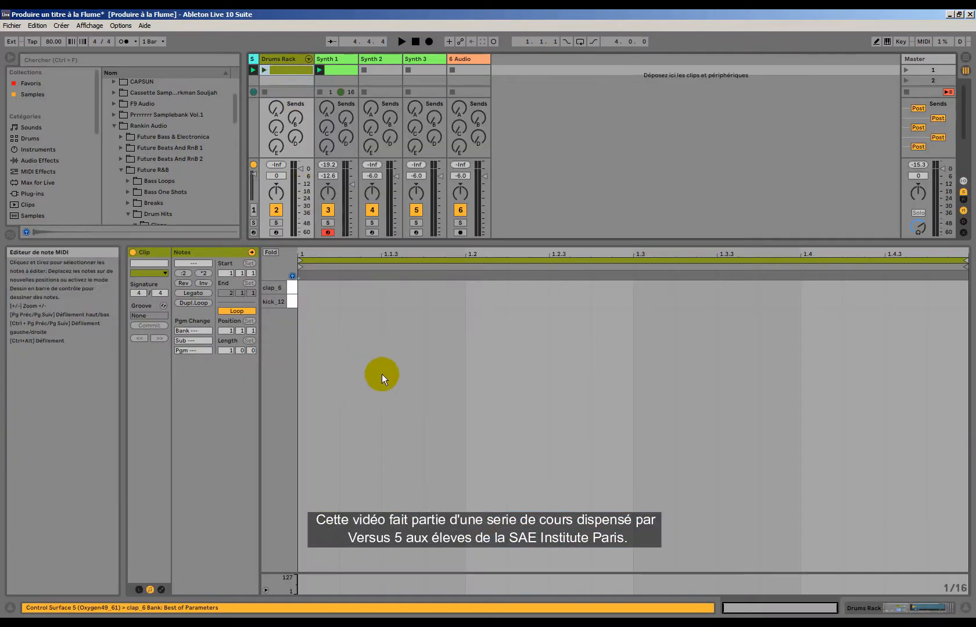
# Add a kick_12 note at 1.1.1 and lower both the kick_12 and clap_6 Drum Rack chains to -6.3 dB.
pyautogui.doubleClick(316, 301)
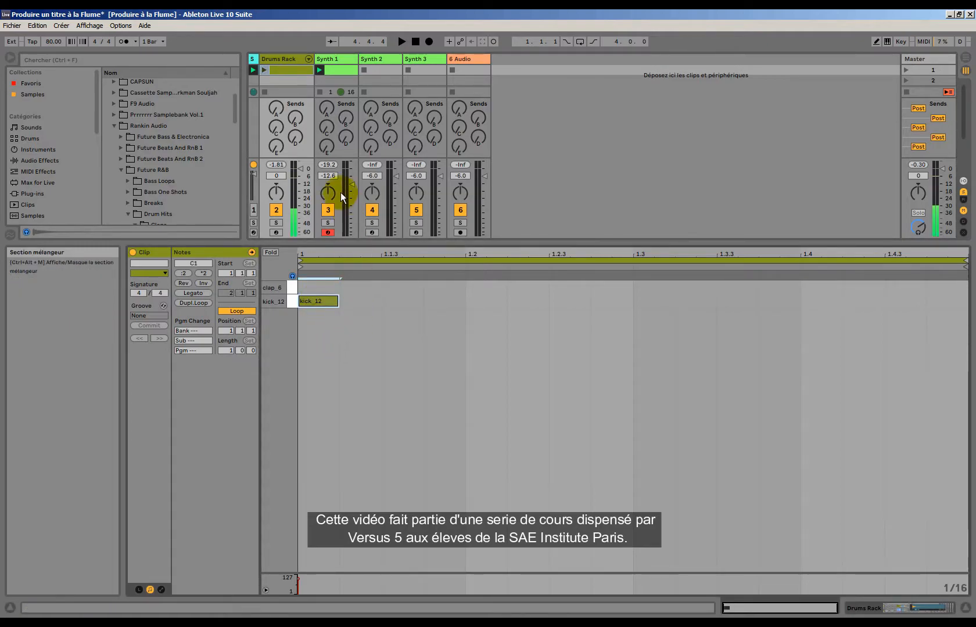
pyautogui.click(308, 58)
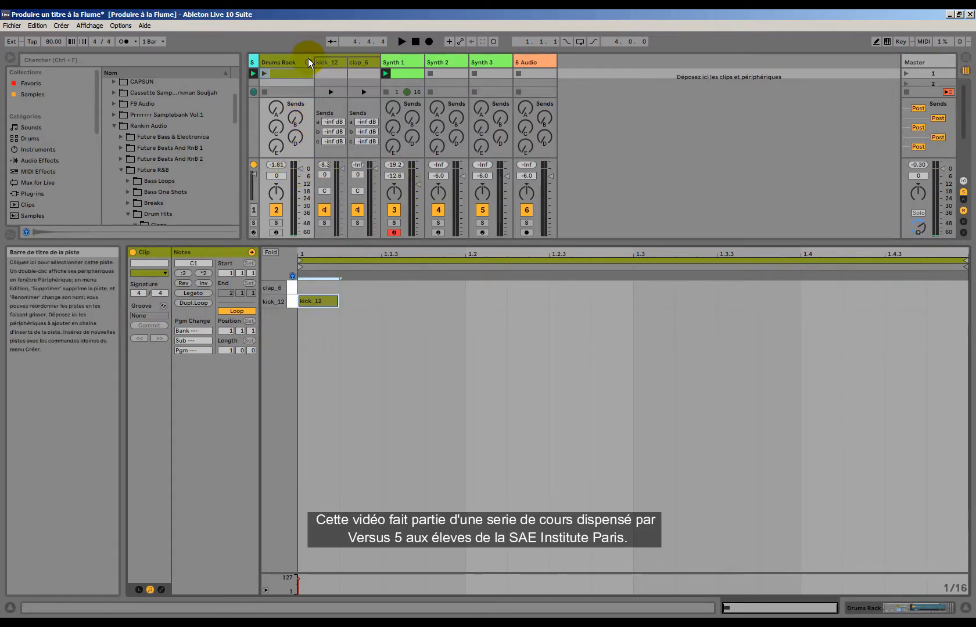
pyautogui.click(324, 64)
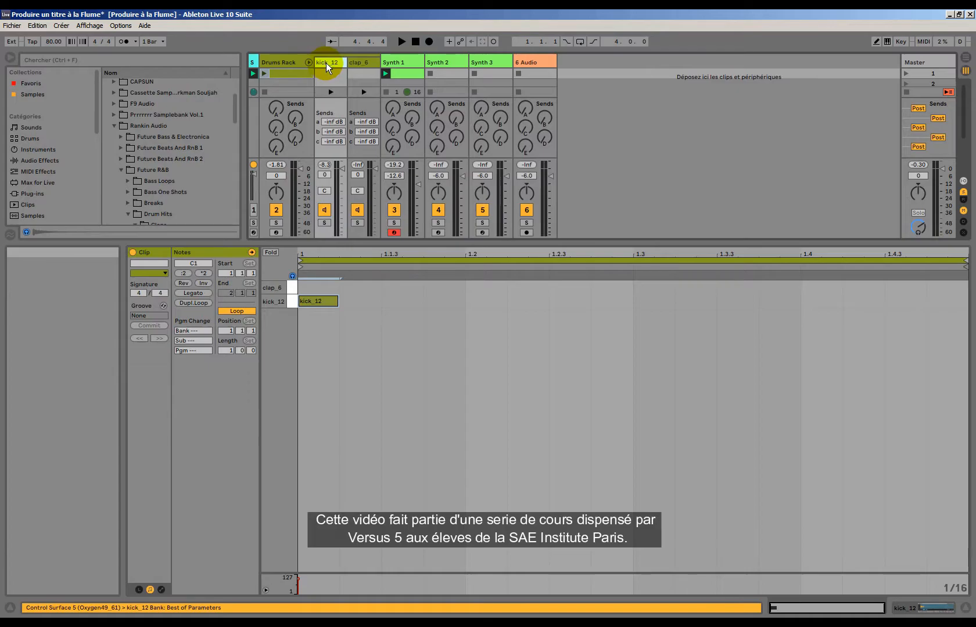
pyautogui.click(370, 63)
pyautogui.moveTo(373, 169); pyautogui.dragTo(373, 176)
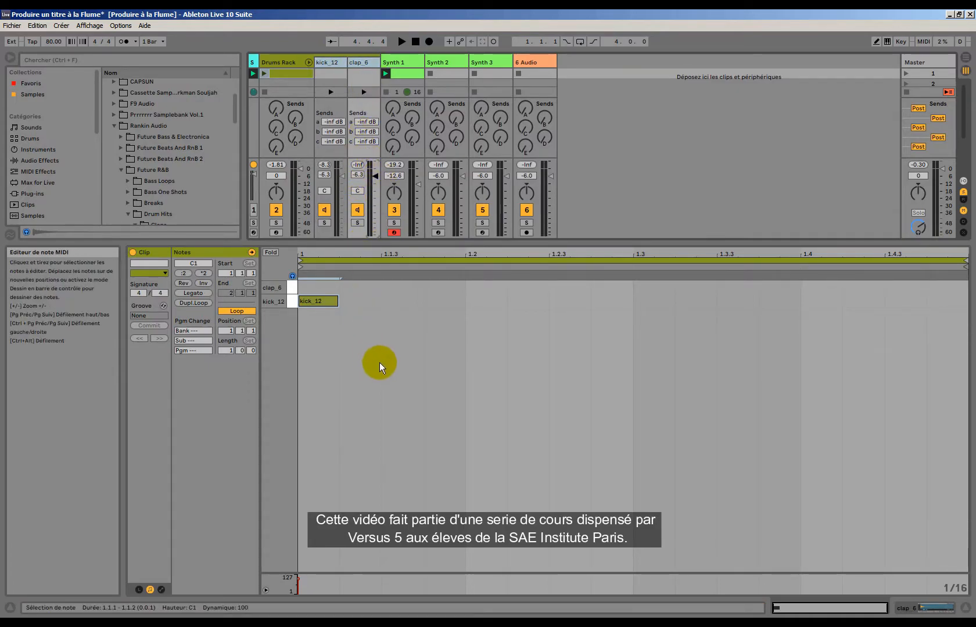
# Add clap_6 notes on beats 1.2 and 1.4 and a kick_12 note at 1.3.3.
pyautogui.doubleClick(483, 288)
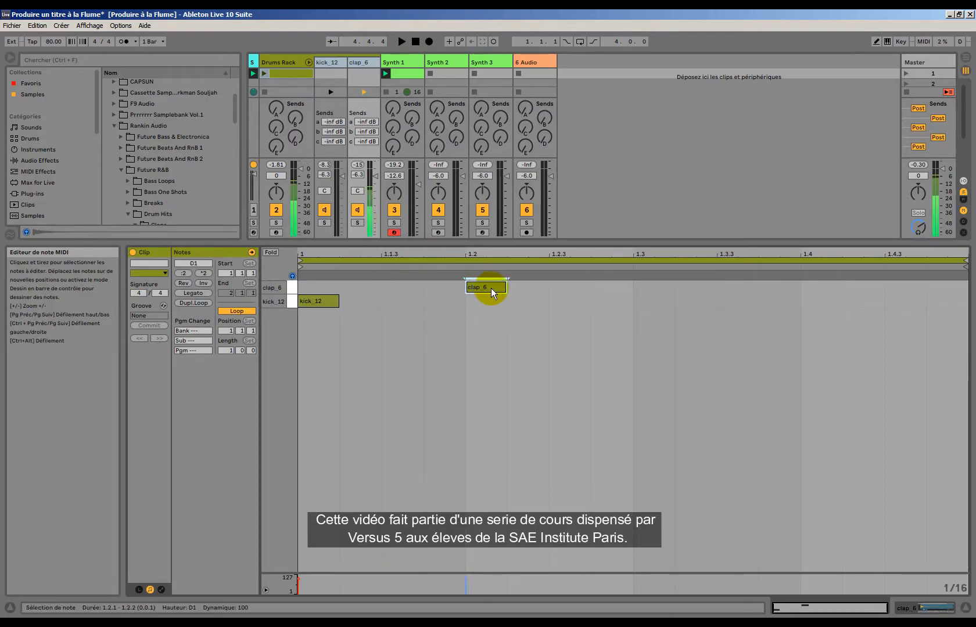
pyautogui.doubleClick(821, 290)
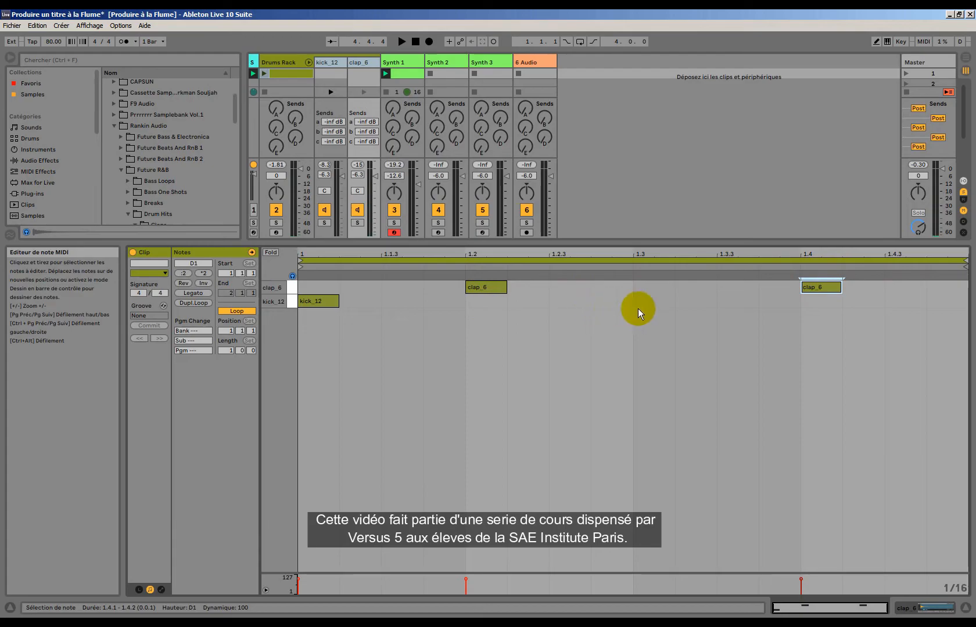
pyautogui.doubleClick(737, 301)
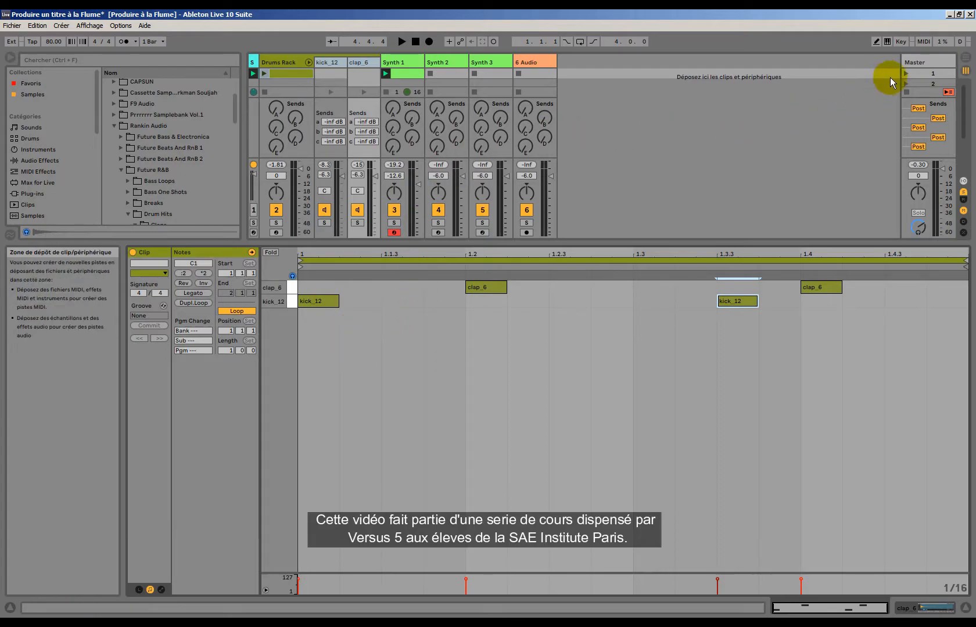
# Audition scene 1 while trying the second kick_12 note at 1.3.2, and settle it at 1.3.4.
pyautogui.click(905, 73)
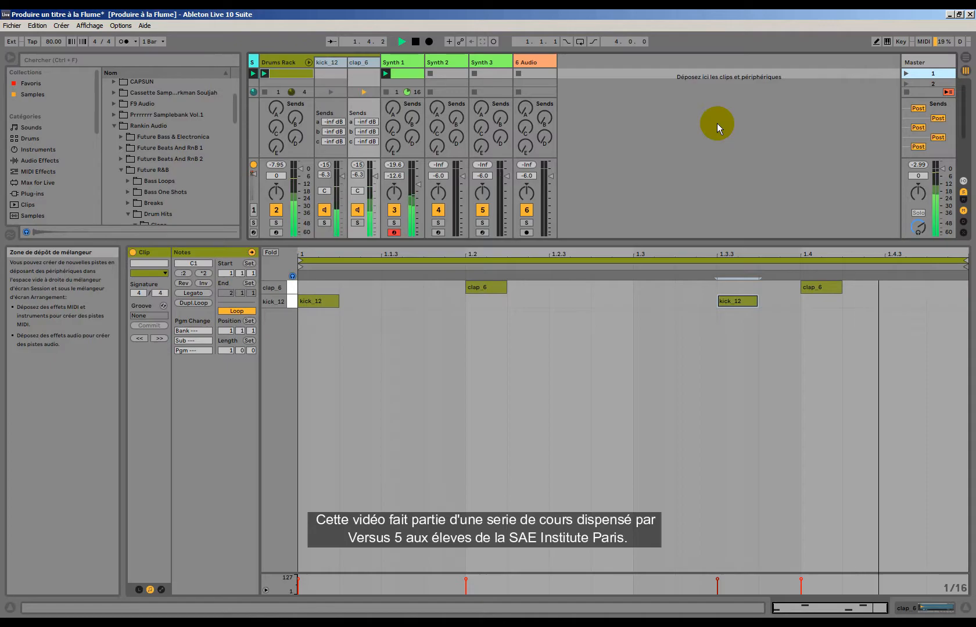
pyautogui.press('space')
pyautogui.moveTo(737, 299); pyautogui.dragTo(710, 309)
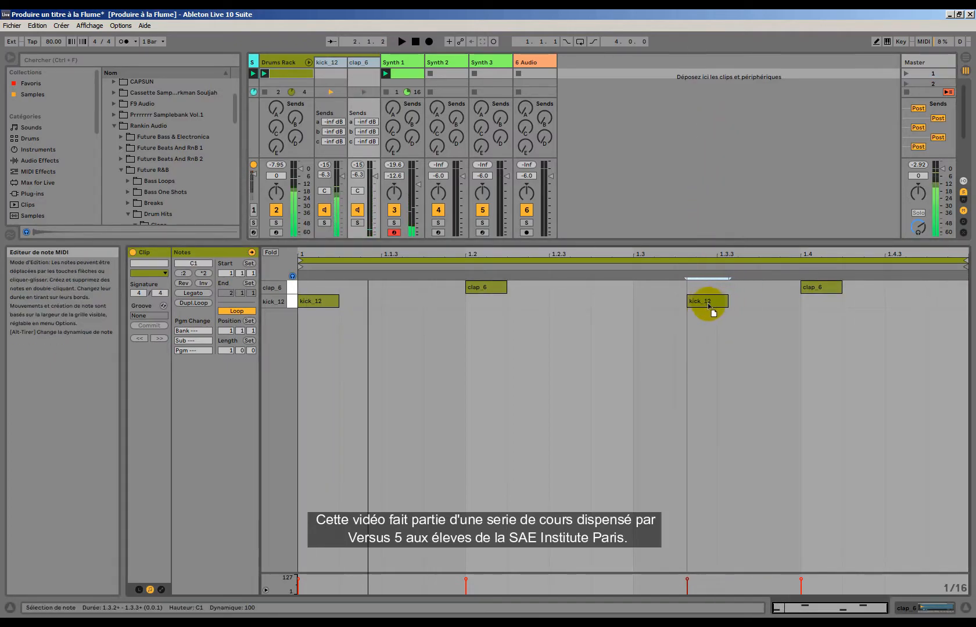
pyautogui.press('space')
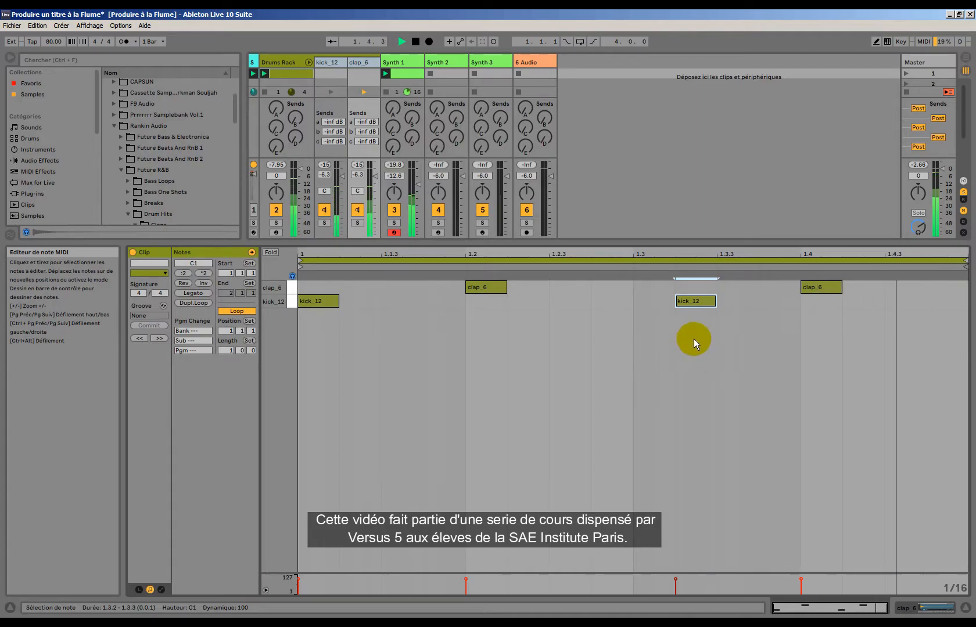
pyautogui.press('space')
pyautogui.moveTo(708, 300); pyautogui.dragTo(793, 302)
pyautogui.press('space')
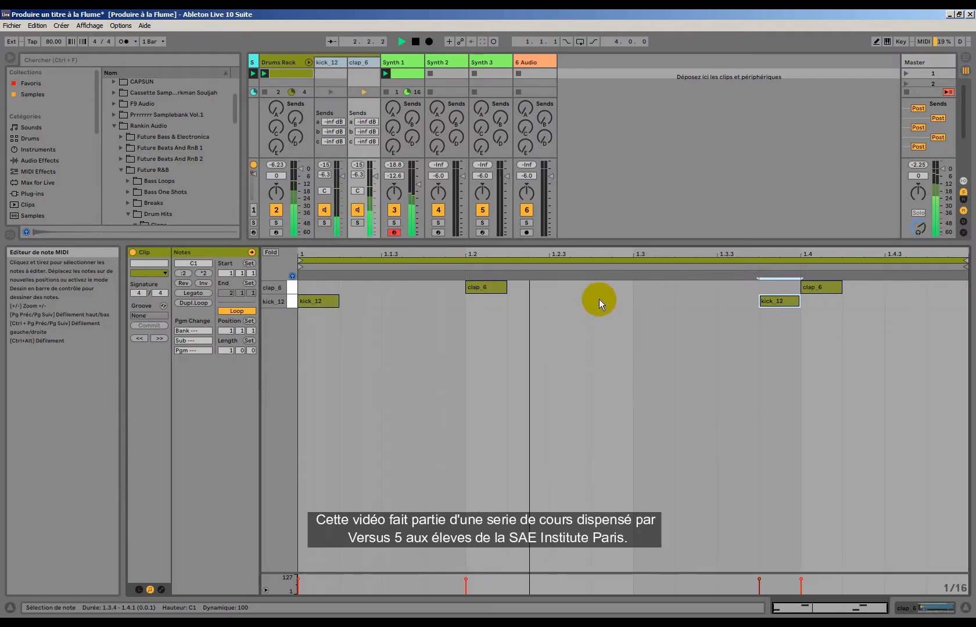
# Fold the Drum Rack chains in the mixer and insert an Auto Pan right after Hybrid on the Synth 1 track.
pyautogui.moveTo(598, 243); pyautogui.dragTo(584, 440)
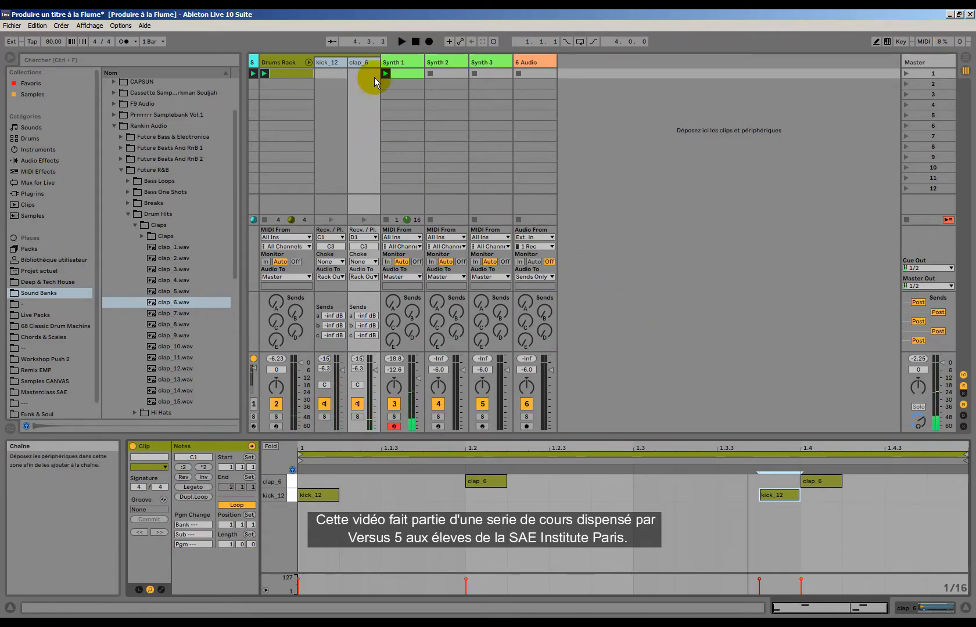
pyautogui.click(306, 62)
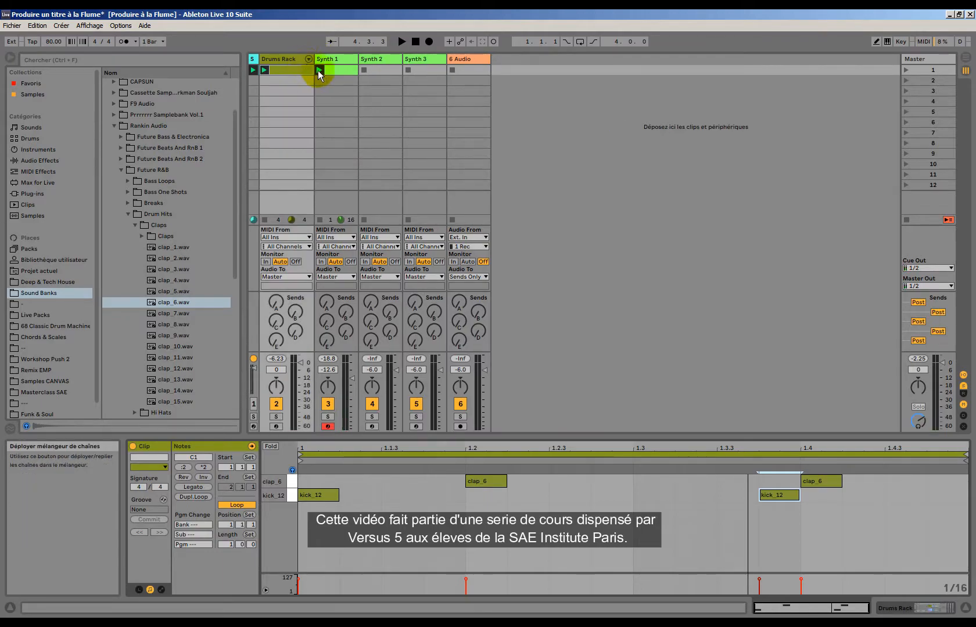
pyautogui.click(330, 60)
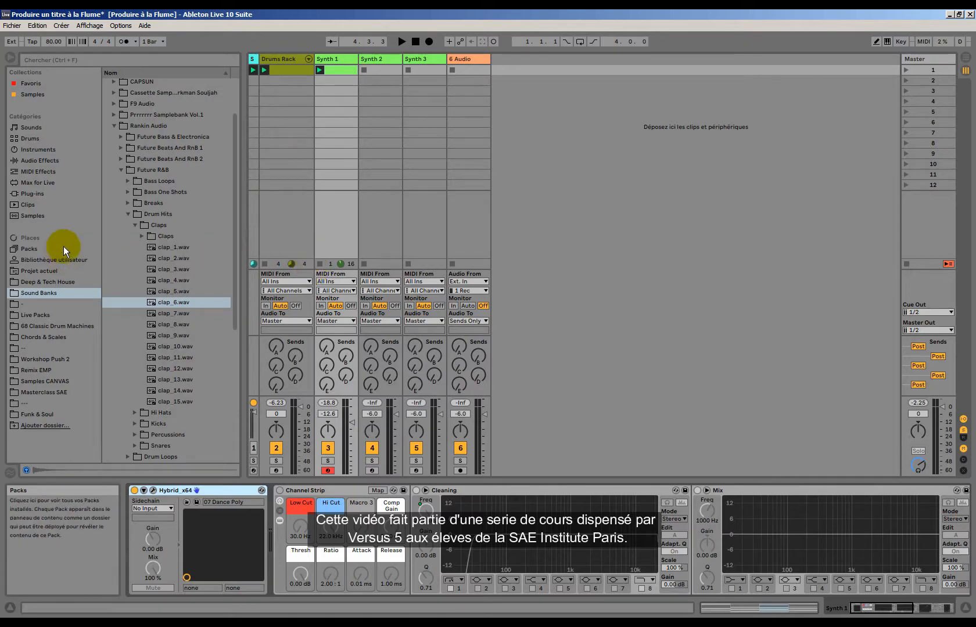
pyautogui.click(34, 162)
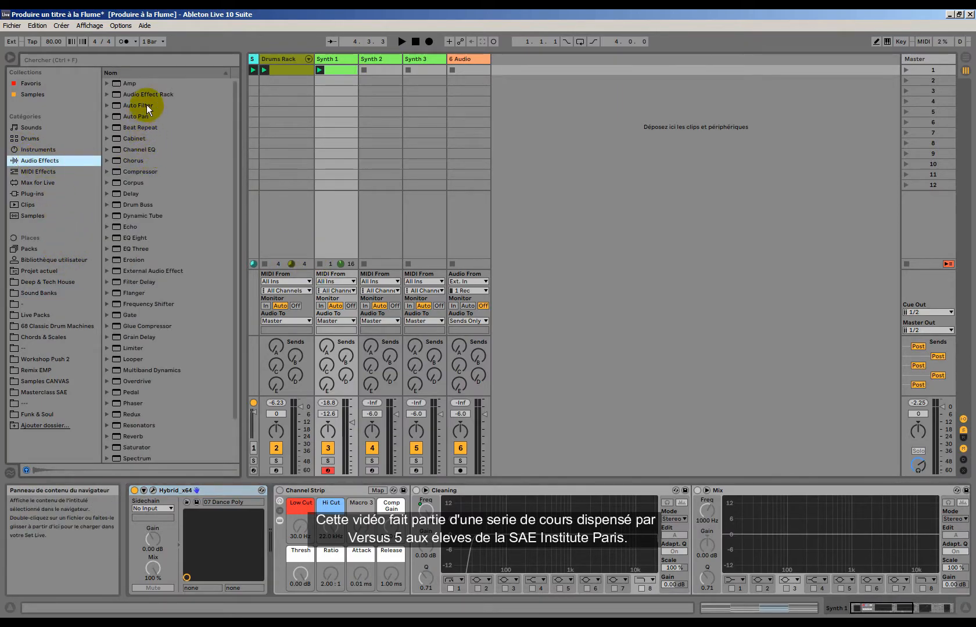
pyautogui.moveTo(134, 118); pyautogui.dragTo(222, 509)
pyautogui.moveTo(280, 530); pyautogui.dragTo(280, 531)
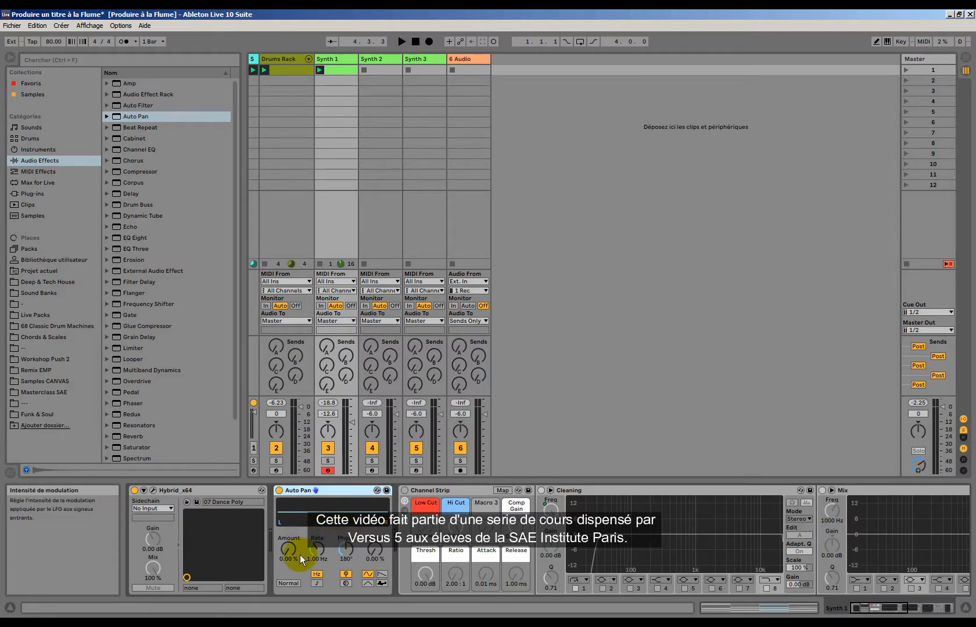
# Load the Subtle Stereo preset into Auto Pan and set Amount to 100%, Shape to 100% and Phase to 0°.
pyautogui.click(378, 491)
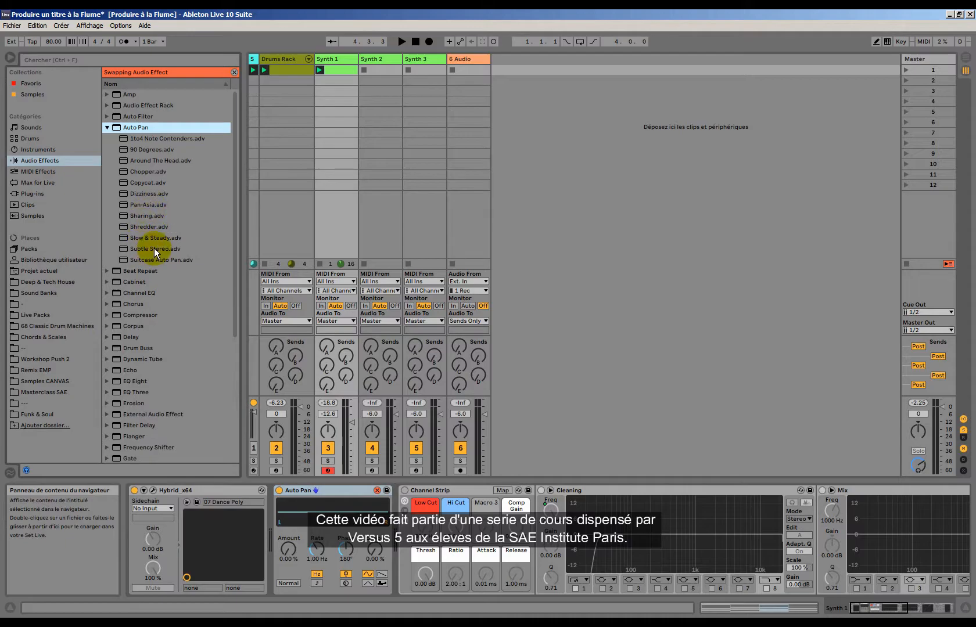
pyautogui.doubleClick(145, 249)
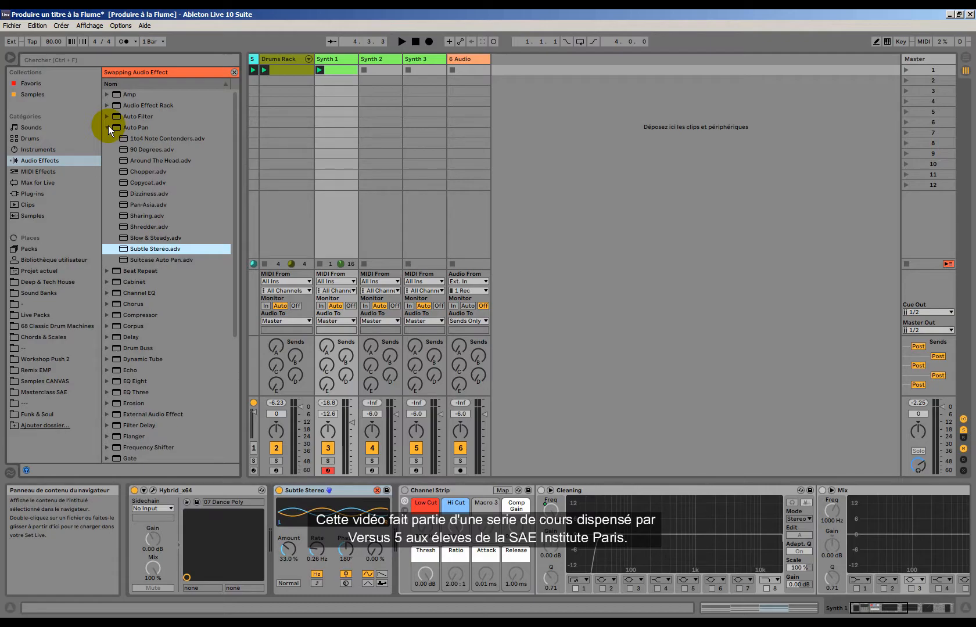
pyautogui.click(378, 490)
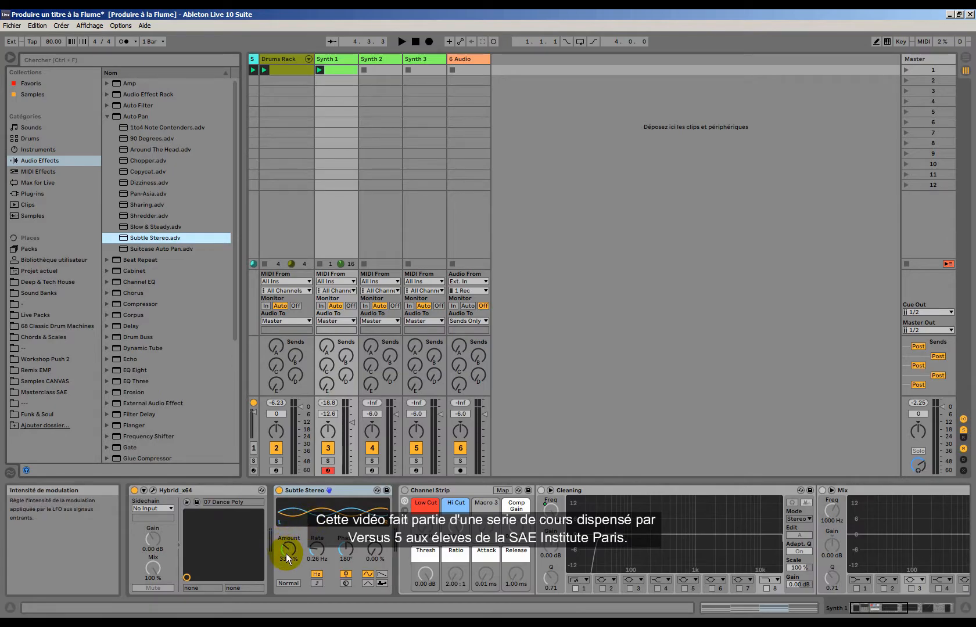
pyautogui.moveTo(286, 554); pyautogui.dragTo(286, 511)
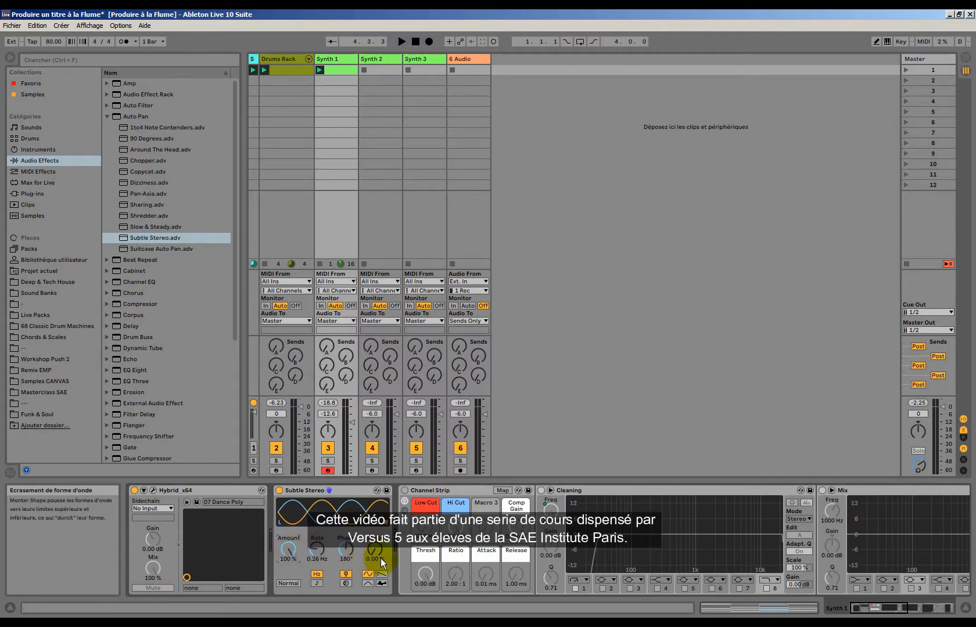
pyautogui.moveTo(375, 548); pyautogui.dragTo(344, 563)
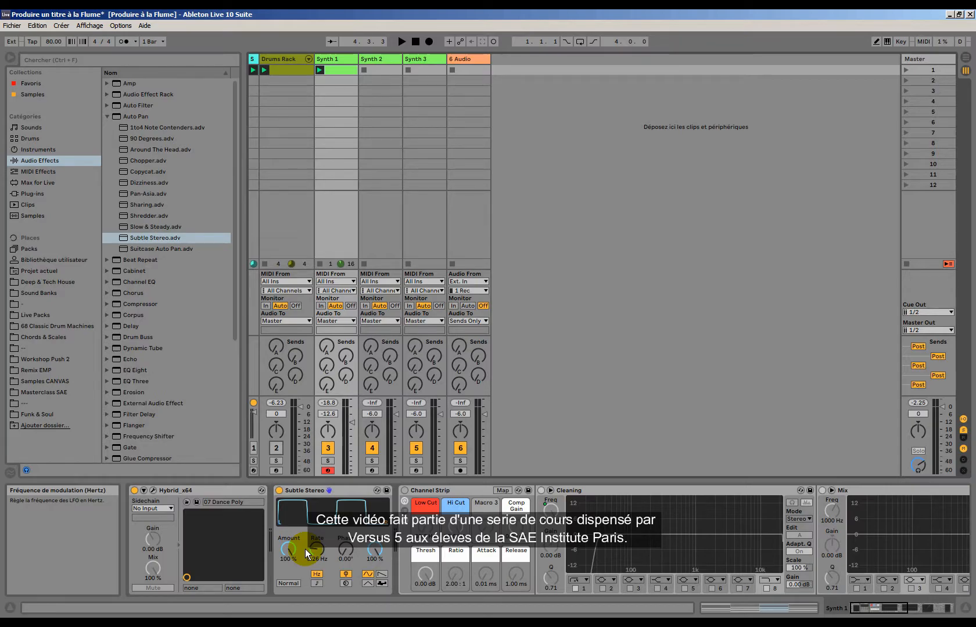
# Audition Synth 1 with the Auto Pan rate at 1.32 Hz, and switch the rate to tempo sync at 1/16.
pyautogui.press('space')
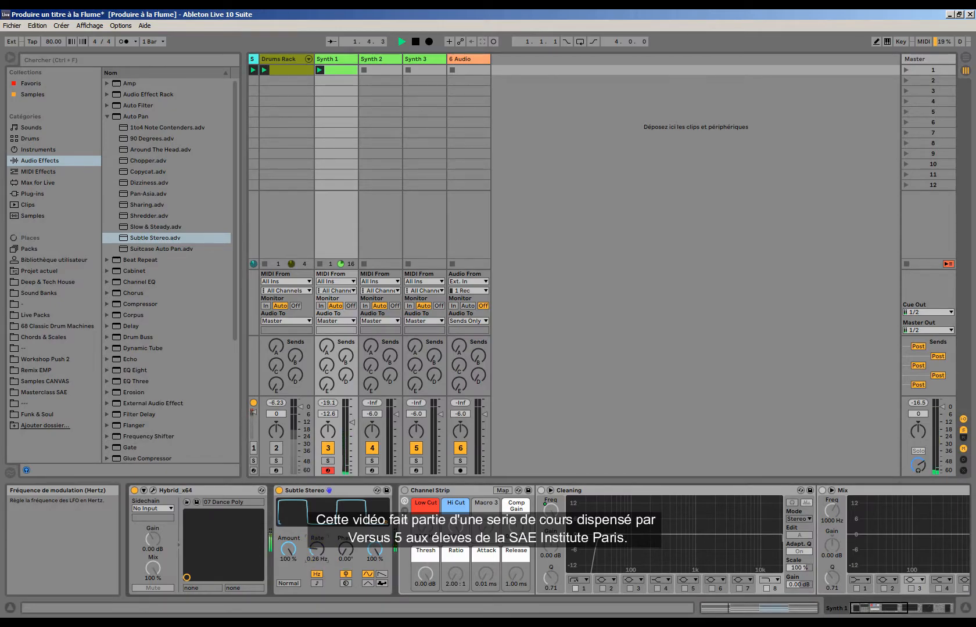
pyautogui.moveTo(316, 549)
pyautogui.mouseDown()
pyautogui.moveTo(317, 517)
pyautogui.moveTo(316, 576)
pyautogui.moveTo(317, 548)
pyautogui.mouseUp()
pyautogui.press('space')
pyautogui.press('space')
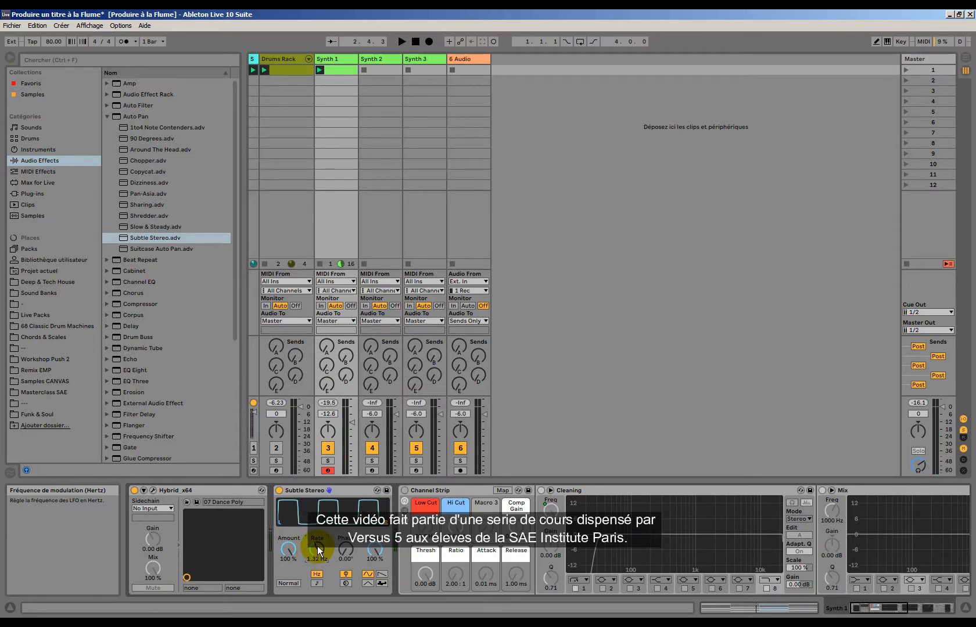
pyautogui.click(316, 583)
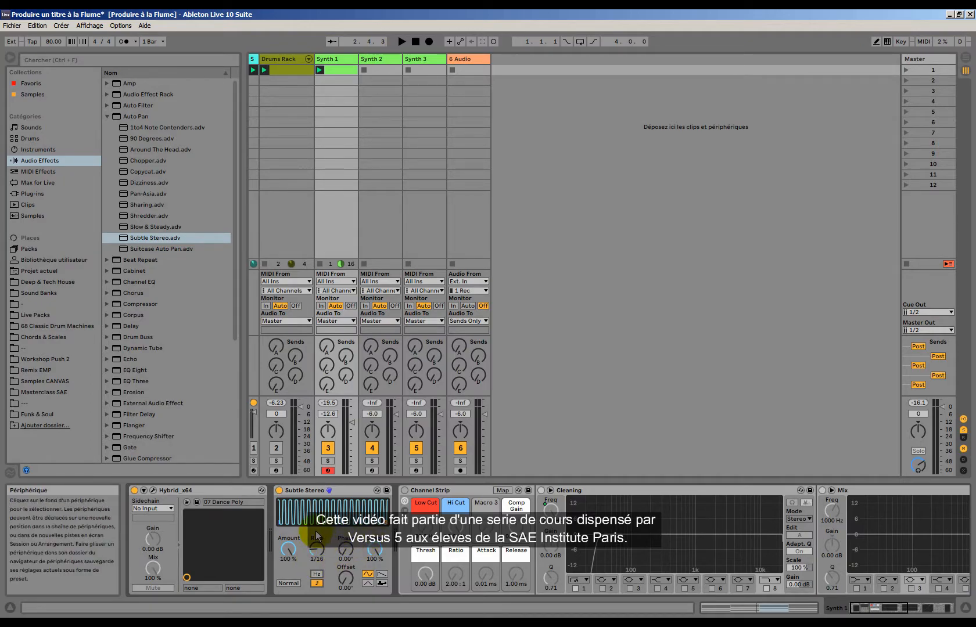
pyautogui.press('space')
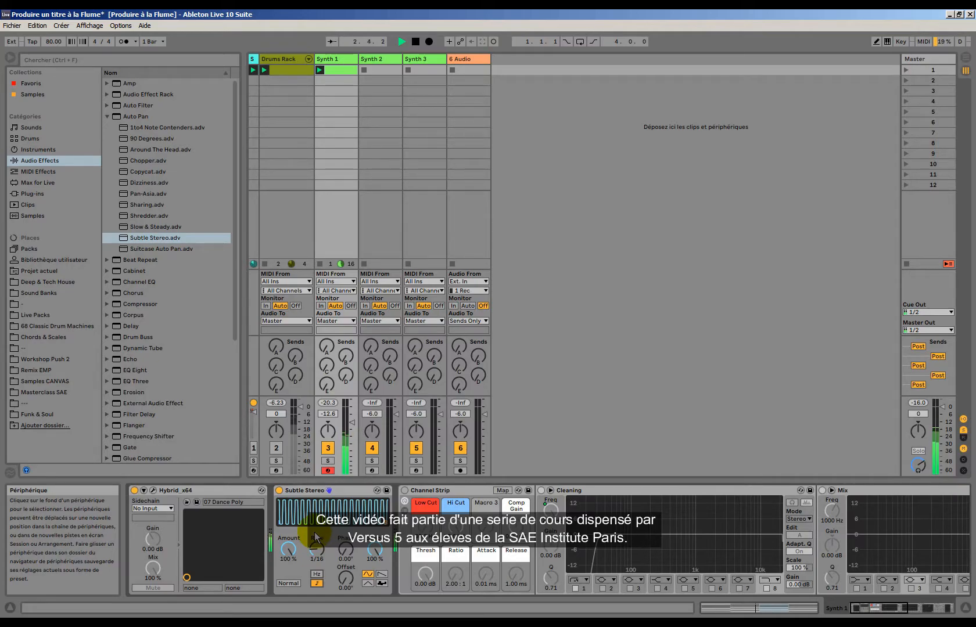
pyautogui.press('space')
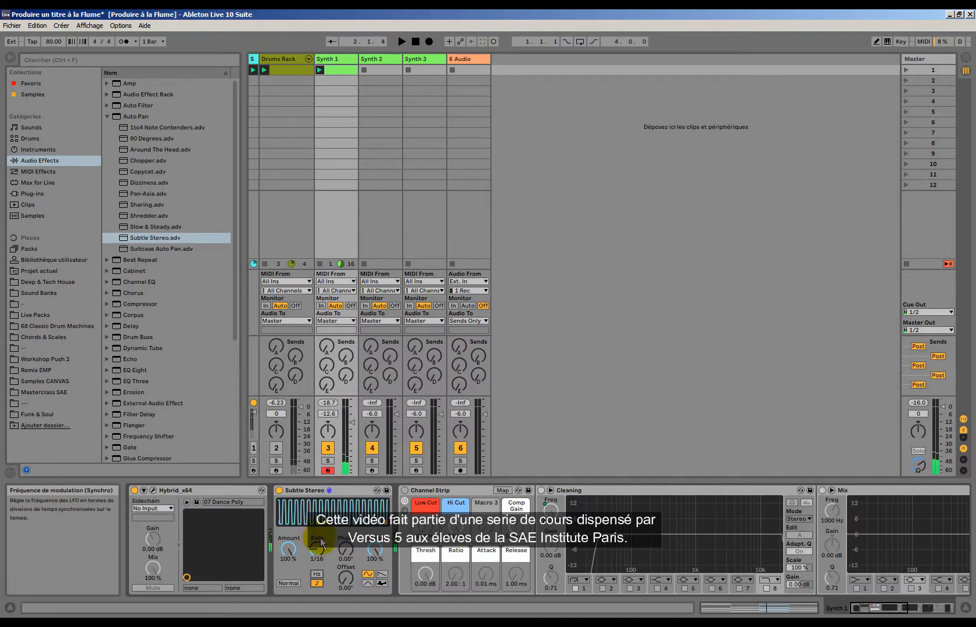
# Switch the Auto Pan waveform to the sawtooth and reduce Shape to 18.3% while listening to Synth 1.
pyautogui.click(382, 575)
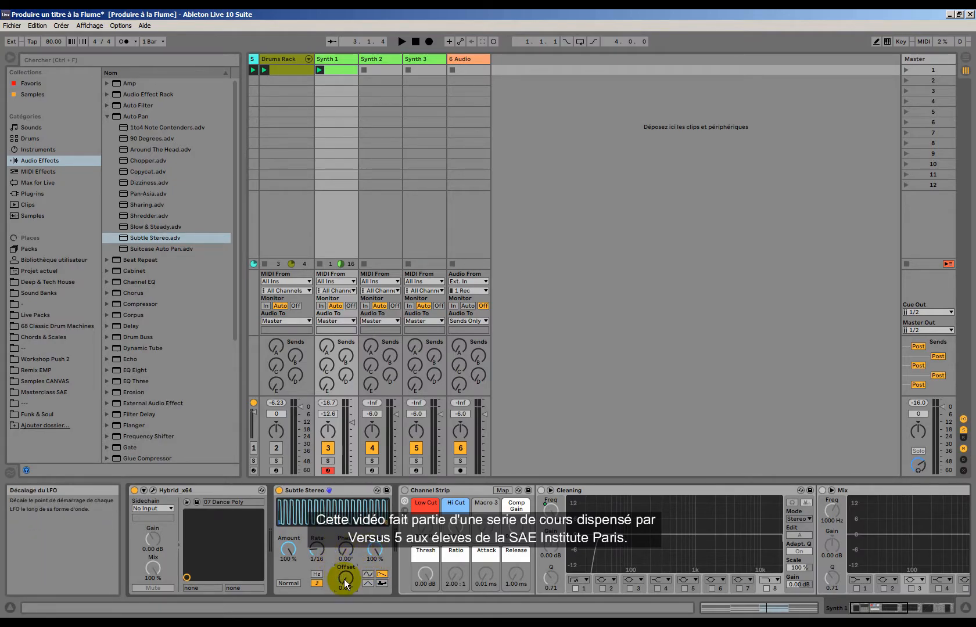
pyautogui.moveTo(375, 549)
pyautogui.mouseDown()
pyautogui.moveTo(375, 579)
pyautogui.moveTo(374, 559)
pyautogui.mouseUp()
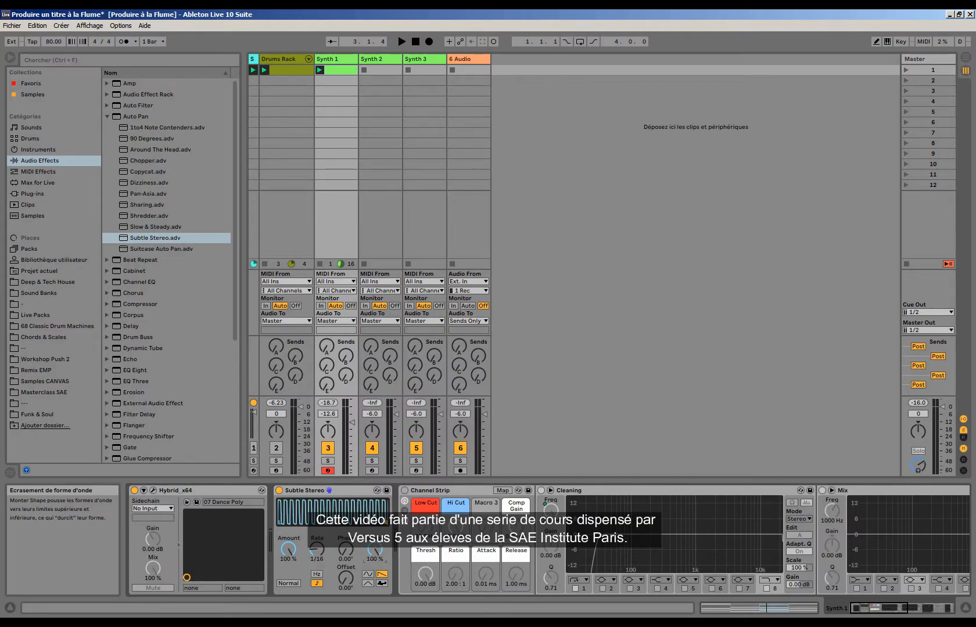
pyautogui.press('space')
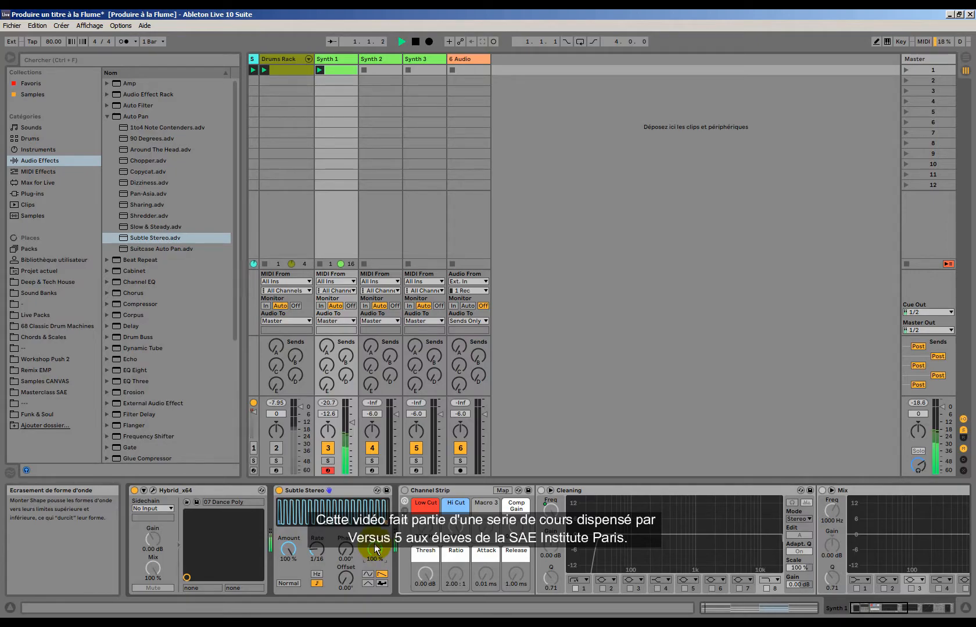
pyautogui.moveTo(376, 549); pyautogui.dragTo(377, 562)
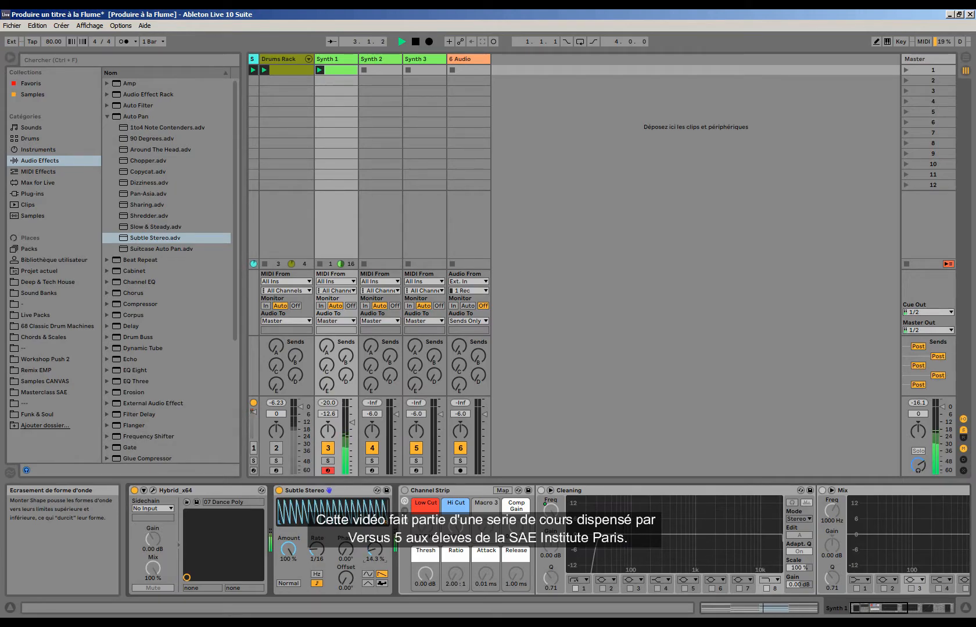
pyautogui.moveTo(377, 562)
pyautogui.mouseDown()
pyautogui.moveTo(376, 549)
pyautogui.moveTo(376, 567)
pyautogui.mouseUp()
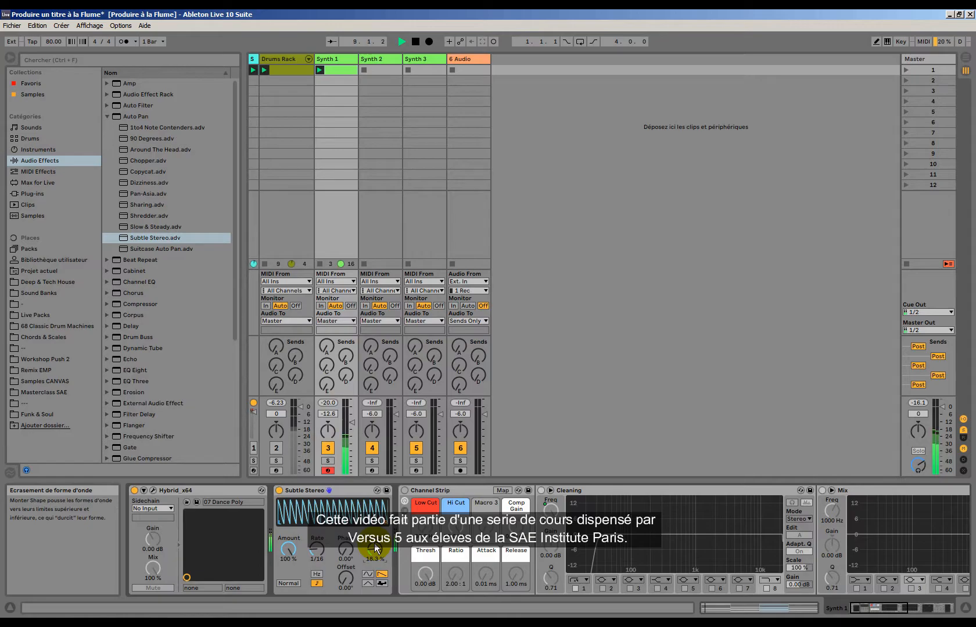
pyautogui.press('space')
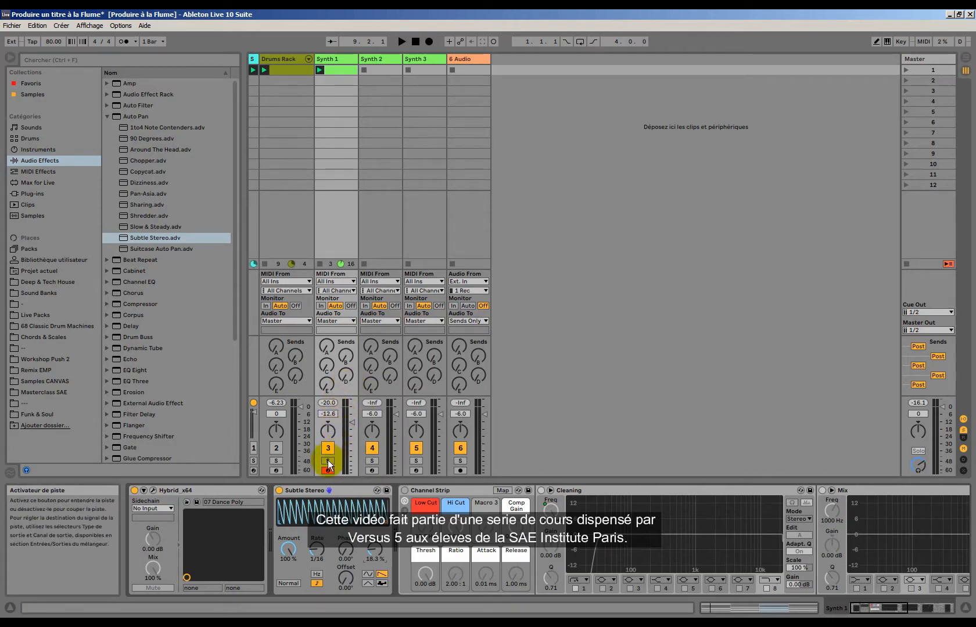
# Reactivate the Drums Rack track and raise Synth 1's volume to -8.4 dB during playback.
pyautogui.click(275, 448)
pyautogui.press('space')
pyautogui.moveTo(351, 424); pyautogui.dragTo(351, 417)
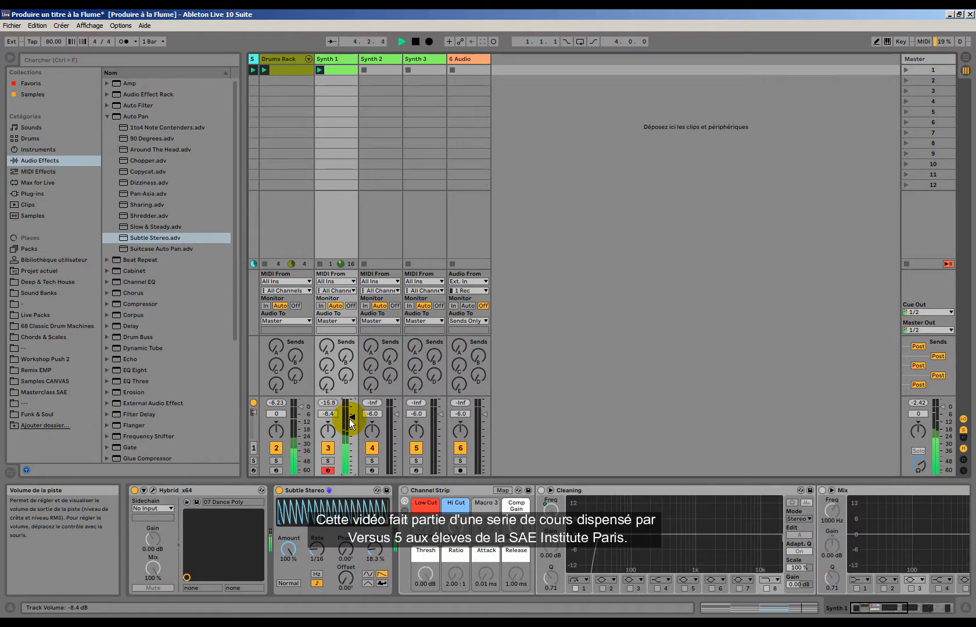
# Raise send D on Synth 1 to feed it into the reverb return.
pyautogui.click(346, 376)
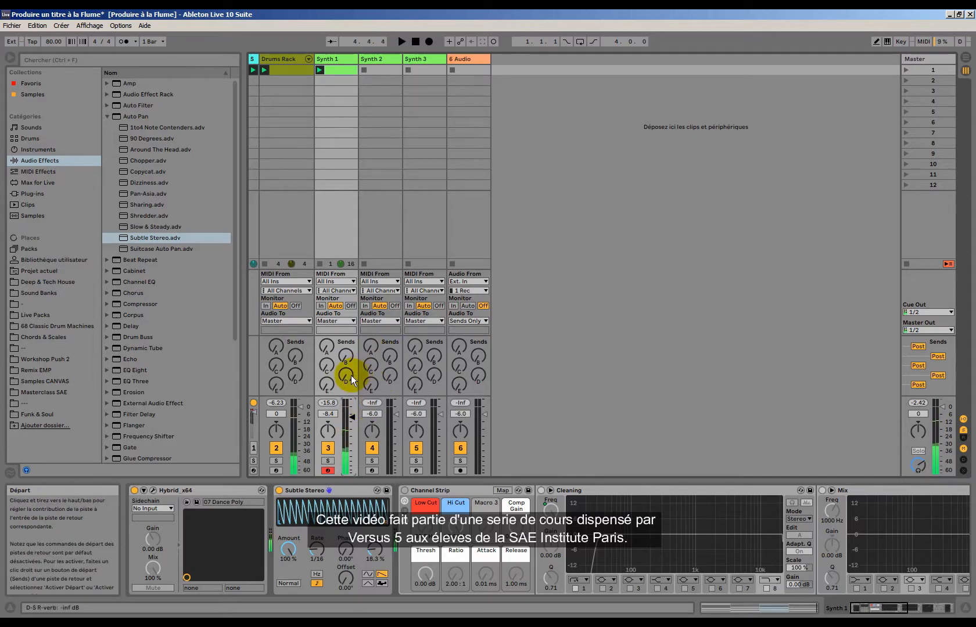
pyautogui.moveTo(346, 375); pyautogui.dragTo(346, 357)
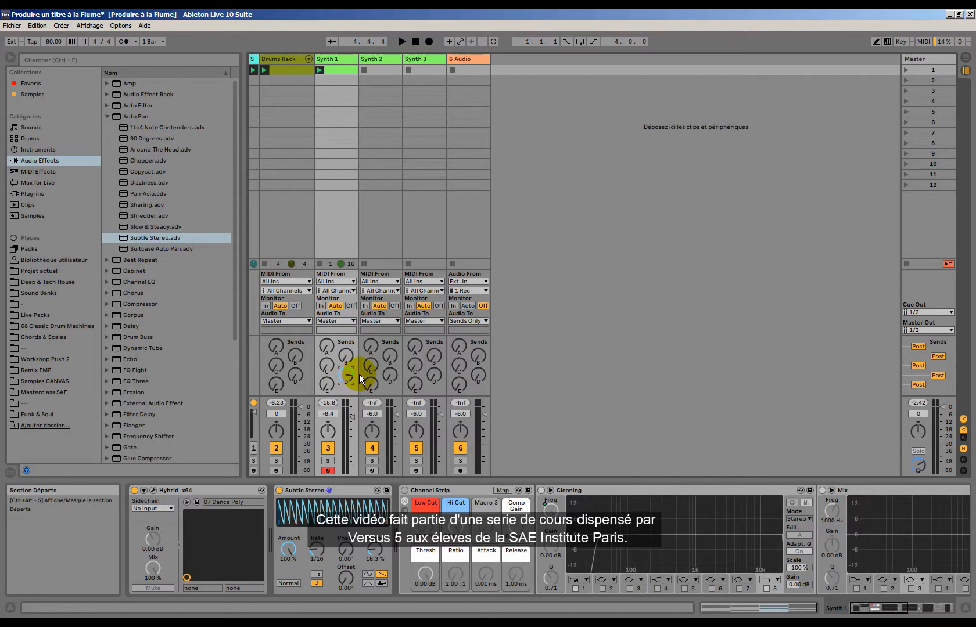
# Fine-tune send D on Synth 1 while listening to playback.
pyautogui.press('space')
pyautogui.moveTo(348, 377); pyautogui.dragTo(348, 369)
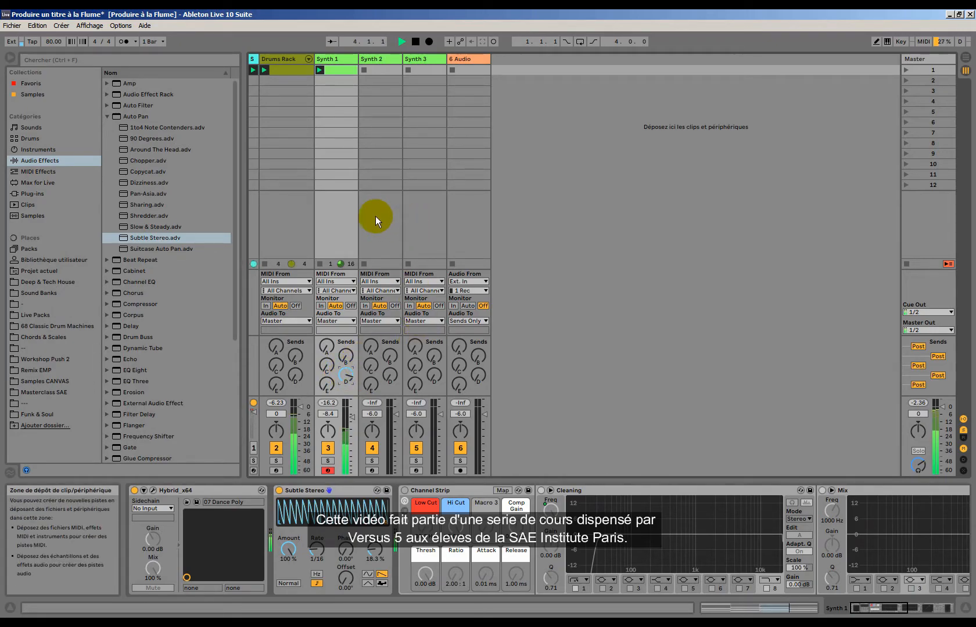
pyautogui.press('space')
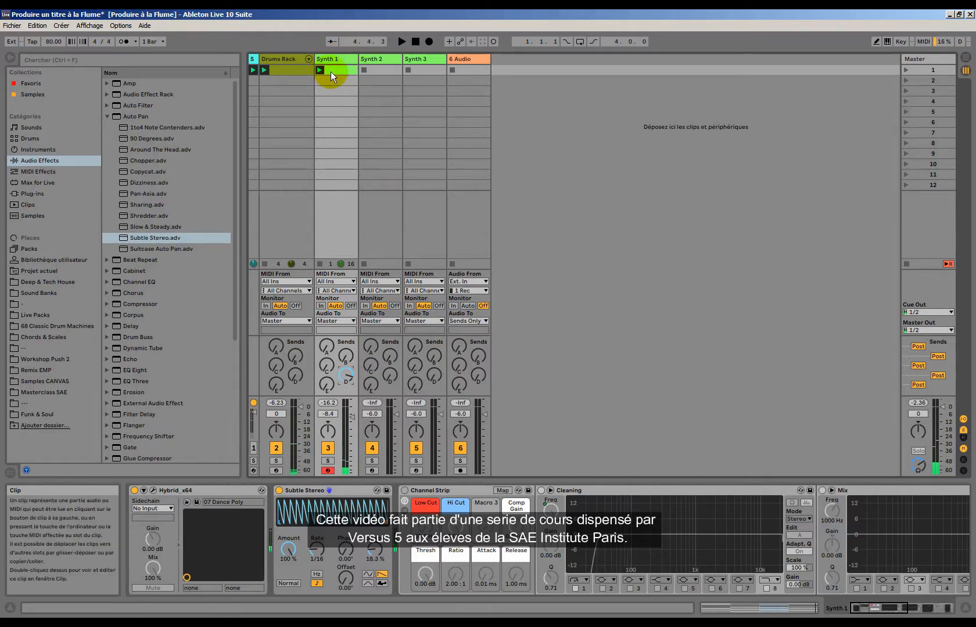
# Open Synth 1's chord clip in an enlarged note editor and set its fixed grid to 1/16.
pyautogui.doubleClick(331, 72)
pyautogui.moveTo(485, 434); pyautogui.dragTo(486, 258)
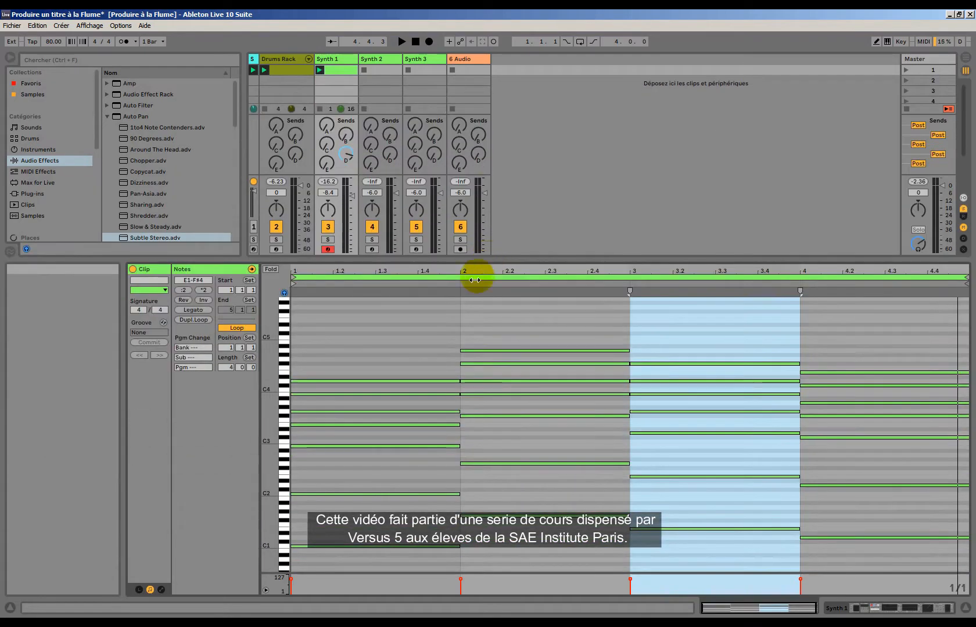
pyautogui.rightClick(408, 338)
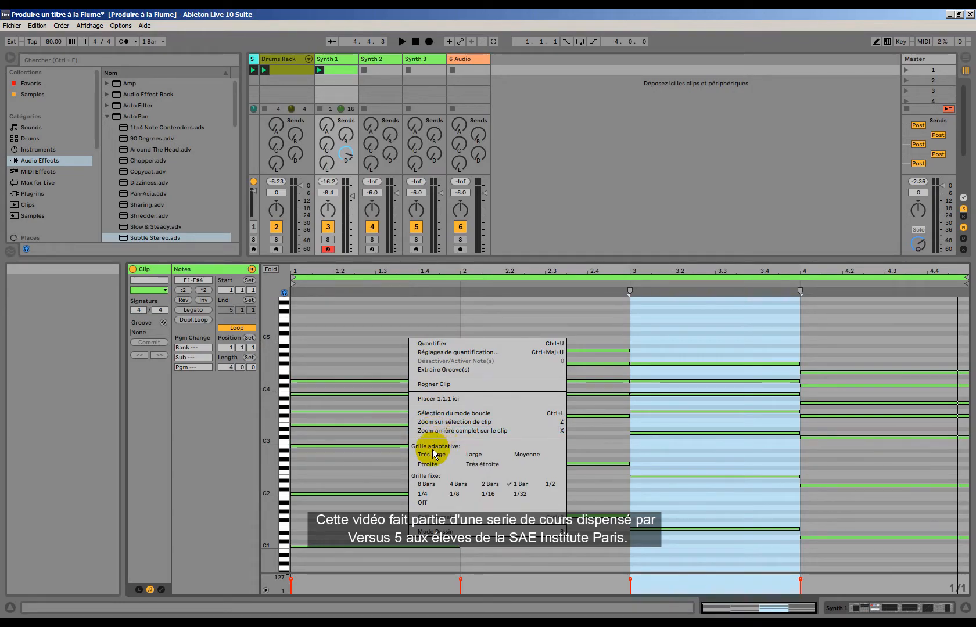
pyautogui.click(485, 493)
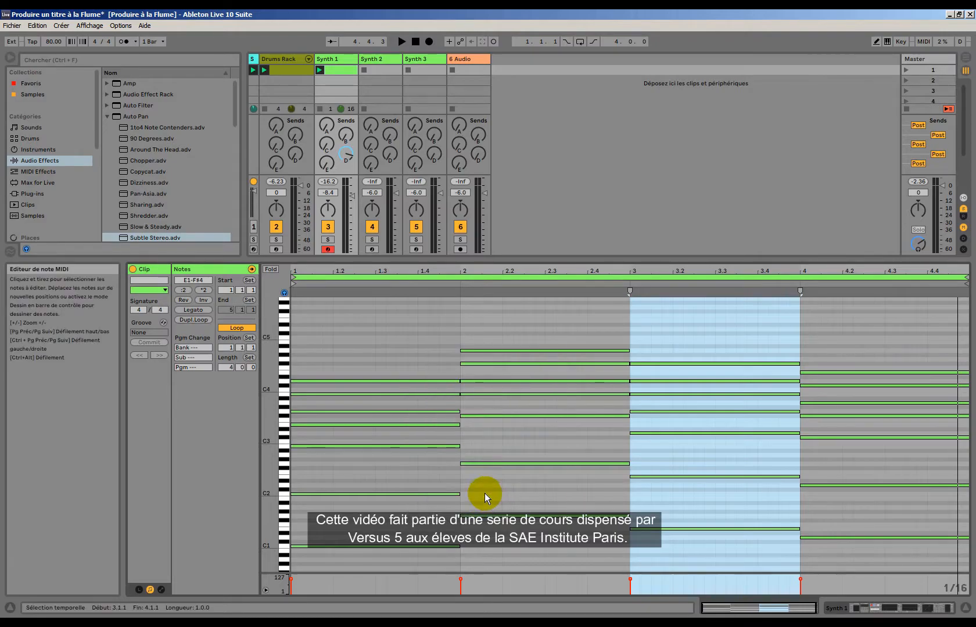
# Select all notes in the Synth 1 clip and shorten every chord to three beats, ending at beat 4 of its bar.
pyautogui.moveTo(261, 430); pyautogui.dragTo(241, 429)
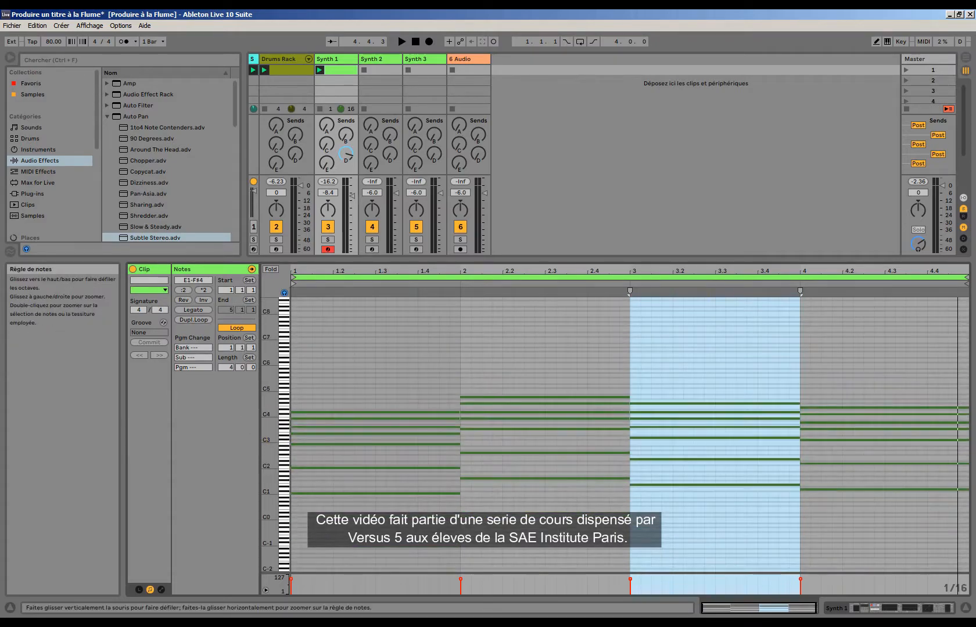
pyautogui.moveTo(383, 330); pyautogui.dragTo(824, 563)
pyautogui.moveTo(399, 273); pyautogui.dragTo(490, 274)
pyautogui.click(605, 419)
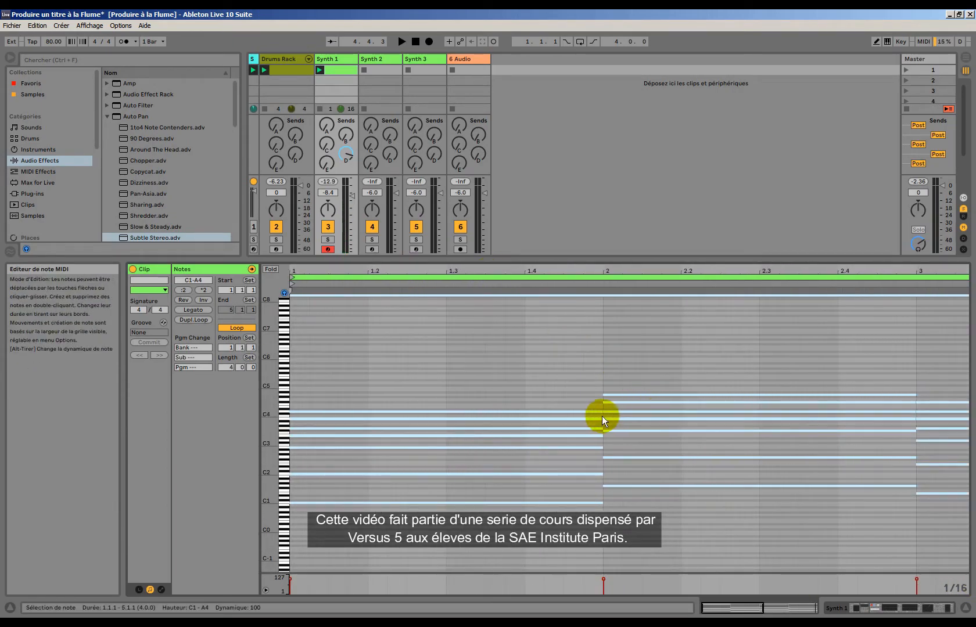
pyautogui.moveTo(601, 409); pyautogui.dragTo(527, 409)
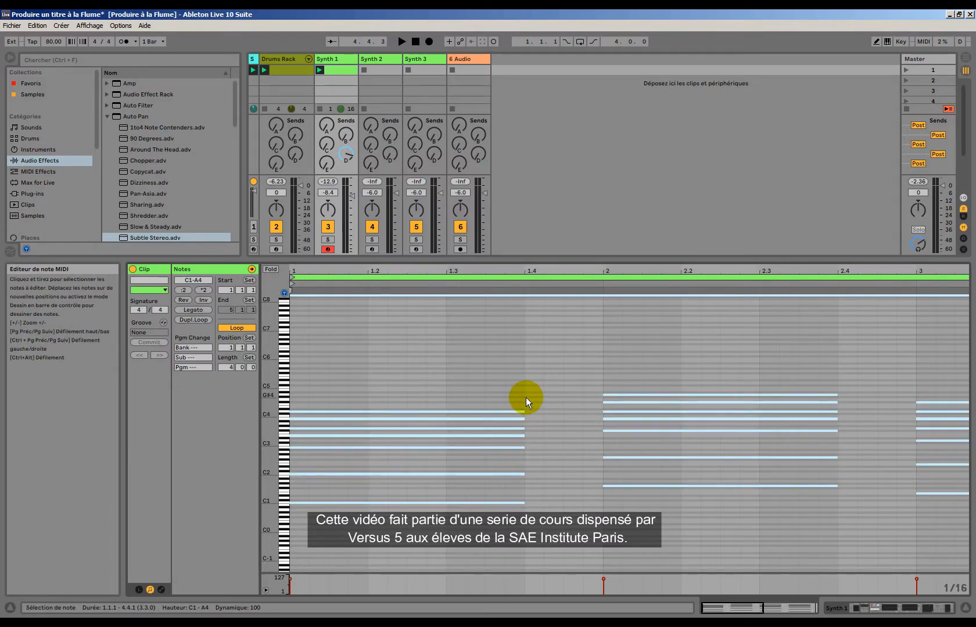
# Play back the shortened chords and raise Synth 1's volume to -6.0 dB.
pyautogui.press('space')
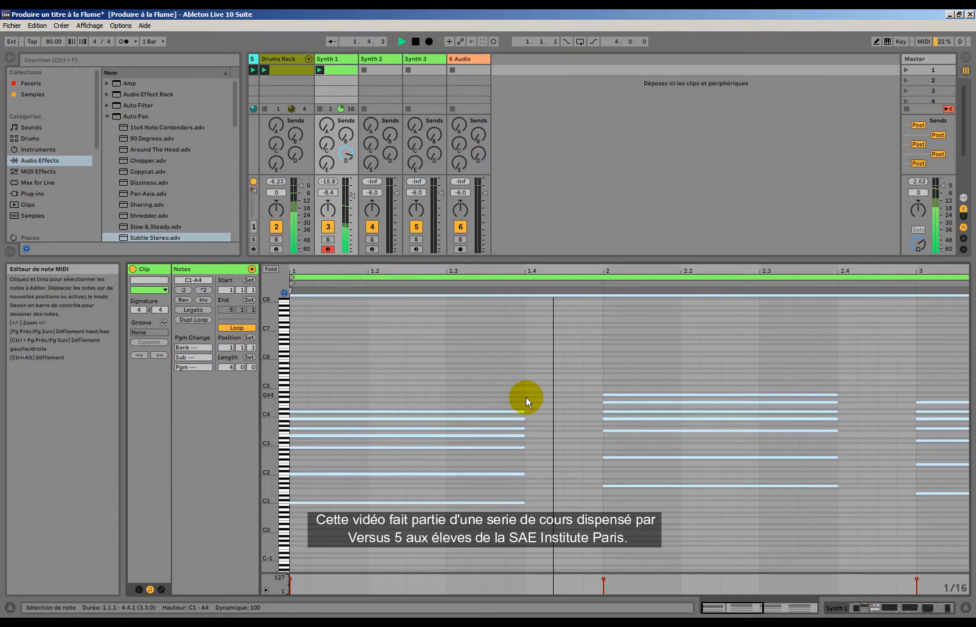
pyautogui.moveTo(588, 270); pyautogui.dragTo(451, 272)
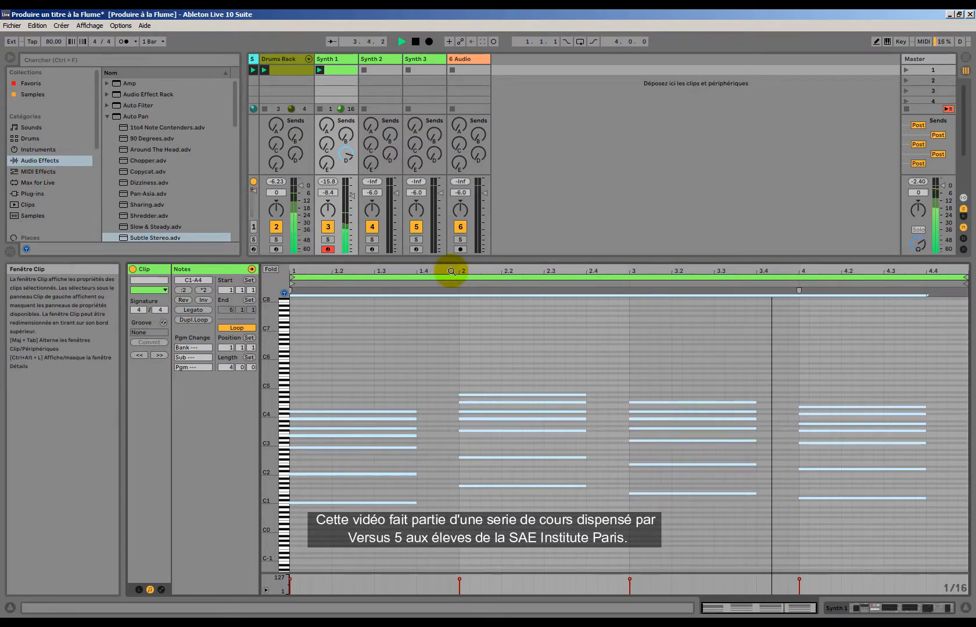
pyautogui.moveTo(352, 200); pyautogui.dragTo(351, 196)
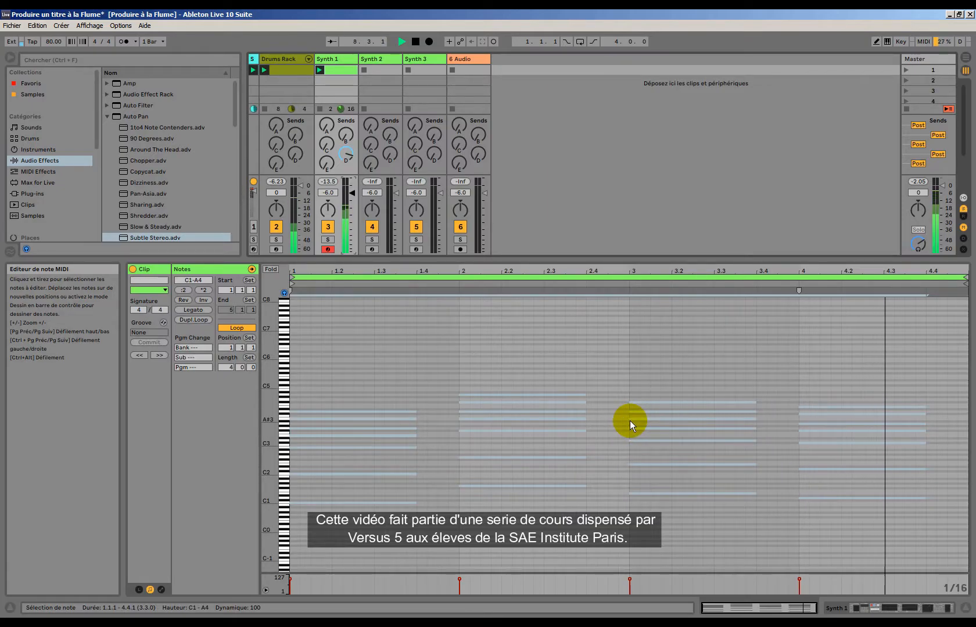
pyautogui.press('space')
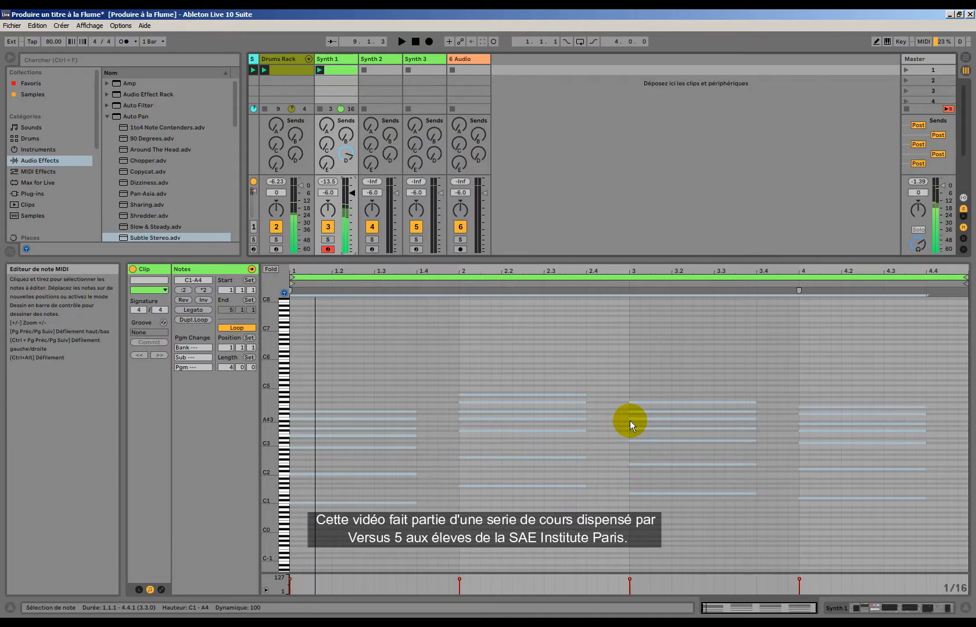
# Select the lowest note of all four chords and duplicate these notes one octave lower, spanning C0 to G0.
pyautogui.moveTo(443, 264); pyautogui.dragTo(451, 127)
pyautogui.moveTo(377, 486); pyautogui.dragTo(427, 439)
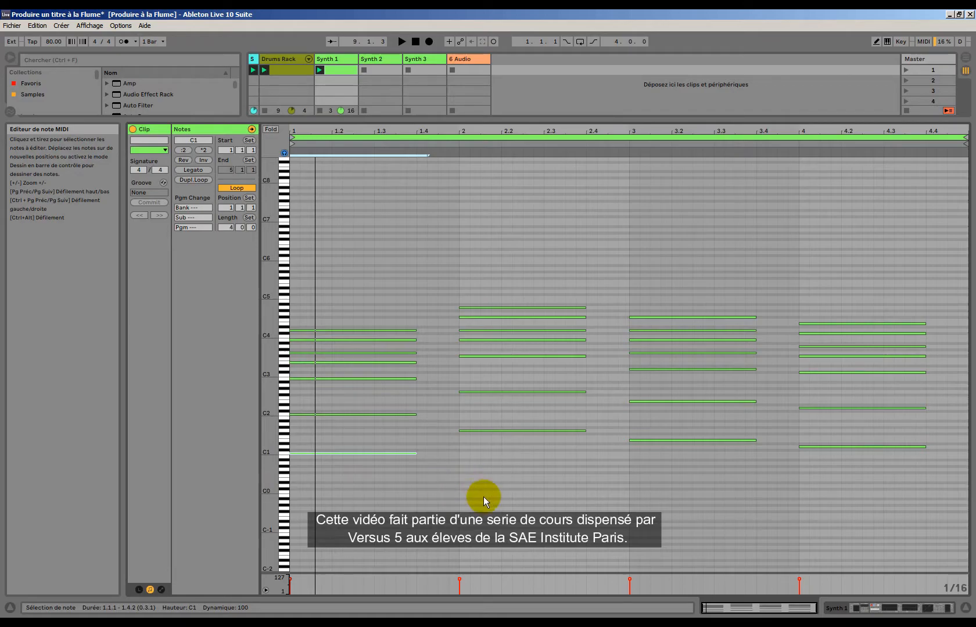
pyautogui.moveTo(501, 464); pyautogui.dragTo(540, 425)
pyautogui.moveTo(679, 492); pyautogui.dragTo(703, 439)
pyautogui.moveTo(830, 470); pyautogui.dragTo(851, 436)
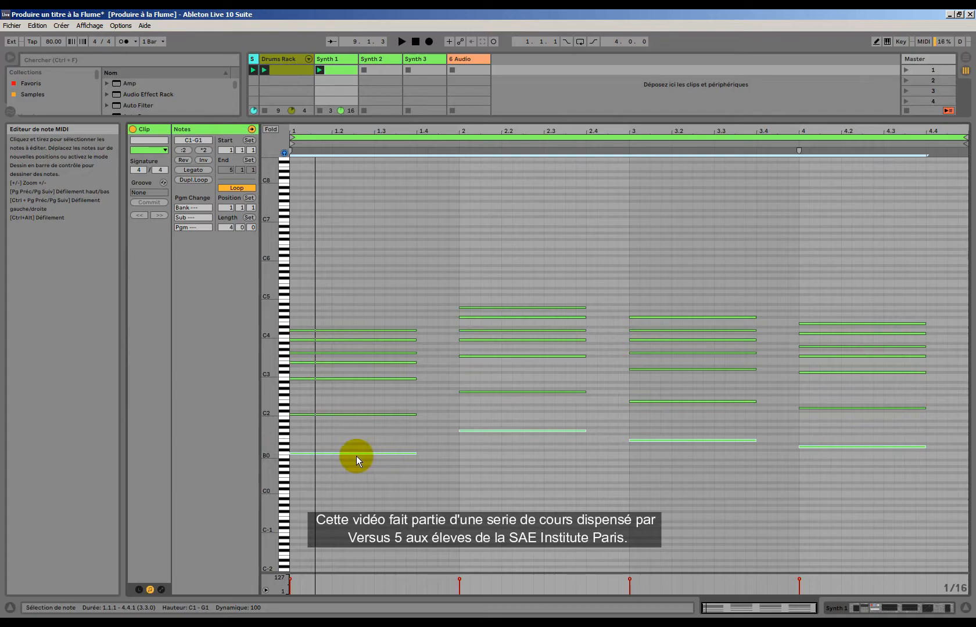
pyautogui.moveTo(266, 451); pyautogui.dragTo(307, 481)
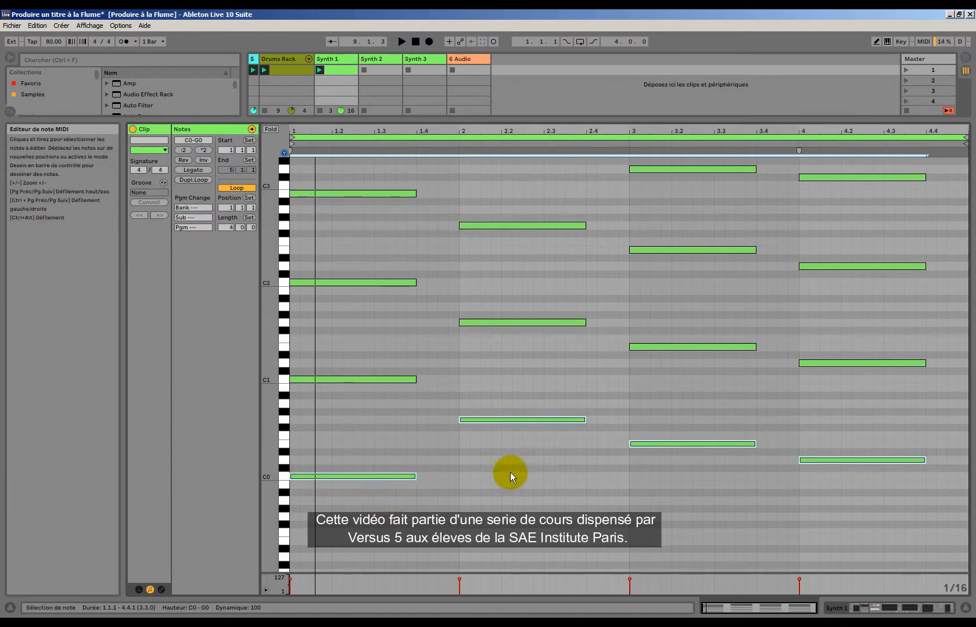
# Solo Synth 1, listen to the chords with the added low octave, and view the clip's full note range.
pyautogui.moveTo(455, 117); pyautogui.dragTo(422, 445)
pyautogui.click(331, 427)
pyautogui.press('space')
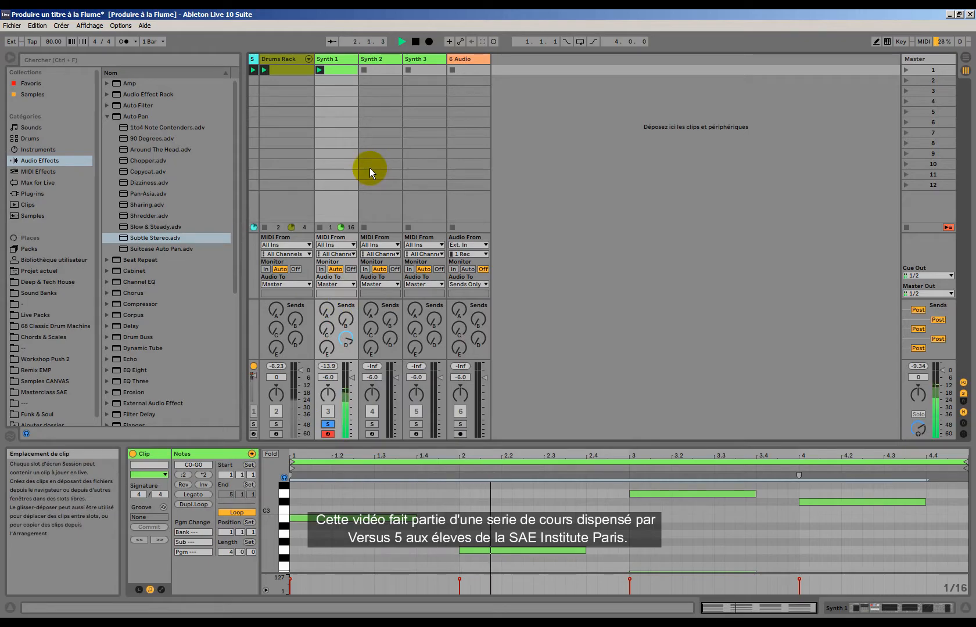
pyautogui.moveTo(572, 442); pyautogui.dragTo(590, 109)
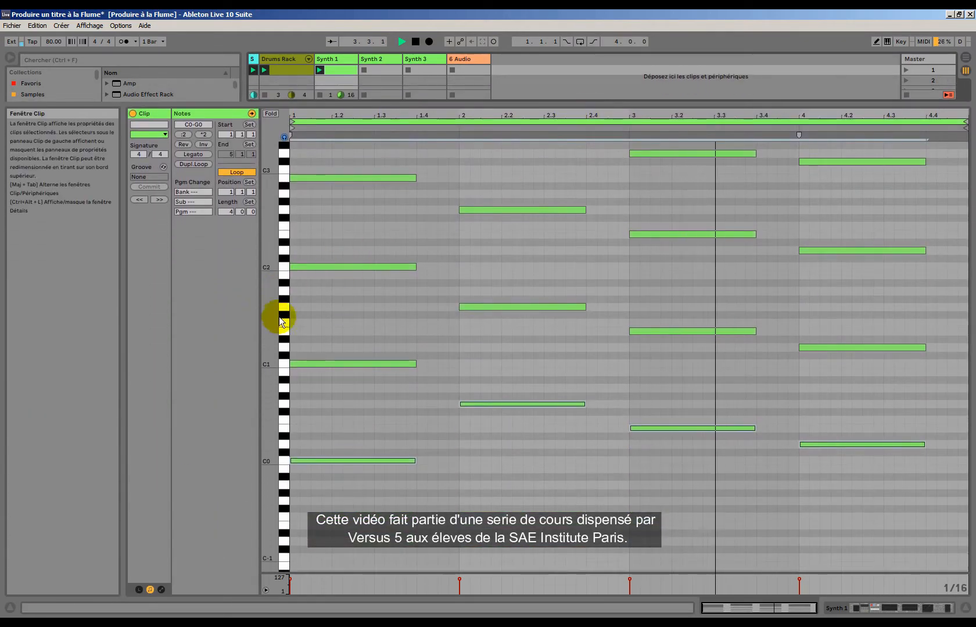
pyautogui.moveTo(270, 318); pyautogui.dragTo(230, 439)
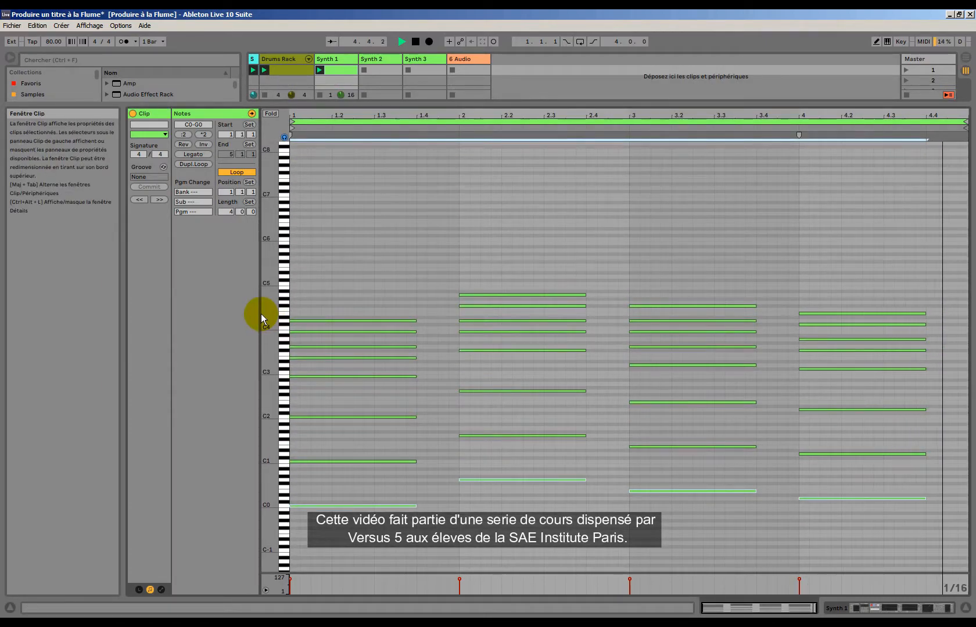
pyautogui.press('space')
# Select all notes in the Synth 1 clip and trim their ends off-grid to slightly before beat 4 of each bar.
pyautogui.moveTo(404, 237); pyautogui.dragTo(958, 555)
pyautogui.moveTo(411, 116); pyautogui.dragTo(410, 251)
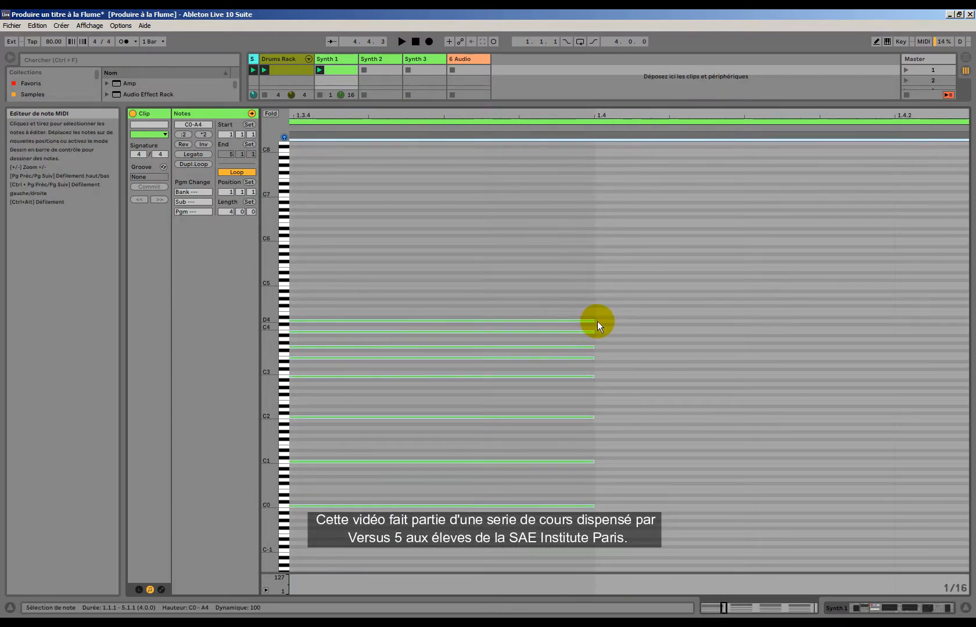
pyautogui.moveTo(592, 320); pyautogui.dragTo(567, 321)
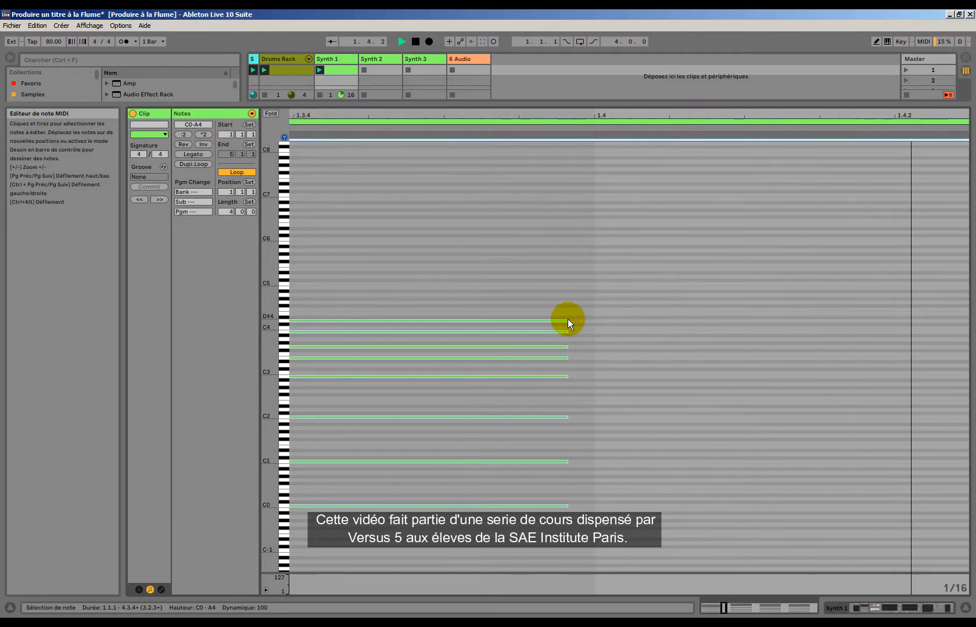
pyautogui.moveTo(579, 112); pyautogui.dragTo(579, 29)
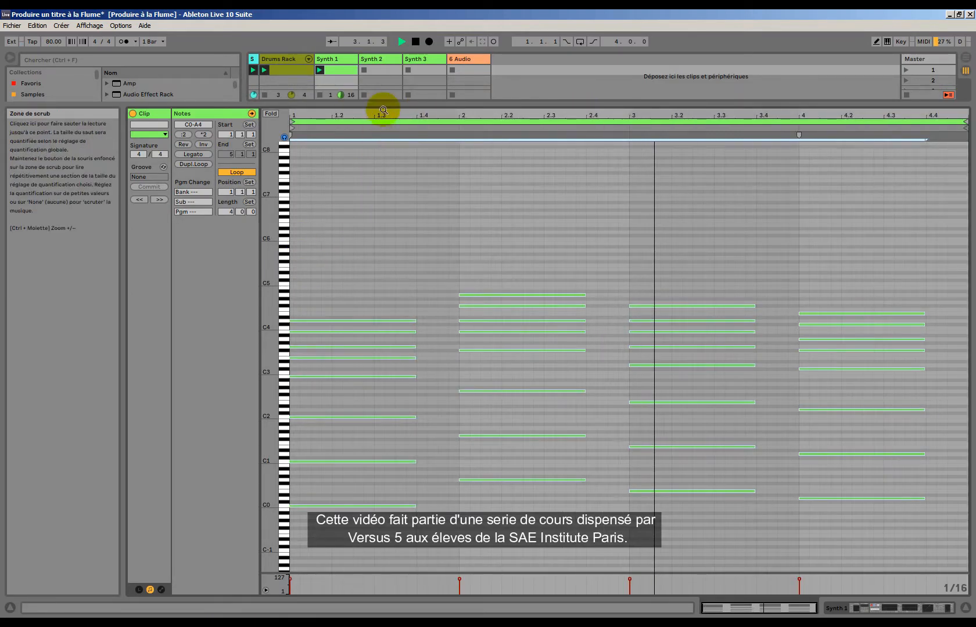
# Take Synth 1 out of solo and raise its send E to the L R-verb return, adjusting it during playback.
pyautogui.moveTo(381, 104); pyautogui.dragTo(354, 421)
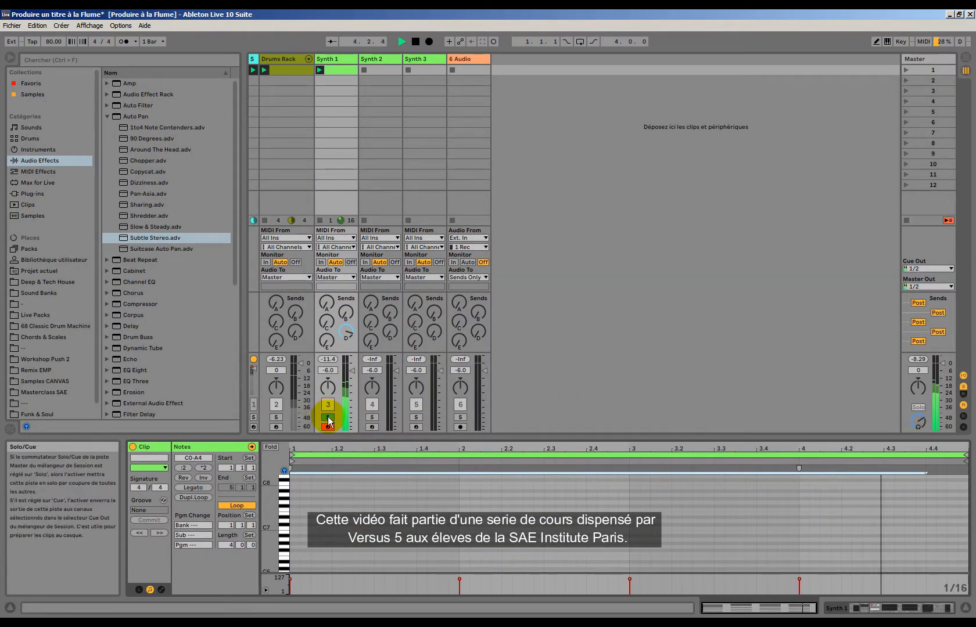
pyautogui.click(328, 418)
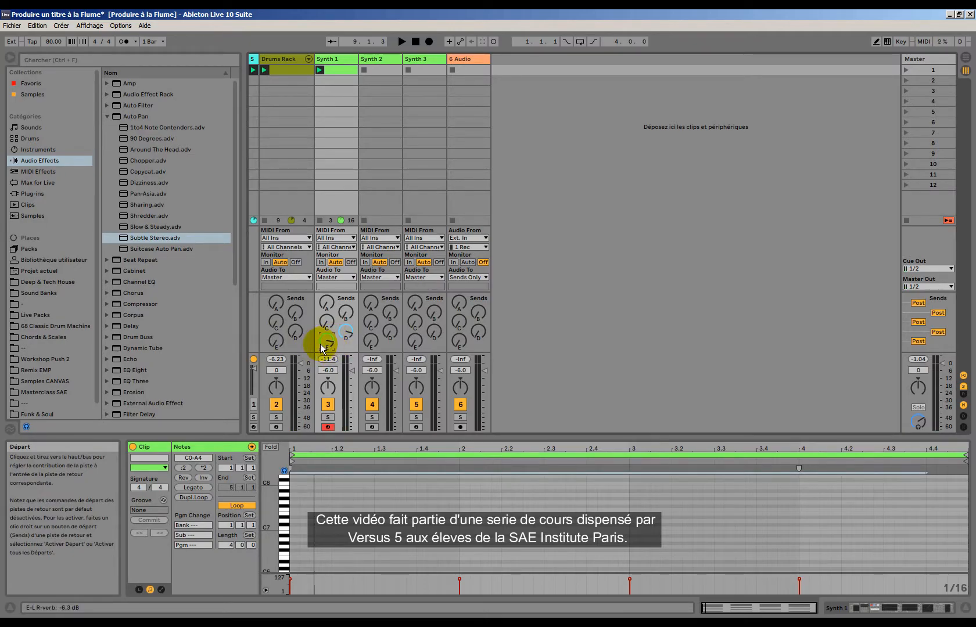
pyautogui.moveTo(326, 341); pyautogui.dragTo(327, 337)
pyautogui.press('space')
pyautogui.moveTo(328, 344); pyautogui.dragTo(329, 343)
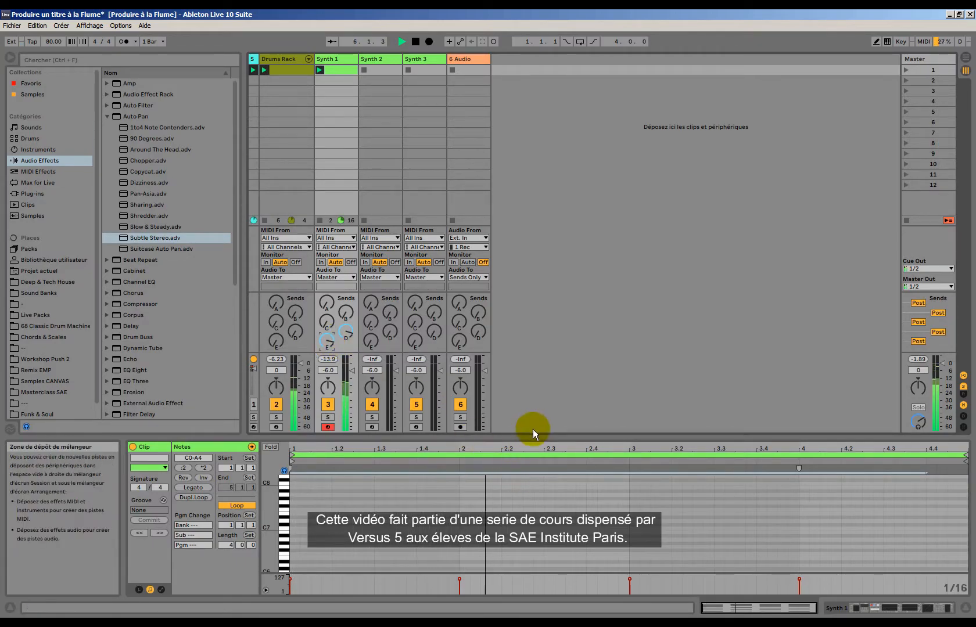
# Review the complete chord layout in the Synth 1 clip while listening to it with the drums.
pyautogui.moveTo(530, 431); pyautogui.dragTo(570, 130)
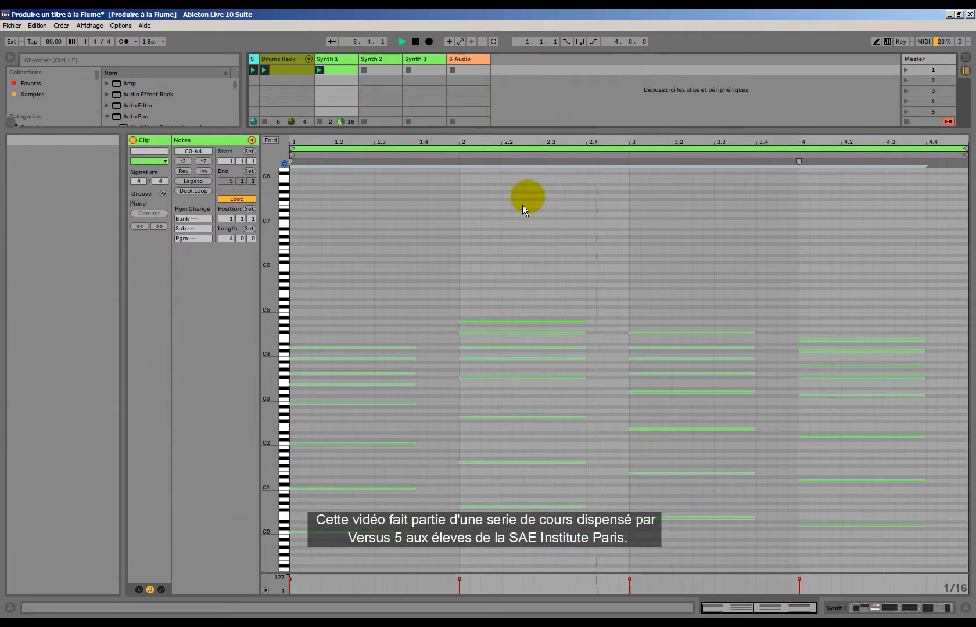
pyautogui.scroll(-1, 467, 367)
pyautogui.moveTo(267, 347); pyautogui.dragTo(260, 379)
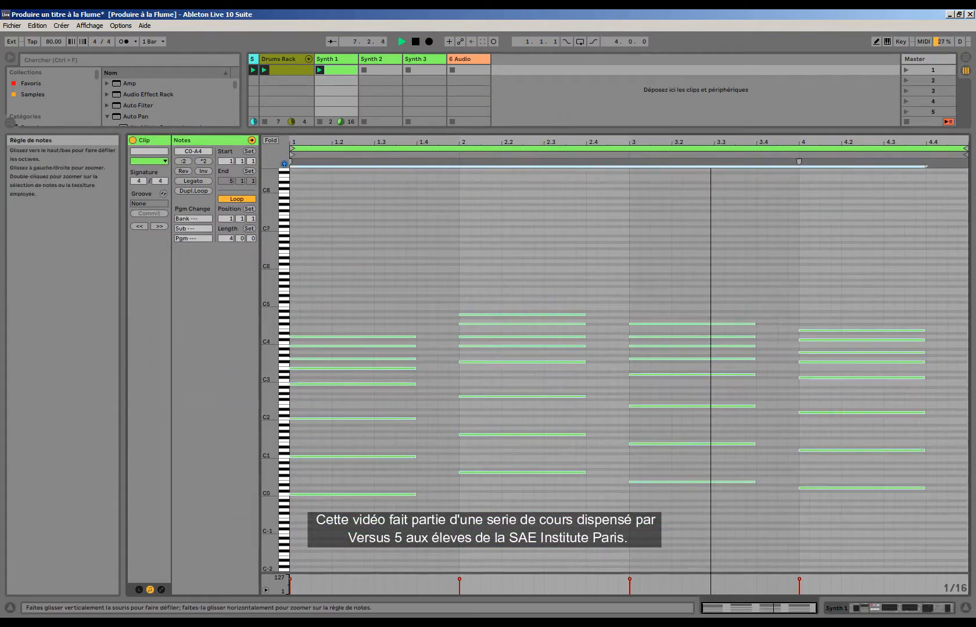
pyautogui.moveTo(619, 131); pyautogui.dragTo(572, 468)
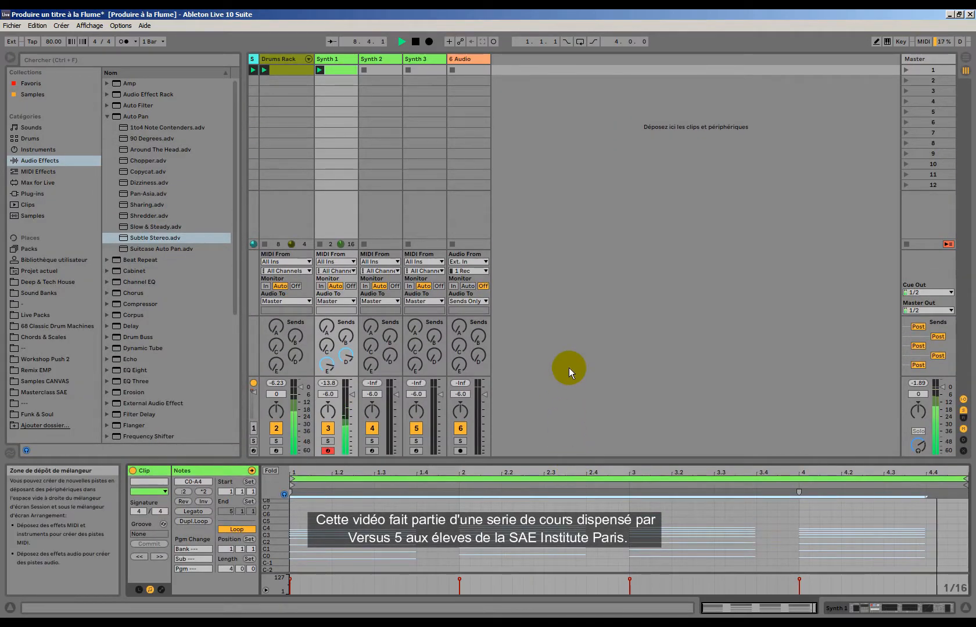
pyautogui.press('space')
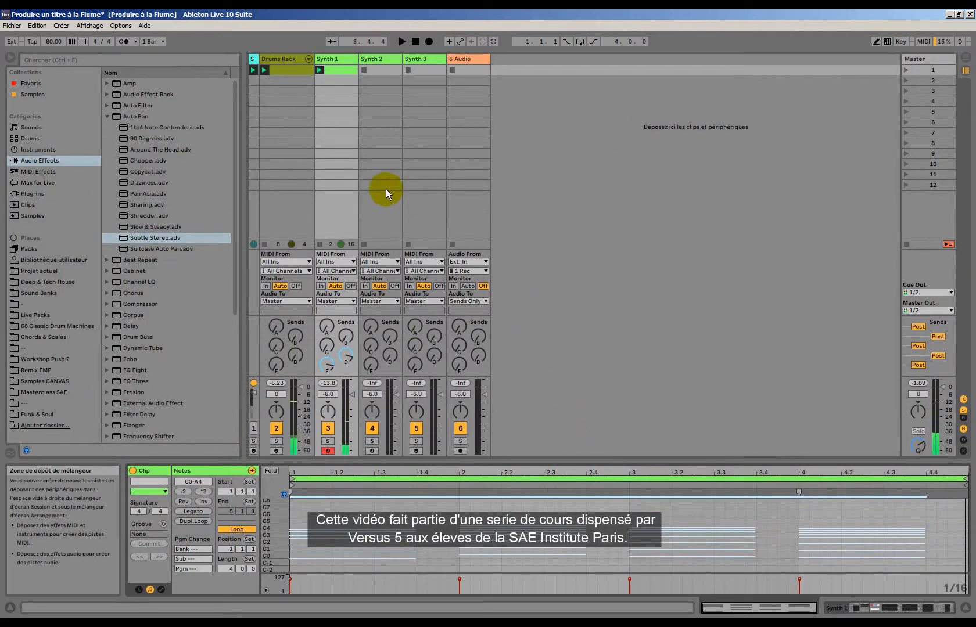
# Duplicate the Synth 1 track with its clip and show the copy's device chain.
pyautogui.rightClick(337, 56)
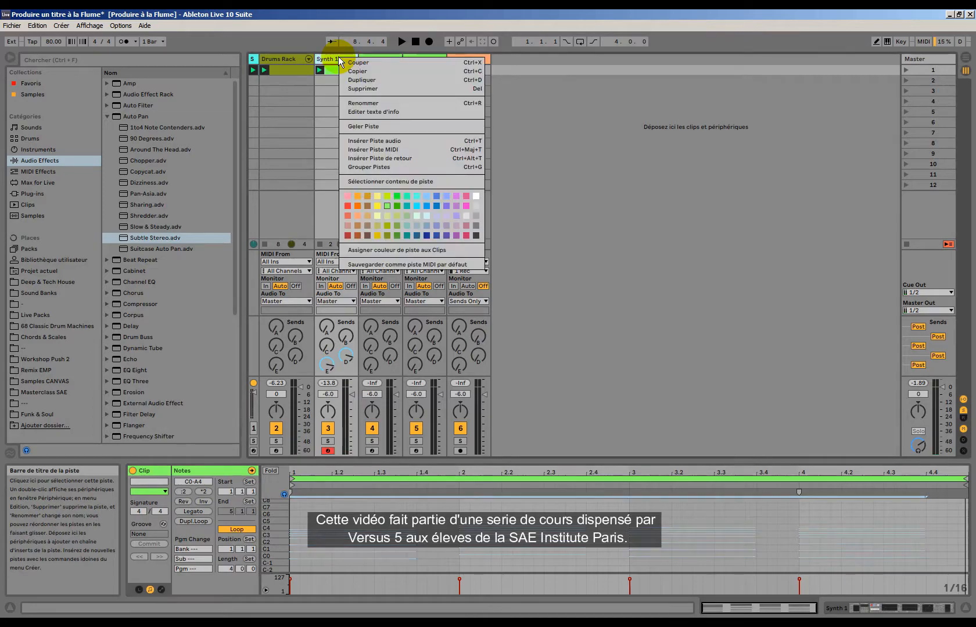
pyautogui.click(361, 82)
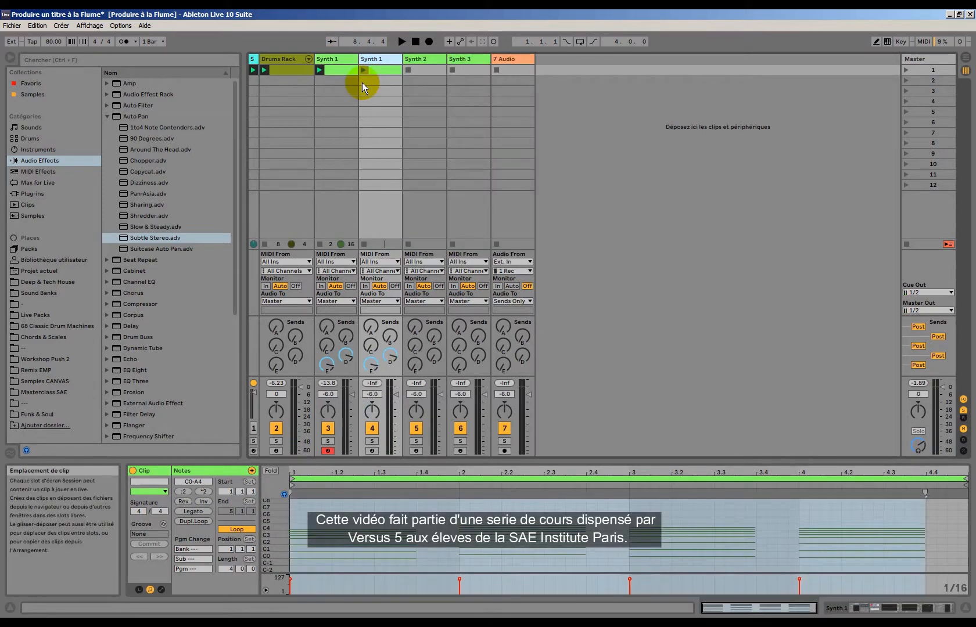
pyautogui.click(389, 61)
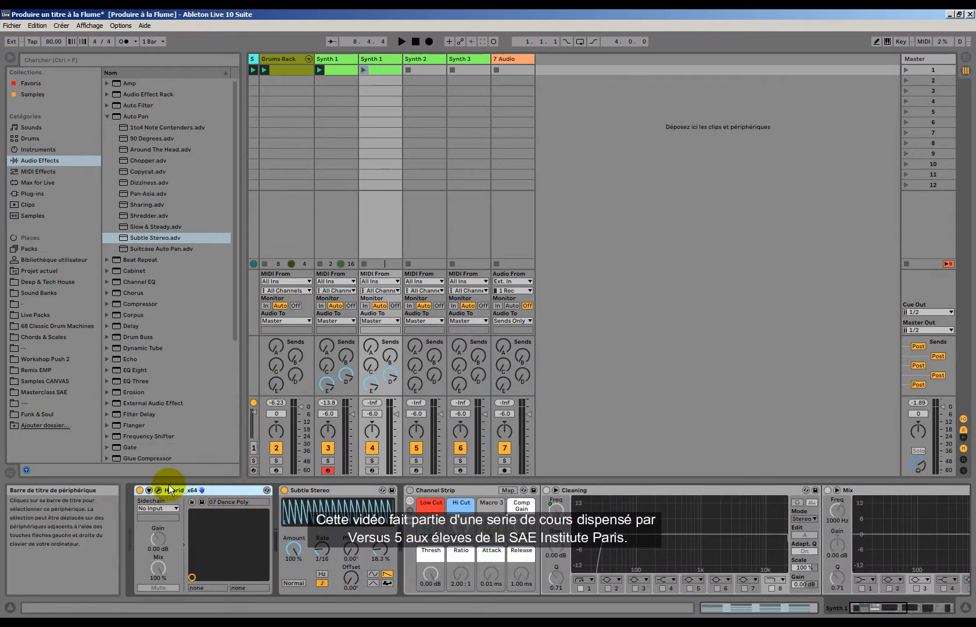
# Select all notes in the duplicated Synth 1 clip and lengthen each chord to fill its whole bar.
pyautogui.click(390, 67)
pyautogui.moveTo(504, 471); pyautogui.dragTo(504, 112)
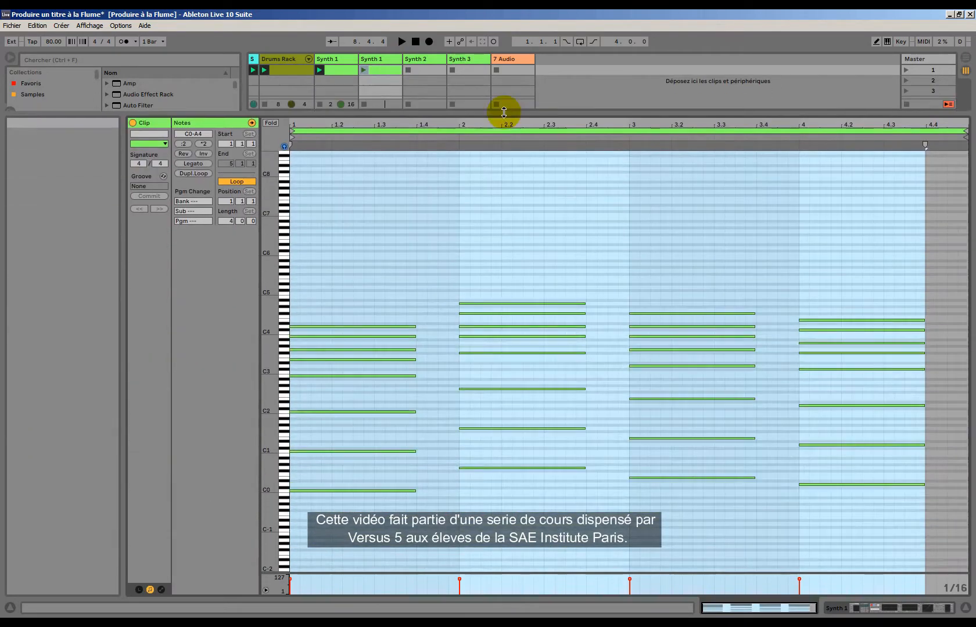
pyautogui.moveTo(382, 205); pyautogui.dragTo(974, 537)
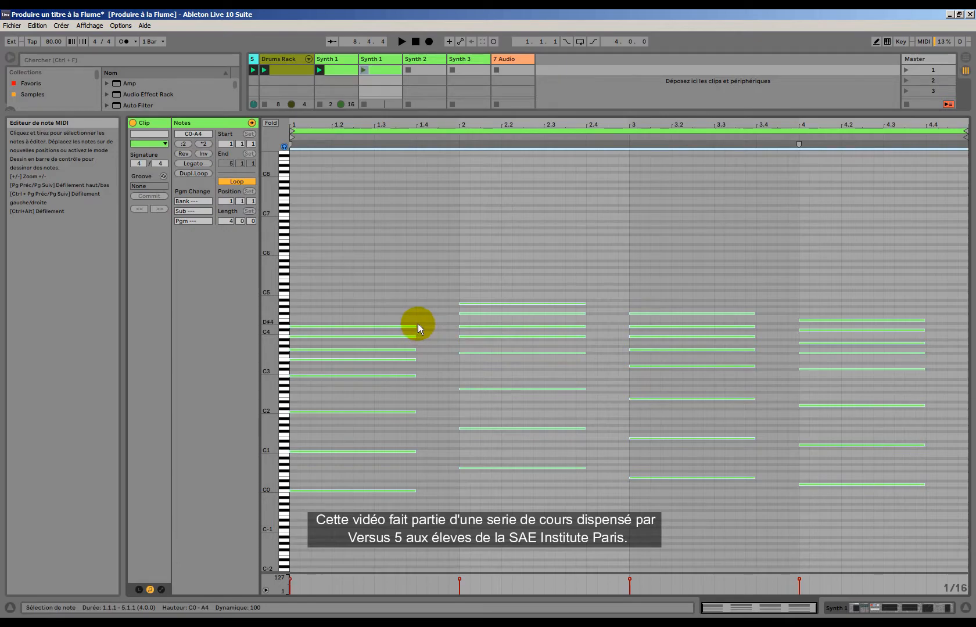
pyautogui.moveTo(416, 327); pyautogui.dragTo(457, 328)
pyautogui.click(569, 330)
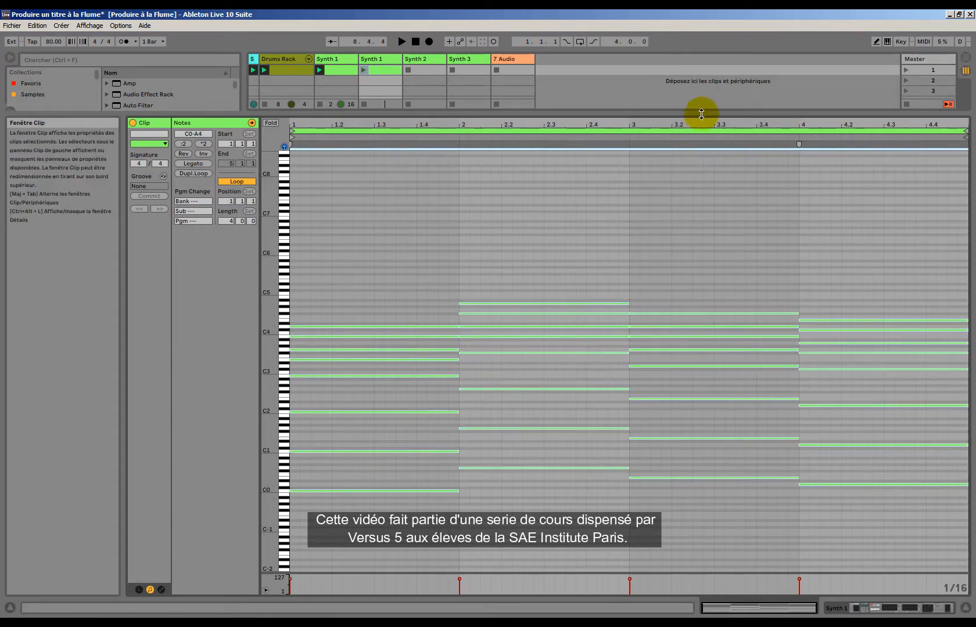
pyautogui.moveTo(701, 113); pyautogui.dragTo(581, 468)
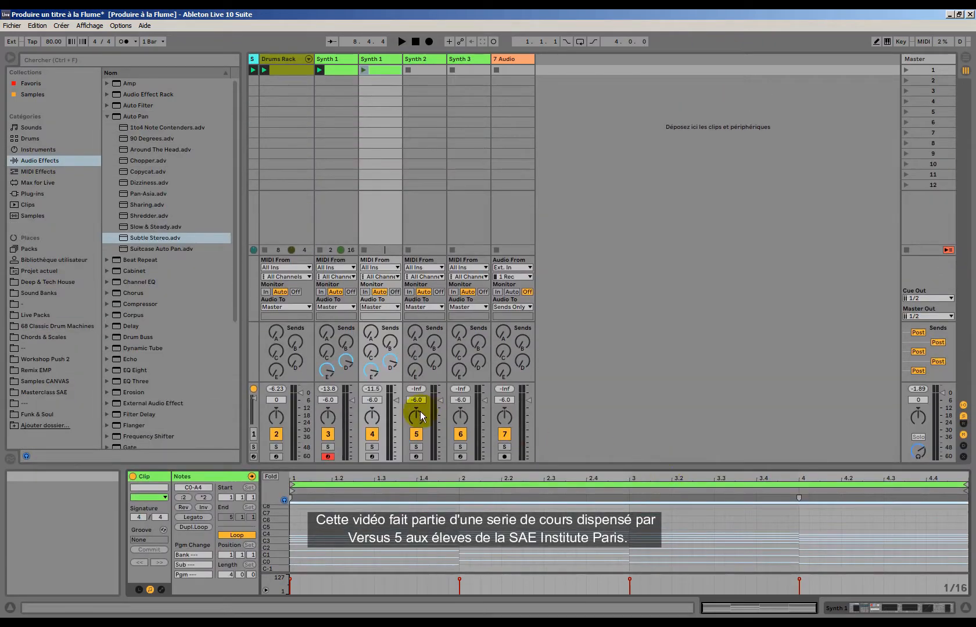
# Arm the duplicated Synth 1 track and load the 01 Glass Arp preset from 08 Arpeggios into its Hybrid synth.
pyautogui.click(372, 457)
pyautogui.doubleClick(384, 59)
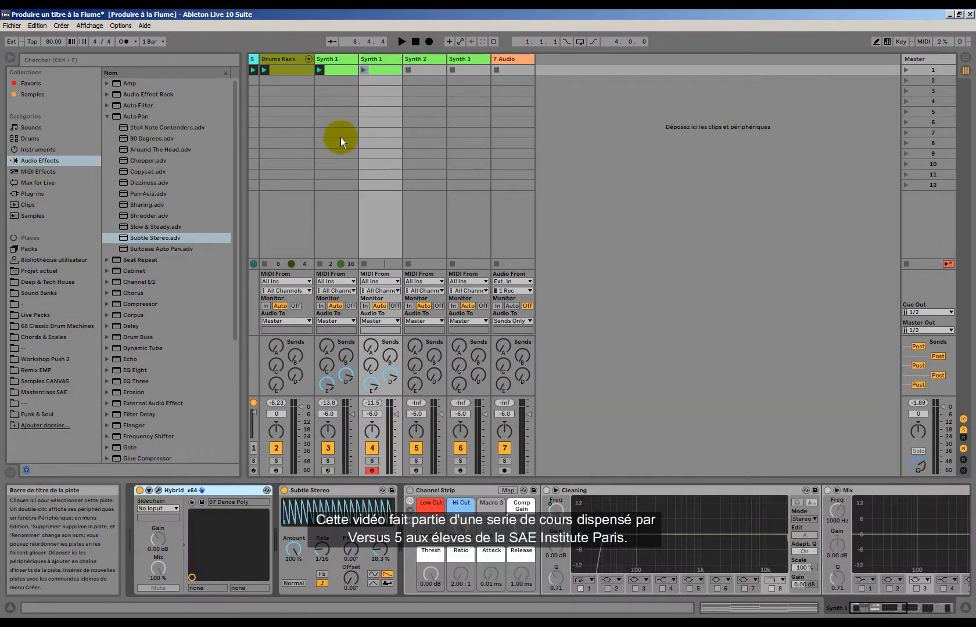
pyautogui.click(158, 490)
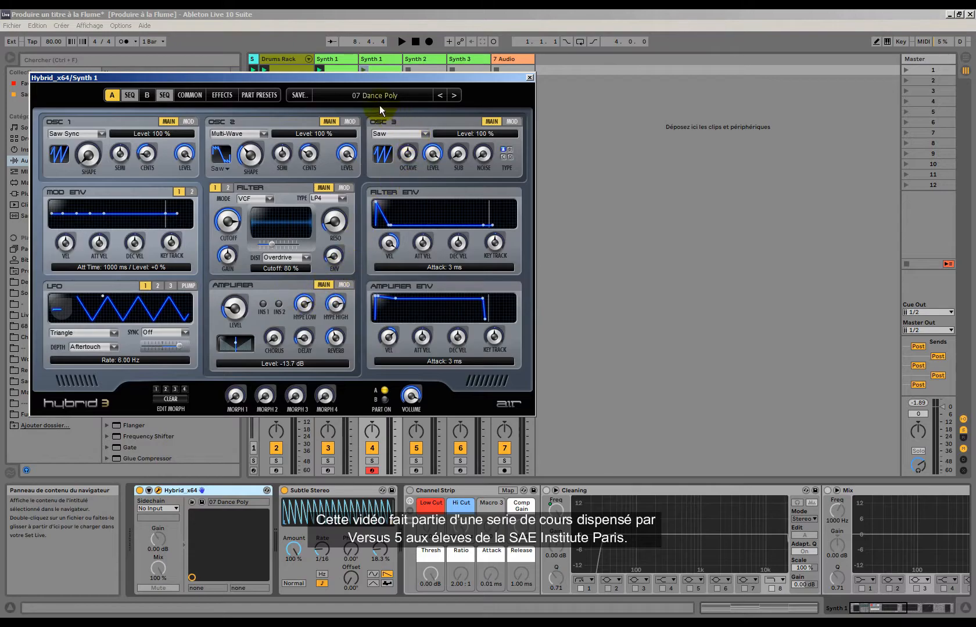
pyautogui.click(363, 97)
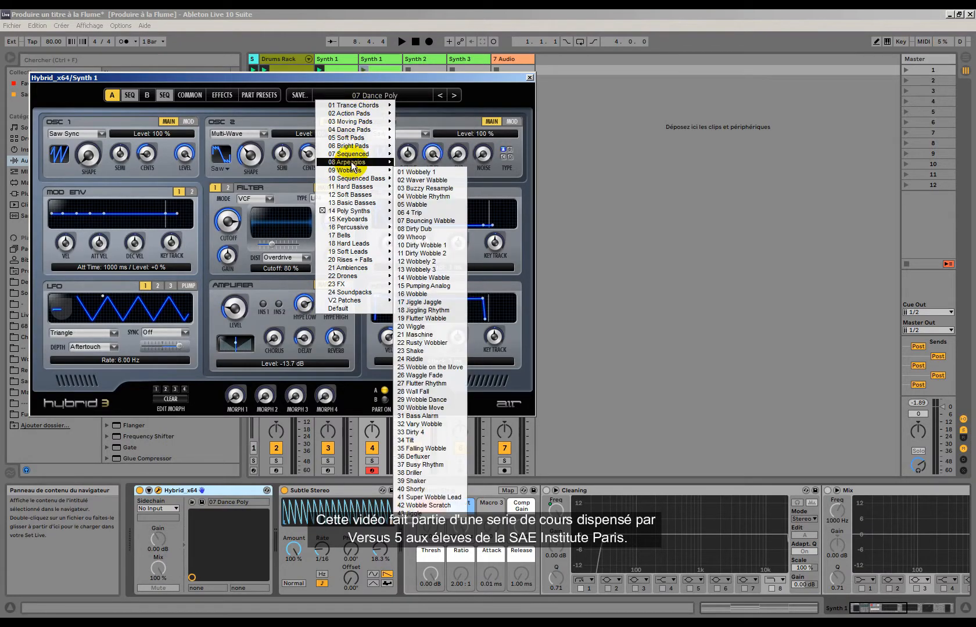
pyautogui.moveTo(353, 164)
pyautogui.click(424, 164)
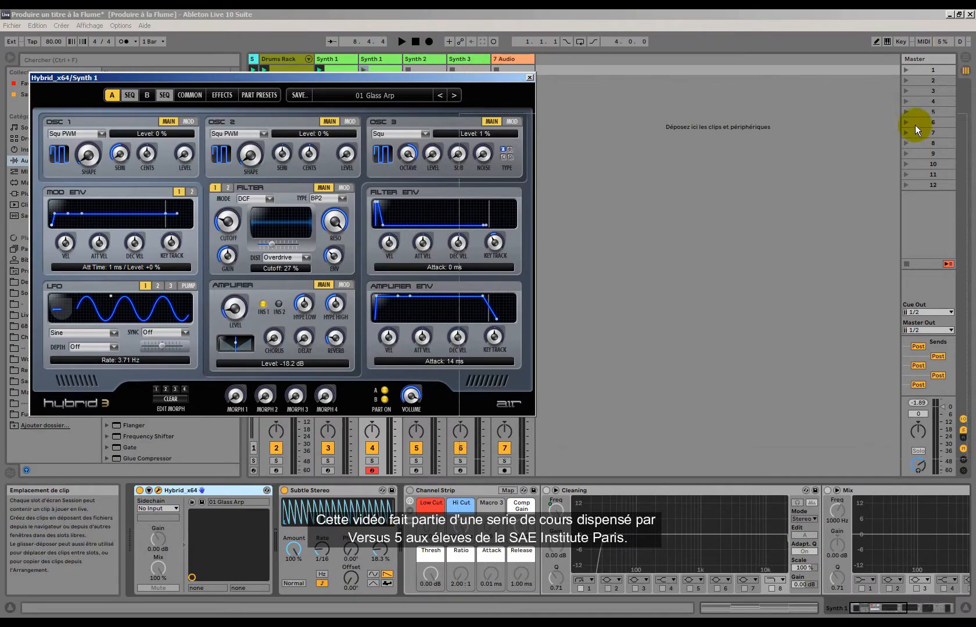
# Set the duplicated Synth 1 track's volume to -7.0 dB while playing scene 1, keeping the mixer clear of the Hybrid window.
pyautogui.moveTo(931, 156); pyautogui.dragTo(890, 177)
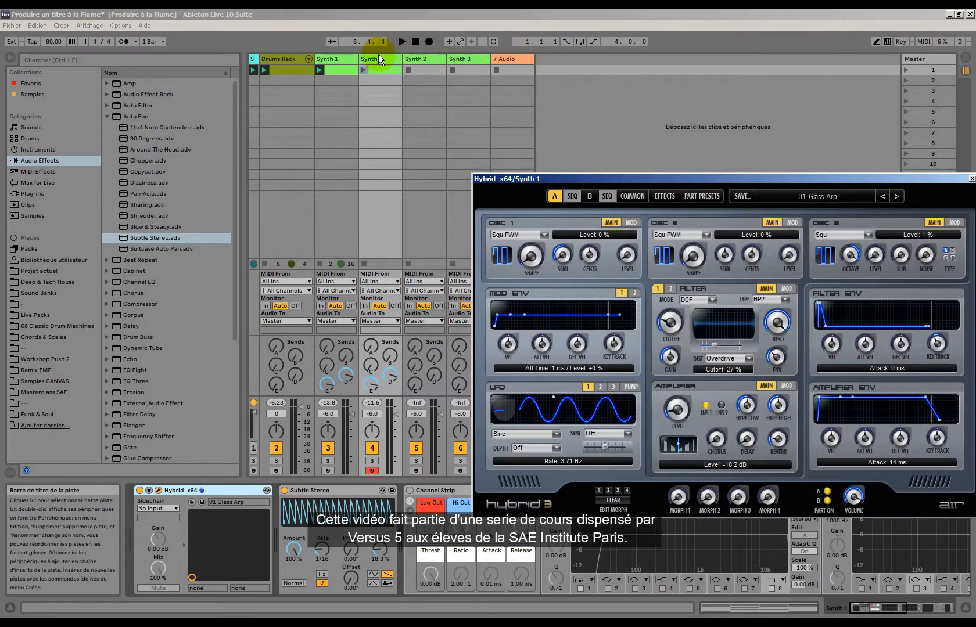
pyautogui.click(416, 45)
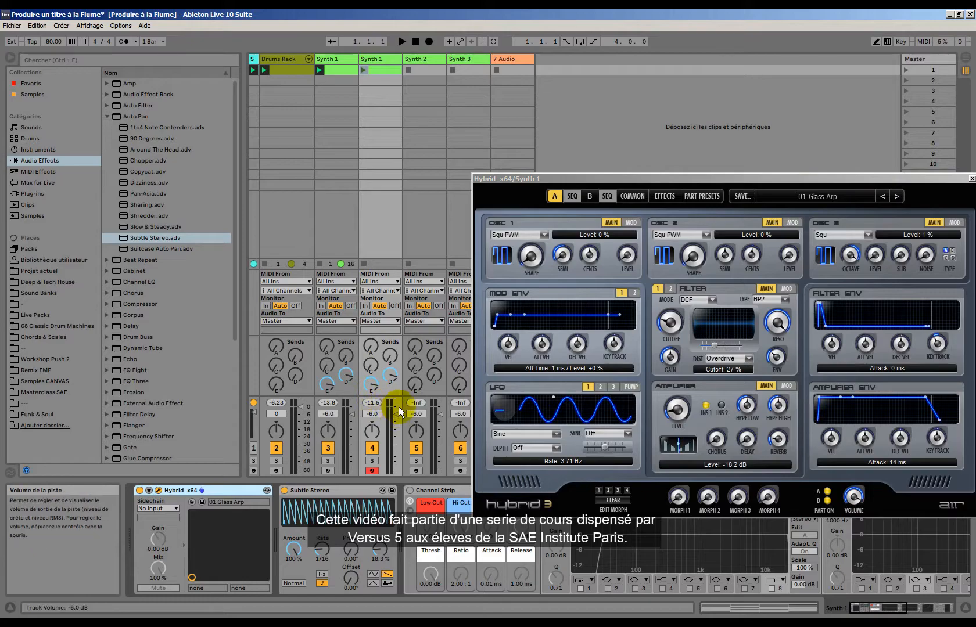
pyautogui.moveTo(397, 410)
pyautogui.mouseDown()
pyautogui.moveTo(375, 381)
pyautogui.moveTo(375, 395)
pyautogui.moveTo(396, 407)
pyautogui.mouseUp()
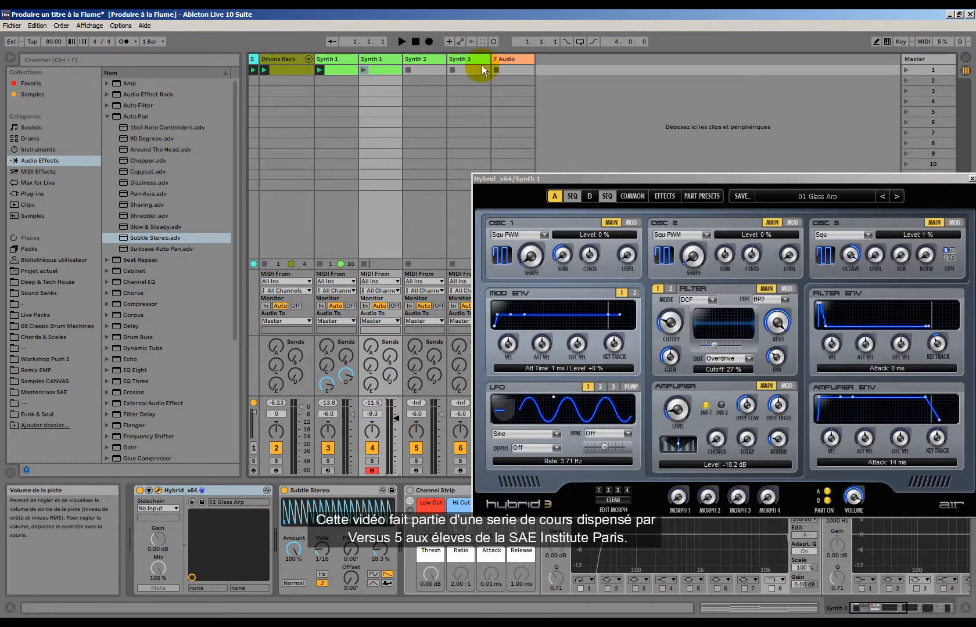
pyautogui.click(907, 69)
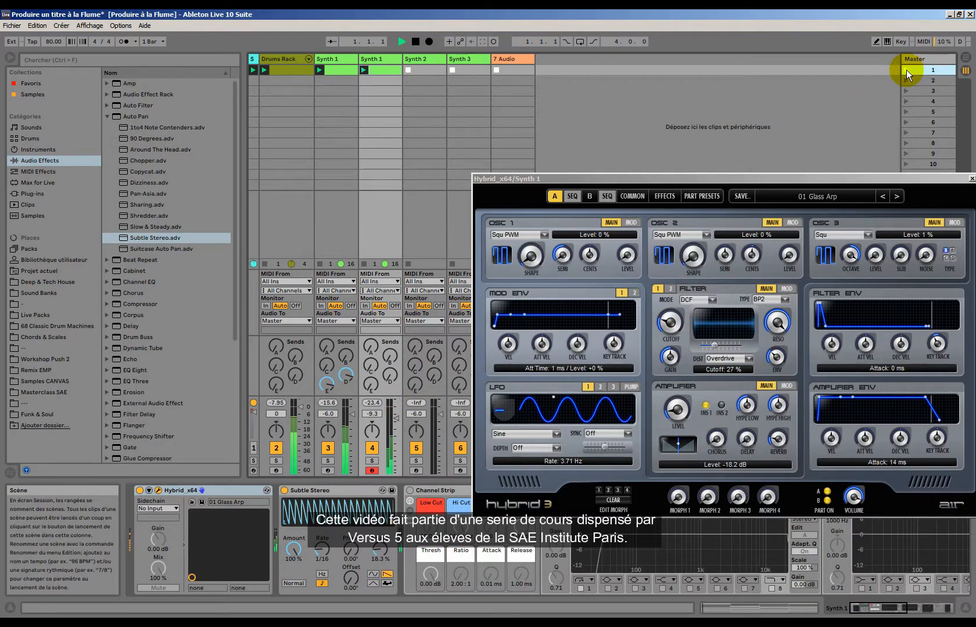
pyautogui.moveTo(395, 419); pyautogui.dragTo(395, 415)
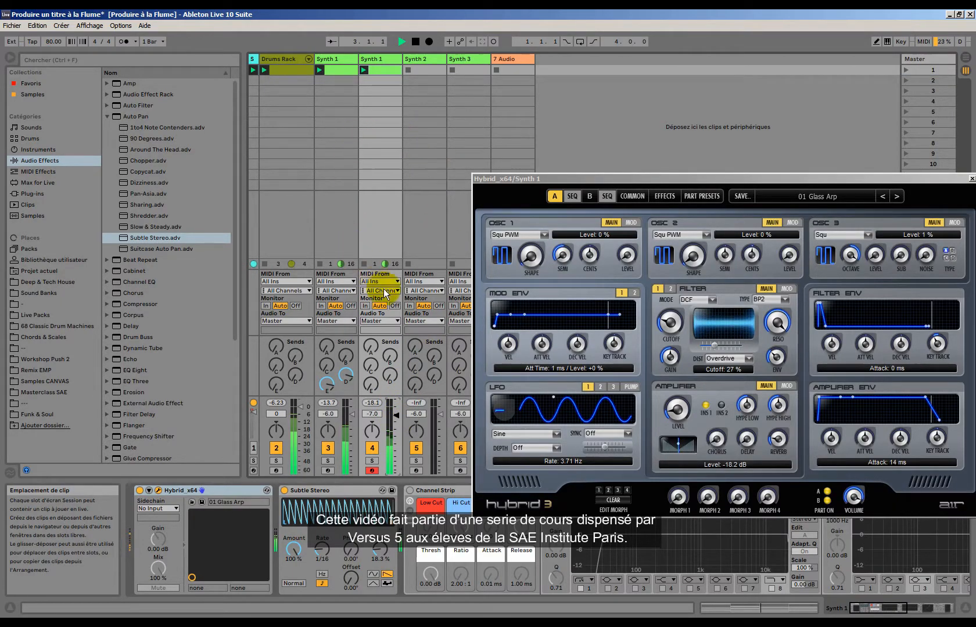
# Raise the duplicated Synth 1 track's send E during playback and close the Hybrid window.
pyautogui.moveTo(372, 385); pyautogui.dragTo(371, 377)
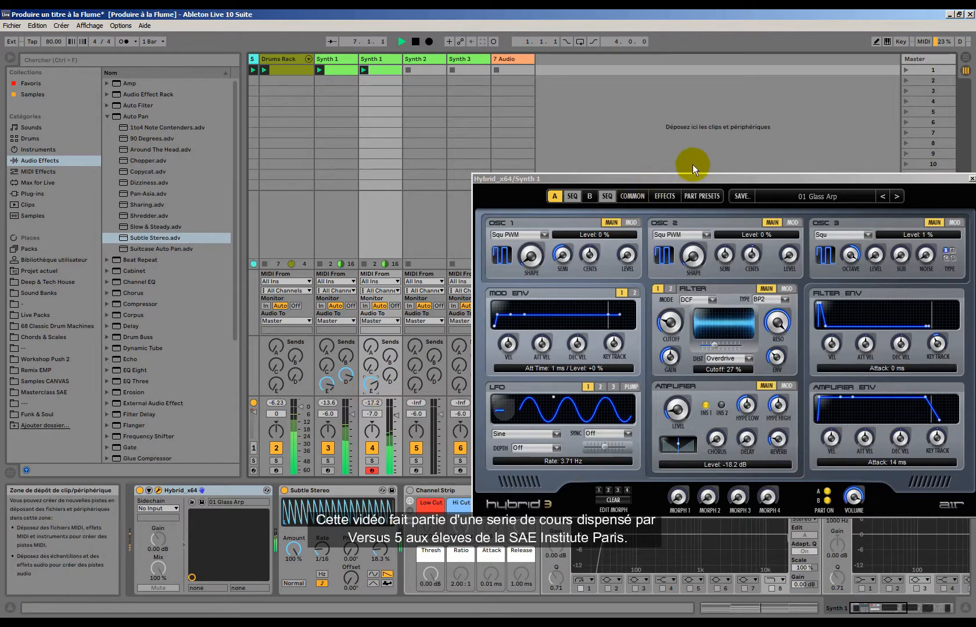
pyautogui.moveTo(685, 180); pyautogui.dragTo(446, 165)
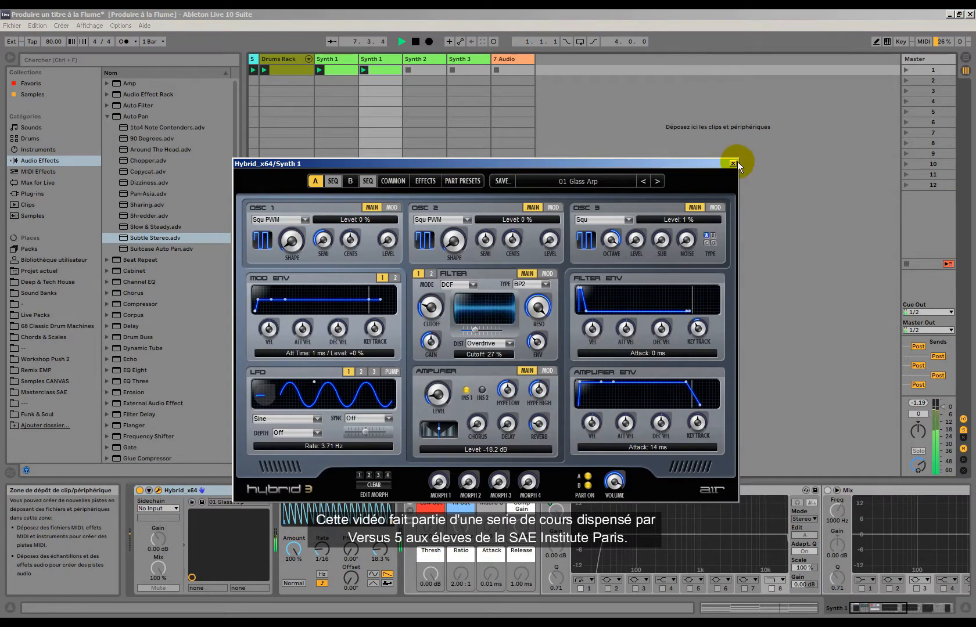
pyautogui.click(733, 163)
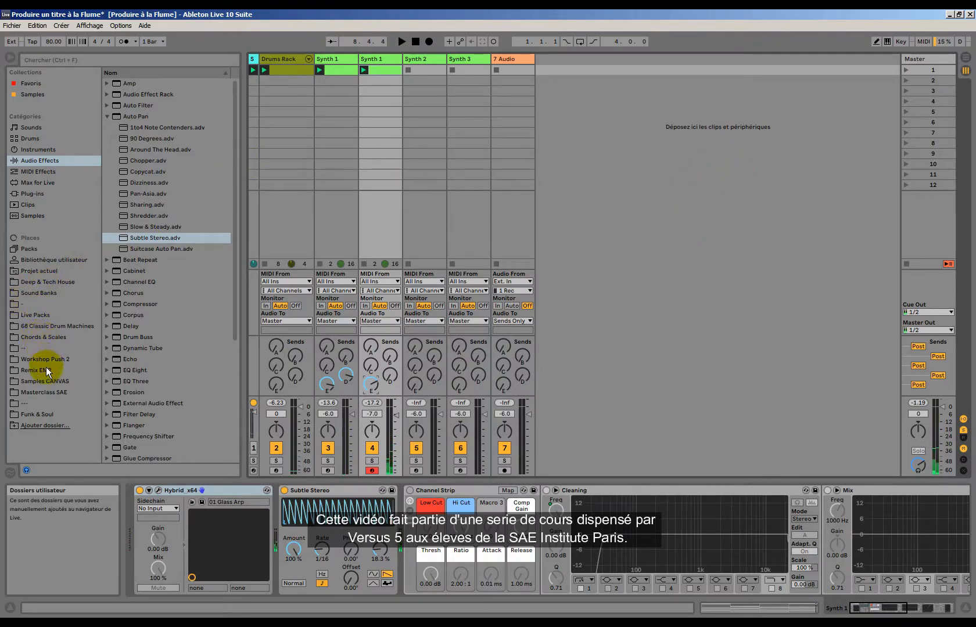
# Browse the Sound Banks place to the Closed Hi Hats folder within the Future R&B Drum Hits.
pyautogui.click(46, 293)
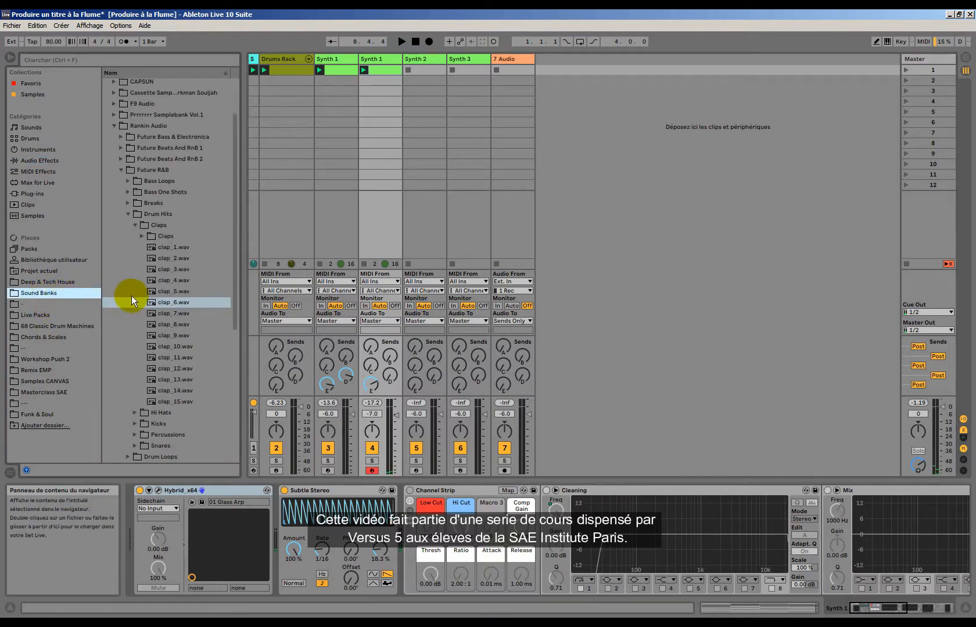
pyautogui.click(144, 237)
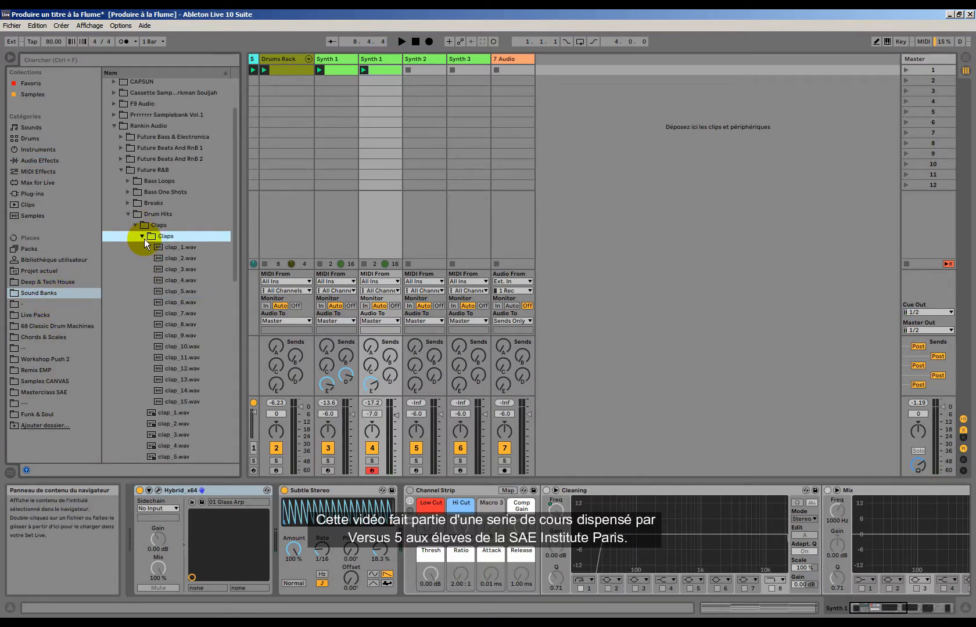
pyautogui.click(136, 224)
pyautogui.click(135, 236)
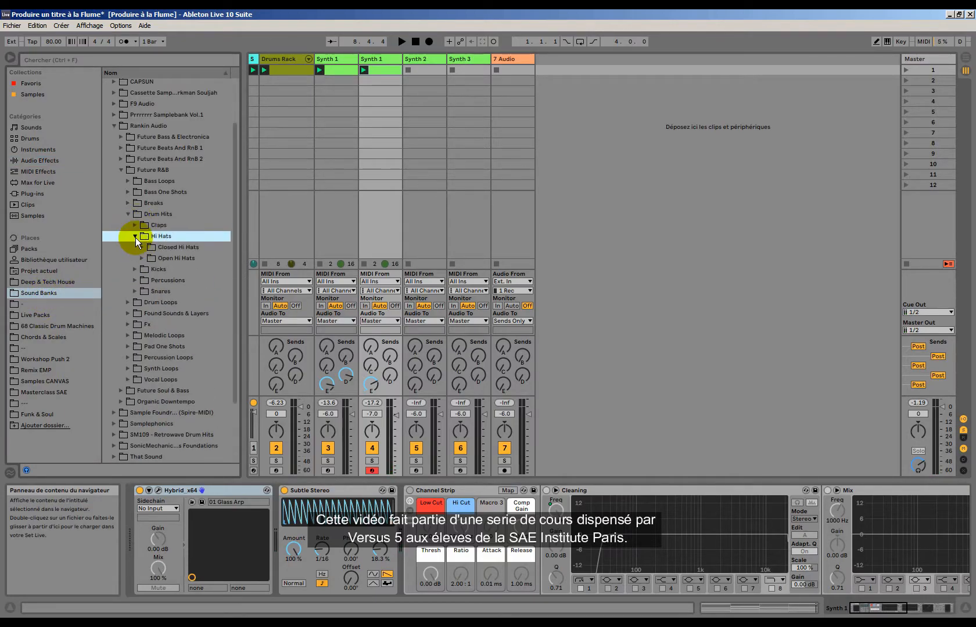
pyautogui.click(144, 250)
# Audition the closed hi-hat samples one after another, from ClosedHH_1.wav through ClosedHH_15.wav.
pyautogui.click(181, 268)
pyautogui.click(183, 281)
pyautogui.click(181, 292)
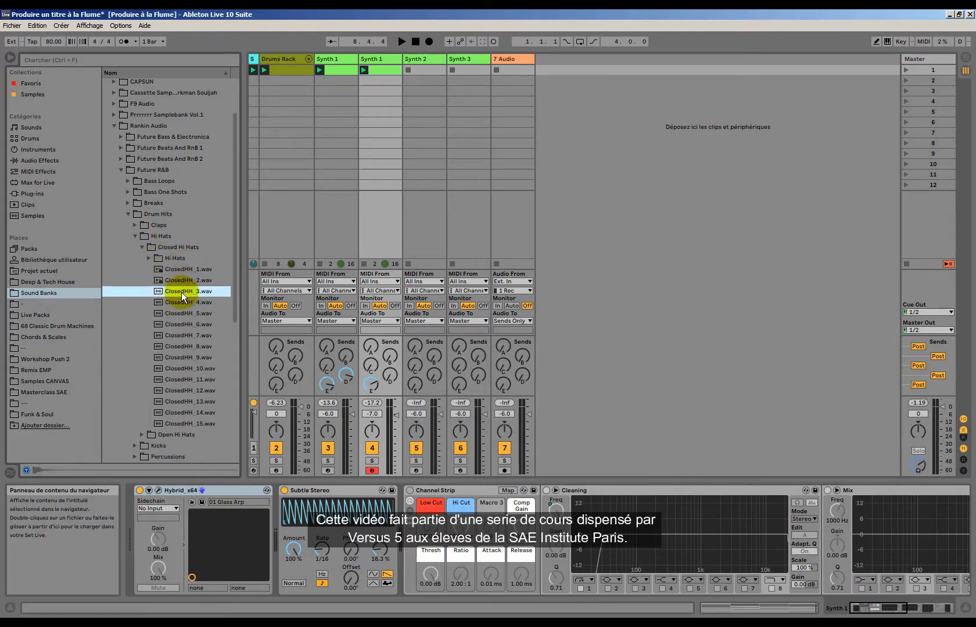
pyautogui.click(180, 302)
pyautogui.click(178, 291)
pyautogui.click(178, 313)
pyautogui.click(177, 324)
pyautogui.click(173, 334)
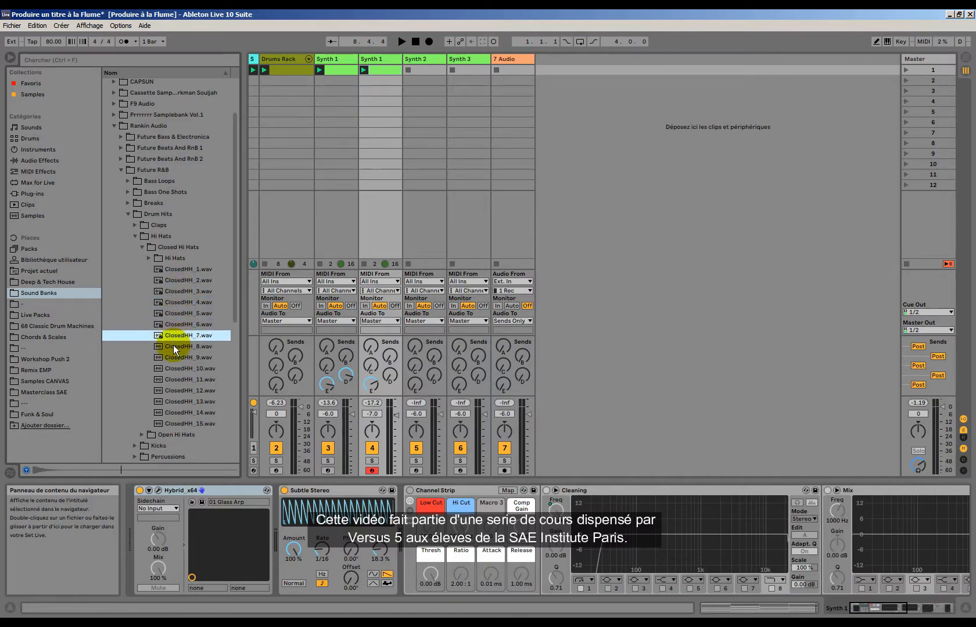
pyautogui.click(172, 347)
pyautogui.click(171, 358)
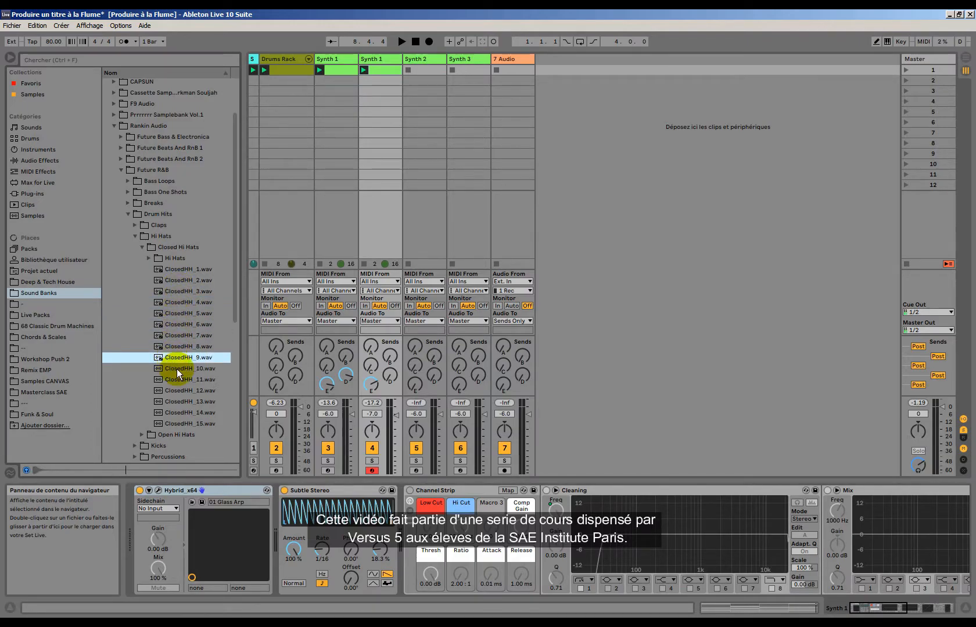
pyautogui.click(177, 369)
pyautogui.click(193, 382)
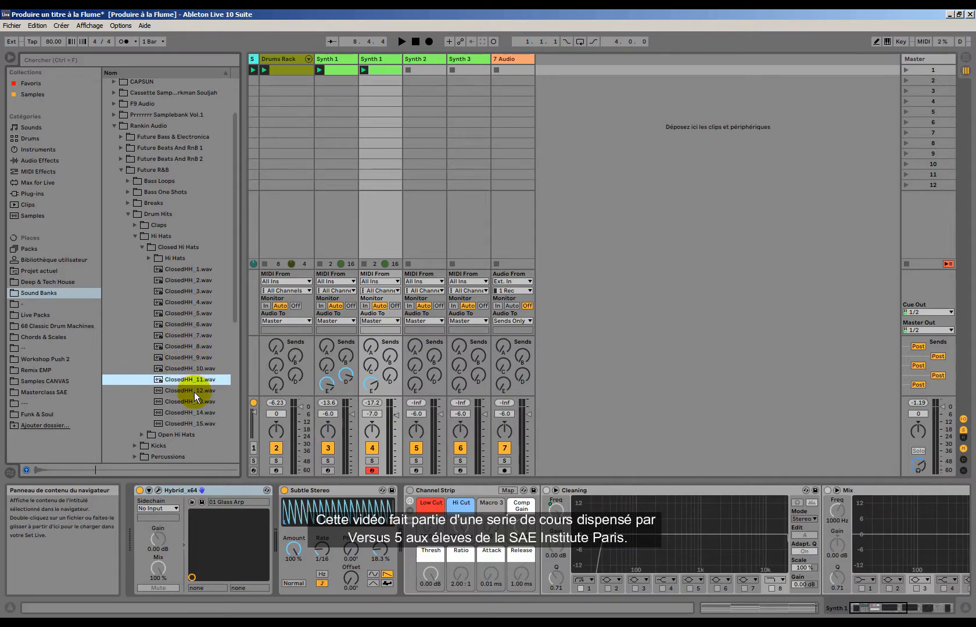
pyautogui.click(194, 393)
pyautogui.click(195, 401)
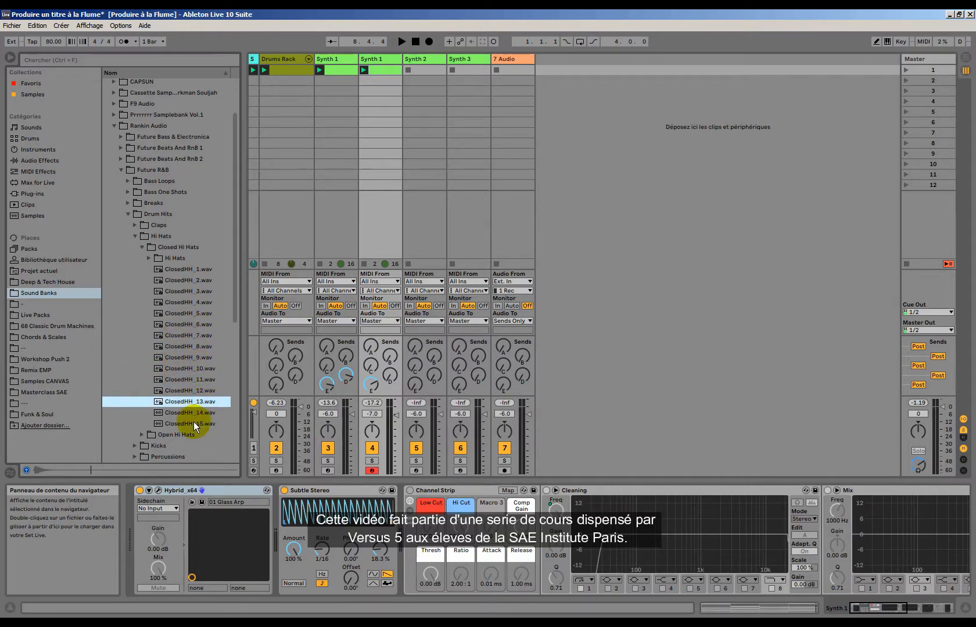
pyautogui.click(194, 413)
pyautogui.click(197, 422)
# Compare ClosedHH_1.wav through ClosedHH_6.wav by ear once more and settle on ClosedHH_3.wav.
pyautogui.click(200, 270)
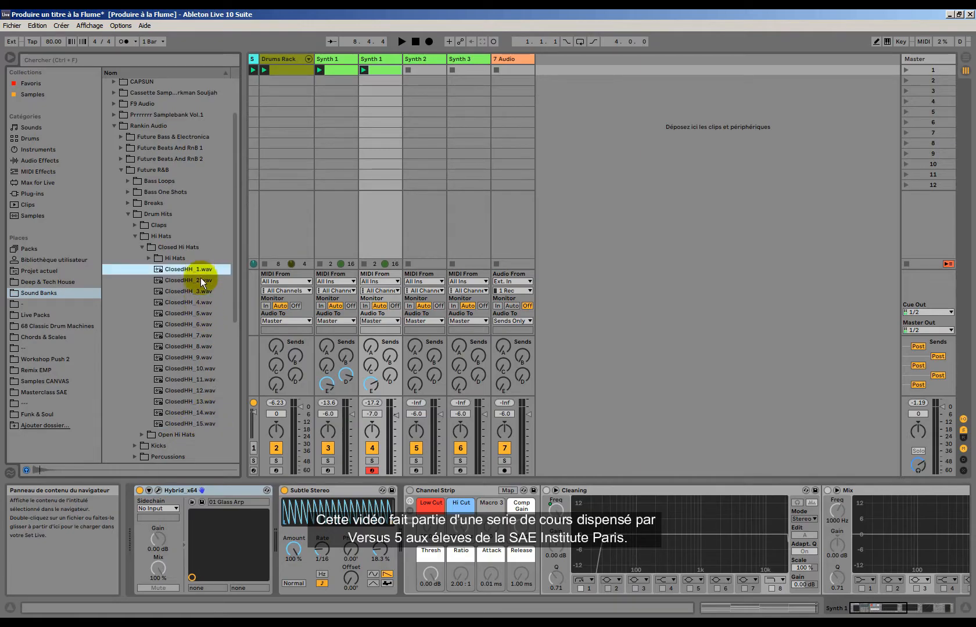
pyautogui.click(201, 281)
pyautogui.click(198, 292)
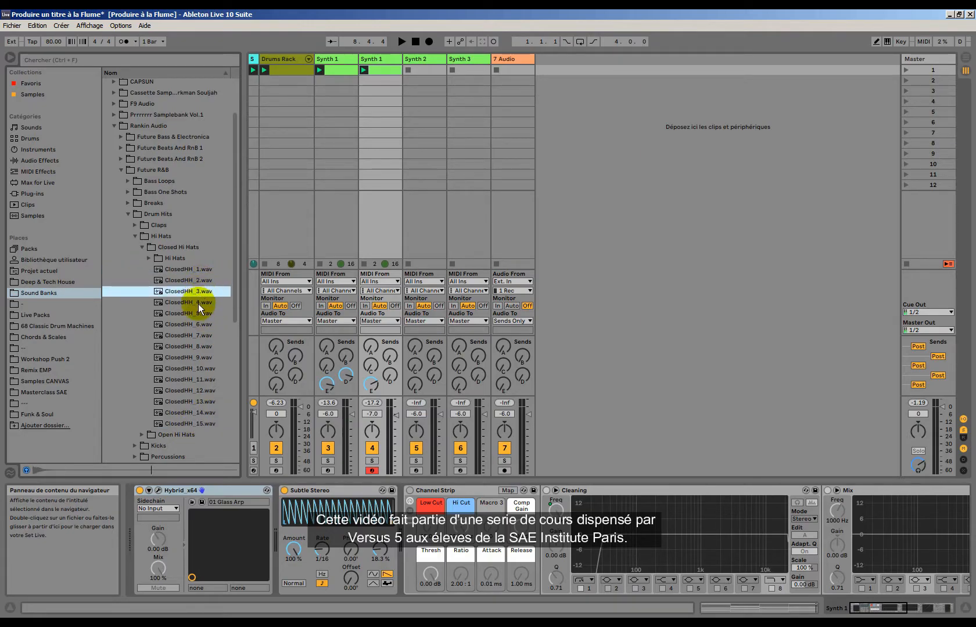
pyautogui.click(198, 303)
pyautogui.click(194, 313)
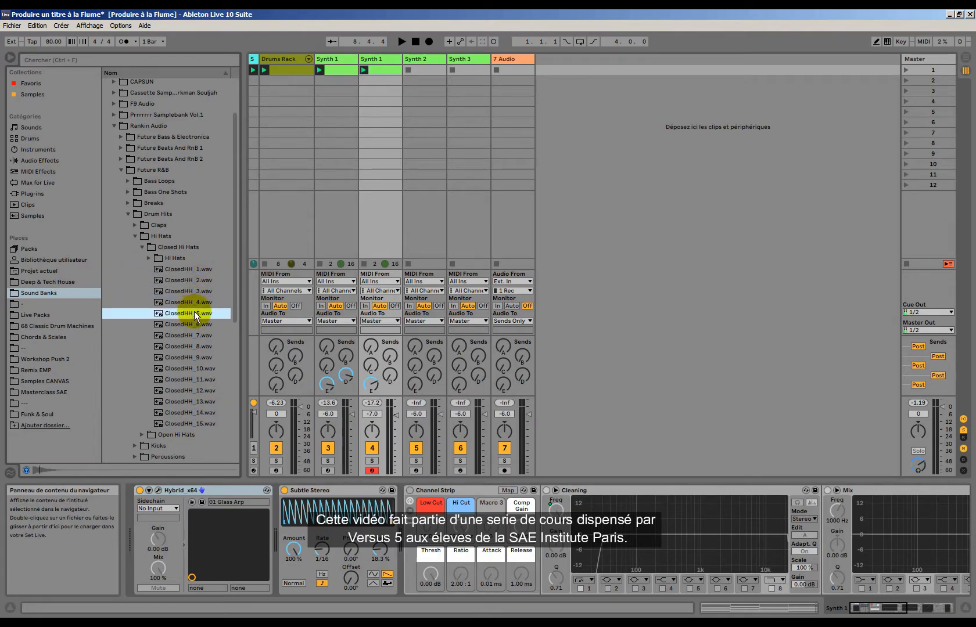
pyautogui.click(193, 326)
pyautogui.click(199, 292)
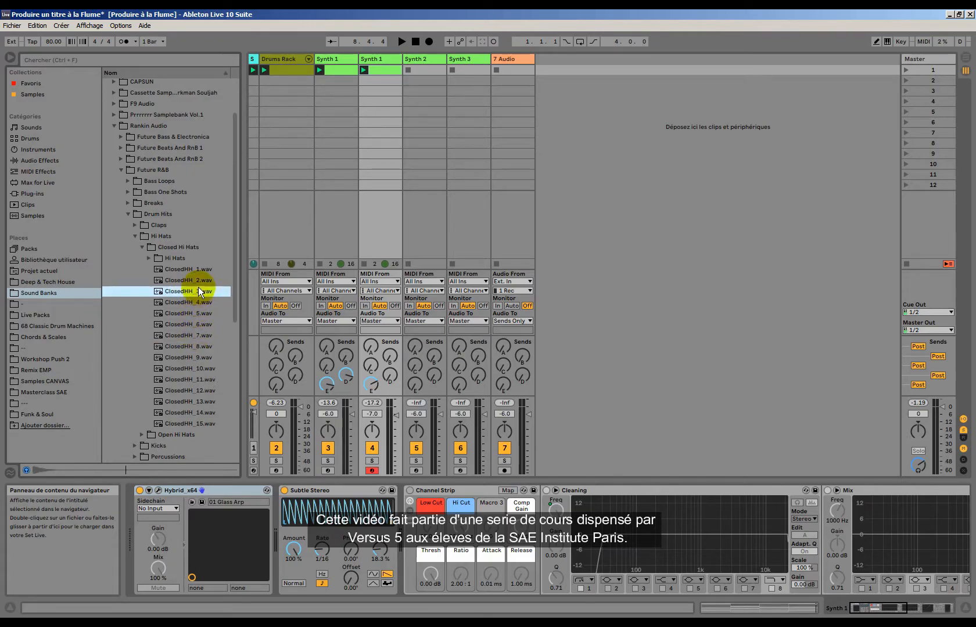
pyautogui.click(190, 279)
pyautogui.click(190, 289)
# Load ClosedHH_3.wav onto the Drum Rack's E1 pad and lower its unfolded chain volume to about -15 dB.
pyautogui.click(297, 57)
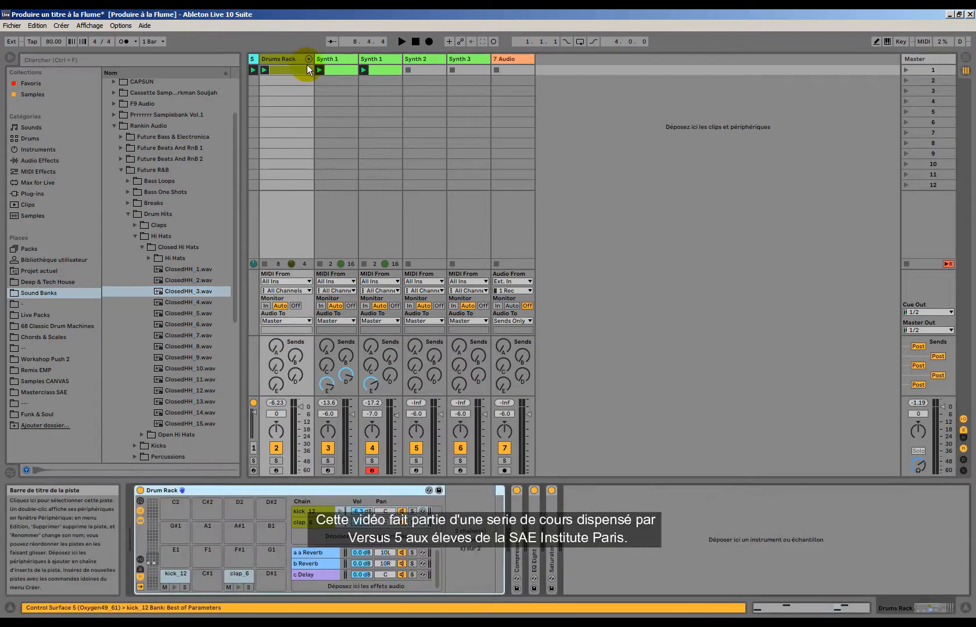
pyautogui.click(308, 59)
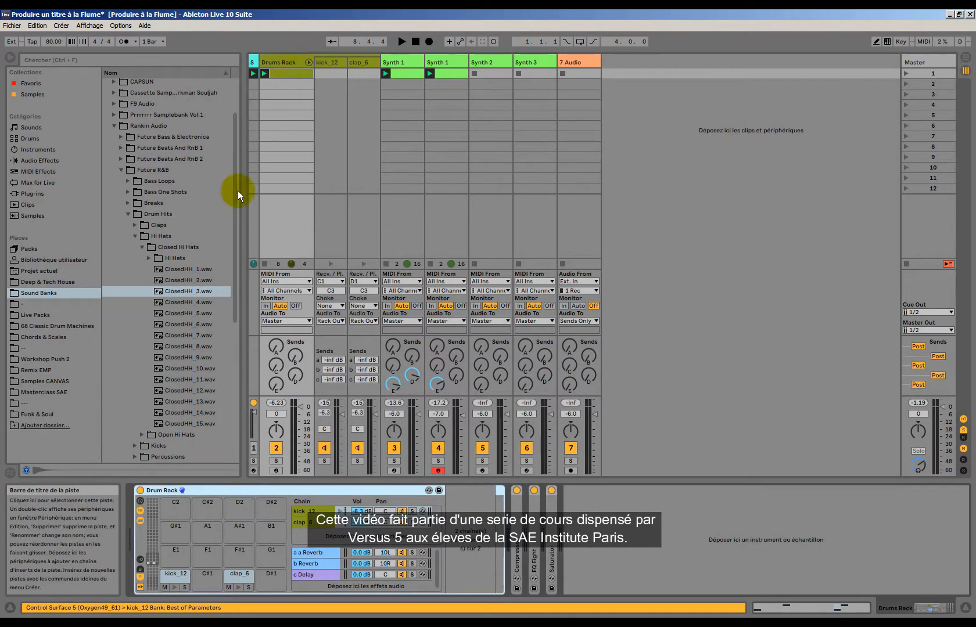
pyautogui.moveTo(176, 292); pyautogui.dragTo(180, 556)
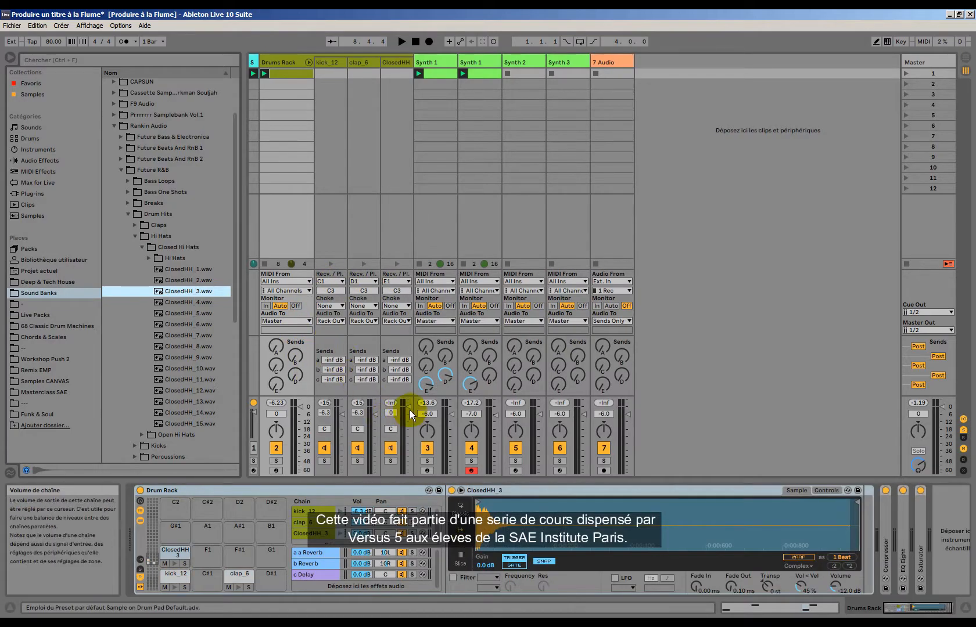
pyautogui.moveTo(408, 414); pyautogui.dragTo(408, 426)
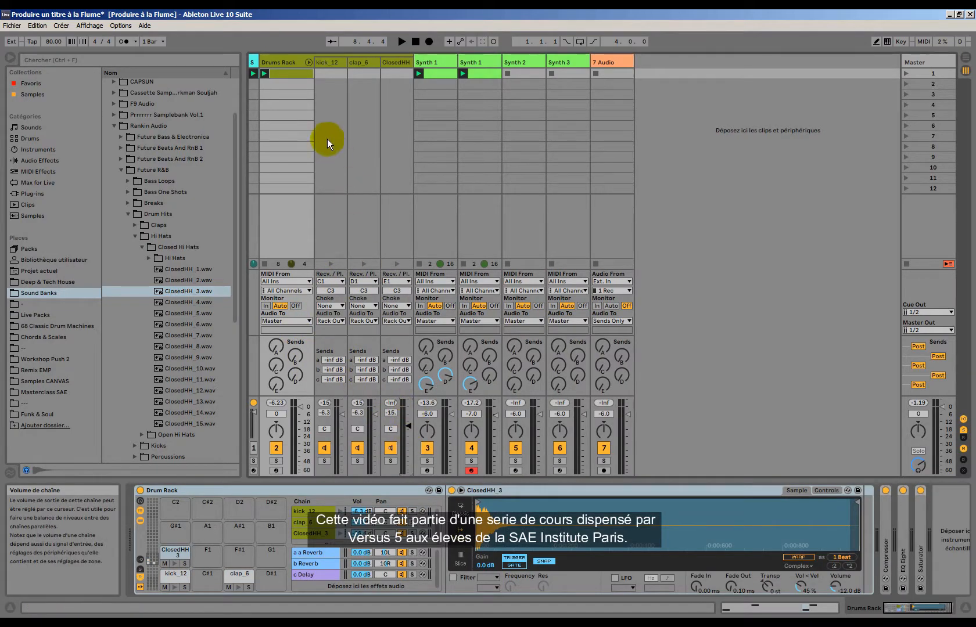
# Duplicate the drum clip's loop to two bars and enlarge the note editor.
pyautogui.click(293, 74)
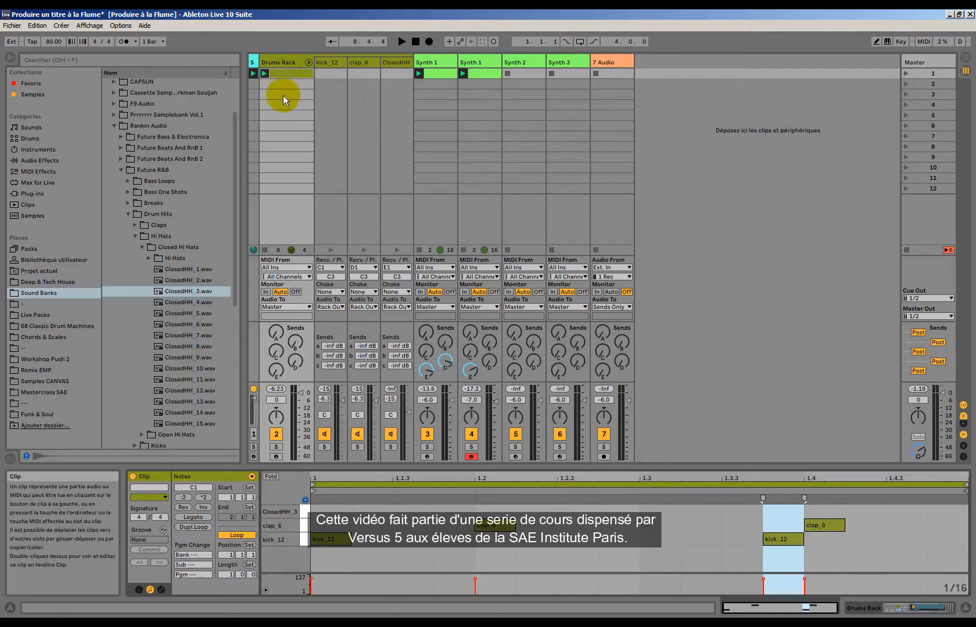
pyautogui.press('space')
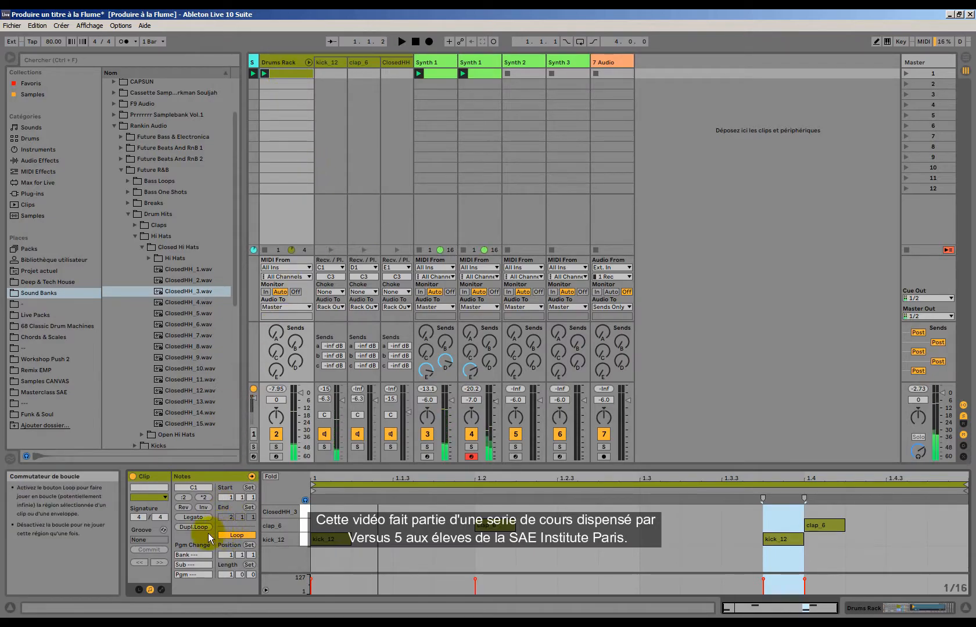
pyautogui.click(194, 527)
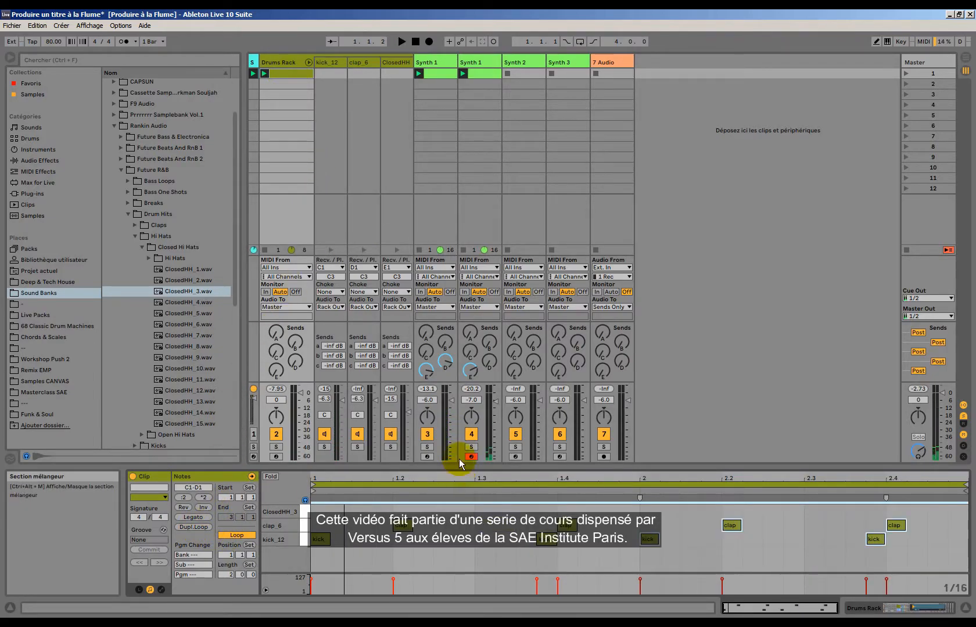
pyautogui.moveTo(459, 466); pyautogui.dragTo(468, 293)
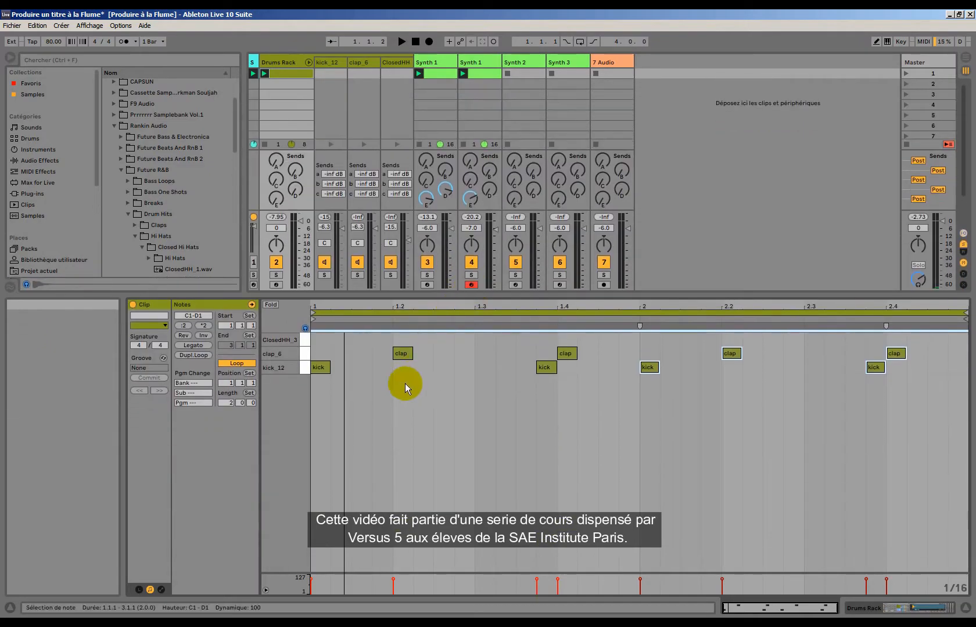
# Add ClosedHH_3 notes at 1.1.1 and 1.1.4 in the drum clip and listen to them in the mix.
pyautogui.doubleClick(319, 341)
pyautogui.doubleClick(376, 343)
pyautogui.press('space')
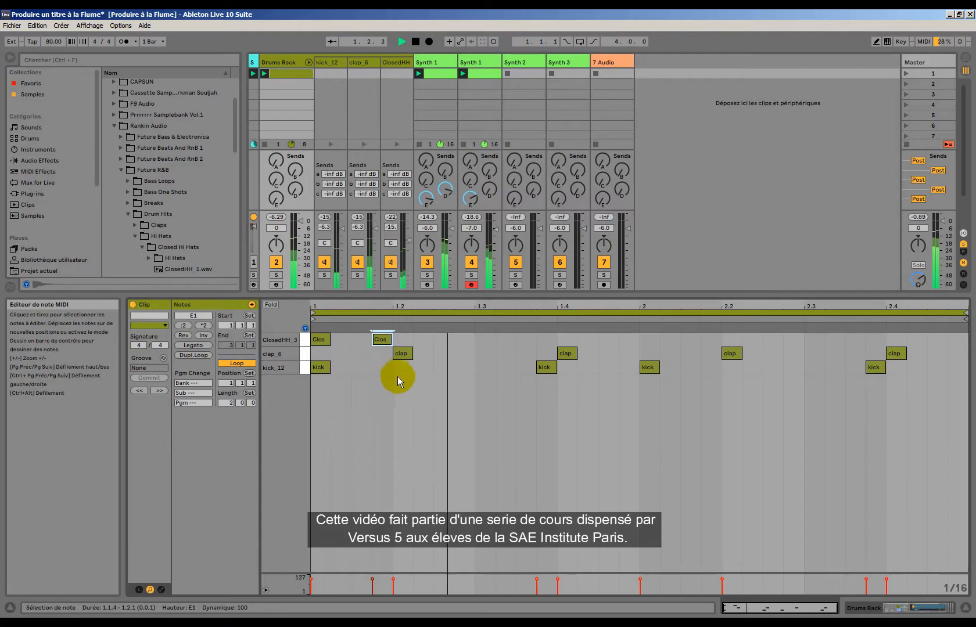
pyautogui.press('space')
# Repeat the pair of ClosedHH_3 notes every half bar through both bars of the drum clip and add one more at 2.4.3.
pyautogui.moveTo(473, 341); pyautogui.dragTo(295, 337)
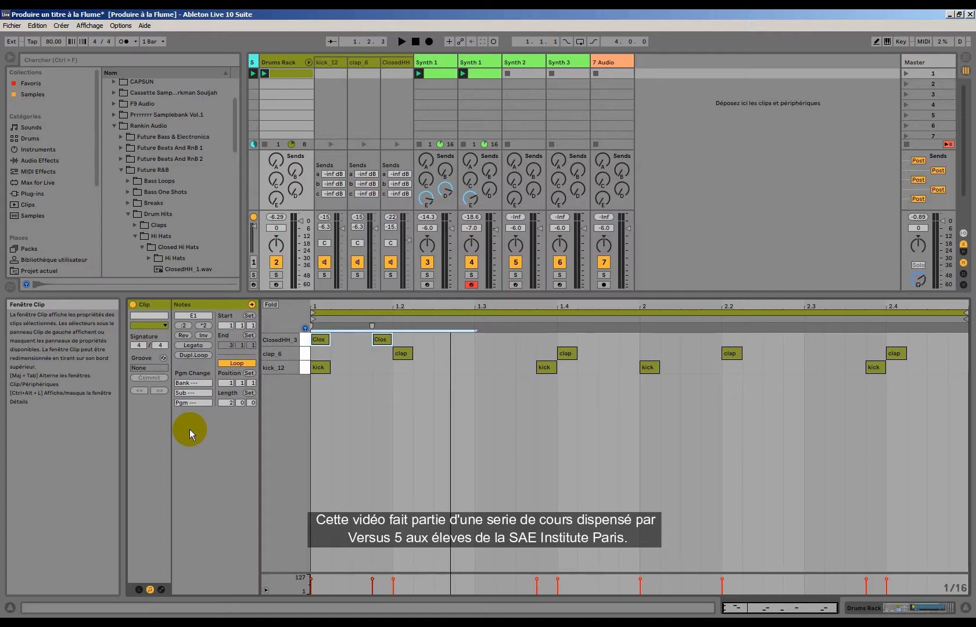
pyautogui.hotkey('ctrl', 'd')
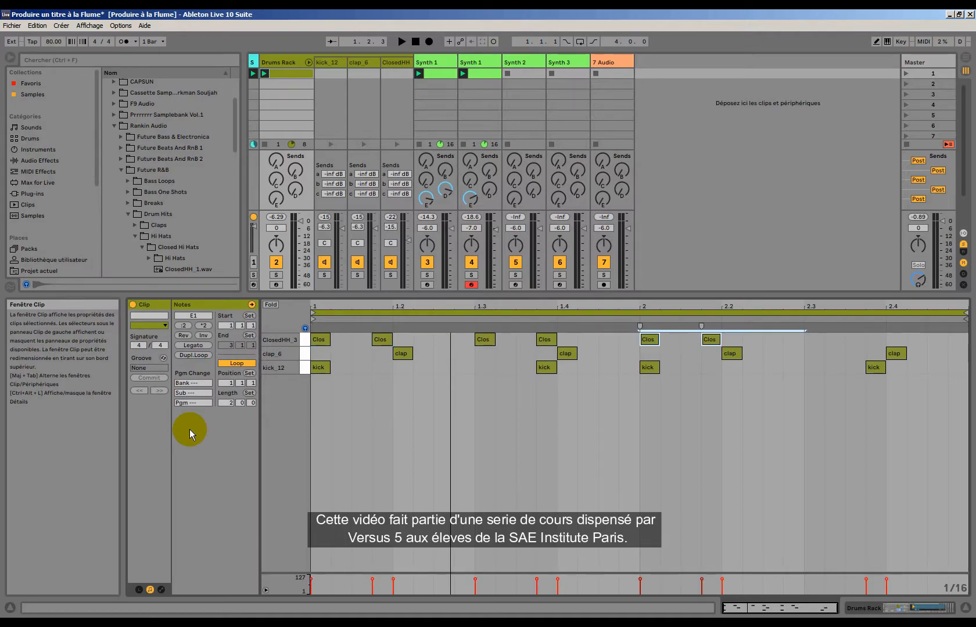
pyautogui.hotkey('ctrl', 'd')
pyautogui.press('space')
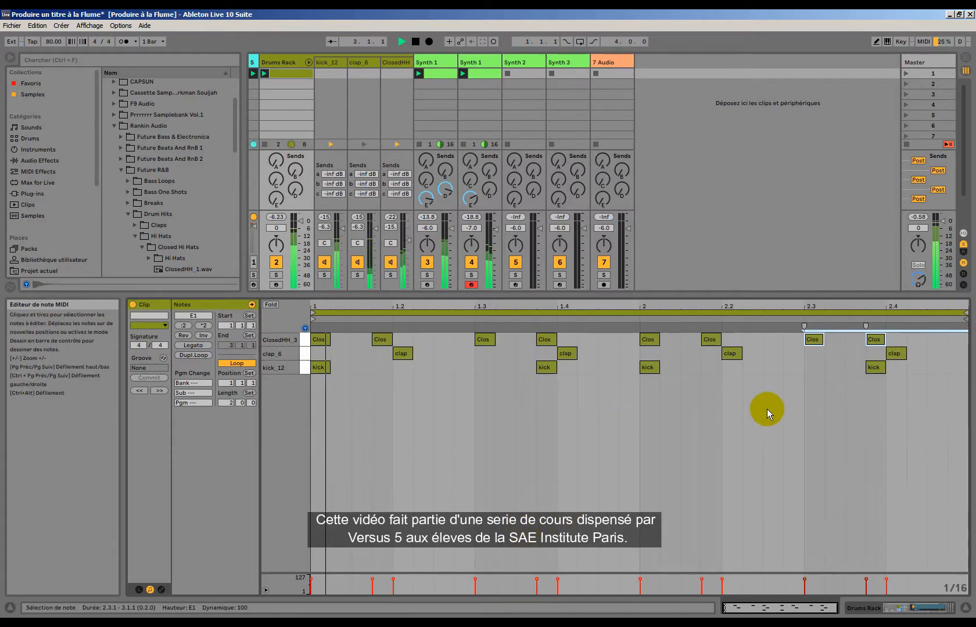
pyautogui.doubleClick(937, 340)
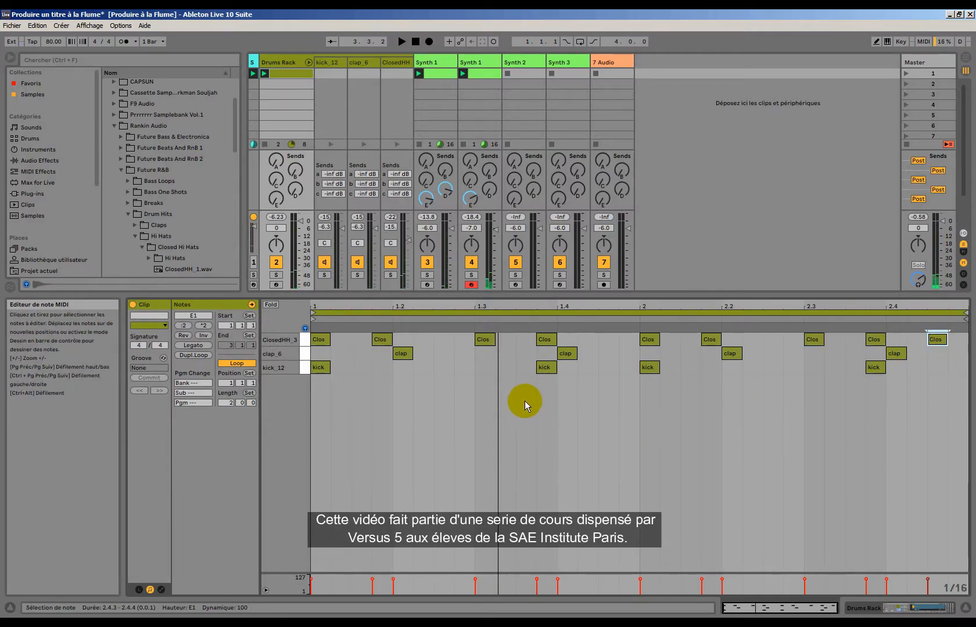
# Set the ClosedHH_3 chain's send c to -22.0 dB with the drums soloed, and play it back in the full mix.
pyautogui.click(276, 274)
pyautogui.press('space')
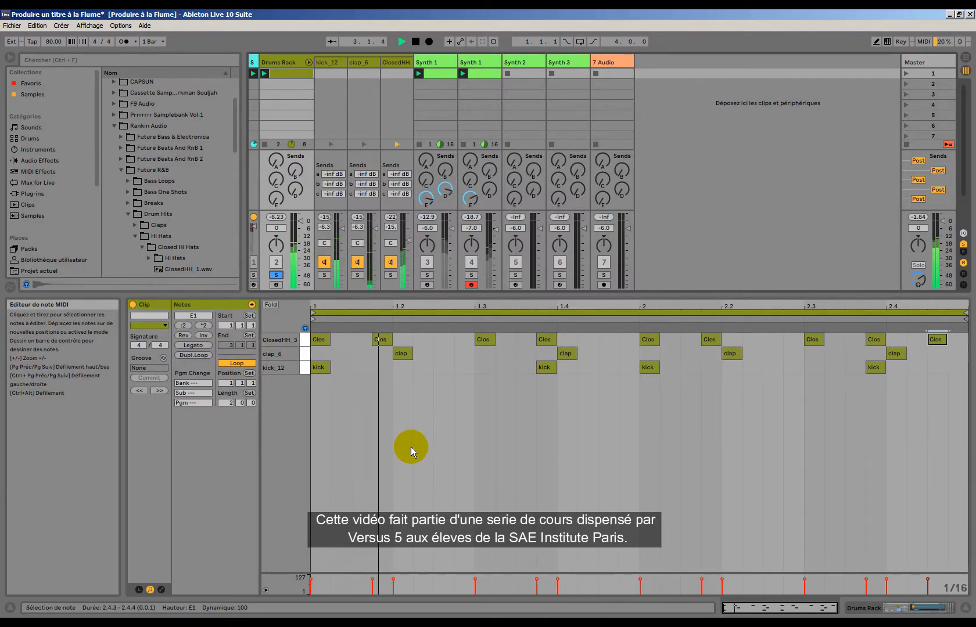
pyautogui.press('space')
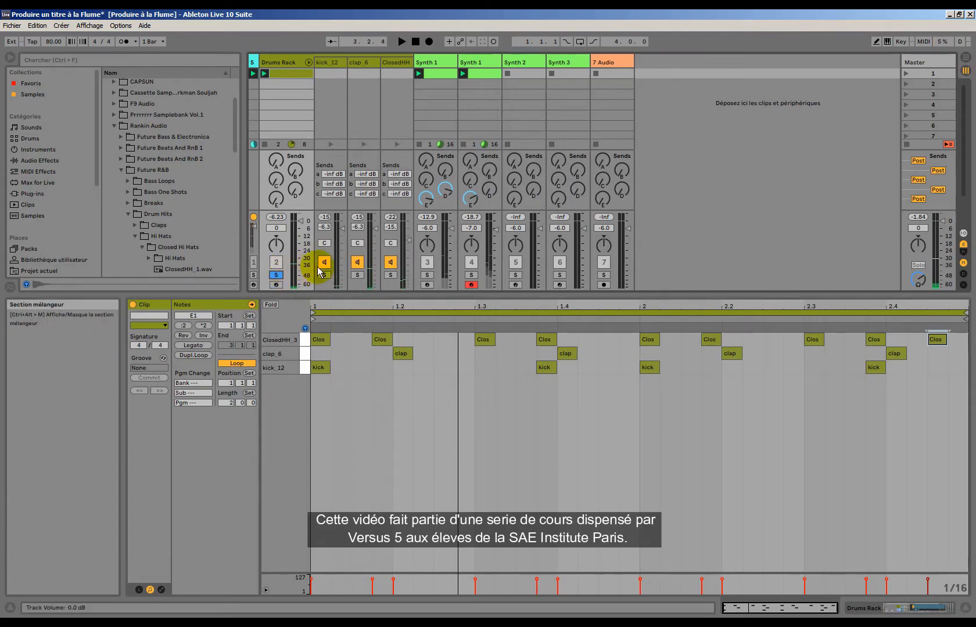
pyautogui.press('space')
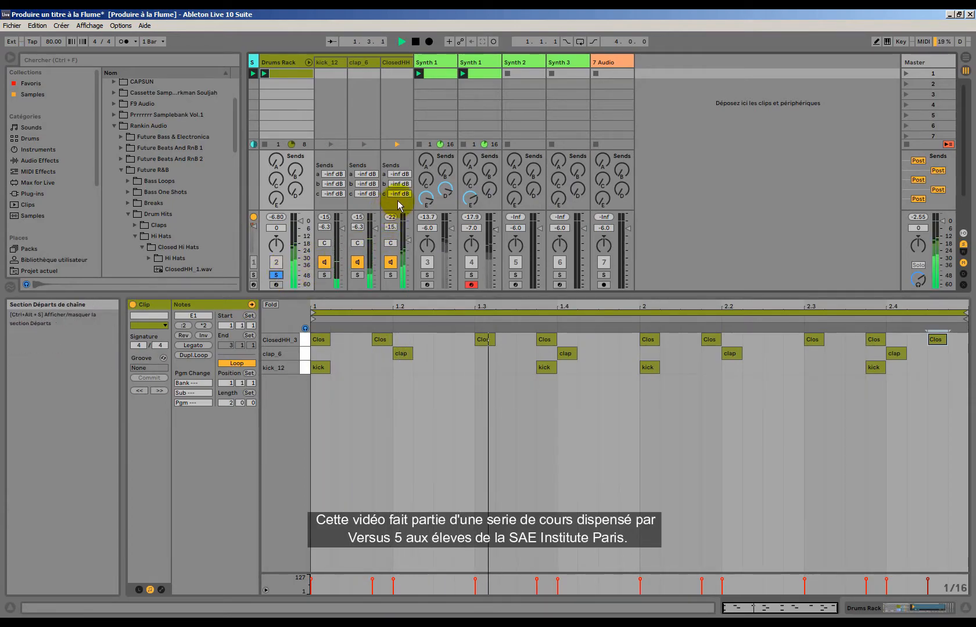
pyautogui.moveTo(400, 194); pyautogui.dragTo(400, 145)
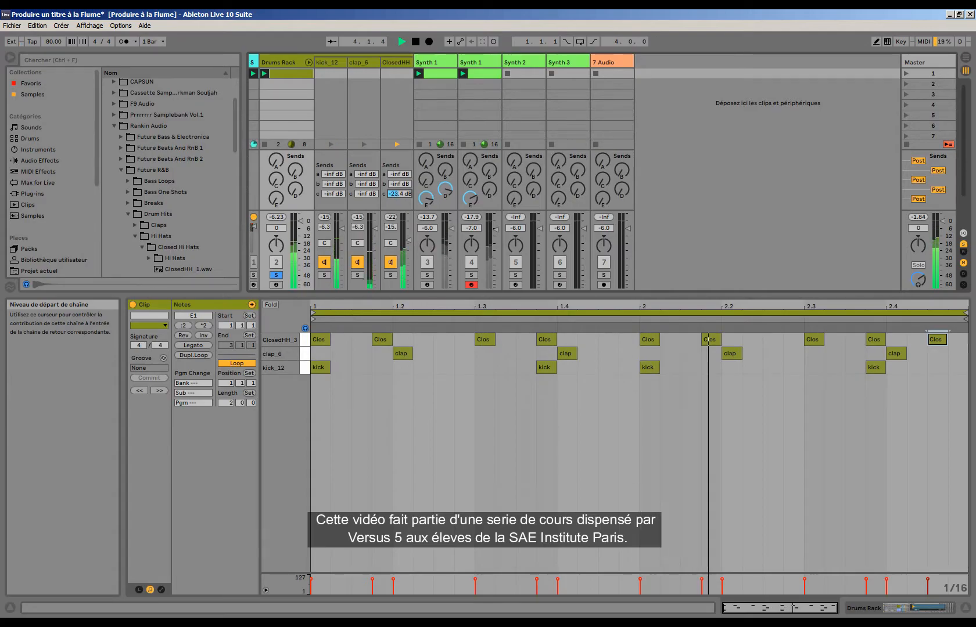
pyautogui.moveTo(401, 194); pyautogui.dragTo(401, 194)
pyautogui.press('space')
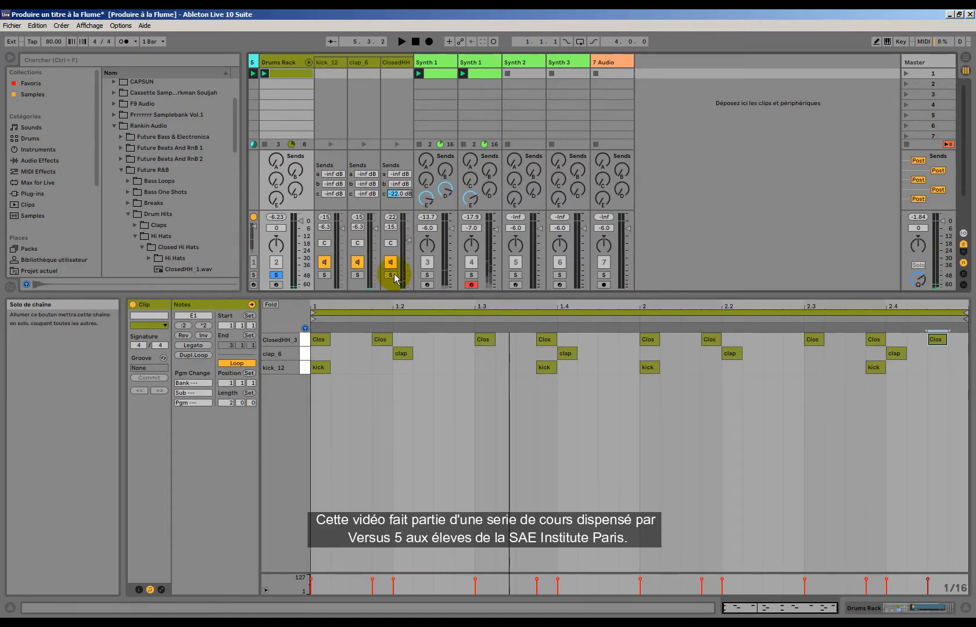
pyautogui.click(276, 275)
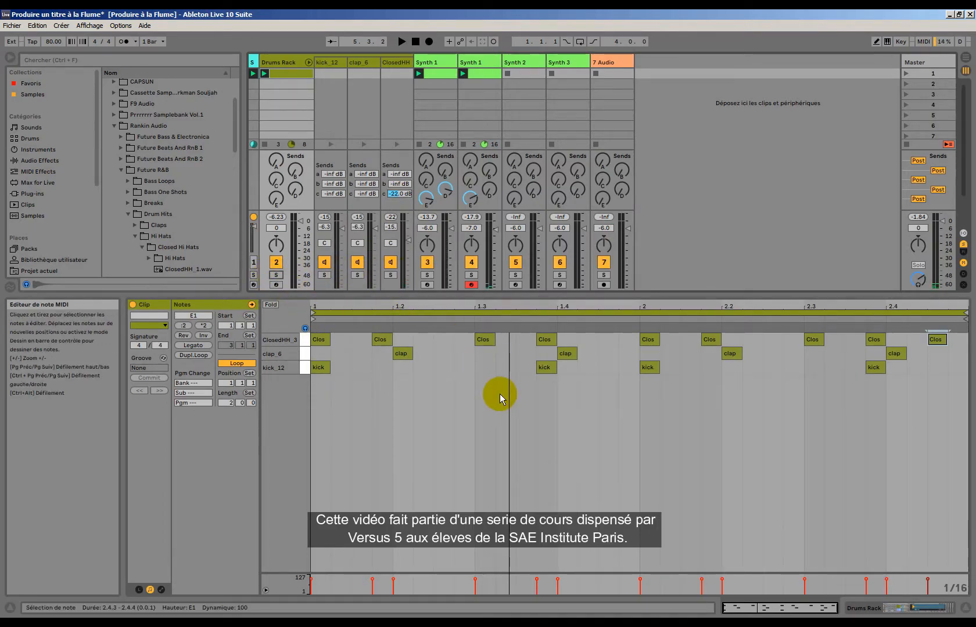
pyautogui.press('space')
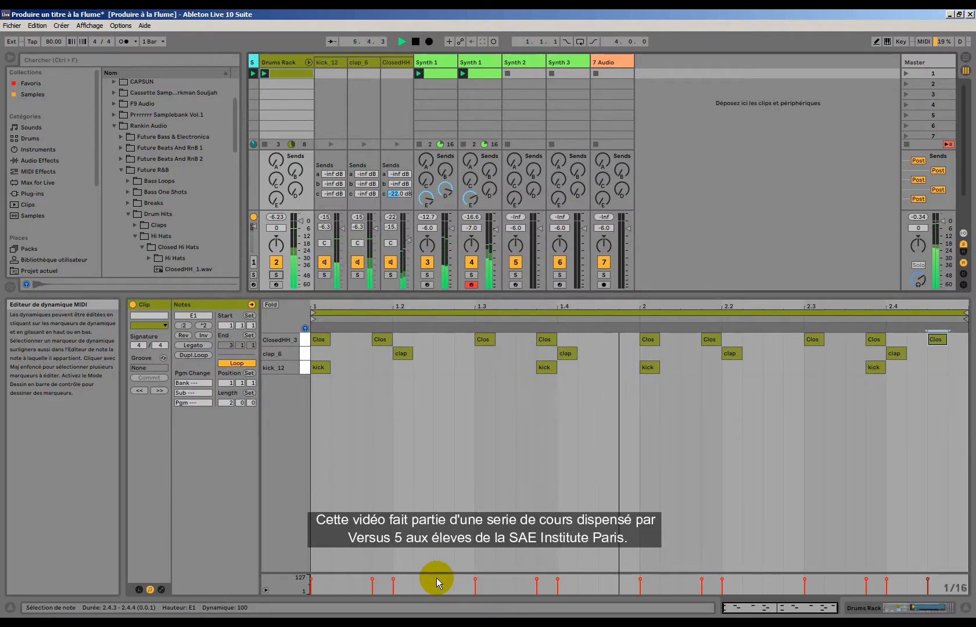
pyautogui.press('space')
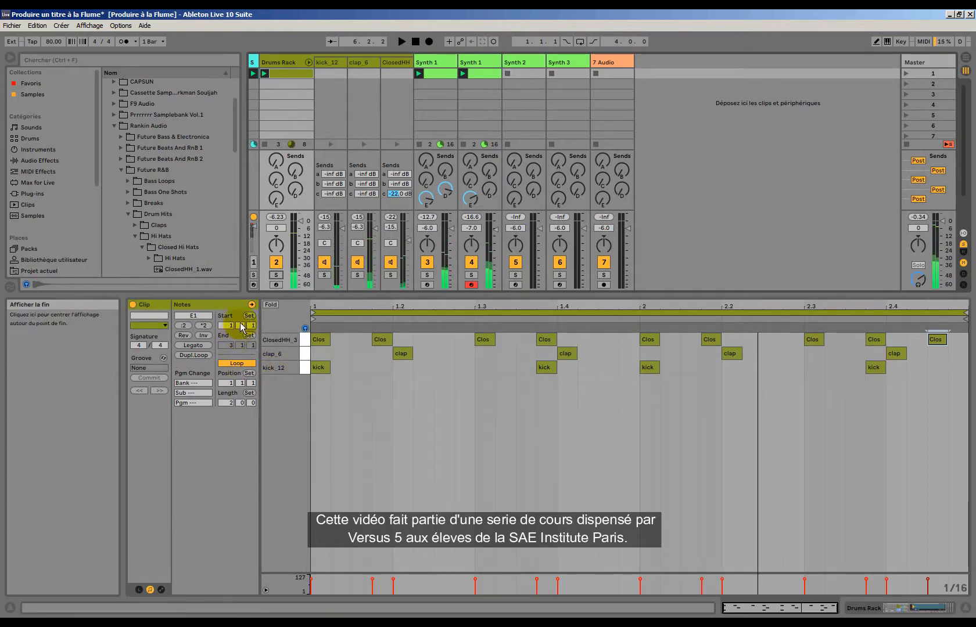
# Give the browser more room, collapse the closed hi-hat samples and open the Percussions folder in the Future R&B drum hits.
pyautogui.moveTo(303, 293); pyautogui.dragTo(294, 534)
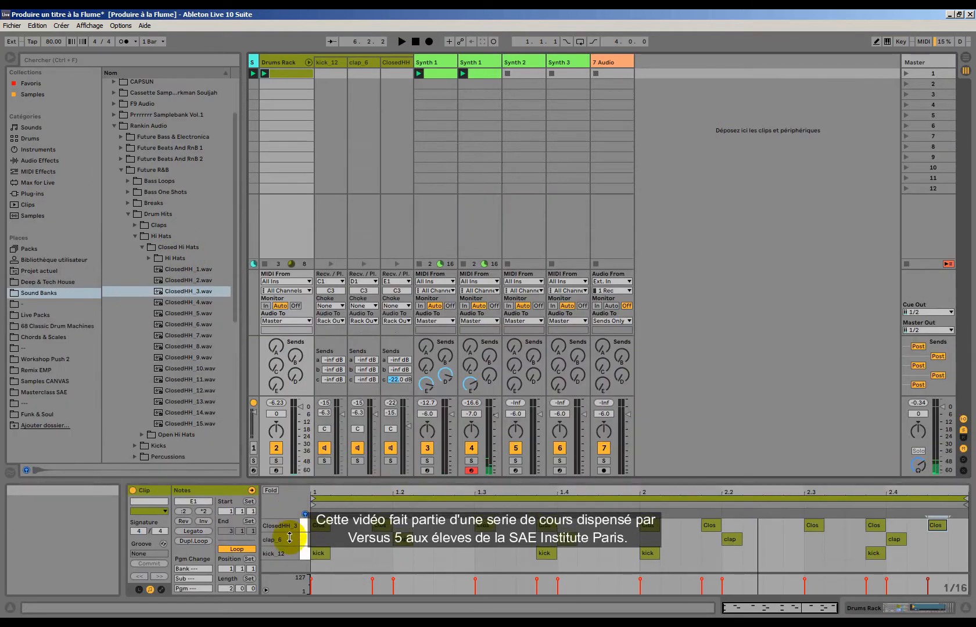
pyautogui.click(149, 260)
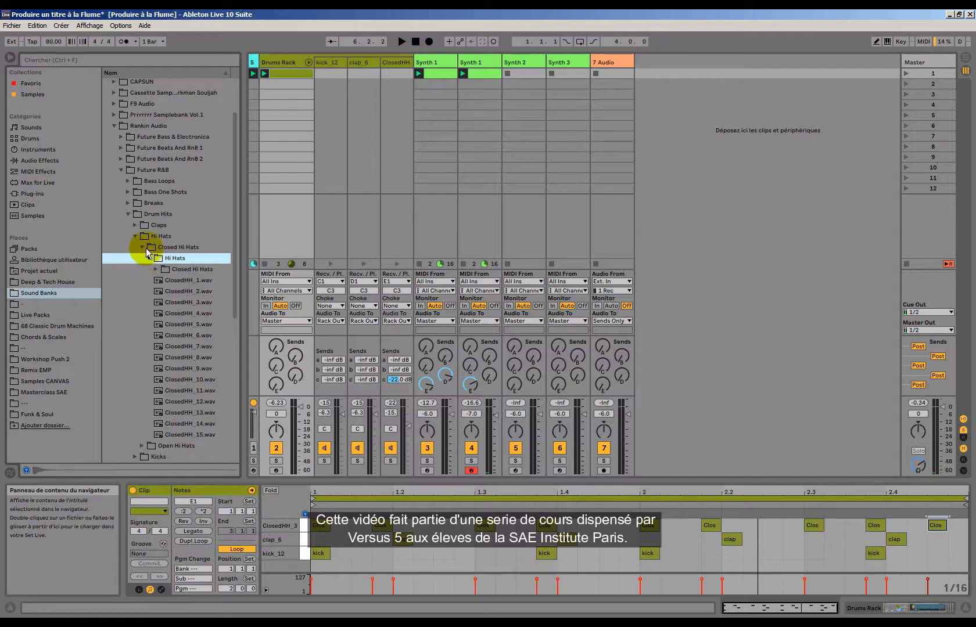
pyautogui.click(142, 248)
pyautogui.click(133, 280)
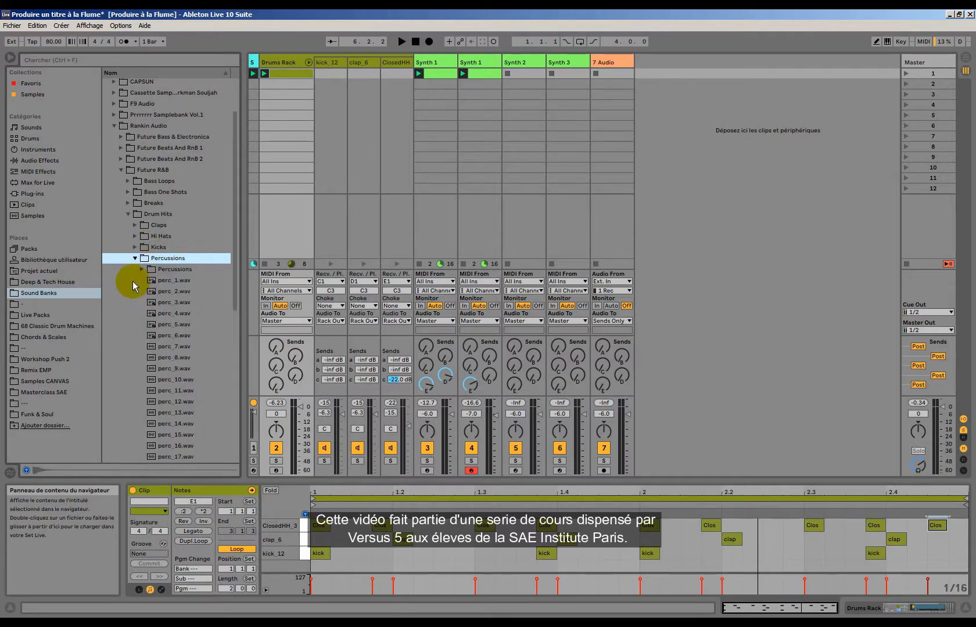
# Audition the percussion samples perc_2.wav through perc_7.wav.
pyautogui.click(171, 291)
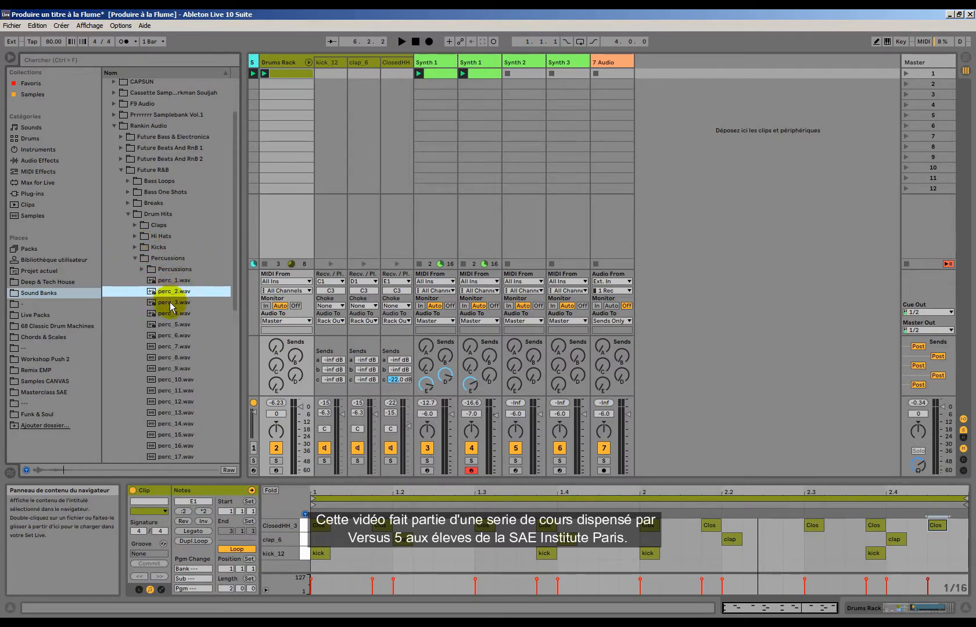
pyautogui.click(170, 303)
pyautogui.click(170, 314)
pyautogui.click(173, 301)
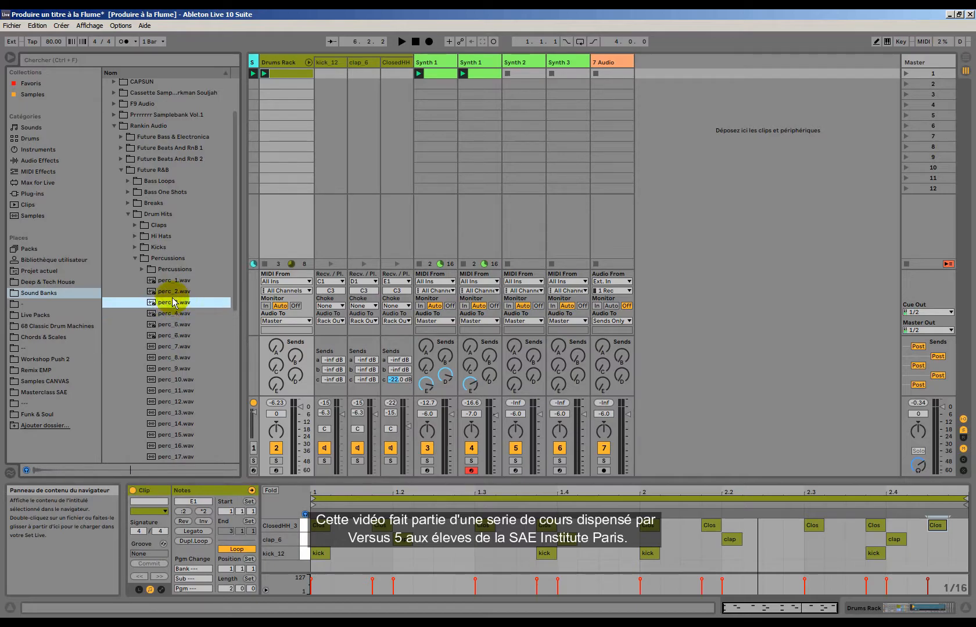
pyautogui.click(173, 293)
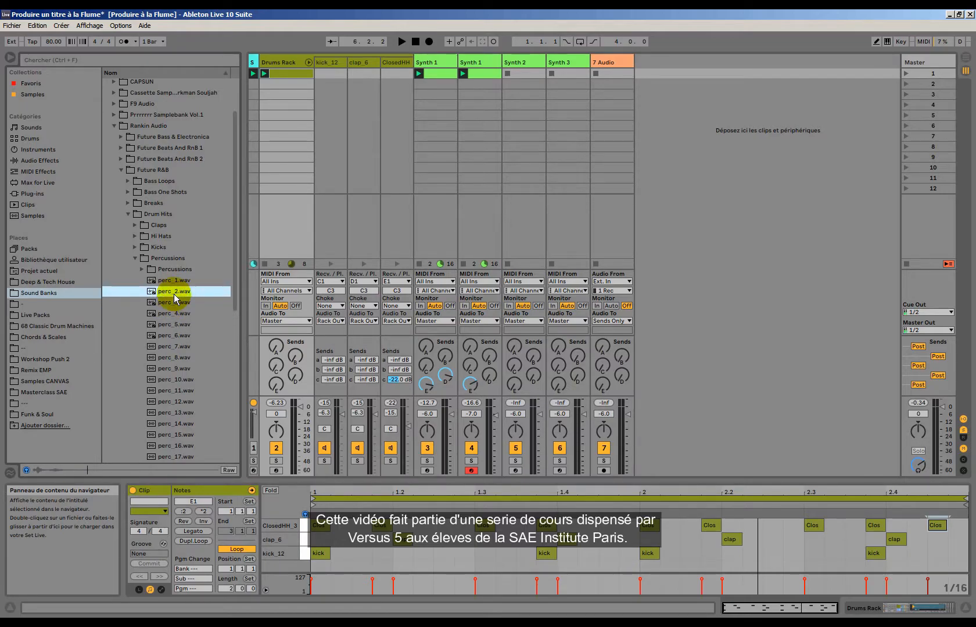
pyautogui.click(173, 324)
pyautogui.click(172, 337)
pyautogui.click(172, 347)
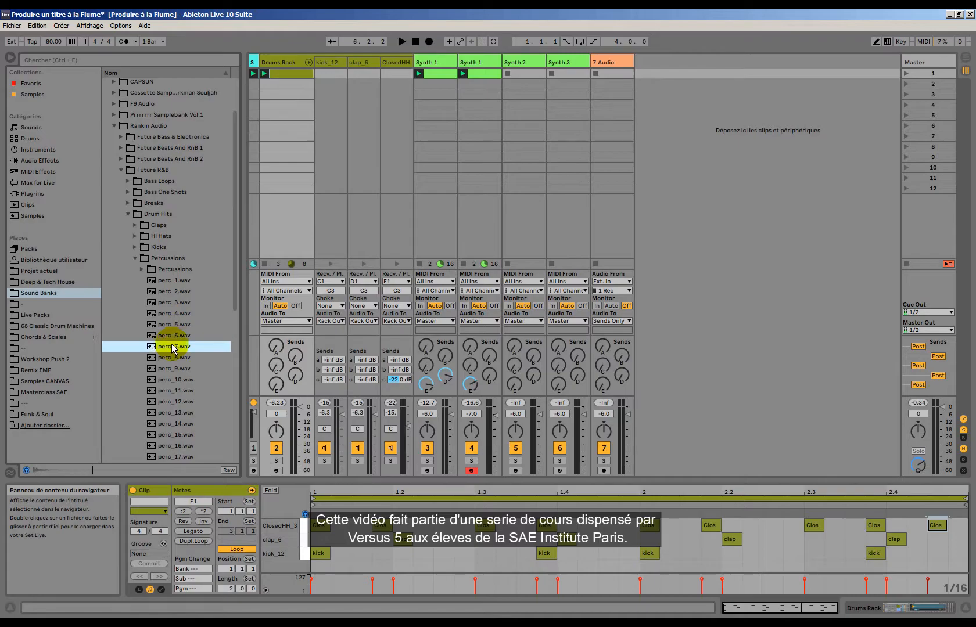
# Continue auditioning percussion samples up to perc_13.wav, comparing perc_10.wav, perc_11.wav and perc_12.wav.
pyautogui.scroll(-3, 182, 344)
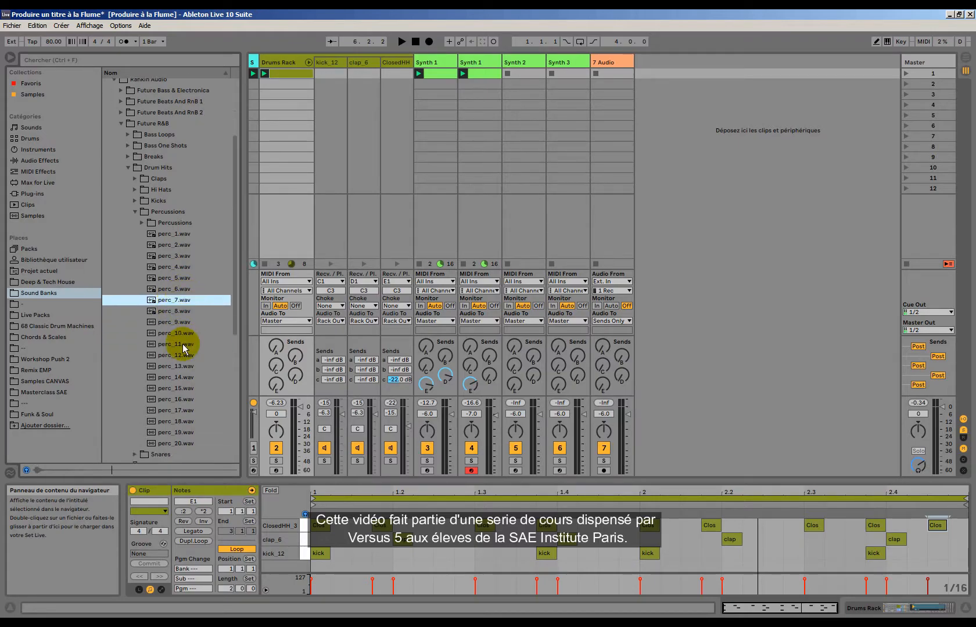
pyautogui.click(180, 314)
pyautogui.click(175, 288)
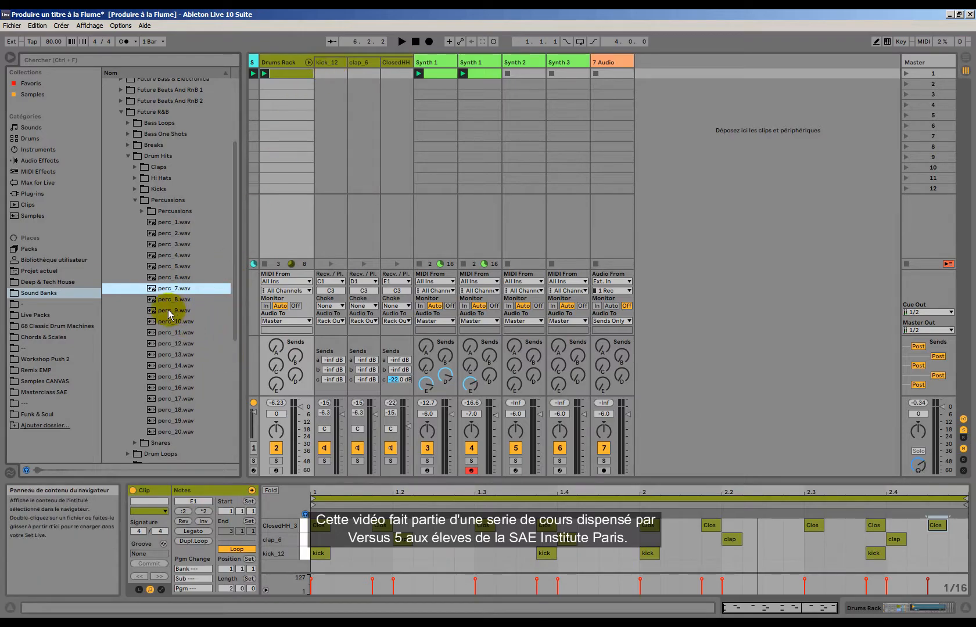
pyautogui.click(169, 313)
pyautogui.click(168, 322)
pyautogui.click(167, 332)
pyautogui.click(168, 347)
pyautogui.click(168, 332)
pyautogui.click(169, 323)
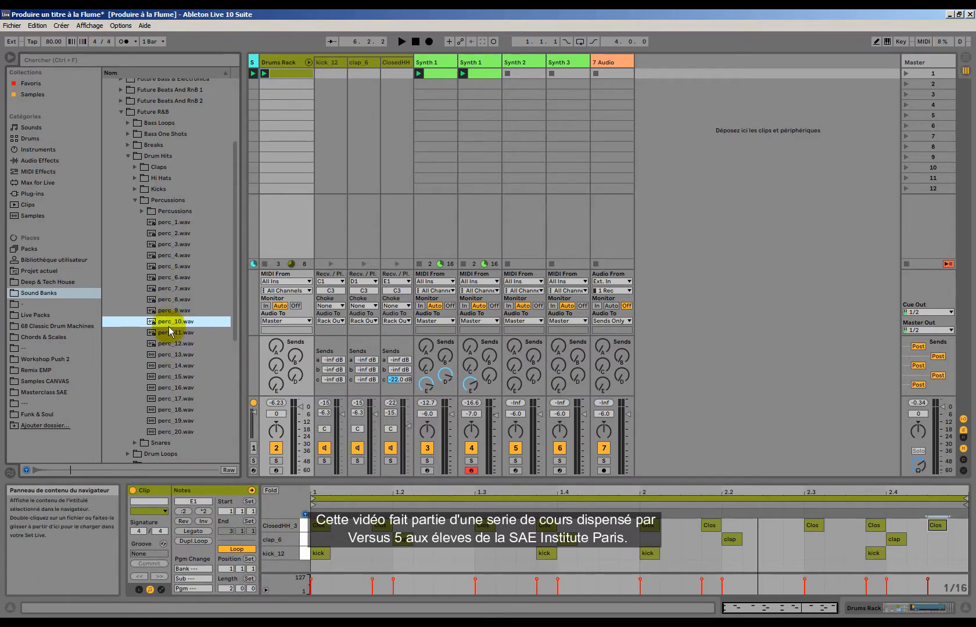
pyautogui.click(173, 344)
pyautogui.click(175, 355)
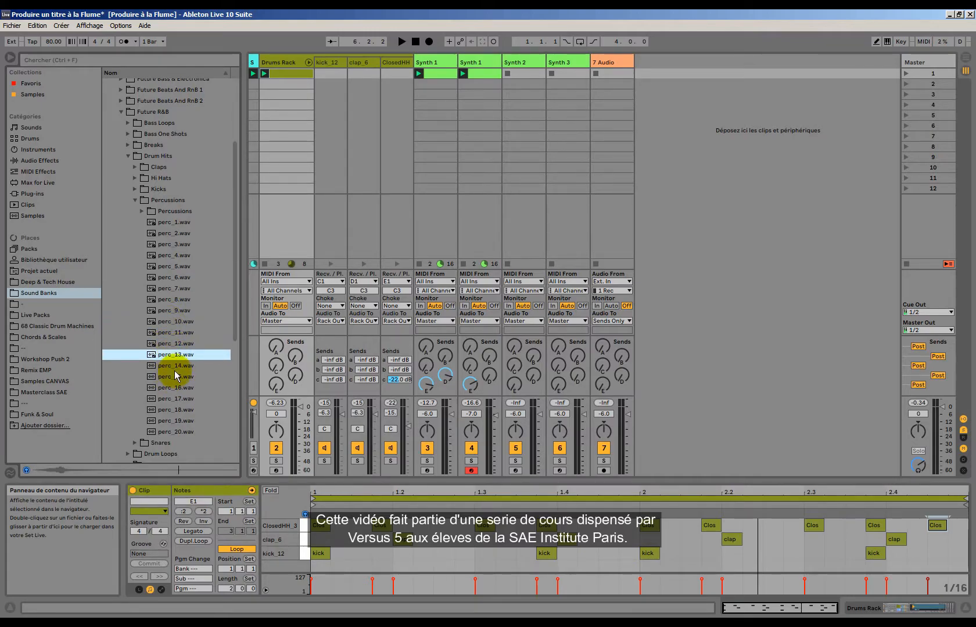
# Load perc_13.wav onto the Drum Rack's D#1 pad and lower its chain volume to about -10 dB.
pyautogui.click(285, 61)
pyautogui.click(174, 354)
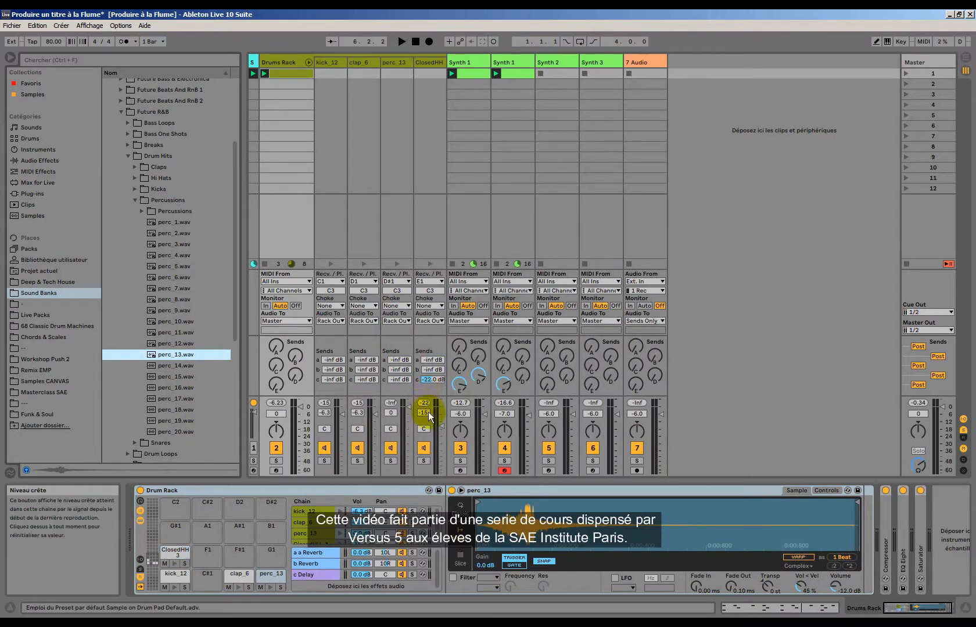
pyautogui.moveTo(406, 411); pyautogui.dragTo(409, 420)
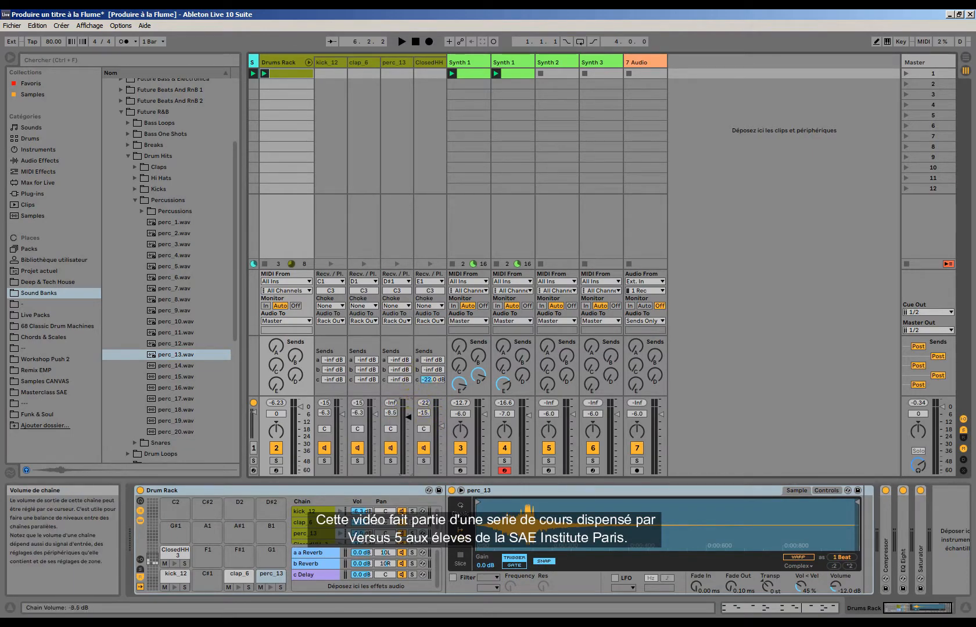
# Reopen the drum clip in an enlarged note editor, add a perc_13 note at 2.3.2 and play the loop.
pyautogui.click(285, 73)
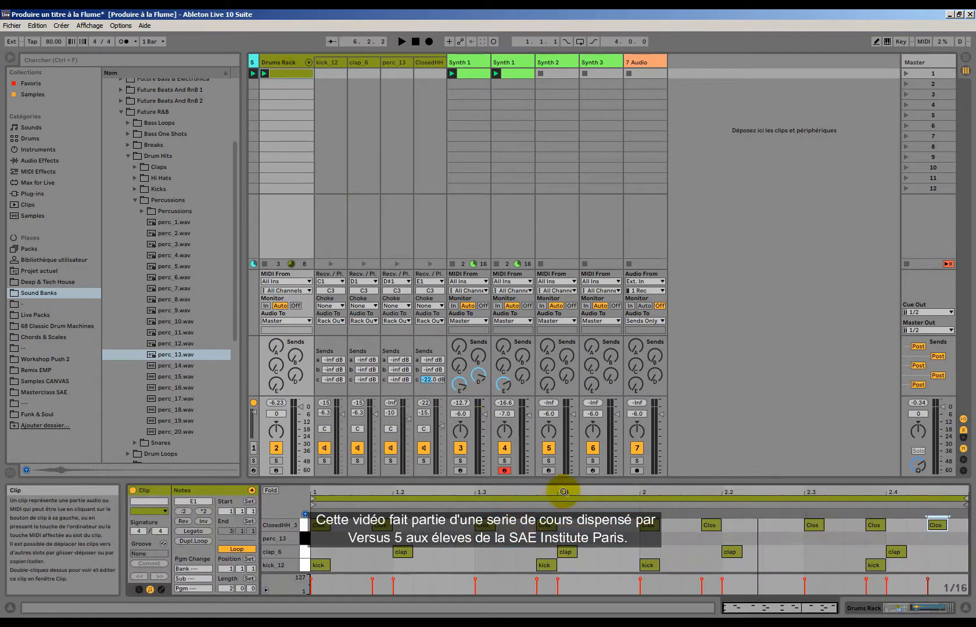
pyautogui.moveTo(610, 483); pyautogui.dragTo(612, 241)
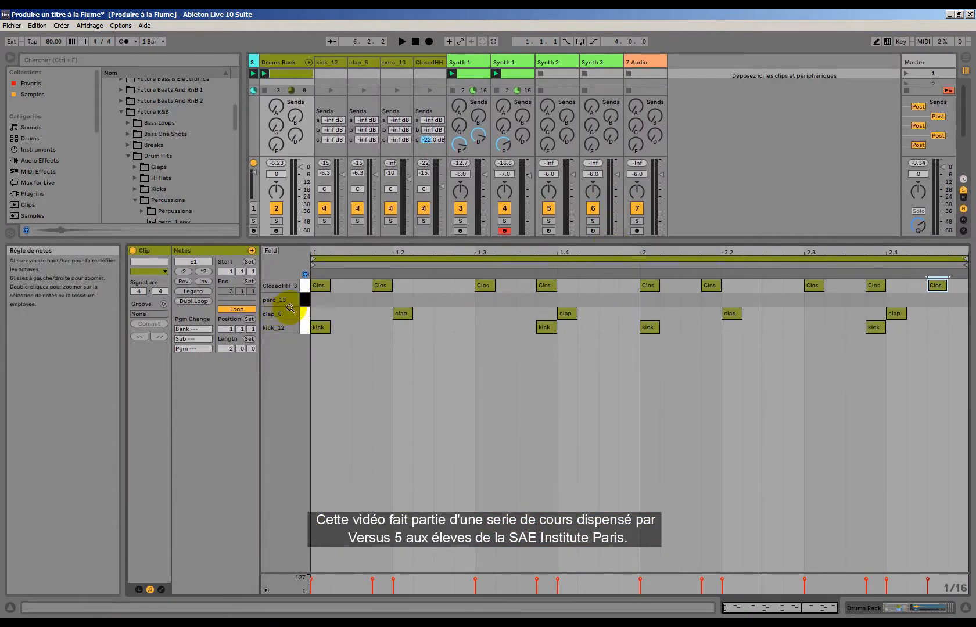
pyautogui.doubleClick(835, 300)
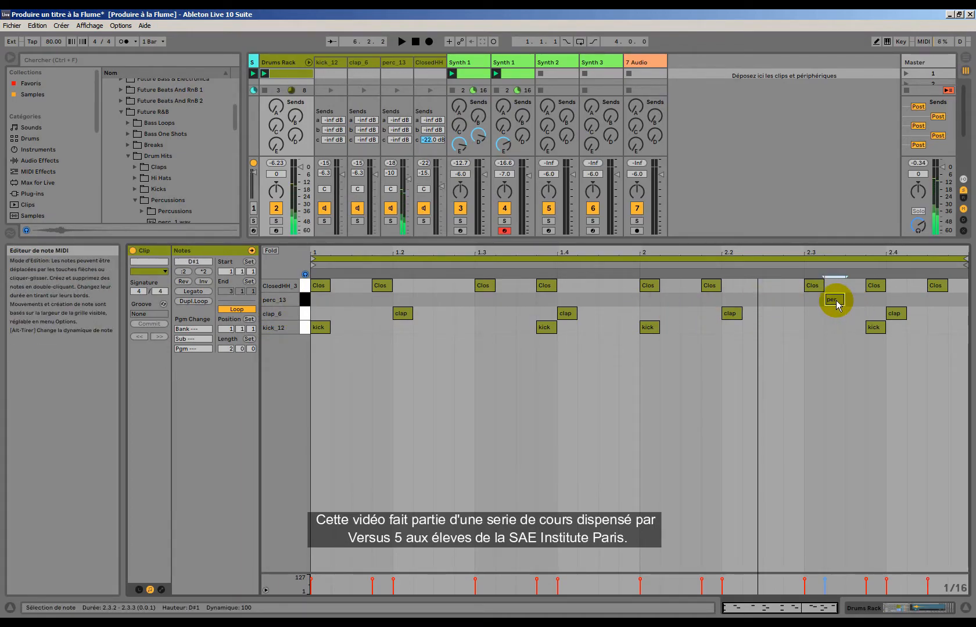
pyautogui.press('space')
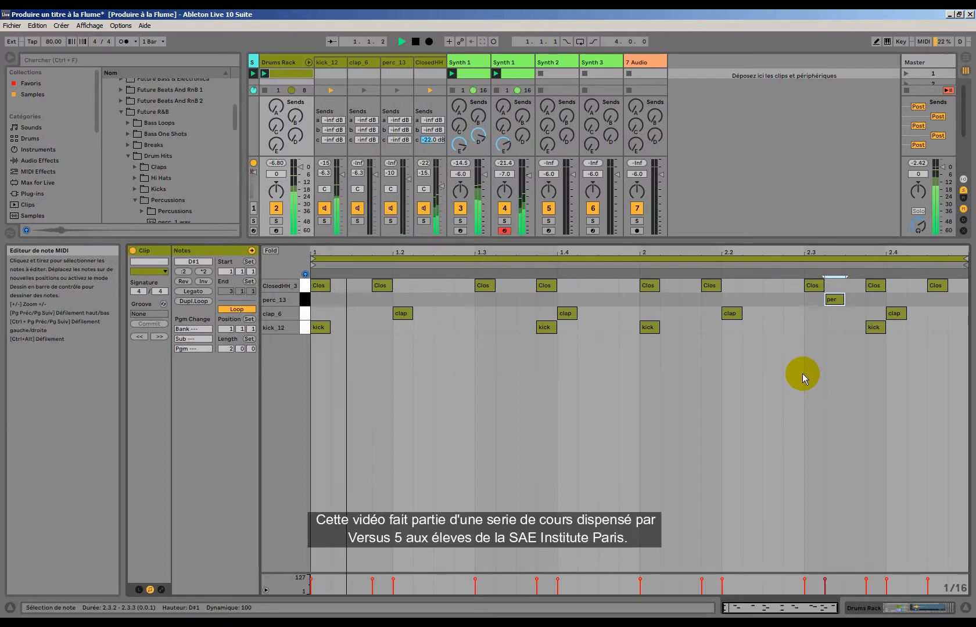
# Shift the perc_13 note half a sixteenth later while soloing the drums, and unsolo them.
pyautogui.click(275, 221)
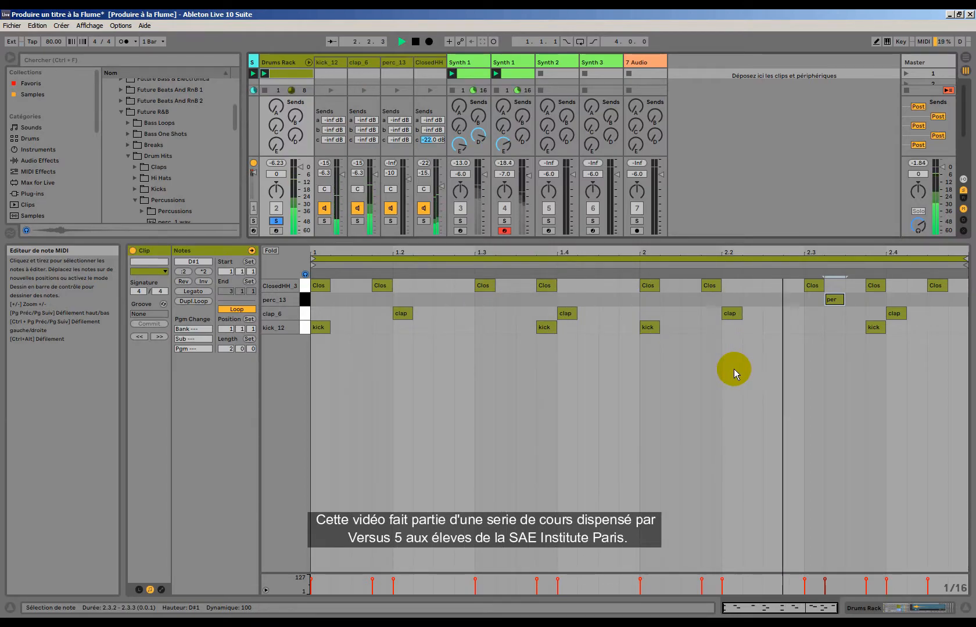
pyautogui.moveTo(834, 300); pyautogui.dragTo(845, 305)
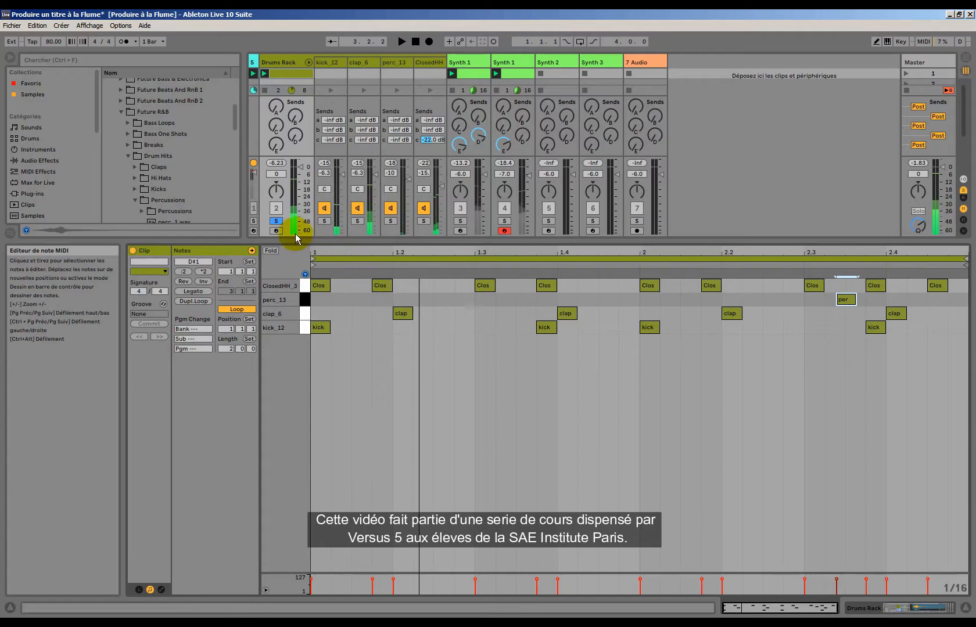
pyautogui.click(275, 221)
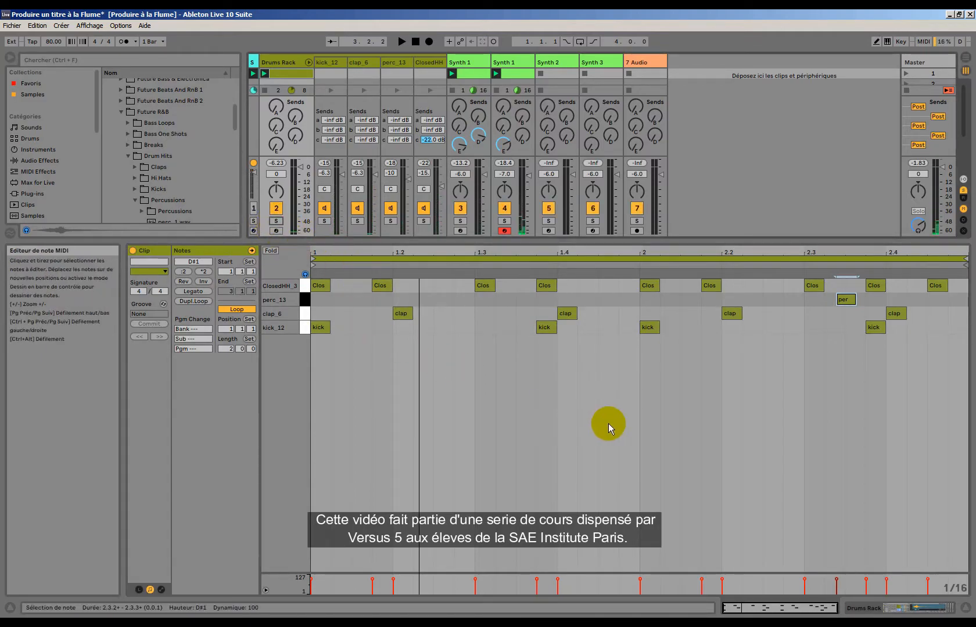
# Lower the perc_13 chain volume to about -16 dB against the full mix and show the Drum Rack device again.
pyautogui.press('space')
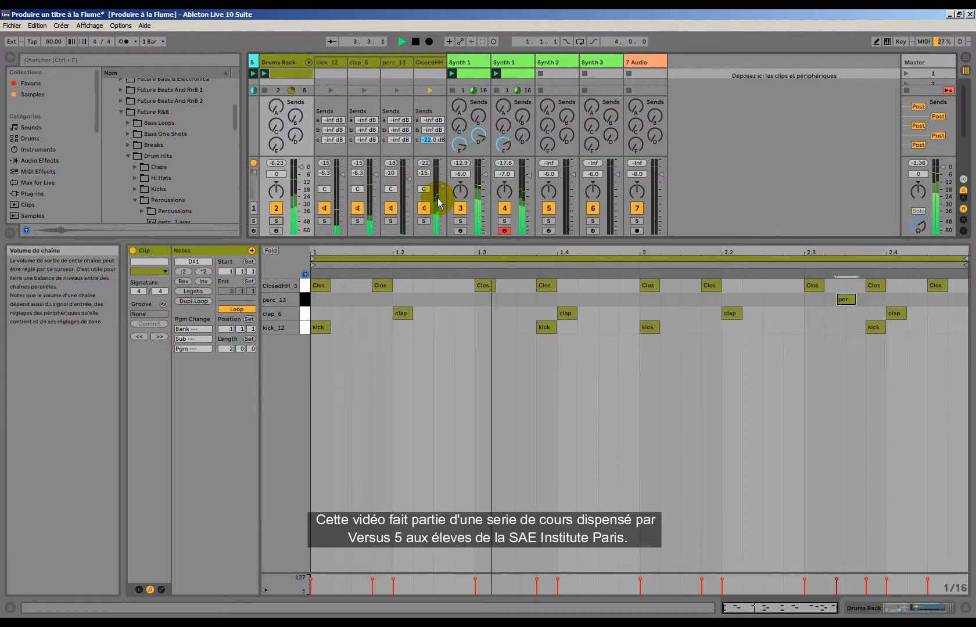
pyautogui.moveTo(410, 180); pyautogui.dragTo(409, 192)
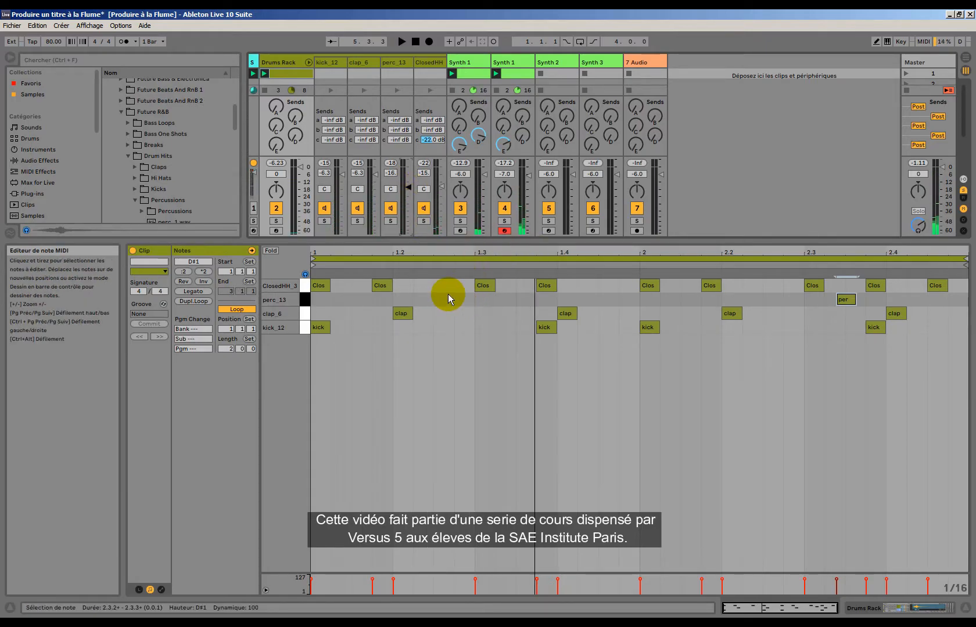
pyautogui.click(287, 59)
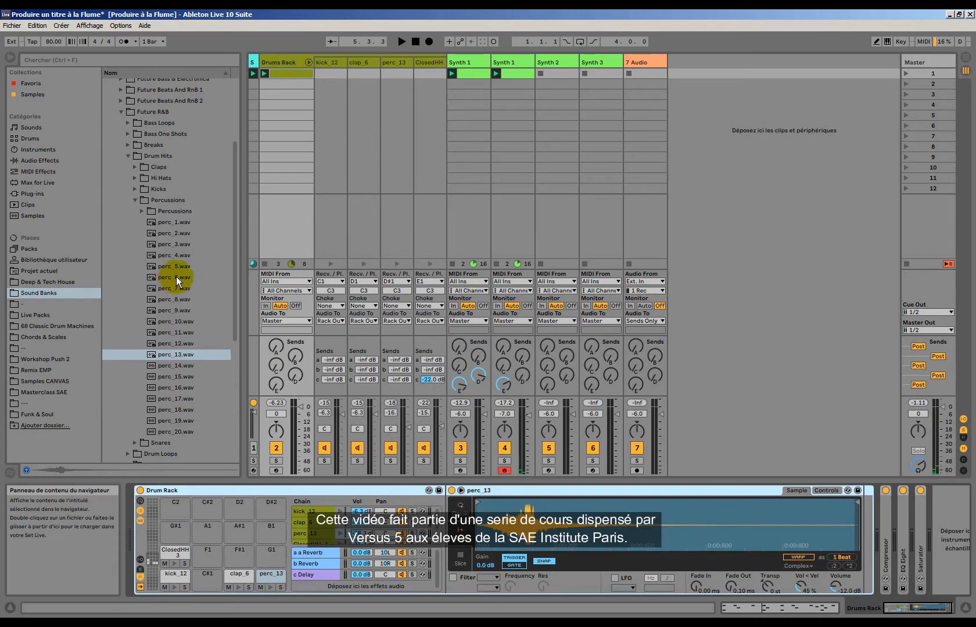
# Audition the Future R&B percussion samples and load perc_10.wav onto the Drum Rack's G#1 pad.
pyautogui.click(172, 301)
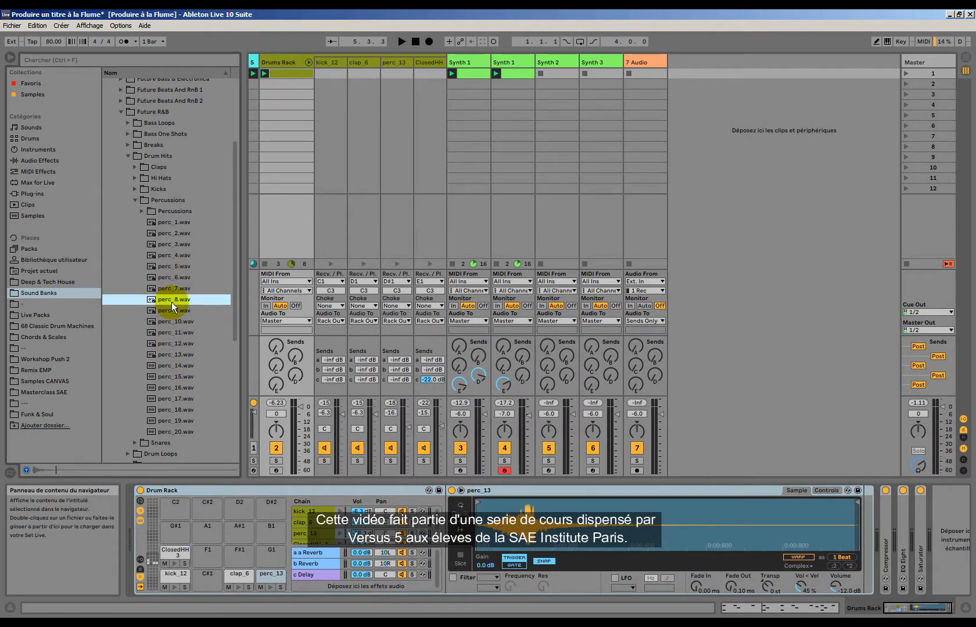
pyautogui.press('Up')
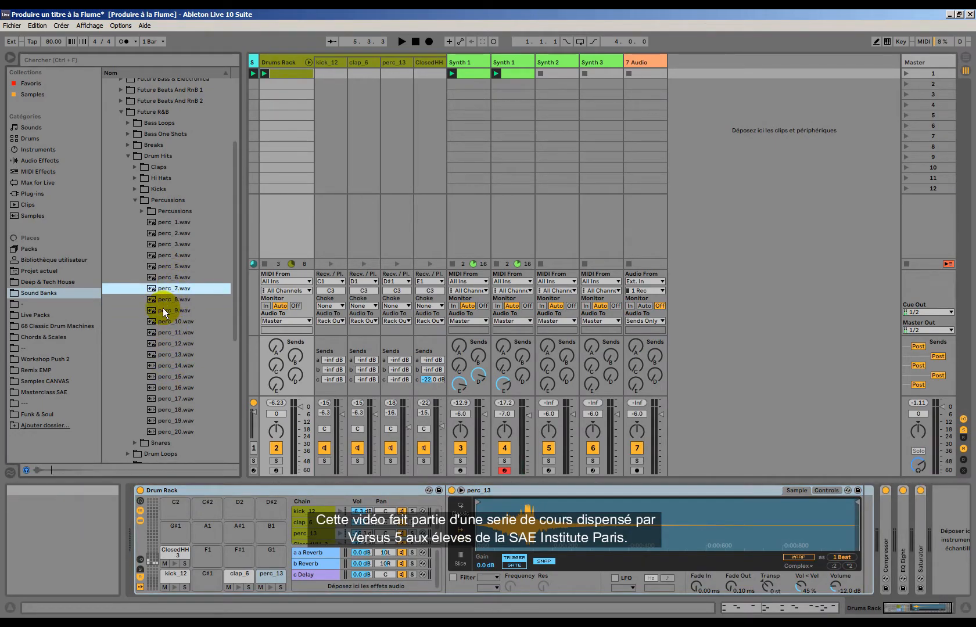
pyautogui.press('Up')
pyautogui.press('Up')
pyautogui.press('Up')
pyautogui.press('Down')
pyautogui.press('Down')
pyautogui.press('Down')
pyautogui.press('Down')
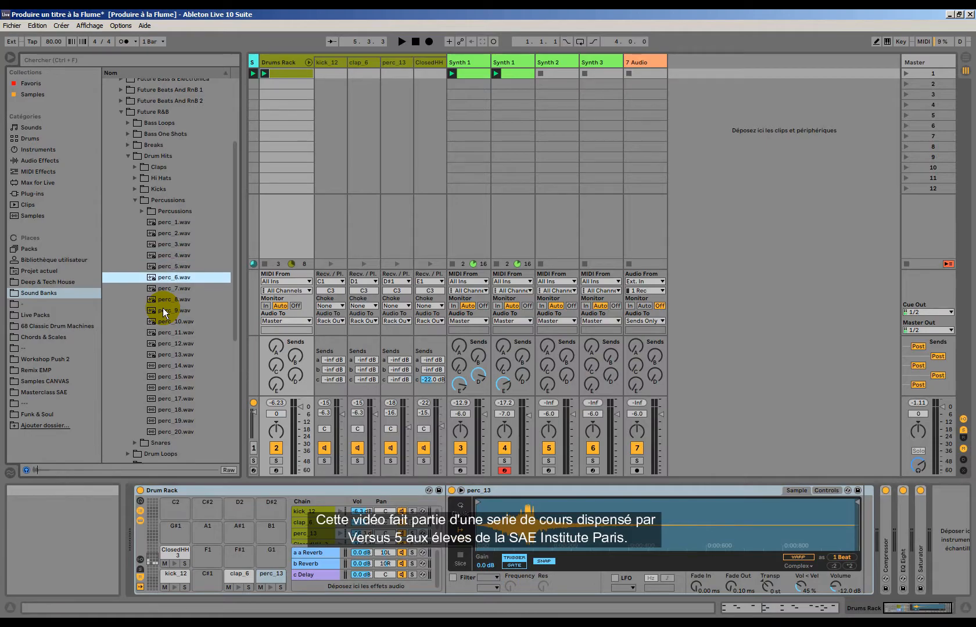
pyautogui.press('Down')
pyautogui.press('Down')
pyautogui.press('Down')
pyautogui.press('Up')
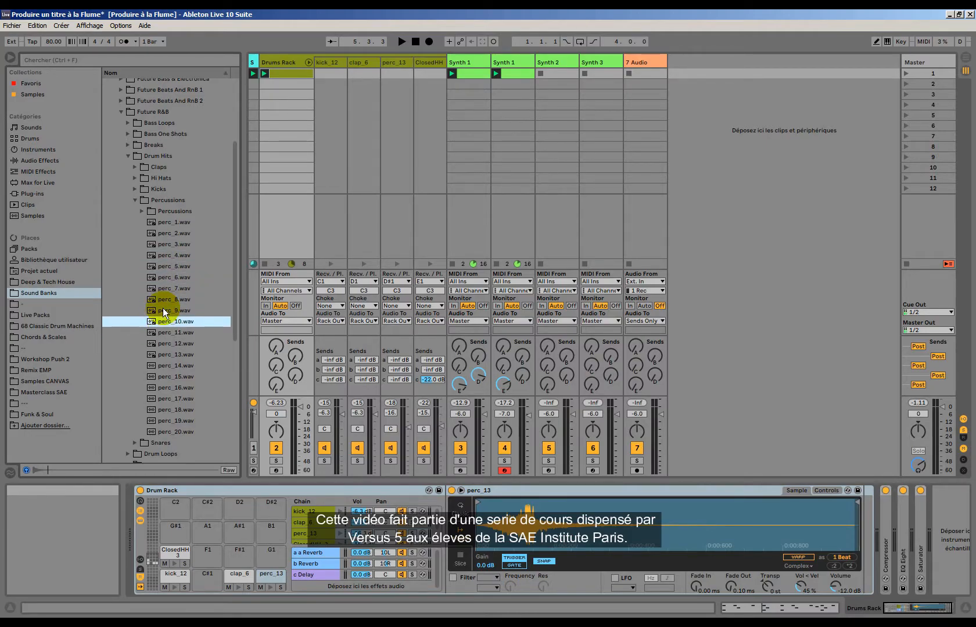
pyautogui.moveTo(178, 326); pyautogui.dragTo(175, 520)
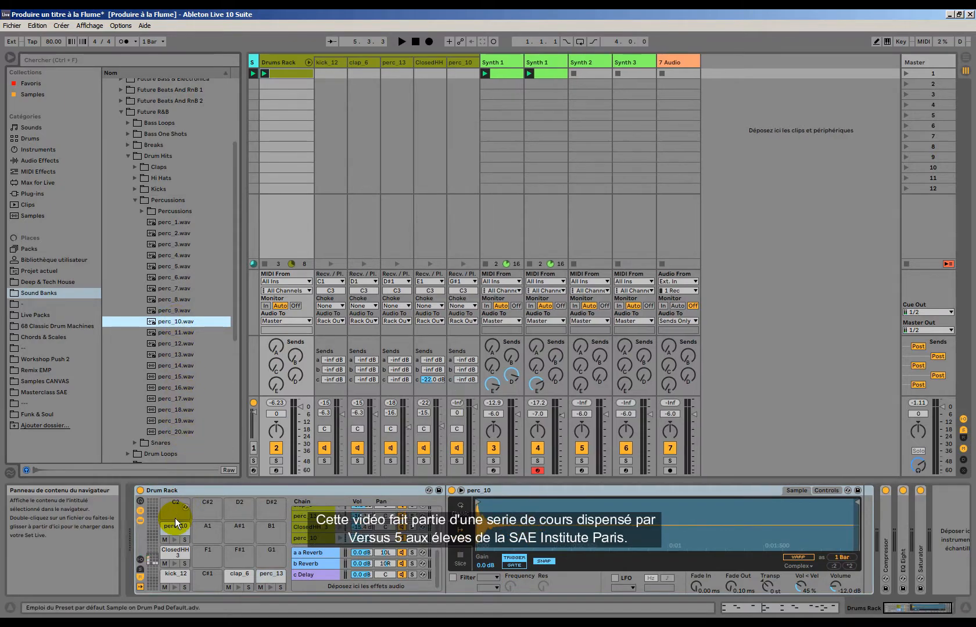
# Add a perc_10 note at 1.2.3 in the drum clip, lower its chain volume to -15 dB and play the loop briefly.
pyautogui.doubleClick(293, 72)
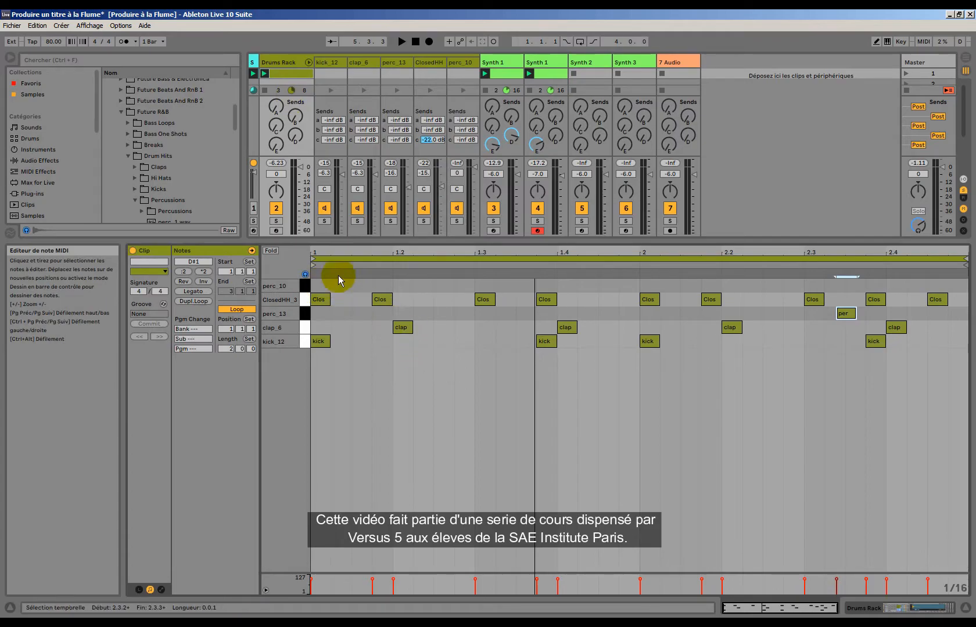
pyautogui.moveTo(478, 165); pyautogui.dragTo(475, 178)
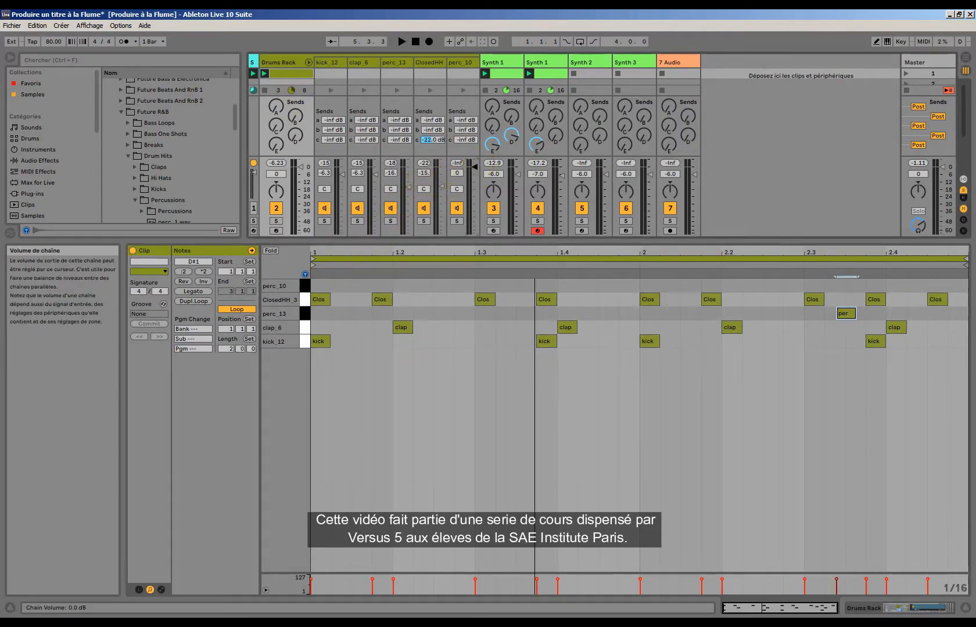
pyautogui.doubleClick(444, 285)
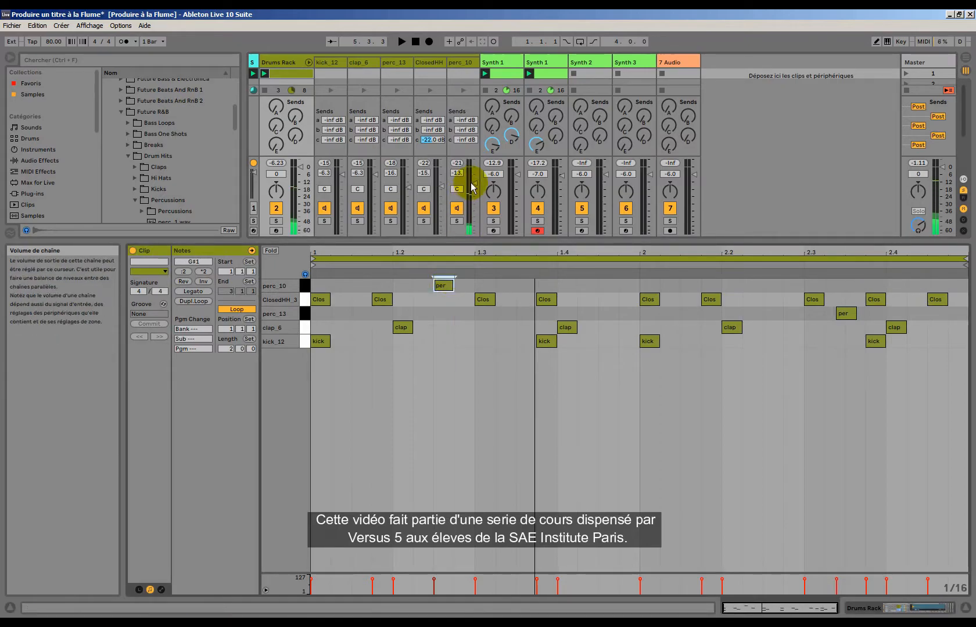
pyautogui.click(473, 187)
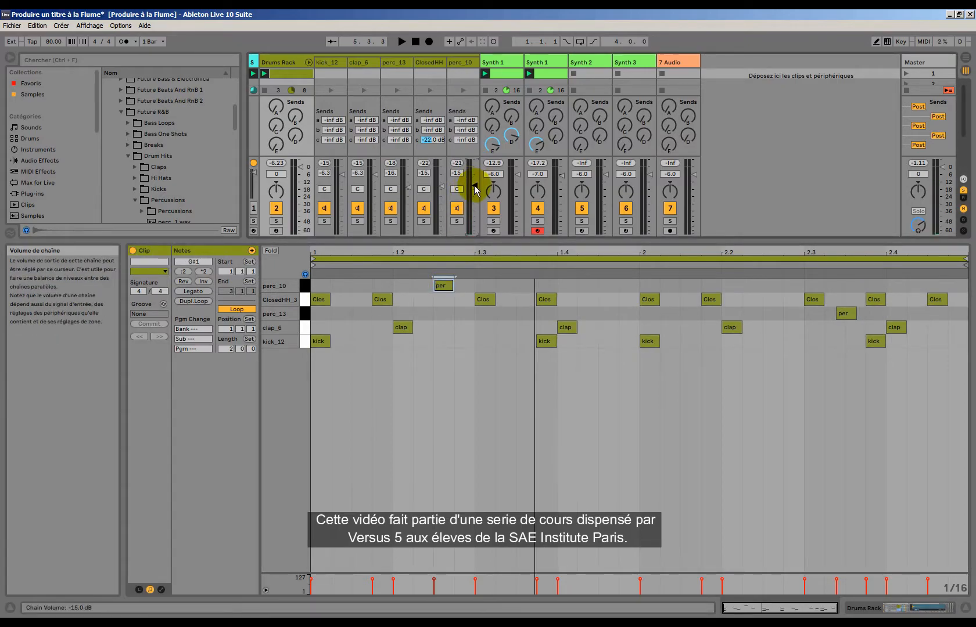
pyautogui.press('space')
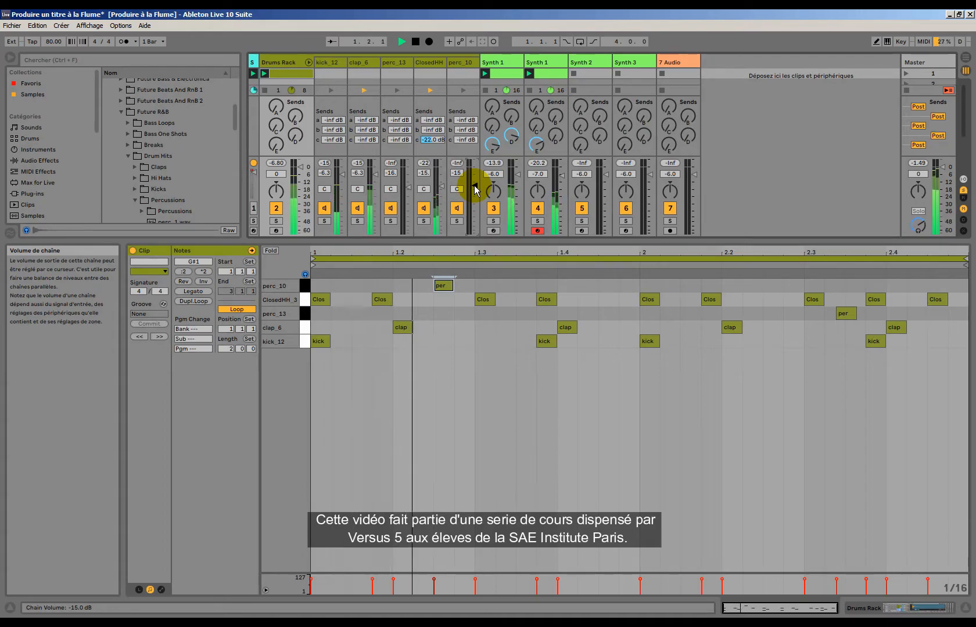
pyautogui.press('space')
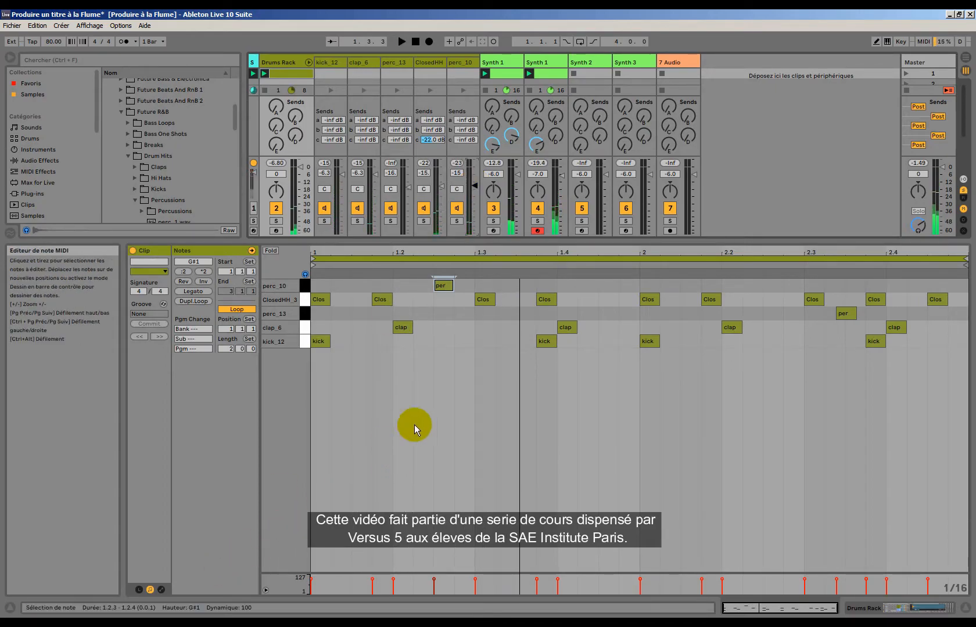
# Move the perc_10 note to 1.4.3 and play back the loop.
pyautogui.moveTo(443, 285); pyautogui.dragTo(607, 292)
pyautogui.press('space')
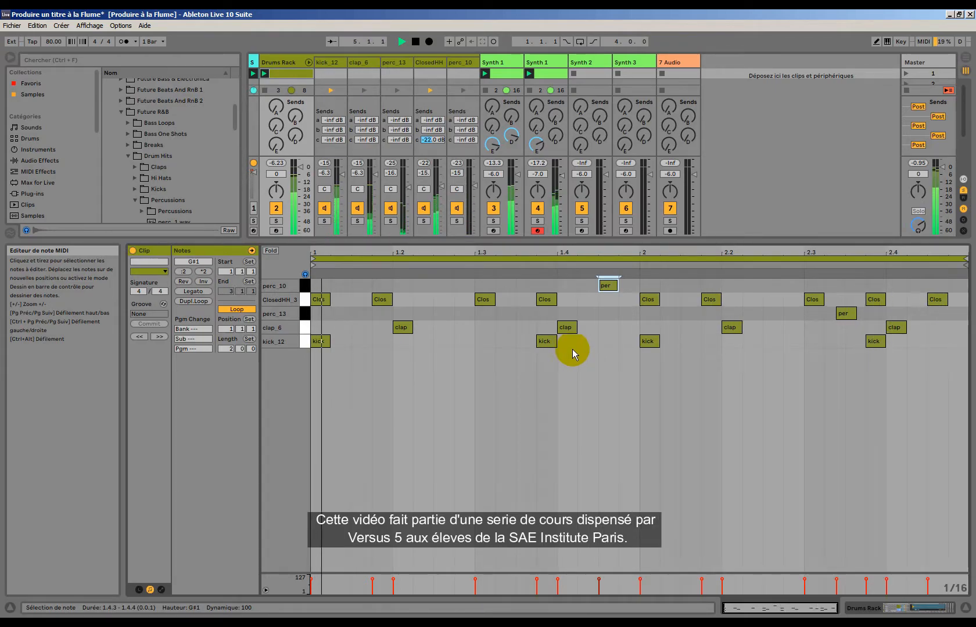
pyautogui.press('space')
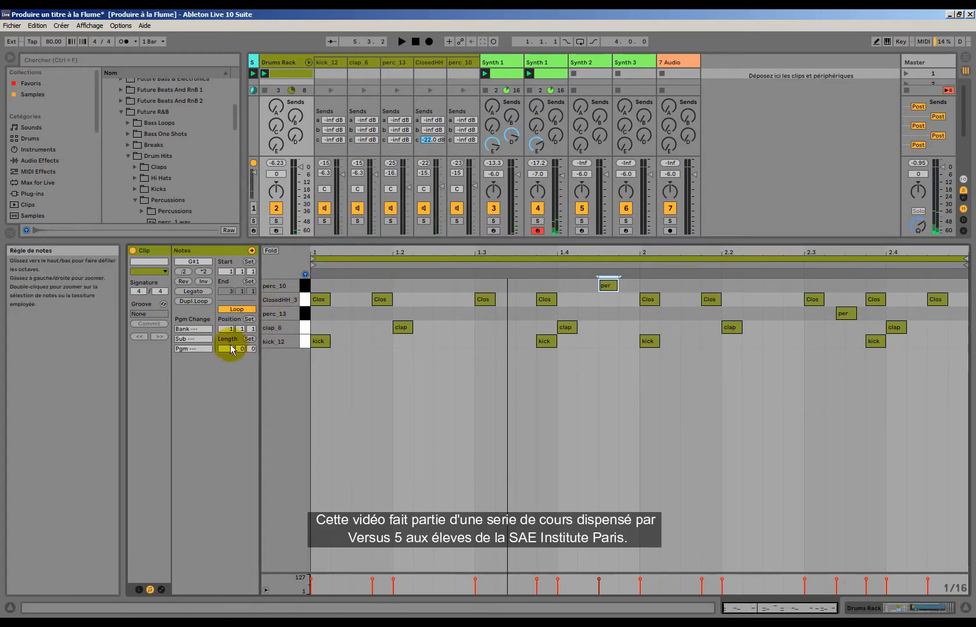
# Duplicate the drum loop to four bars, add clap_6 notes at 4.3.3 and 4.2.4, and play it back.
pyautogui.click(183, 301)
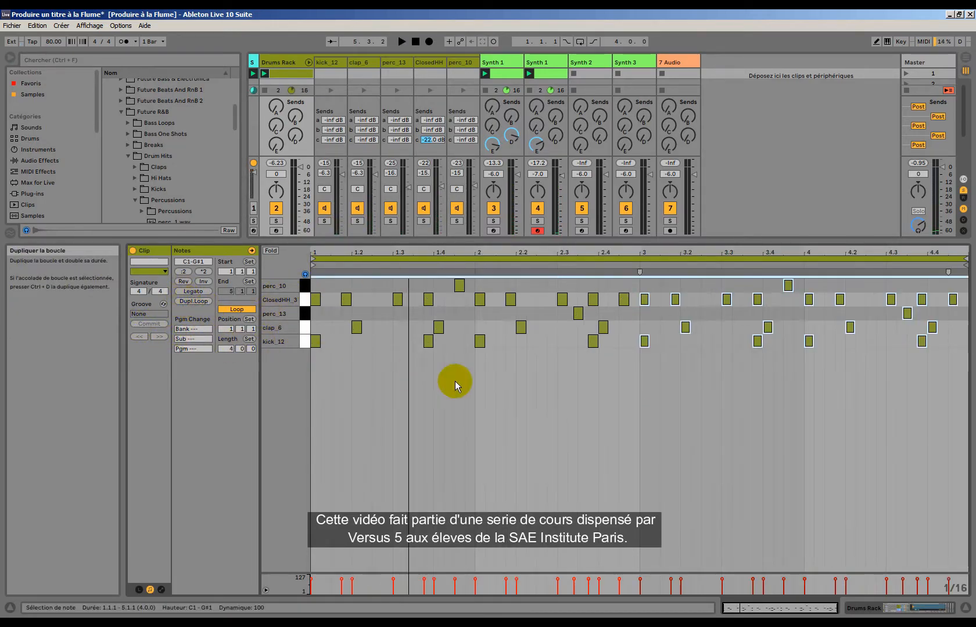
pyautogui.click(912, 347)
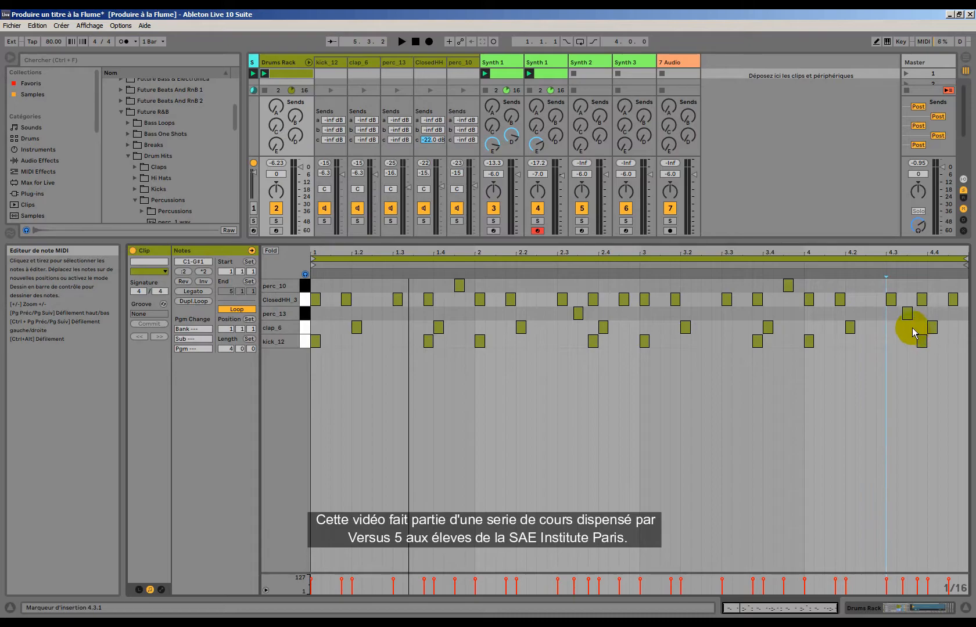
pyautogui.doubleClick(910, 327)
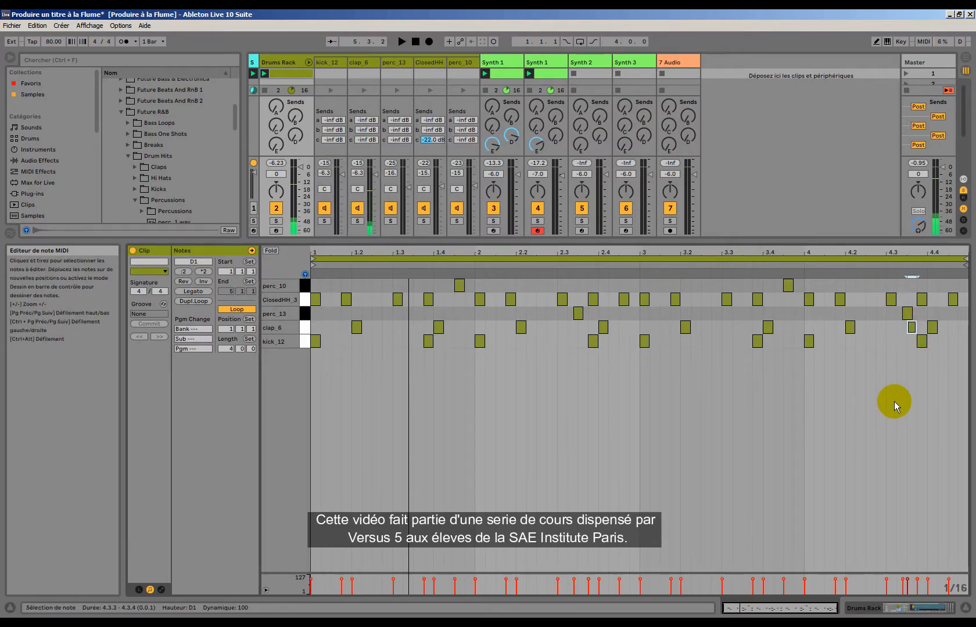
pyautogui.doubleClick(881, 327)
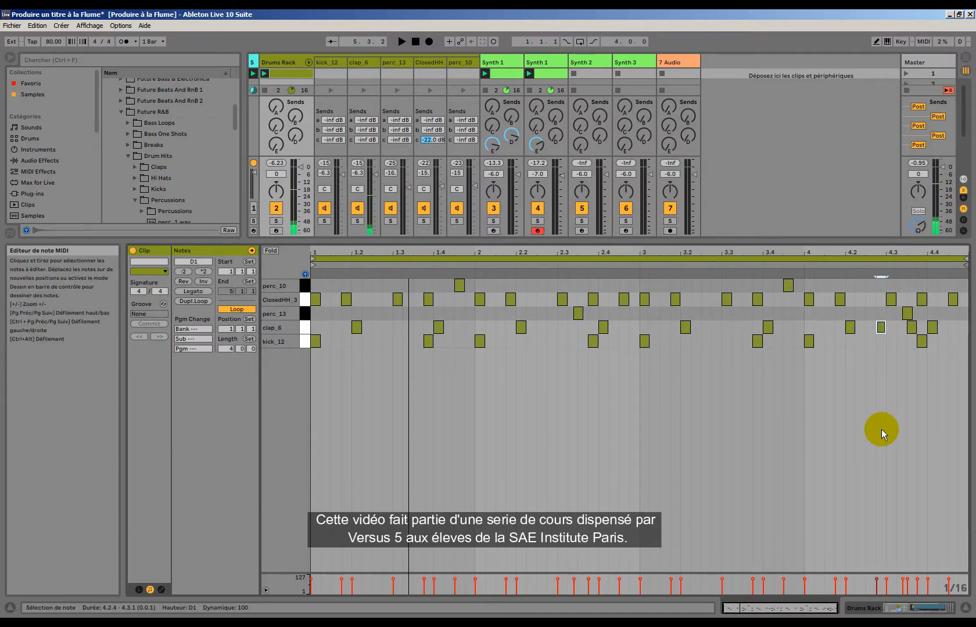
pyautogui.press('space')
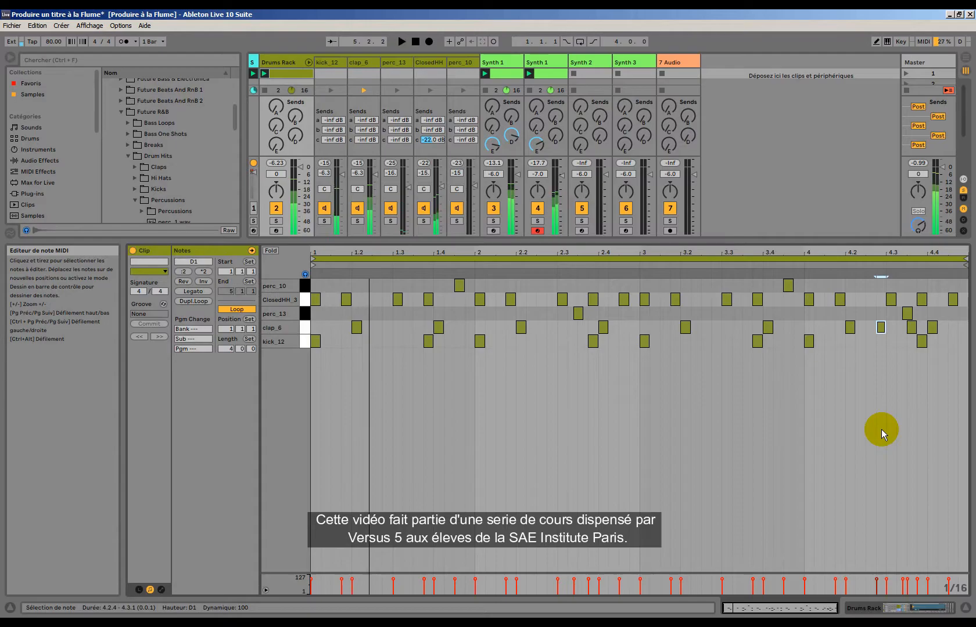
# Shift the added clap_6 notes from 4.2.4 to 4.3.1 and from 4.3.3 to 4.4.4, playing the loop after each change.
pyautogui.click(869, 343)
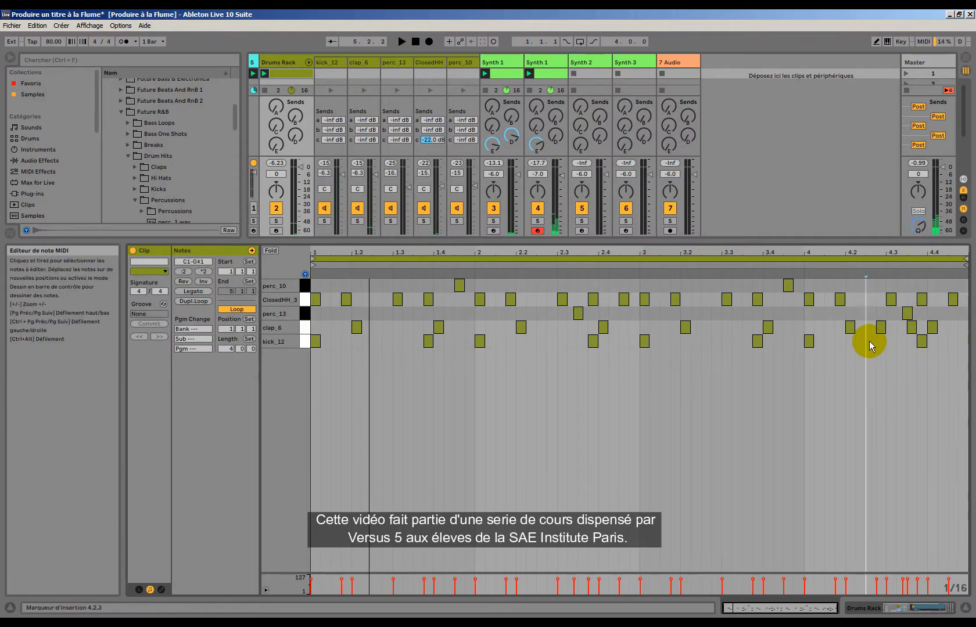
pyautogui.moveTo(880, 327); pyautogui.dragTo(888, 331)
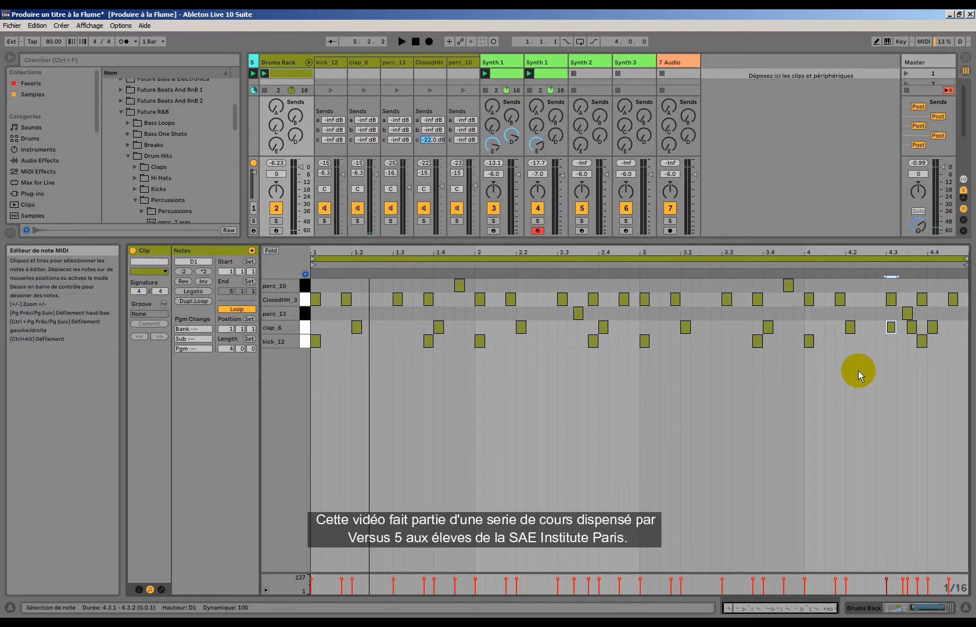
pyautogui.press('space')
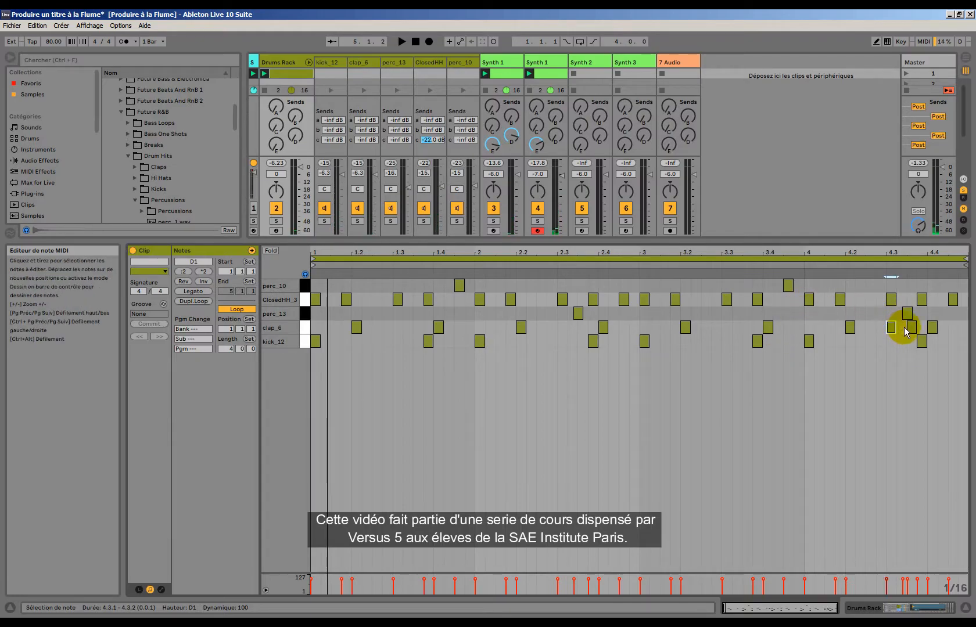
pyautogui.moveTo(911, 329); pyautogui.dragTo(964, 329)
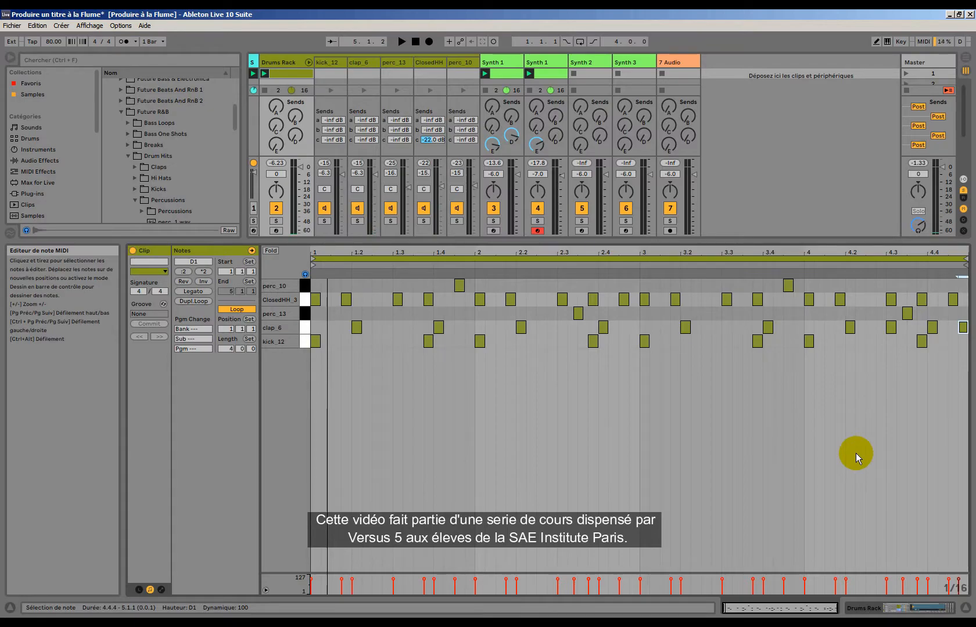
pyautogui.press('space')
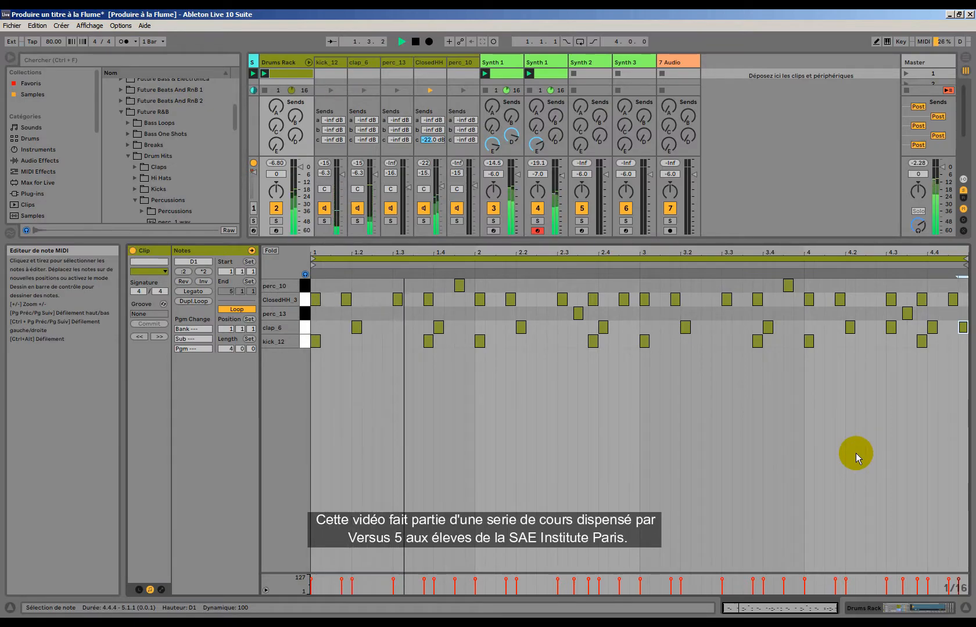
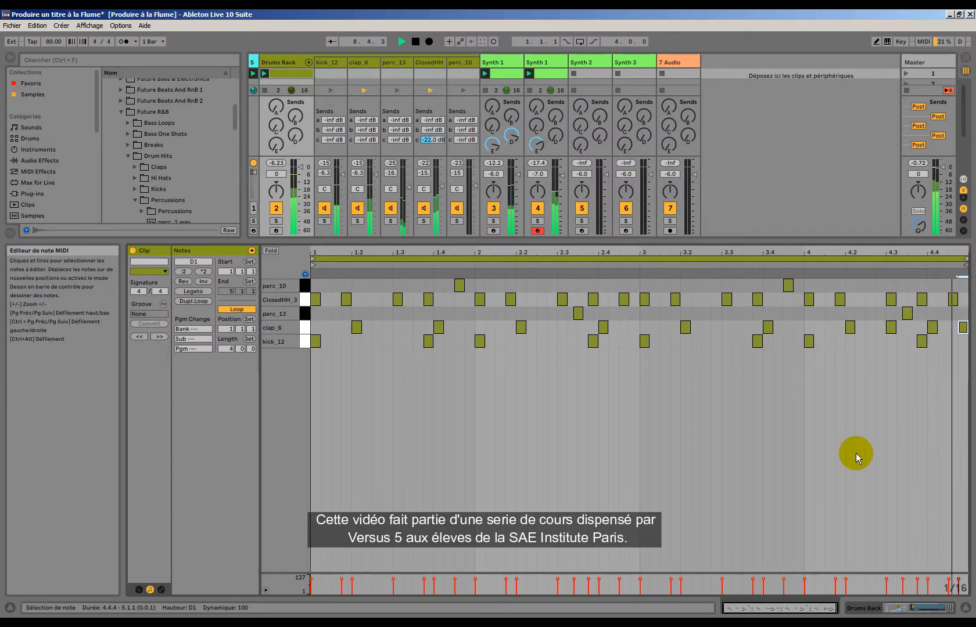
pyautogui.press('space')
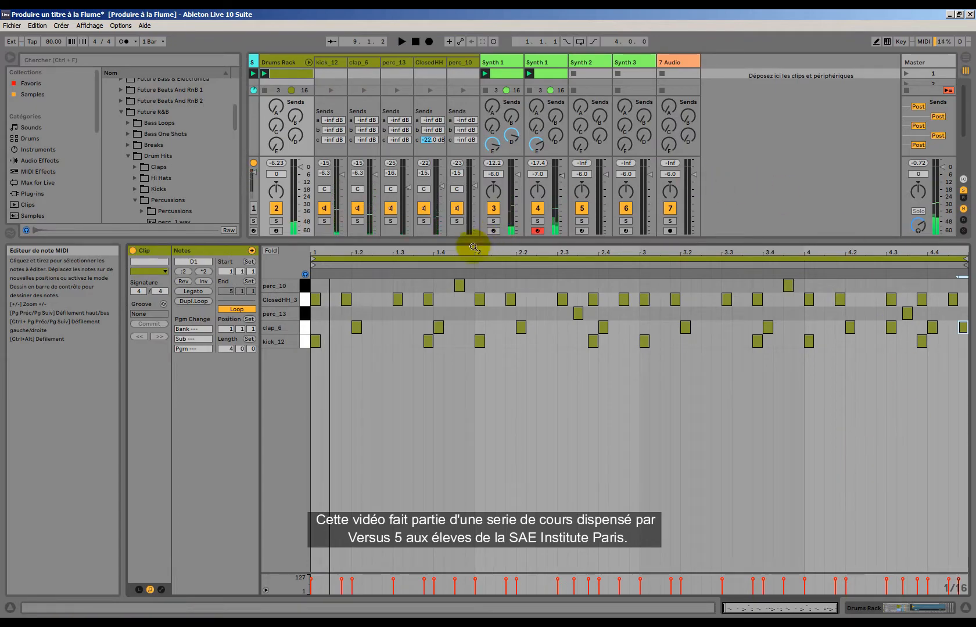
# Shrink the note editor and audition the closed hi-hat samples in the Future R&B Drum Hits folder.
pyautogui.moveTo(428, 240); pyautogui.dragTo(405, 486)
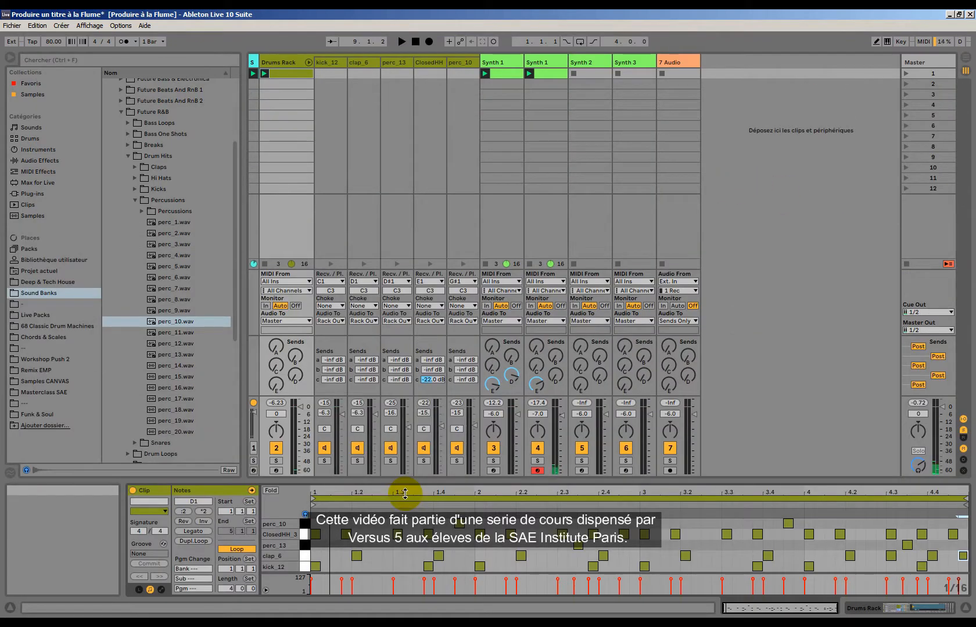
pyautogui.click(134, 200)
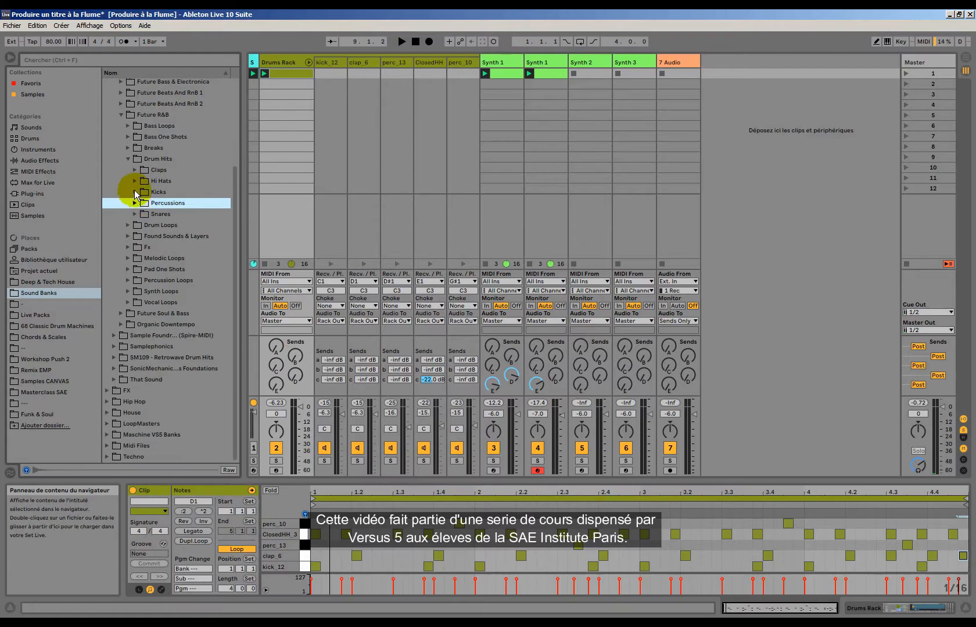
pyautogui.click(135, 182)
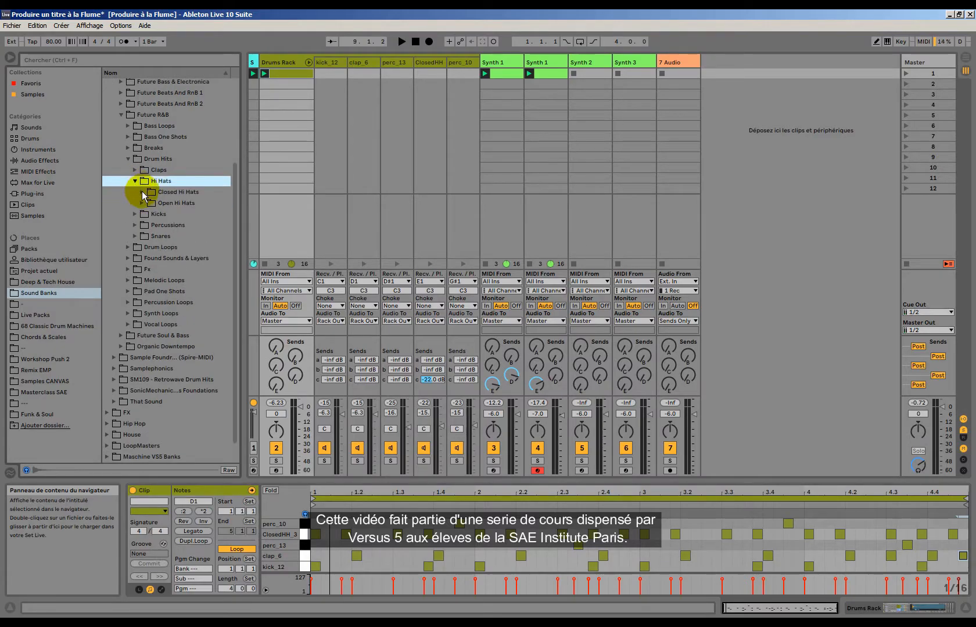
pyautogui.click(142, 191)
pyautogui.click(167, 248)
pyautogui.click(172, 226)
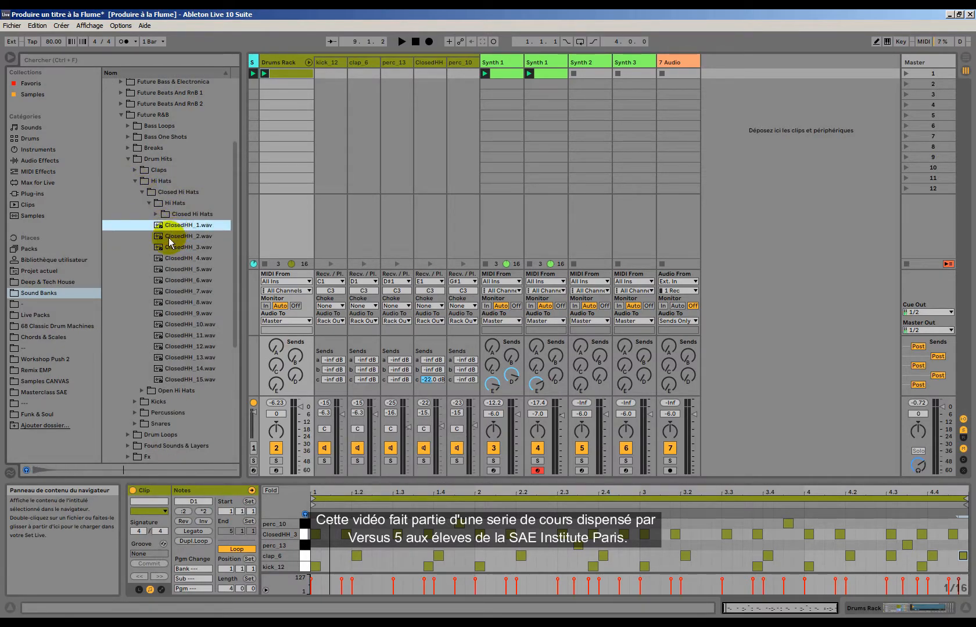
pyautogui.click(170, 236)
pyautogui.click(168, 267)
pyautogui.click(170, 281)
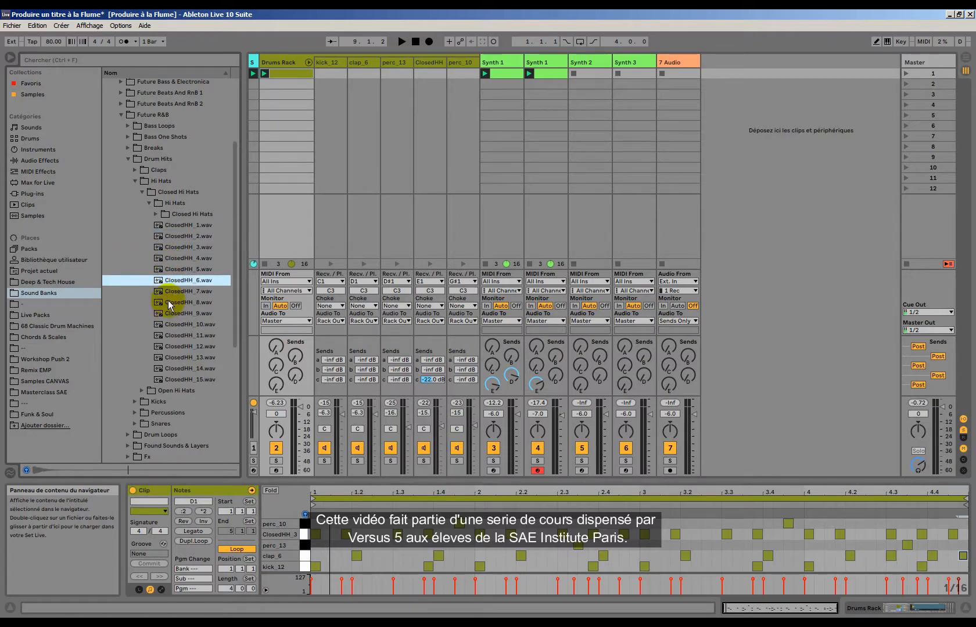
pyautogui.click(168, 292)
pyautogui.click(173, 303)
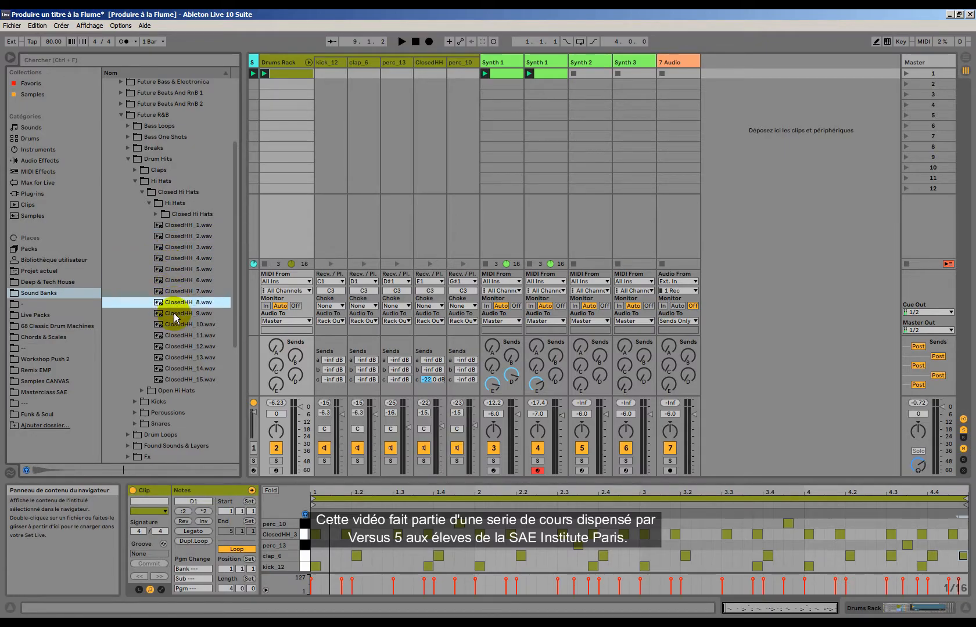
pyautogui.click(174, 316)
pyautogui.click(176, 325)
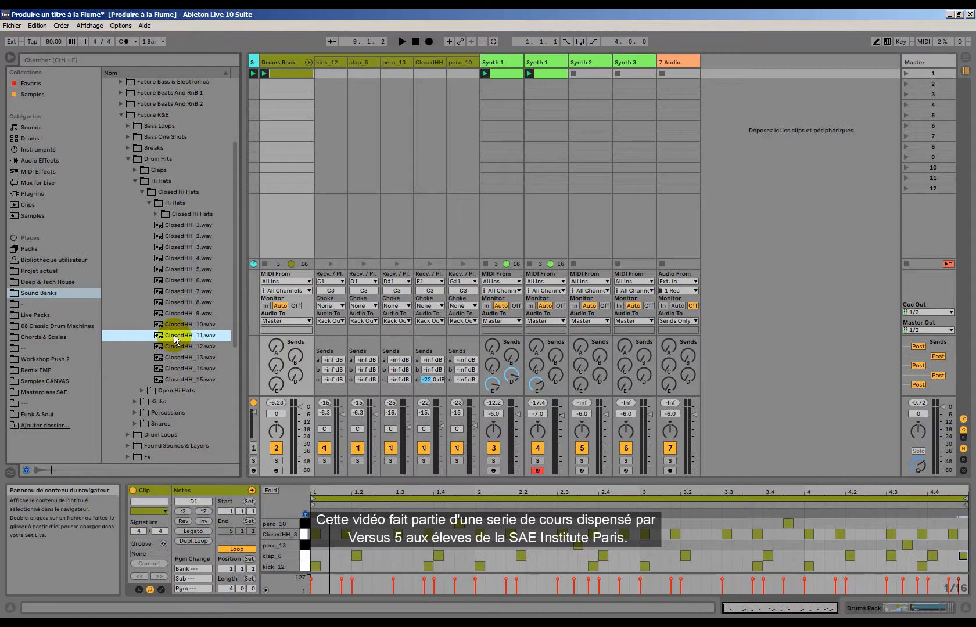
# Load ClosedHH_10.wav onto the Drum Rack's F1 pad and lower its chain volume to about -13 dB.
pyautogui.click(285, 58)
pyautogui.moveTo(185, 323); pyautogui.dragTo(213, 552)
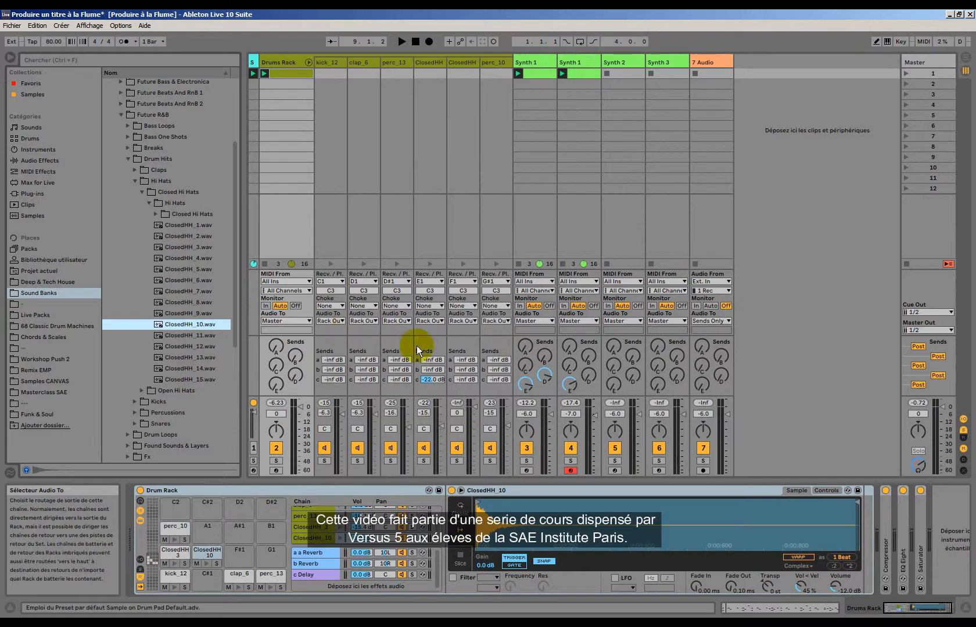
pyautogui.moveTo(476, 413); pyautogui.dragTo(477, 424)
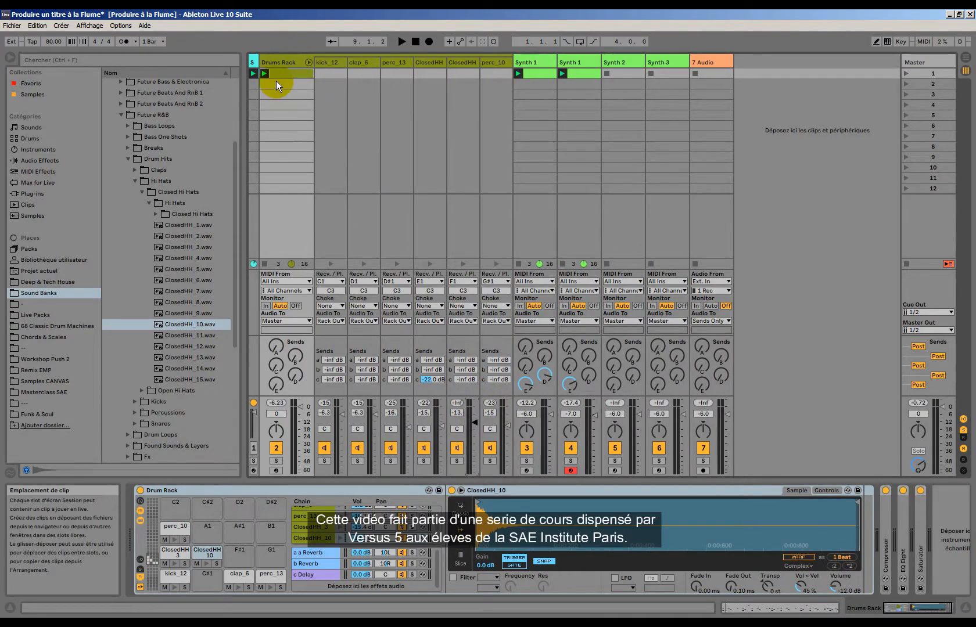
# Solo the Drums Rack track and play its drum clip with the note editor enlarged.
pyautogui.click(282, 74)
pyautogui.click(276, 461)
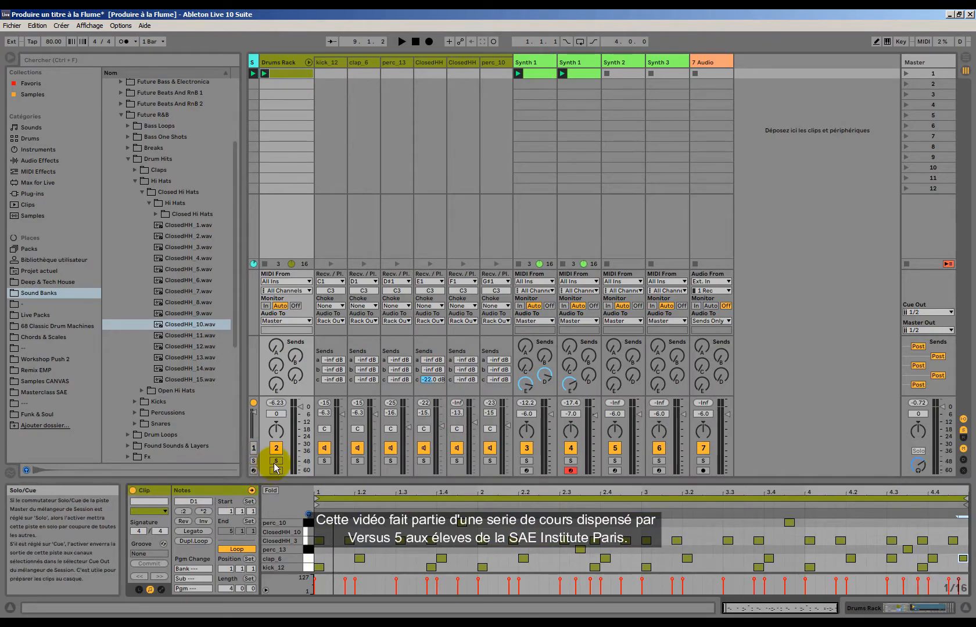
pyautogui.moveTo(374, 480); pyautogui.dragTo(410, 210)
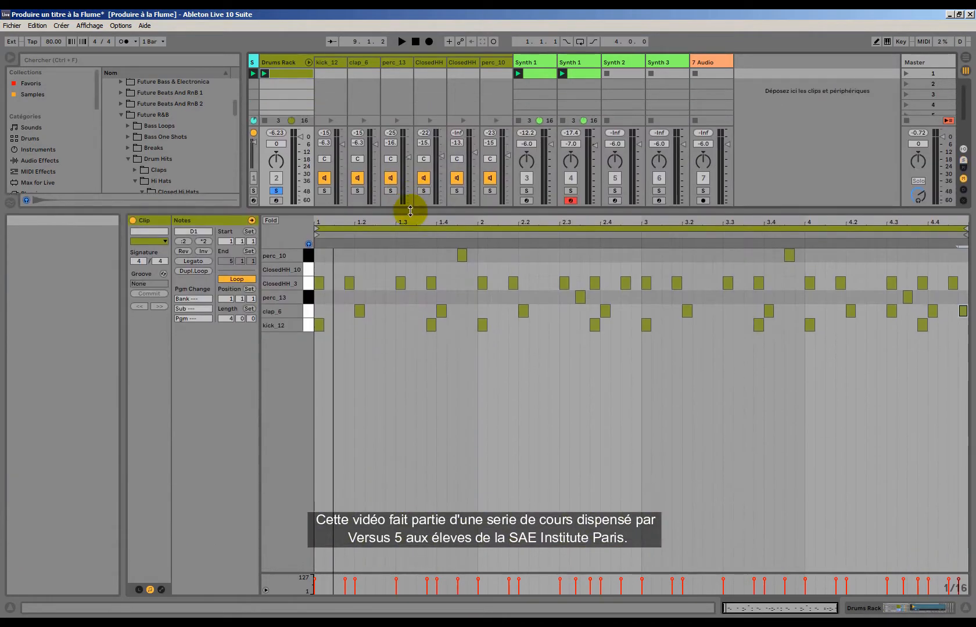
pyautogui.press('space')
pyautogui.press('space')
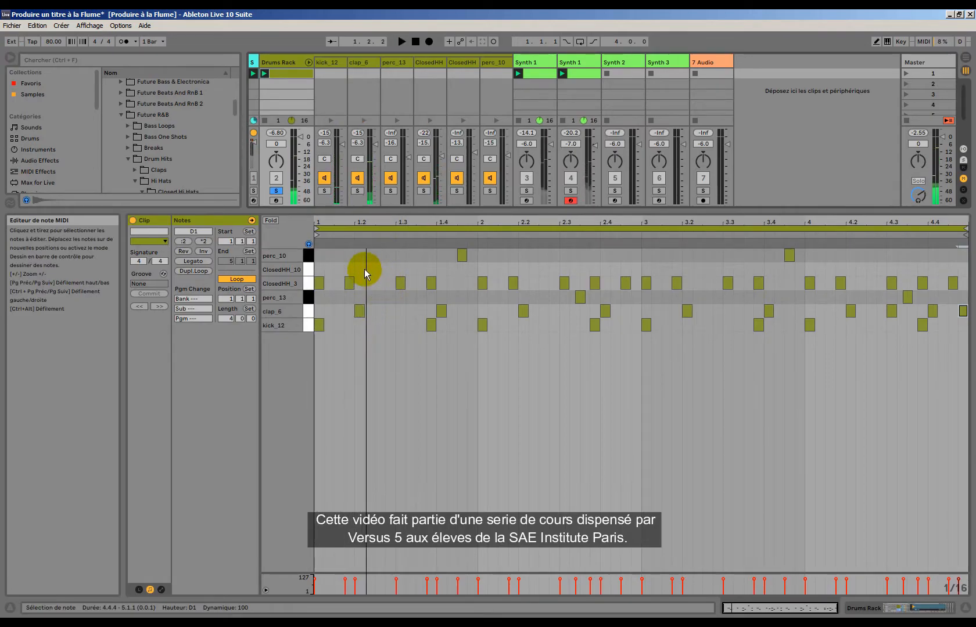
# Add ClosedHH_10 notes at 1.2.2 and 1.2.3, play the loop, and select both notes.
pyautogui.doubleClick(371, 269)
pyautogui.press('space')
pyautogui.doubleClick(381, 269)
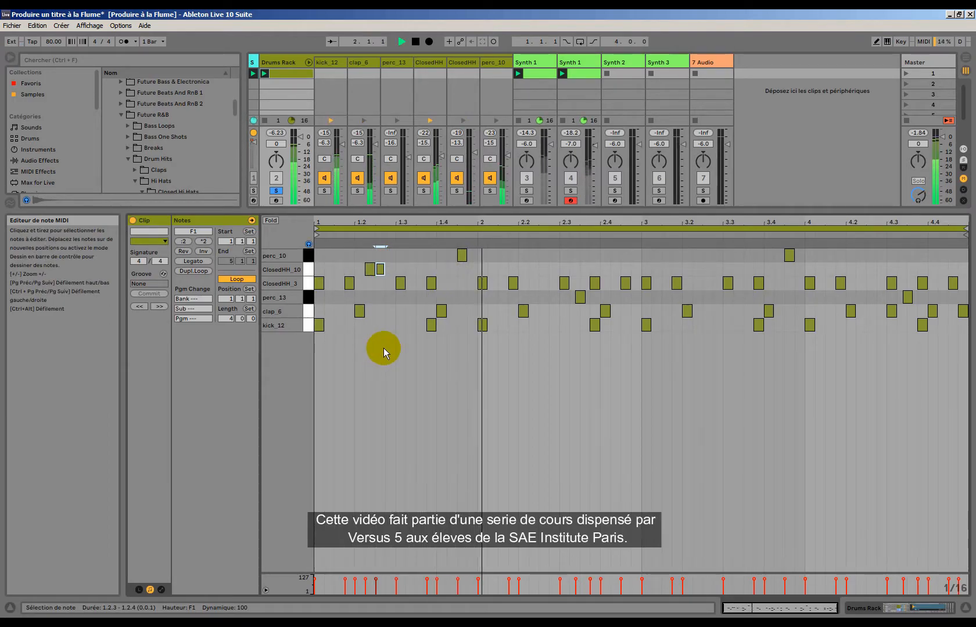
pyautogui.moveTo(480, 266); pyautogui.dragTo(318, 272)
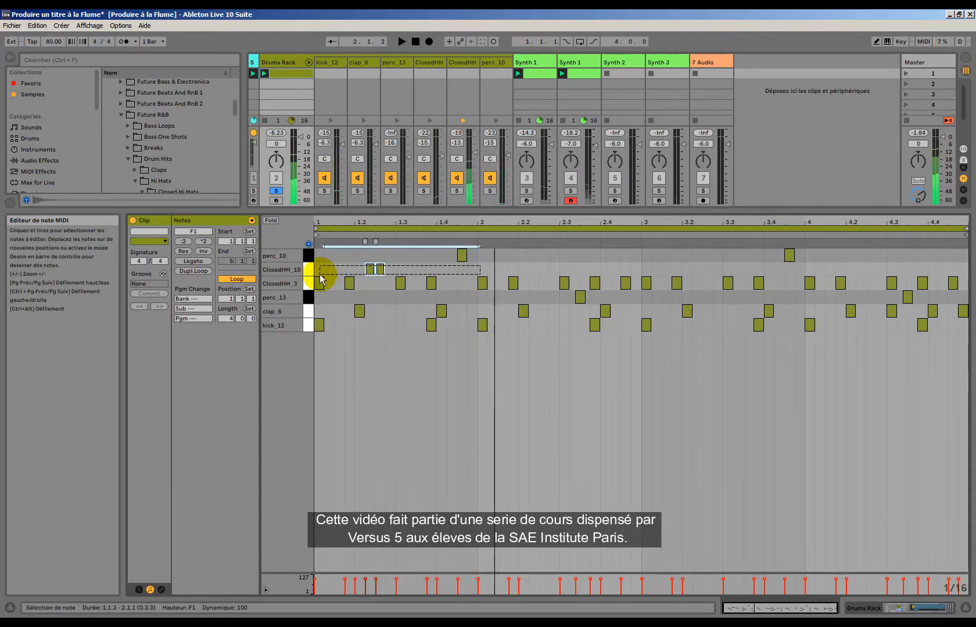
# Show the ClosedHH_10 chain's sampler on its own and switch it from 1-Shot to Classic mode.
pyautogui.doubleClick(469, 58)
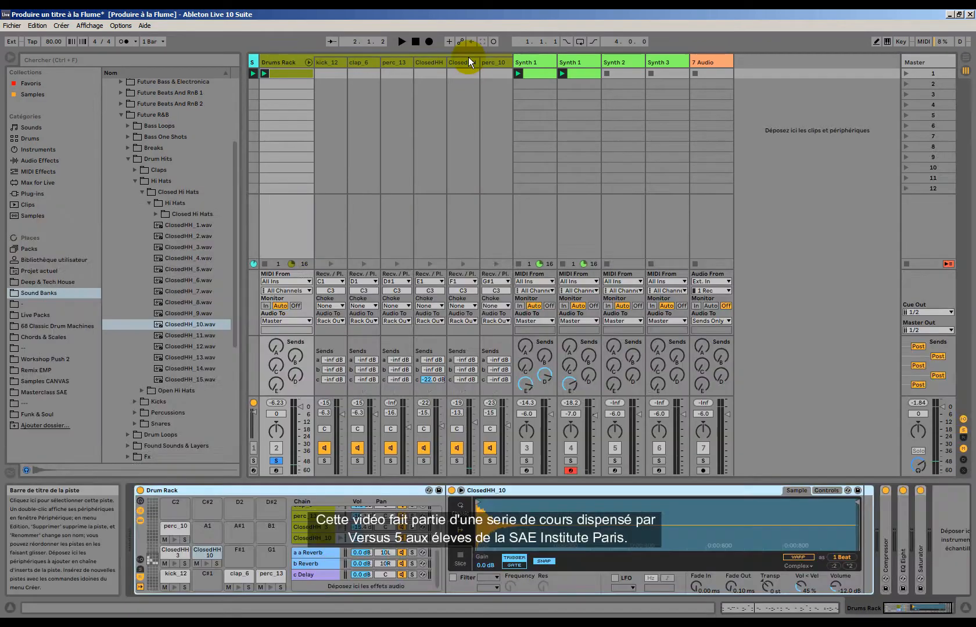
pyautogui.click(464, 62)
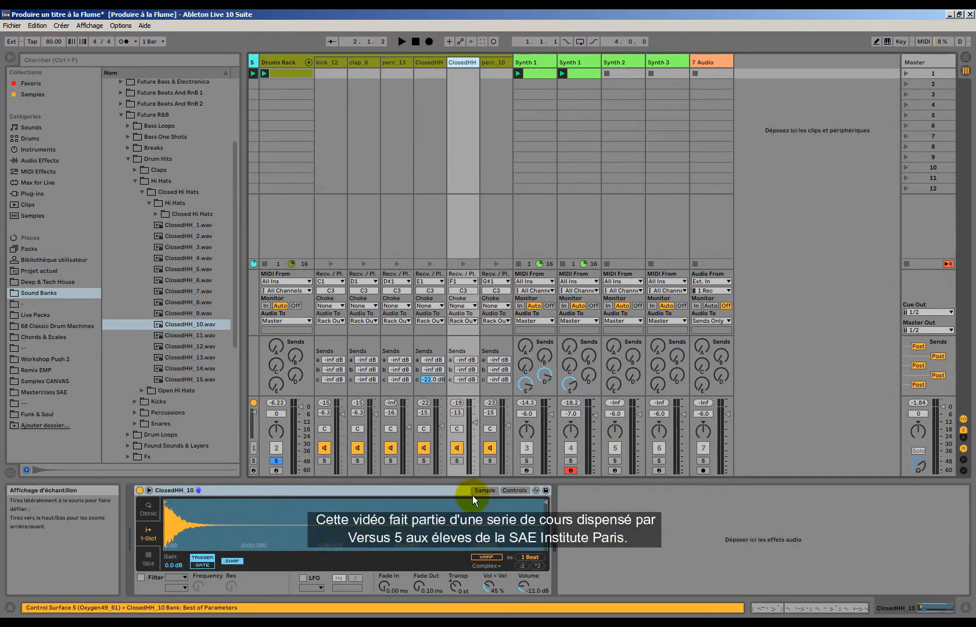
pyautogui.click(149, 510)
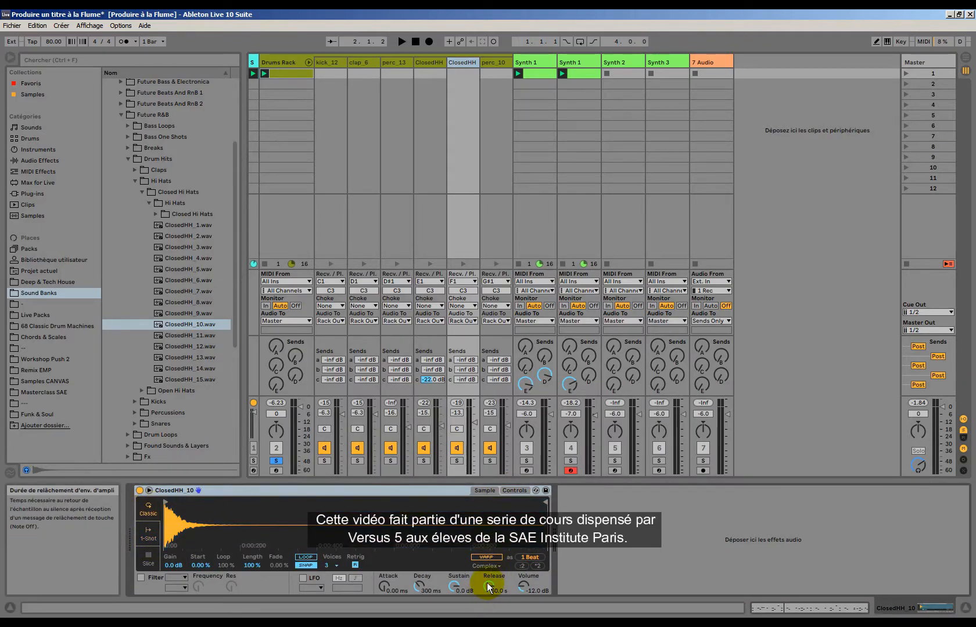
# Set the ClosedHH_10 amplitude envelope to about 0.12 ms attack, -13 dB sustain and 2.17 s release, checking it in playback.
pyautogui.press('space')
pyautogui.moveTo(487, 585); pyautogui.dragTo(456, 592)
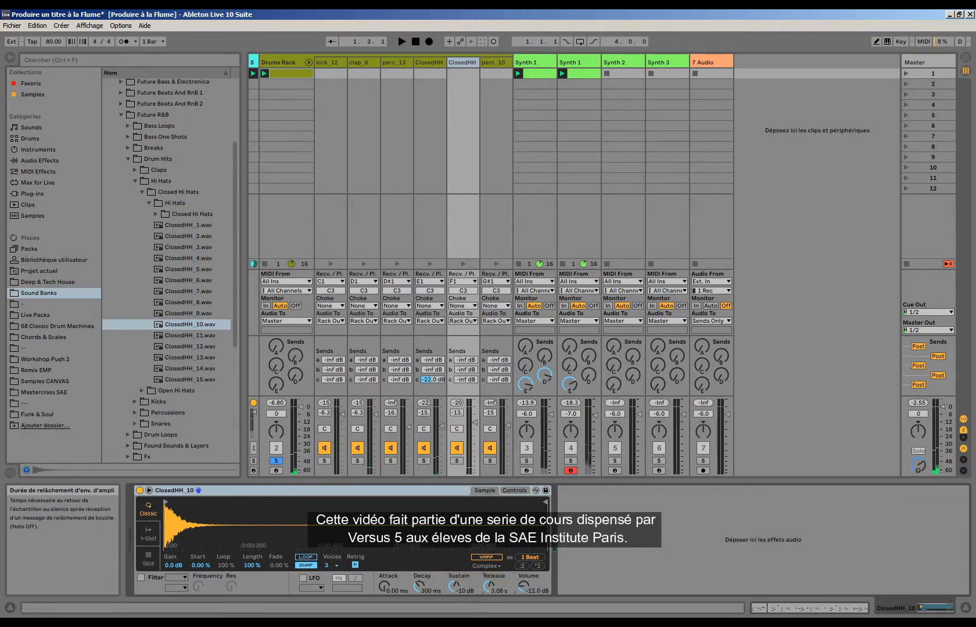
pyautogui.press('space')
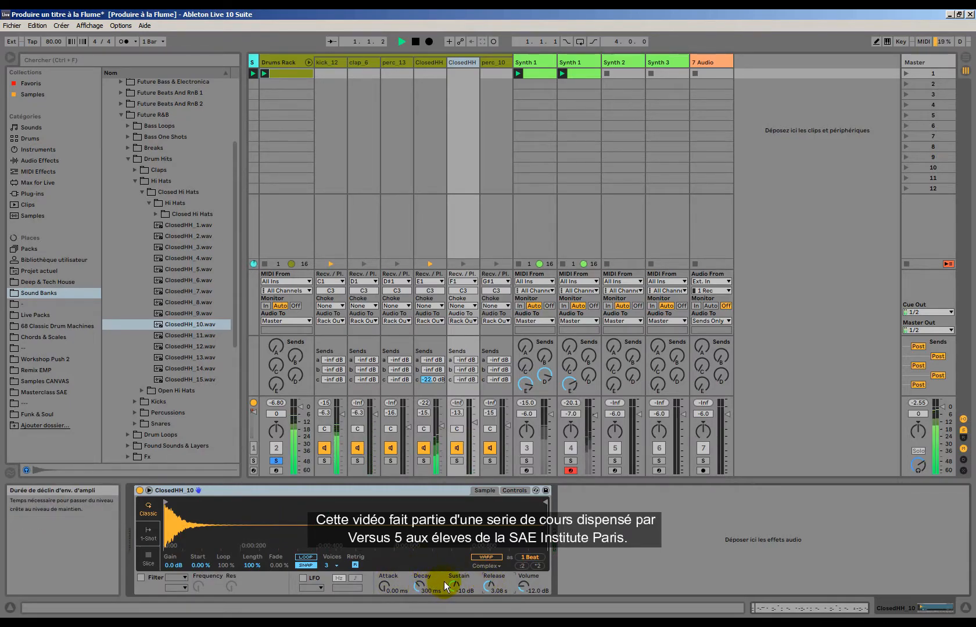
pyautogui.moveTo(453, 587); pyautogui.dragTo(487, 594)
pyautogui.press('space')
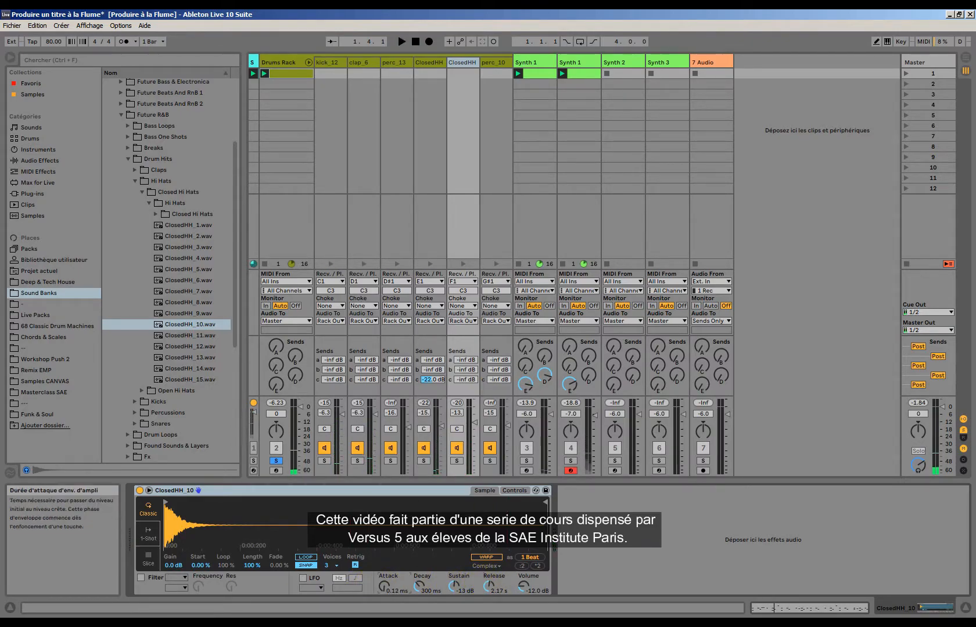
# Raise the ClosedHH_10 sample's attack to 20.6 ms while auditioning the loop.
pyautogui.press('space')
pyautogui.moveTo(386, 588); pyautogui.dragTo(387, 581)
pyautogui.press('space')
pyautogui.click(386, 588)
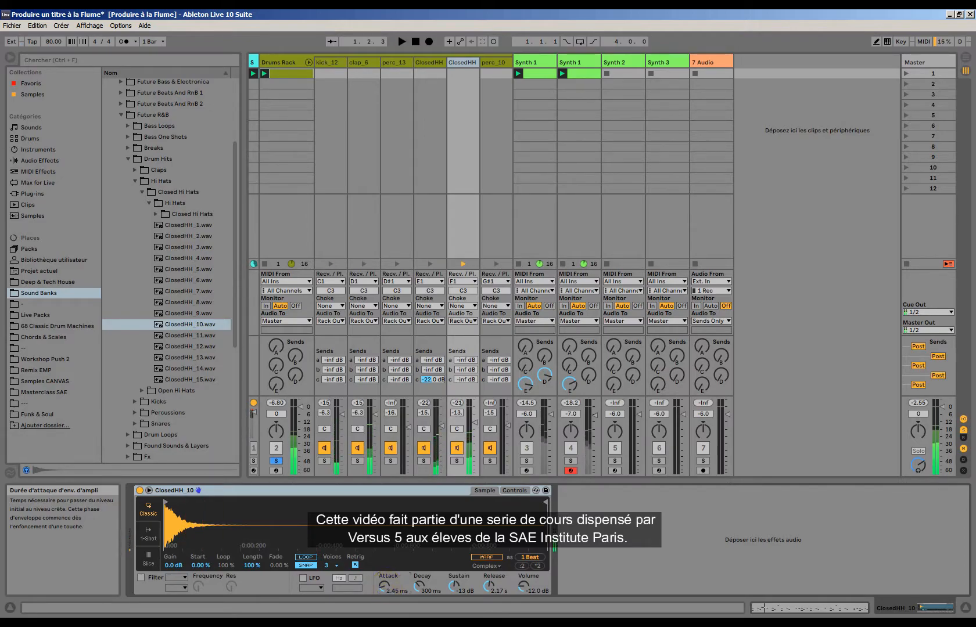
pyautogui.press('space')
pyautogui.moveTo(386, 587); pyautogui.dragTo(387, 580)
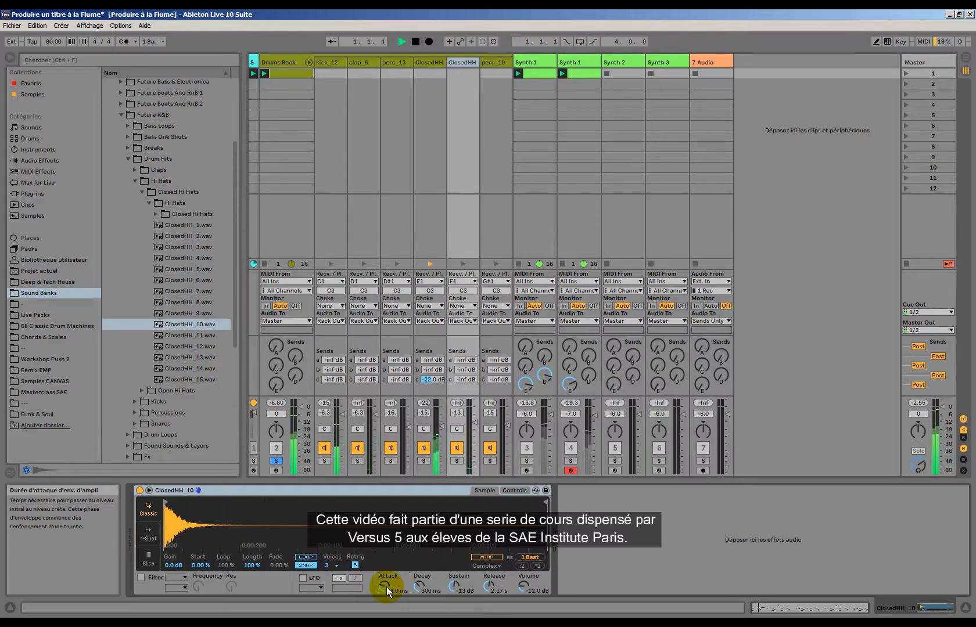
pyautogui.press('space')
pyautogui.moveTo(386, 587); pyautogui.dragTo(386, 586)
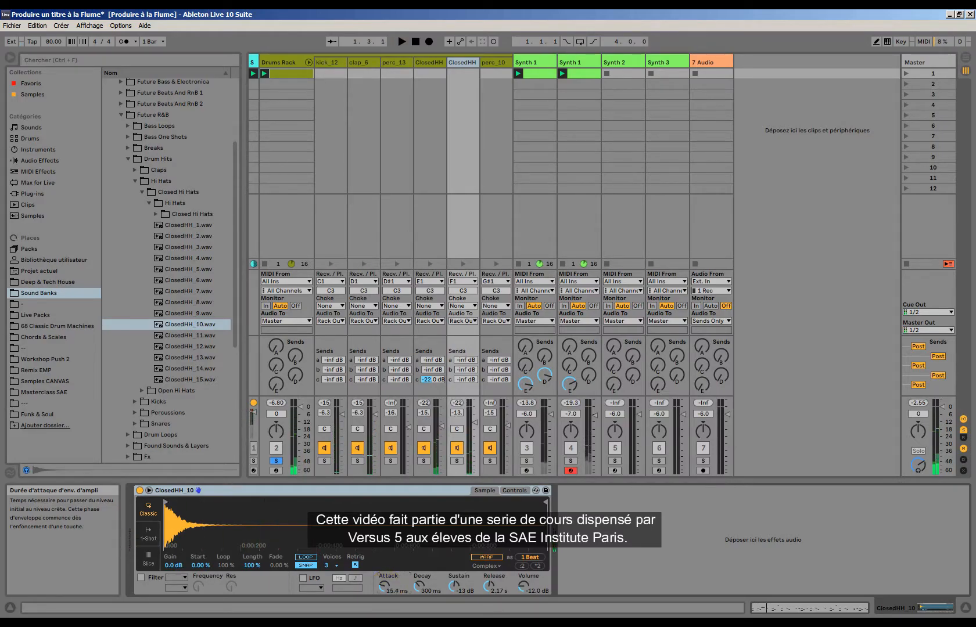
pyautogui.press('space')
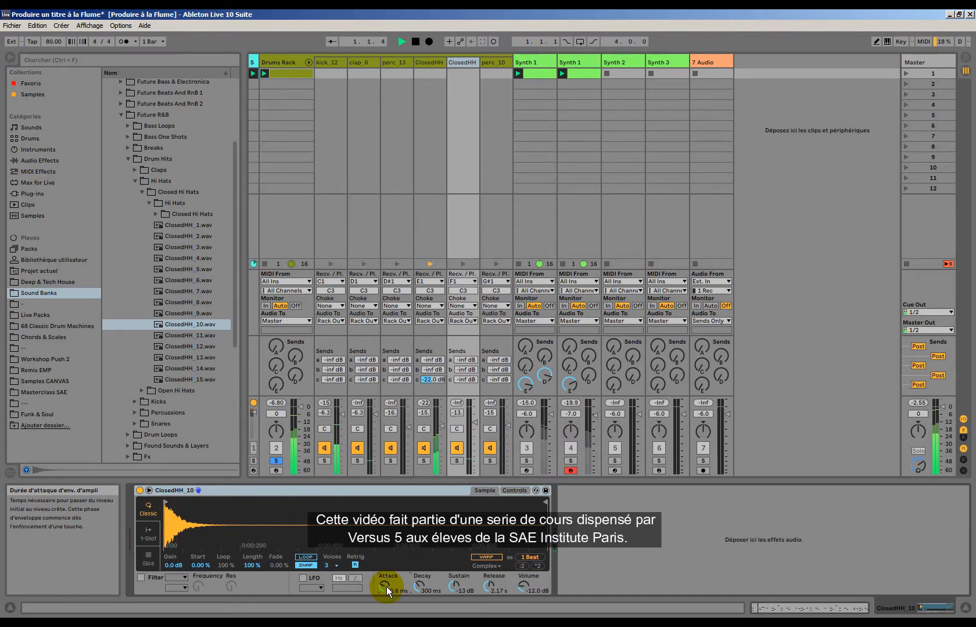
pyautogui.press('space')
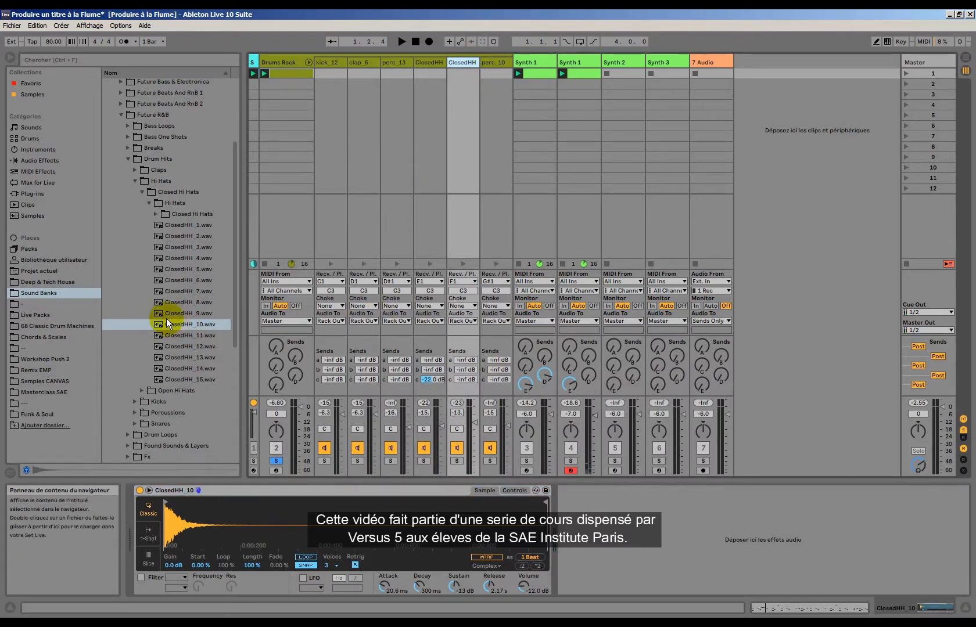
pyautogui.scroll(3, 166, 319)
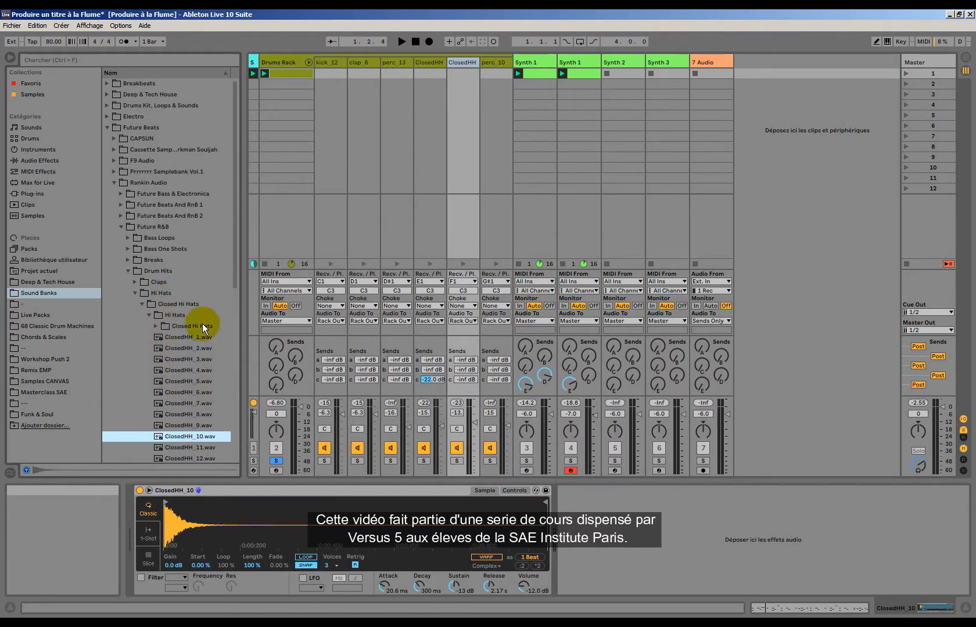
pyautogui.click(36, 161)
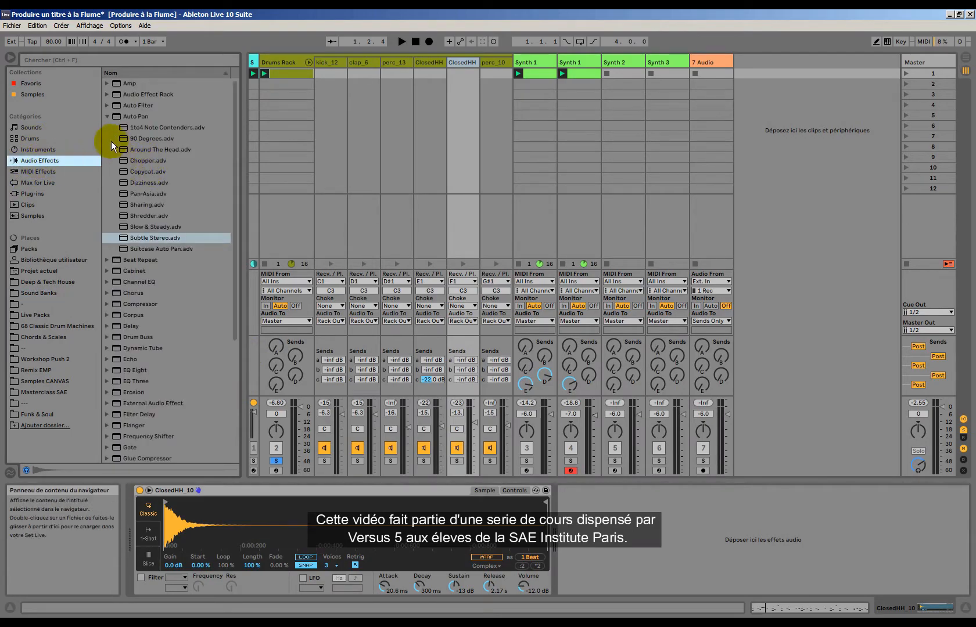
pyautogui.click(112, 118)
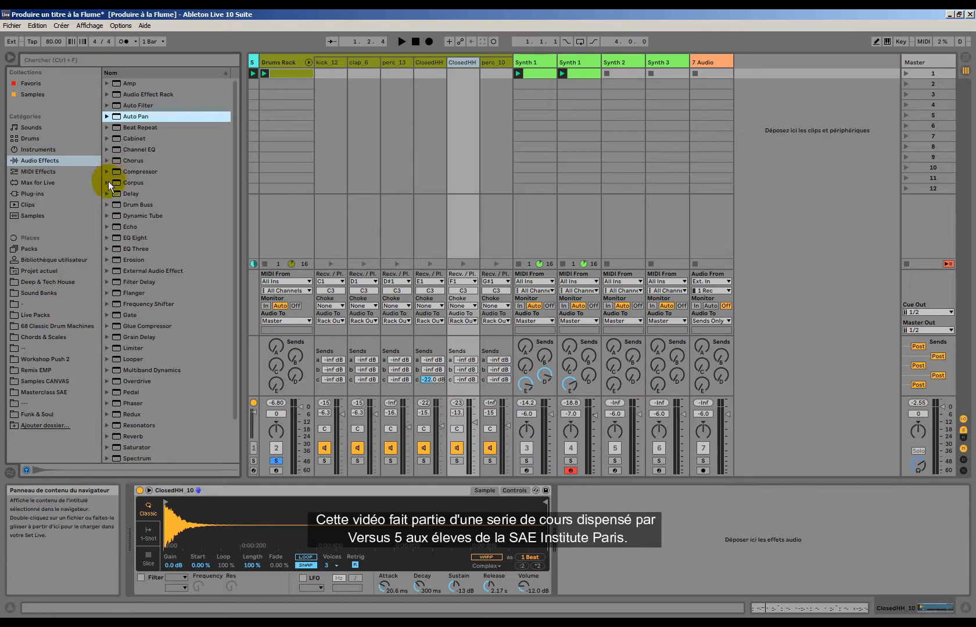
pyautogui.click(137, 239)
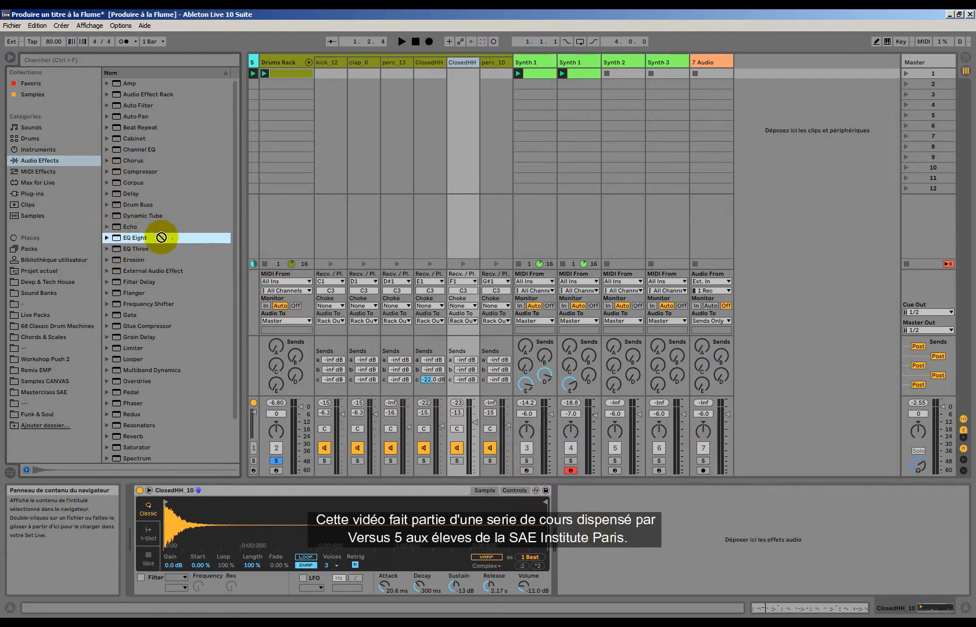
# Copy the Channel Strip rack from the Synth 2 track and paste it after the ClosedHH_10 sampler.
pyautogui.click(613, 60)
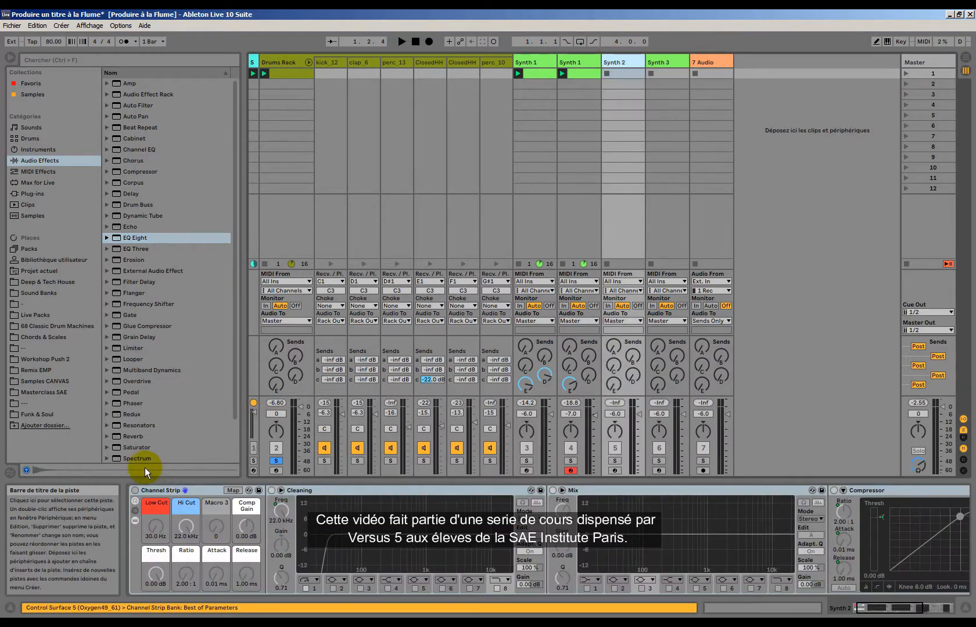
pyautogui.rightClick(152, 491)
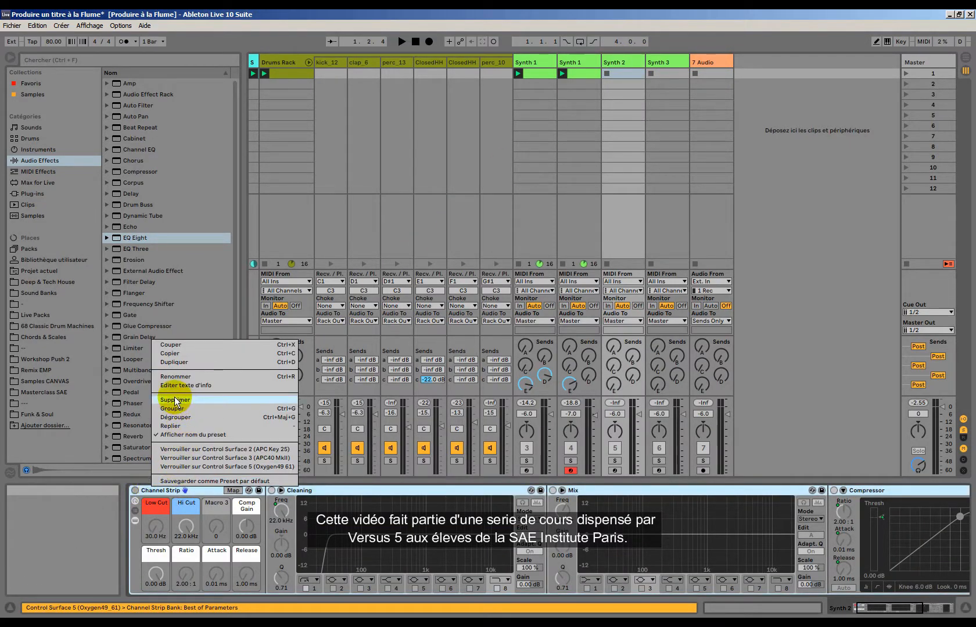
pyautogui.click(179, 353)
pyautogui.click(434, 63)
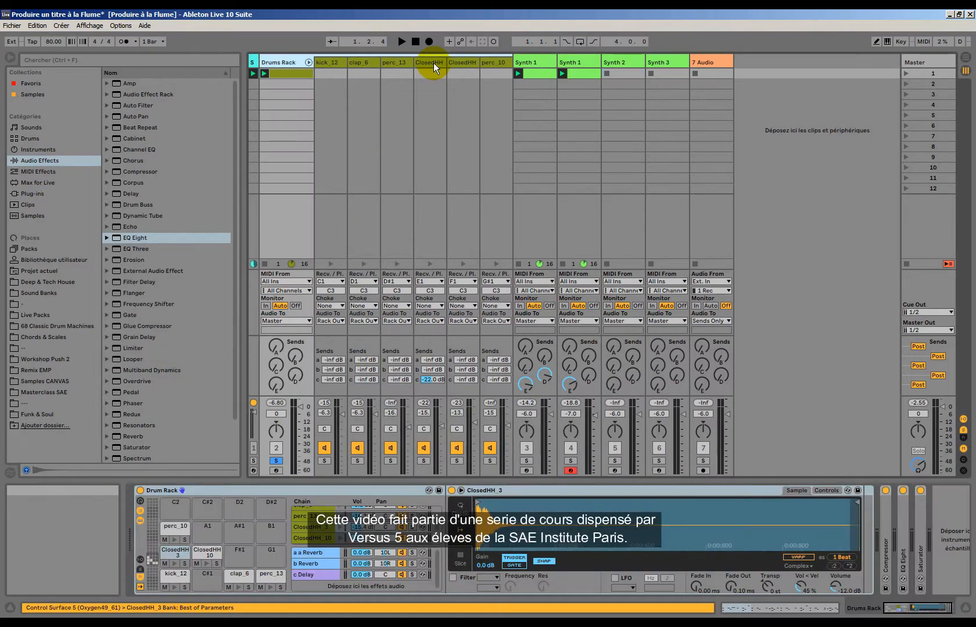
pyautogui.press('space')
pyautogui.press('space')
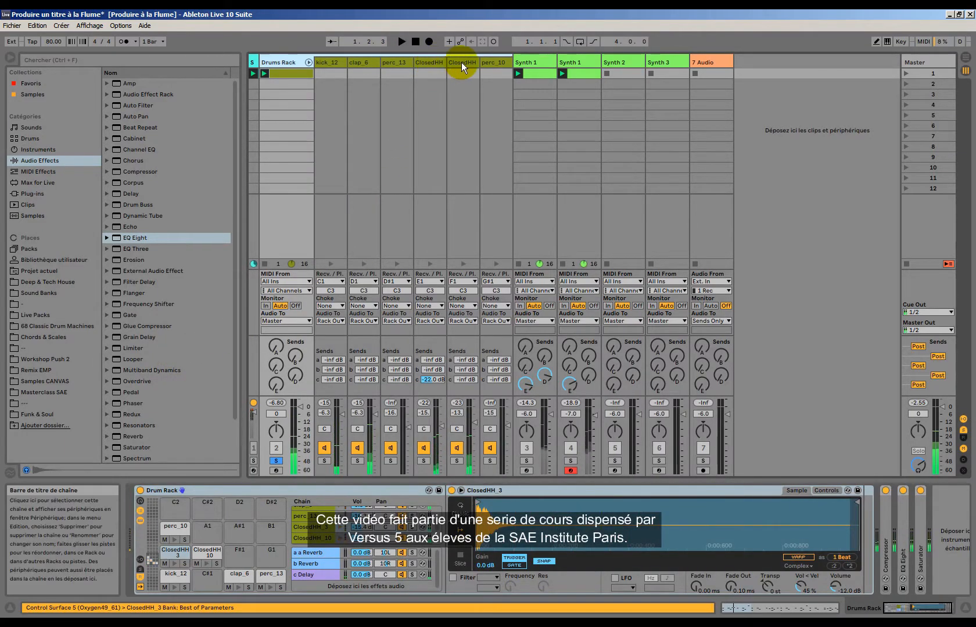
pyautogui.click(461, 63)
pyautogui.rightClick(616, 526)
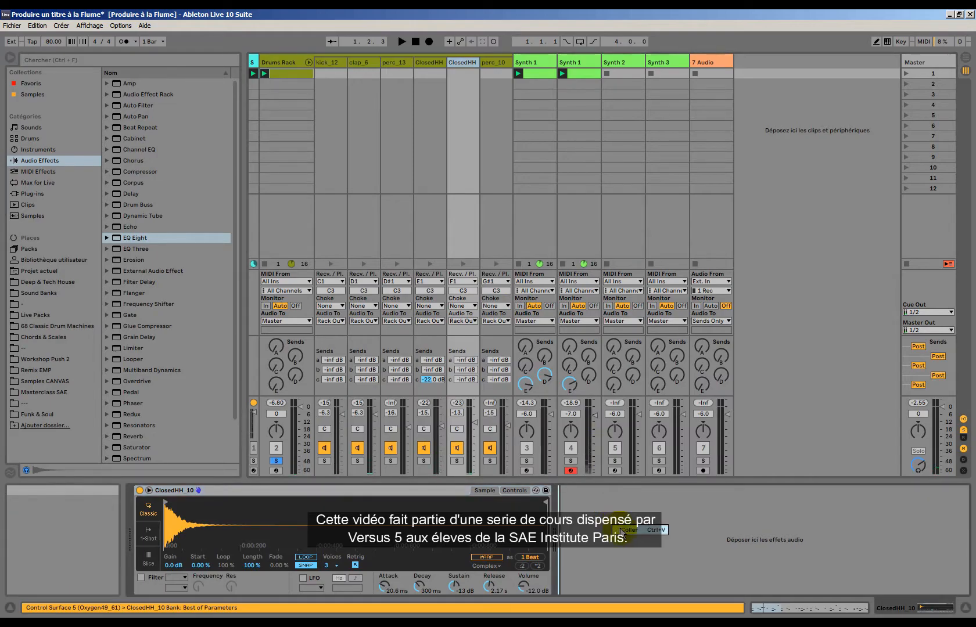
pyautogui.hotkey('ctrl', 'v')
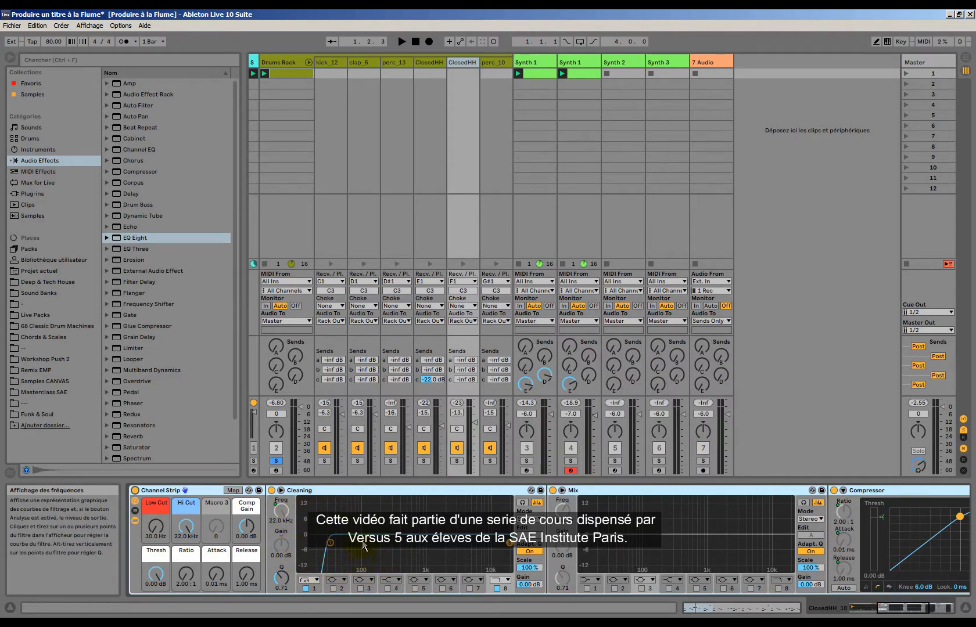
# Compare the ClosedHH_10 hi-hat with its Low Cut at 240 Hz and at 30 Hz, soloing its chain for listening.
pyautogui.press('space')
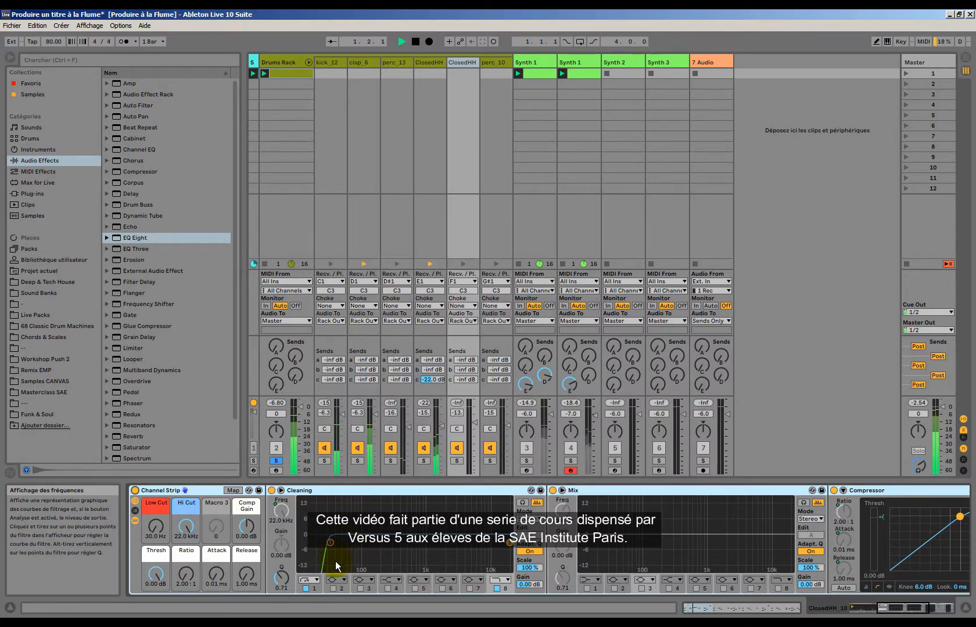
pyautogui.press('space')
pyautogui.moveTo(157, 525); pyautogui.dragTo(157, 505)
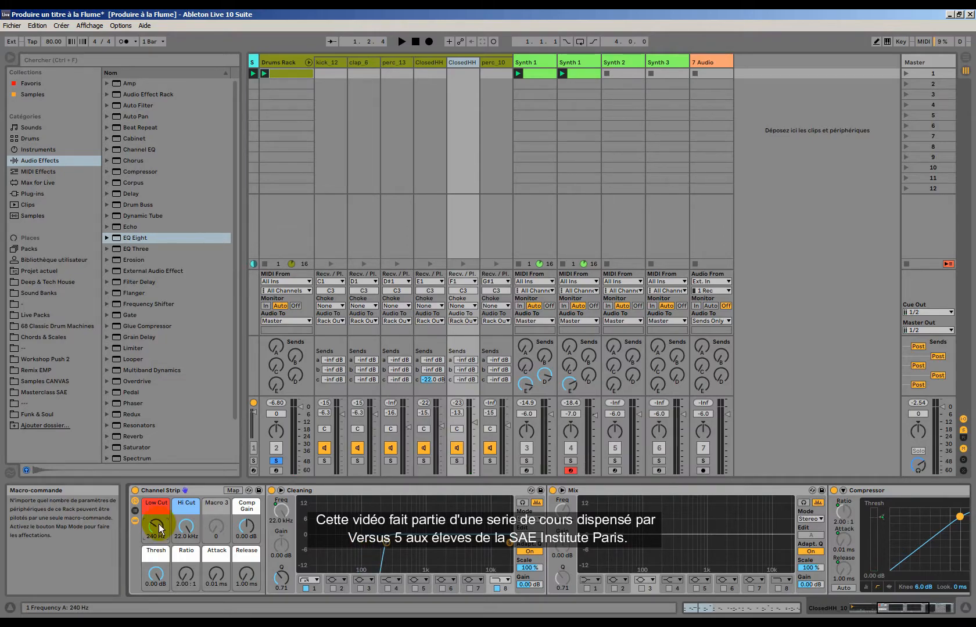
pyautogui.click(457, 461)
pyautogui.press('space')
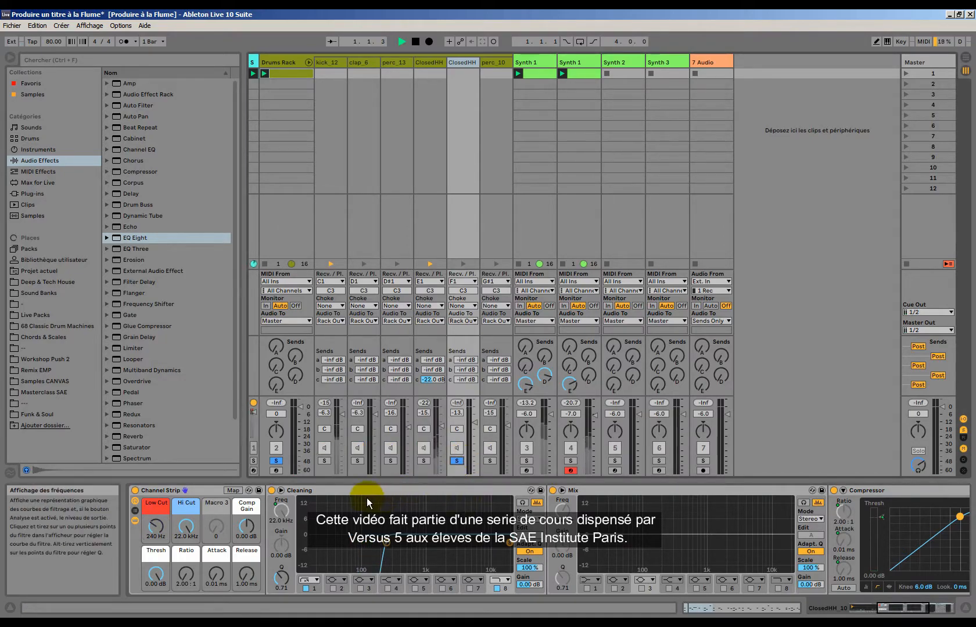
pyautogui.moveTo(167, 520); pyautogui.dragTo(167, 546)
pyautogui.press('space')
pyautogui.press('space')
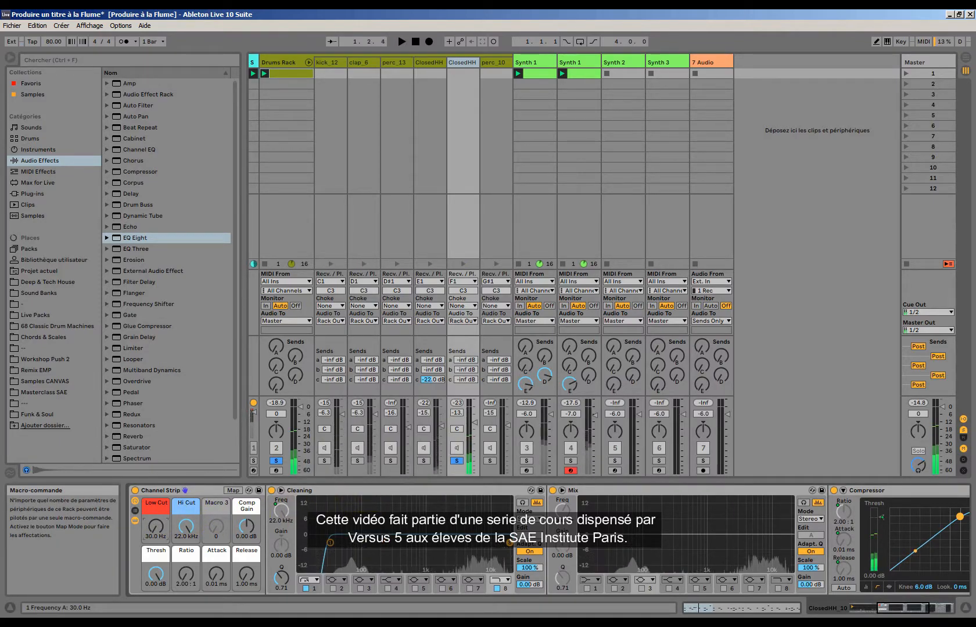
# Set the ClosedHH_10 Channel Strip's Low Cut to 280 Hz and Hi Cut to 16.7 kHz, and unsolo the chain.
pyautogui.moveTo(155, 526); pyautogui.dragTo(188, 536)
pyautogui.press('space')
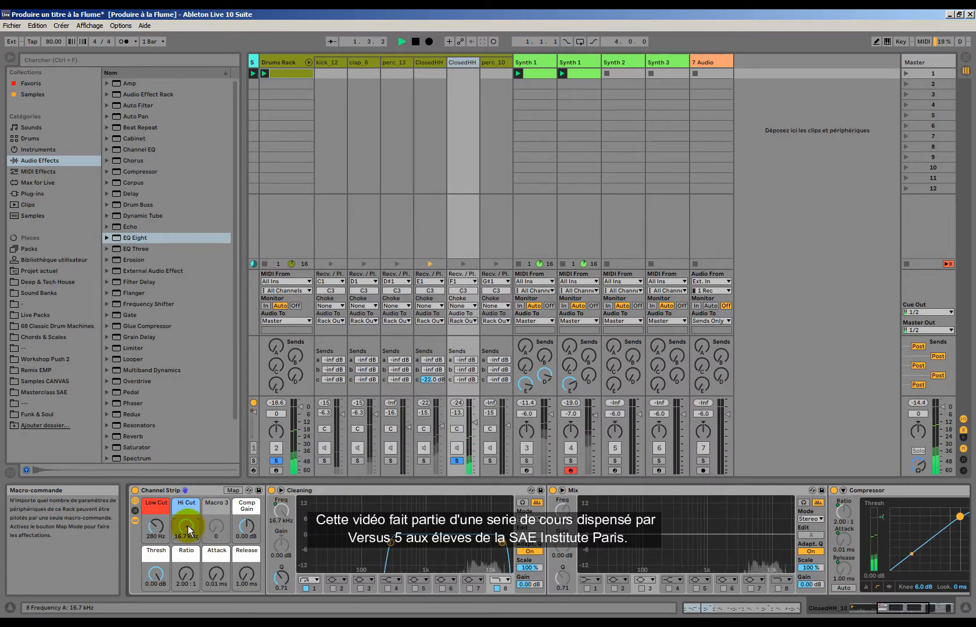
pyautogui.press('space')
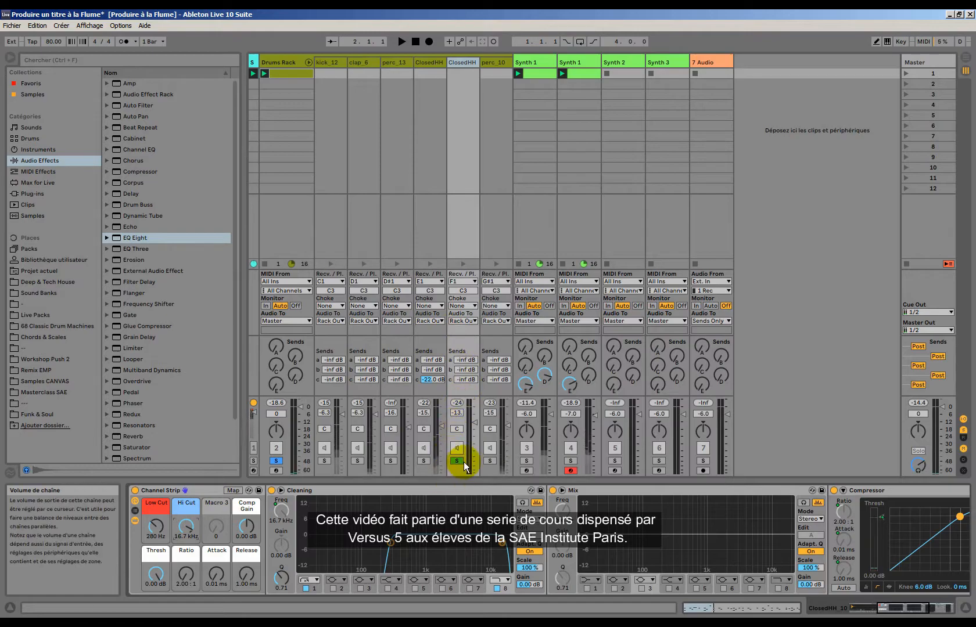
pyautogui.click(463, 461)
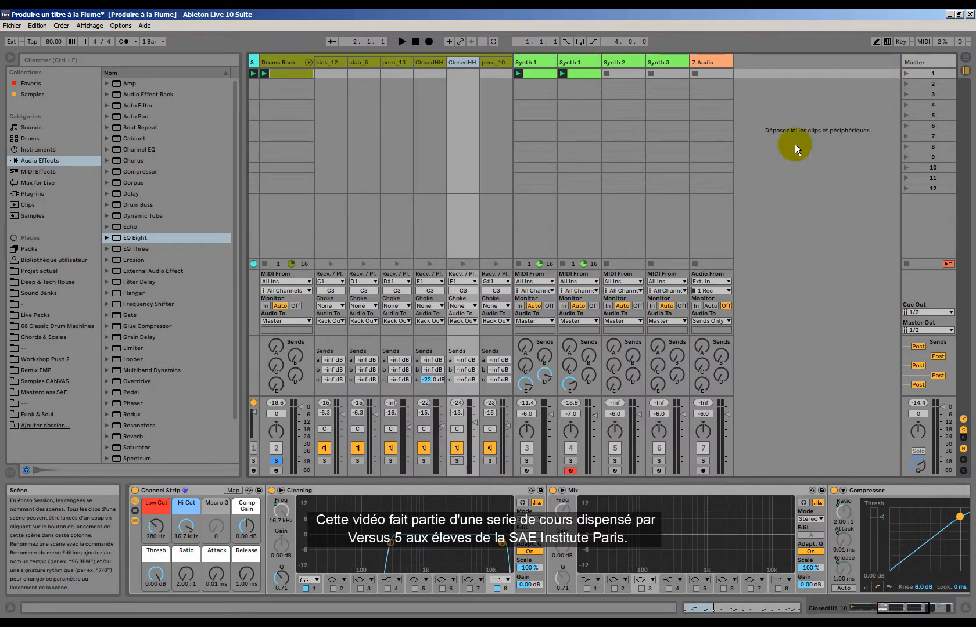
# Unsolo the Drums Rack track, audition the full mix and collapse the rack's chains in the mixer.
pyautogui.click(274, 461)
pyautogui.press('space')
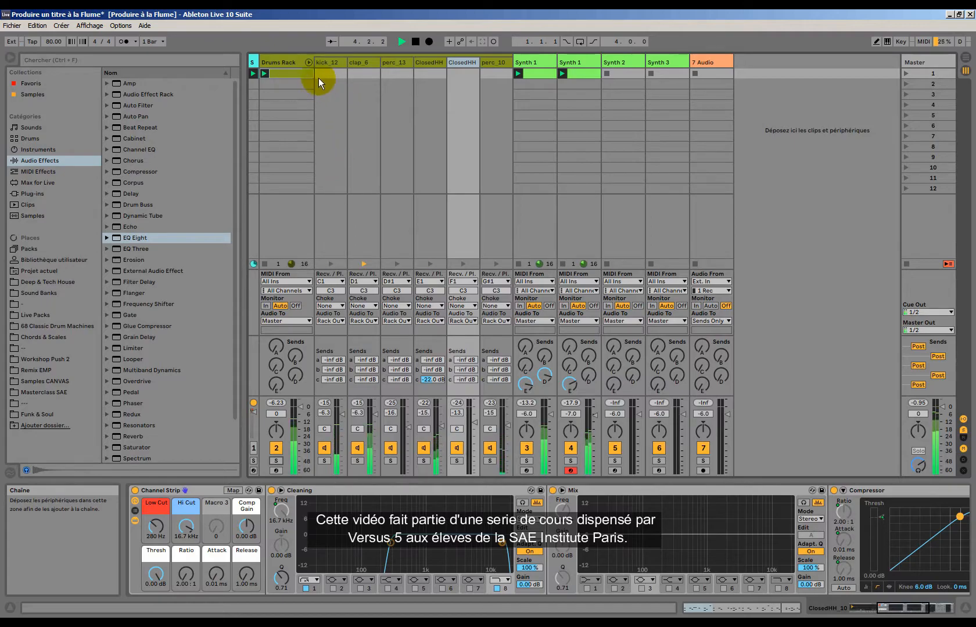
pyautogui.click(308, 62)
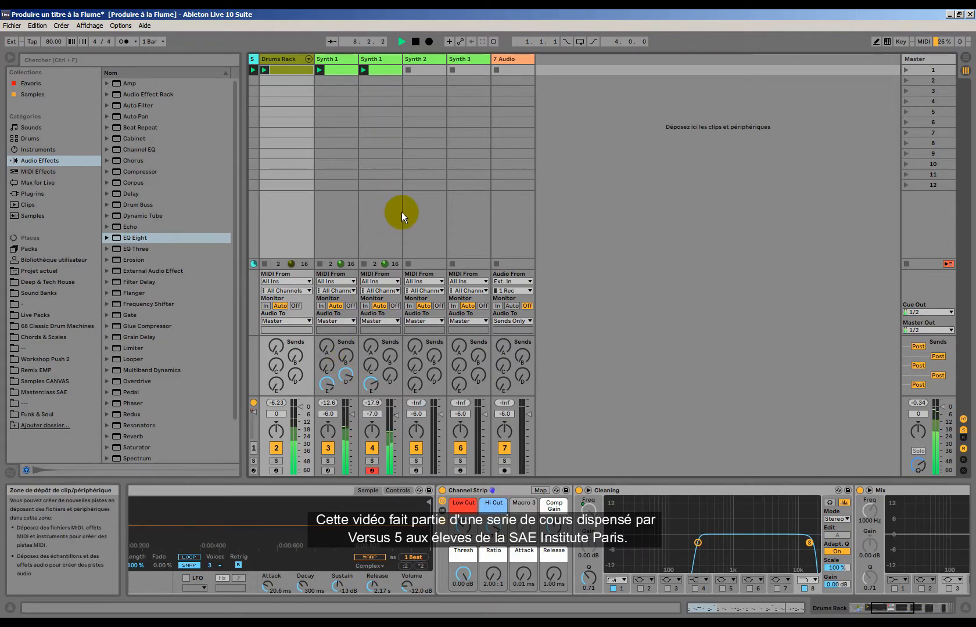
pyautogui.press('space')
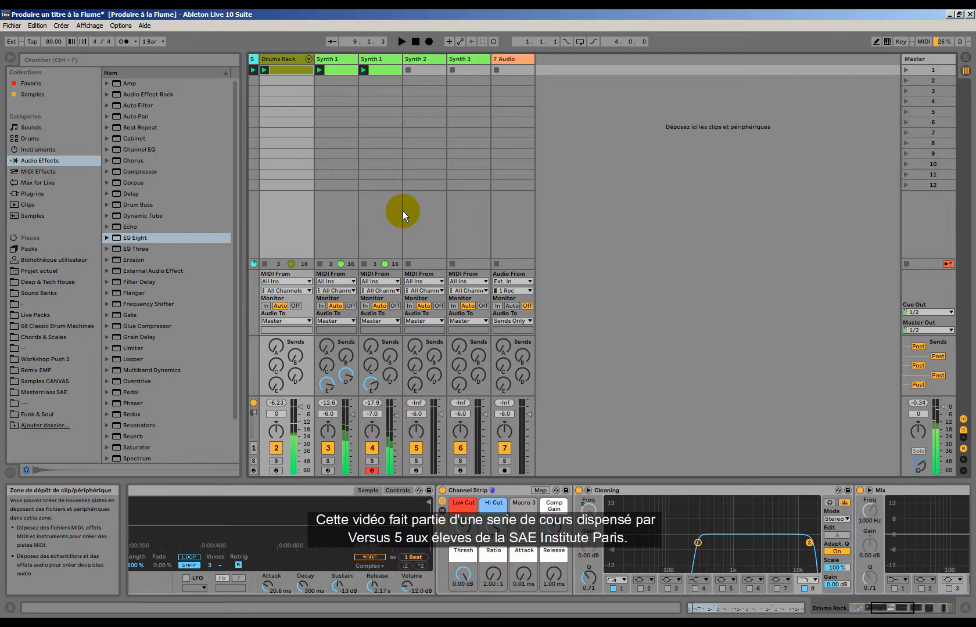
# Widen the SC track and delete the Av Bd notes at 1.2, 1.3 and 1.4 in its Side-Chain clip.
pyautogui.click(252, 59)
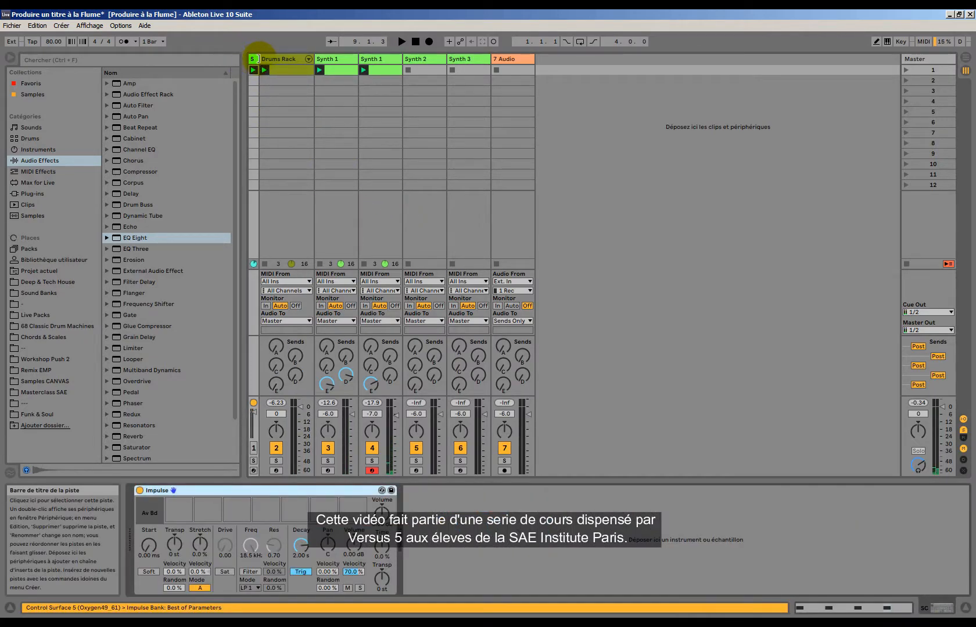
pyautogui.moveTo(260, 58); pyautogui.dragTo(308, 58)
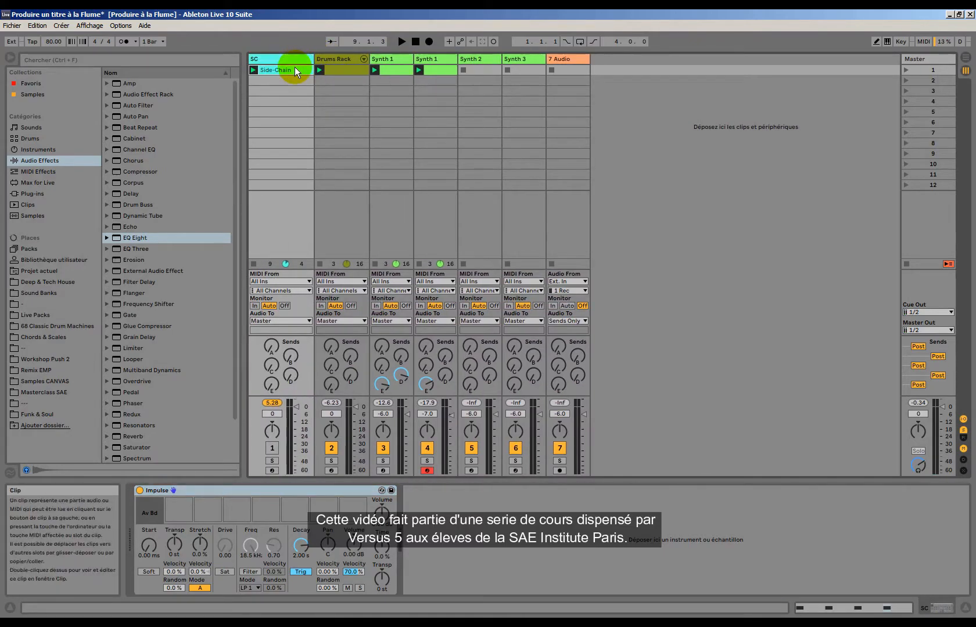
pyautogui.doubleClick(295, 67)
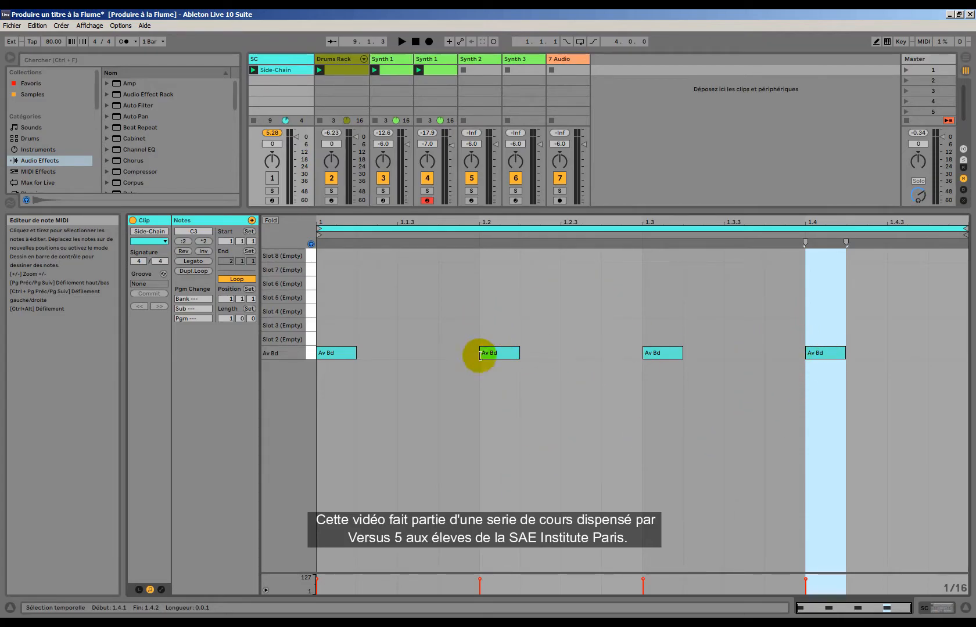
pyautogui.doubleClick(506, 356)
pyautogui.doubleClick(663, 355)
pyautogui.click(826, 354)
pyautogui.doubleClick(826, 353)
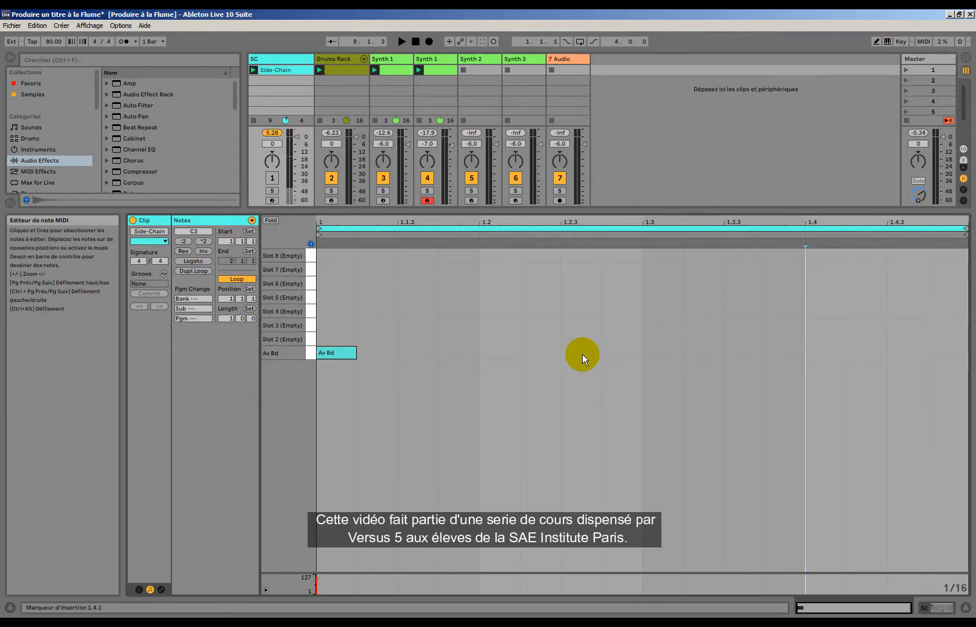
# Add a sixteenth-long Av Bd note at 1.3.4 in the Side-Chain clip, audition it and reduce the note editor's height.
pyautogui.press('space')
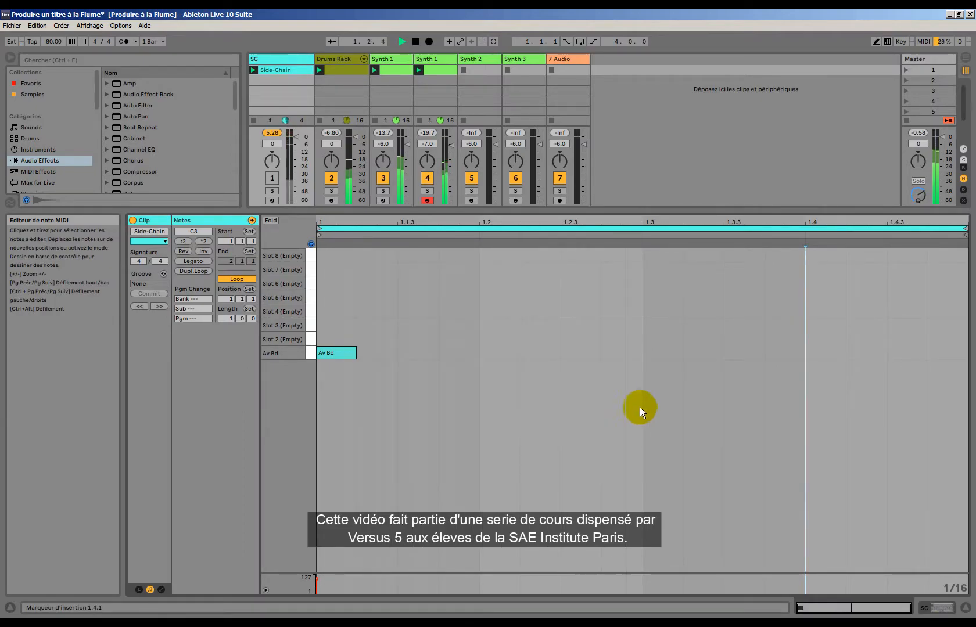
pyautogui.doubleClick(783, 352)
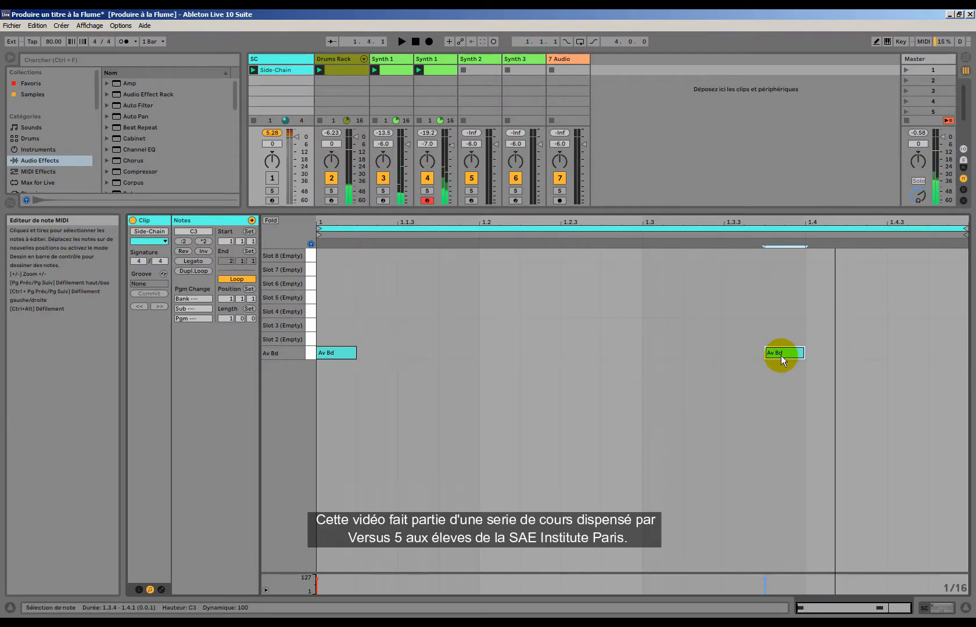
pyautogui.press('space')
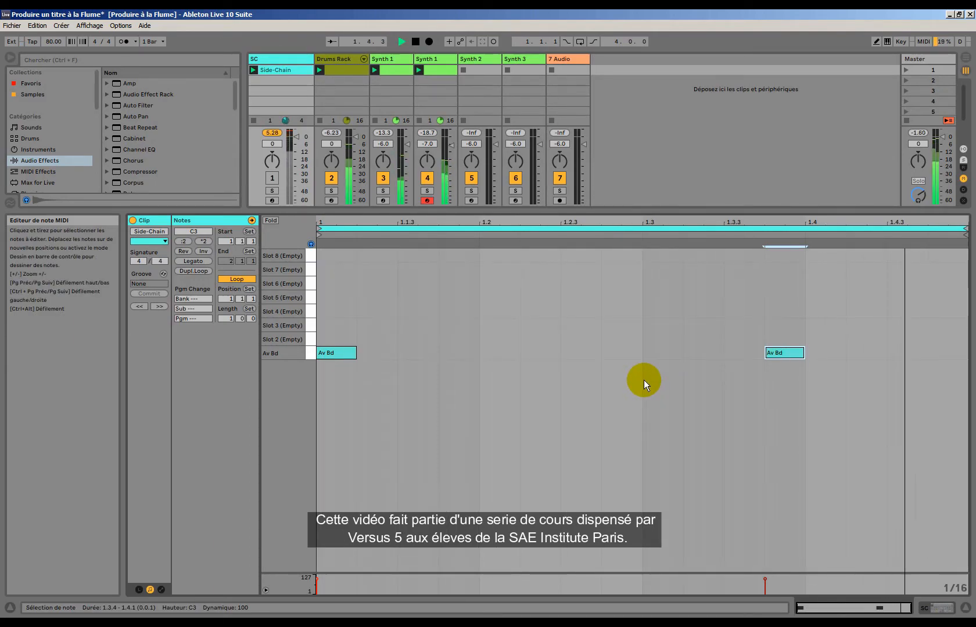
pyautogui.moveTo(453, 210); pyautogui.dragTo(447, 482)
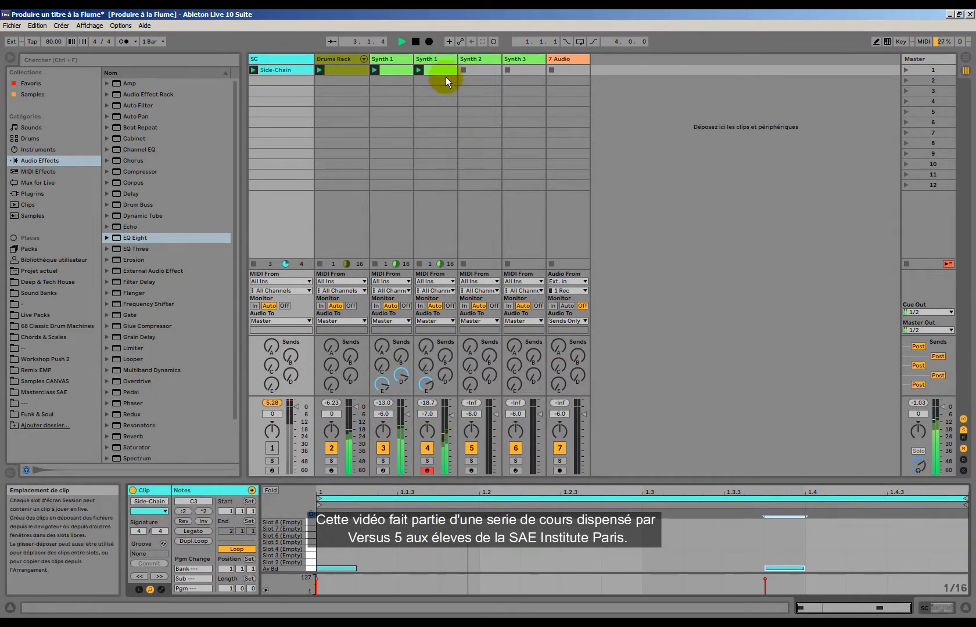
# Show the devices of the first Synth 1 track and solo that track.
pyautogui.click(390, 58)
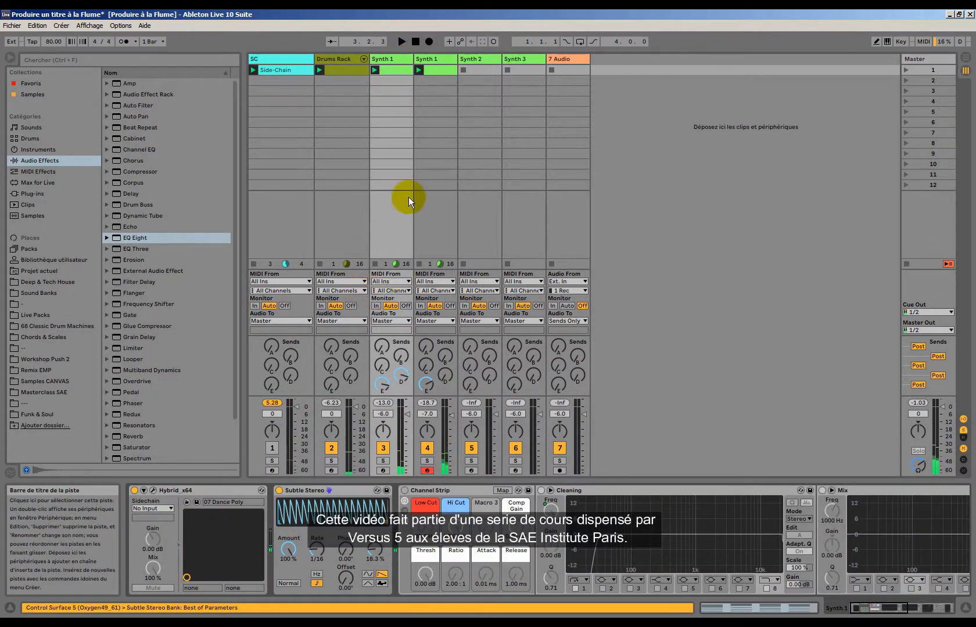
pyautogui.click(385, 461)
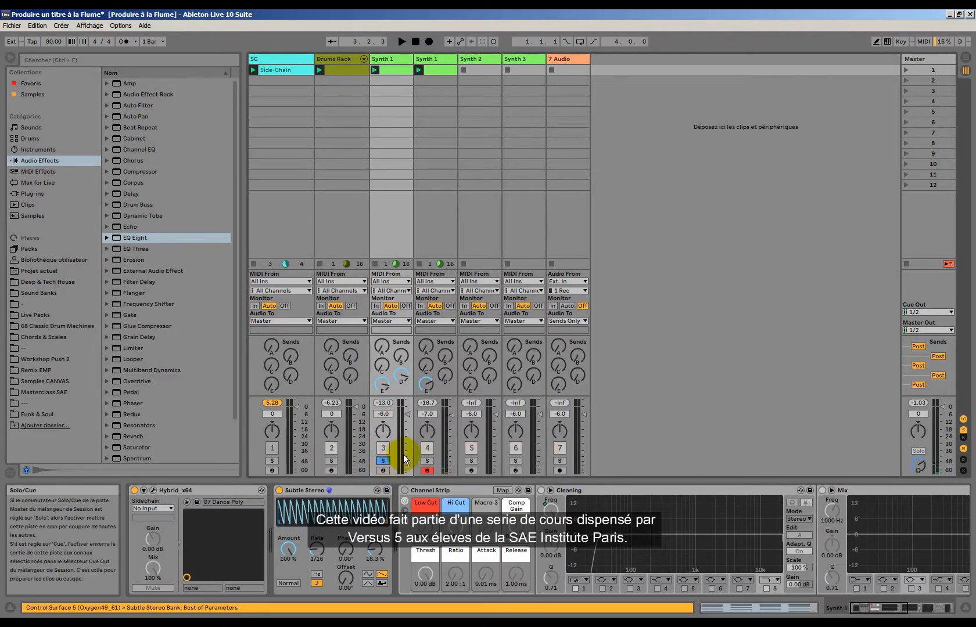
# Audition the soloed Synth 1 track and enable the external sidechain on its Side Chain compressor, with SC as the audio source.
pyautogui.press('space')
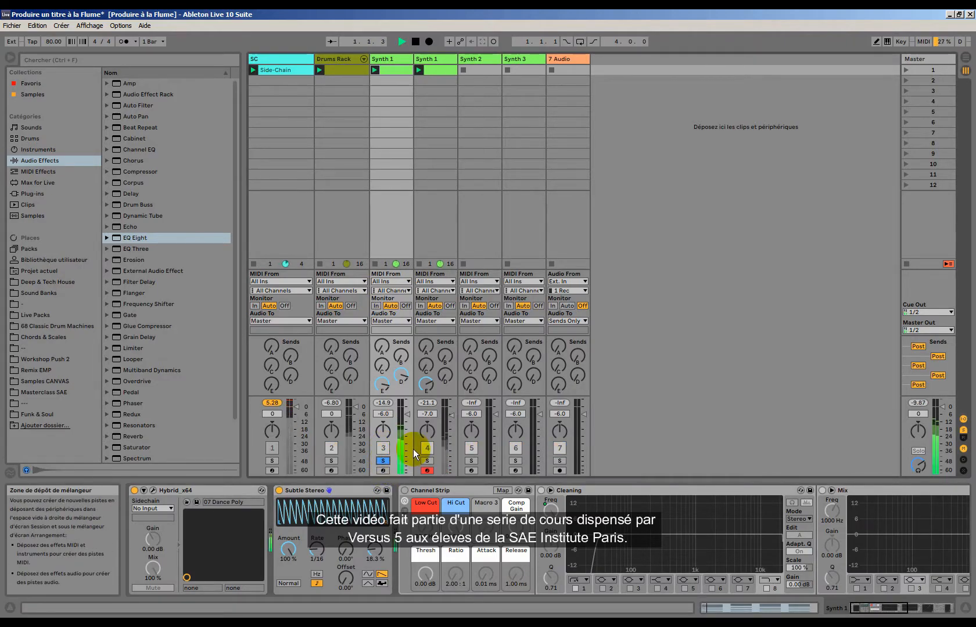
pyautogui.click(406, 491)
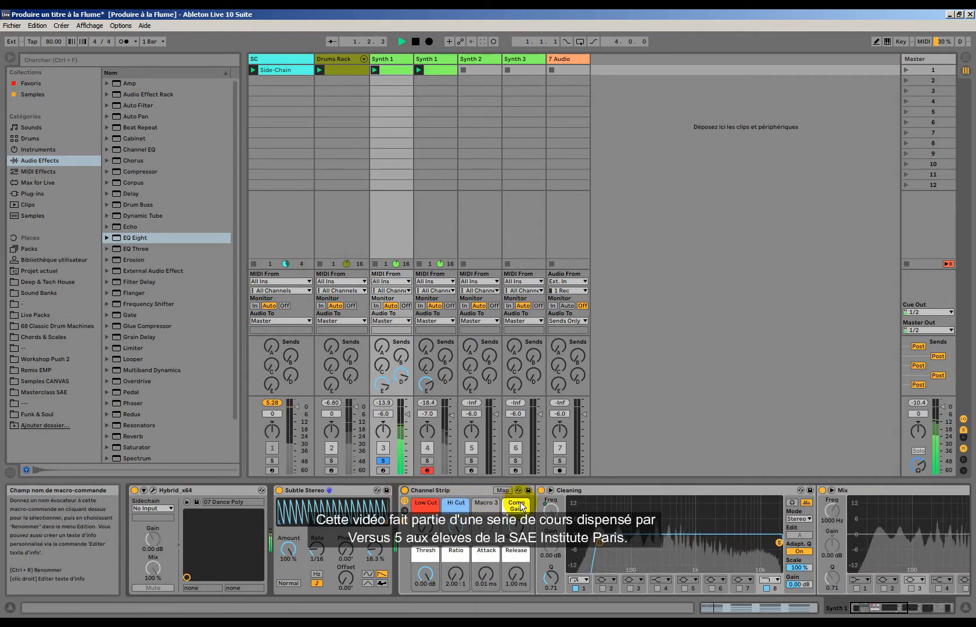
pyautogui.moveTo(863, 614); pyautogui.dragTo(941, 607)
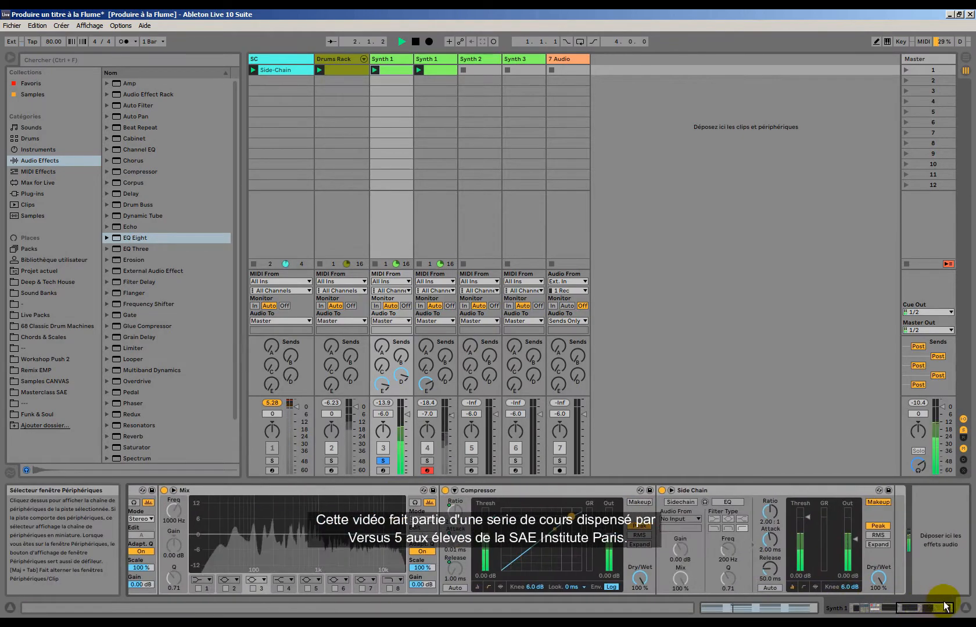
pyautogui.click(681, 501)
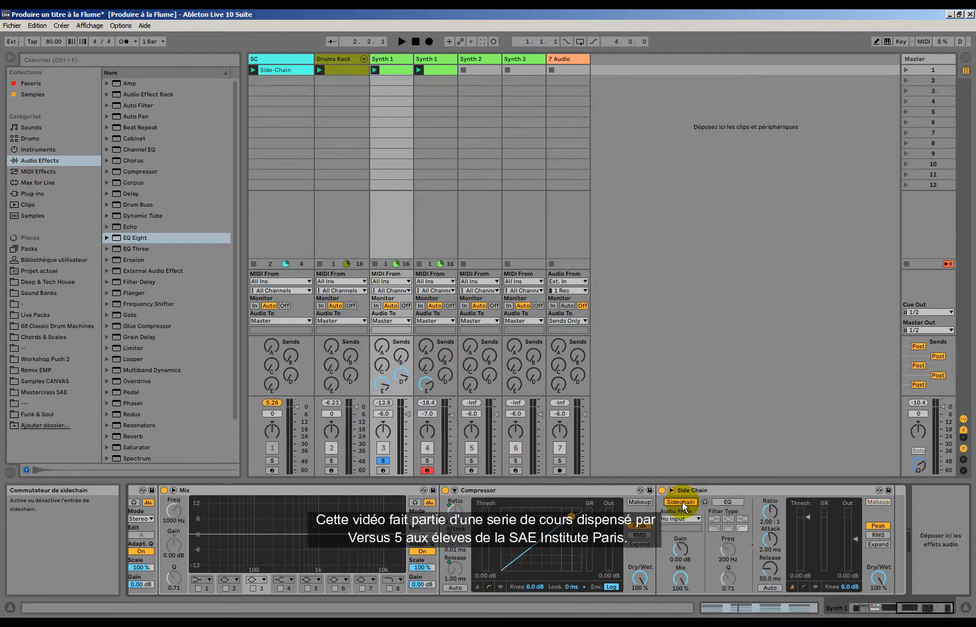
pyautogui.click(677, 518)
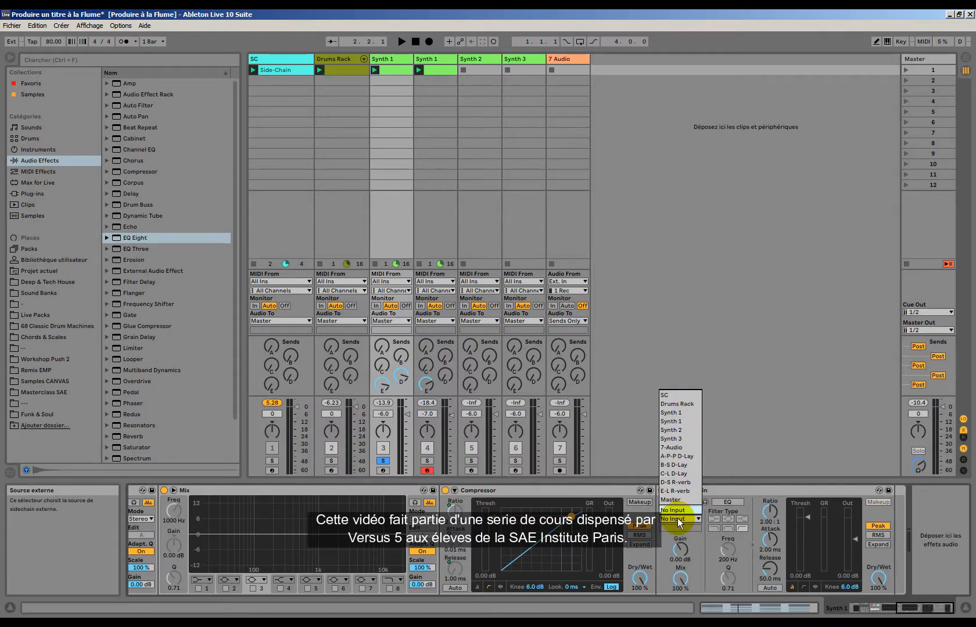
pyautogui.click(674, 396)
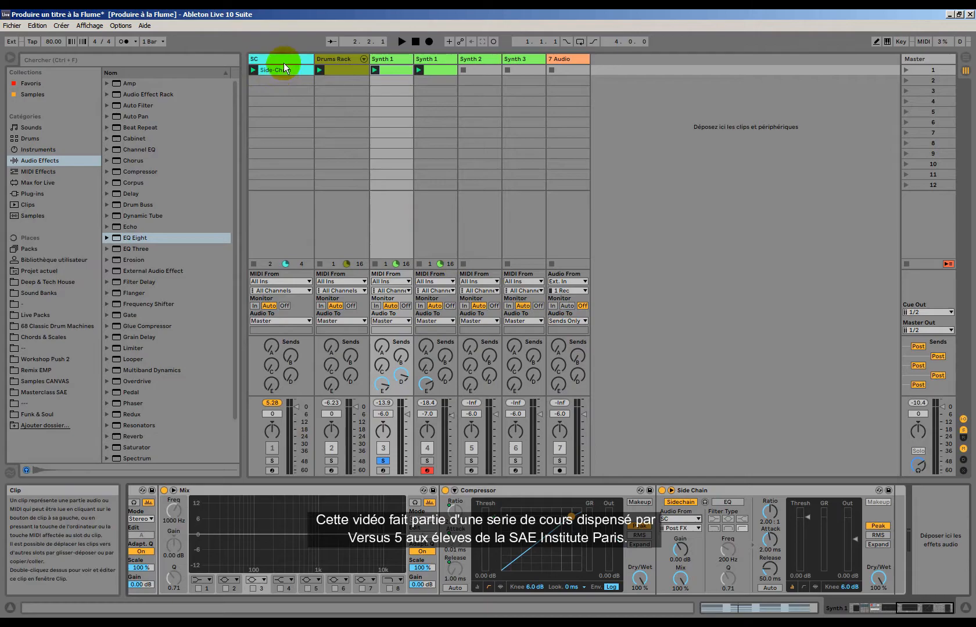
# Narrow the SC track to its minimum width and show the first Synth 1 track's Side Chain compressor again.
pyautogui.moveTo(312, 57); pyautogui.dragTo(213, 56)
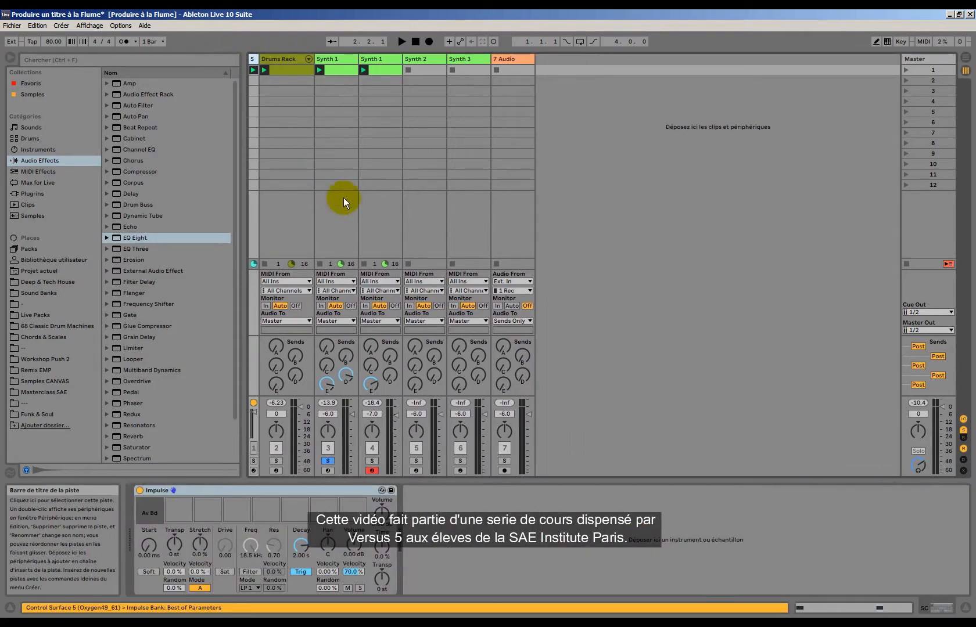
pyautogui.click(331, 61)
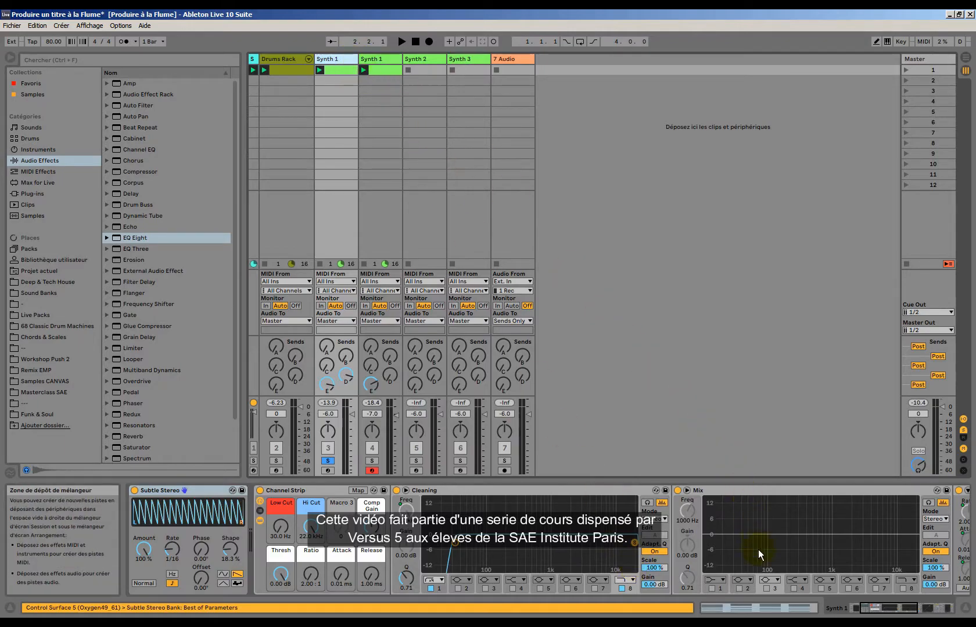
pyautogui.moveTo(871, 608); pyautogui.dragTo(901, 608)
# Lower the Side Chain compressor's threshold to about -26.3 dB while auditioning Synth 1, and unsolo the track to hear the full mix.
pyautogui.press('space')
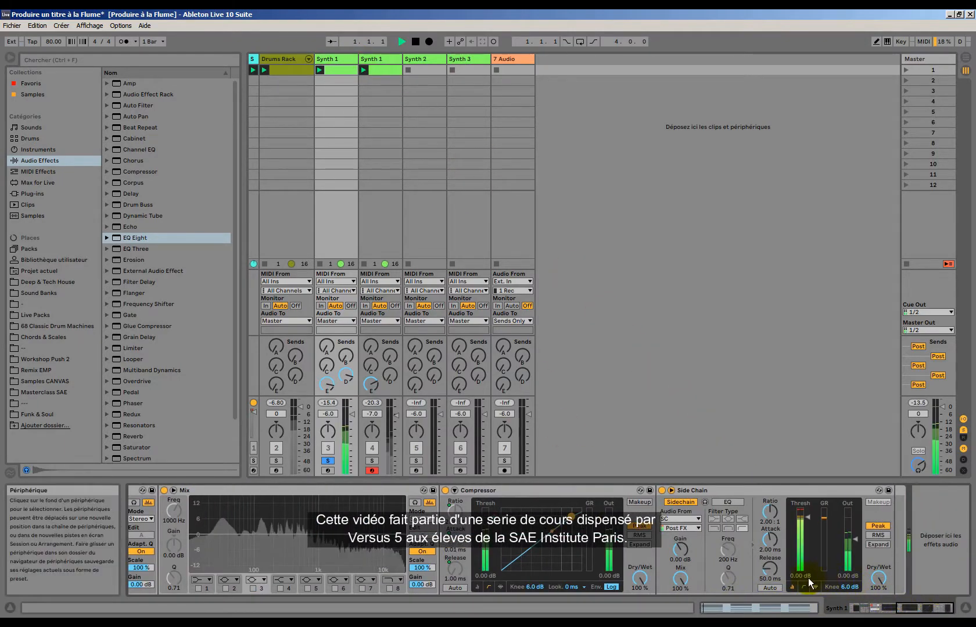
pyautogui.press('space')
pyautogui.moveTo(806, 517); pyautogui.dragTo(807, 537)
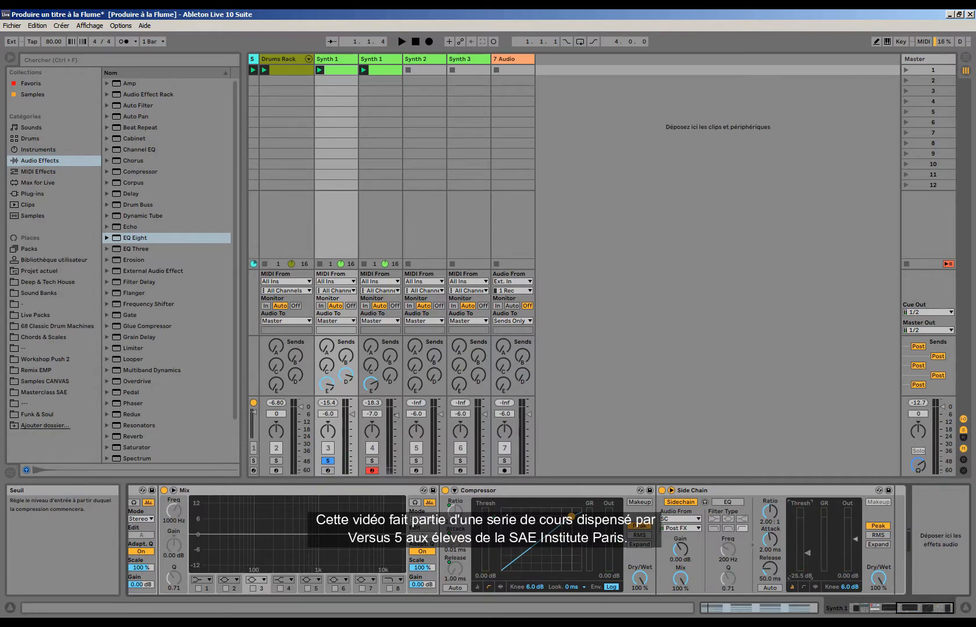
pyautogui.moveTo(805, 554); pyautogui.dragTo(805, 558)
pyautogui.press('space')
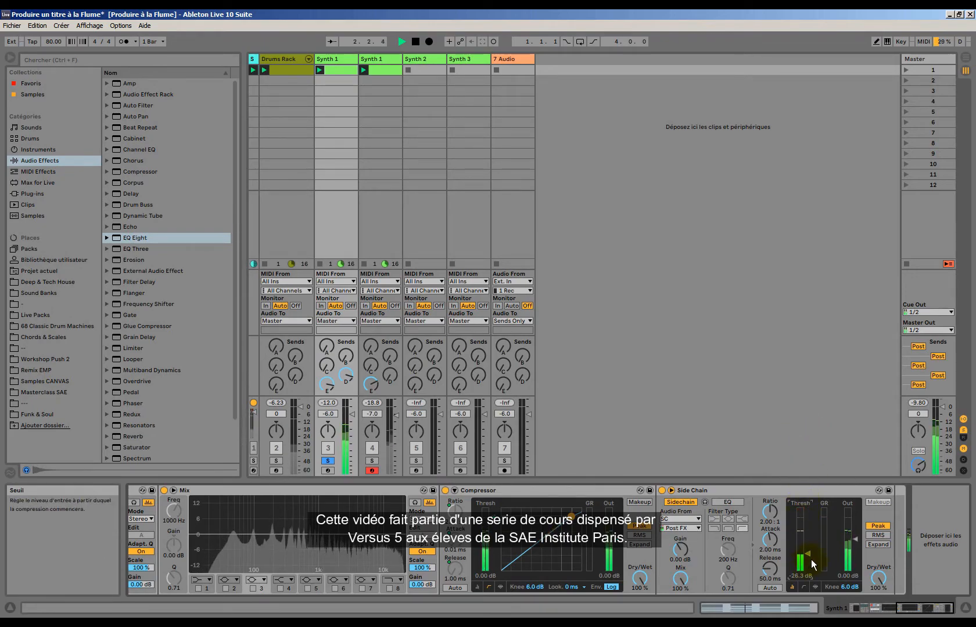
pyautogui.moveTo(810, 554)
pyautogui.mouseDown()
pyautogui.moveTo(809, 568)
pyautogui.moveTo(809, 554)
pyautogui.mouseUp()
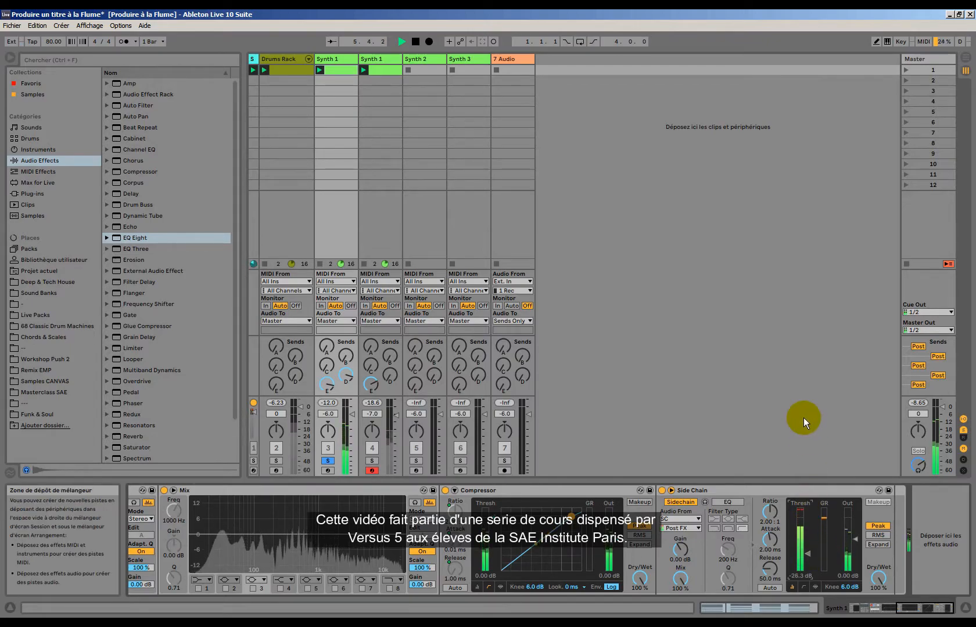
pyautogui.click(327, 460)
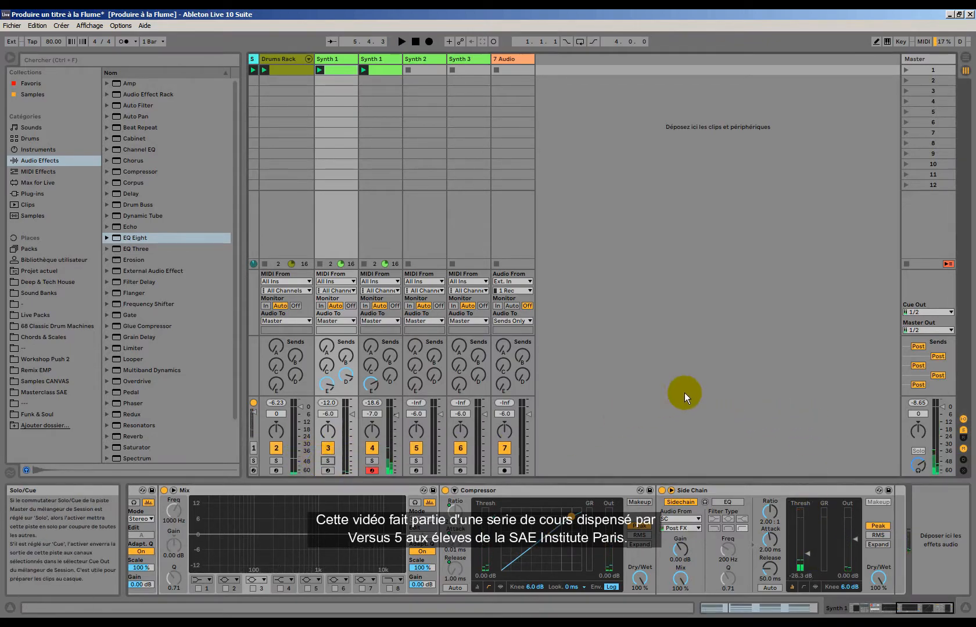
pyautogui.press('space')
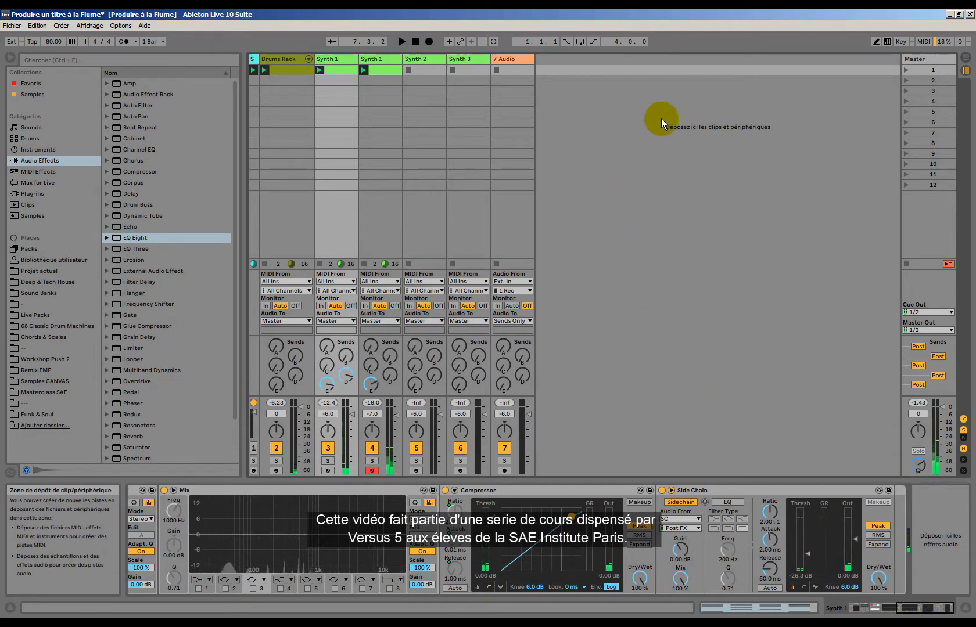
# Insert a MIDI track after 7 Audio and load the AAS Lounge Lizard EP-4 plug-in onto it.
pyautogui.rightClick(571, 72)
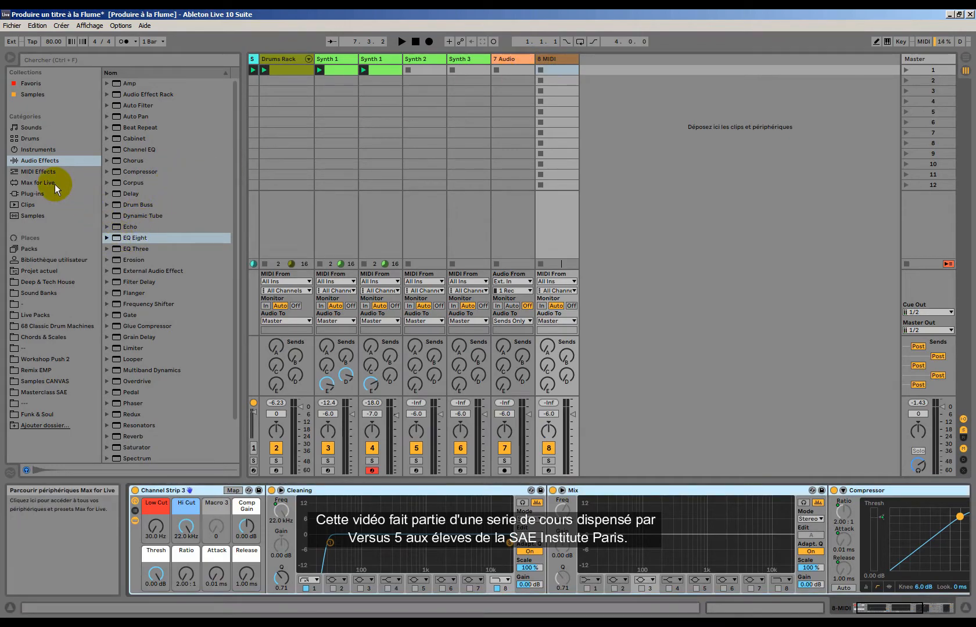
pyautogui.press('space')
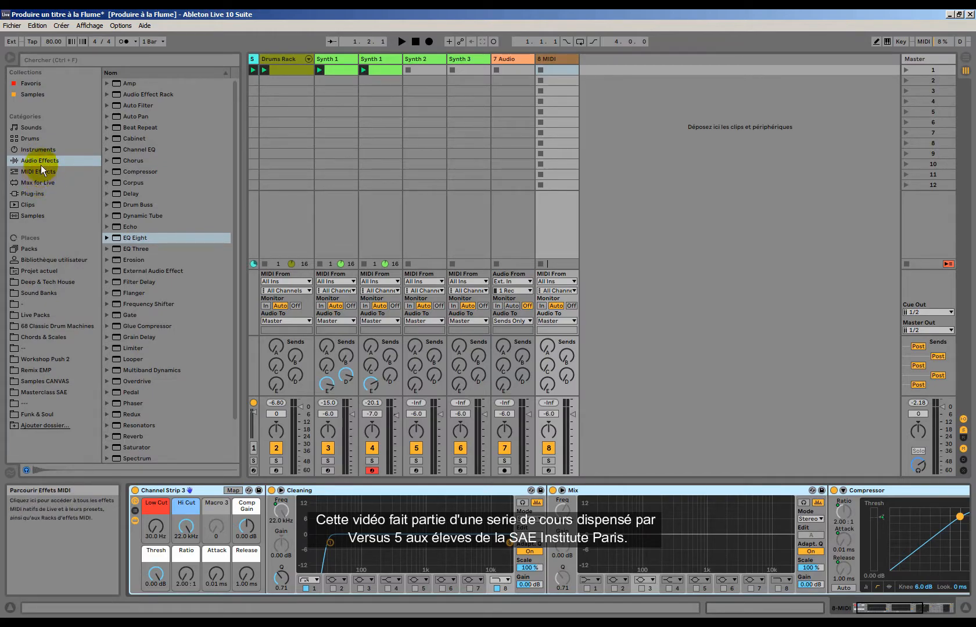
pyautogui.click(35, 193)
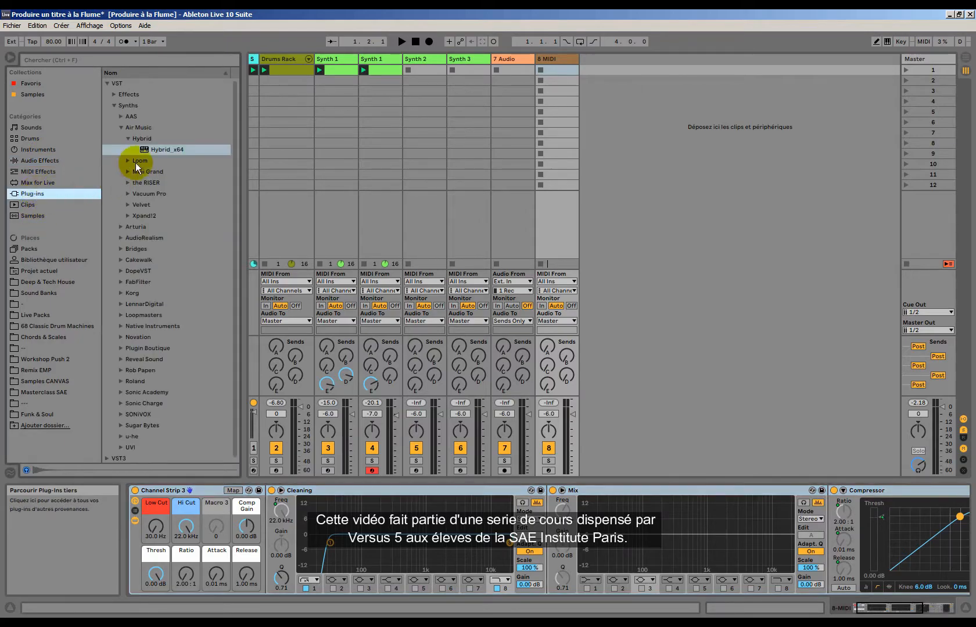
pyautogui.click(130, 137)
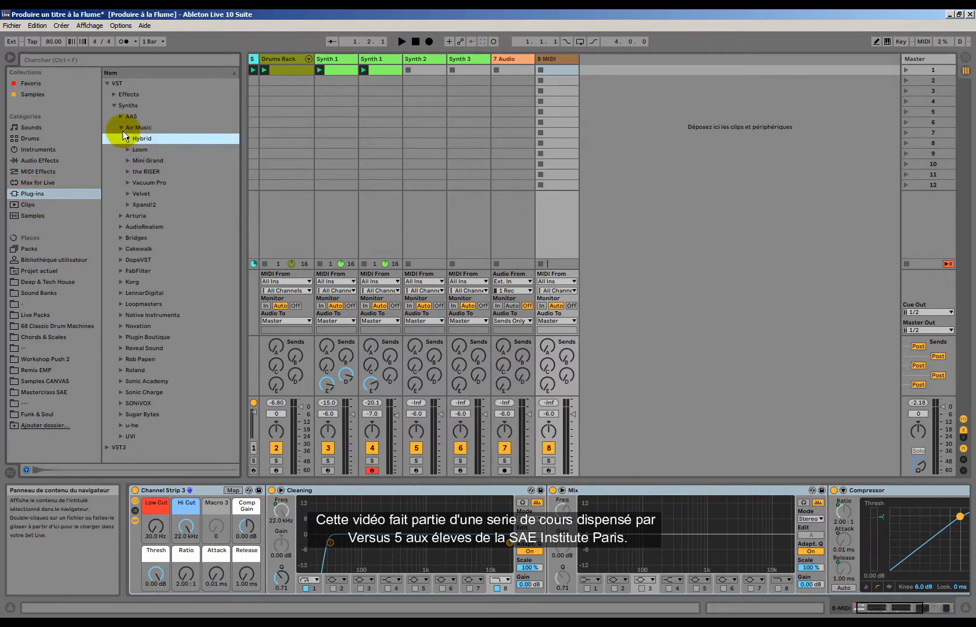
pyautogui.click(120, 117)
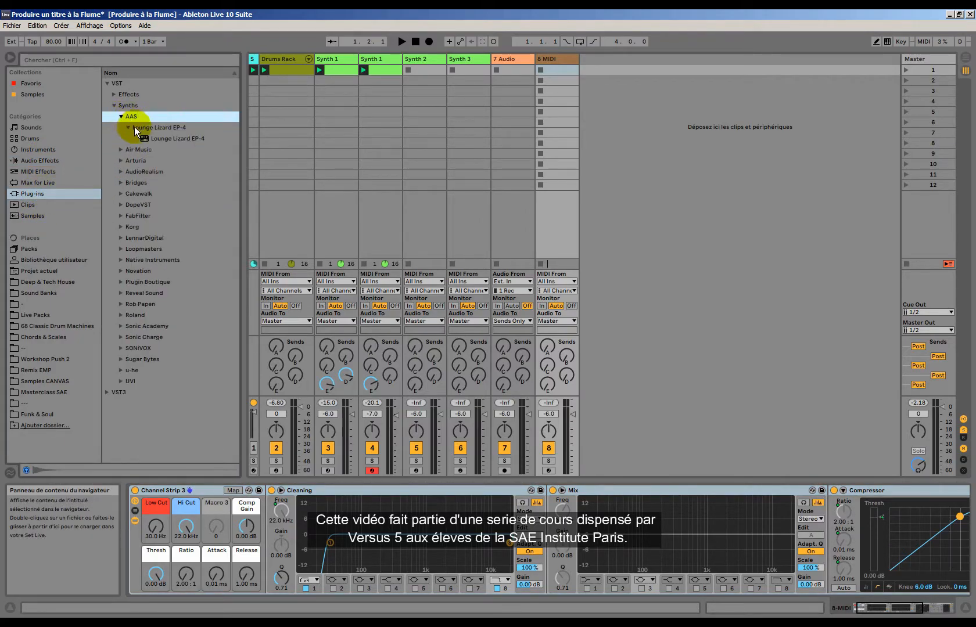
pyautogui.moveTo(161, 140); pyautogui.dragTo(555, 118)
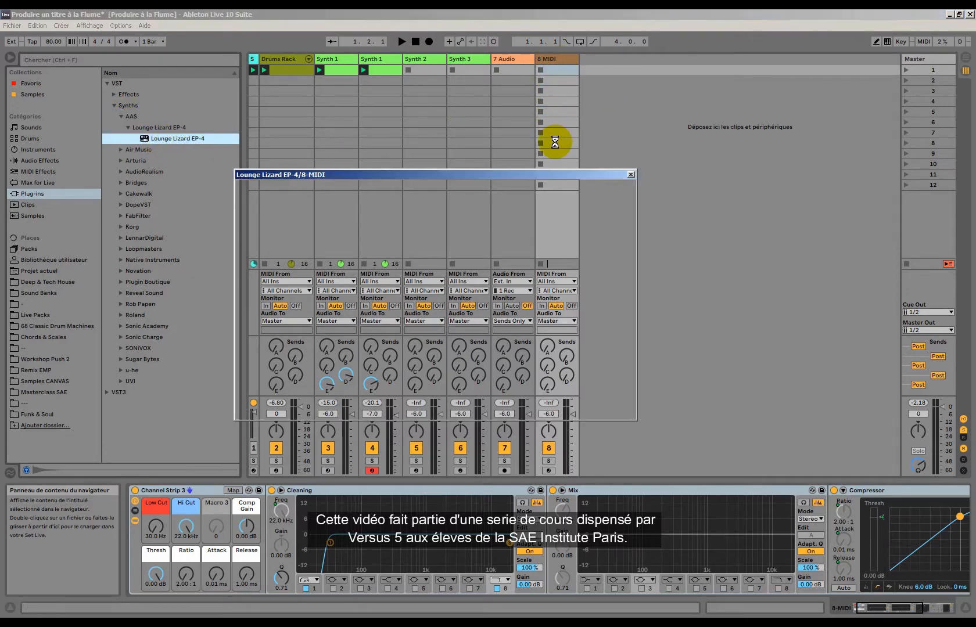
pyautogui.moveTo(524, 175); pyautogui.dragTo(525, 84)
# Set the Lounge Lizard track's volume to -1.4 dB and play the armed instrument live over scene 1.
pyautogui.click(549, 470)
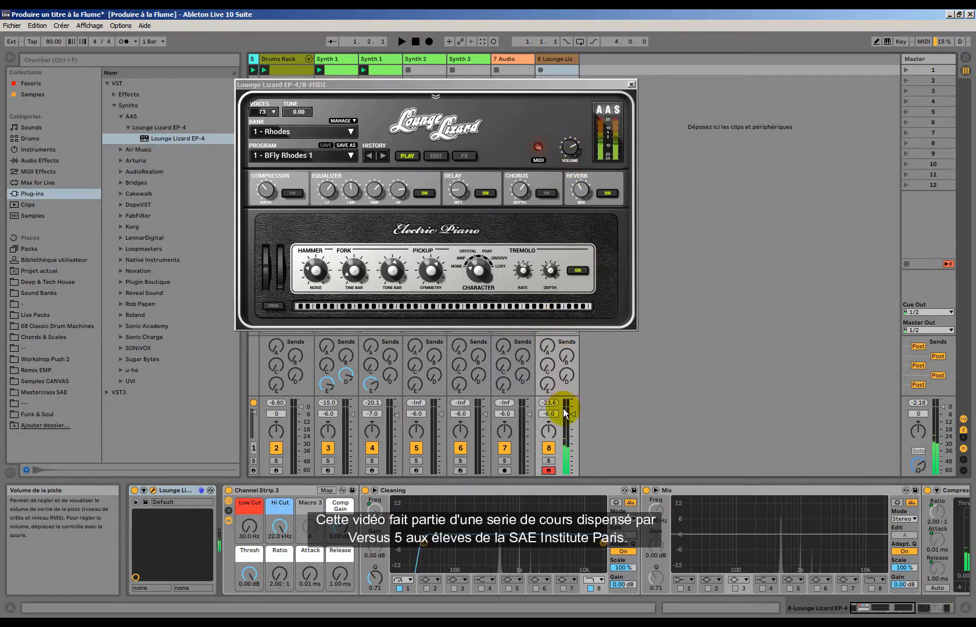
pyautogui.moveTo(574, 414); pyautogui.dragTo(573, 409)
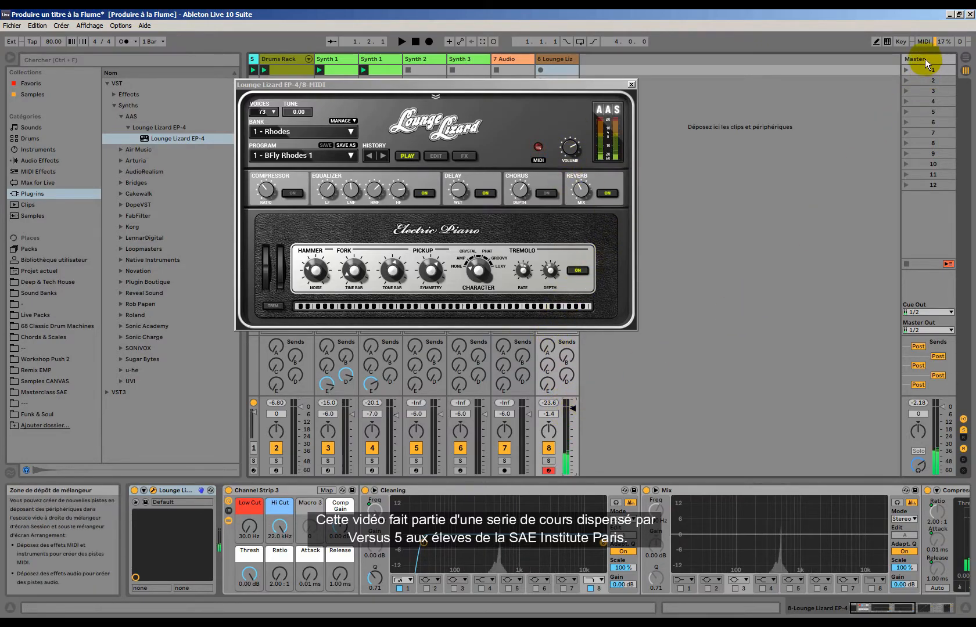
pyautogui.click(906, 70)
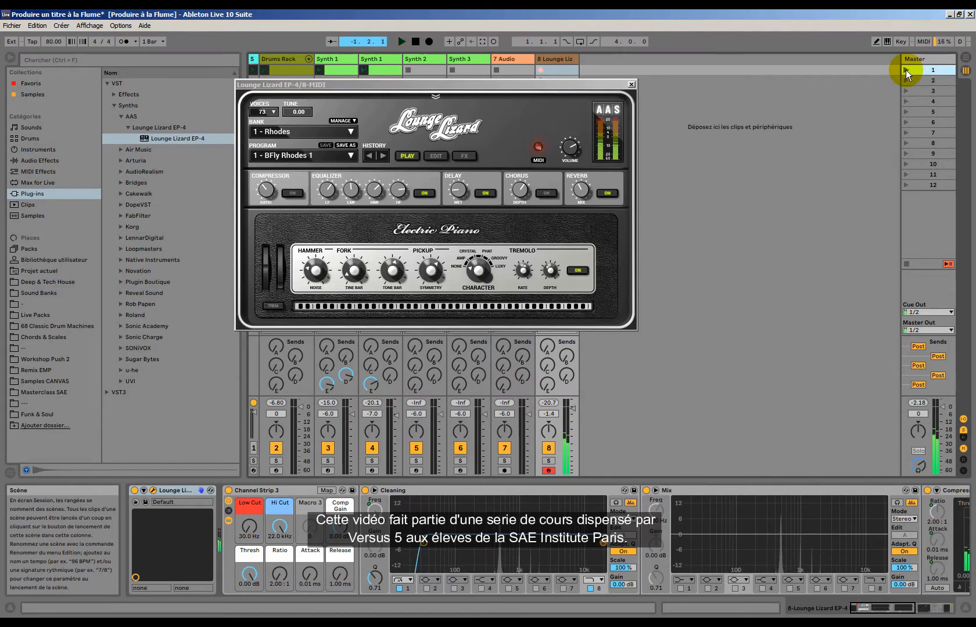
pyautogui.click(413, 40)
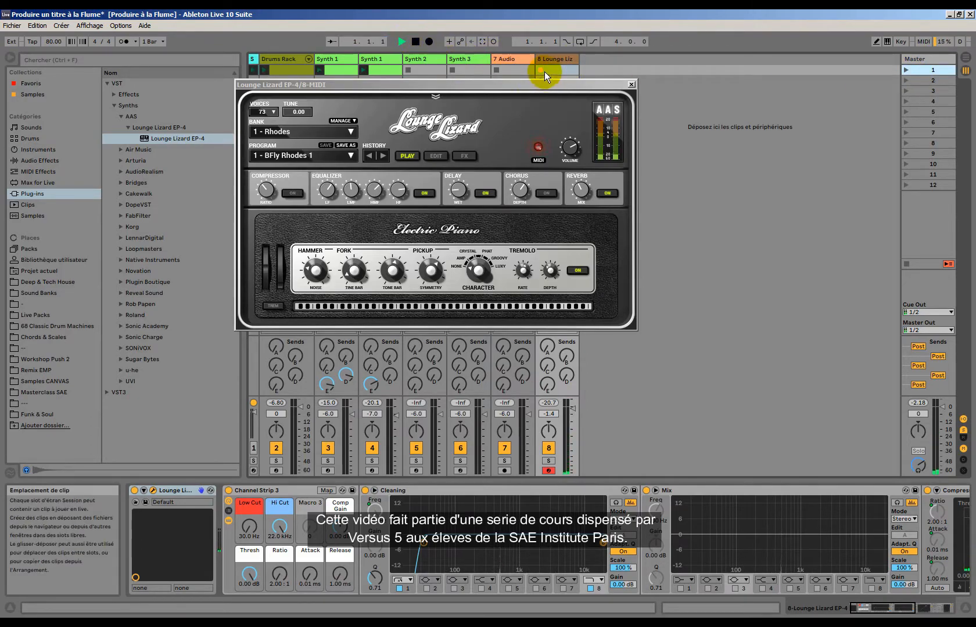
pyautogui.click(551, 470)
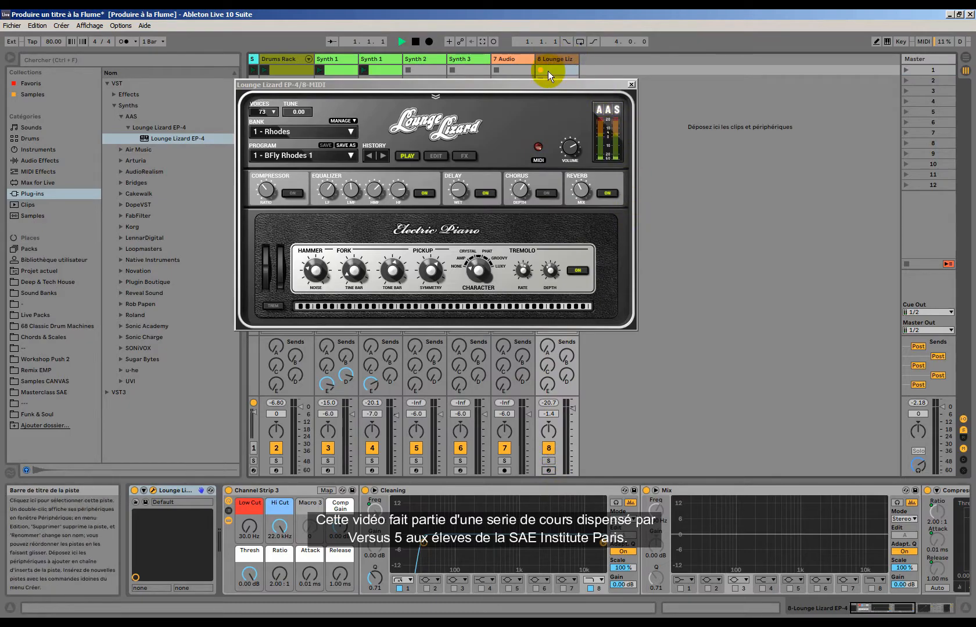
pyautogui.click(903, 69)
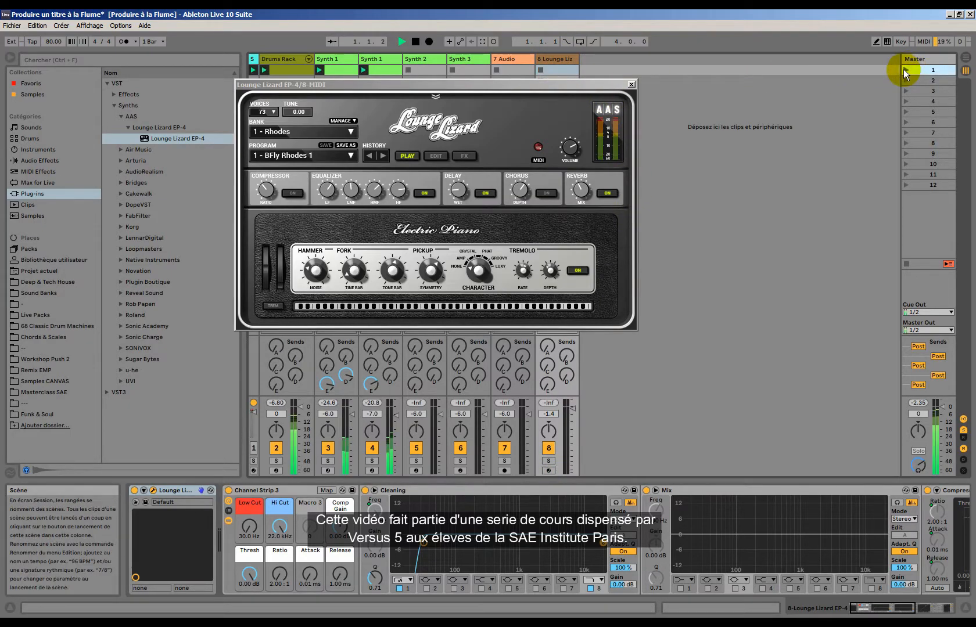
pyautogui.click(548, 470)
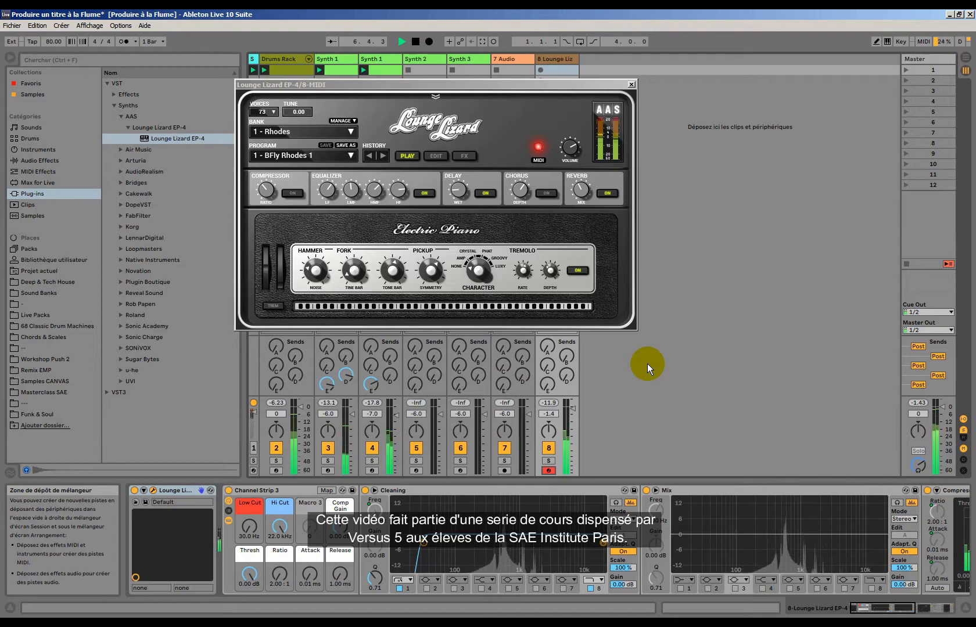
pyautogui.press('space')
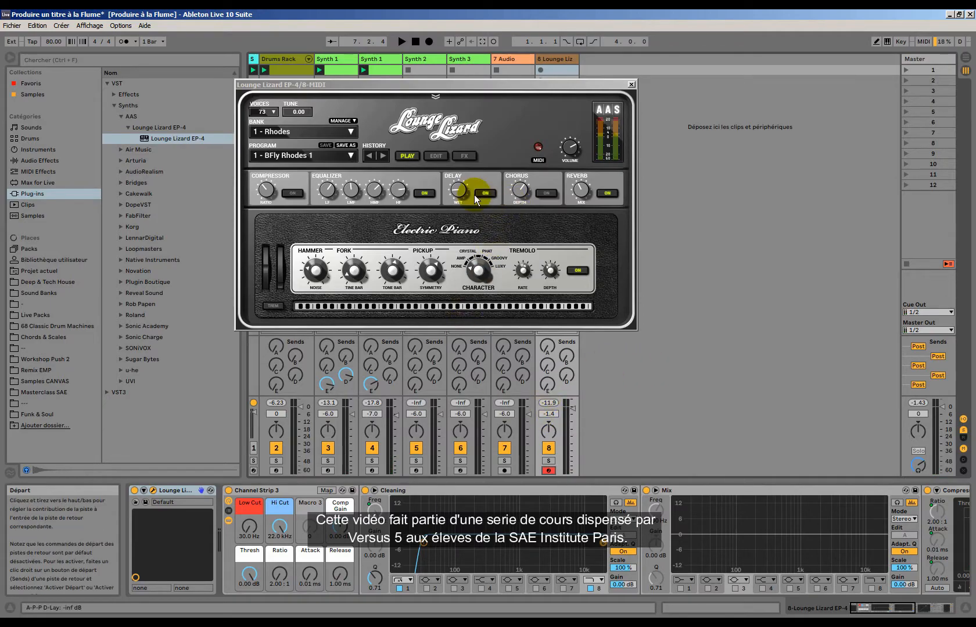
# Close the Lounge Lizard window and delete the plug-in together with its MIDI track.
pyautogui.click(631, 84)
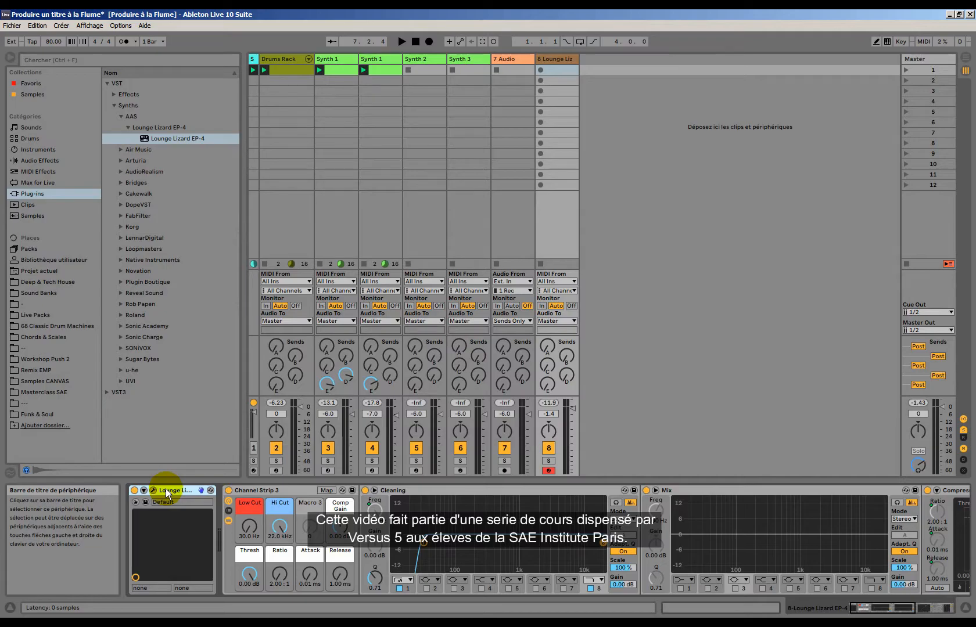
pyautogui.press('Delete')
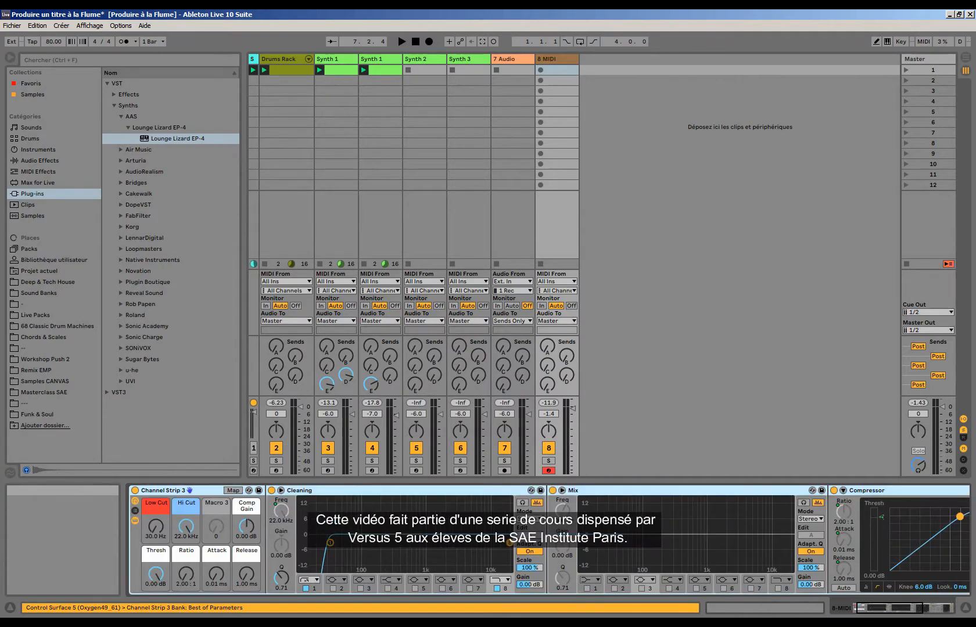
pyautogui.click(550, 58)
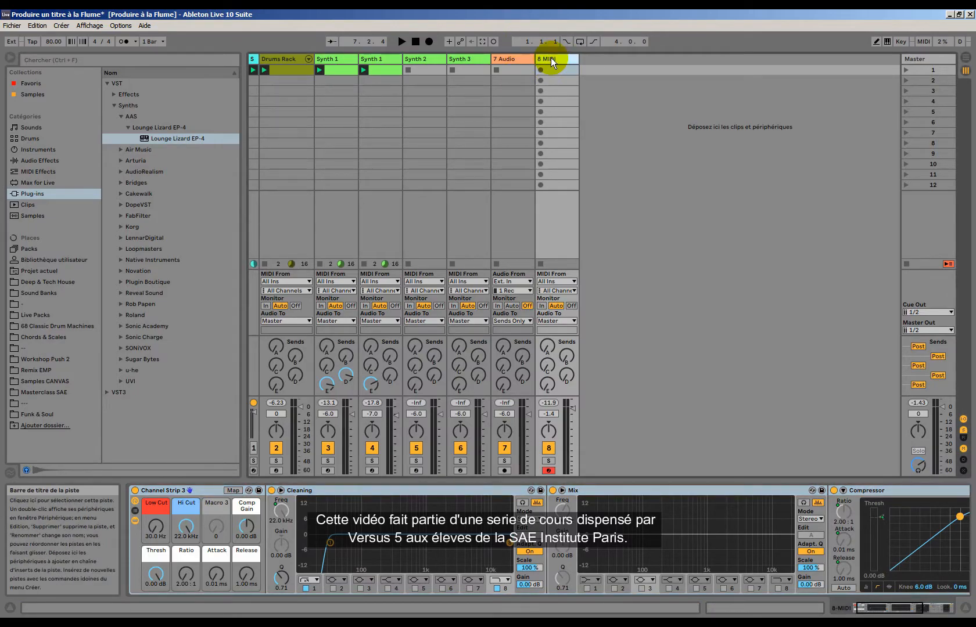
pyautogui.press('Delete')
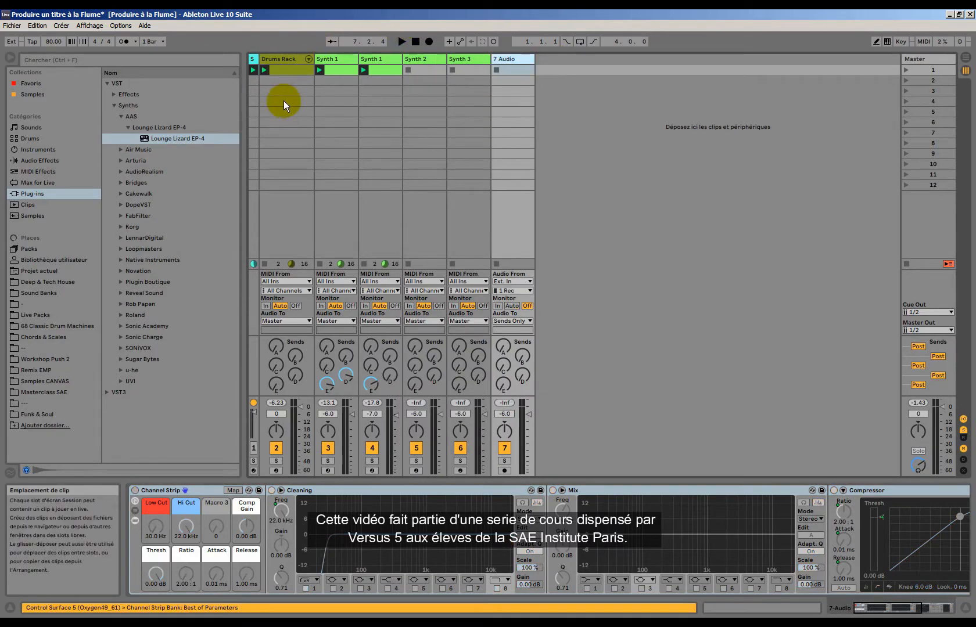
# Select the Synth 2 track and open the Vocals folder in the Deep & Tech House sample library.
pyautogui.click(435, 59)
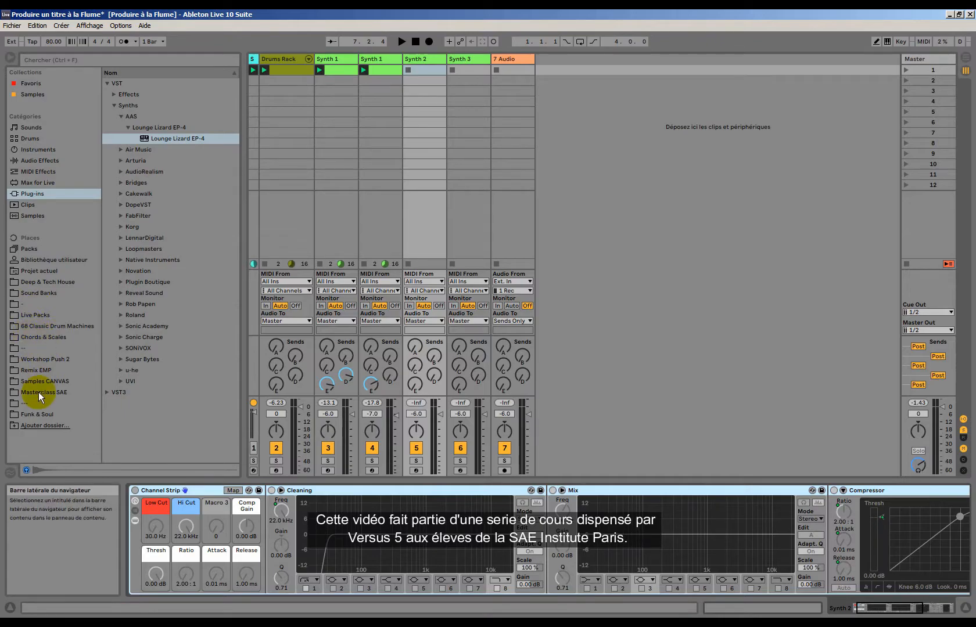
pyautogui.click(30, 281)
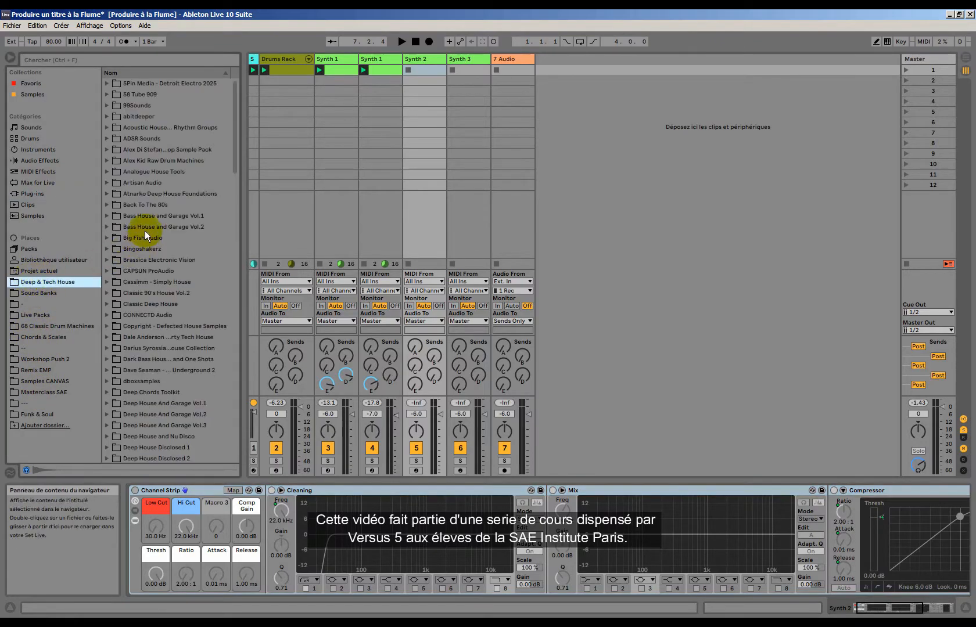
pyautogui.scroll(-3, 144, 233)
pyautogui.moveTo(231, 151); pyautogui.dragTo(229, 465)
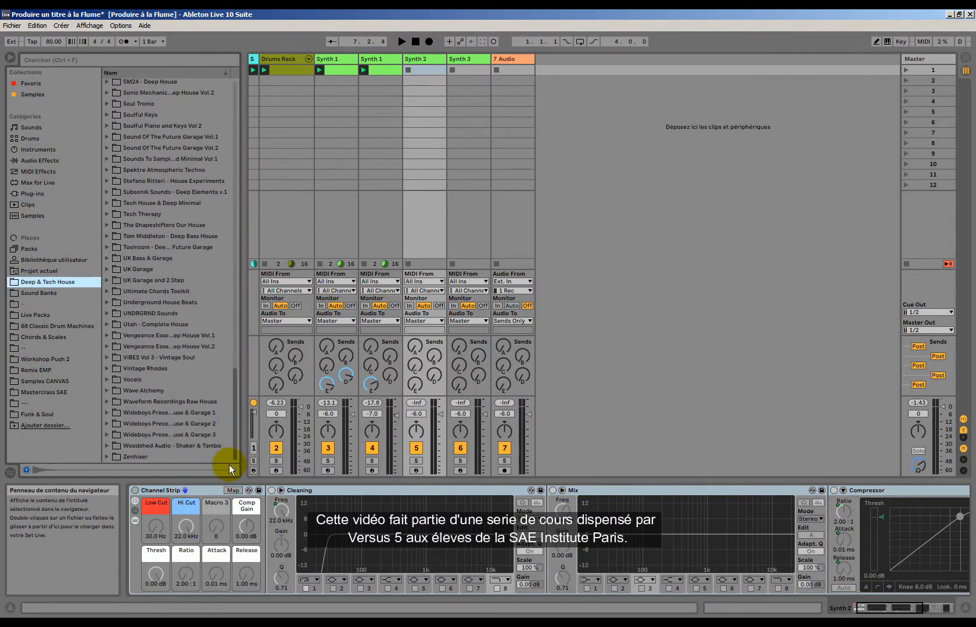
pyautogui.click(108, 379)
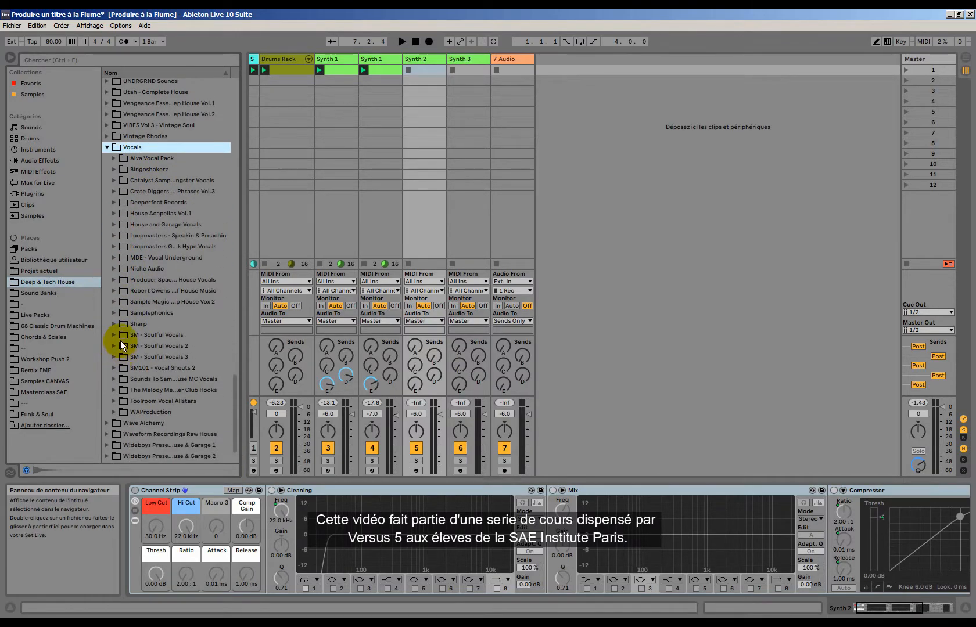
# Audition several vocal samples in the SM101 - Vocal Shouts 2 folder, including vs2_vox120_ahhlong.wav, and collapse the folder.
pyautogui.click(113, 368)
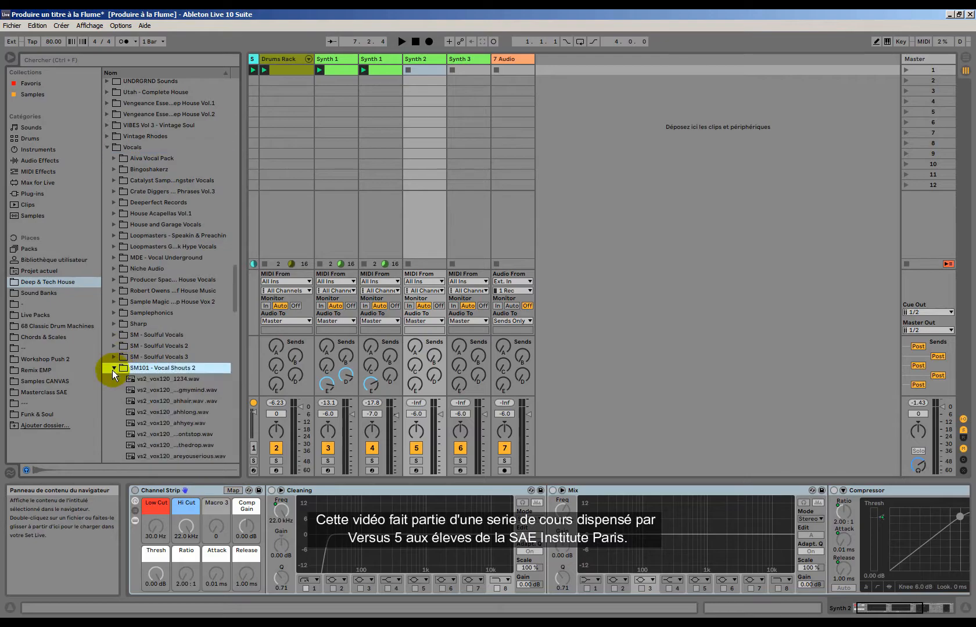
pyautogui.click(162, 299)
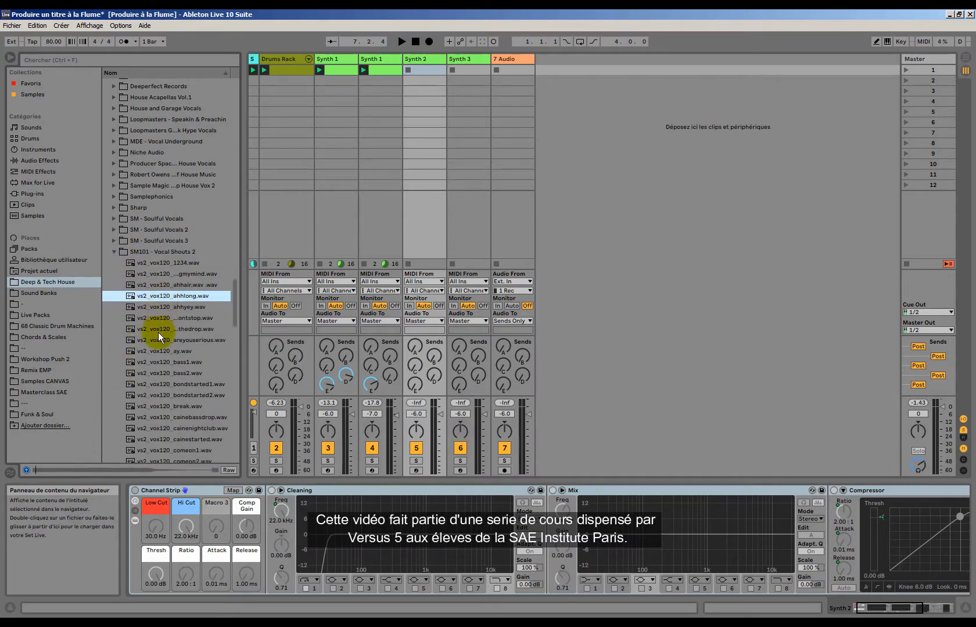
pyautogui.click(156, 342)
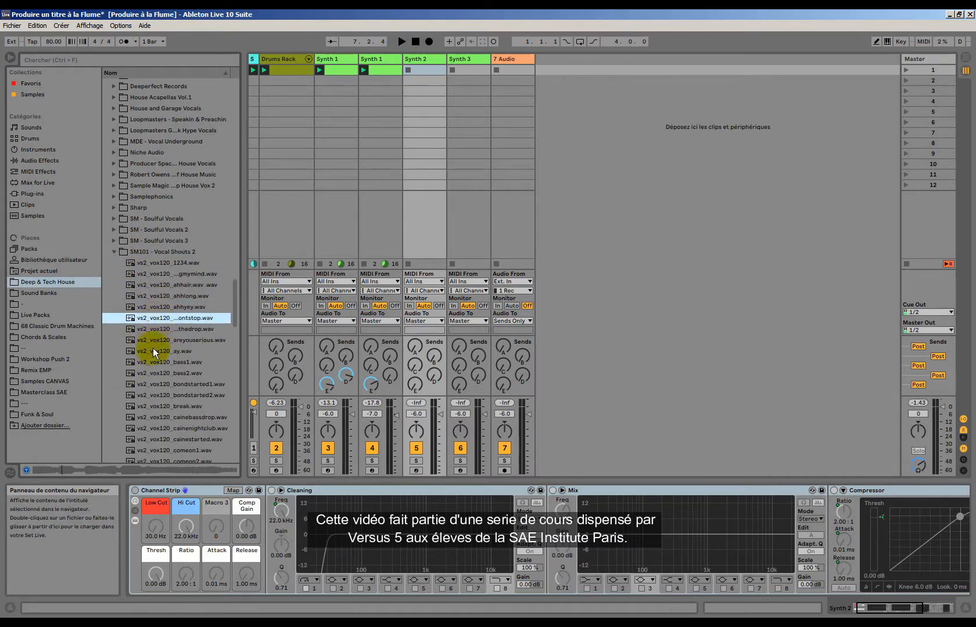
pyautogui.click(152, 363)
pyautogui.click(115, 252)
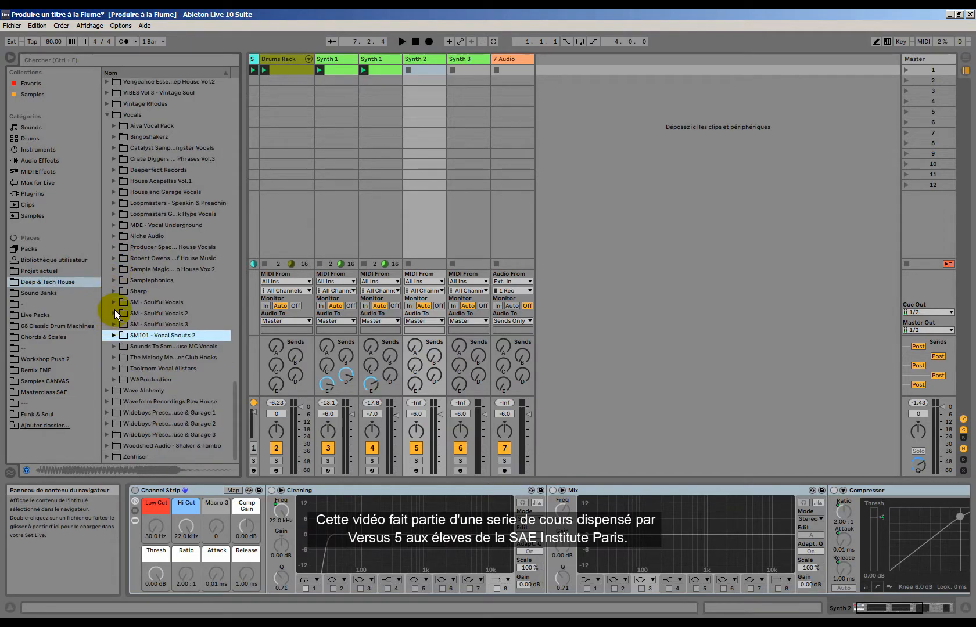
# Audition the Vocal Single Sounds samples in the Sample Magic House Vox 2 folder, stopping on SM_Vocal_Bye_Am_122.wav.
pyautogui.click(114, 280)
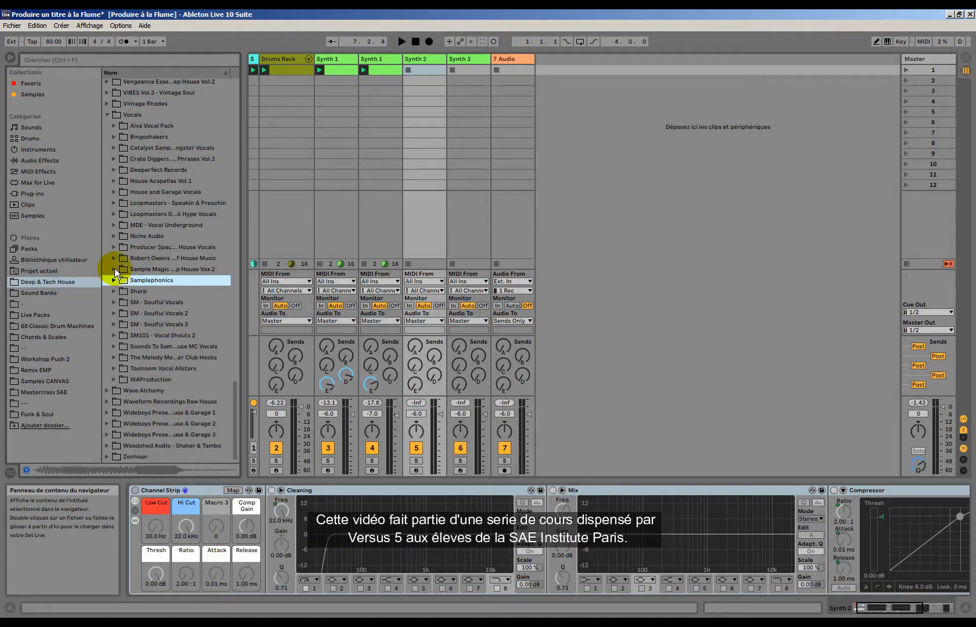
pyautogui.click(115, 269)
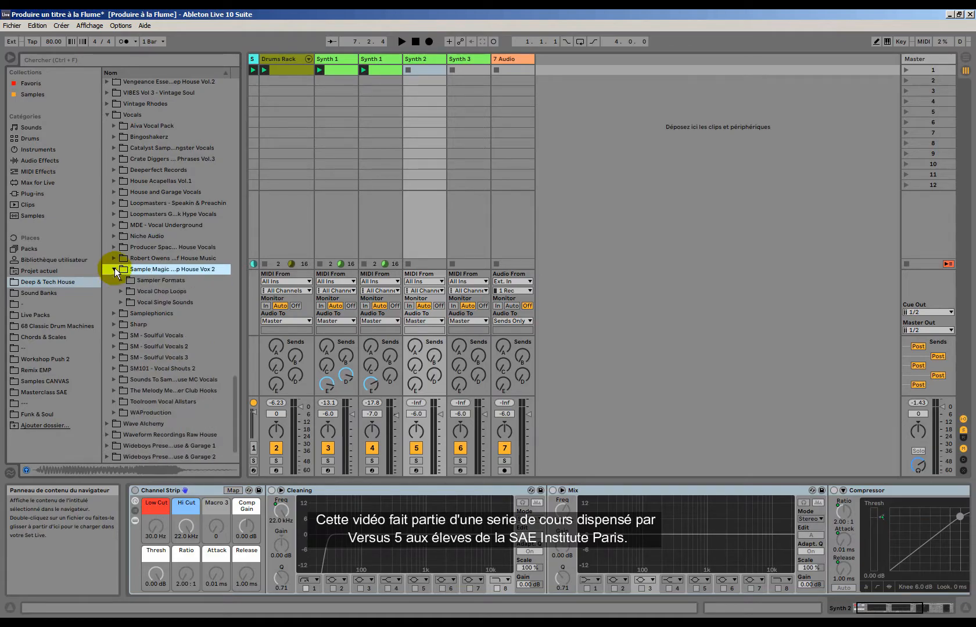
pyautogui.click(122, 303)
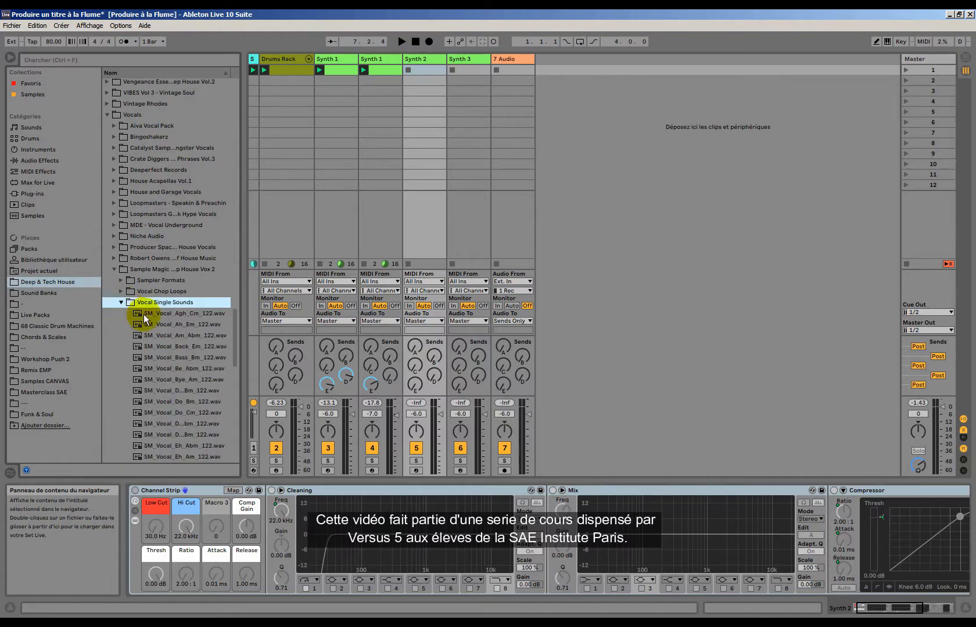
pyautogui.click(148, 314)
pyautogui.click(157, 324)
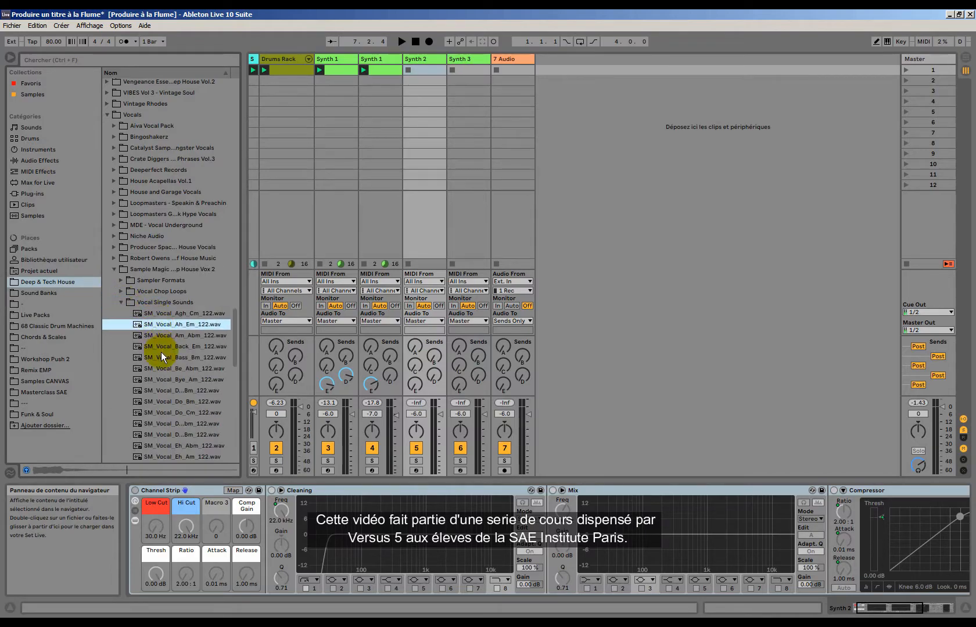
pyautogui.click(161, 351)
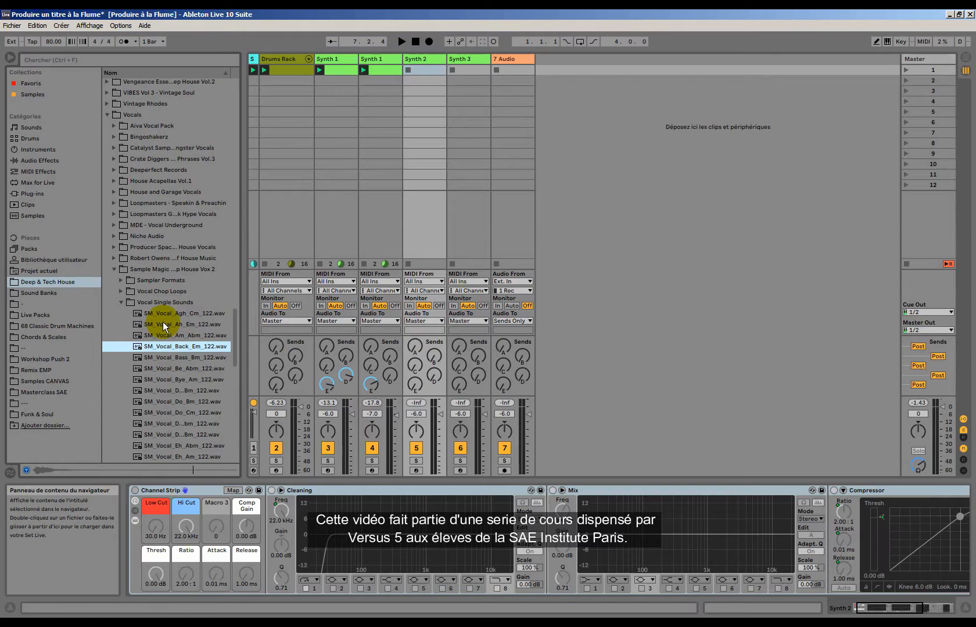
pyautogui.press('Down')
pyautogui.press('Down')
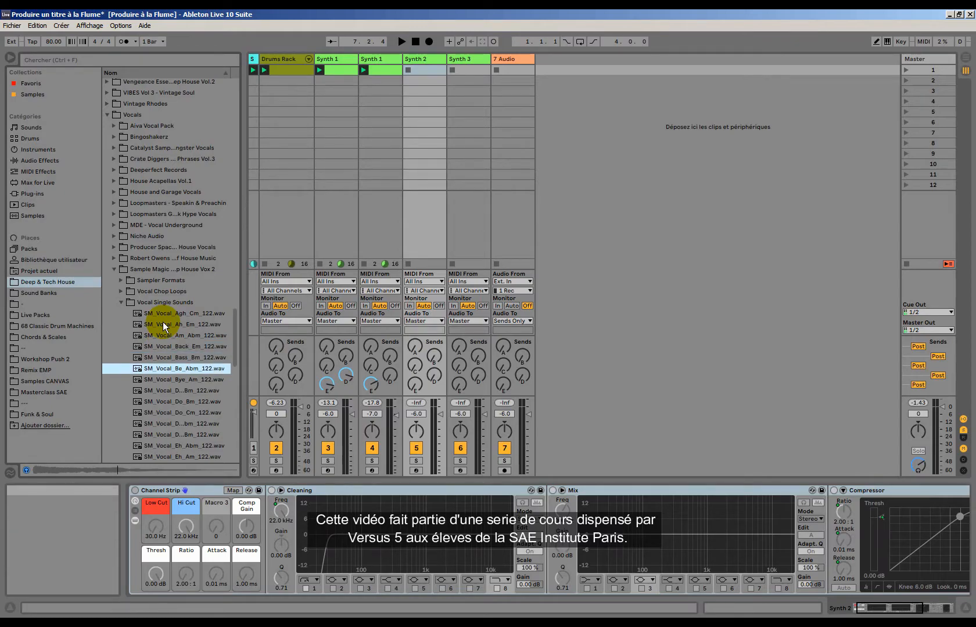
pyautogui.press('Down')
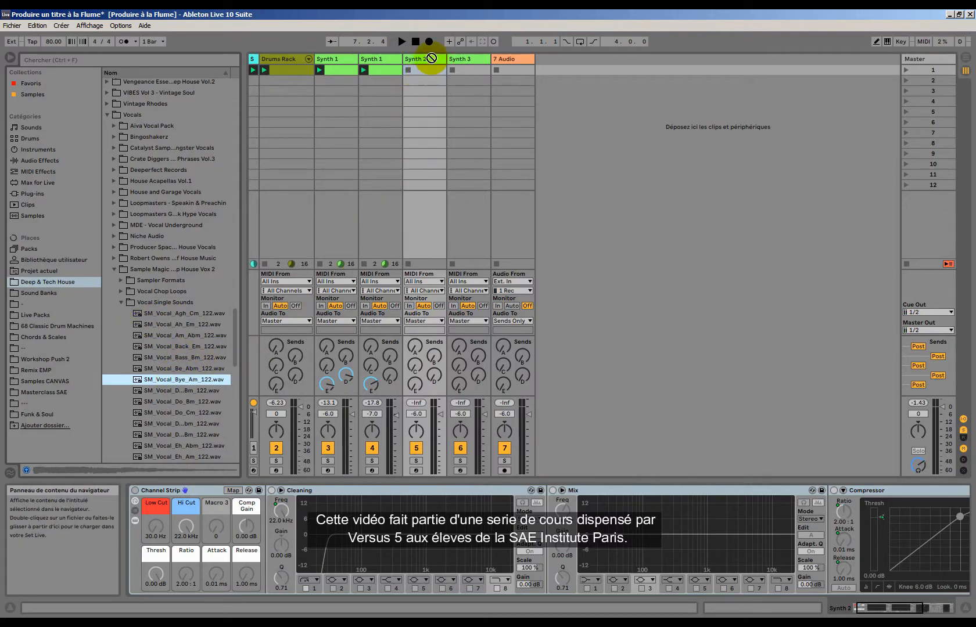
# Load SM_Vocal_Bye_Am_122.wav into a sampler on Synth 2, arm the track and set its volume to -14.0 dB.
pyautogui.click(432, 58)
pyautogui.moveTo(162, 378); pyautogui.dragTo(150, 538)
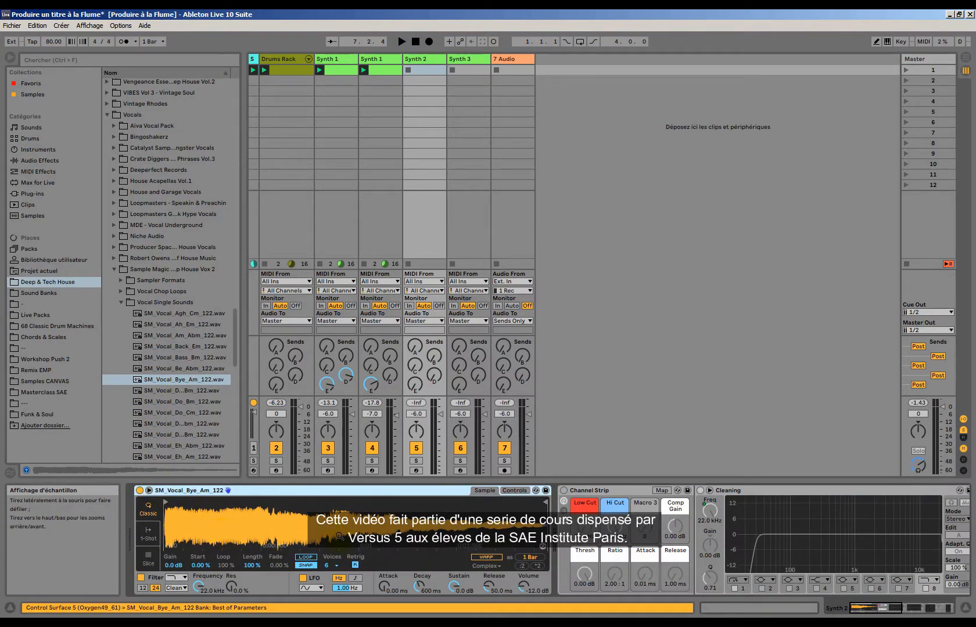
pyautogui.click(414, 471)
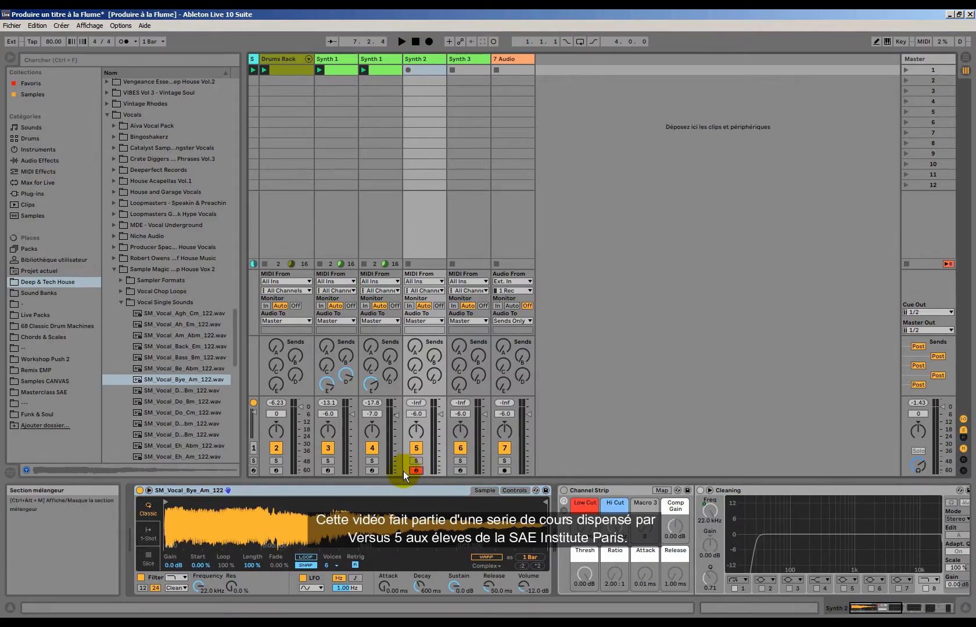
pyautogui.moveTo(443, 417); pyautogui.dragTo(443, 424)
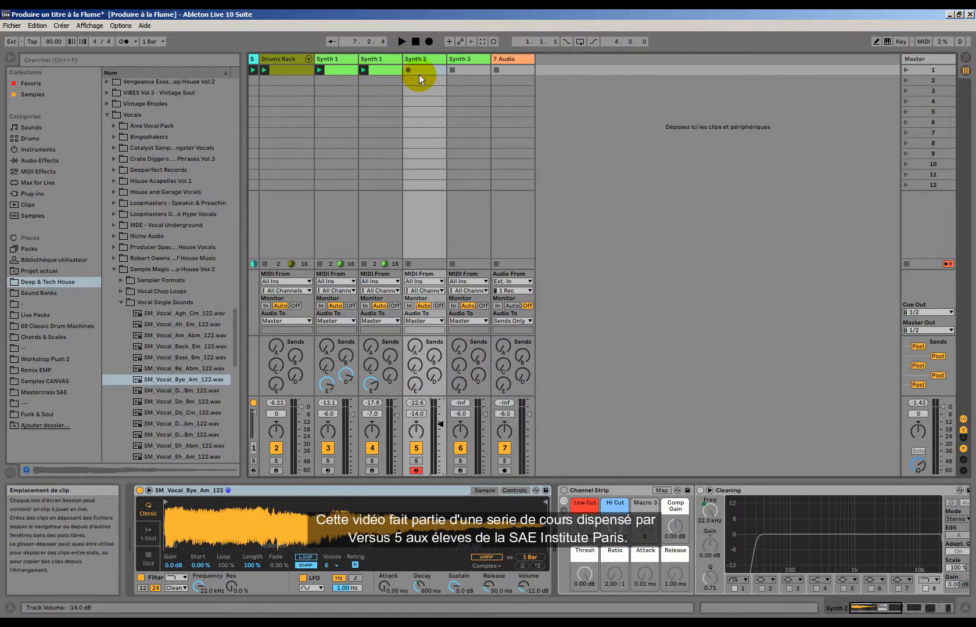
pyautogui.press('space')
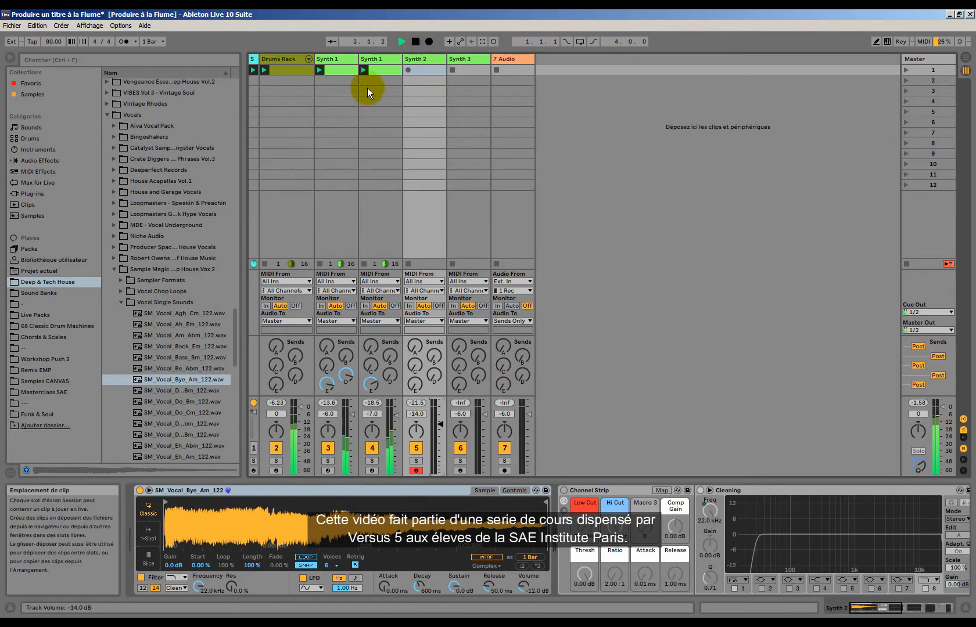
pyautogui.click(416, 39)
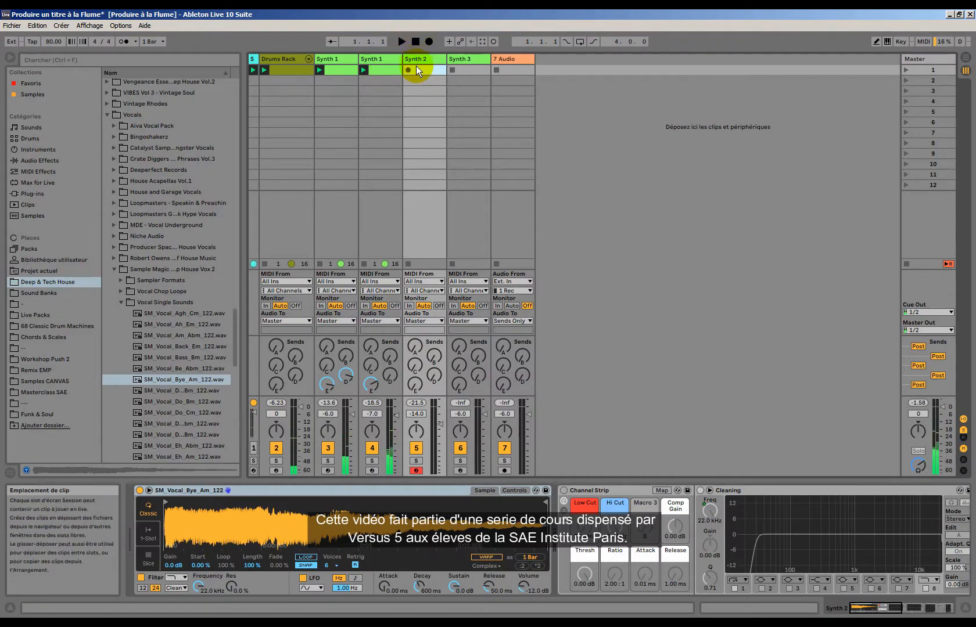
# Create an empty MIDI clip in Synth 2's scene 1 slot and set its loop length to 4 bars.
pyautogui.doubleClick(416, 67)
pyautogui.moveTo(429, 480); pyautogui.dragTo(430, 286)
pyautogui.moveTo(229, 401); pyautogui.dragTo(229, 384)
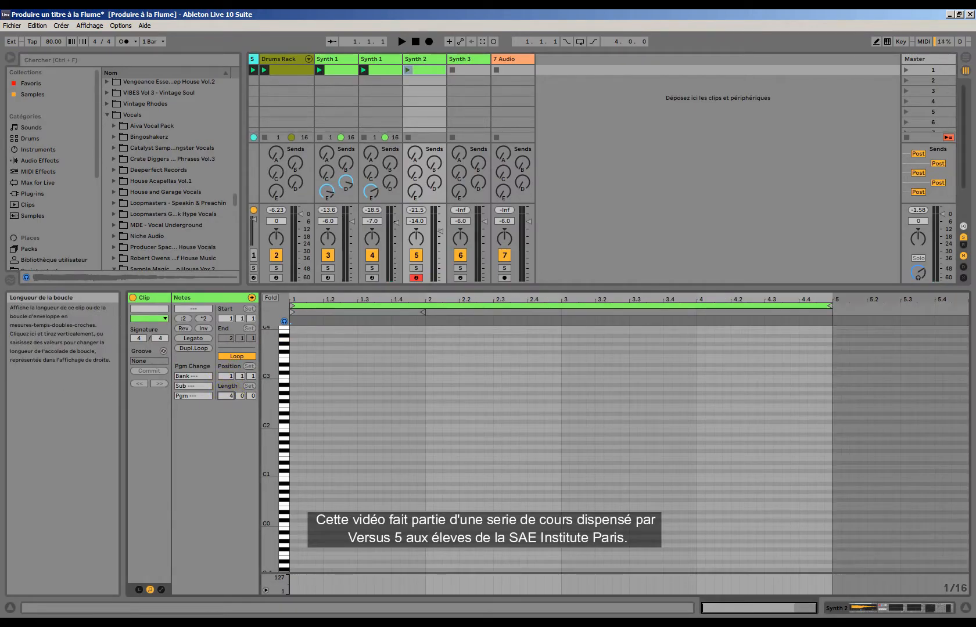
pyautogui.rightClick(540, 408)
pyautogui.click(560, 452)
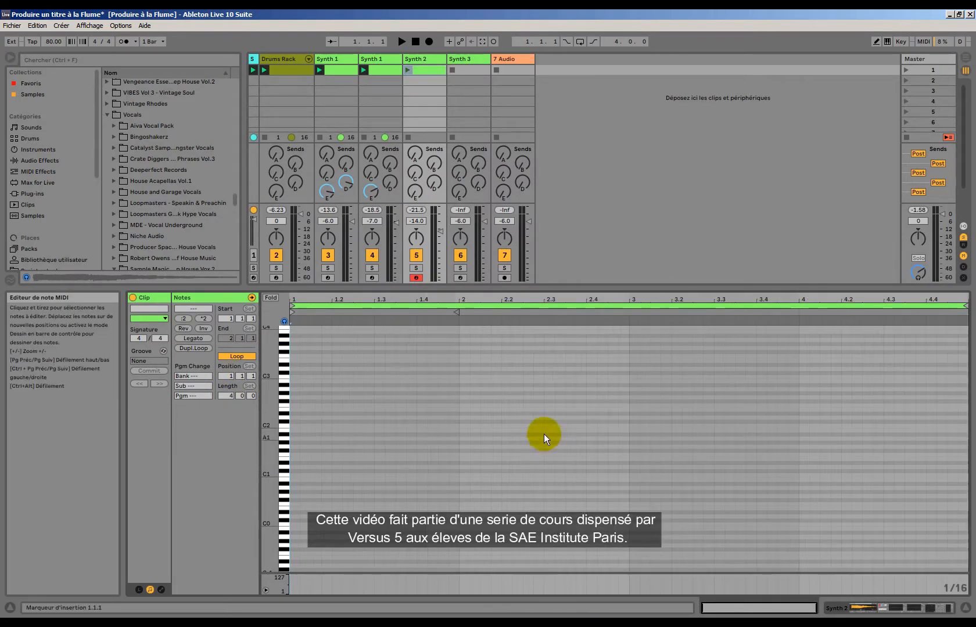
# Play a vocal chop pattern live on Synth 2 over the running loop and capture the performance as a MIDI clip.
pyautogui.press('space')
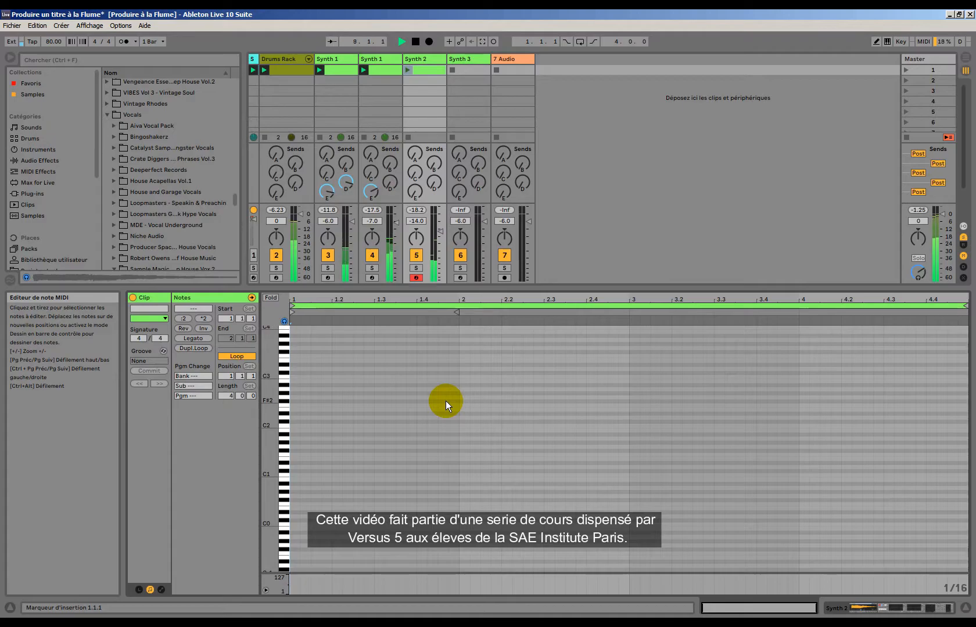
pyautogui.press('space')
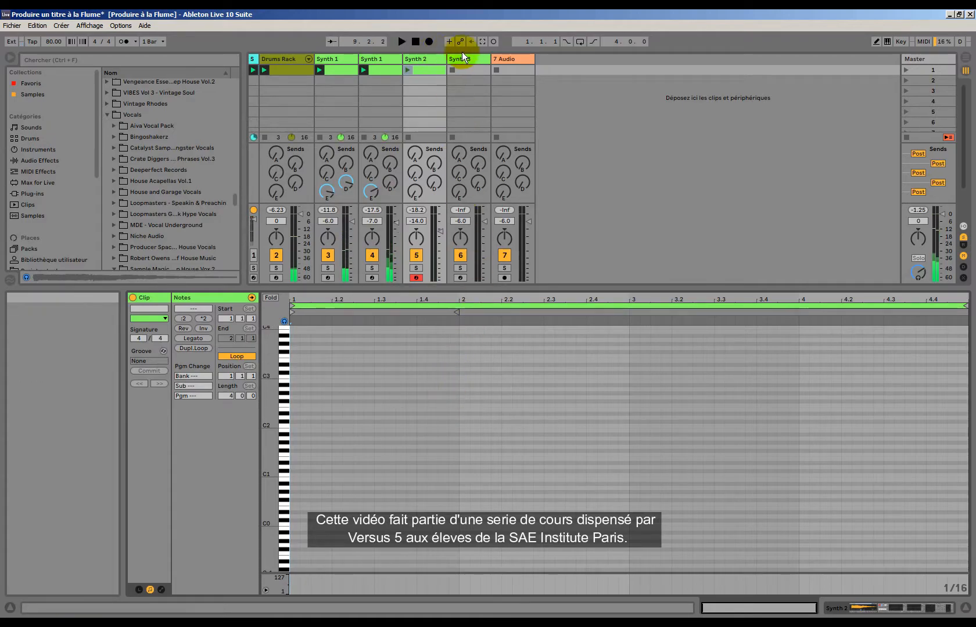
pyautogui.click(482, 41)
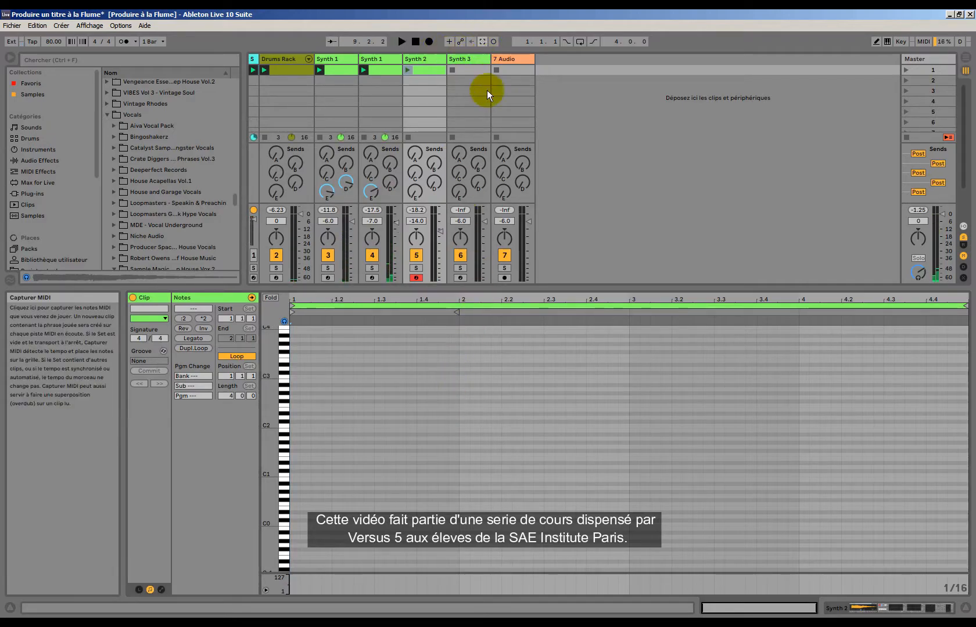
# Quantize the captured F#3 notes and crop the clip to its four-bar loop.
pyautogui.rightClick(741, 405)
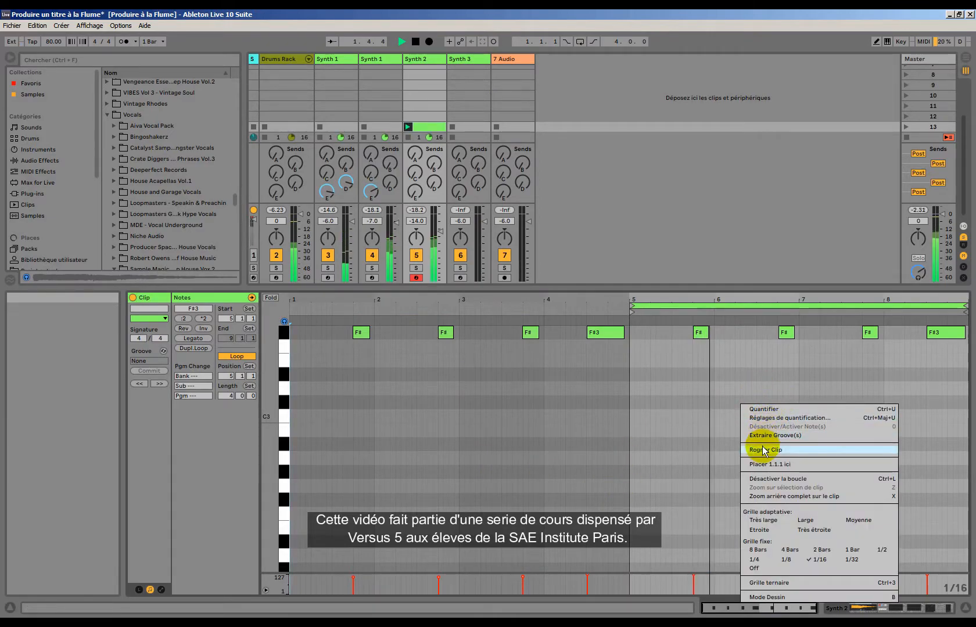
pyautogui.click(769, 410)
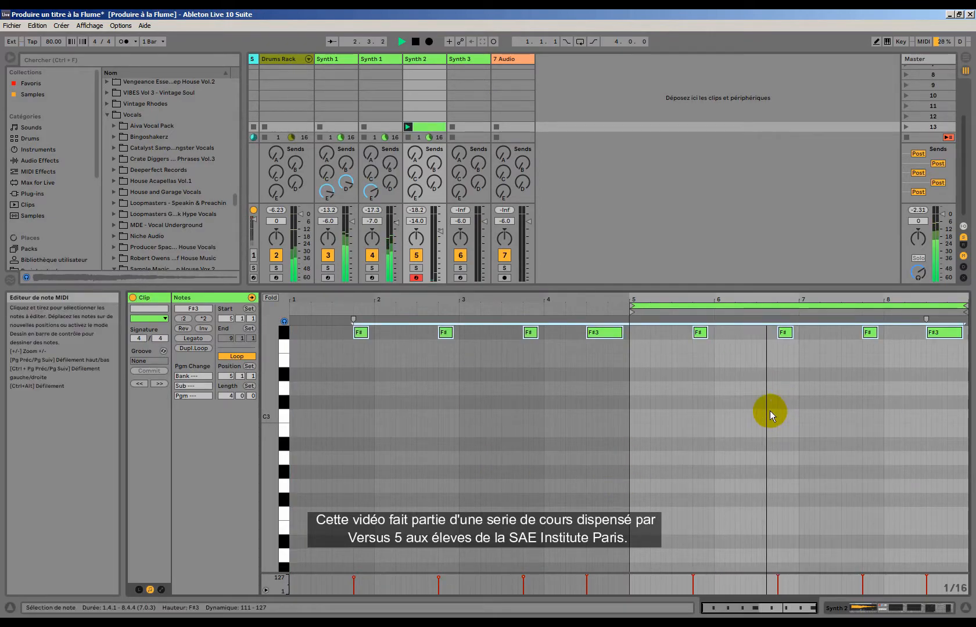
pyautogui.click(734, 406)
pyautogui.rightClick(669, 380)
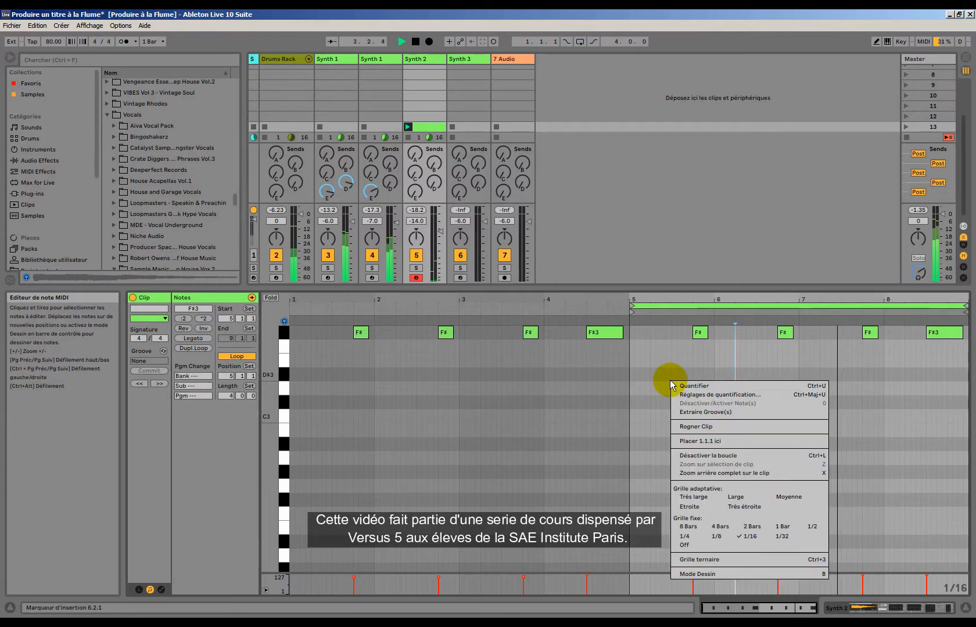
pyautogui.click(689, 429)
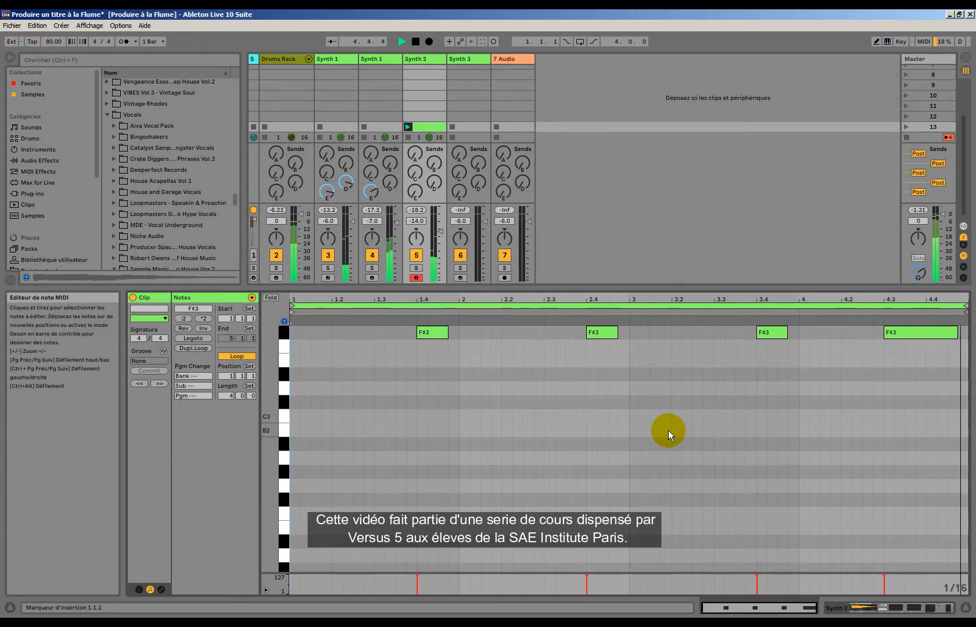
# Raise Synth 2's sends A and E and set its track volume to -20.0 dB.
pyautogui.moveTo(420, 191); pyautogui.dragTo(415, 154)
pyautogui.click(416, 153)
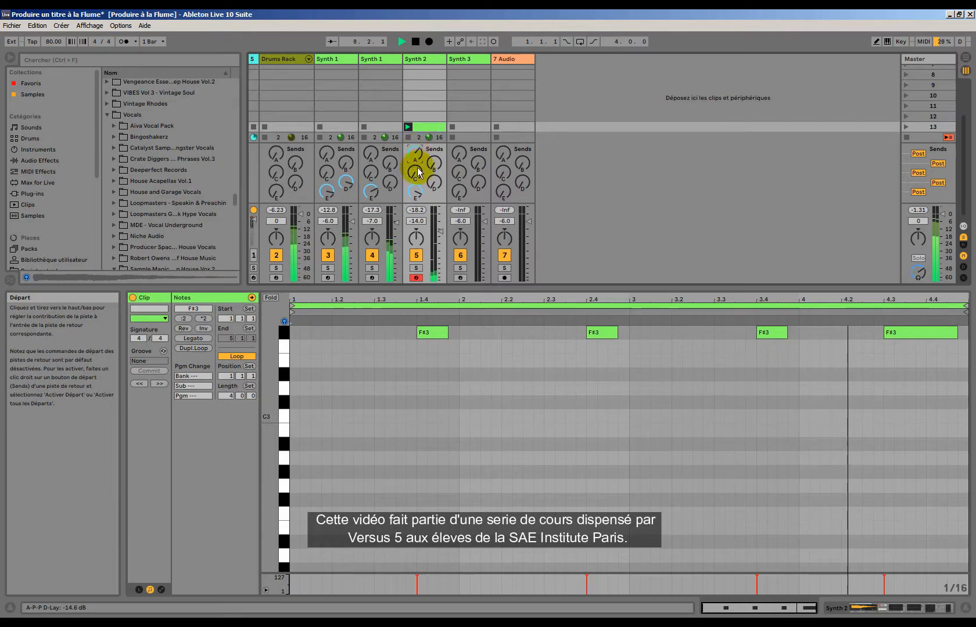
pyautogui.moveTo(439, 231); pyautogui.dragTo(440, 237)
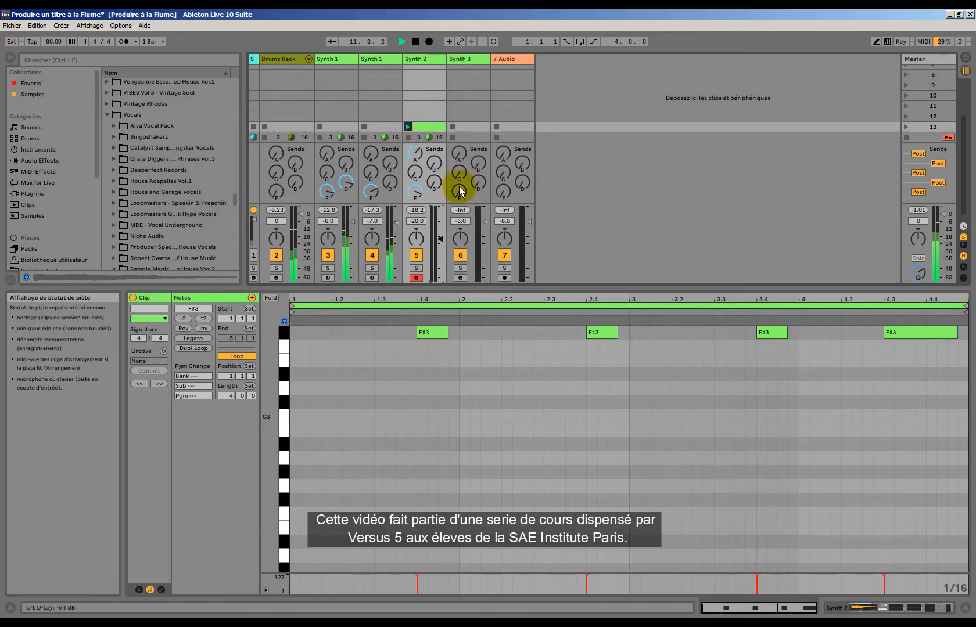
# Move the captured Synth 2 clip from scene 13 to scene 1, replacing the empty clip.
pyautogui.moveTo(488, 290); pyautogui.dragTo(488, 483)
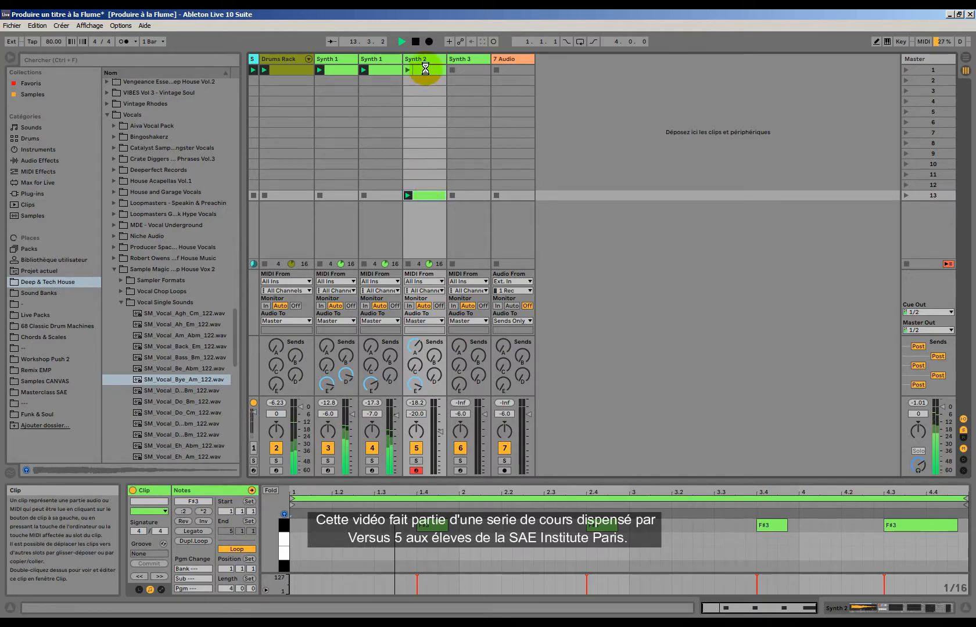
pyautogui.moveTo(425, 68); pyautogui.dragTo(425, 68)
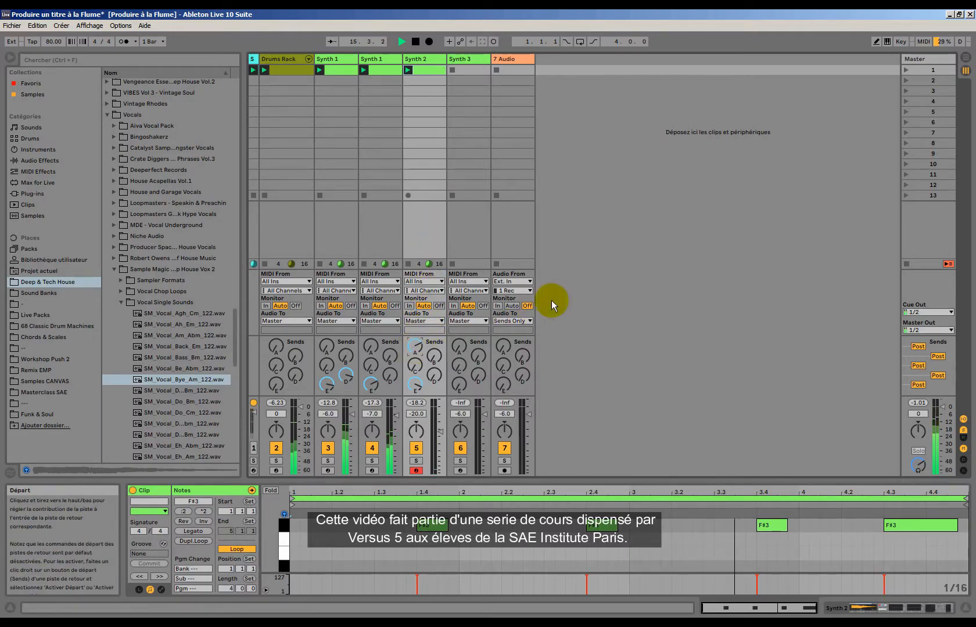
# Solo Synth 2 while raising its Channel Strip low cut to about 205 Hz, unsolo it and set its track volume to -22.4 dB.
pyautogui.doubleClick(423, 60)
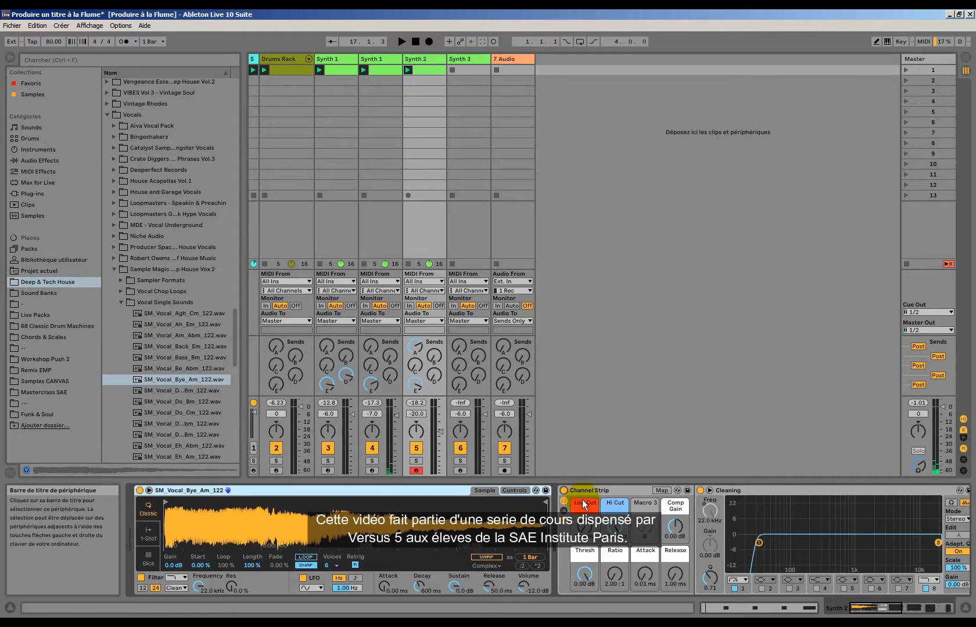
pyautogui.click(421, 460)
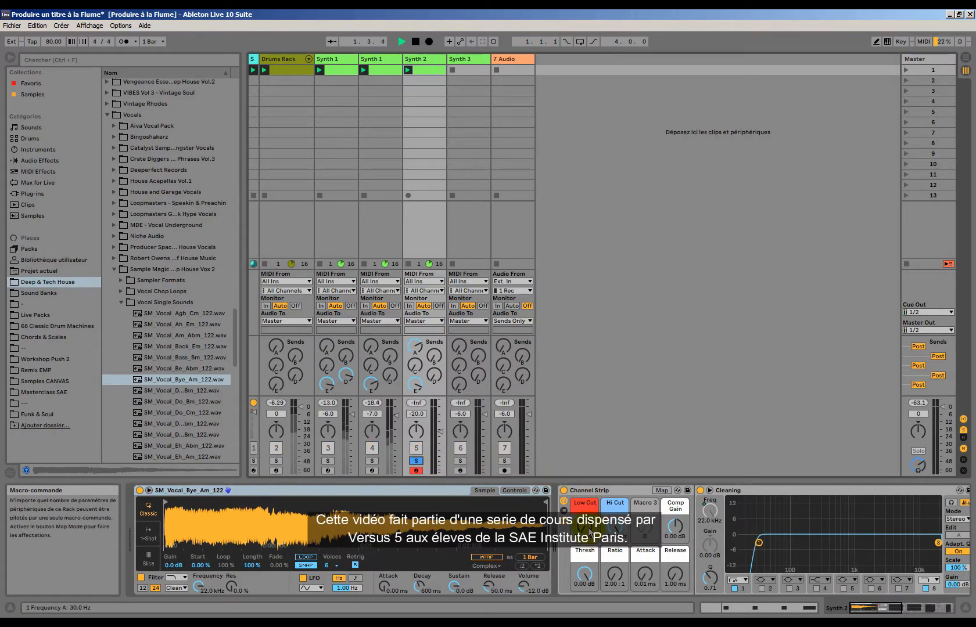
pyautogui.moveTo(588, 532)
pyautogui.mouseDown()
pyautogui.moveTo(588, 501)
pyautogui.moveTo(589, 535)
pyautogui.mouseUp()
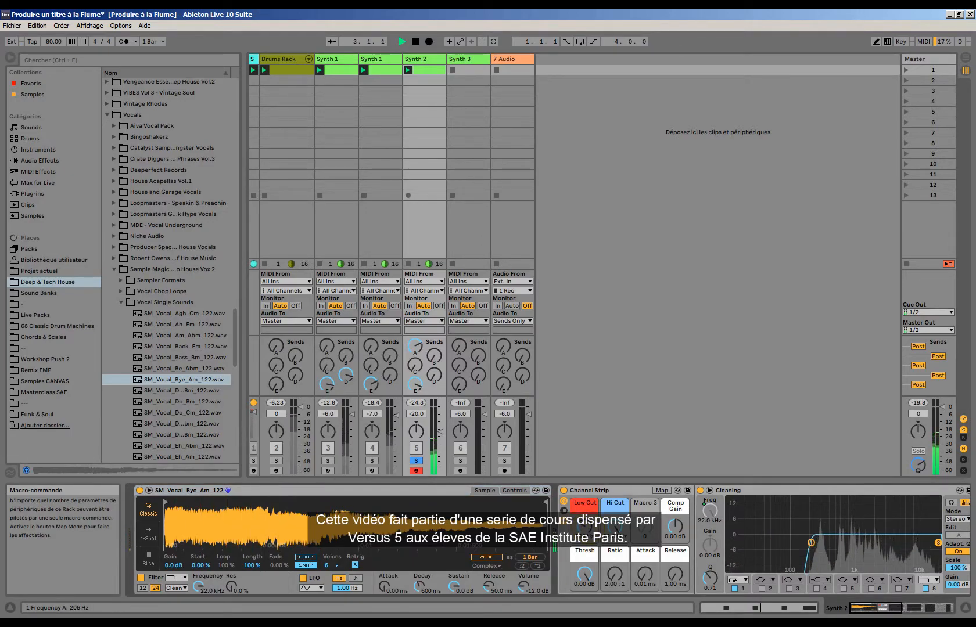
pyautogui.click(417, 459)
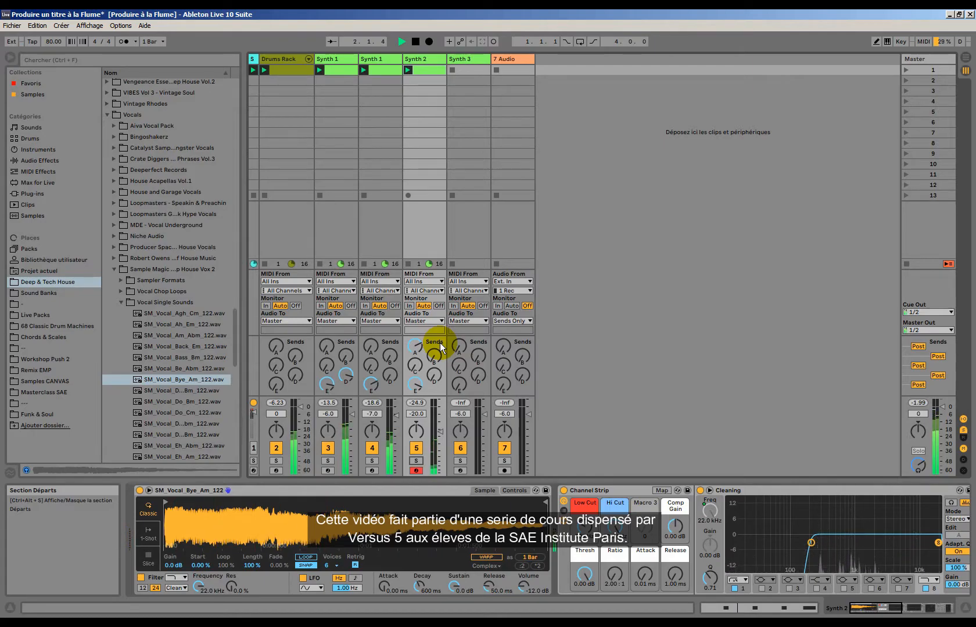
pyautogui.moveTo(438, 431); pyautogui.dragTo(438, 433)
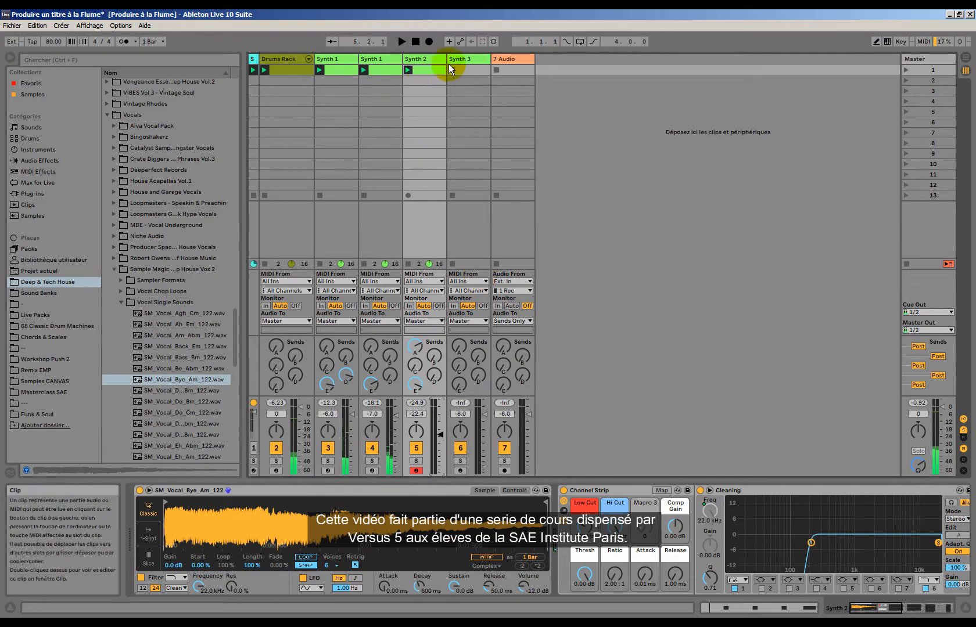
# Audition a few vocal single sounds and load SM_Vocal_Do_Cm_122.wav as a sampler instrument at the start of Synth 3's device chain.
pyautogui.click(467, 59)
pyautogui.click(192, 392)
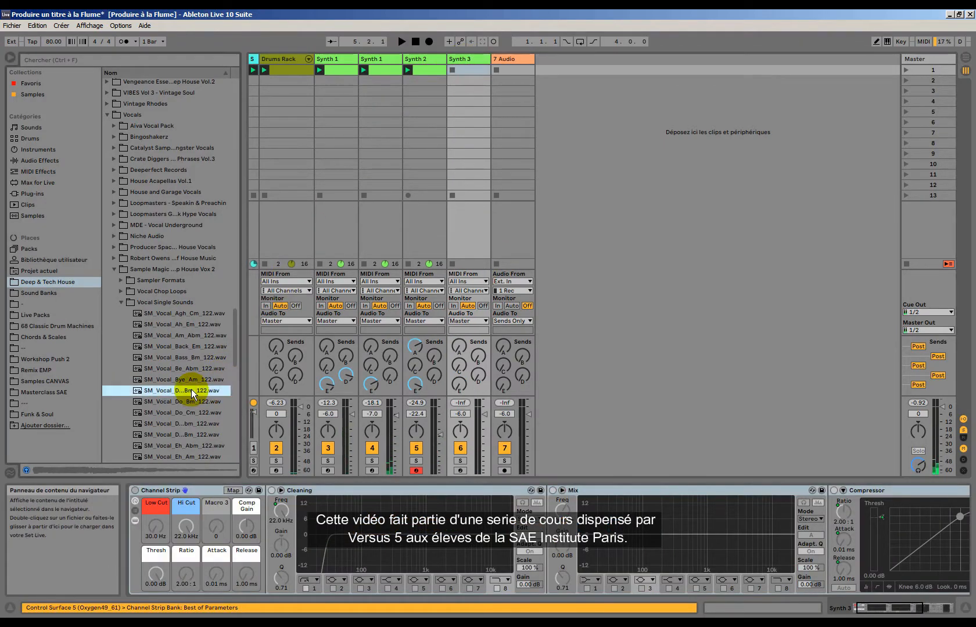
pyautogui.click(200, 372)
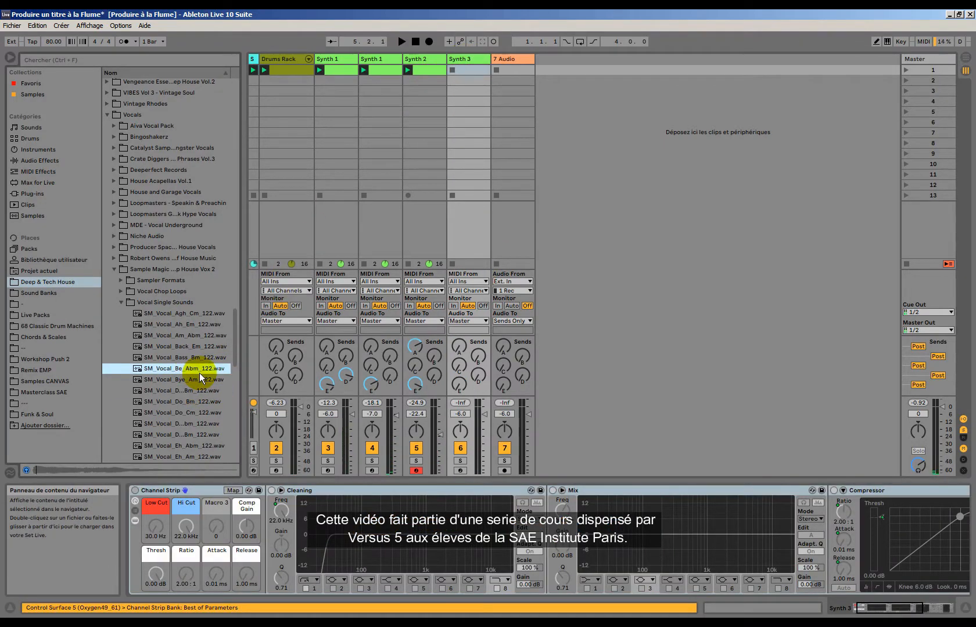
pyautogui.click(200, 414)
pyautogui.moveTo(189, 414); pyautogui.dragTo(217, 511)
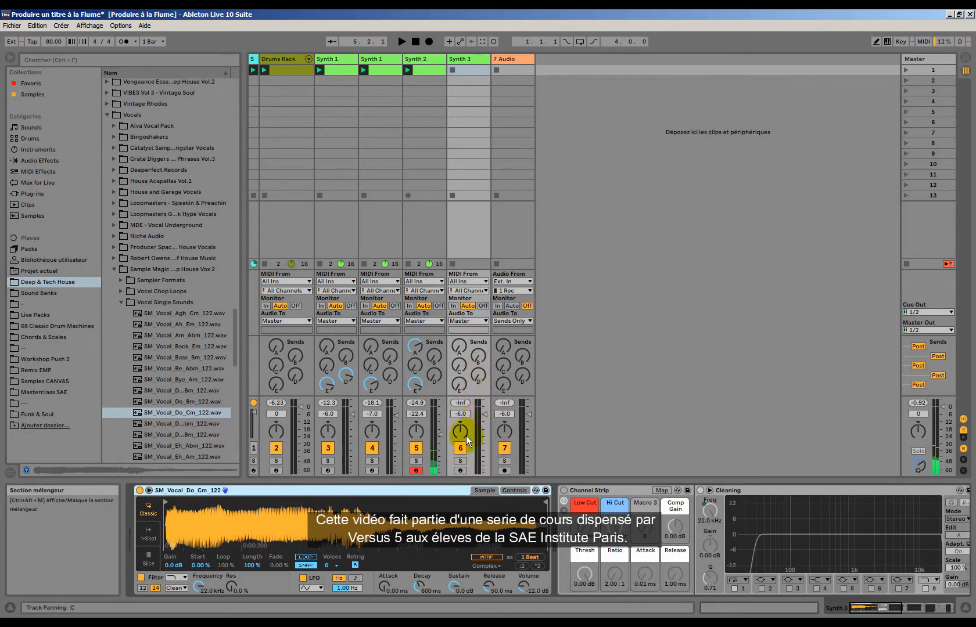
# Arm Synth 3, play a vocal pattern live over the running loop and capture the performance as a MIDI clip.
pyautogui.click(461, 471)
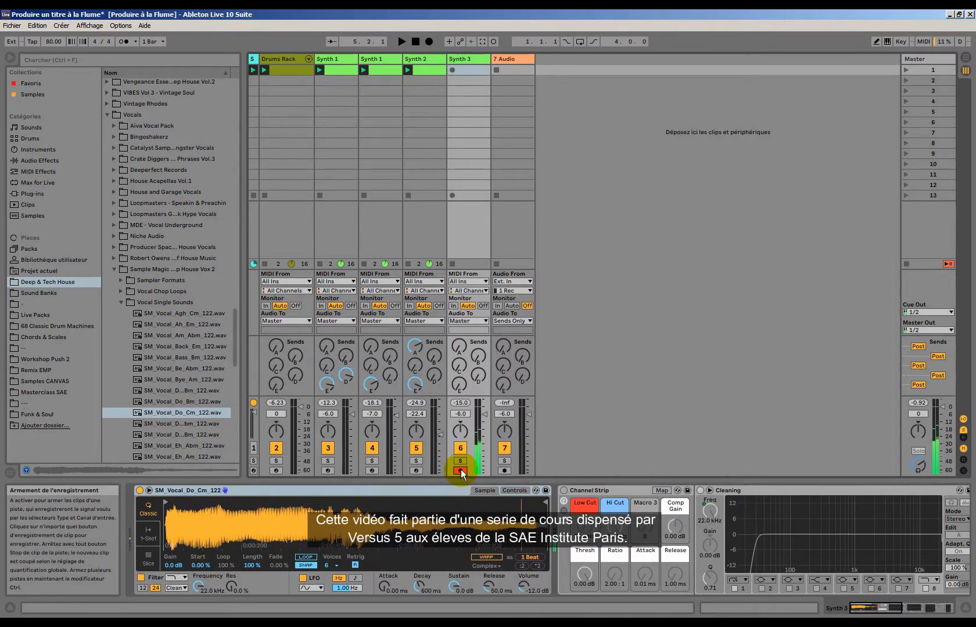
pyautogui.press('space')
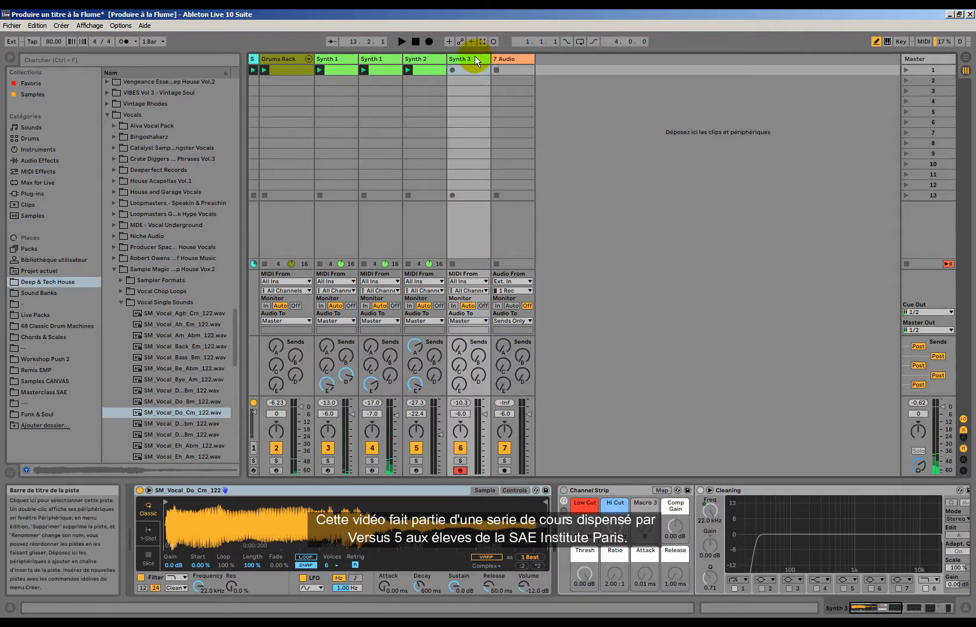
pyautogui.click(482, 40)
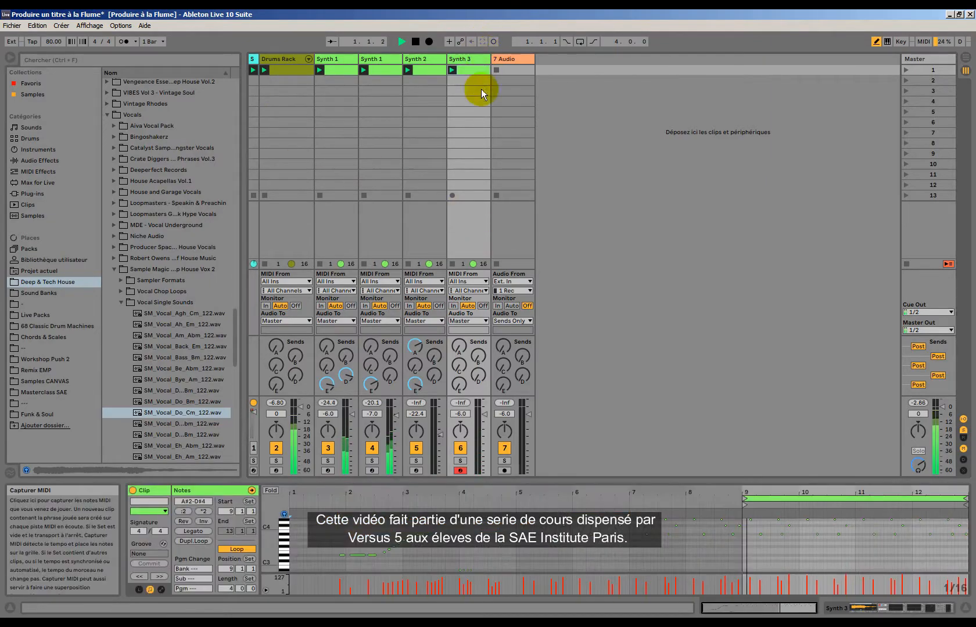
# Quantize the captured Synth 3 notes and crop the clip to its four-bar loop.
pyautogui.rightClick(795, 549)
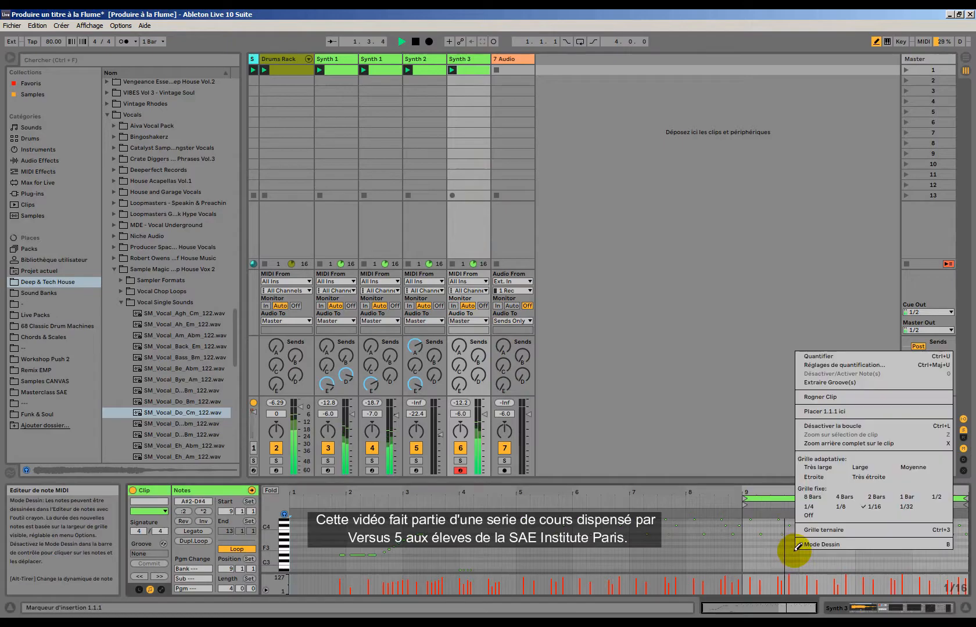
pyautogui.click(820, 358)
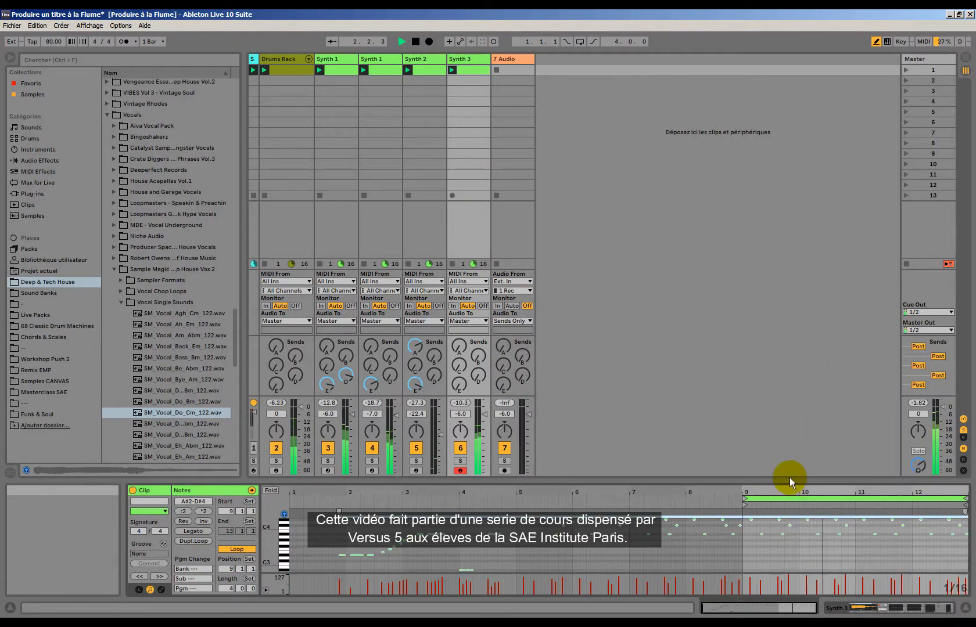
pyautogui.moveTo(789, 478); pyautogui.dragTo(690, 303)
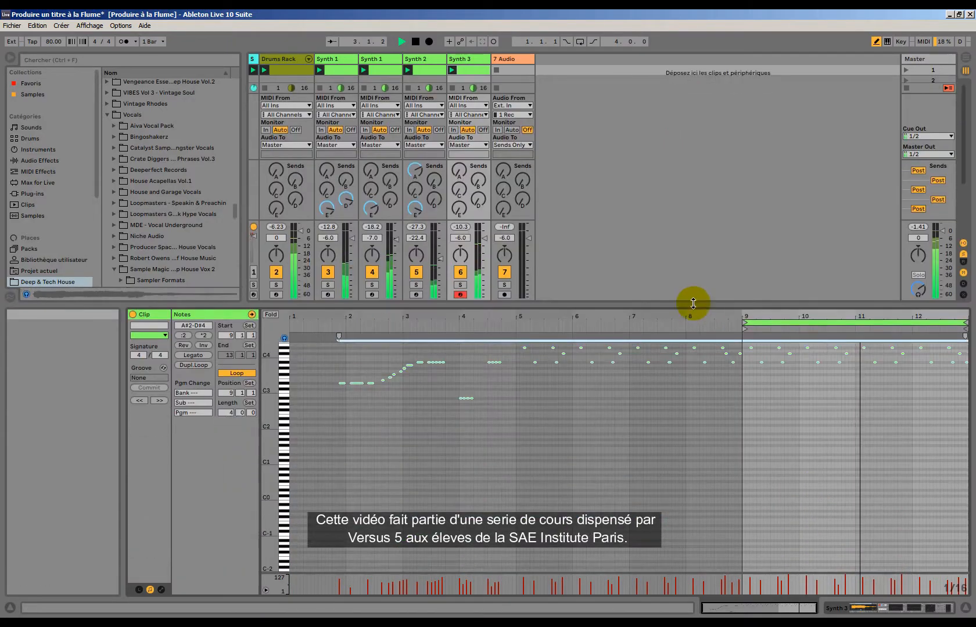
pyautogui.rightClick(777, 405)
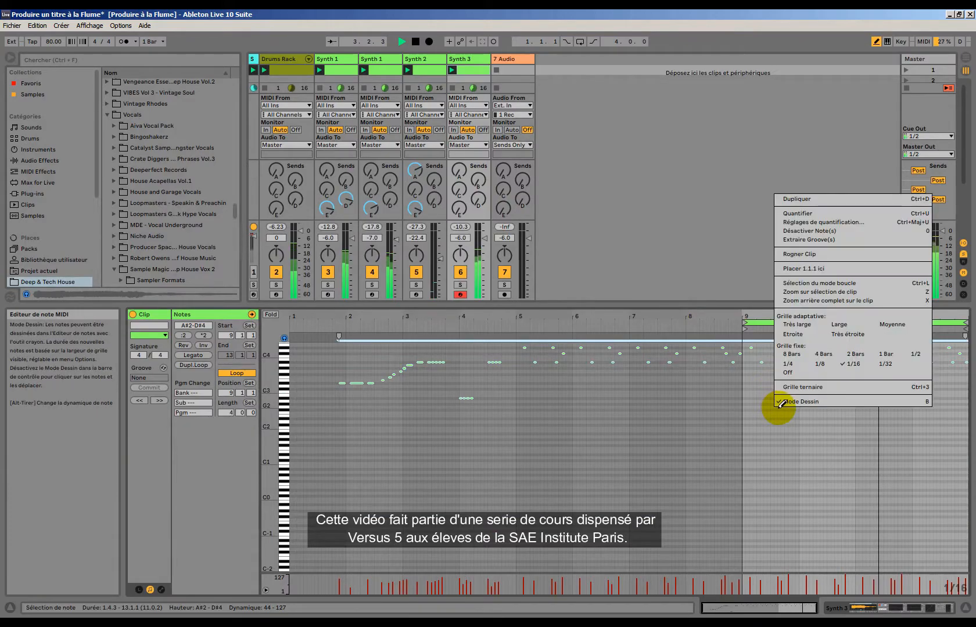
pyautogui.click(799, 254)
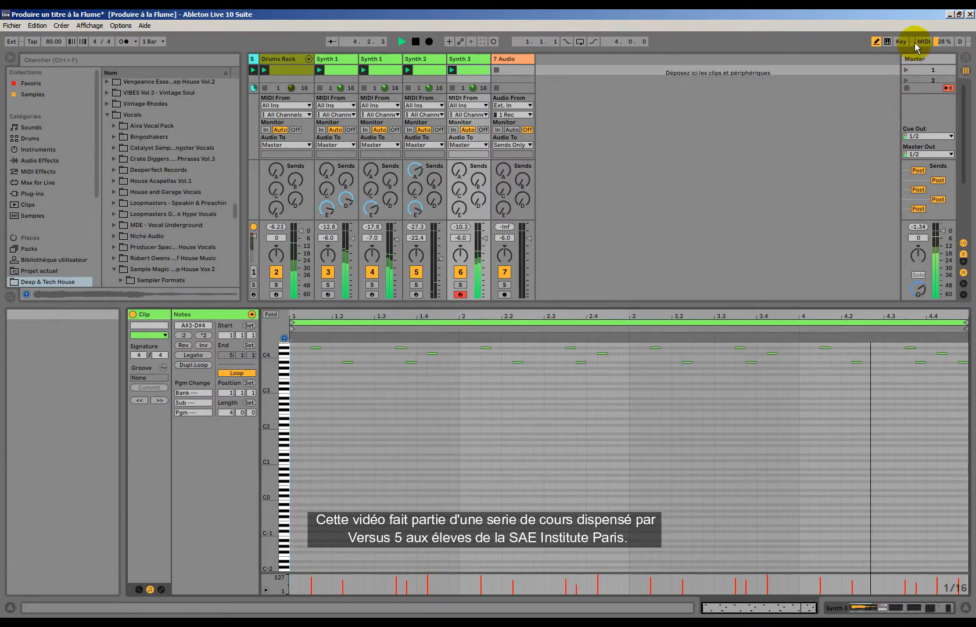
# Switch off draw mode, select all notes in the Synth 3 clip and set their velocity to 127.
pyautogui.click(877, 43)
pyautogui.click(555, 408)
pyautogui.moveTo(518, 309); pyautogui.dragTo(522, 164)
pyautogui.moveTo(316, 309); pyautogui.dragTo(962, 442)
pyautogui.press('space')
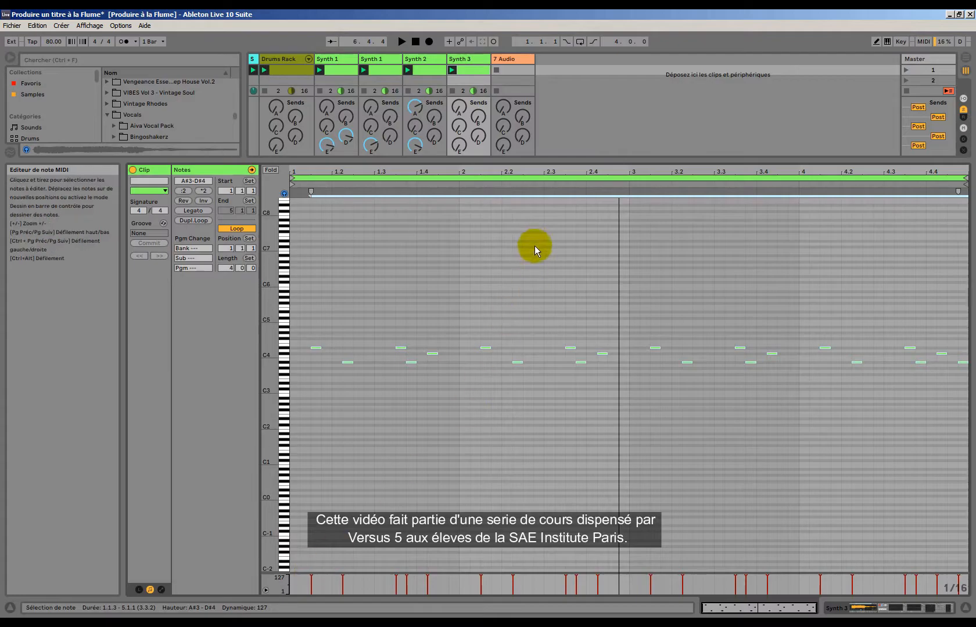
pyautogui.moveTo(508, 166); pyautogui.dragTo(602, 360)
pyautogui.press('space')
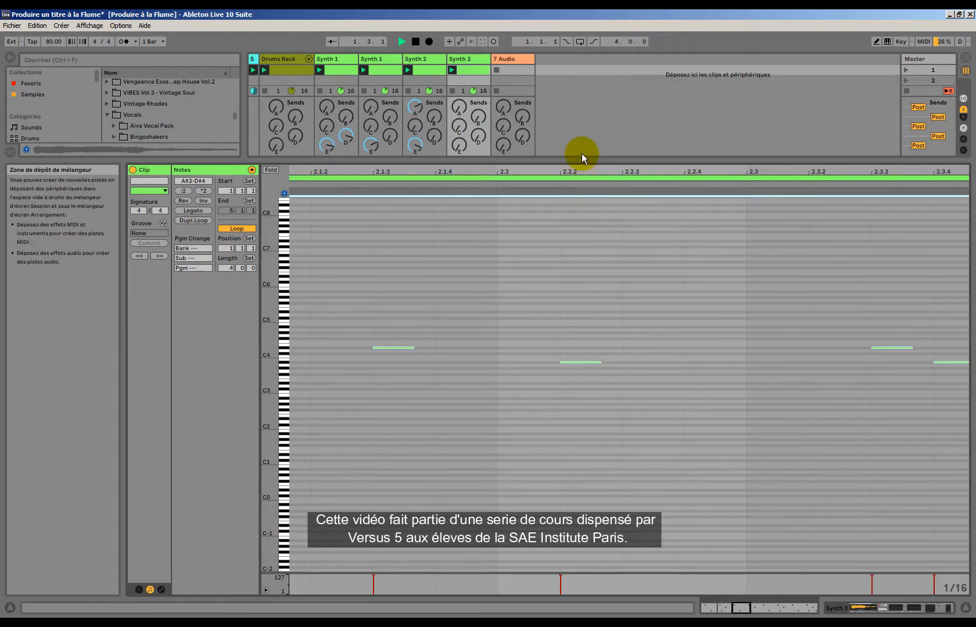
# Raise Synth 3's sends A and D and set its track volume to -20.0 dB.
pyautogui.moveTo(578, 161); pyautogui.dragTo(557, 427)
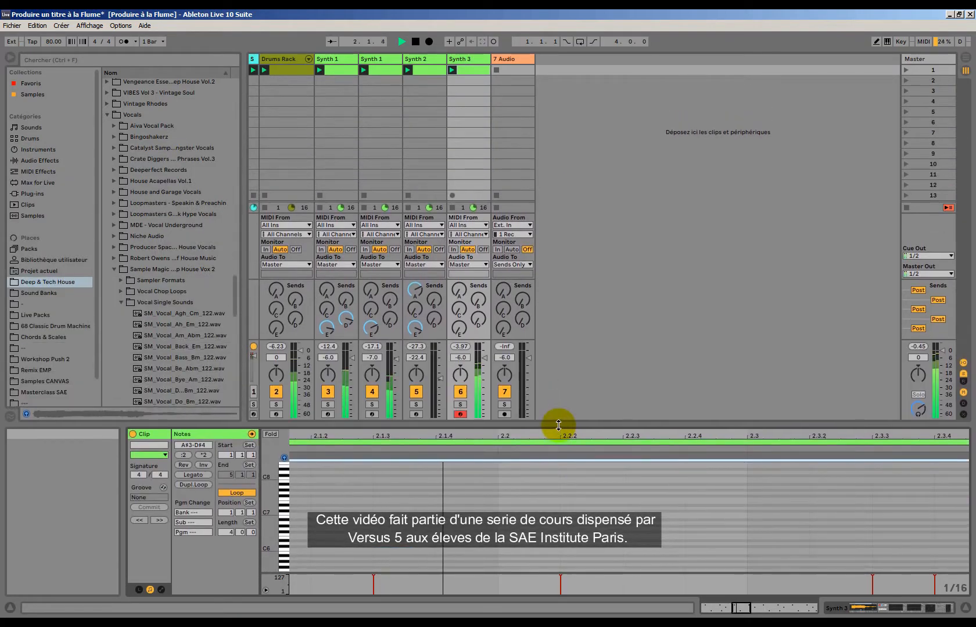
pyautogui.moveTo(478, 319); pyautogui.dragTo(460, 298)
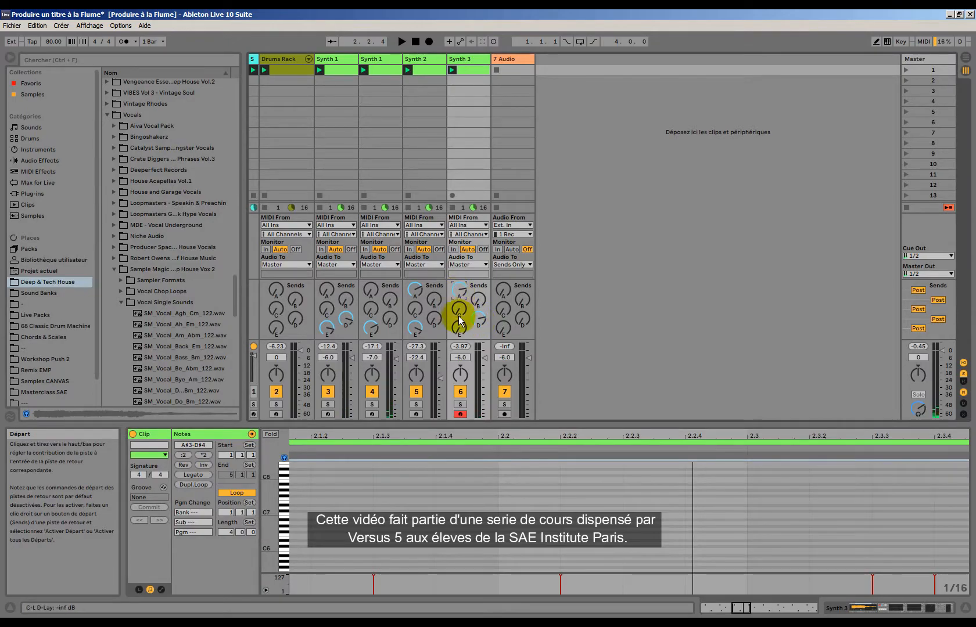
pyautogui.moveTo(483, 356); pyautogui.dragTo(483, 375)
pyautogui.moveTo(463, 289); pyautogui.dragTo(463, 290)
# Solo Synth 3 to reduce its send A, unsolo it and set its track volume to -18.0 dB during playback.
pyautogui.click(459, 404)
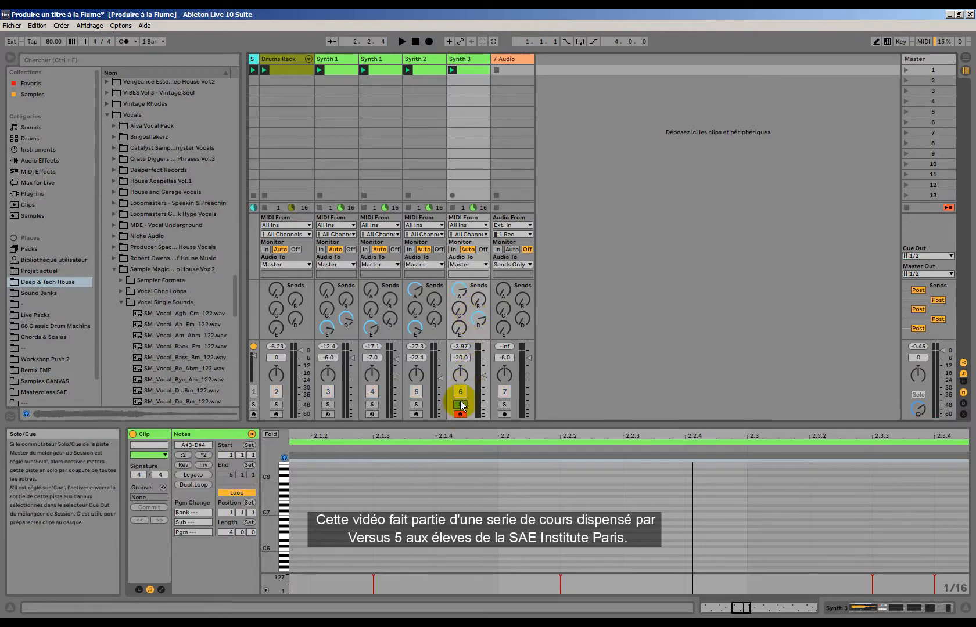
pyautogui.press('space')
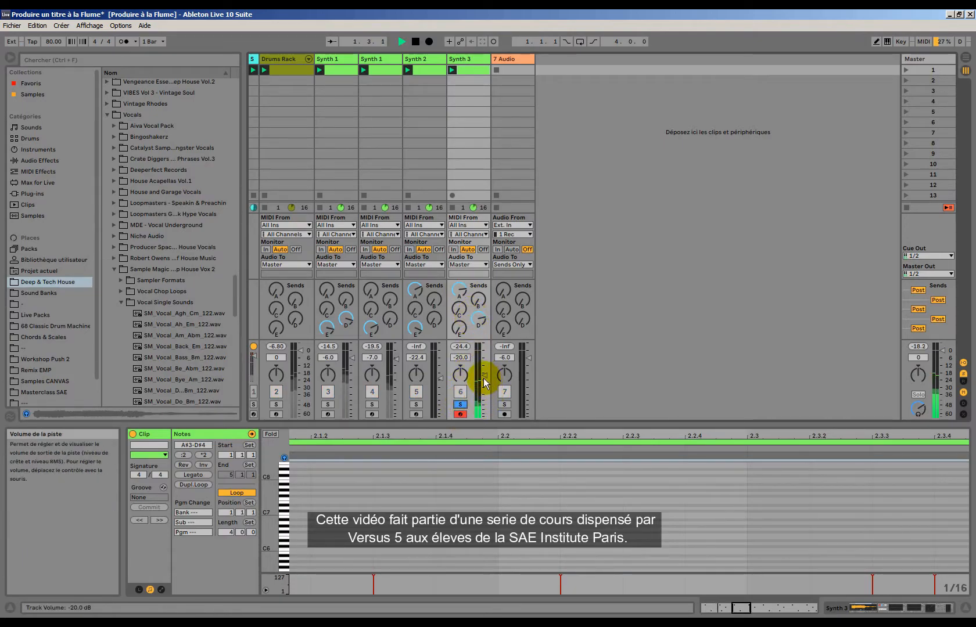
pyautogui.moveTo(469, 285)
pyautogui.mouseDown()
pyautogui.moveTo(465, 278)
pyautogui.moveTo(463, 289)
pyautogui.mouseUp()
pyautogui.moveTo(486, 378); pyautogui.dragTo(486, 374)
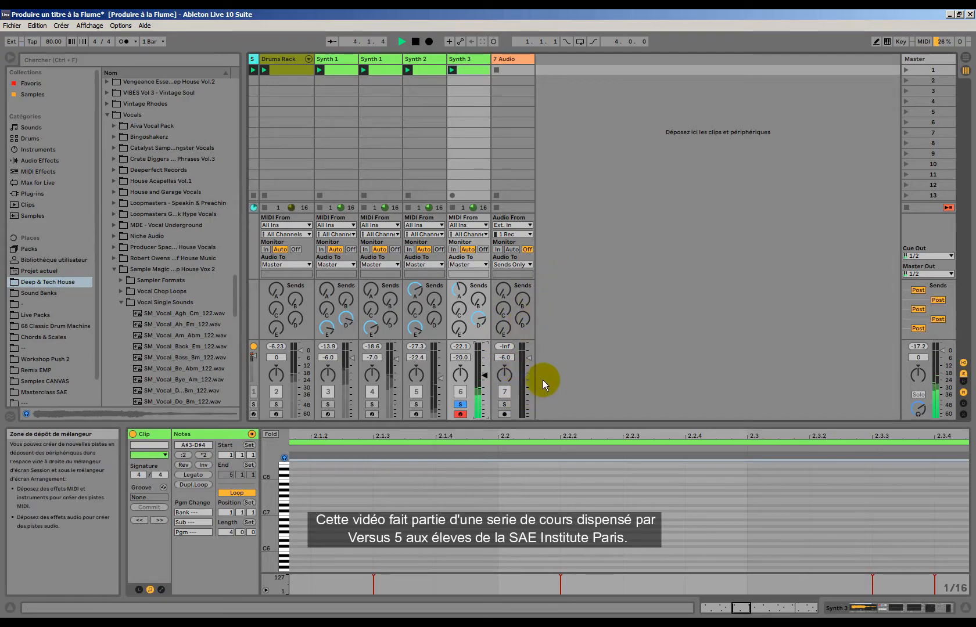
pyautogui.click(460, 405)
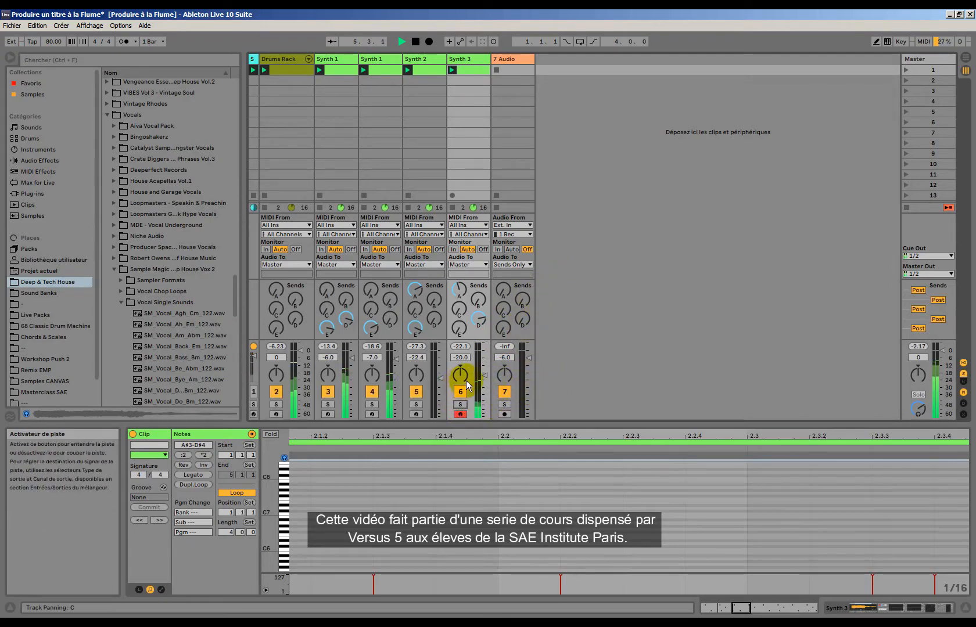
pyautogui.moveTo(483, 375); pyautogui.dragTo(484, 372)
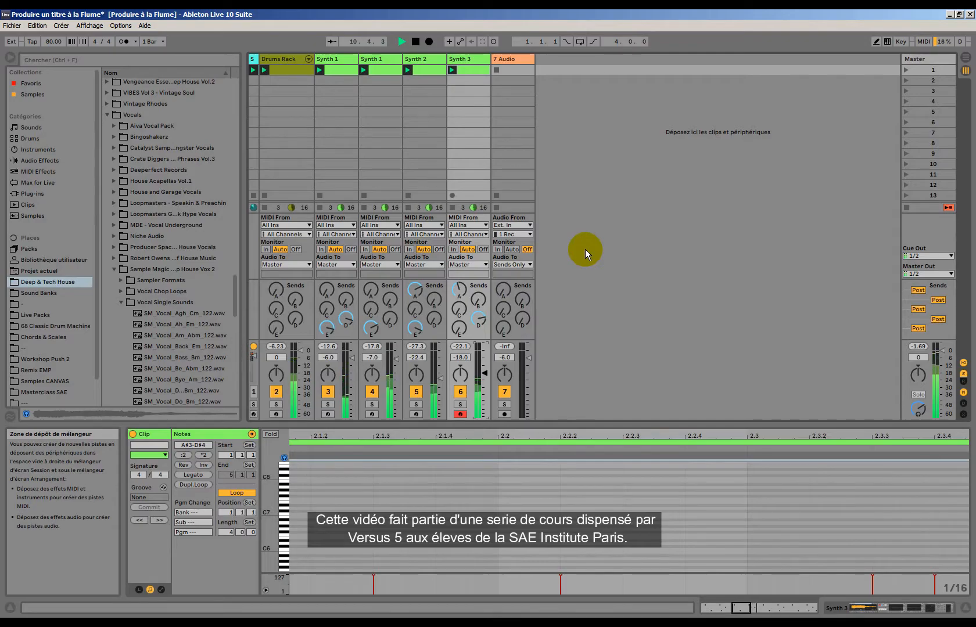
pyautogui.press('space')
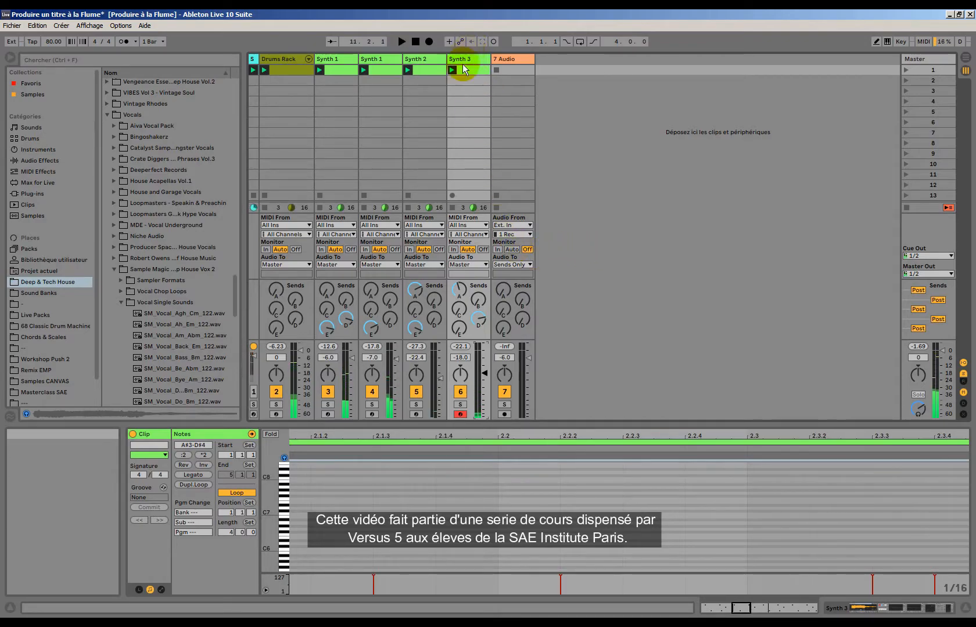
# Enable the Channel Strip on Synth 3 and raise its low cut while the track is soloed.
pyautogui.doubleClick(460, 58)
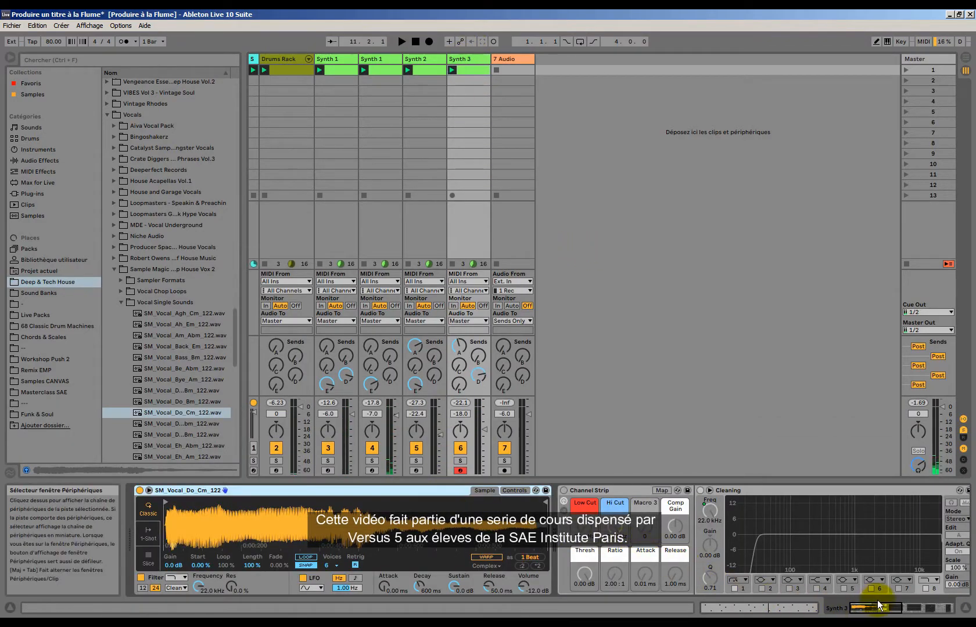
pyautogui.moveTo(881, 614); pyautogui.dragTo(919, 584)
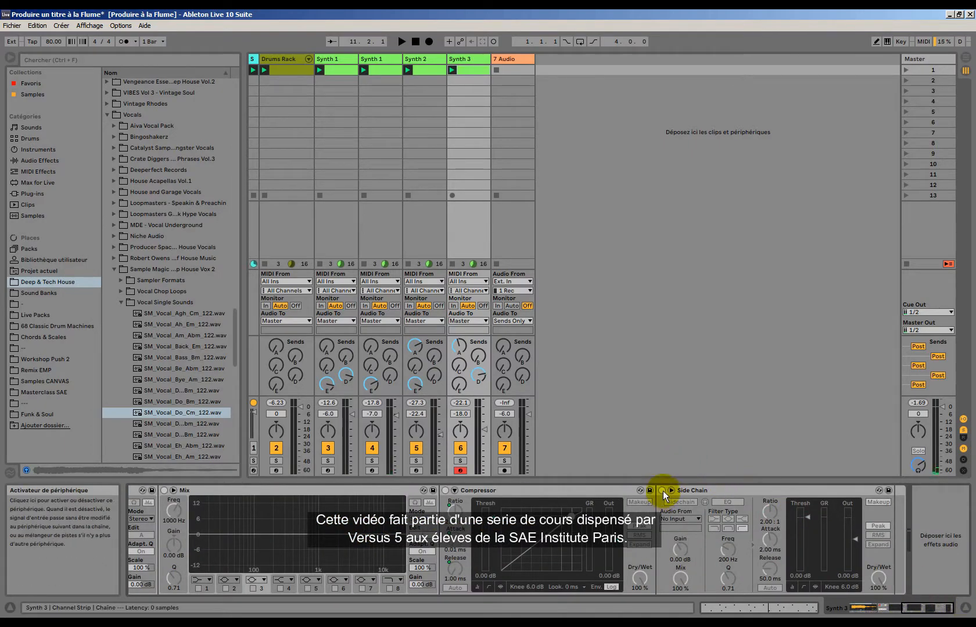
pyautogui.moveTo(918, 609); pyautogui.dragTo(813, 607)
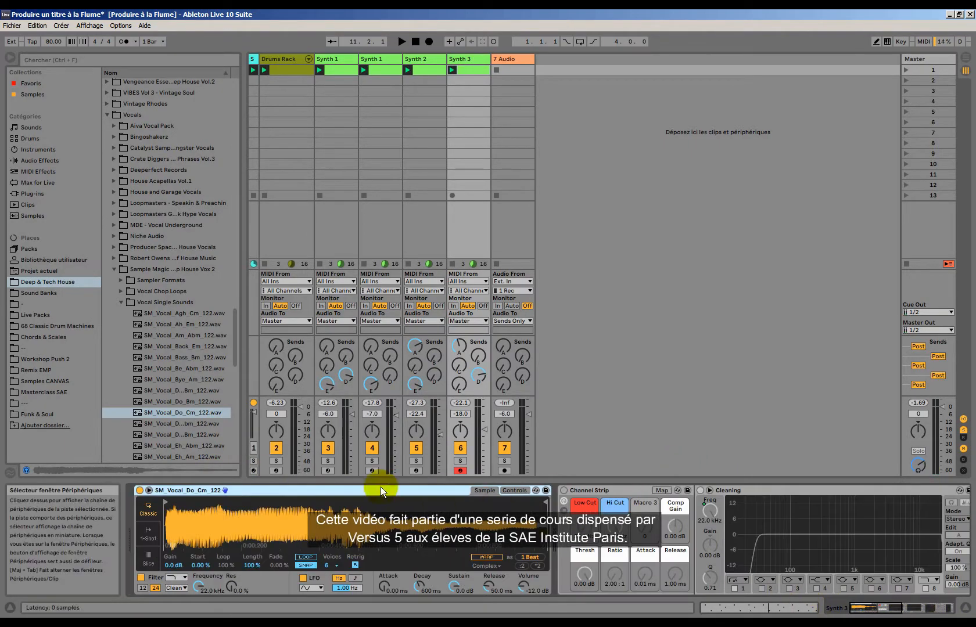
pyautogui.click(563, 490)
pyautogui.press('space')
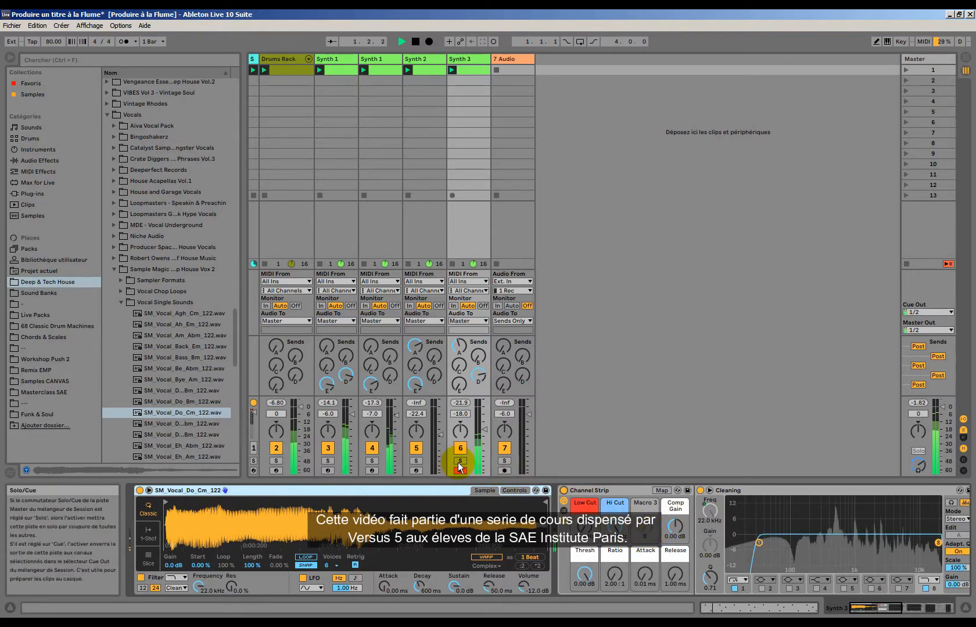
pyautogui.click(459, 461)
pyautogui.moveTo(585, 526); pyautogui.dragTo(584, 504)
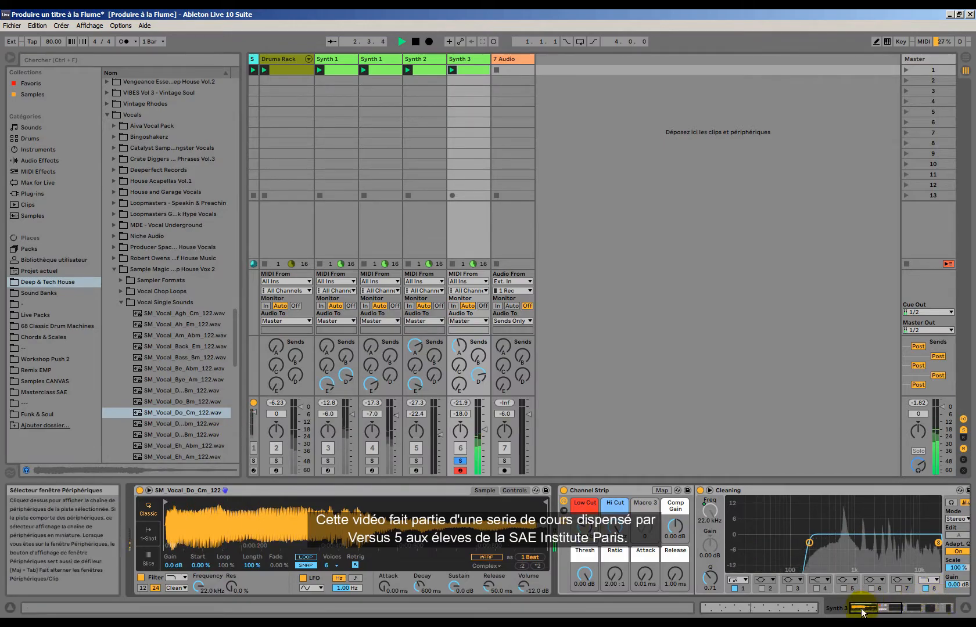
# Sidechain Synth 3's Side Chain compressor from the SC track, with threshold -35.3 dB and ratio 3.00:1.
pyautogui.click(877, 611)
pyautogui.moveTo(877, 611); pyautogui.dragTo(923, 609)
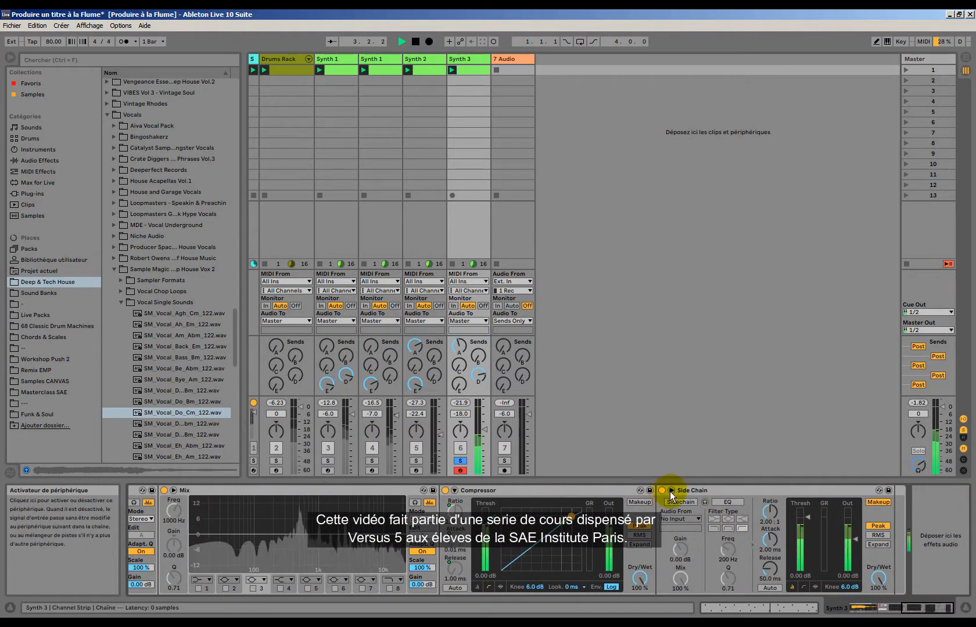
pyautogui.click(675, 521)
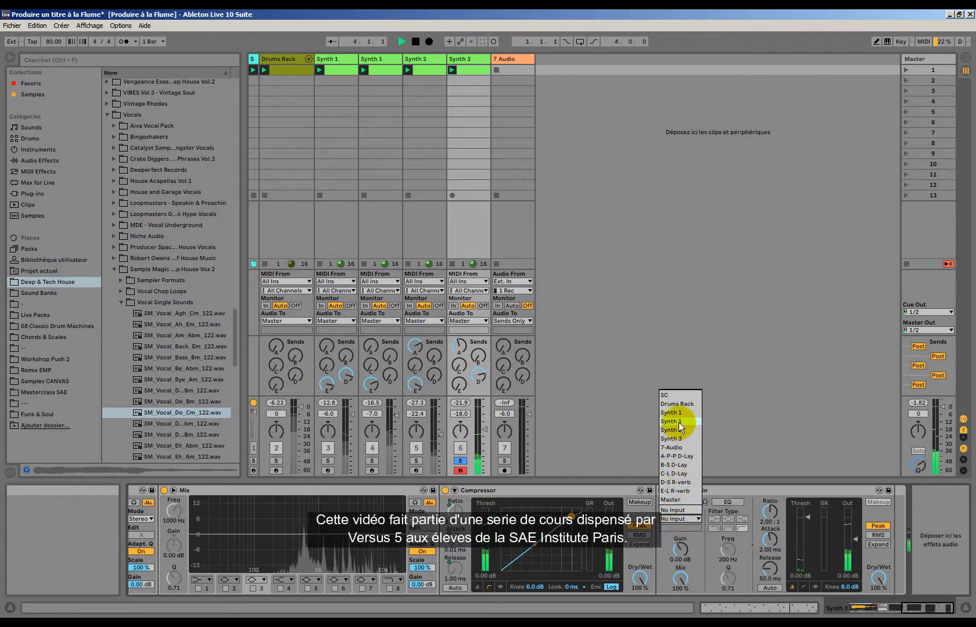
pyautogui.click(674, 396)
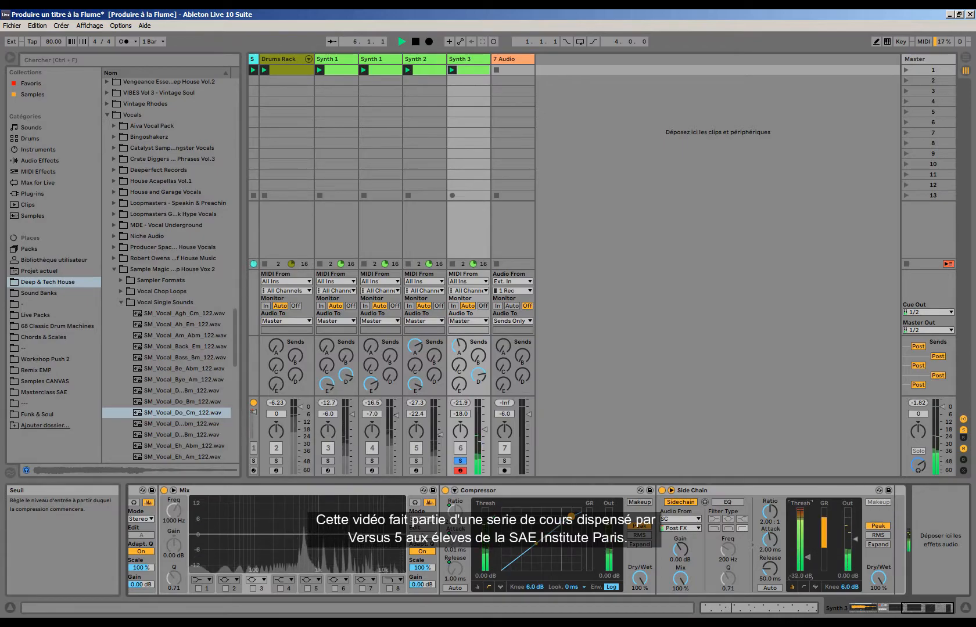
pyautogui.moveTo(769, 514); pyautogui.dragTo(770, 511)
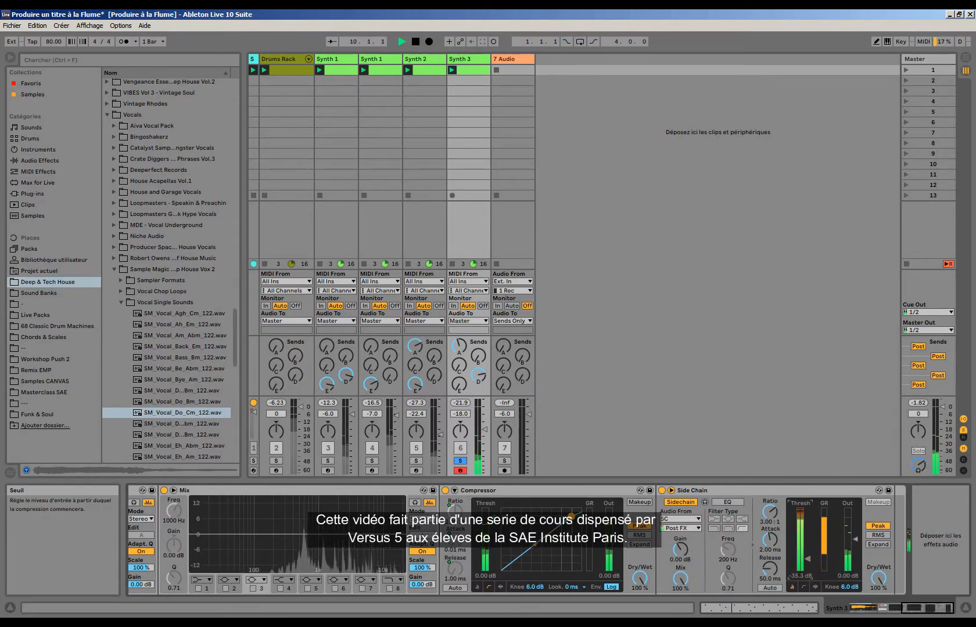
# Unsolo Synth 3 and set its track volume to -16.3 dB while playing the full mix.
pyautogui.click(461, 462)
pyautogui.click(460, 462)
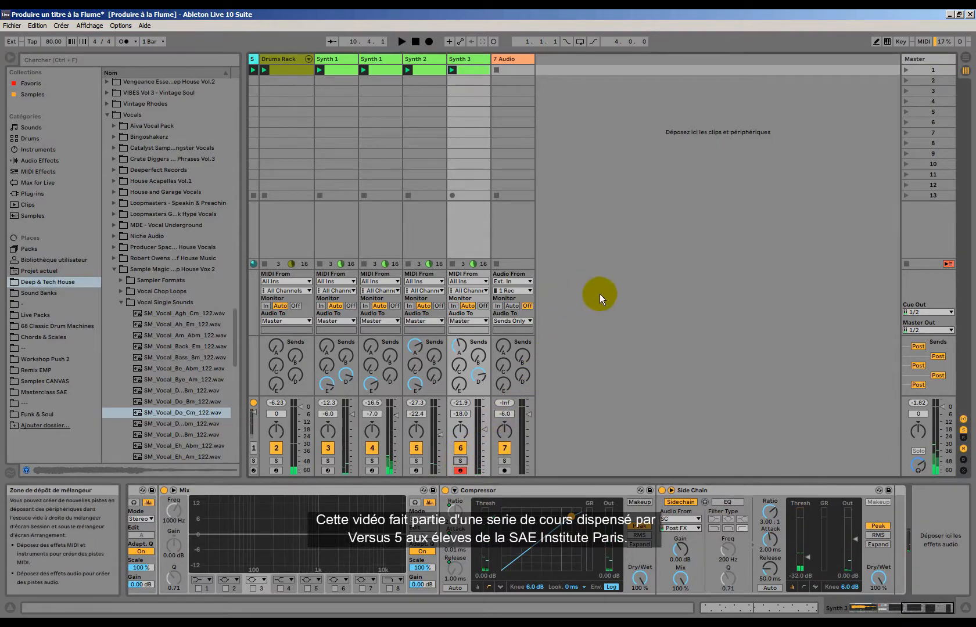
pyautogui.press('space')
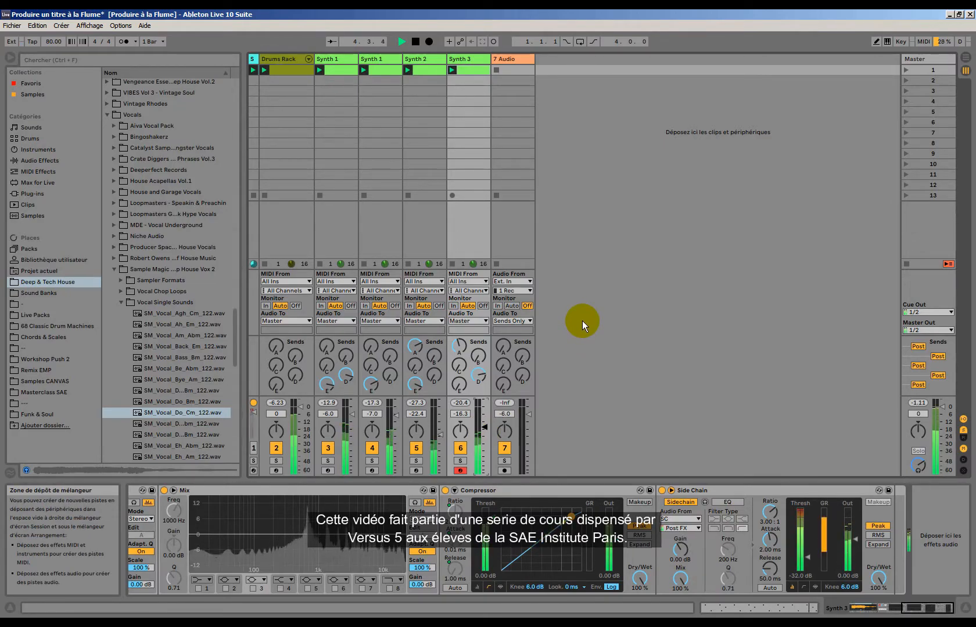
pyautogui.press('space')
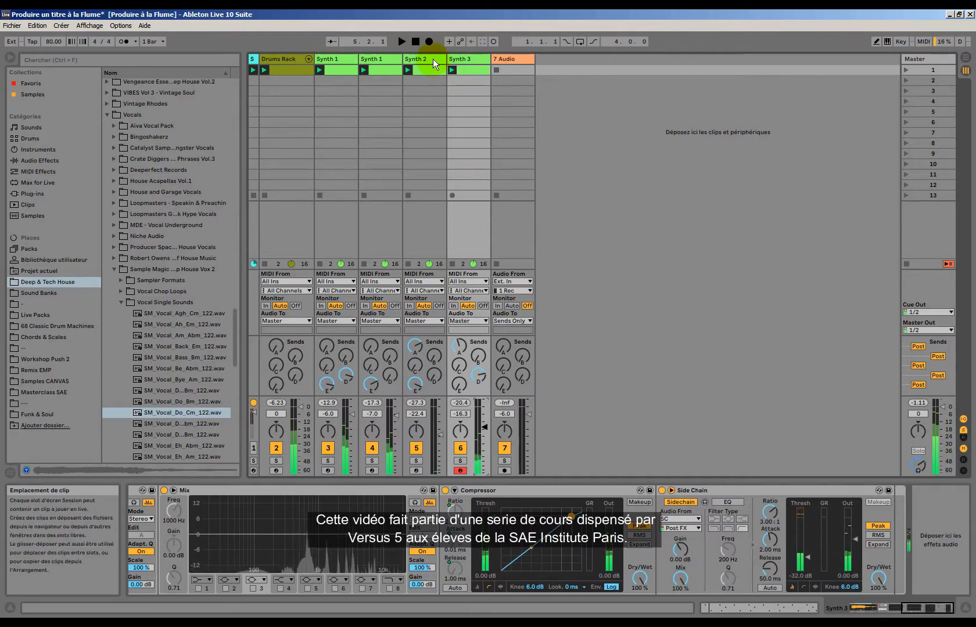
# Try transposing all notes in Synth 3's clip down one octave during playback.
pyautogui.click(466, 70)
pyautogui.moveTo(495, 425); pyautogui.dragTo(502, 194)
pyautogui.moveTo(357, 206); pyautogui.dragTo(357, 175)
pyautogui.moveTo(302, 354); pyautogui.dragTo(956, 476)
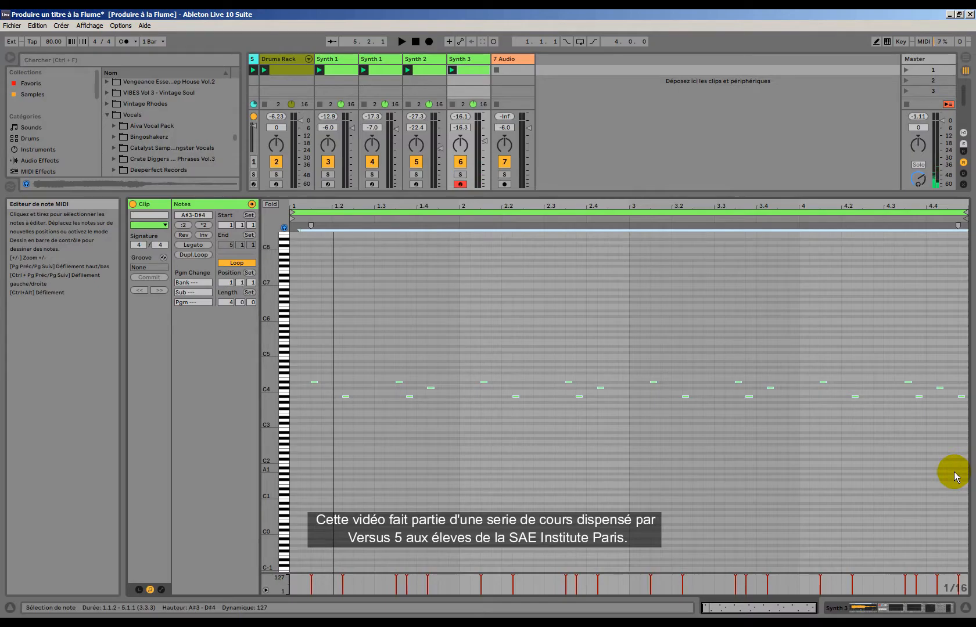
pyautogui.hotkey('shift', 'Down')
pyautogui.press('space')
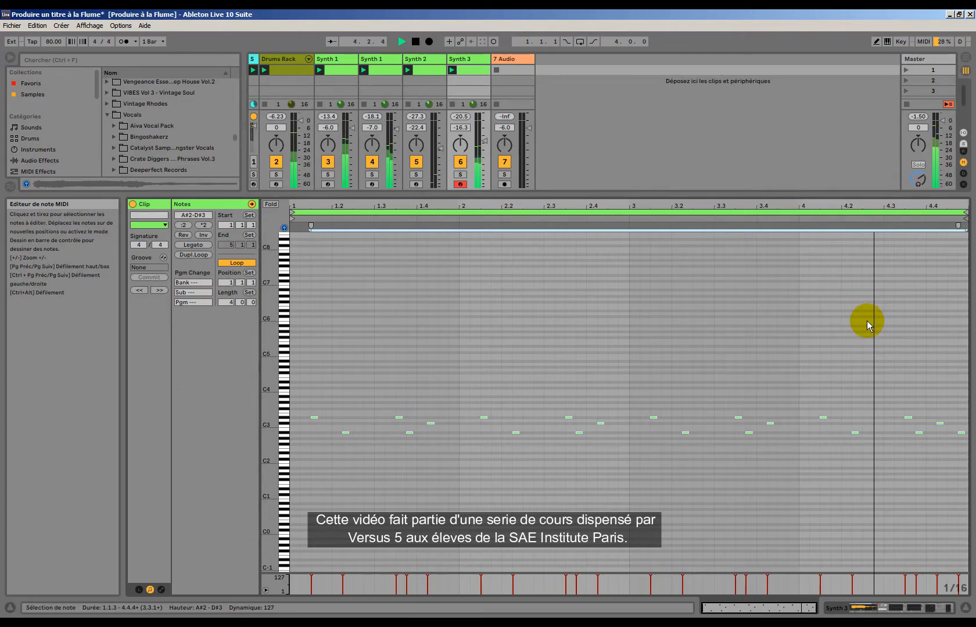
pyautogui.hotkey('shift', 'Up')
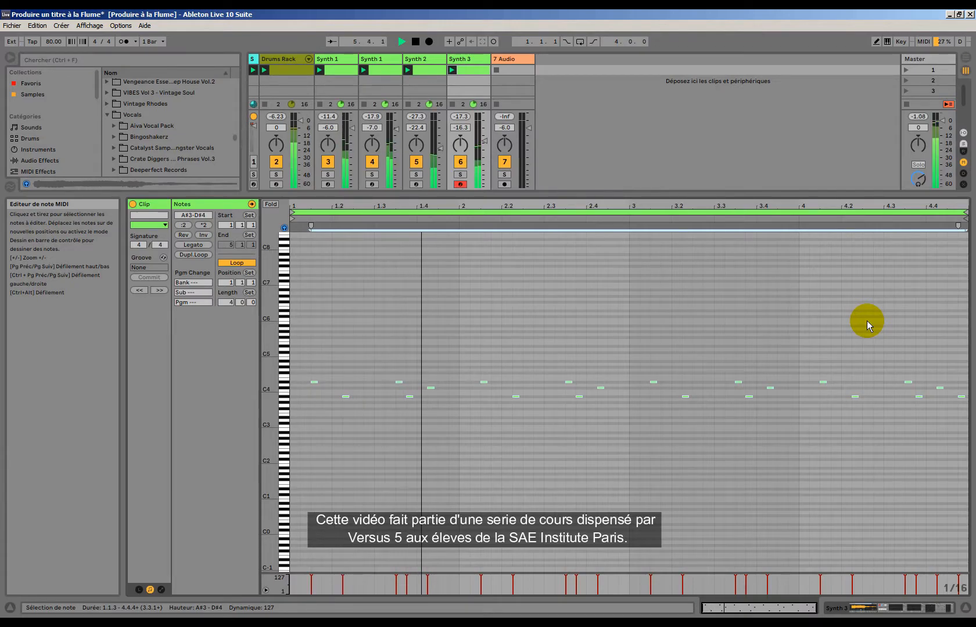
pyautogui.press('space')
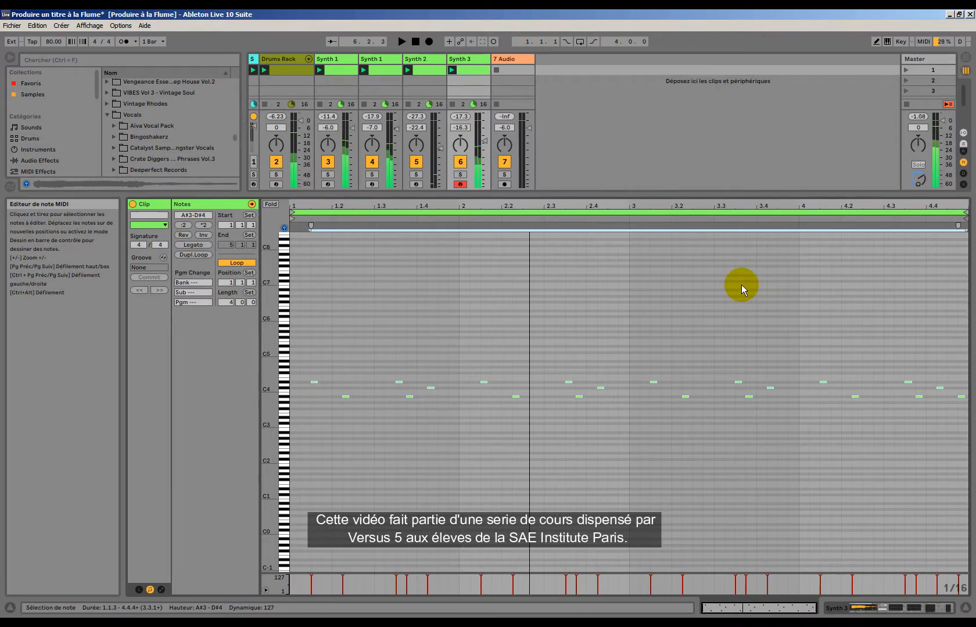
pyautogui.moveTo(609, 191); pyautogui.dragTo(567, 394)
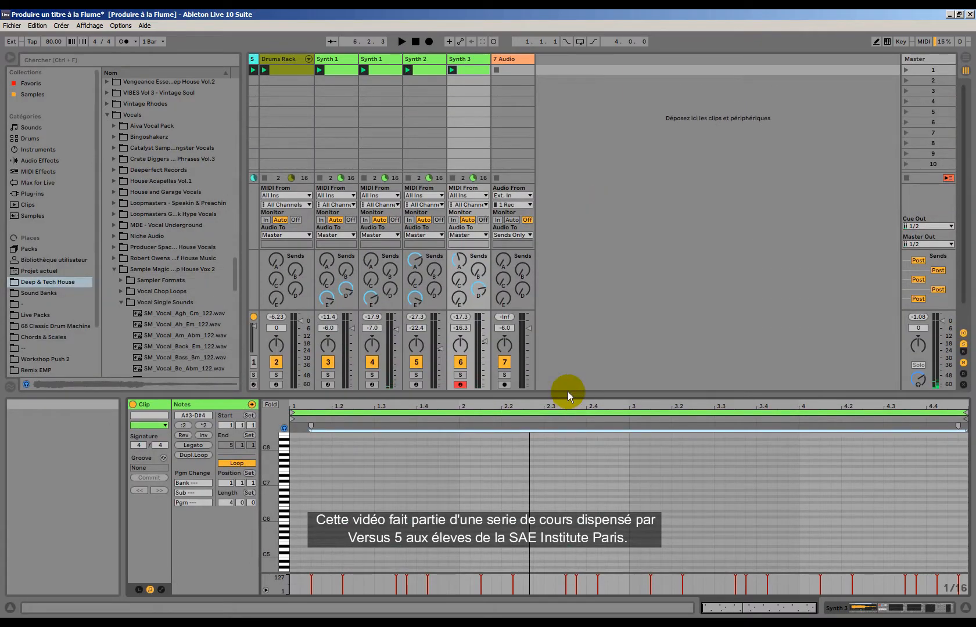
pyautogui.press('space')
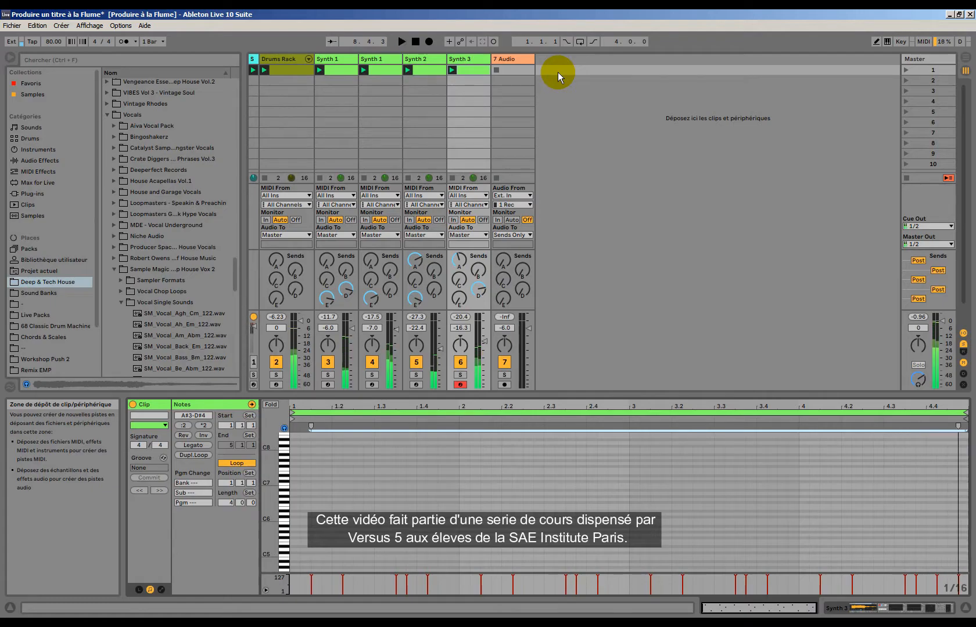
# Solo the first Synth 1 track, transpose all notes in its clip down one semitone, and play it back.
pyautogui.click(333, 68)
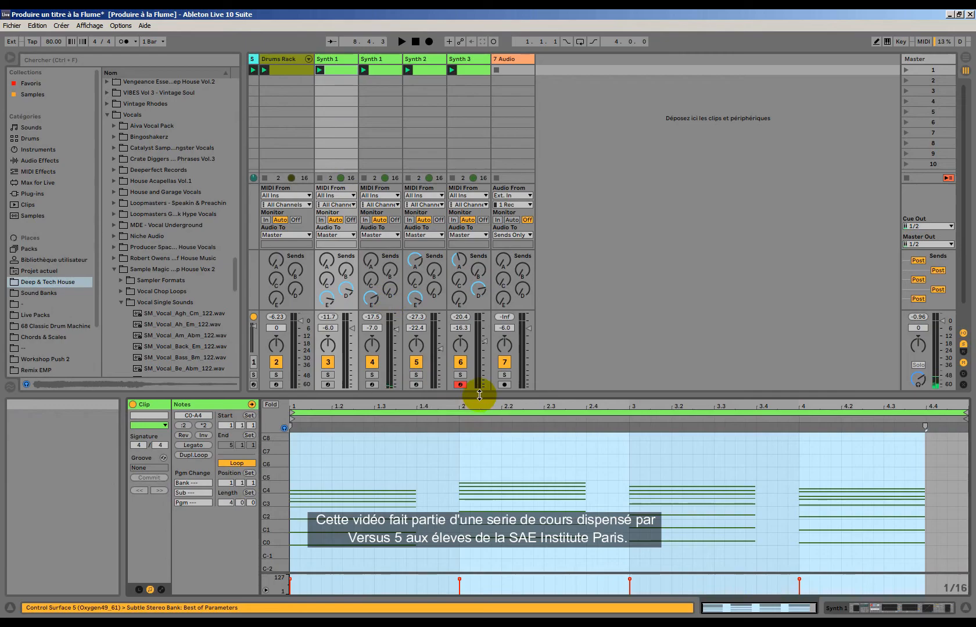
pyautogui.moveTo(471, 395); pyautogui.dragTo(516, 110)
pyautogui.moveTo(381, 114); pyautogui.dragTo(301, 442)
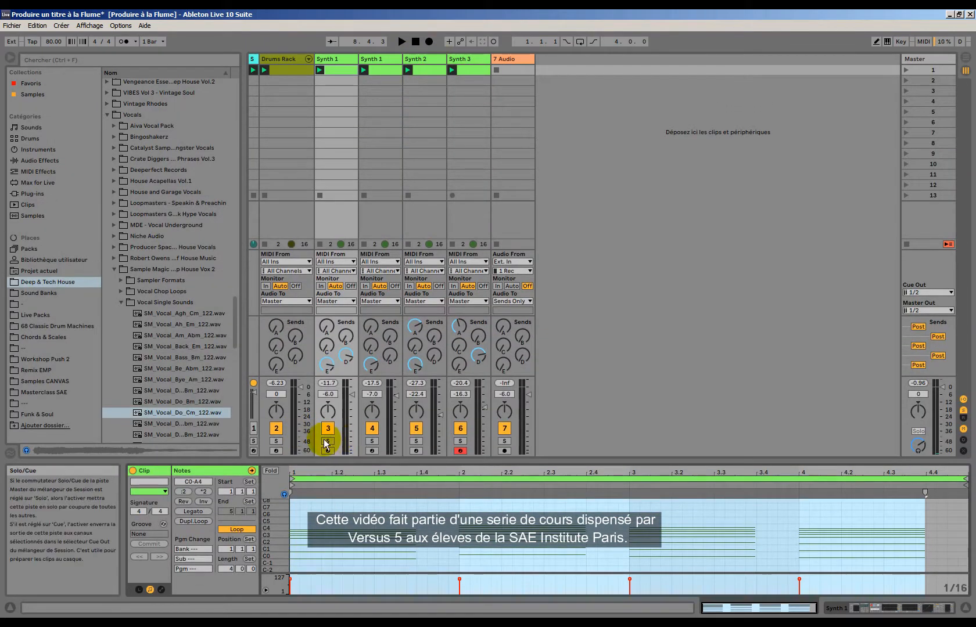
pyautogui.click(328, 442)
pyautogui.click(342, 68)
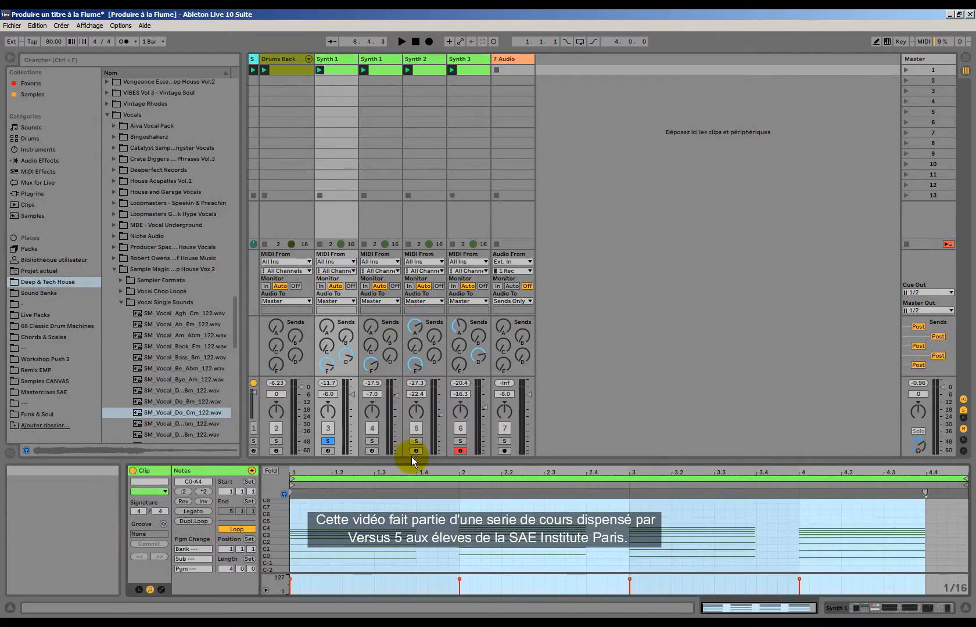
pyautogui.moveTo(420, 365); pyautogui.dragTo(473, 19)
pyautogui.moveTo(355, 183); pyautogui.dragTo(968, 572)
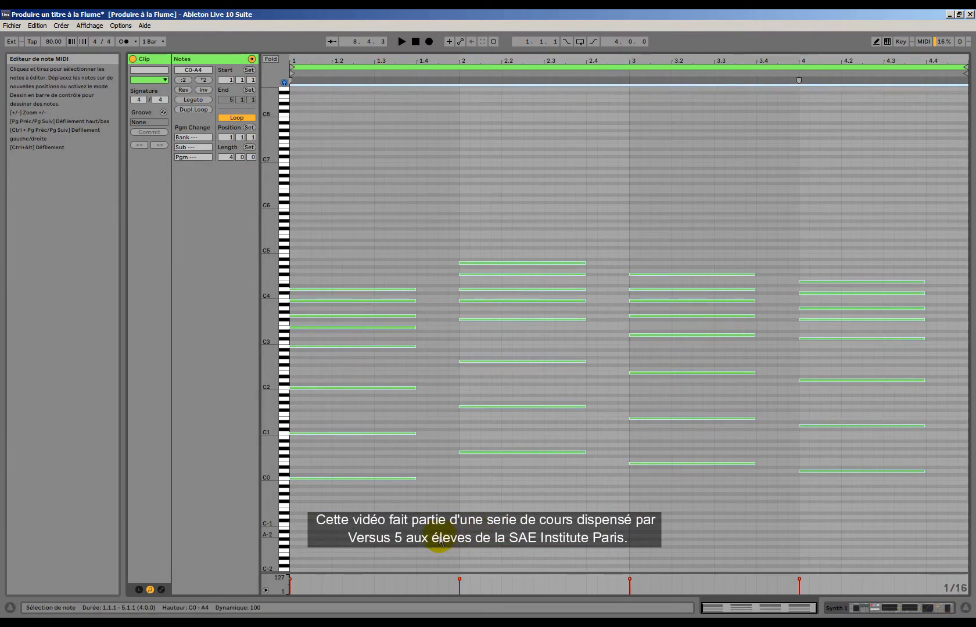
pyautogui.press('Down')
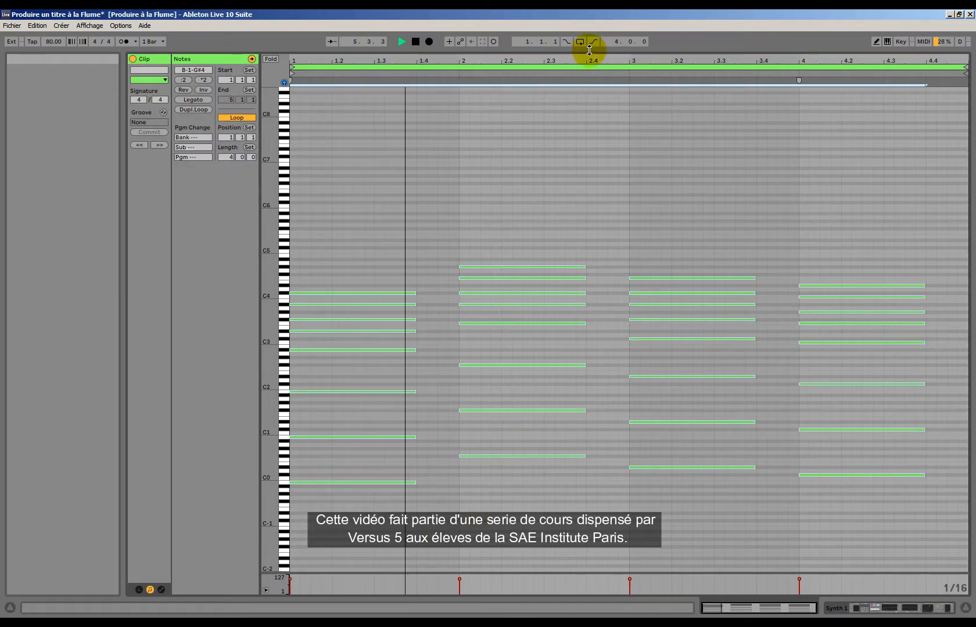
pyautogui.moveTo(589, 50); pyautogui.dragTo(506, 396)
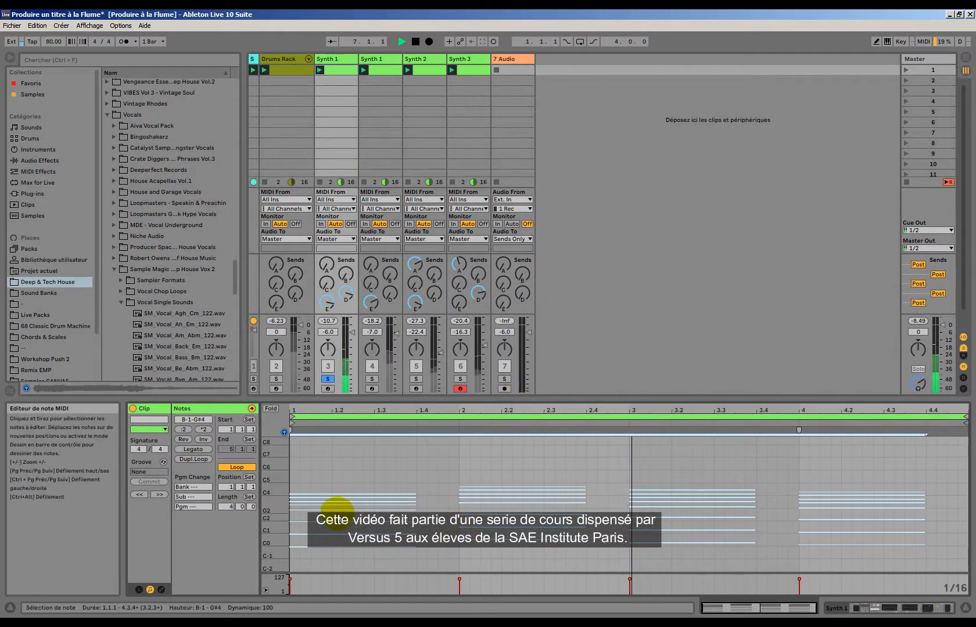
pyautogui.press('space')
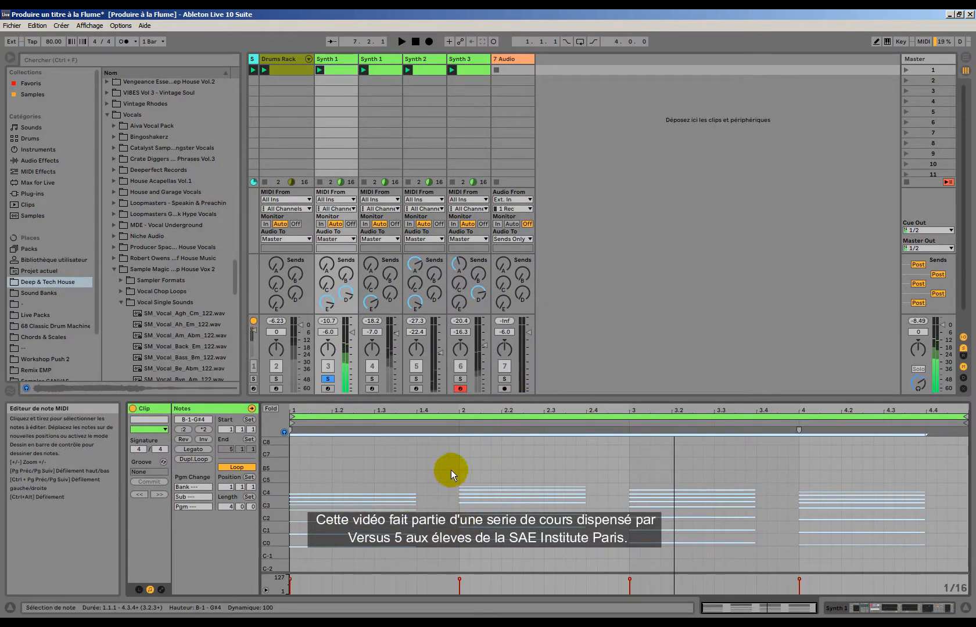
# Transpose all notes in the second Synth 1 track's clip down one semitone.
pyautogui.click(385, 71)
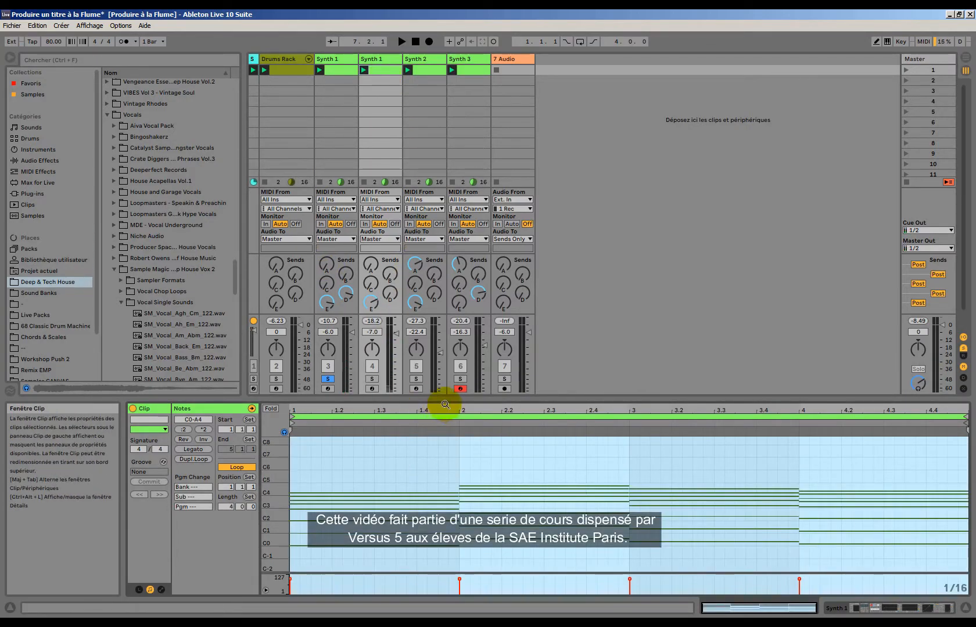
pyautogui.moveTo(445, 399); pyautogui.dragTo(435, 114)
pyautogui.moveTo(317, 260); pyautogui.dragTo(906, 561)
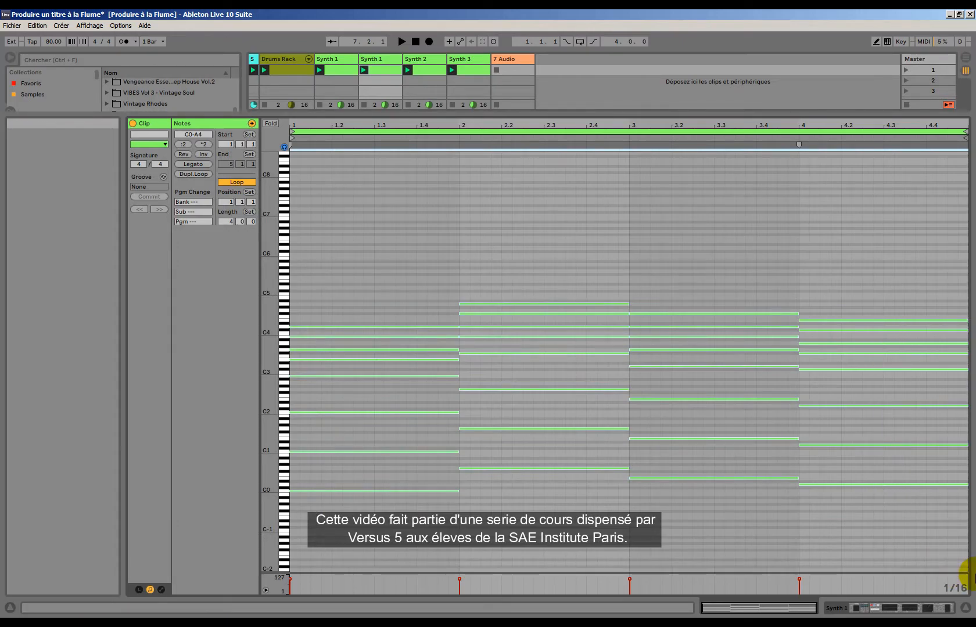
pyautogui.press('Down')
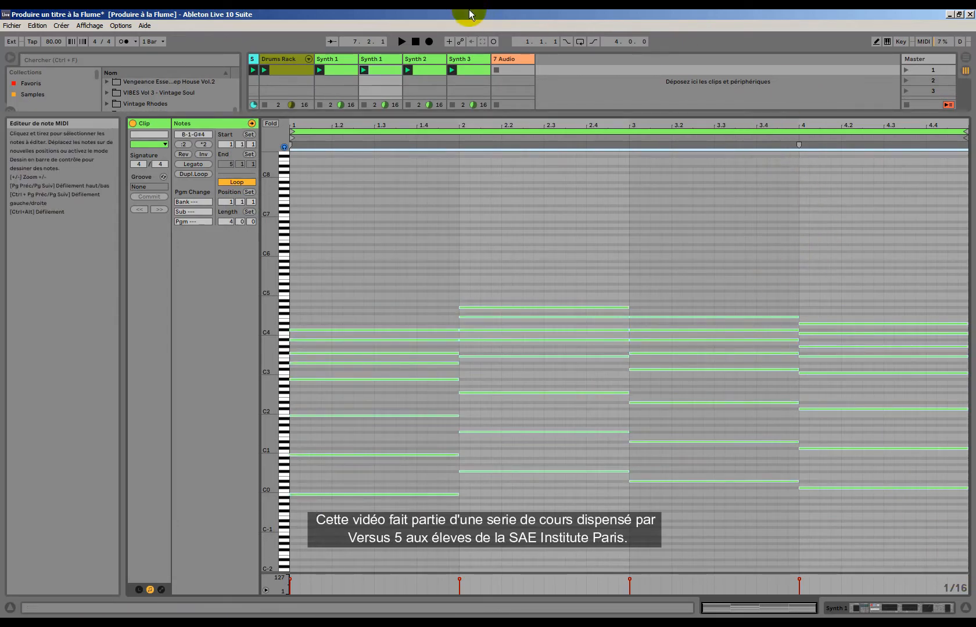
# Transpose all the F#3 notes in Synth 2's clip down one semitone to F3.
pyautogui.click(422, 72)
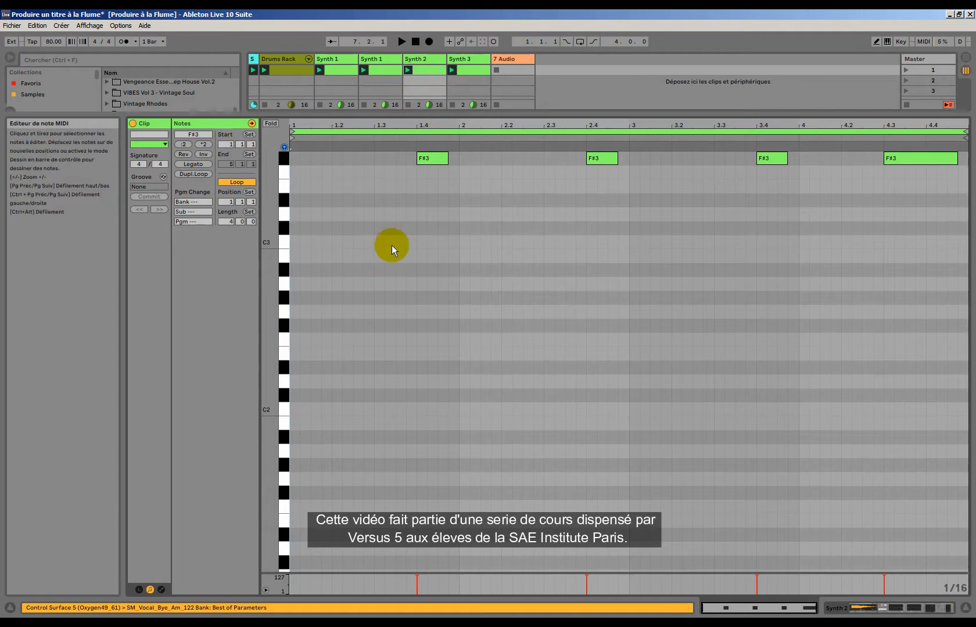
pyautogui.scroll(3, 392, 240)
pyautogui.moveTo(382, 123); pyautogui.dragTo(382, 99)
pyautogui.moveTo(398, 192); pyautogui.dragTo(970, 369)
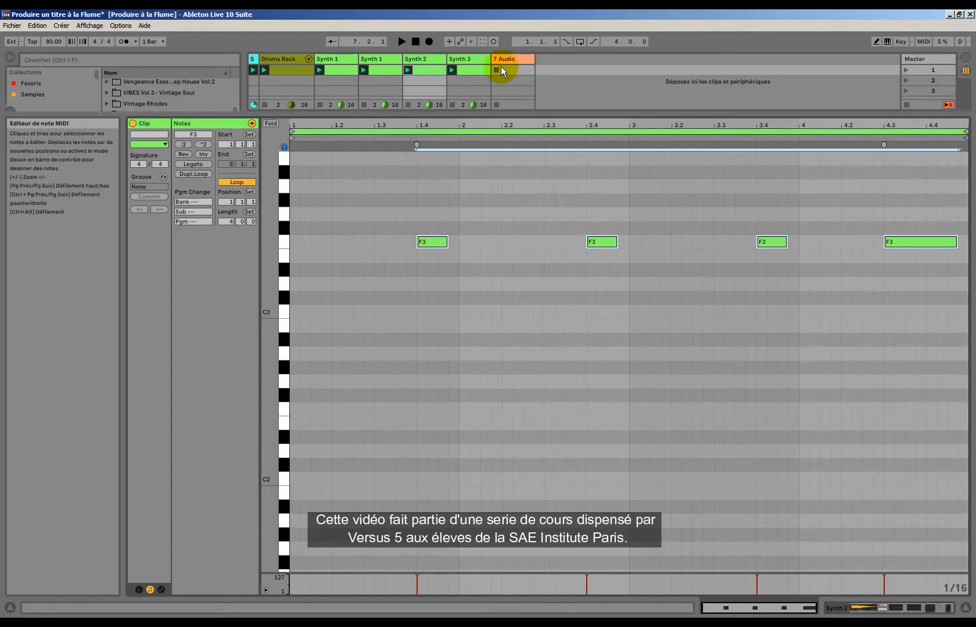
# Transpose all notes in Synth 3's clip down one semitone and play scene 1 with no track soloed.
pyautogui.click(465, 69)
pyautogui.click(306, 283)
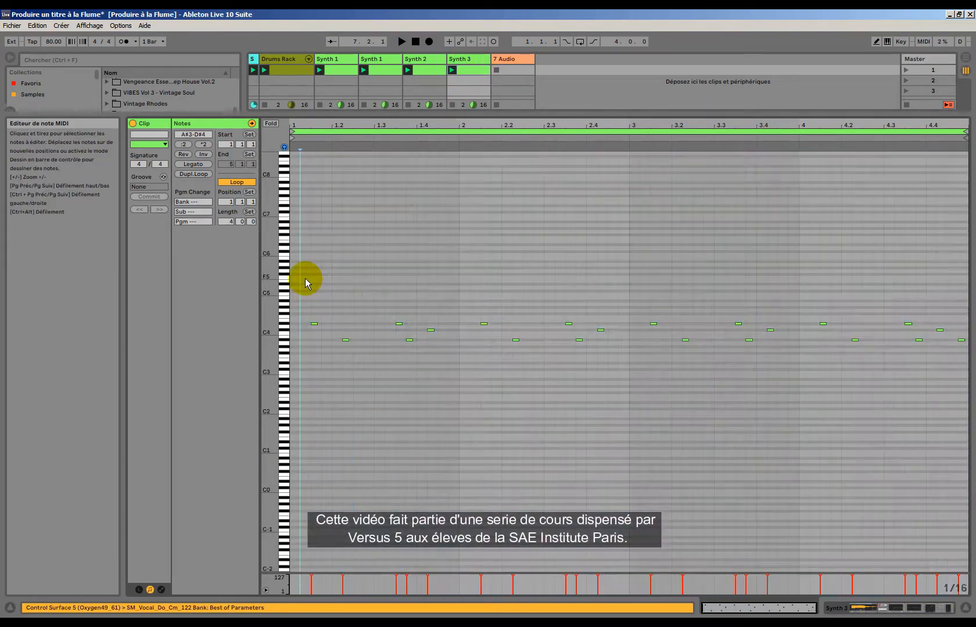
pyautogui.moveTo(311, 293); pyautogui.dragTo(949, 505)
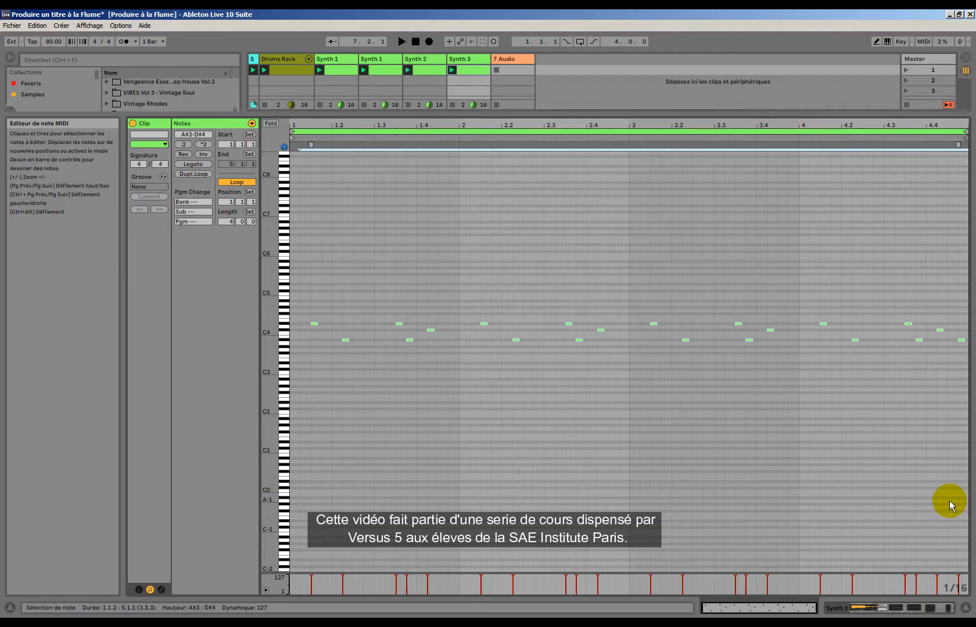
pyautogui.press('Down')
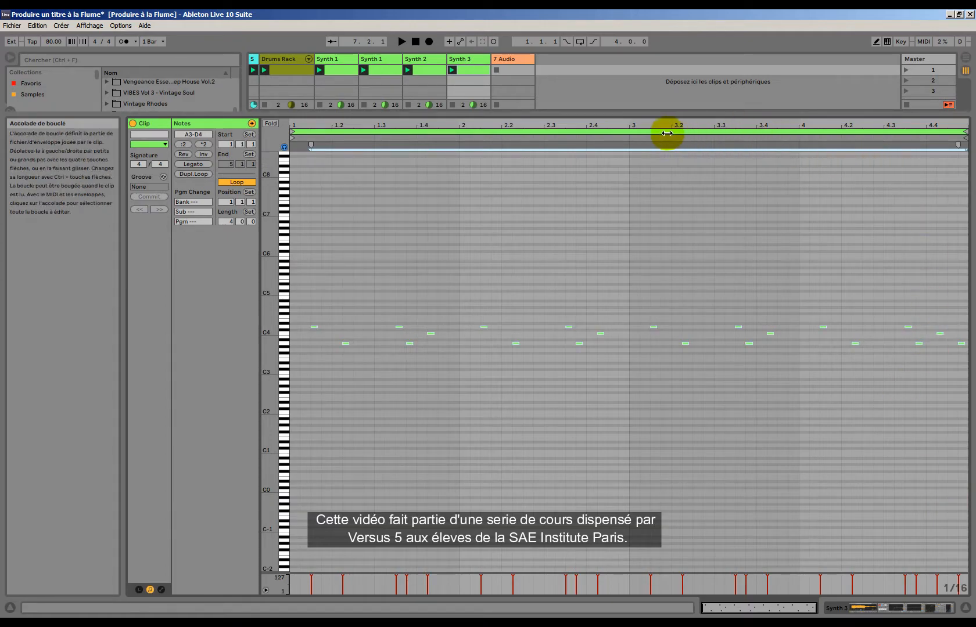
pyautogui.moveTo(632, 119); pyautogui.dragTo(632, 473)
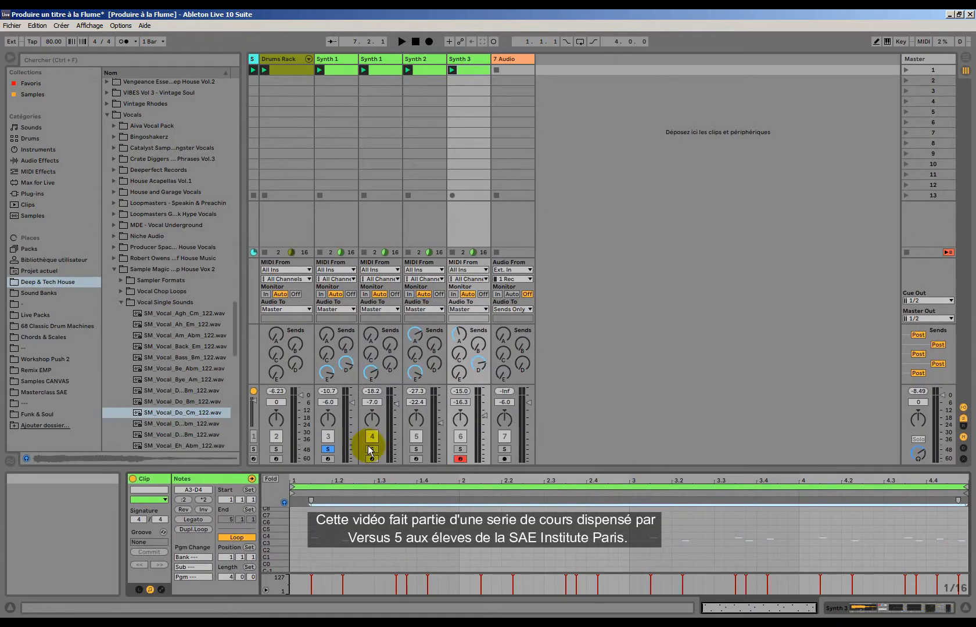
pyautogui.click(903, 70)
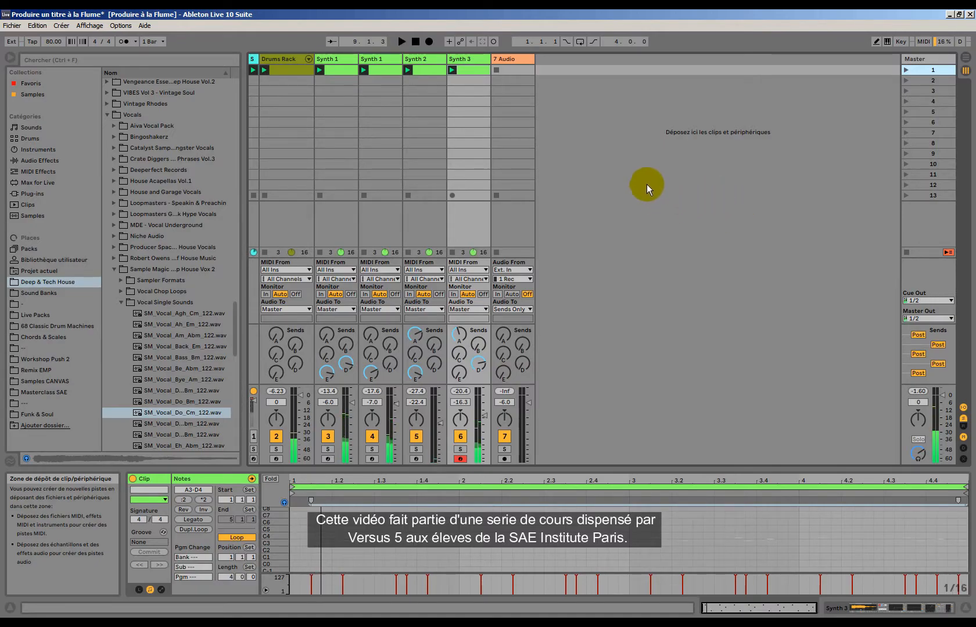
# Select the 7 Audio track and browse Sound Banks to the TS-ClassicBreaksVol1 folder under Breakbeats, Classic Breaks.
pyautogui.click(520, 58)
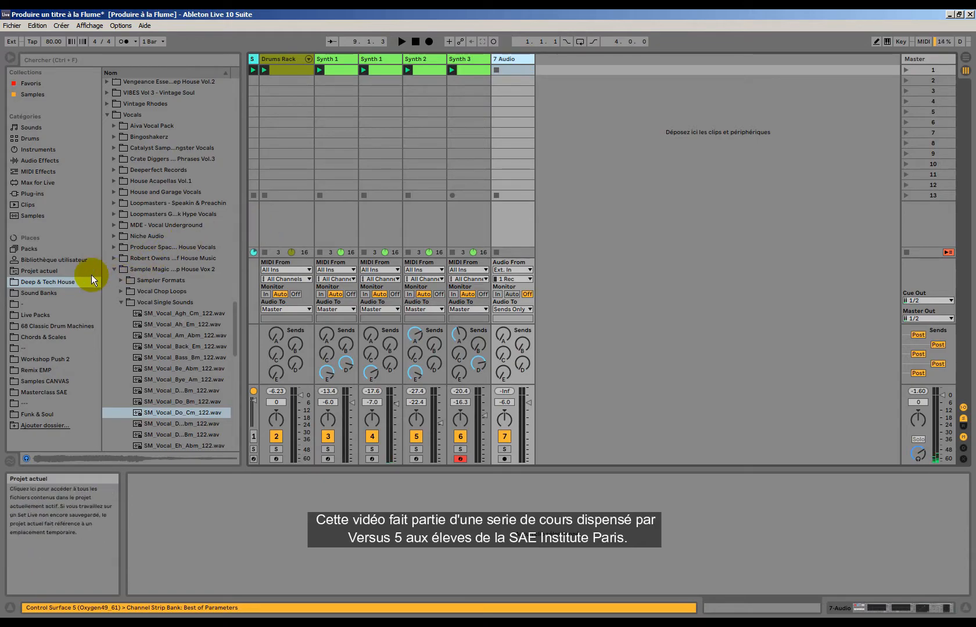
pyautogui.click(114, 269)
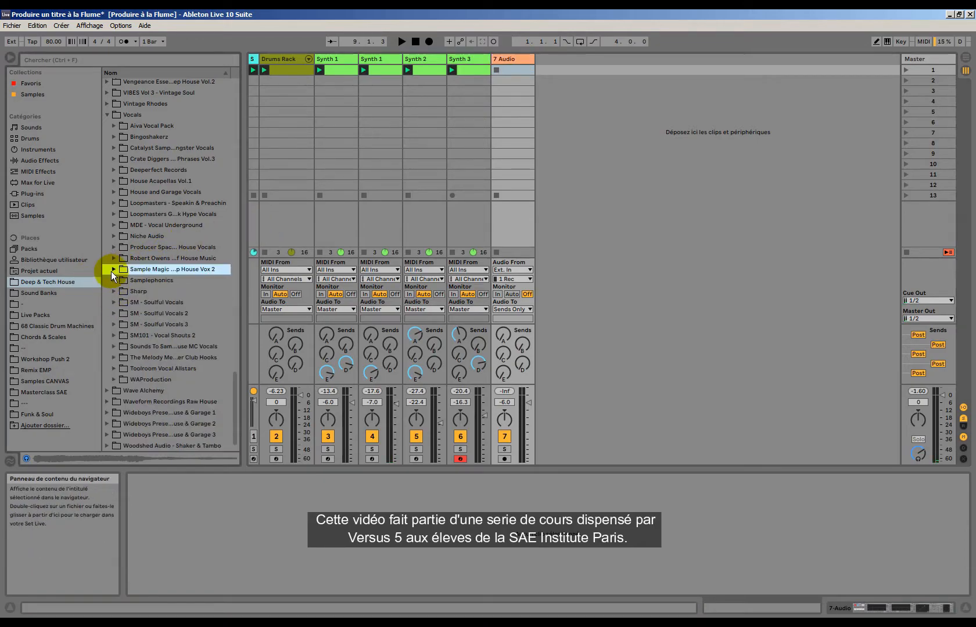
pyautogui.scroll(7, 117, 282)
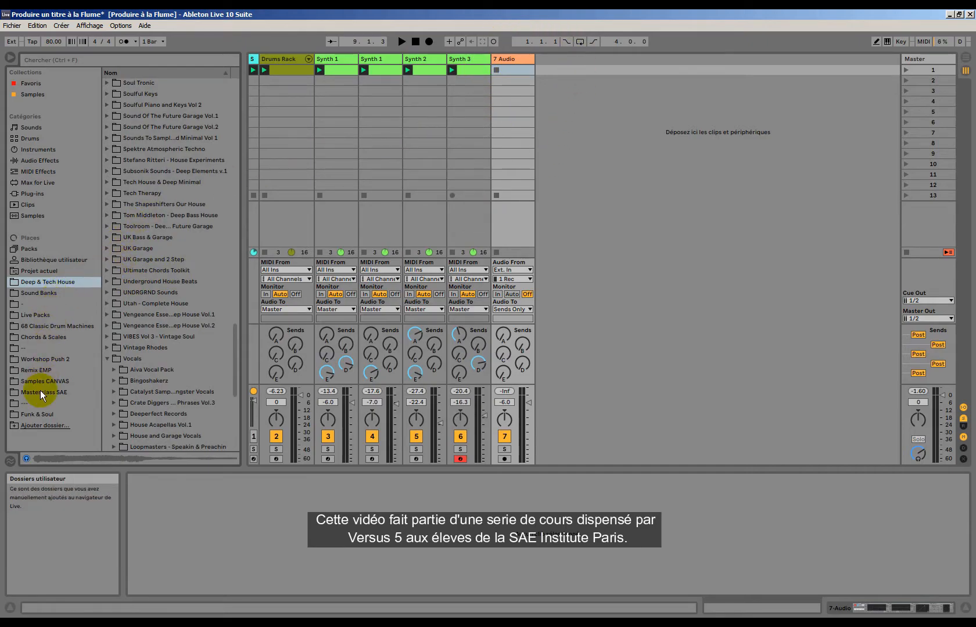
pyautogui.click(48, 294)
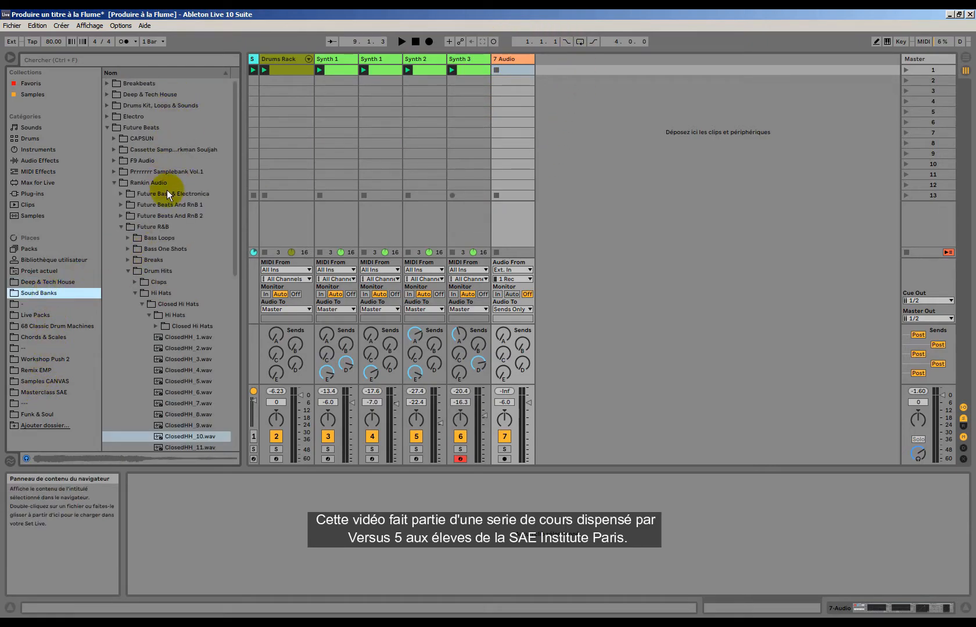
pyautogui.click(106, 83)
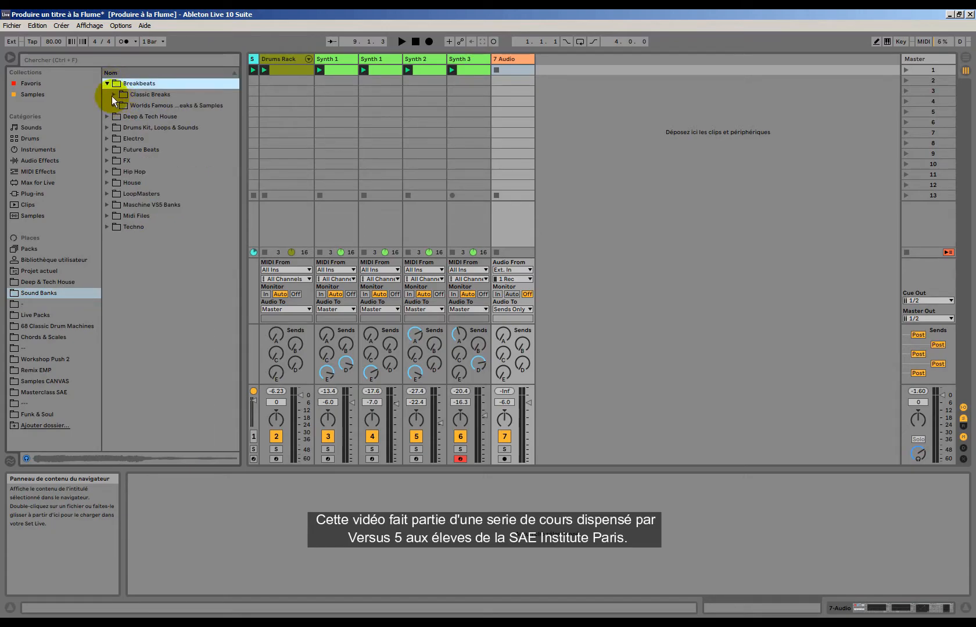
pyautogui.click(113, 94)
pyautogui.click(120, 105)
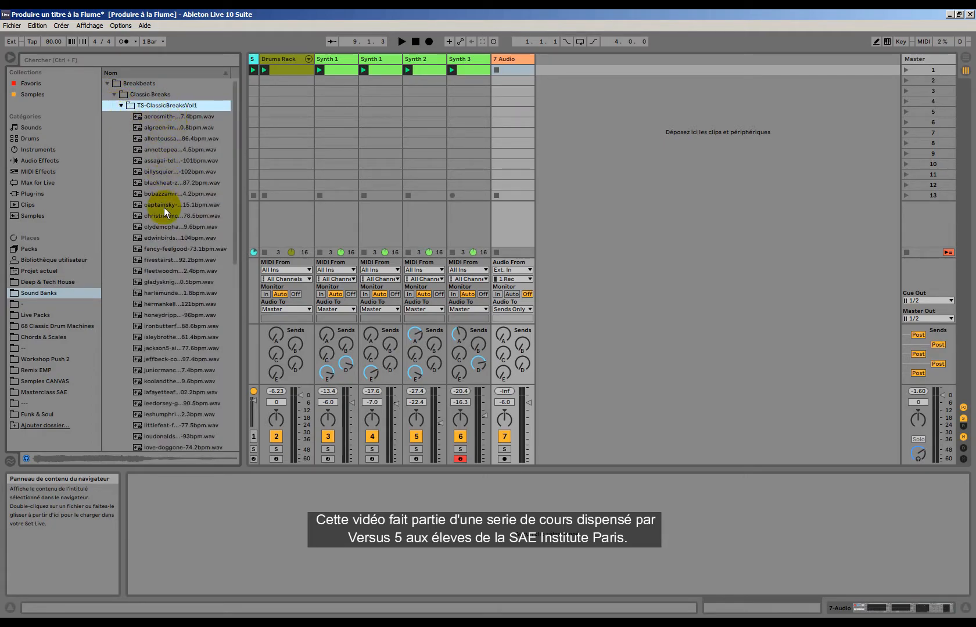
# Audition the breakbeat loops in the TS-ClassicBreaksVol1 folder in order, from the aerosmith file to the littlefeat file.
pyautogui.click(152, 118)
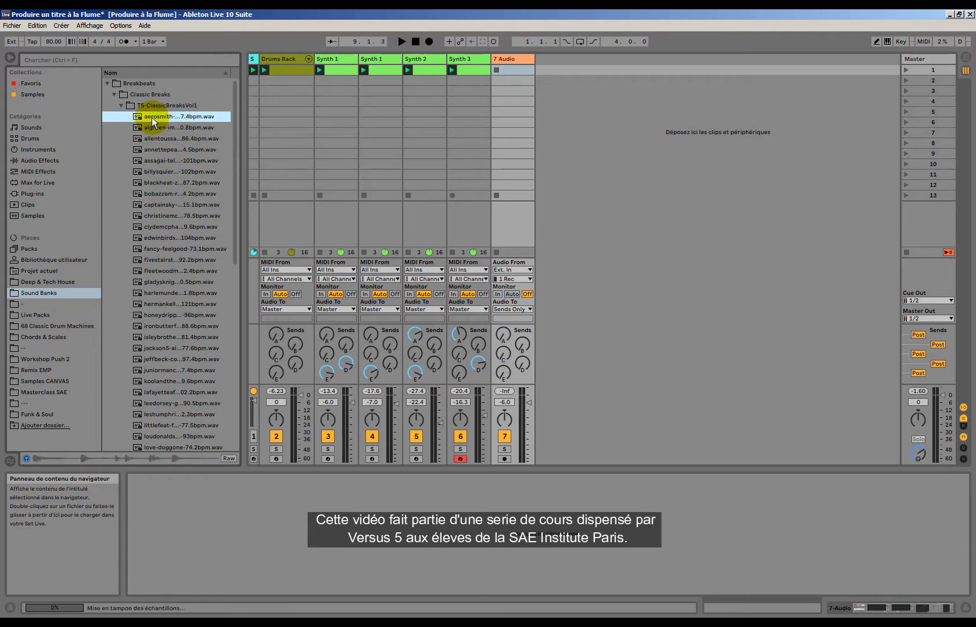
pyautogui.click(151, 149)
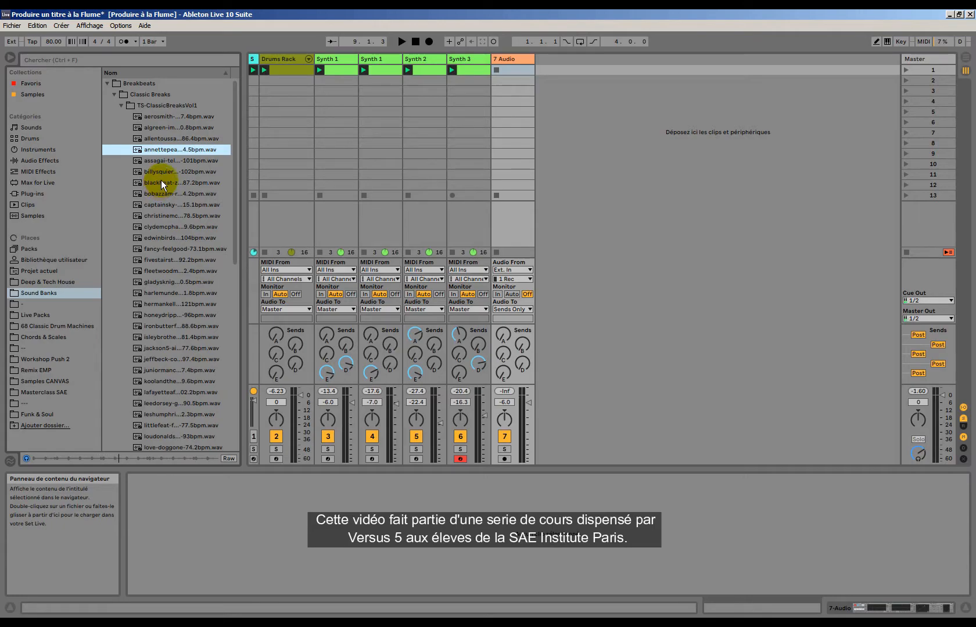
pyautogui.click(166, 161)
pyautogui.click(168, 173)
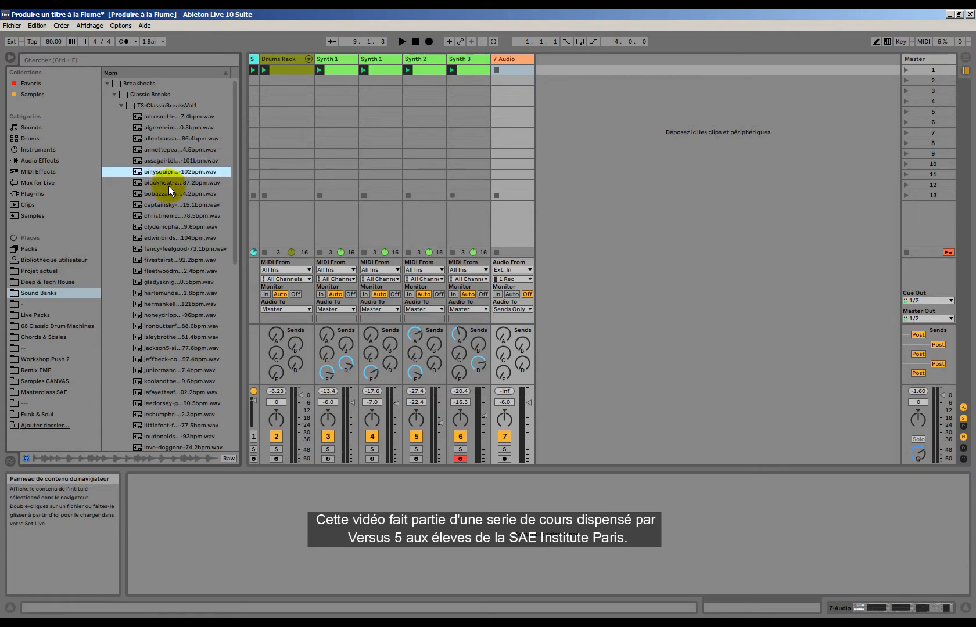
pyautogui.click(169, 183)
pyautogui.click(170, 194)
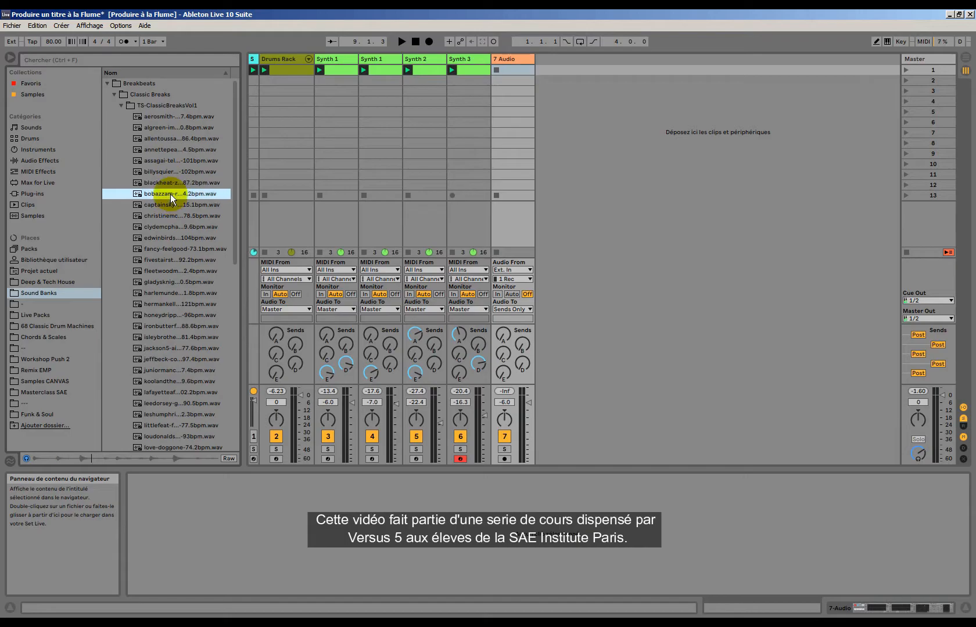
pyautogui.click(170, 205)
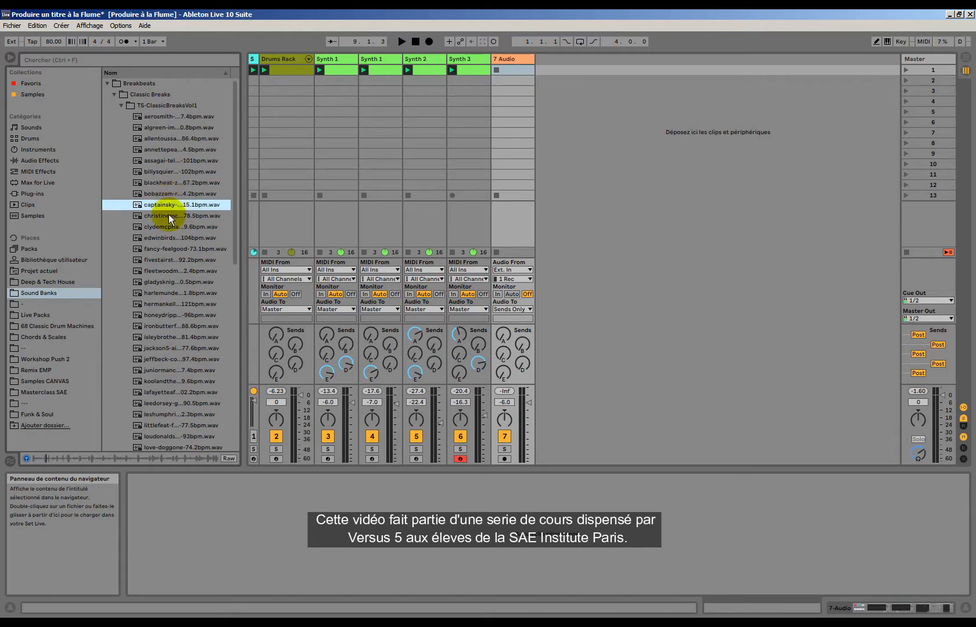
pyautogui.click(169, 215)
pyautogui.click(170, 227)
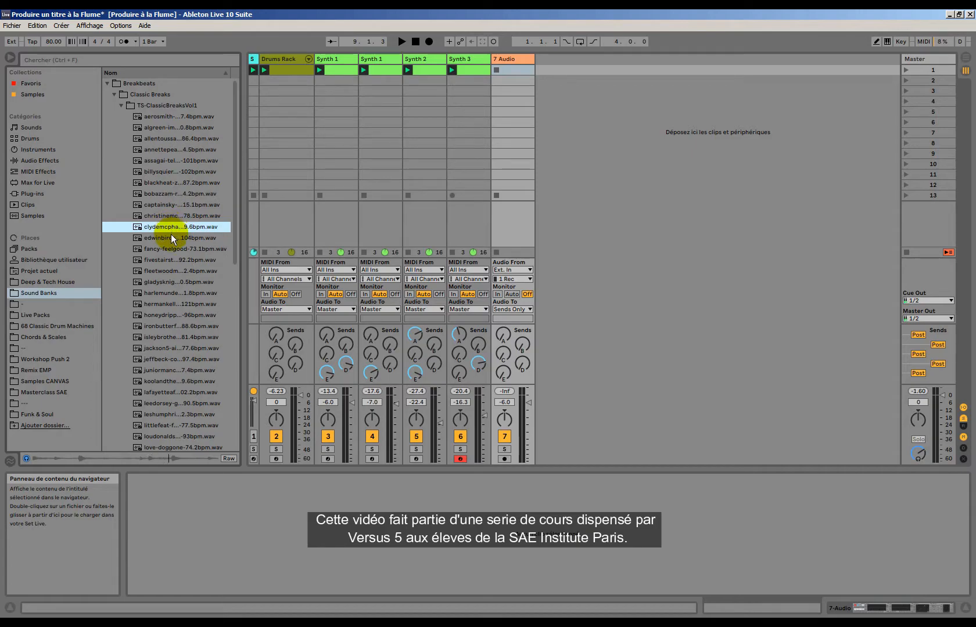
pyautogui.click(170, 236)
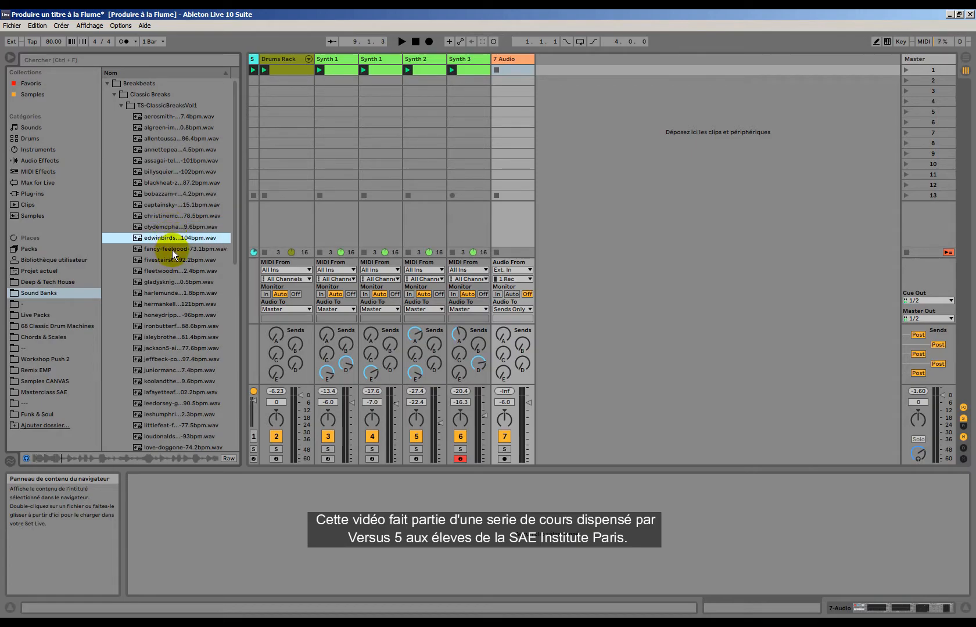
pyautogui.click(172, 249)
pyautogui.click(173, 261)
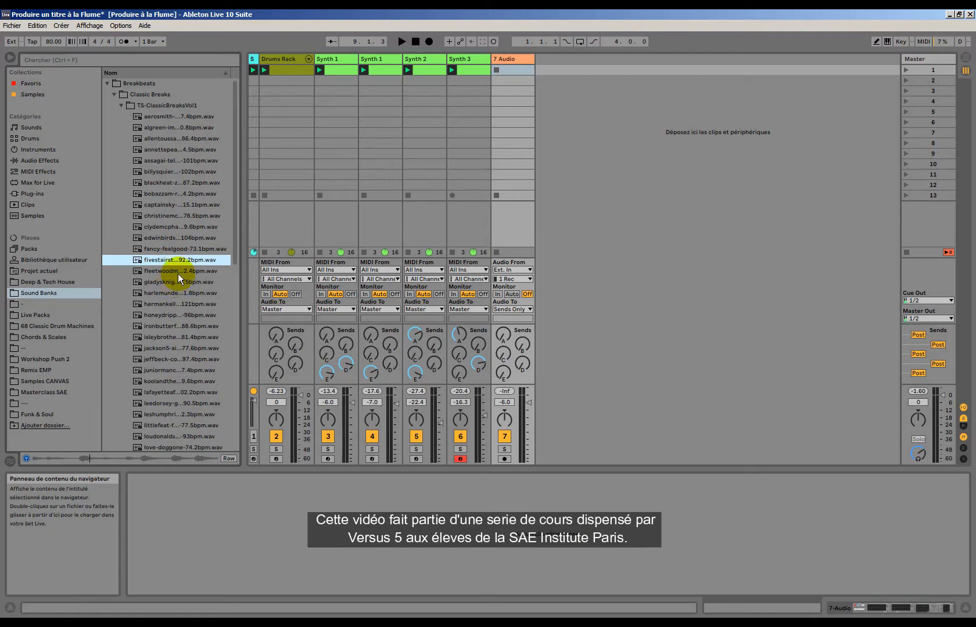
pyautogui.click(178, 272)
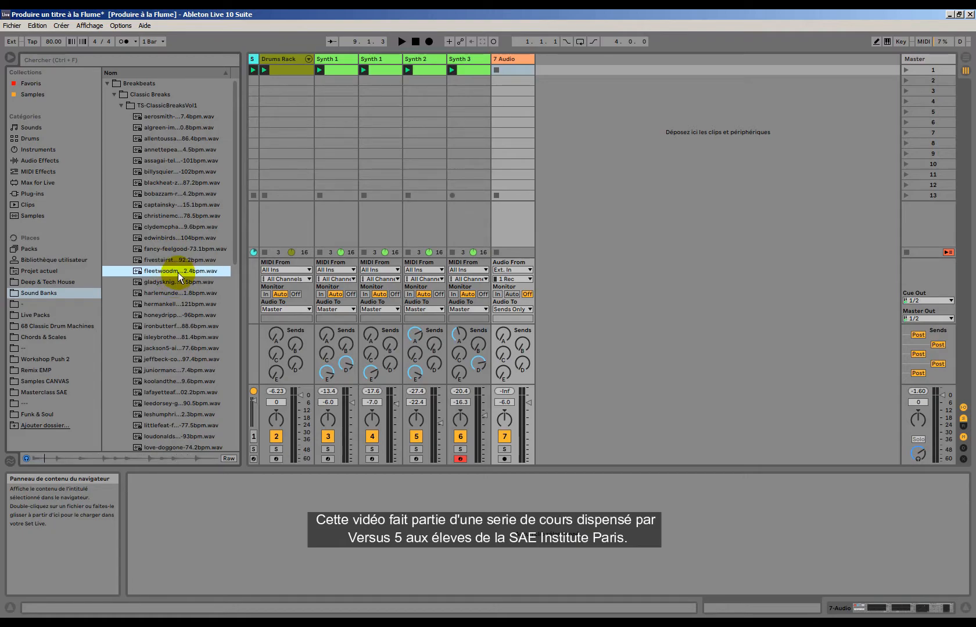
pyautogui.click(178, 282)
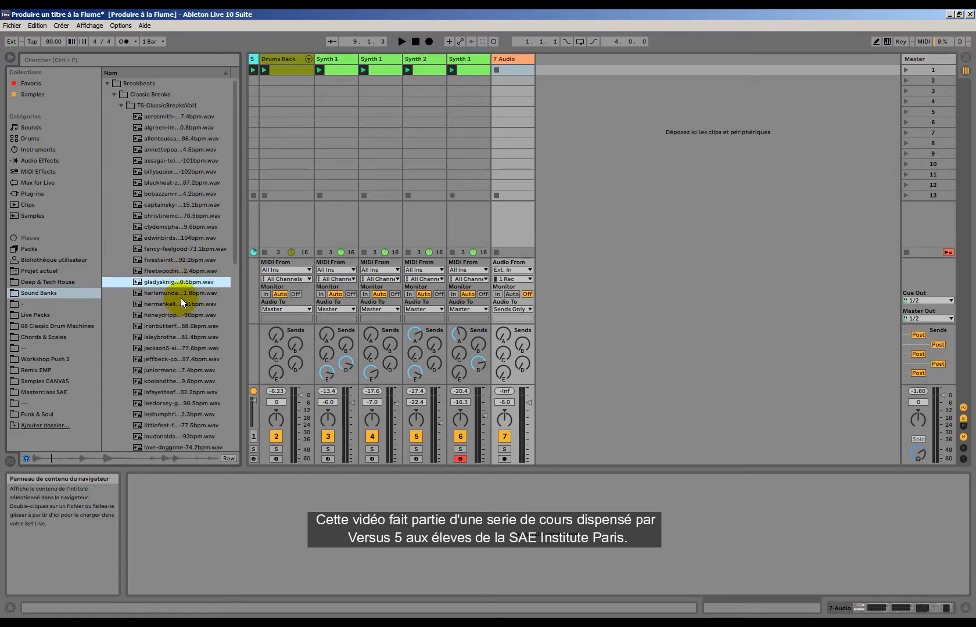
pyautogui.click(186, 294)
pyautogui.click(185, 304)
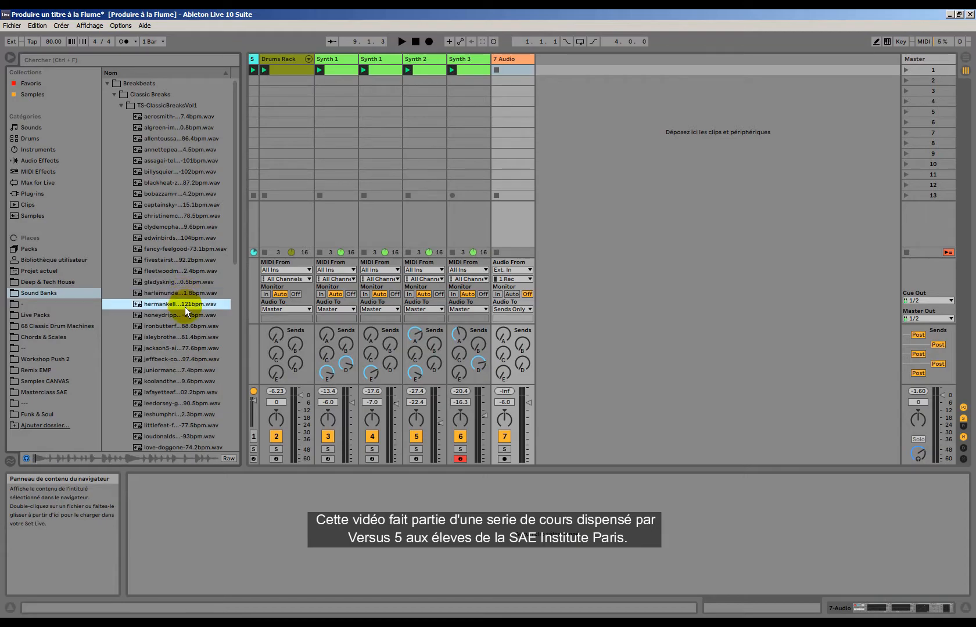
pyautogui.click(183, 327)
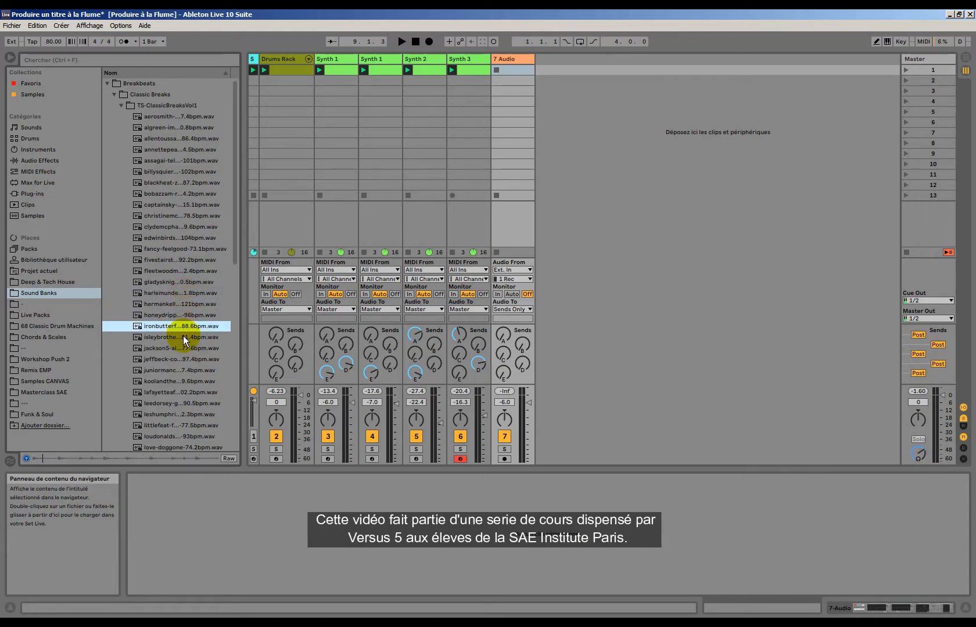
pyautogui.click(183, 336)
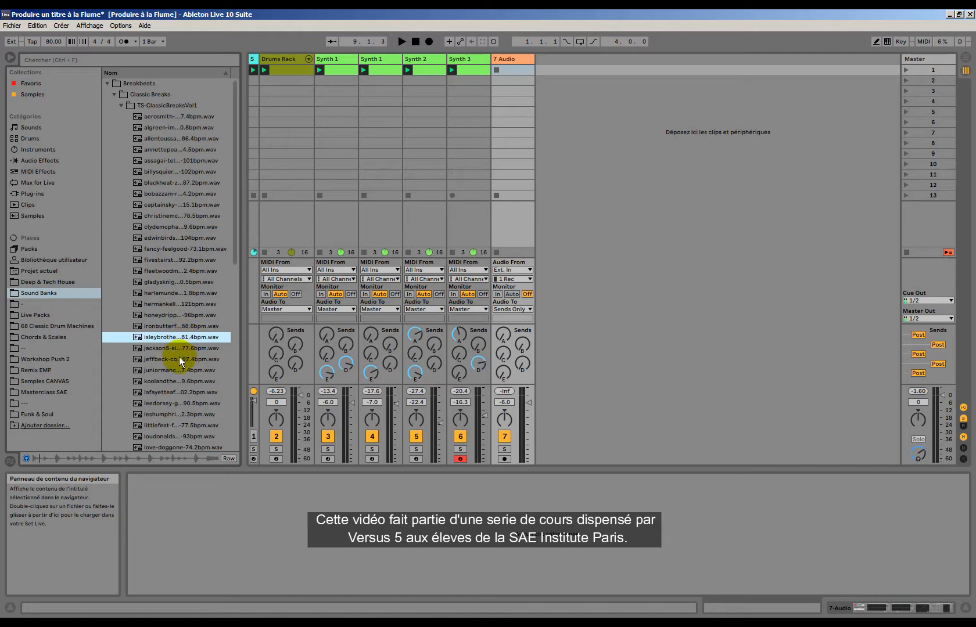
pyautogui.click(179, 348)
pyautogui.click(179, 360)
pyautogui.scroll(-3, 180, 359)
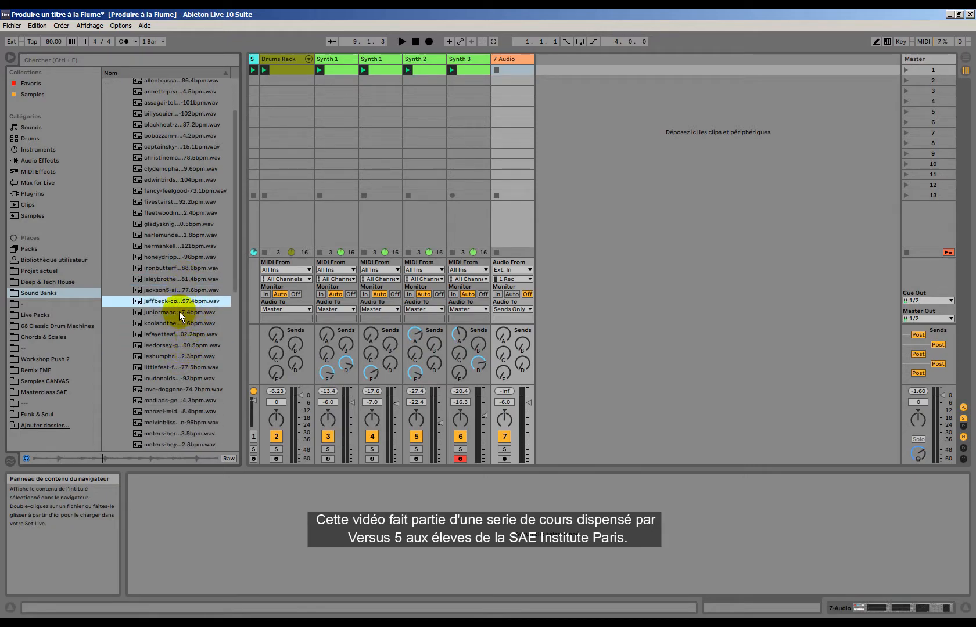
pyautogui.click(178, 313)
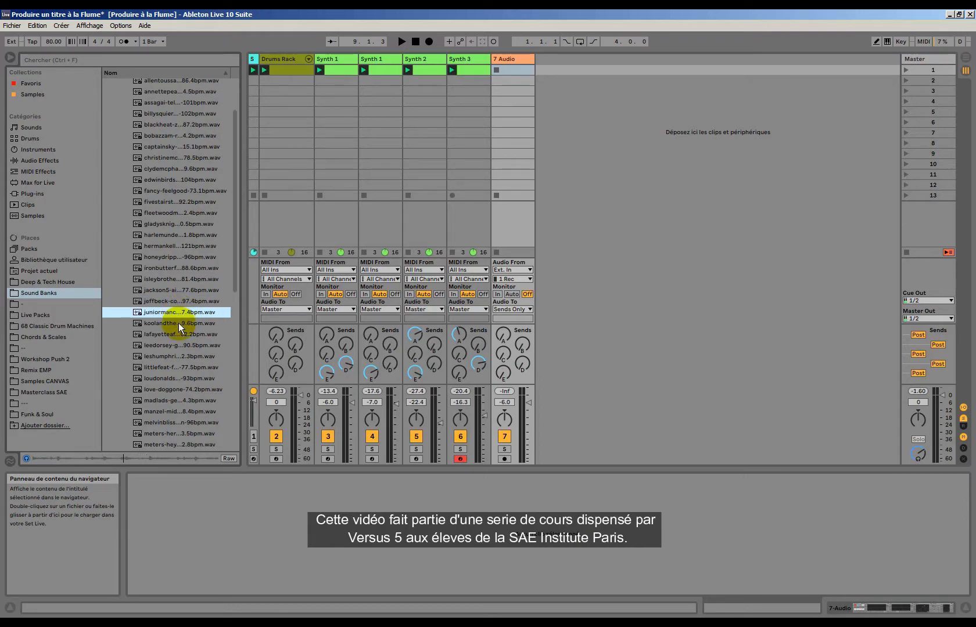
pyautogui.click(178, 323)
pyautogui.click(179, 335)
pyautogui.click(177, 345)
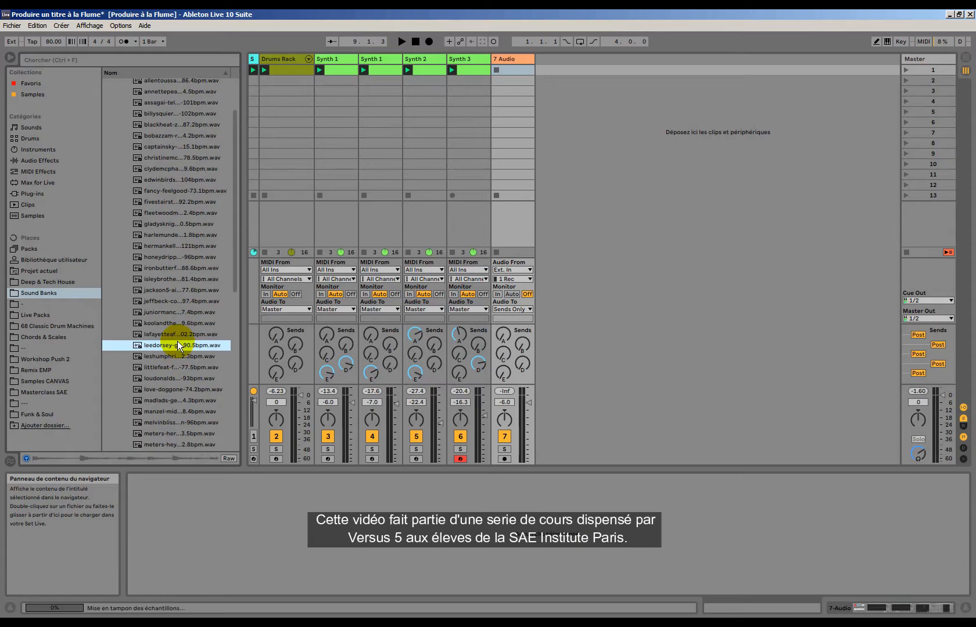
pyautogui.click(176, 358)
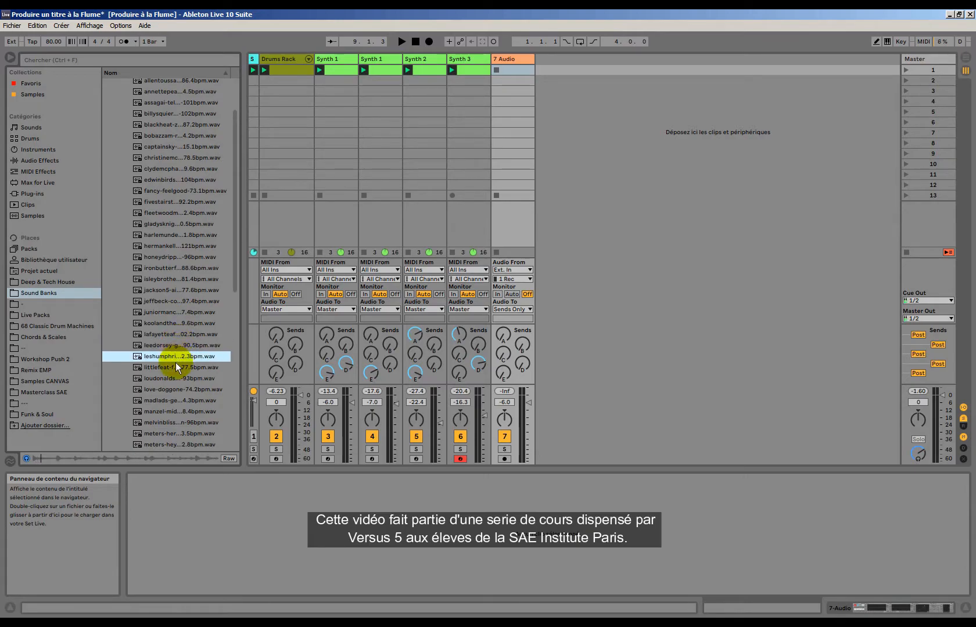
pyautogui.click(177, 368)
pyautogui.scroll(-1, 181, 338)
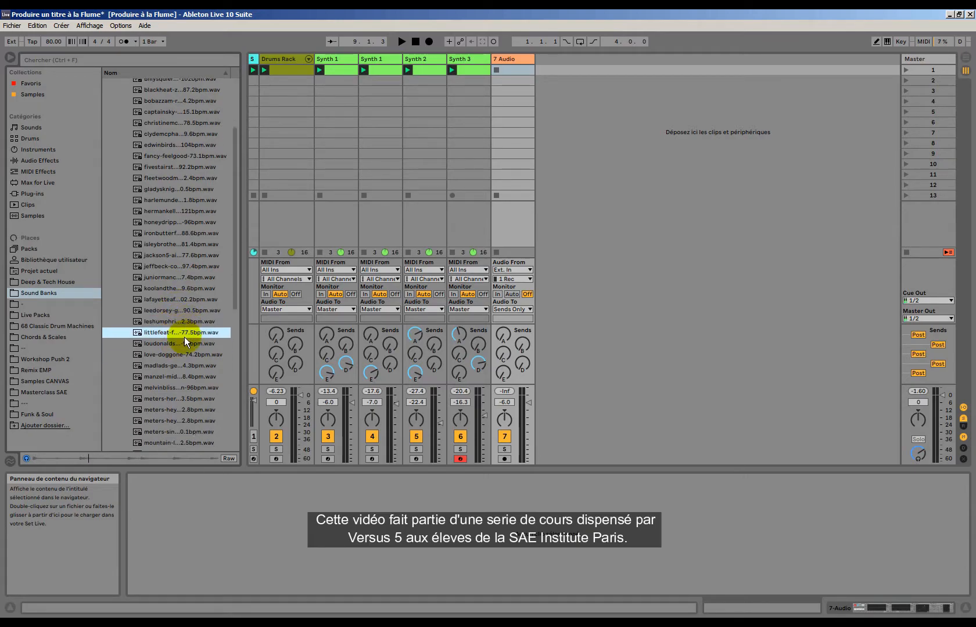
# Preview the loudonalds 93bpm break and load it as a clip in scene 1 of the 7 Audio track.
pyautogui.click(182, 345)
pyautogui.scroll(-2, 183, 339)
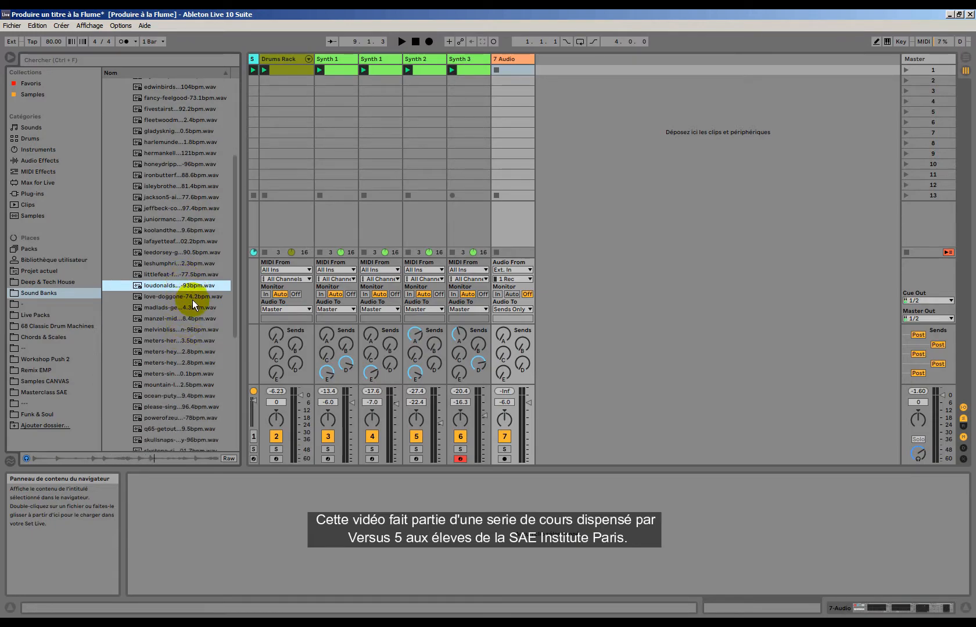
pyautogui.moveTo(143, 290); pyautogui.dragTo(600, 163)
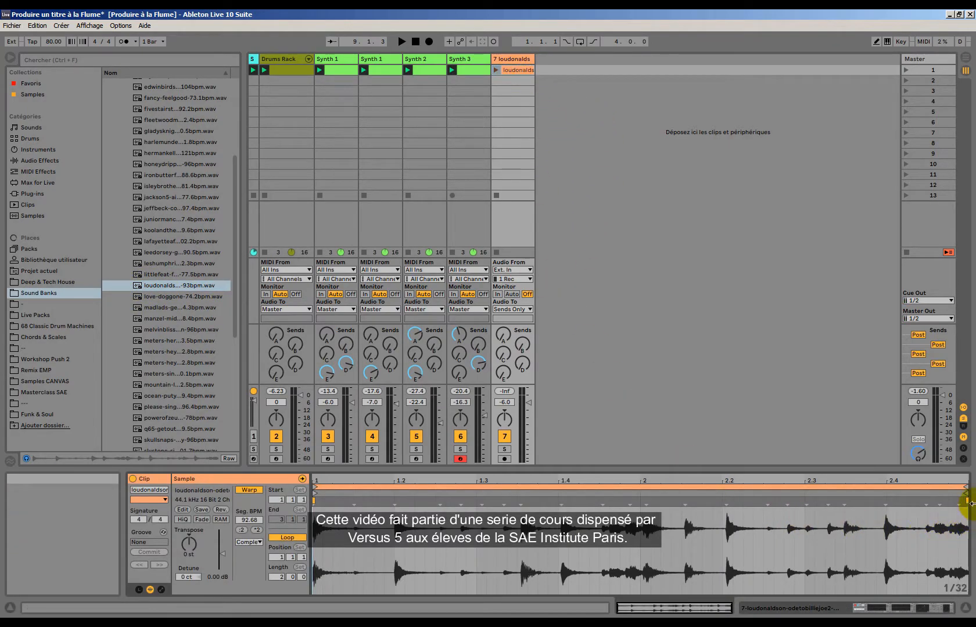
# Shorten the break clip's loop to its first bar and crop the sample to that bar.
pyautogui.moveTo(967, 503); pyautogui.dragTo(640, 505)
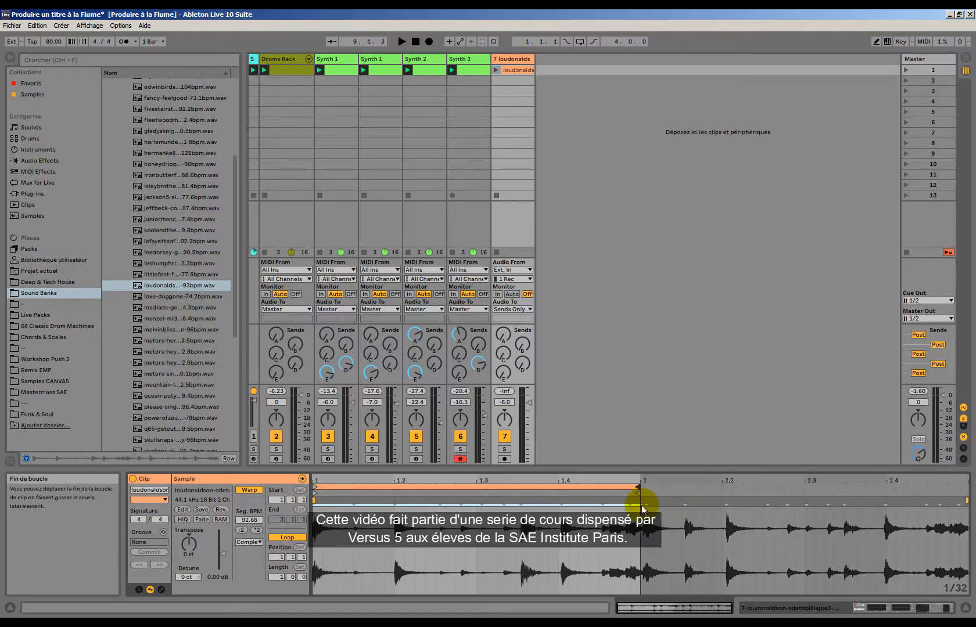
pyautogui.rightClick(702, 545)
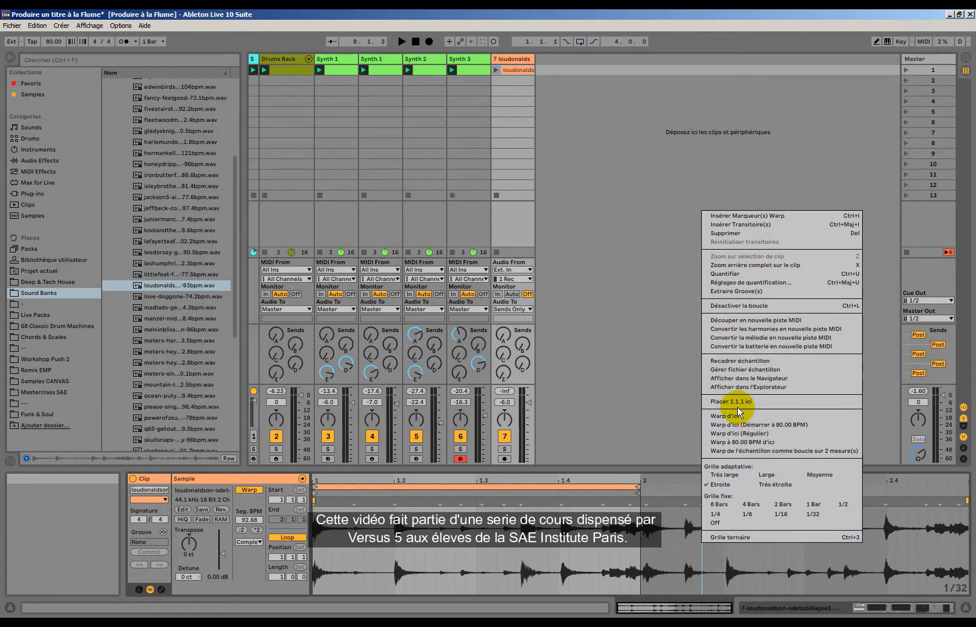
pyautogui.click(736, 361)
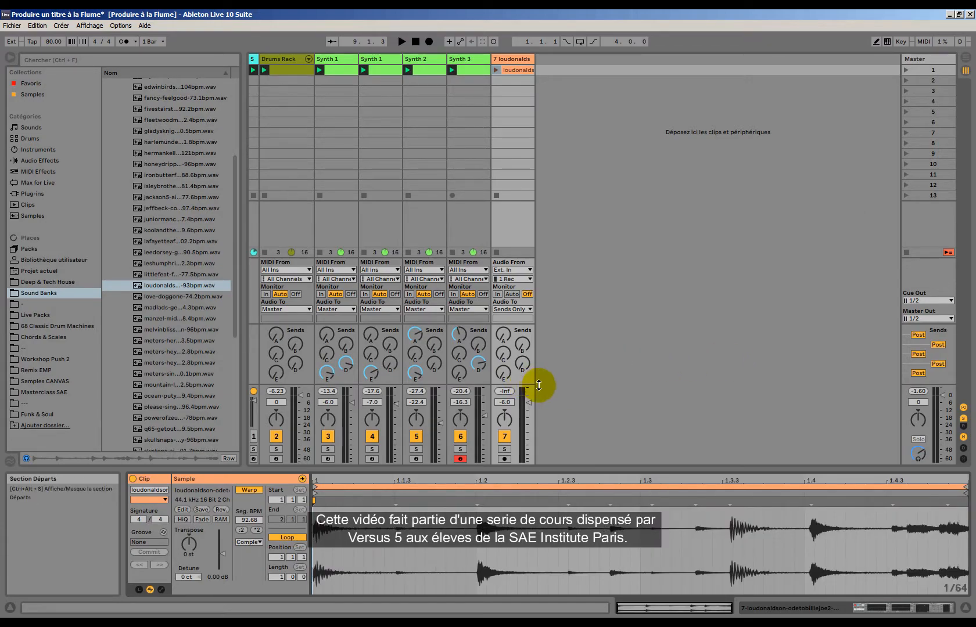
# Add warp markers to the break, aligning hits to 1.4 and 1.3 and shifting the 1.4.3 hit slightly later.
pyautogui.doubleClick(812, 498)
pyautogui.moveTo(812, 501); pyautogui.dragTo(805, 501)
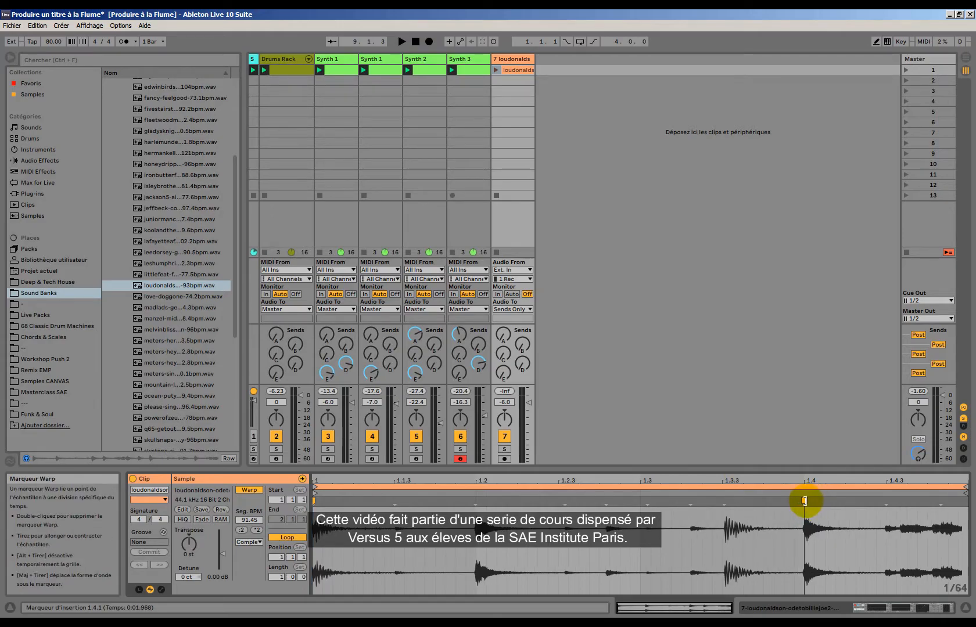
pyautogui.doubleClick(886, 501)
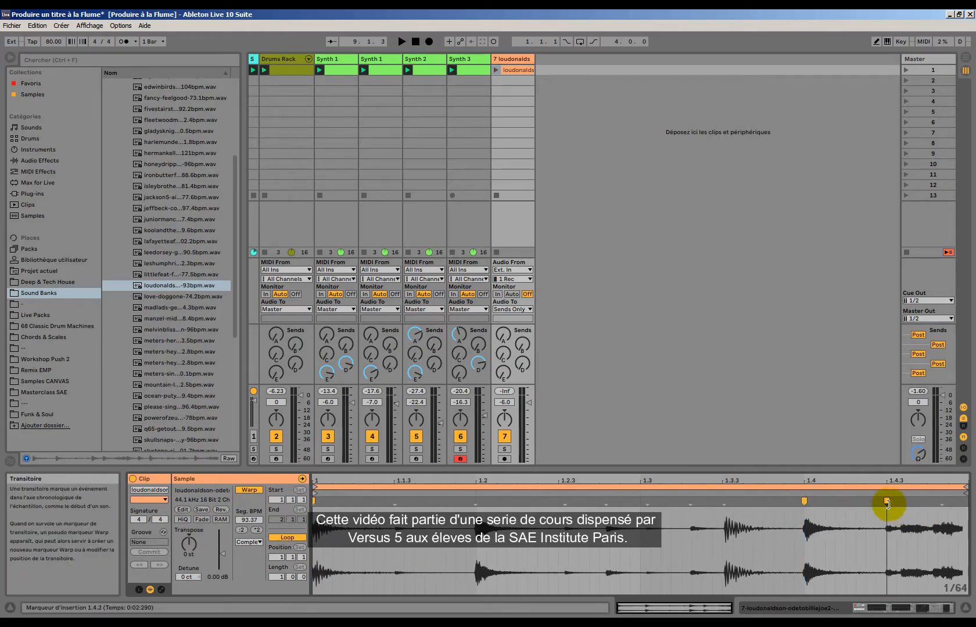
pyautogui.moveTo(887, 500); pyautogui.dragTo(895, 500)
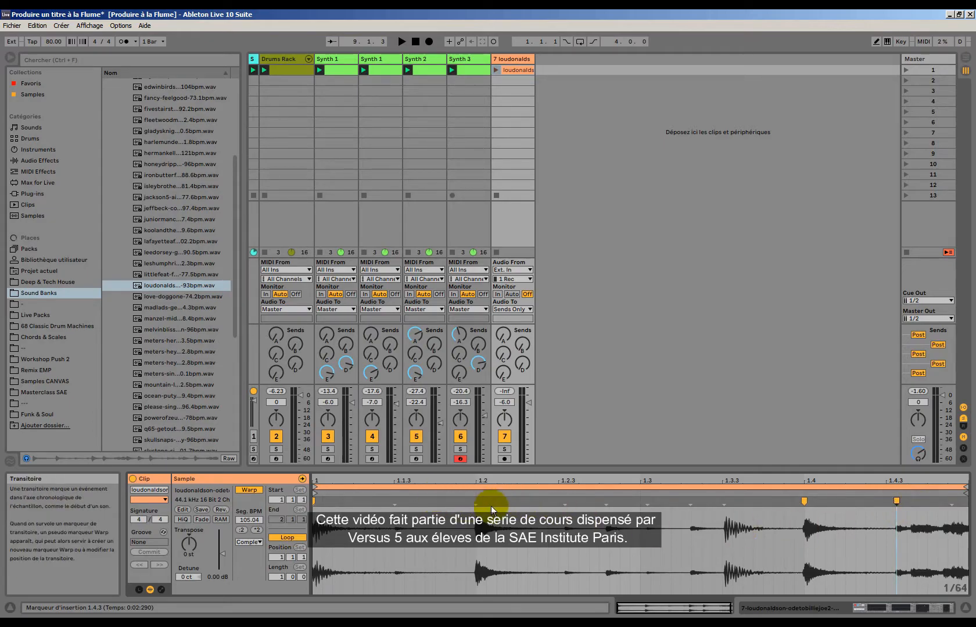
pyautogui.click(648, 501)
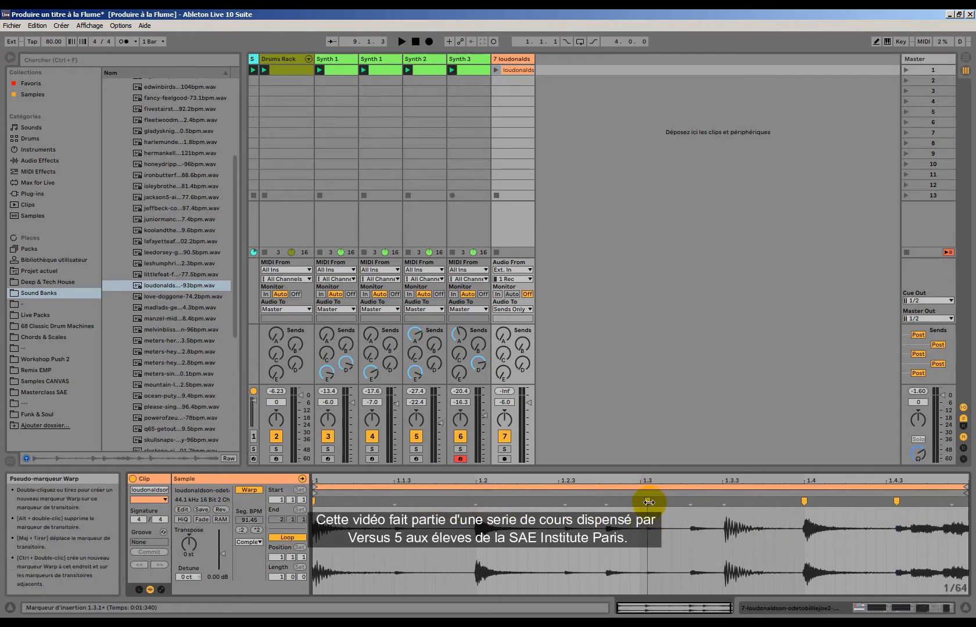
pyautogui.moveTo(648, 500); pyautogui.dragTo(642, 500)
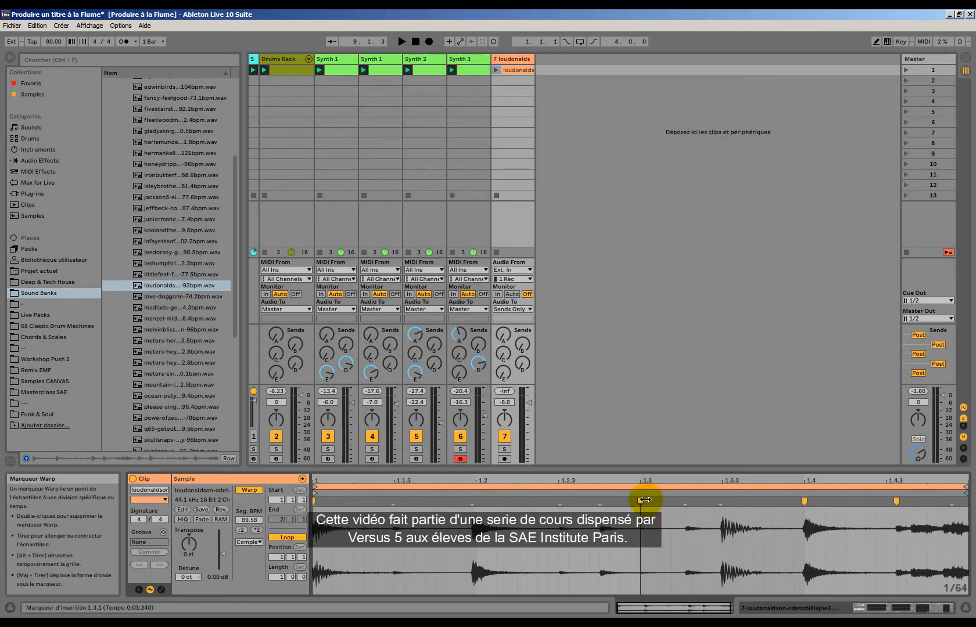
# Solo the break track, lower its volume to -22.4 dB and launch its clip.
pyautogui.click(506, 448)
pyautogui.moveTo(528, 402); pyautogui.dragTo(528, 415)
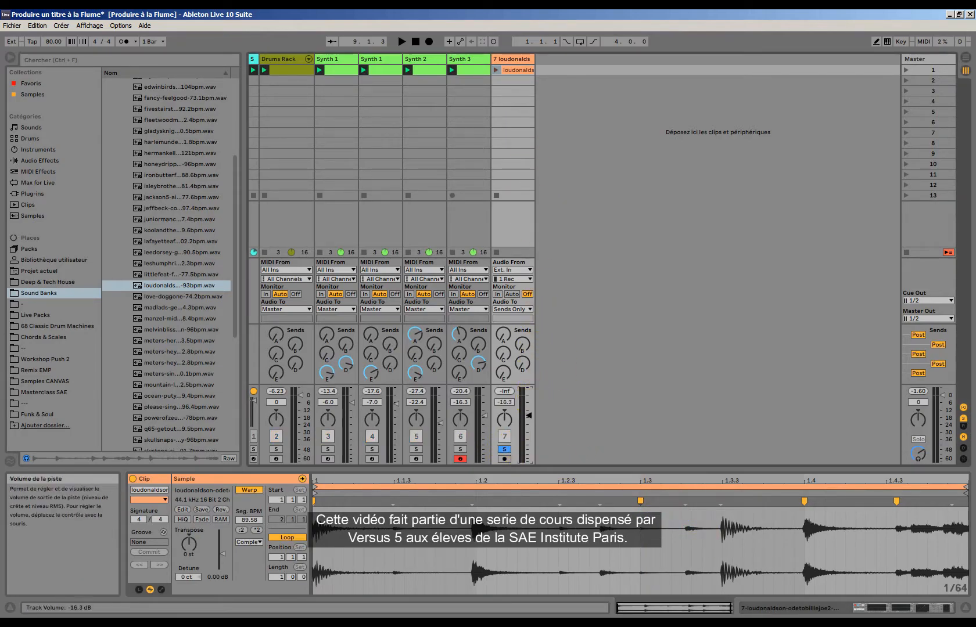
pyautogui.click(497, 70)
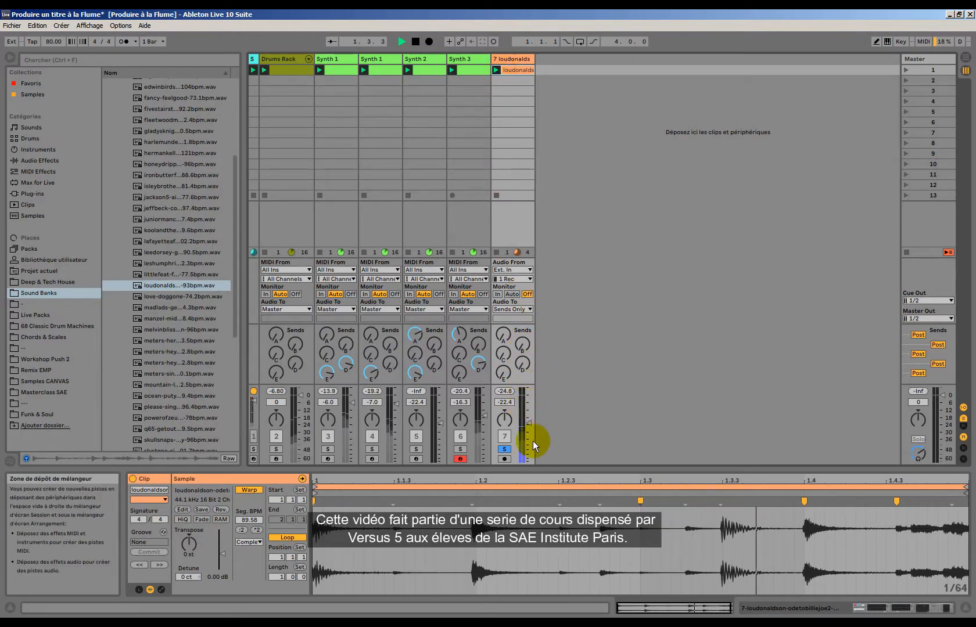
# Route the break track's audio output to Master and restart playback.
pyautogui.click(517, 309)
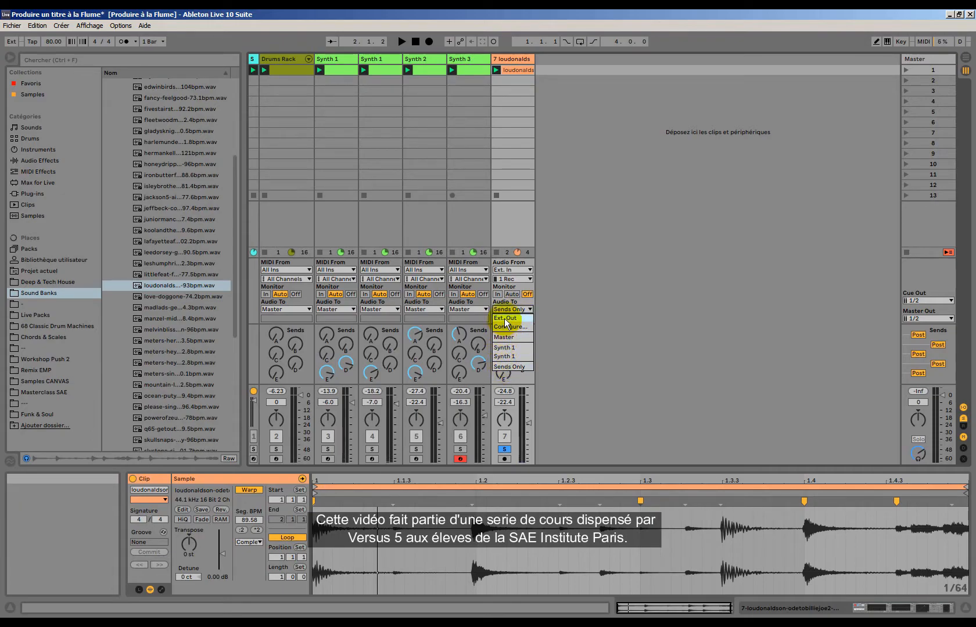
pyautogui.click(506, 318)
pyautogui.click(514, 308)
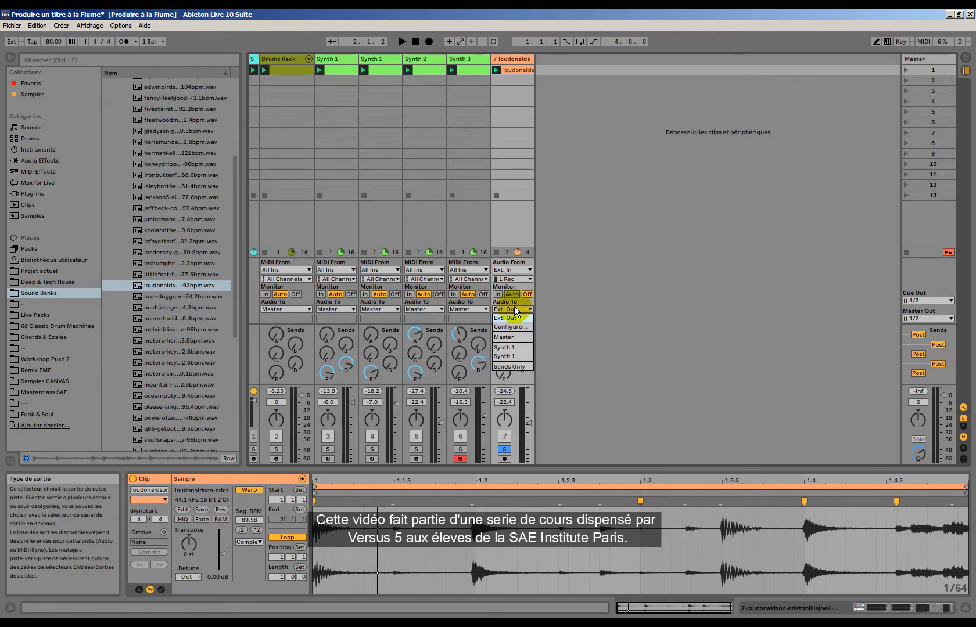
pyautogui.press('space')
pyautogui.click(503, 337)
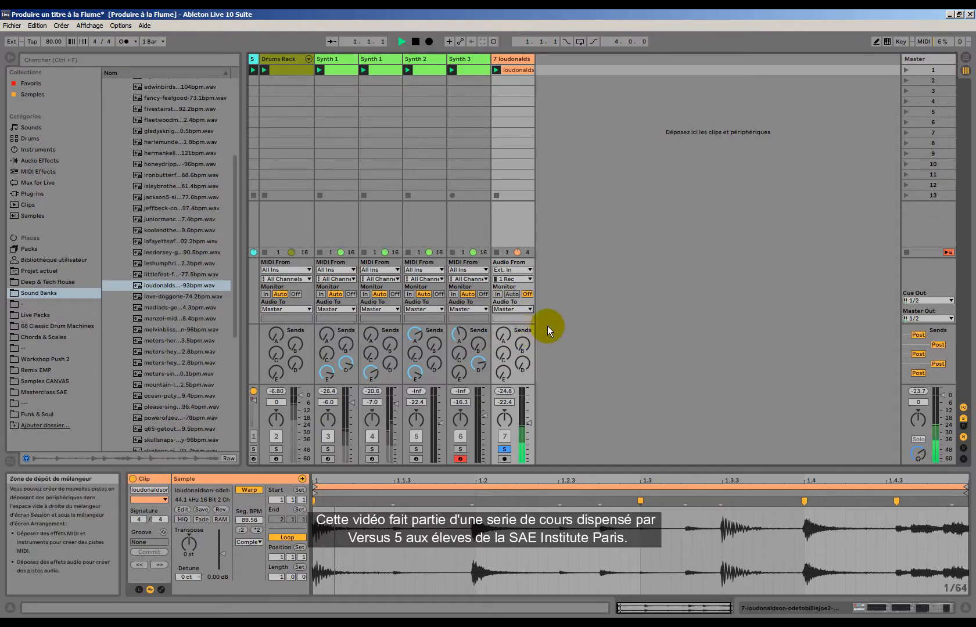
# Solo the Drums Rack together with the break and play them with the break track's volume raised to -10.7 dB.
pyautogui.moveTo(529, 423); pyautogui.dragTo(528, 416)
pyautogui.press('space')
pyautogui.click(276, 449)
pyautogui.click(529, 412)
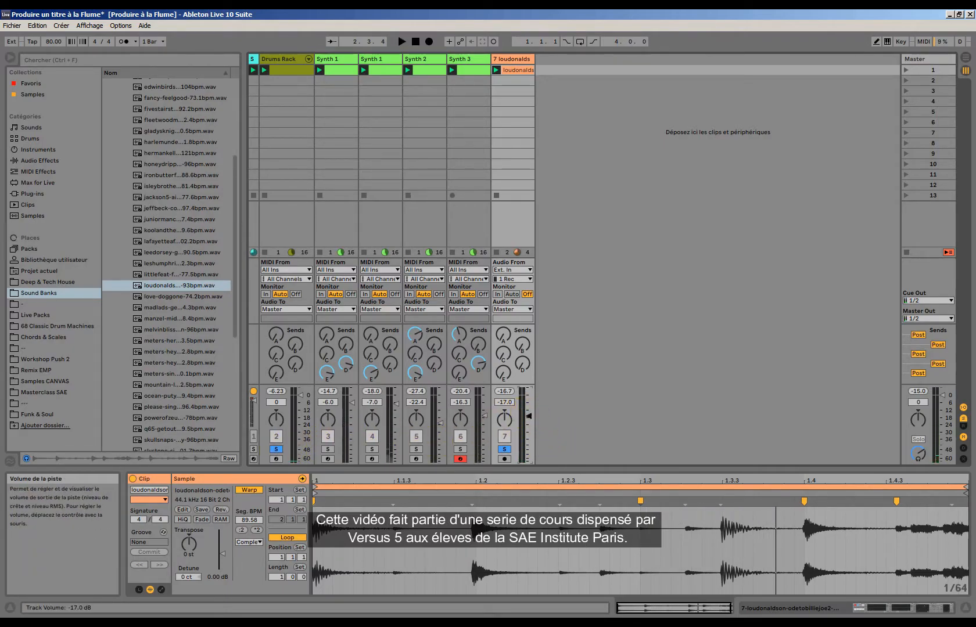
pyautogui.press('space')
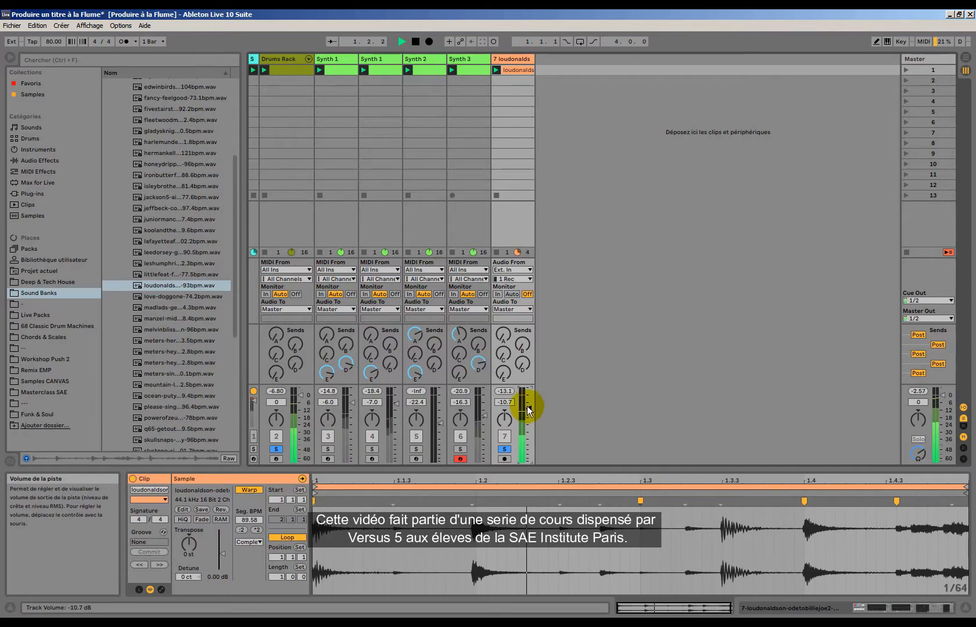
# Lower the break track's volume to -13.5 dB and add a warp marker that aligns the break's second hit to 1.2.
pyautogui.moveTo(527, 406); pyautogui.dragTo(527, 410)
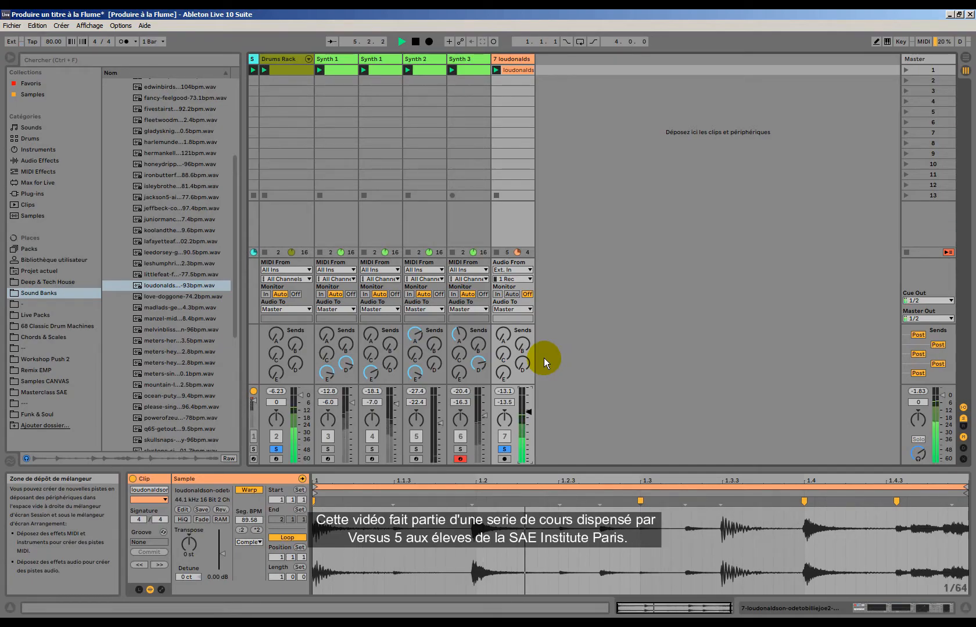
pyautogui.press('space')
pyautogui.doubleClick(472, 502)
pyautogui.moveTo(471, 501); pyautogui.dragTo(478, 502)
pyautogui.press('space')
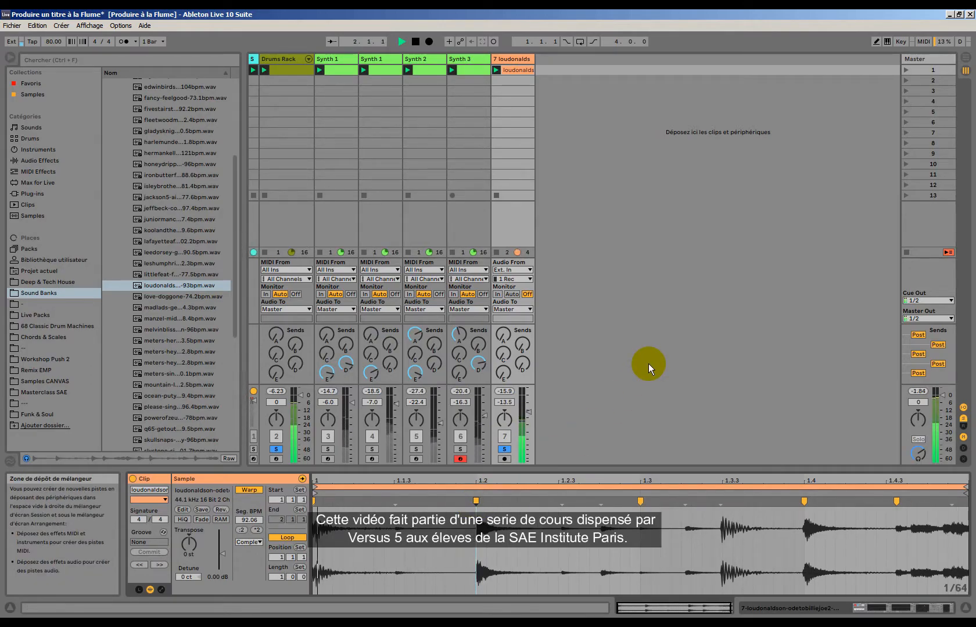
pyautogui.press('space')
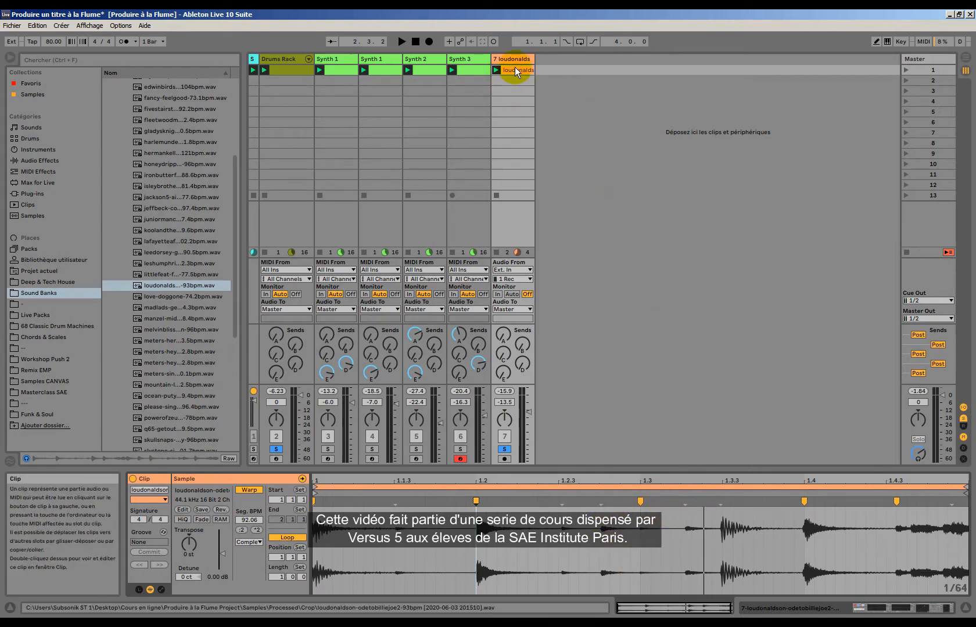
# Place the break clip at bar 1 of its track in the arrangement and unfold that track.
pyautogui.moveTo(510, 69); pyautogui.dragTo(253, 171)
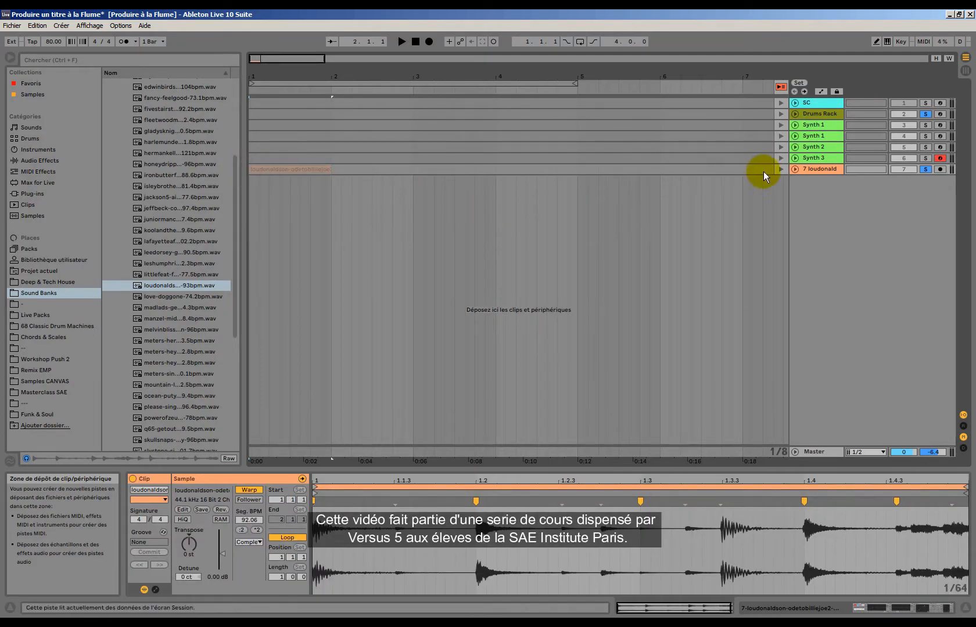
pyautogui.click(795, 167)
pyautogui.click(340, 193)
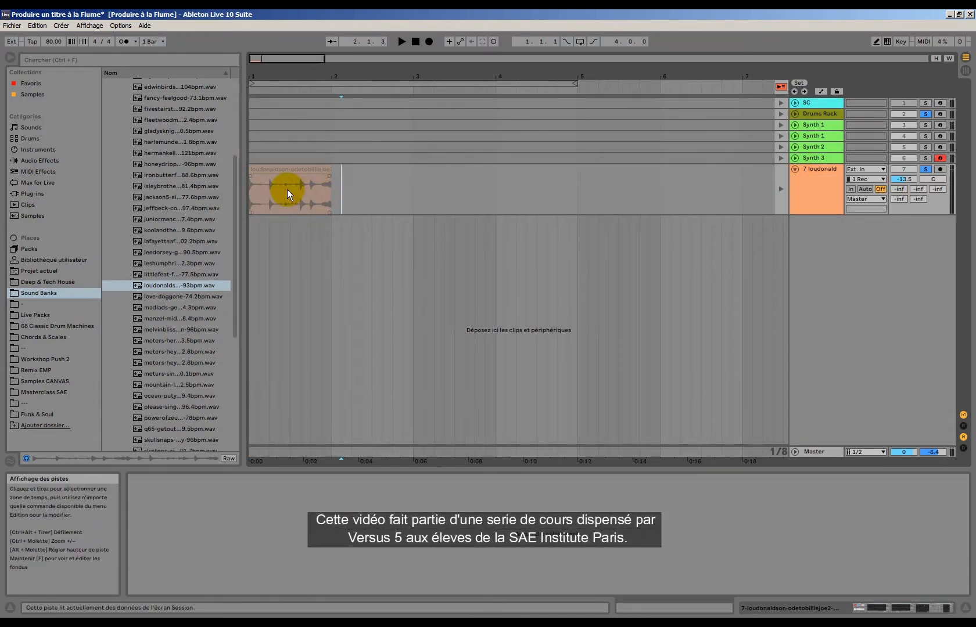
# Split the arrangement break clip in half at 1.3 and move its second half to 2.3.
pyautogui.click(288, 189)
pyautogui.click(329, 191)
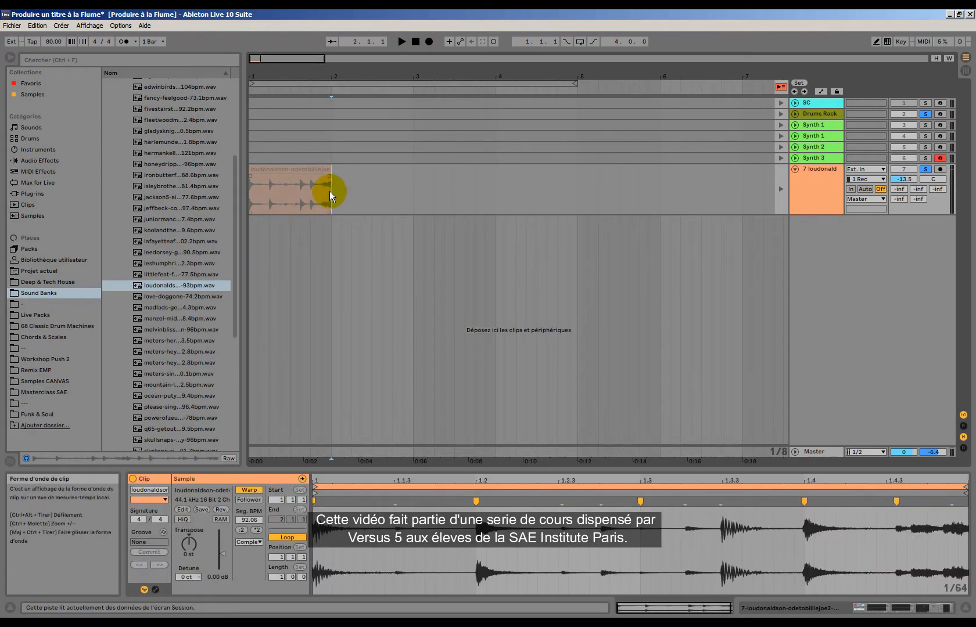
pyautogui.moveTo(333, 191); pyautogui.dragTo(392, 170)
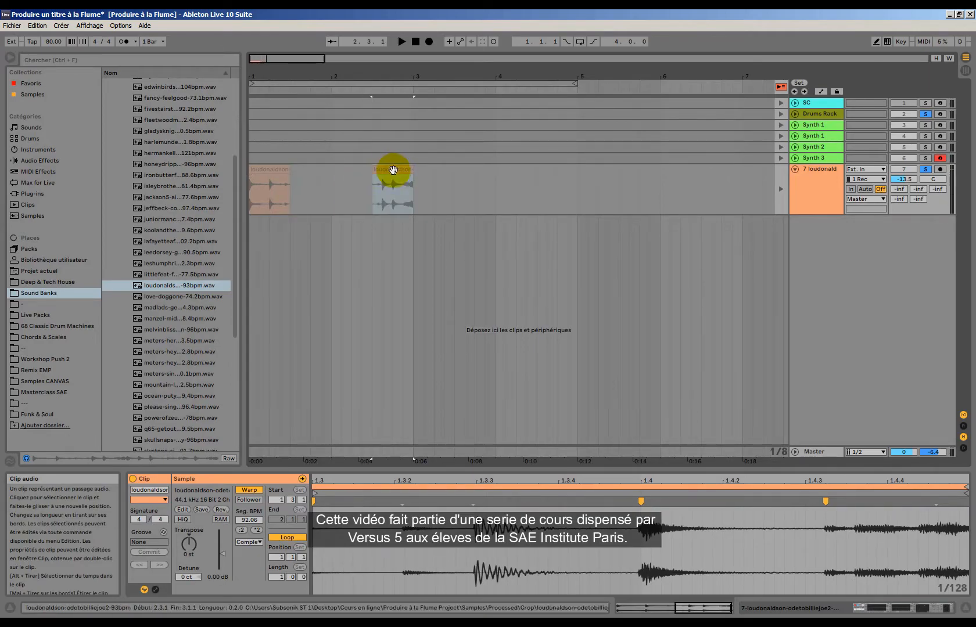
# Return playback to the arrangement and audition the first half of the break from bar 1.
pyautogui.click(270, 175)
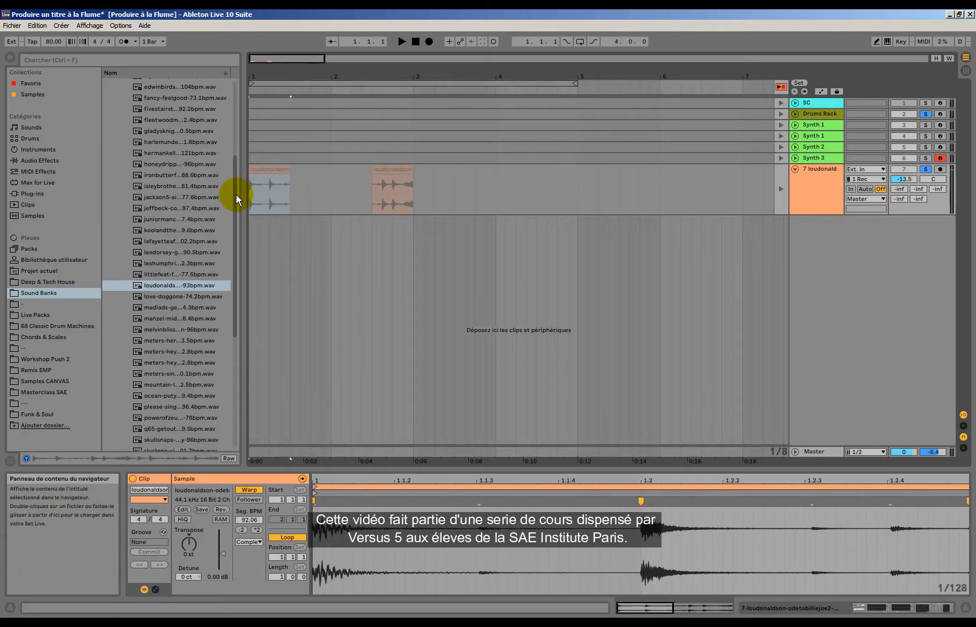
pyautogui.press('space')
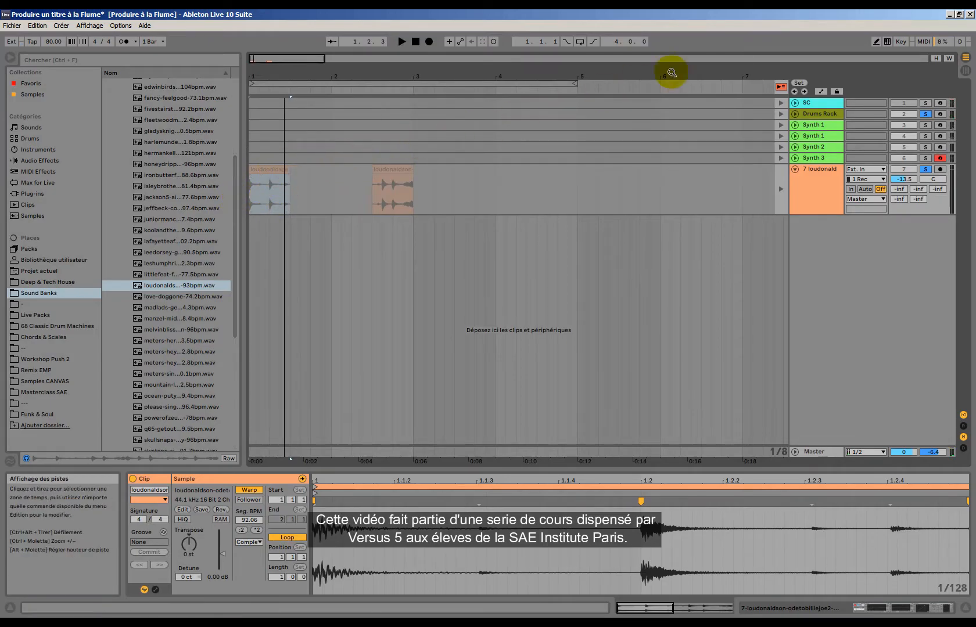
pyautogui.click(781, 86)
pyautogui.press('space')
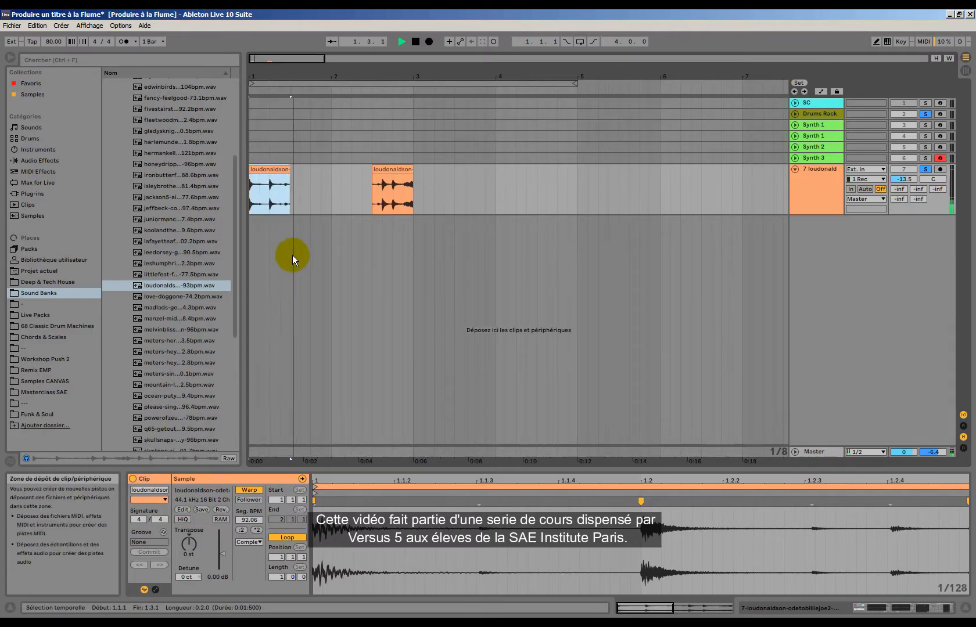
pyautogui.press('space')
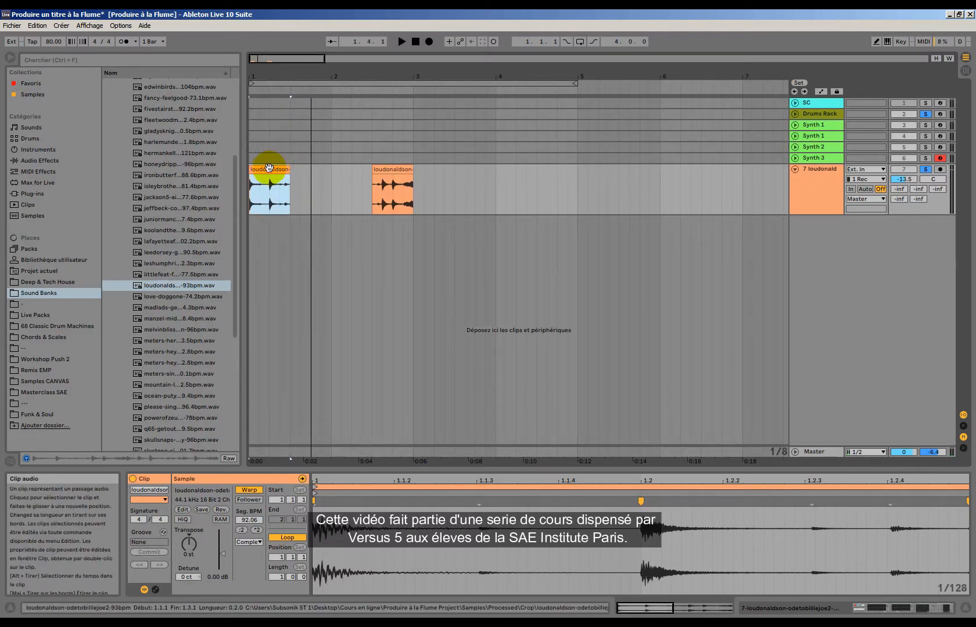
# Fill the gap up to 2.3 with copies of the break's first half and consolidate the four pieces into one two-bar clip.
pyautogui.moveTo(268, 169)
pyautogui.mouseDown()
pyautogui.moveTo(361, 173)
pyautogui.moveTo(170, 196)
pyautogui.mouseUp()
pyautogui.click(416, 187)
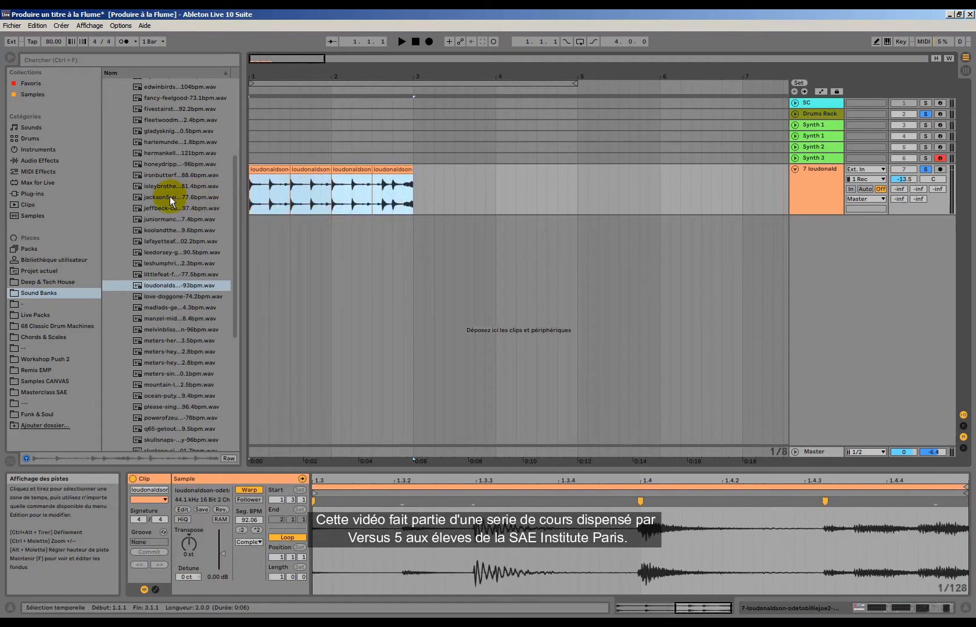
pyautogui.rightClick(306, 169)
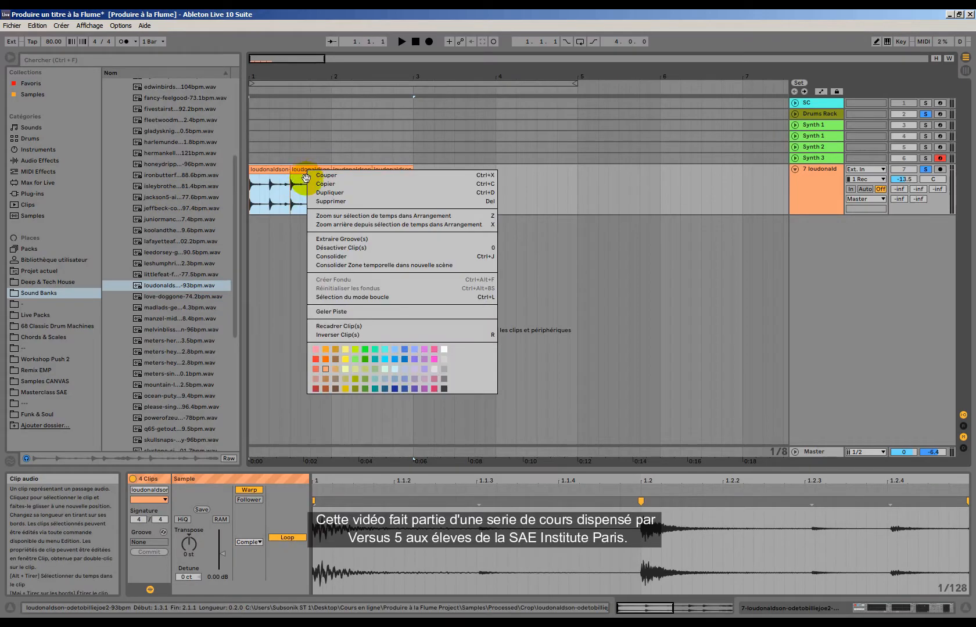
pyautogui.click(331, 258)
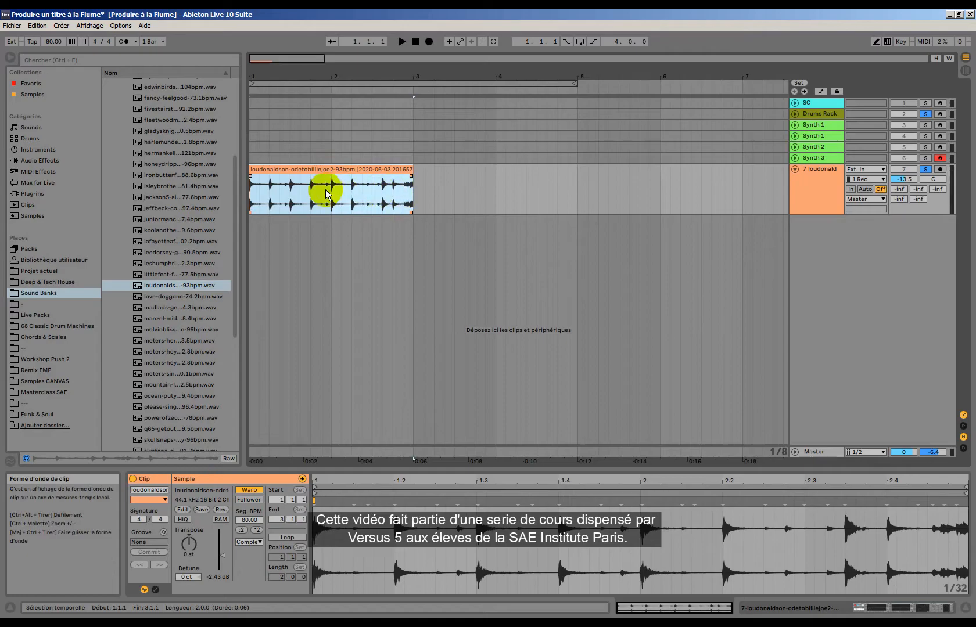
# Audition the consolidated two-bar break and copy it into the break track's first Session slot, replacing the old clip.
pyautogui.press('space')
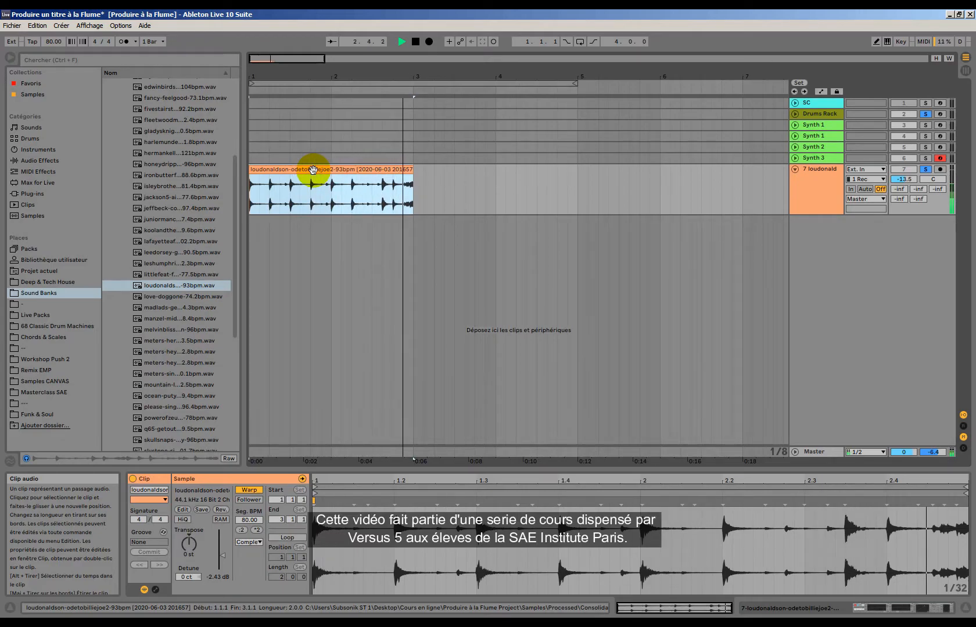
pyautogui.press('space')
pyautogui.click(313, 169)
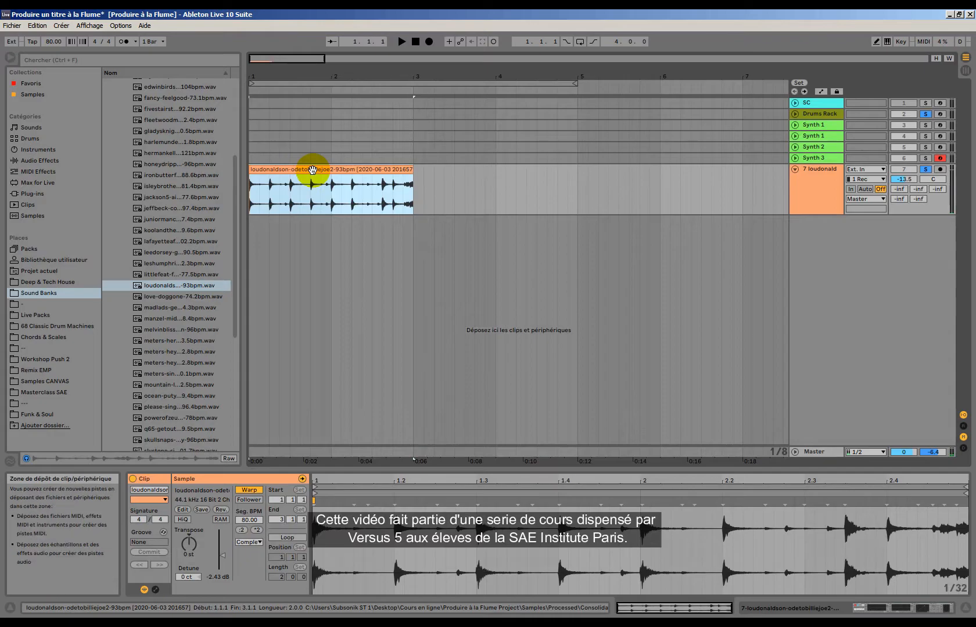
pyautogui.moveTo(313, 169); pyautogui.dragTo(508, 72)
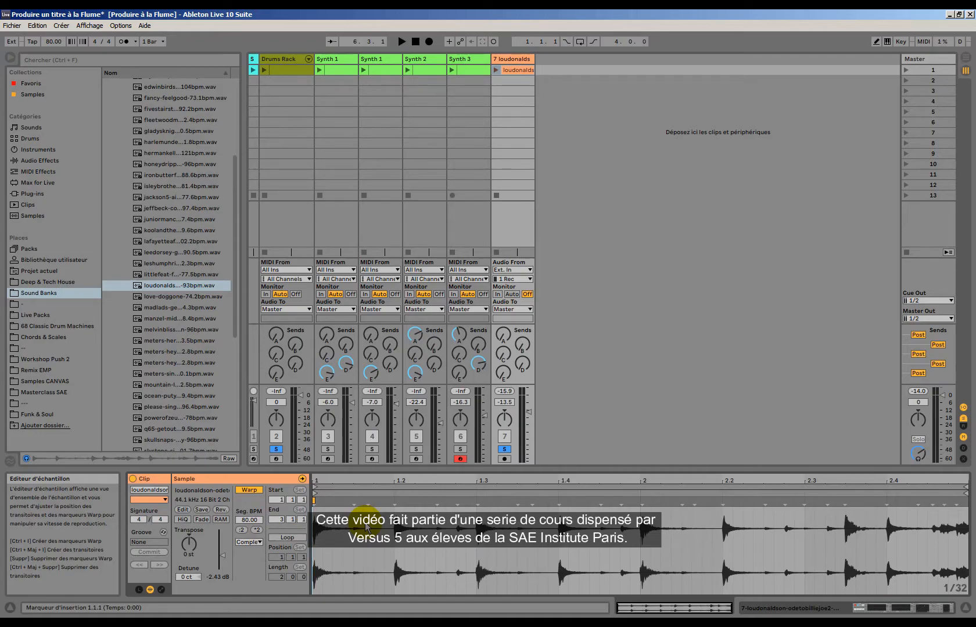
pyautogui.click(964, 57)
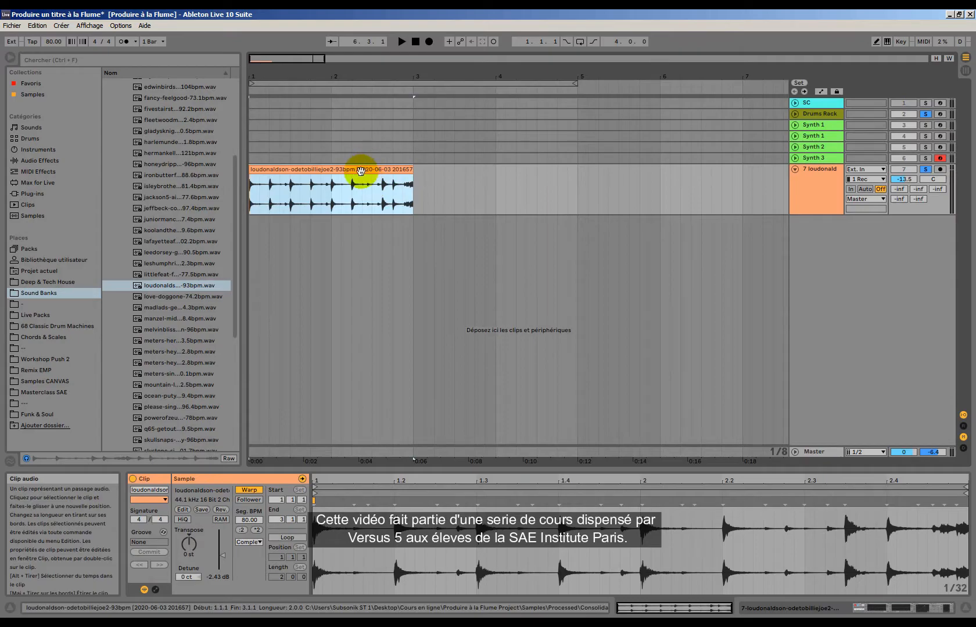
pyautogui.rightClick(360, 172)
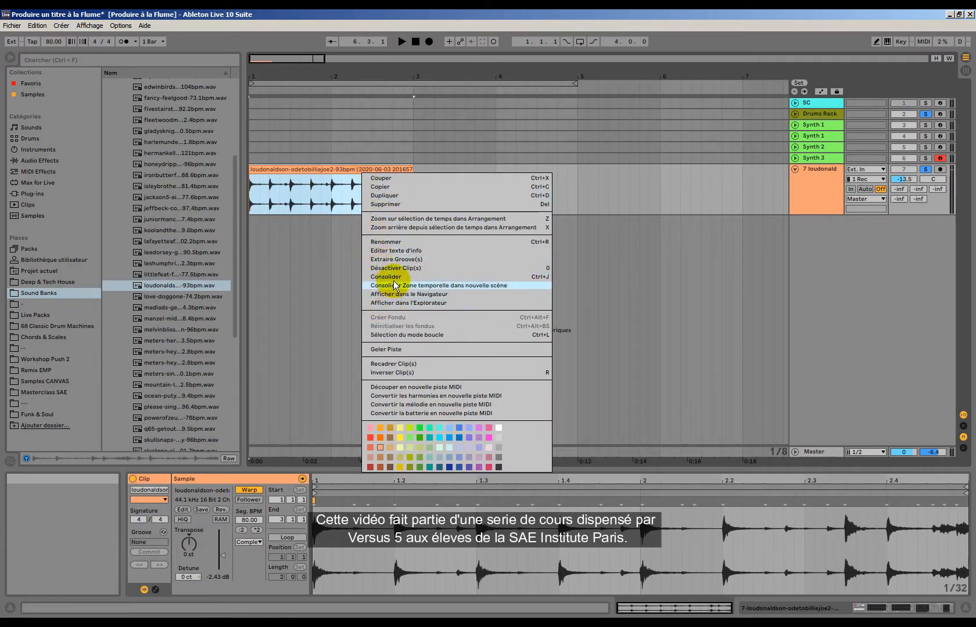
pyautogui.click(299, 177)
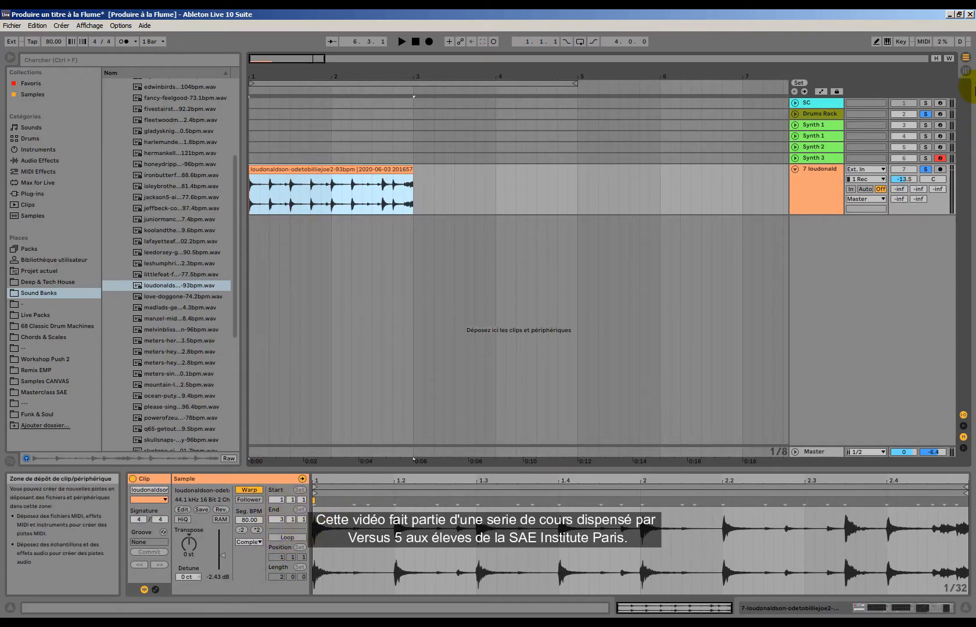
pyautogui.click(965, 58)
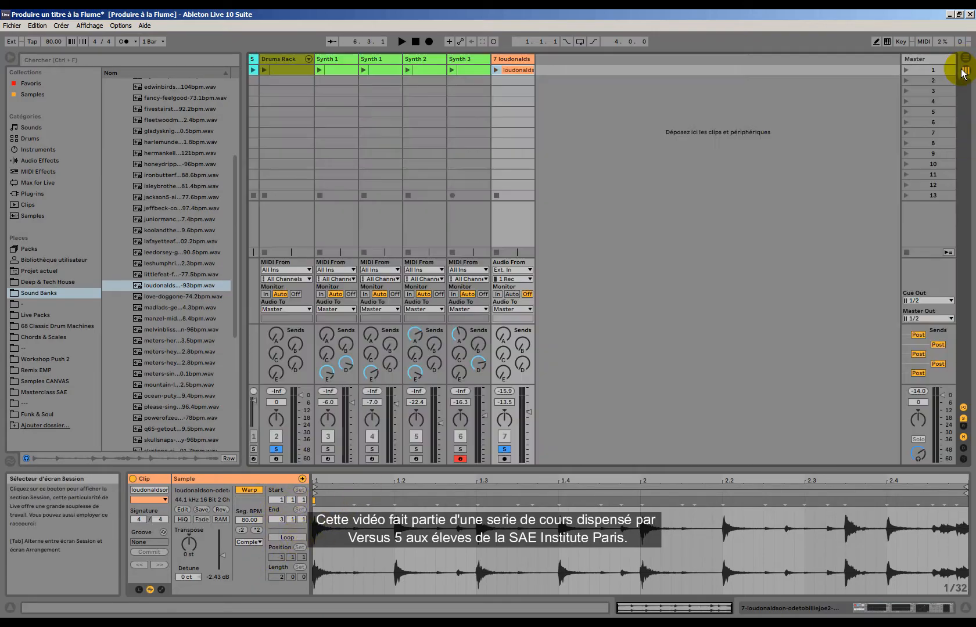
# Turn on looping for the two-bar break clip and launch scene 1.
pyautogui.click(296, 538)
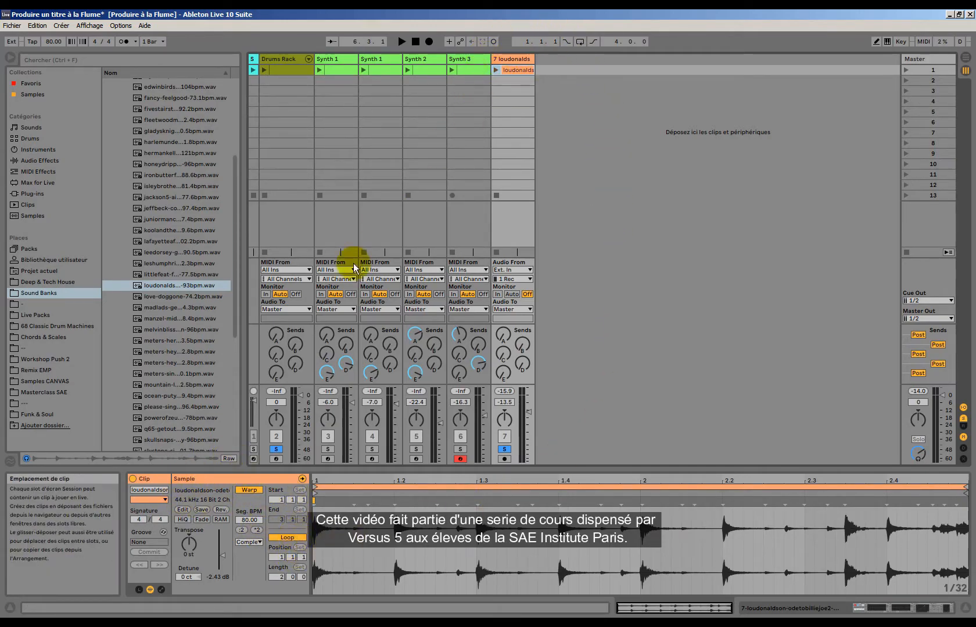
pyautogui.click(288, 536)
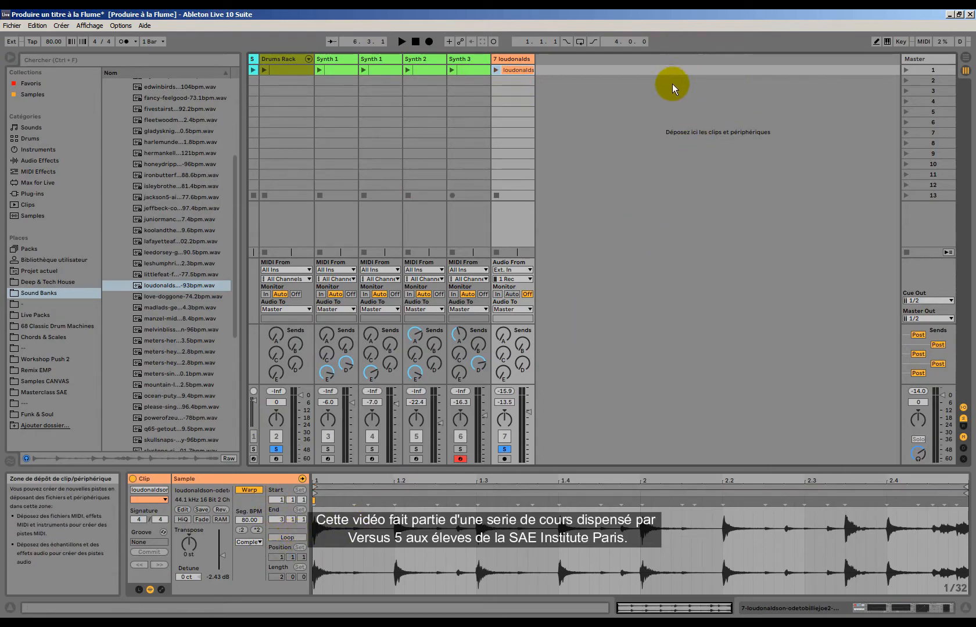
pyautogui.click(906, 69)
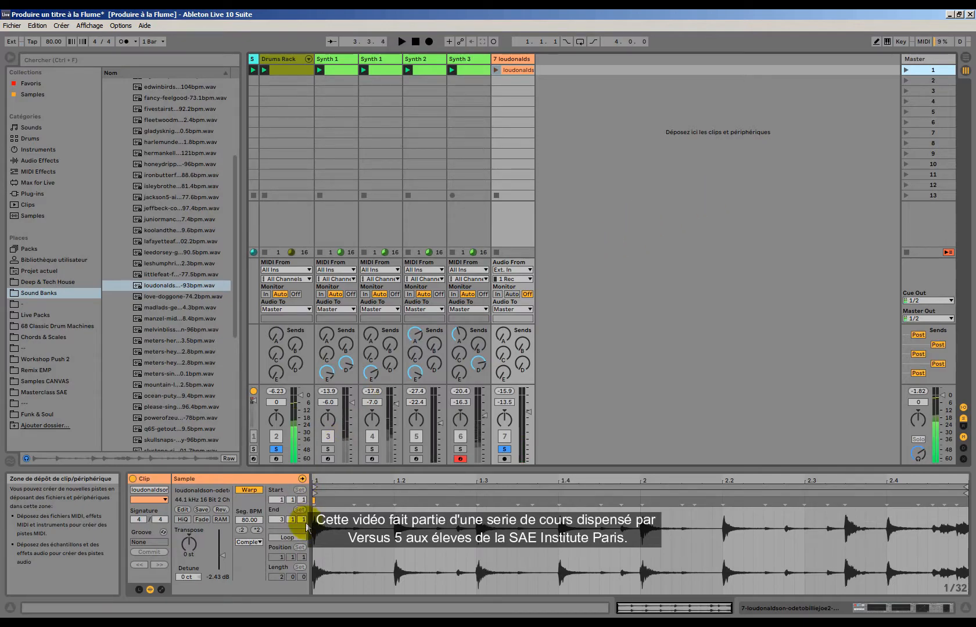
pyautogui.click(285, 538)
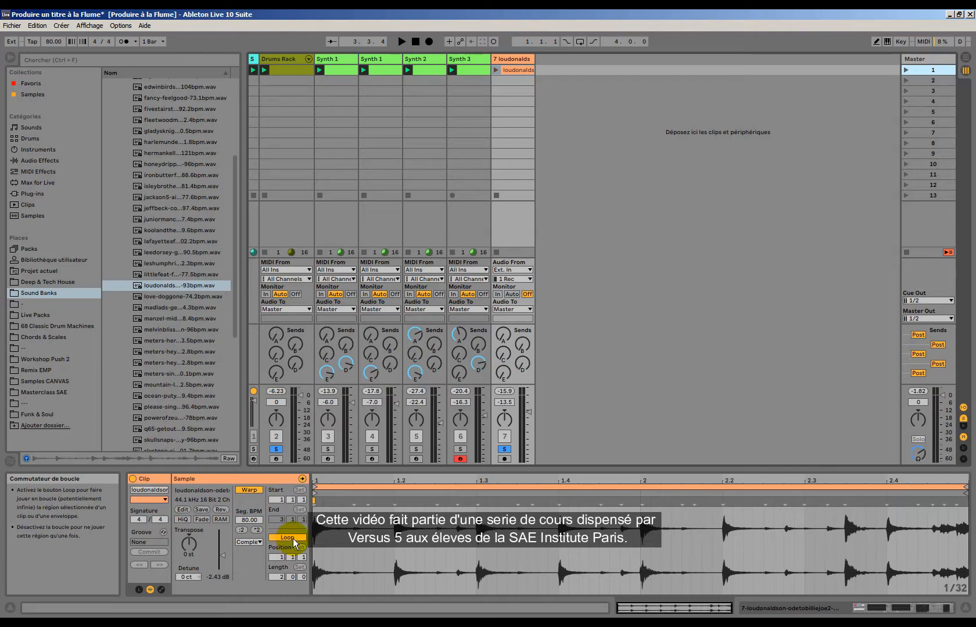
pyautogui.click(905, 71)
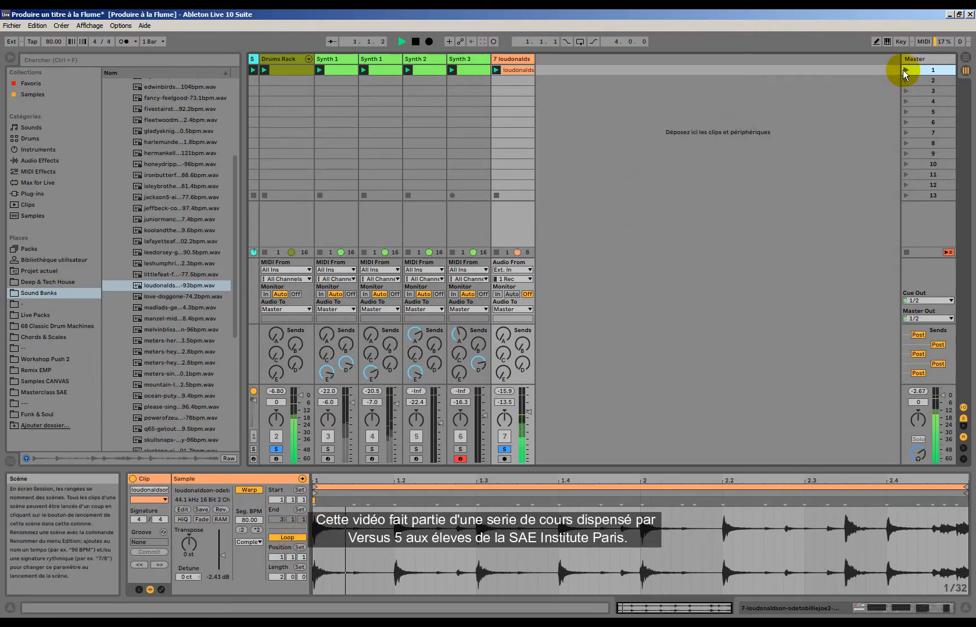
# Activate the break track's Channel Strip and set its Low Cut to 150 Hz, leaving only the break soloed.
pyautogui.click(523, 59)
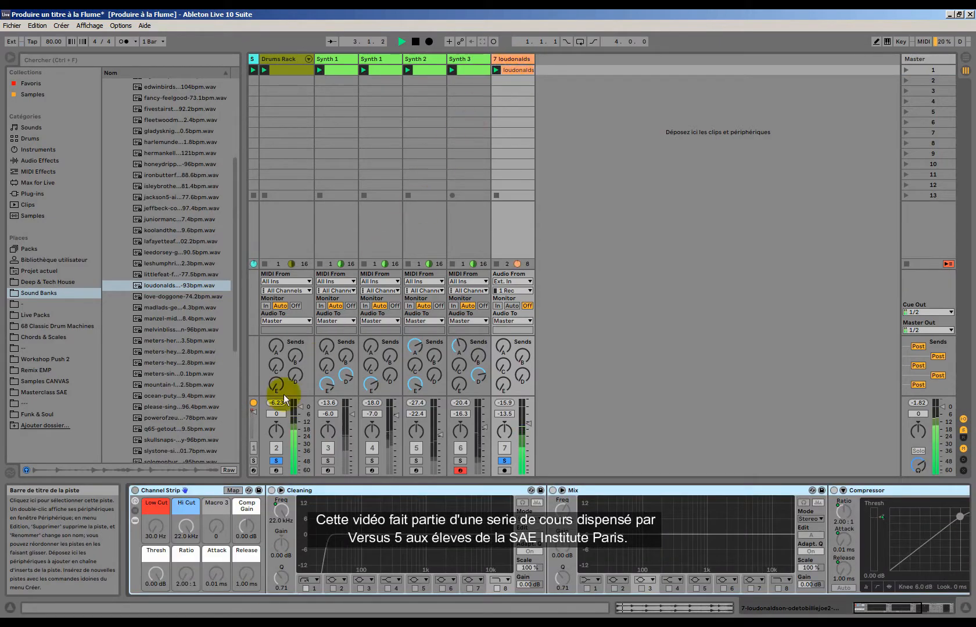
pyautogui.click(135, 491)
pyautogui.moveTo(158, 531); pyautogui.dragTo(158, 506)
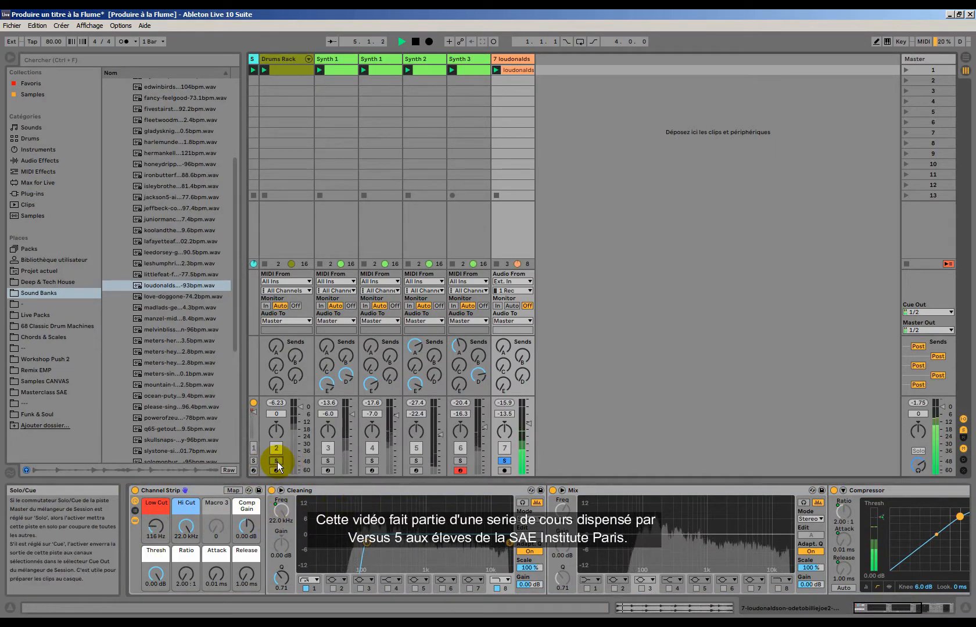
pyautogui.moveTo(155, 525)
pyautogui.mouseDown()
pyautogui.moveTo(156, 510)
pyautogui.moveTo(155, 524)
pyautogui.mouseUp()
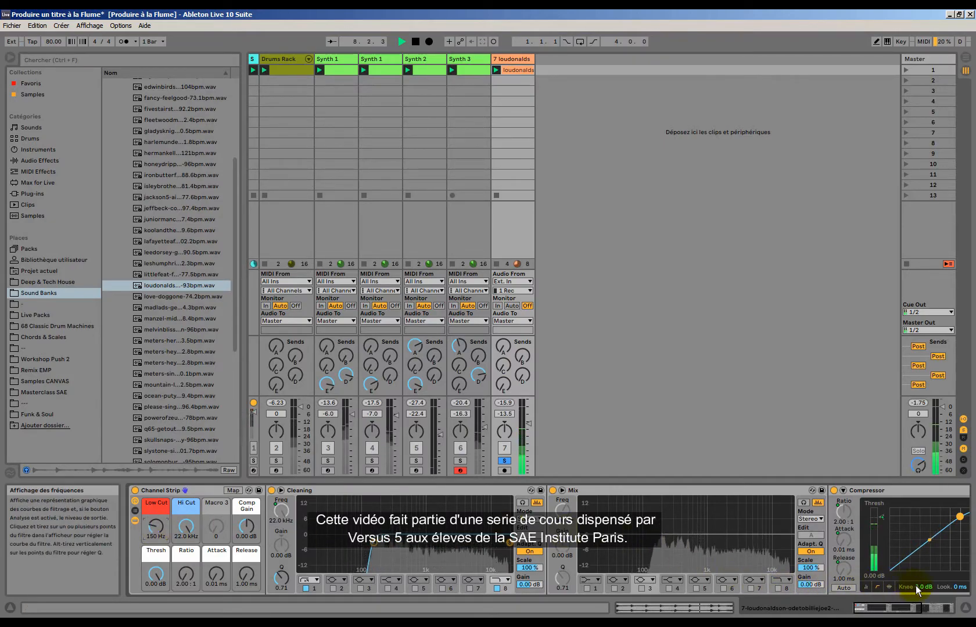
# Feed the break's Side Chain compressor from the SC track, with threshold -24.7 dB and ratio 3.00:1.
pyautogui.moveTo(896, 608); pyautogui.dragTo(938, 609)
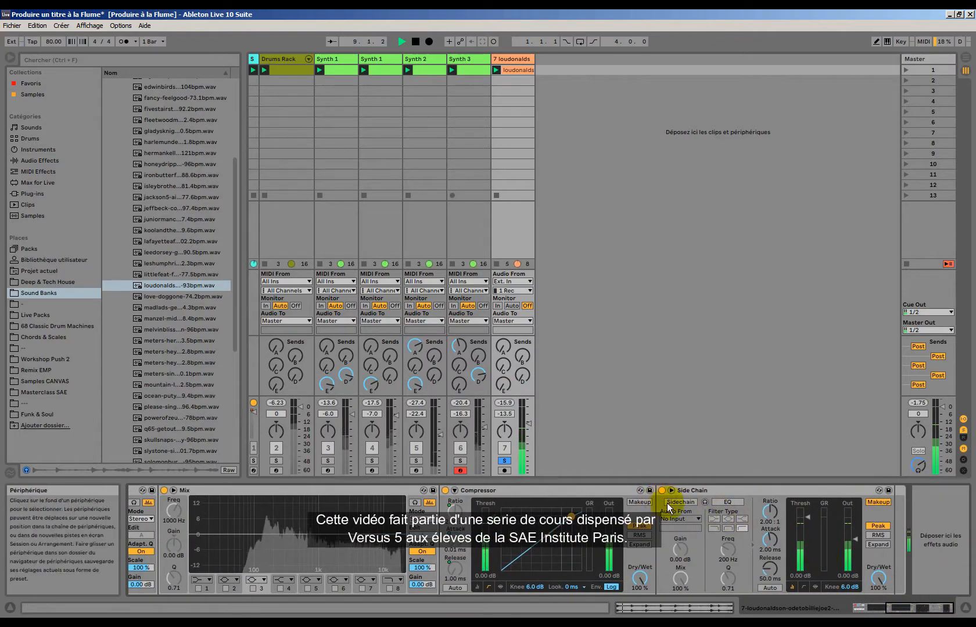
pyautogui.click(679, 519)
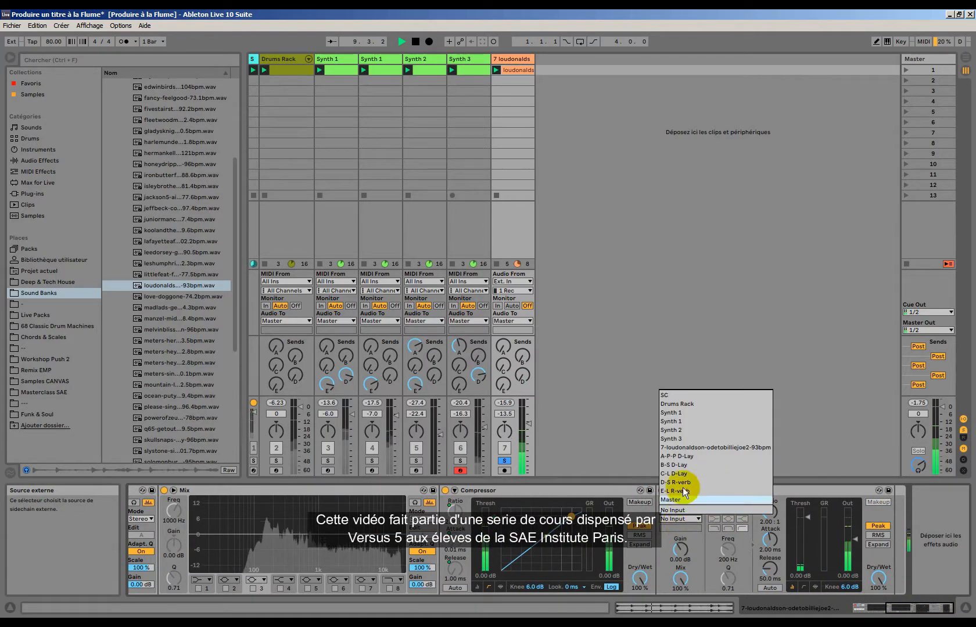
pyautogui.click(674, 395)
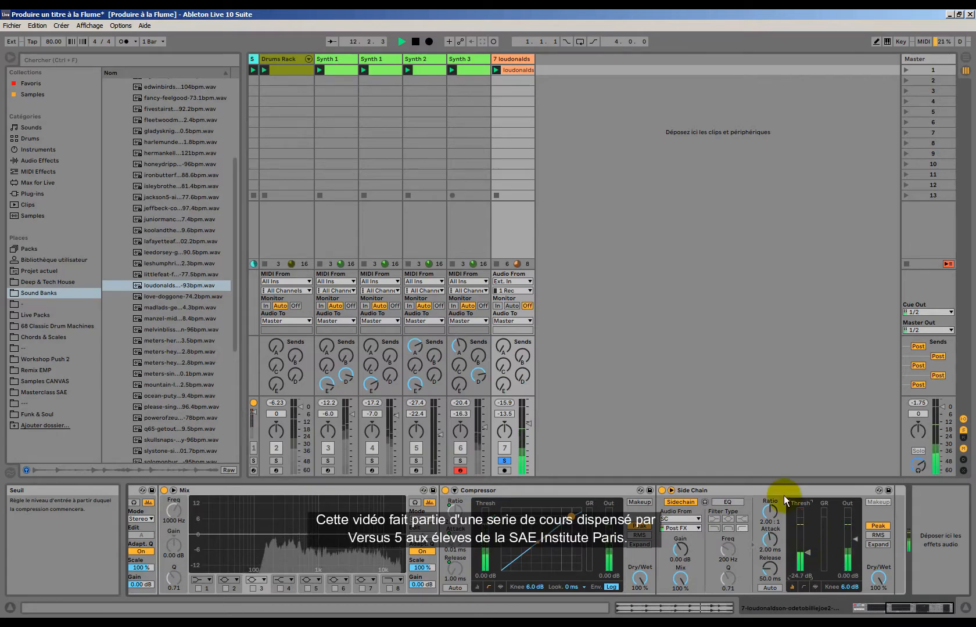
pyautogui.moveTo(768, 514); pyautogui.dragTo(768, 506)
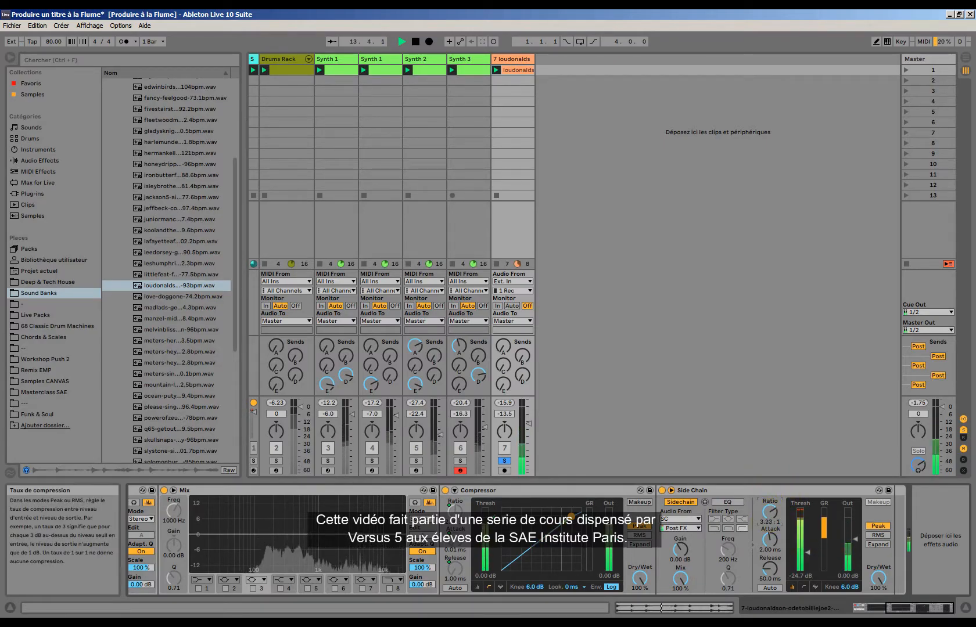
# Unsolo the break track, set its volume to -12 dB and play the full mix.
pyautogui.click(505, 460)
pyautogui.press('space')
pyautogui.moveTo(528, 424); pyautogui.dragTo(528, 418)
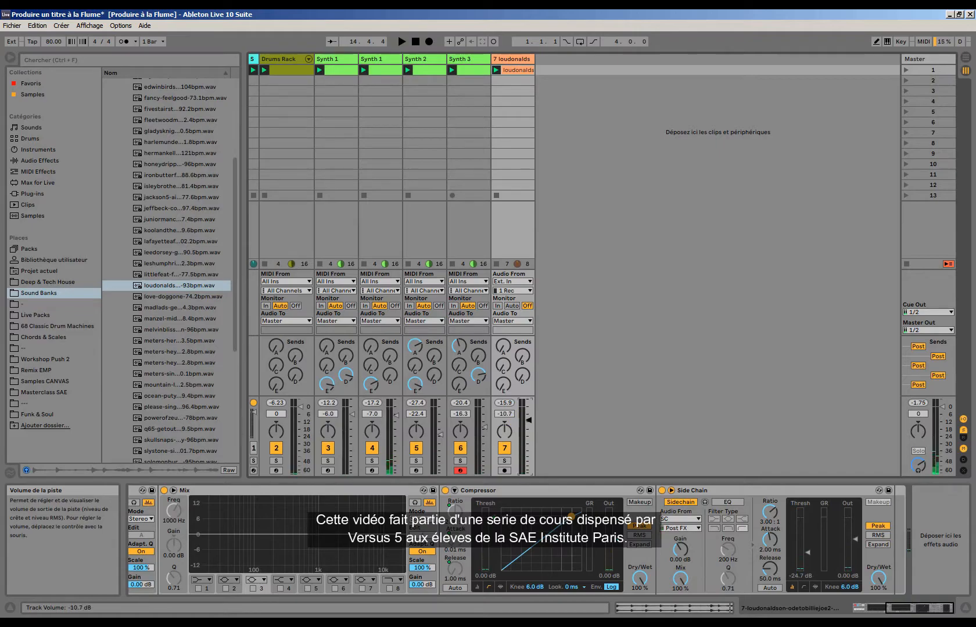
pyautogui.press('space')
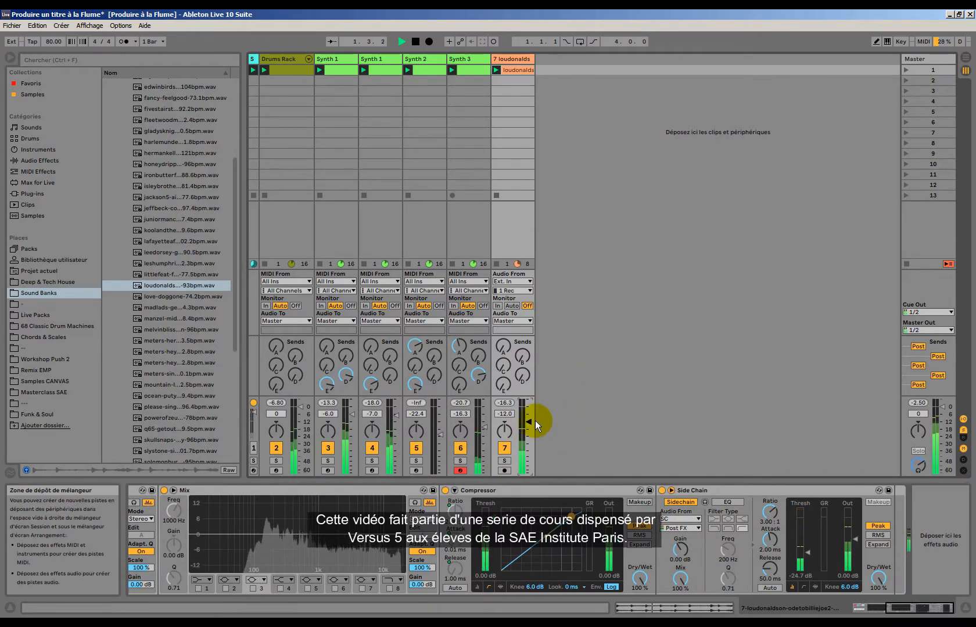
# Set the break track's volume to -17.7 dB, widen the browser pane and briefly audition the break soloed.
pyautogui.moveTo(531, 420); pyautogui.dragTo(531, 417)
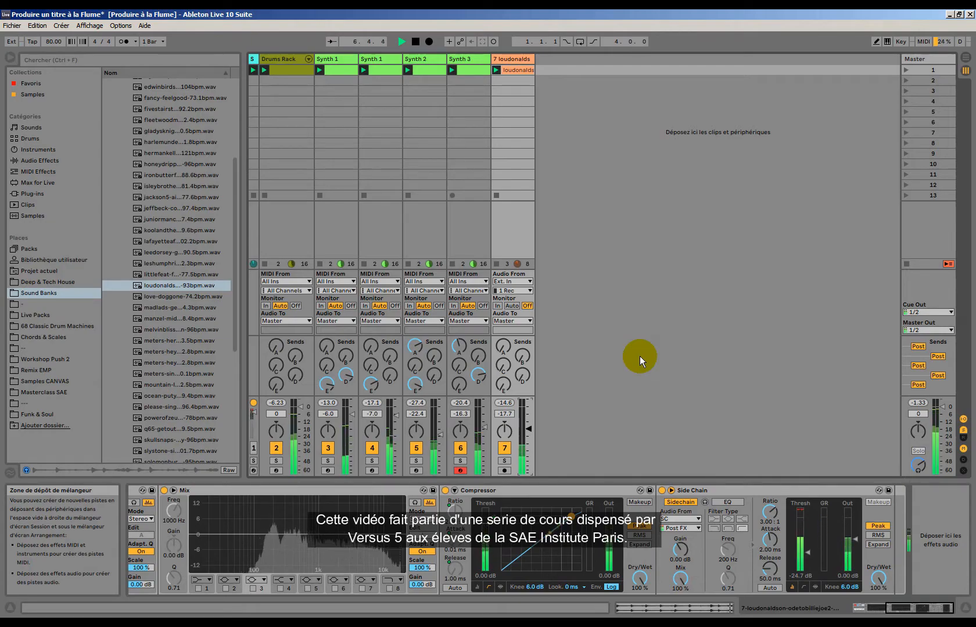
pyautogui.moveTo(244, 161); pyautogui.dragTo(279, 163)
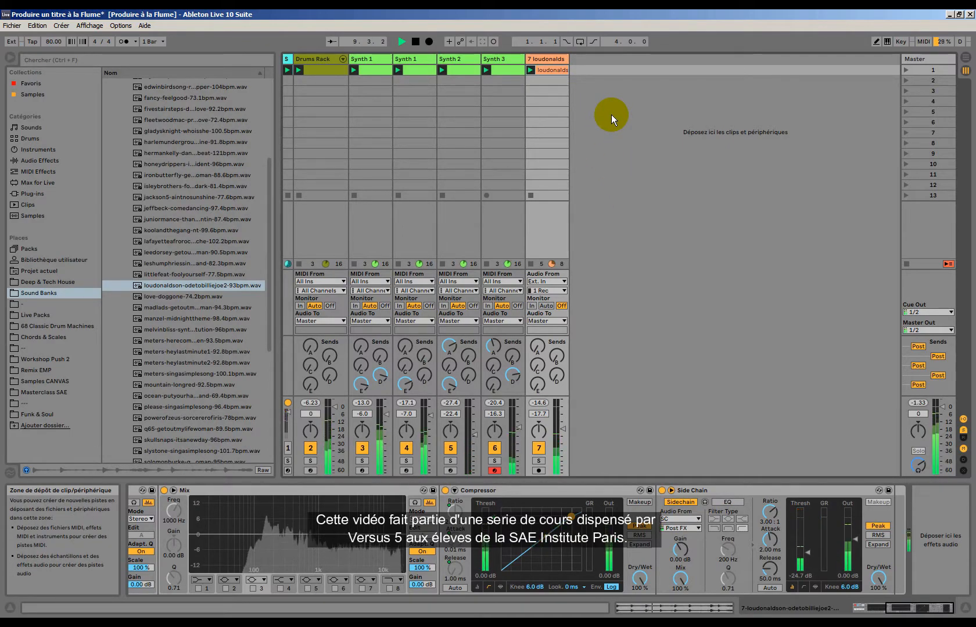
pyautogui.click(541, 460)
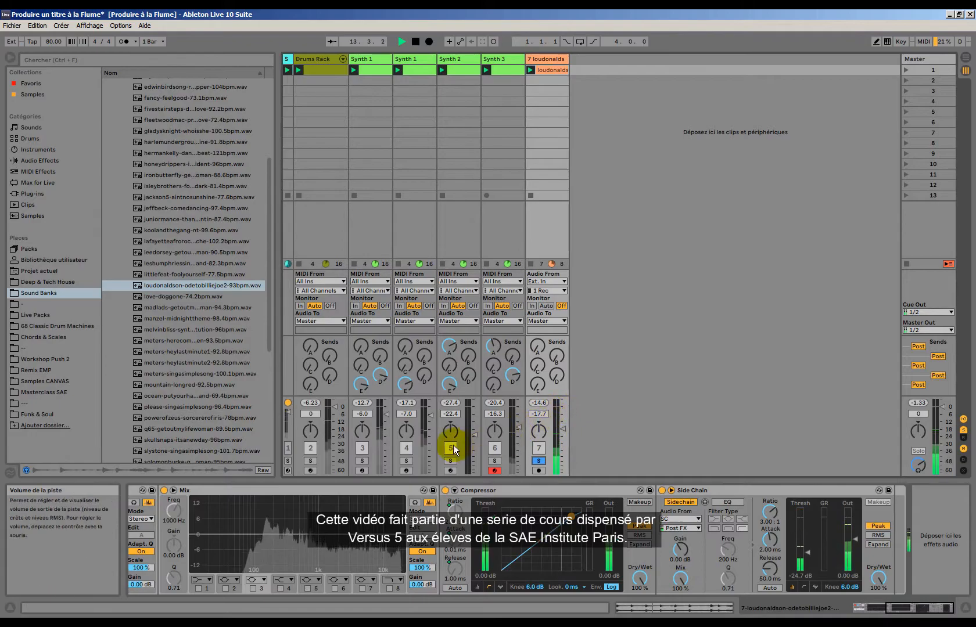
pyautogui.click(540, 460)
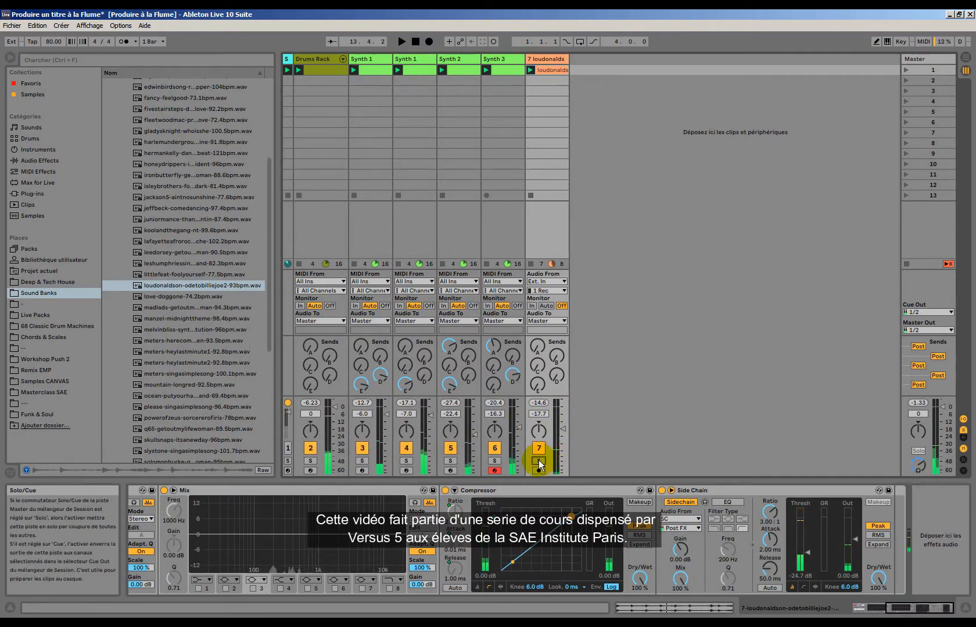
# Briefly solo the first Synth 1 track, replay the full mix and set Synth 3's volume to -21 dB.
pyautogui.click(364, 462)
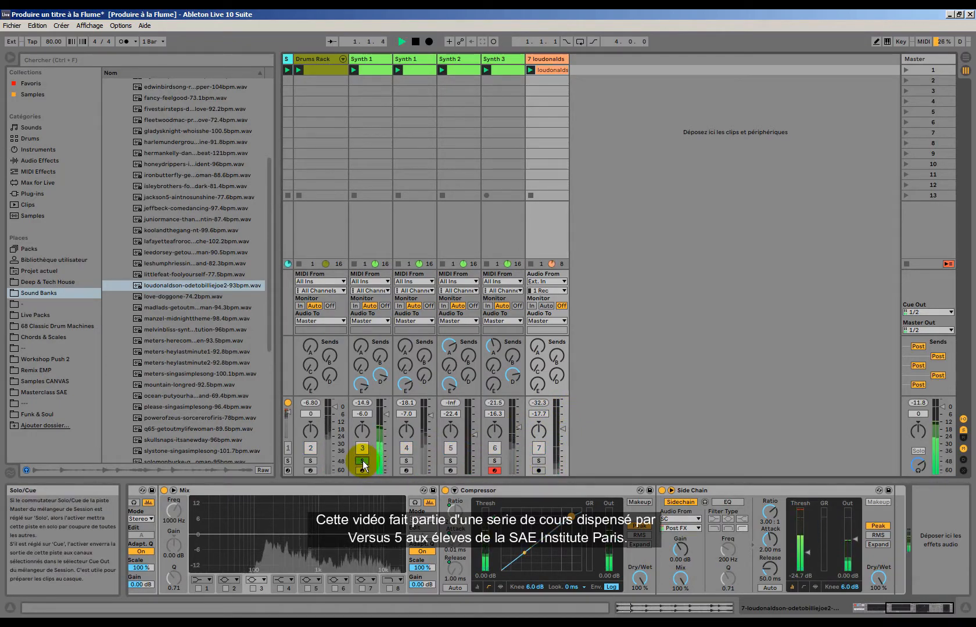
pyautogui.press('space')
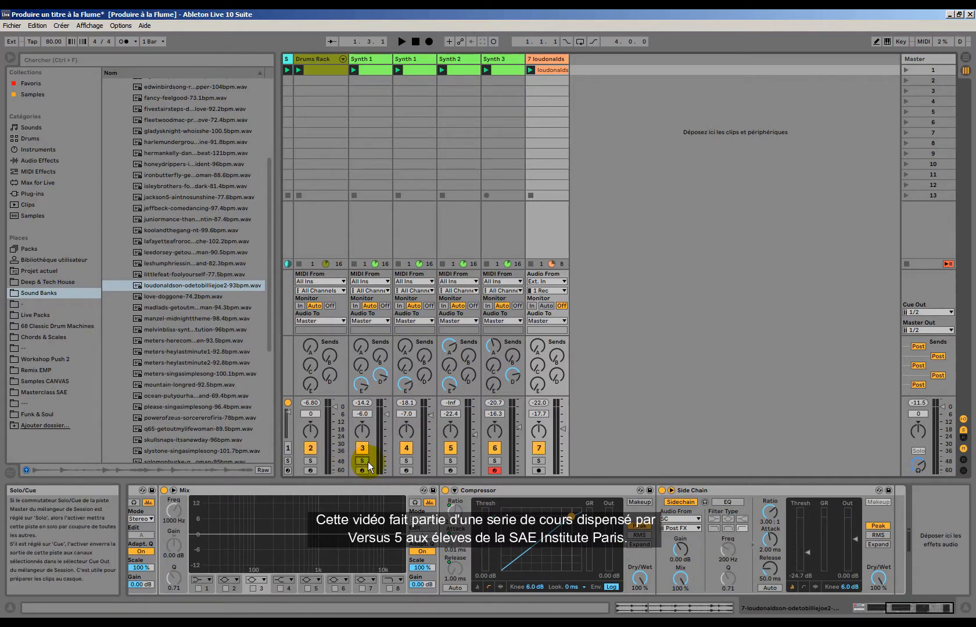
pyautogui.press('space')
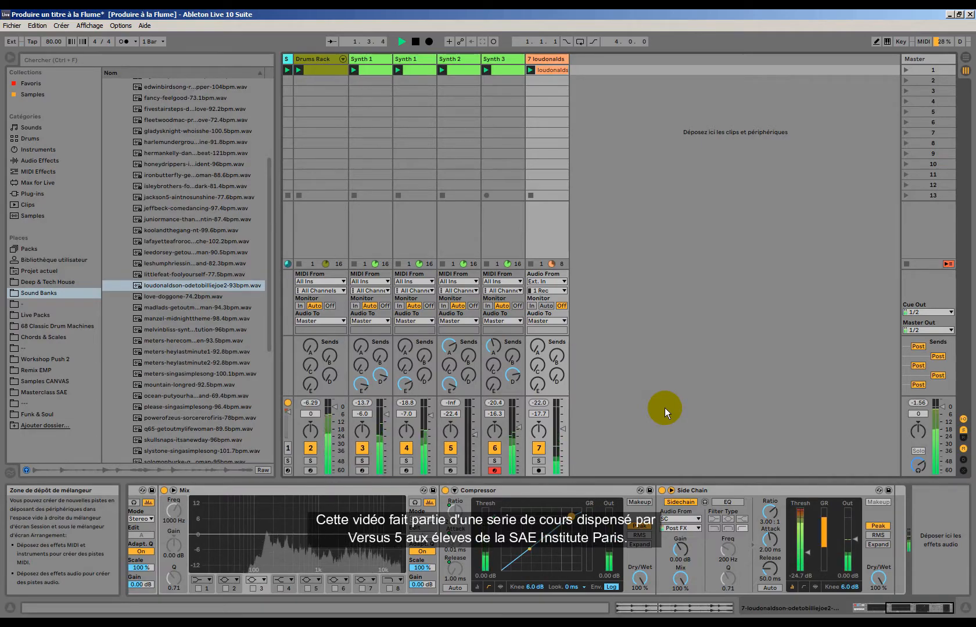
pyautogui.moveTo(518, 430); pyautogui.dragTo(518, 433)
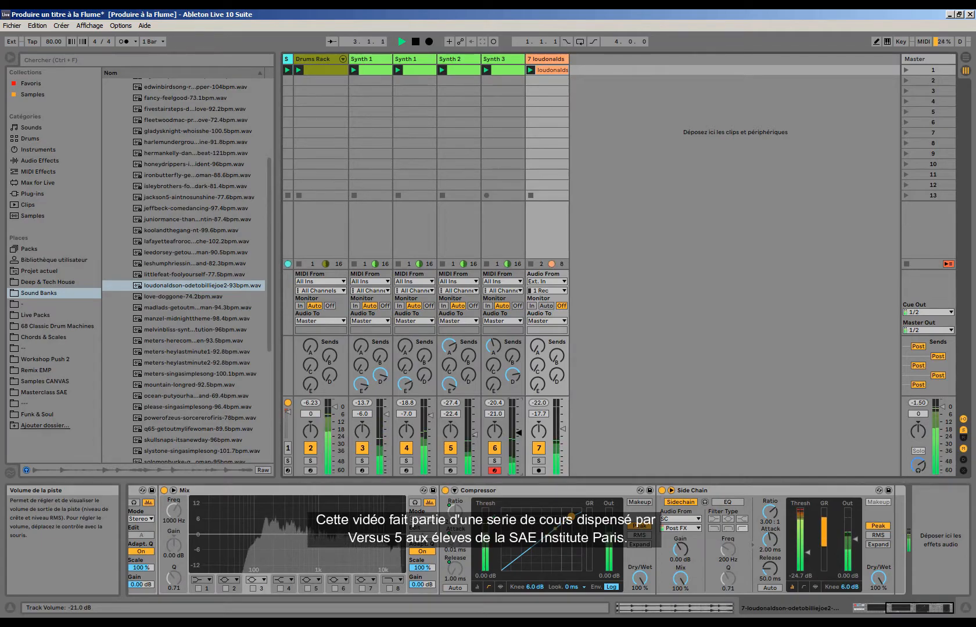
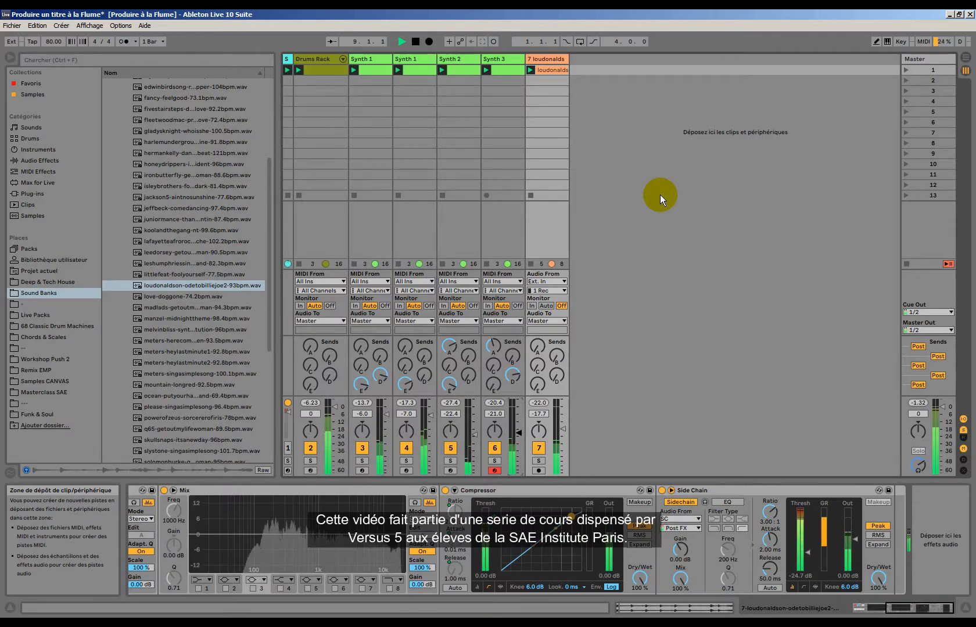
# Insert a MIDI track after the break track and remove the stop buttons from its clip slots 2 to 13.
pyautogui.rightClick(612, 78)
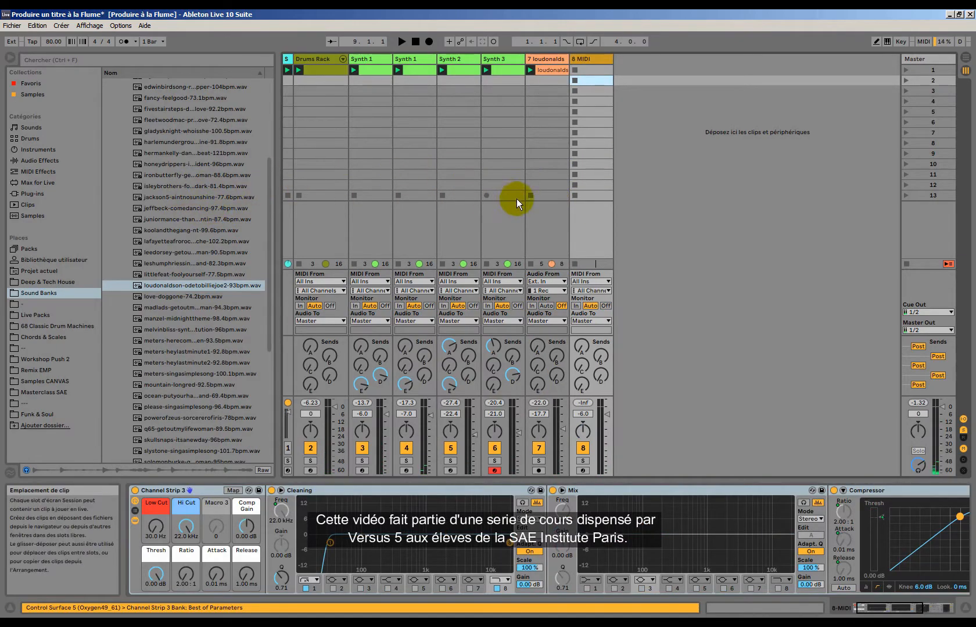
pyautogui.moveTo(582, 198); pyautogui.dragTo(592, 71)
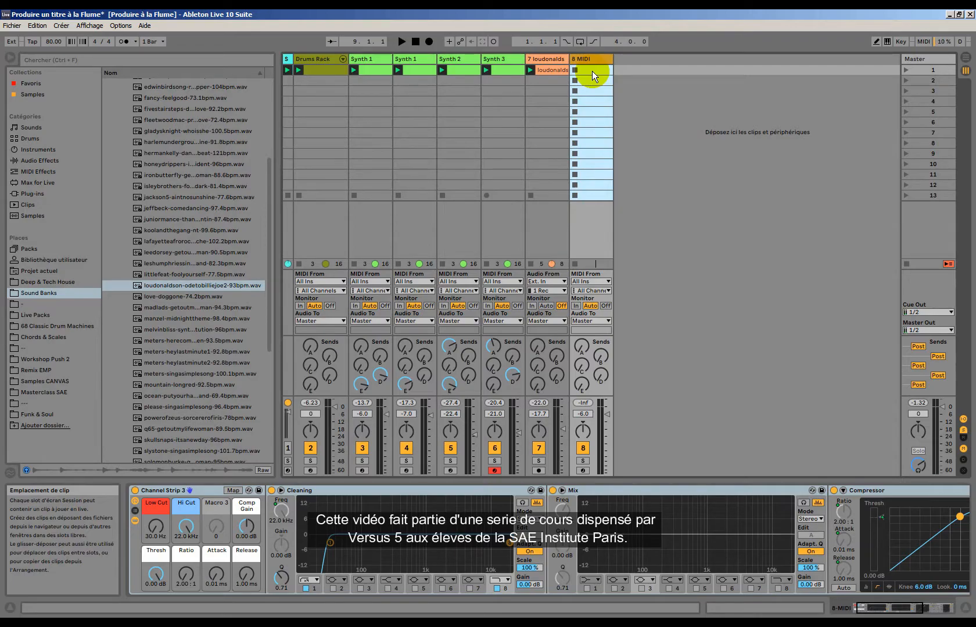
pyautogui.click(592, 187)
pyautogui.moveTo(588, 197); pyautogui.dragTo(601, 85)
pyautogui.rightClick(601, 83)
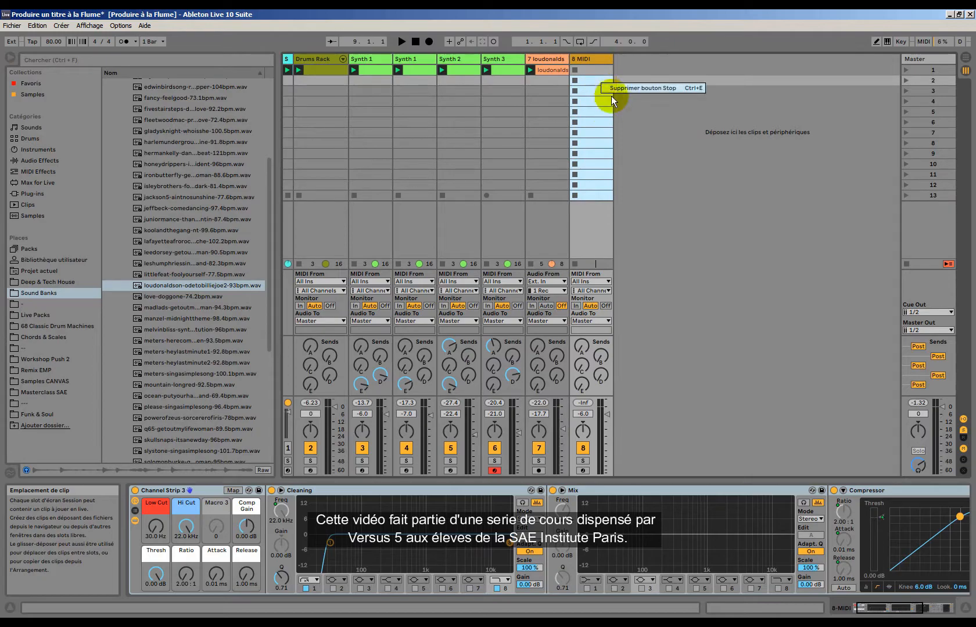
pyautogui.click(632, 89)
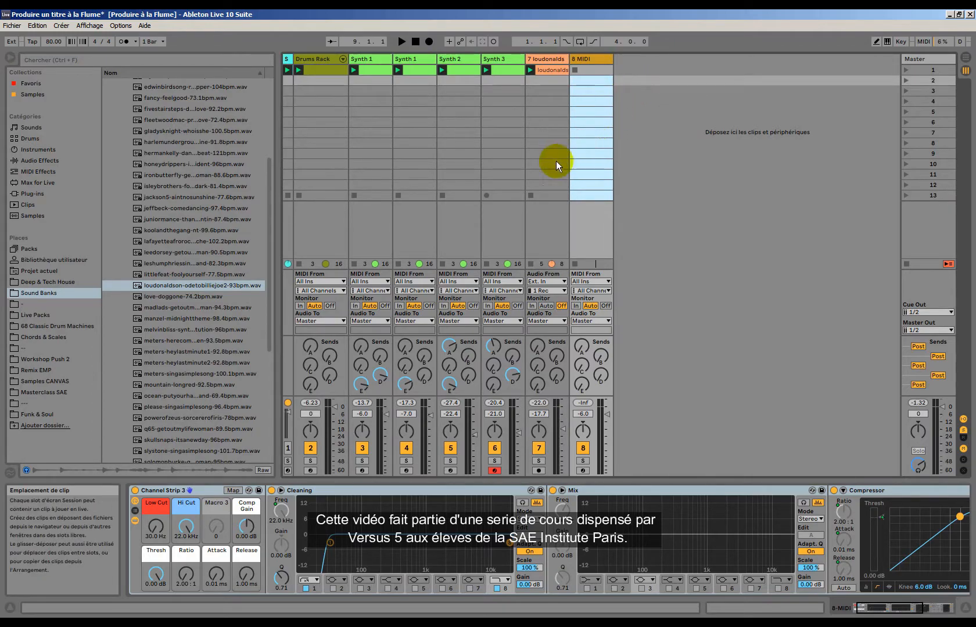
pyautogui.doubleClick(578, 59)
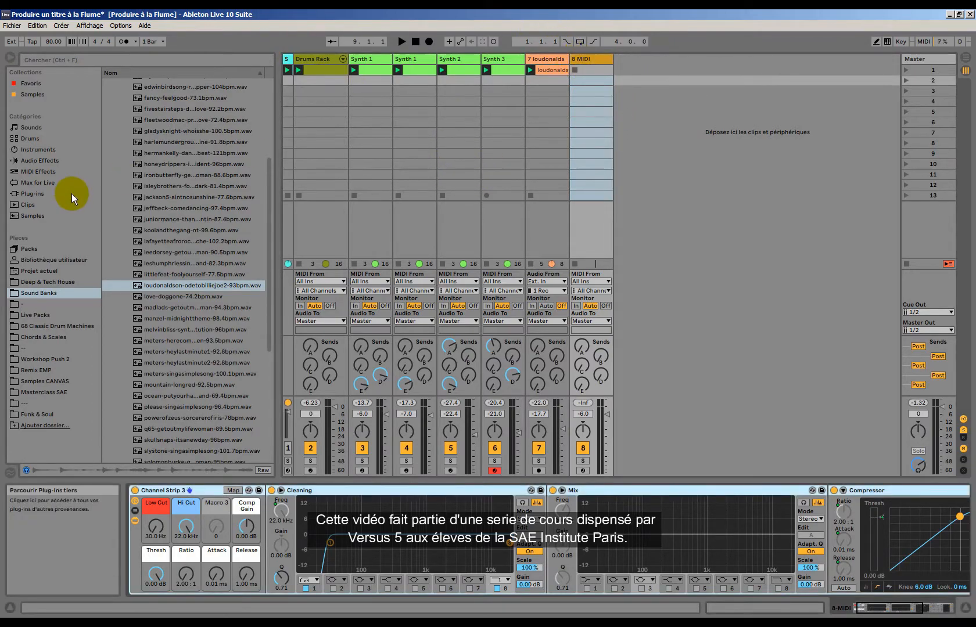
# Load the Hybrid_x64 synth from the Air Music VST plug-ins onto the new MIDI track.
pyautogui.click(15, 193)
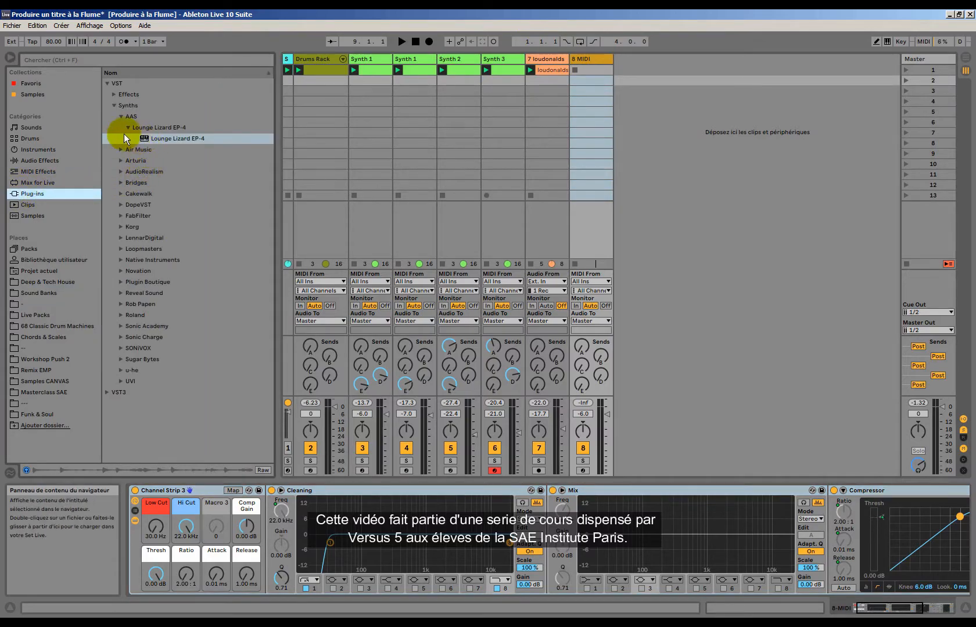
pyautogui.click(122, 118)
pyautogui.click(120, 129)
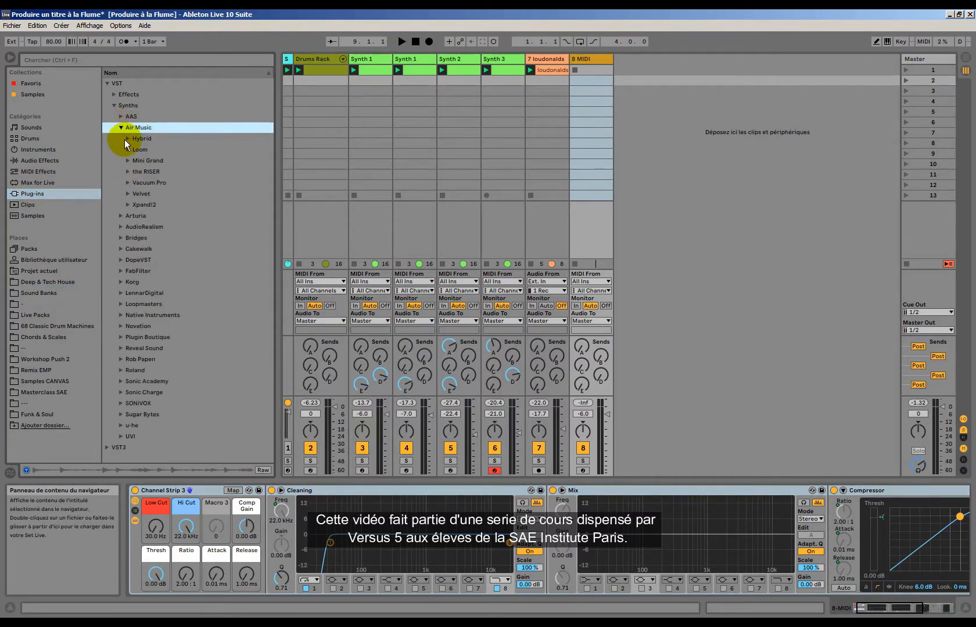
pyautogui.click(125, 139)
pyautogui.moveTo(151, 150); pyautogui.dragTo(152, 547)
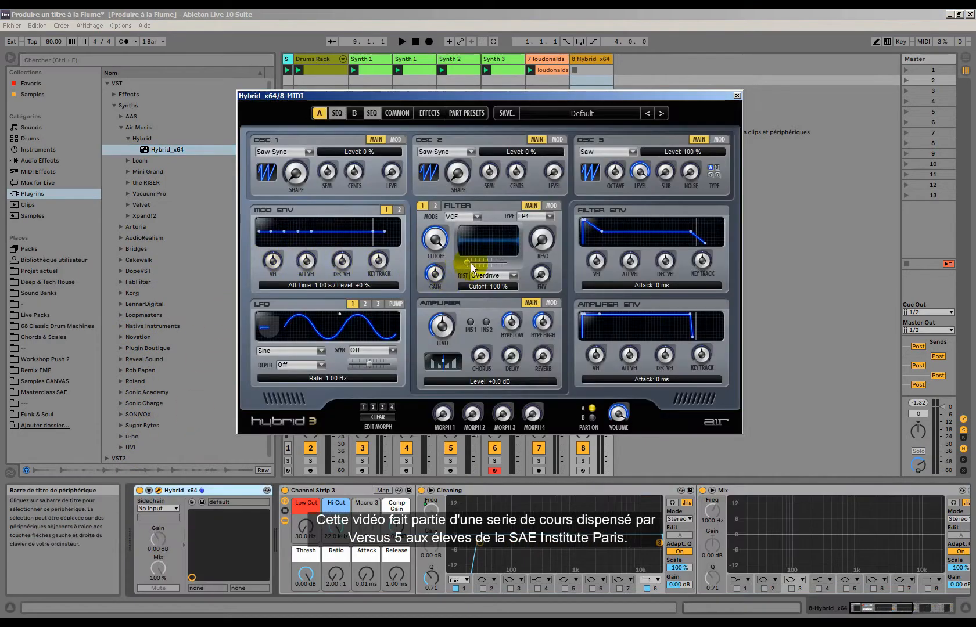
# Load the 01 Trance Bass preset in Hybrid from its bass presets.
pyautogui.click(583, 113)
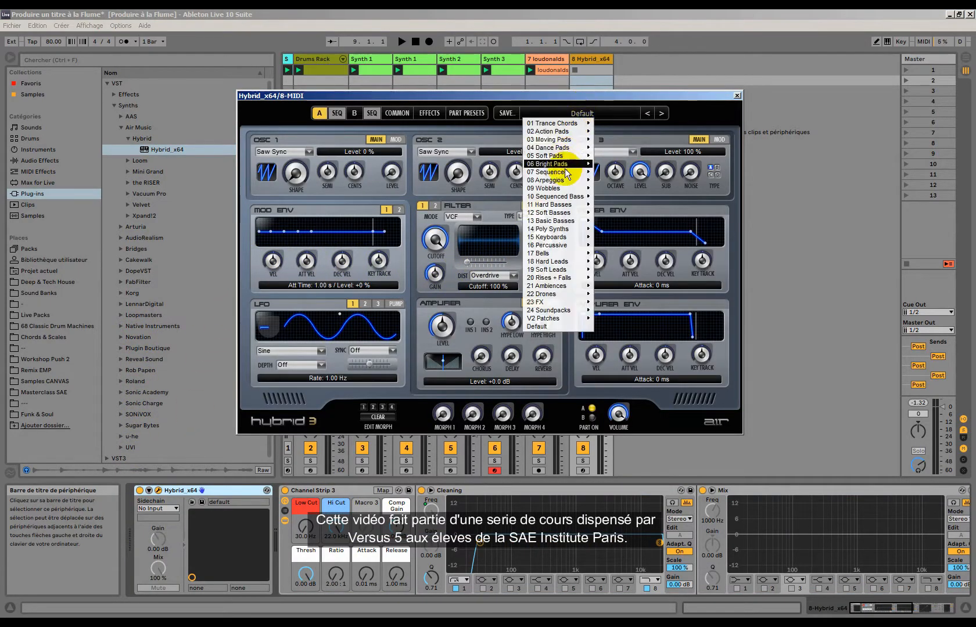
pyautogui.moveTo(562, 212)
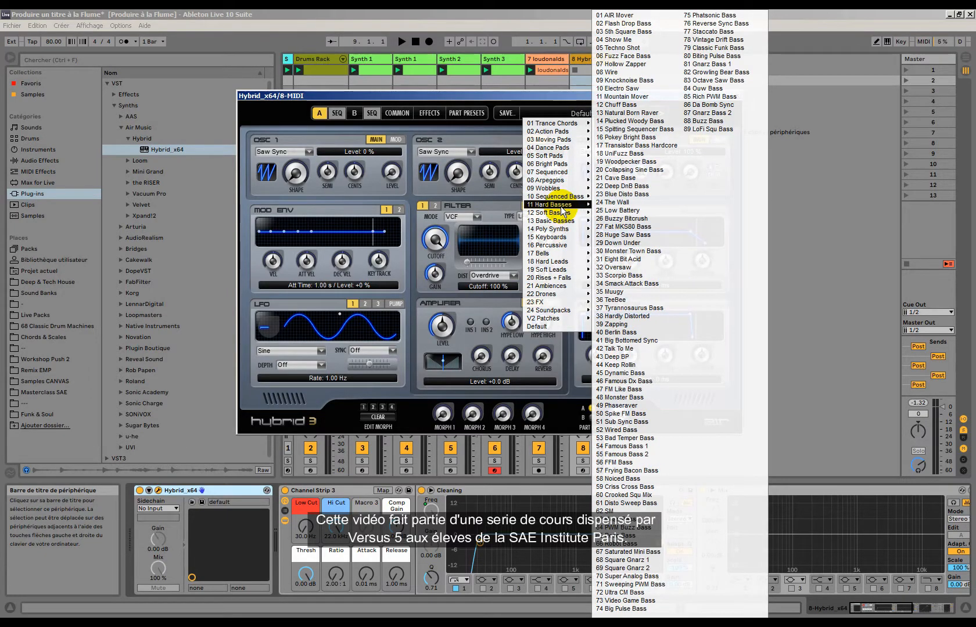
pyautogui.click(618, 126)
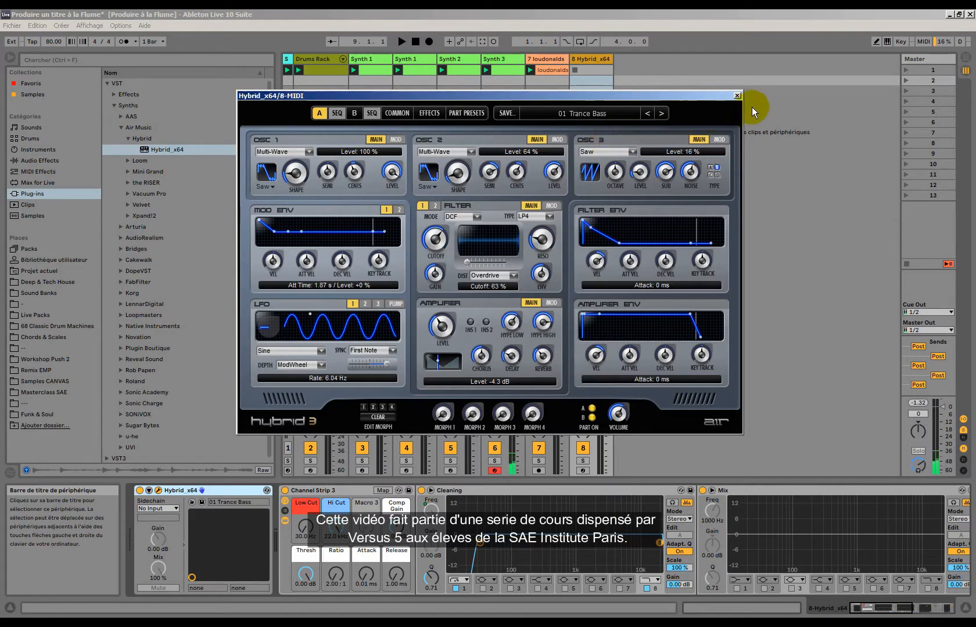
# Move the Hybrid window aside, arm its track for recording and set the track volume to -10.3 dB.
pyautogui.moveTo(537, 96); pyautogui.dragTo(229, 120)
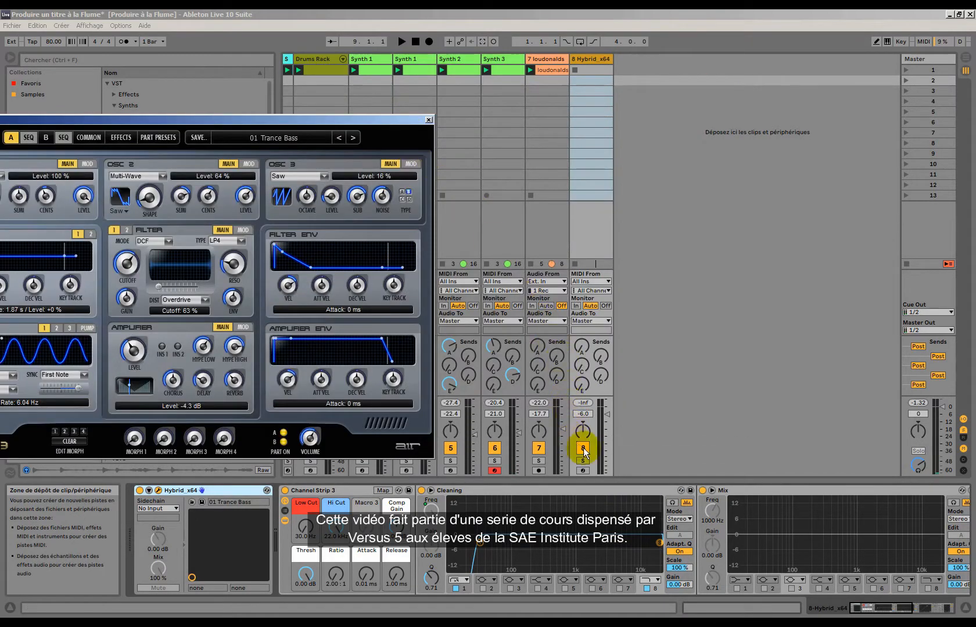
pyautogui.click(583, 470)
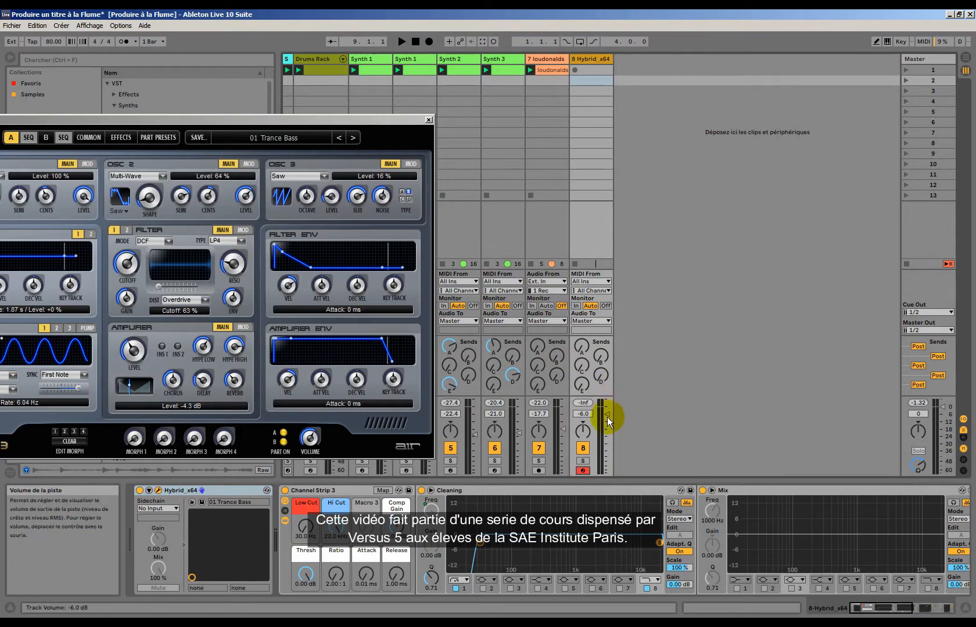
pyautogui.moveTo(606, 417); pyautogui.dragTo(605, 423)
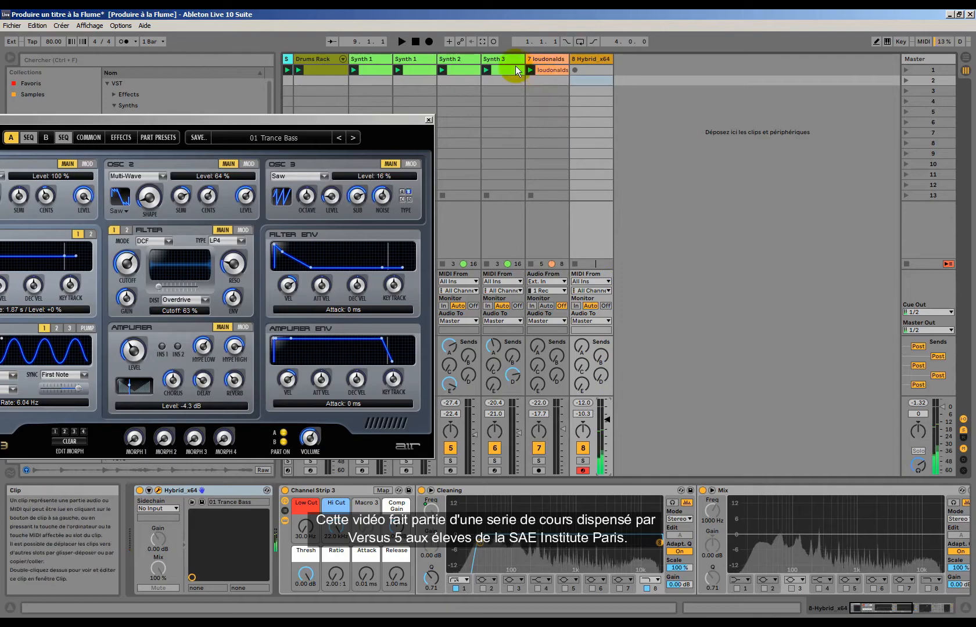
# Examine the bass notes of the first Synth 1 track's clip in an enlarged note editor, then return to the Hybrid track.
pyautogui.click(370, 69)
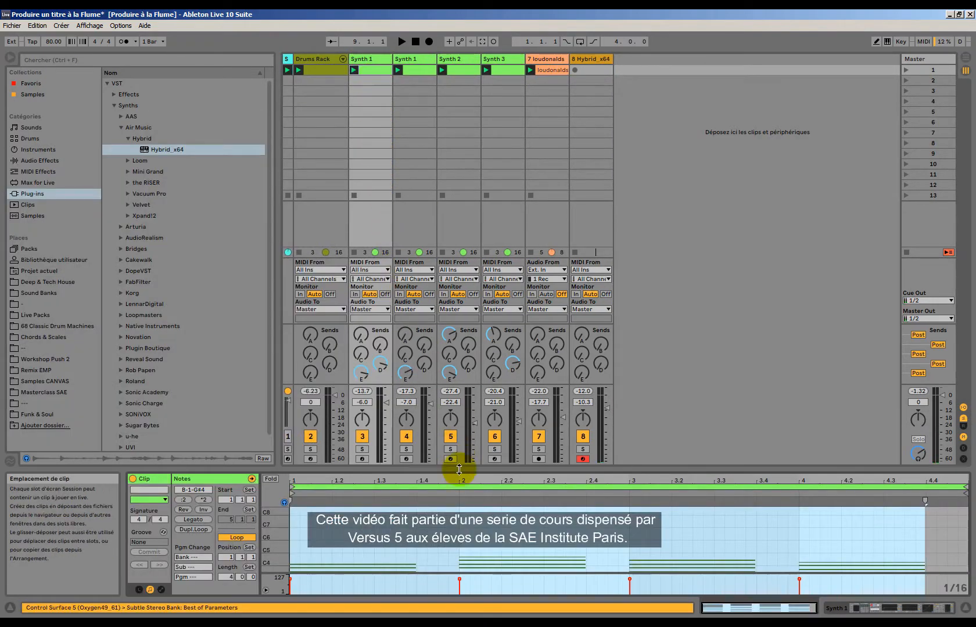
pyautogui.moveTo(468, 464); pyautogui.dragTo(381, 288)
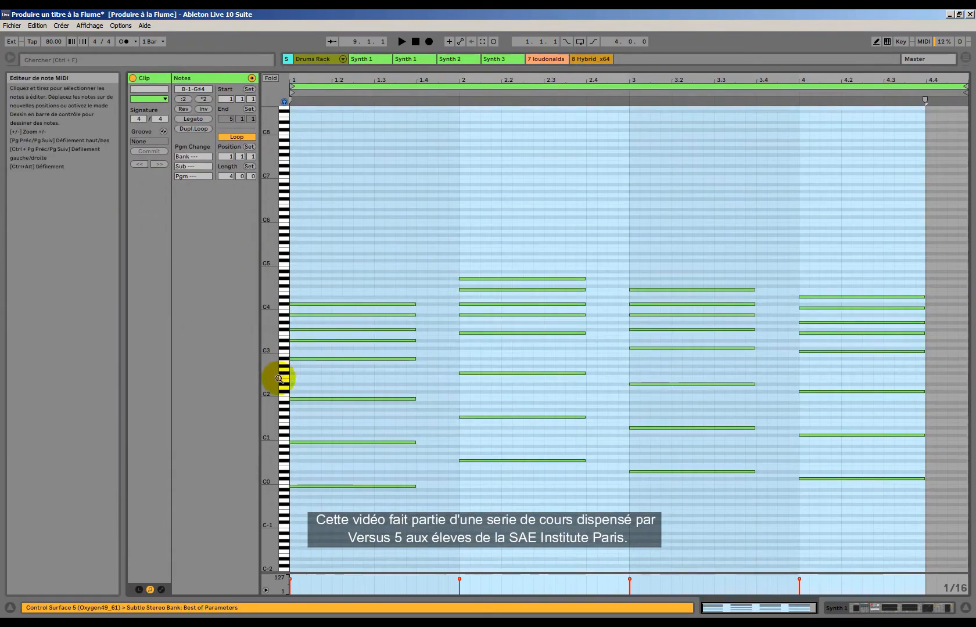
pyautogui.moveTo(279, 378); pyautogui.dragTo(268, 395)
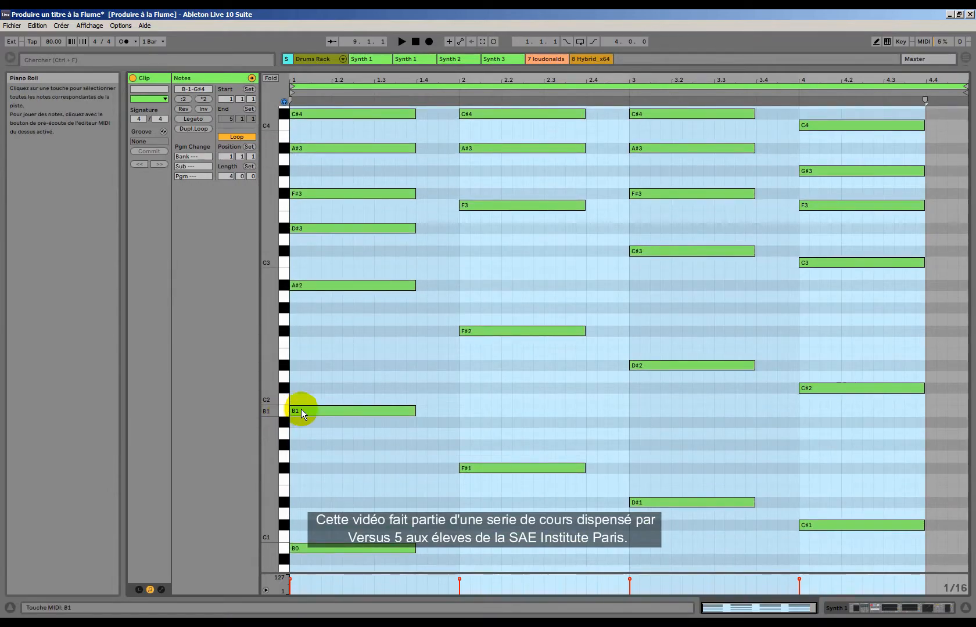
pyautogui.moveTo(612, 68); pyautogui.dragTo(561, 430)
pyautogui.doubleClick(600, 59)
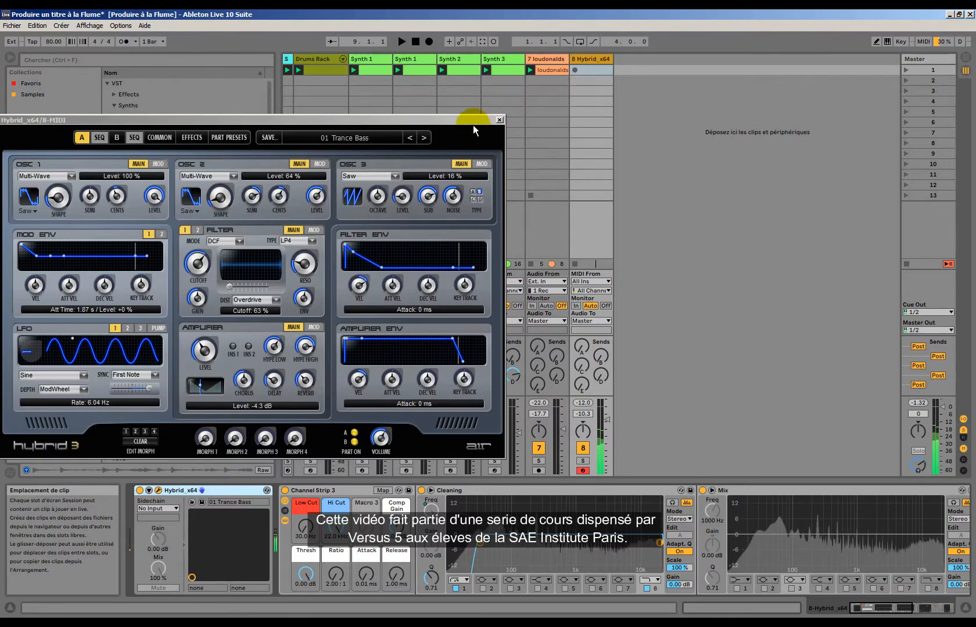
# Advance through Hybrid's bass presets to 04 Pulsing Bass and audition it with the set playing.
pyautogui.click(424, 138)
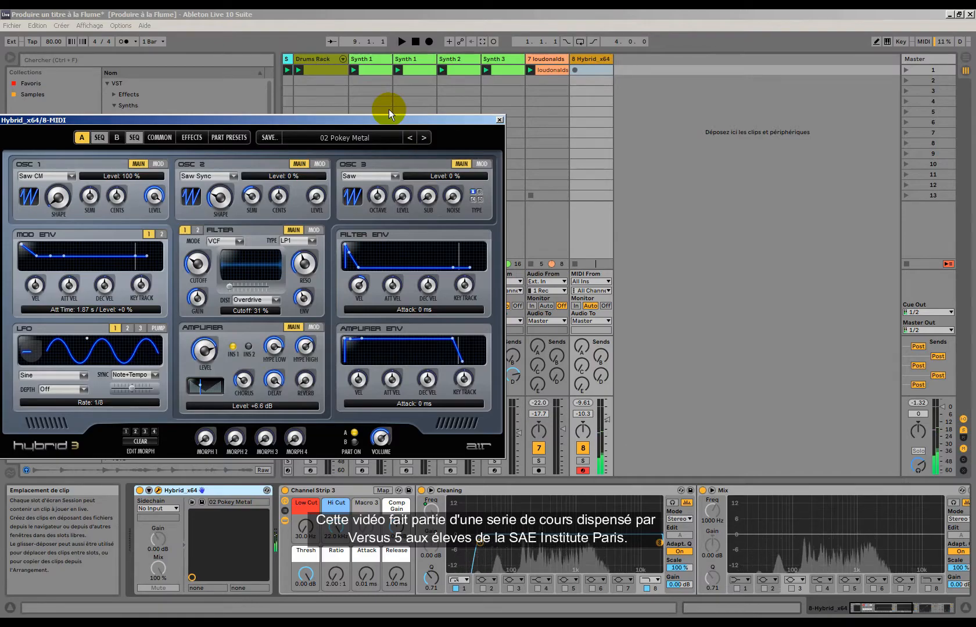
pyautogui.click(427, 138)
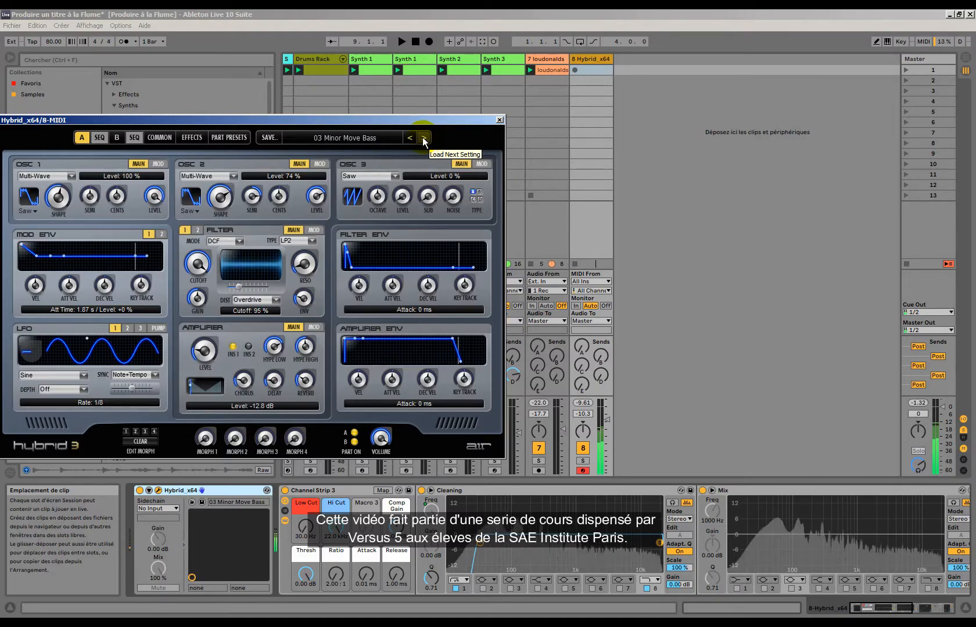
pyautogui.click(423, 138)
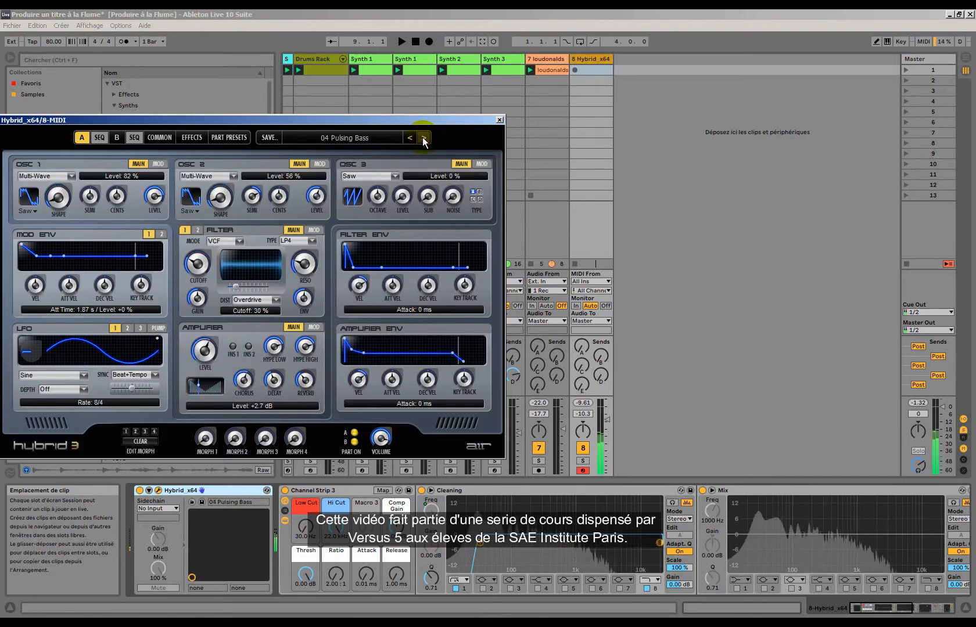
pyautogui.click(607, 420)
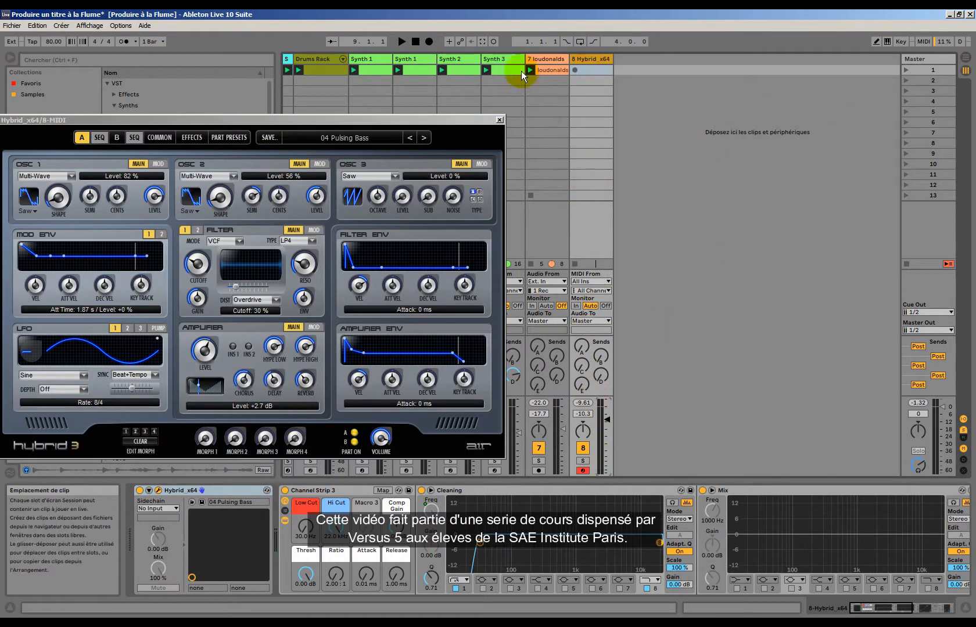
pyautogui.click(403, 43)
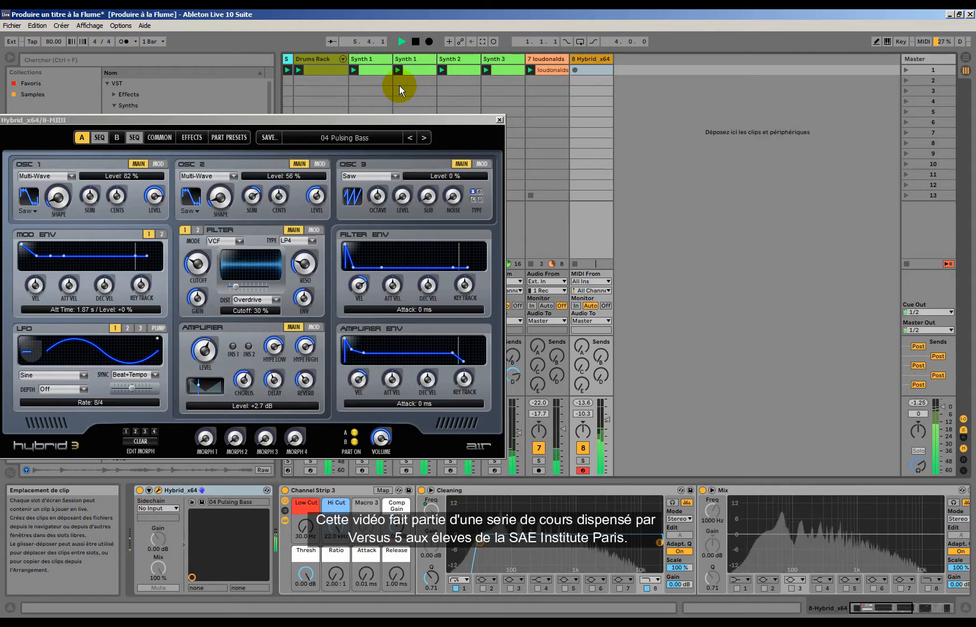
pyautogui.press('space')
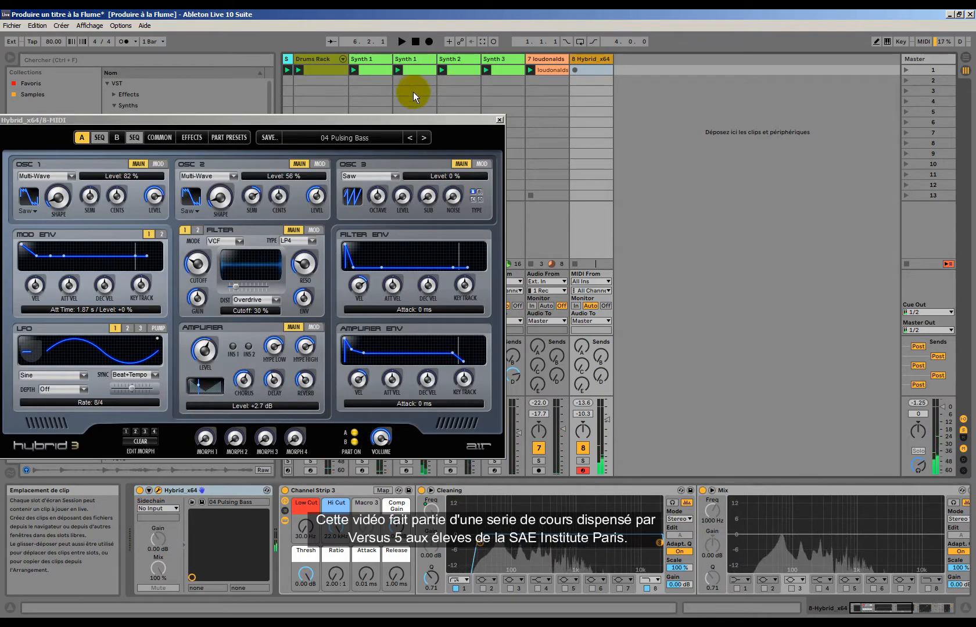
# Advance Hybrid to the 07 Under Pressure preset and audition it against the playing tracks.
pyautogui.click(425, 140)
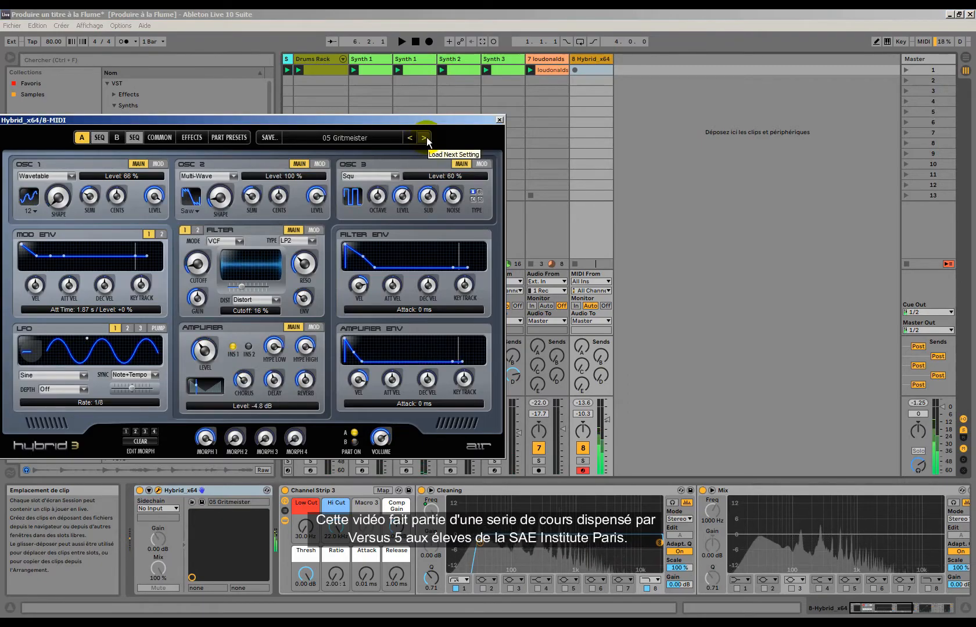
pyautogui.click(426, 139)
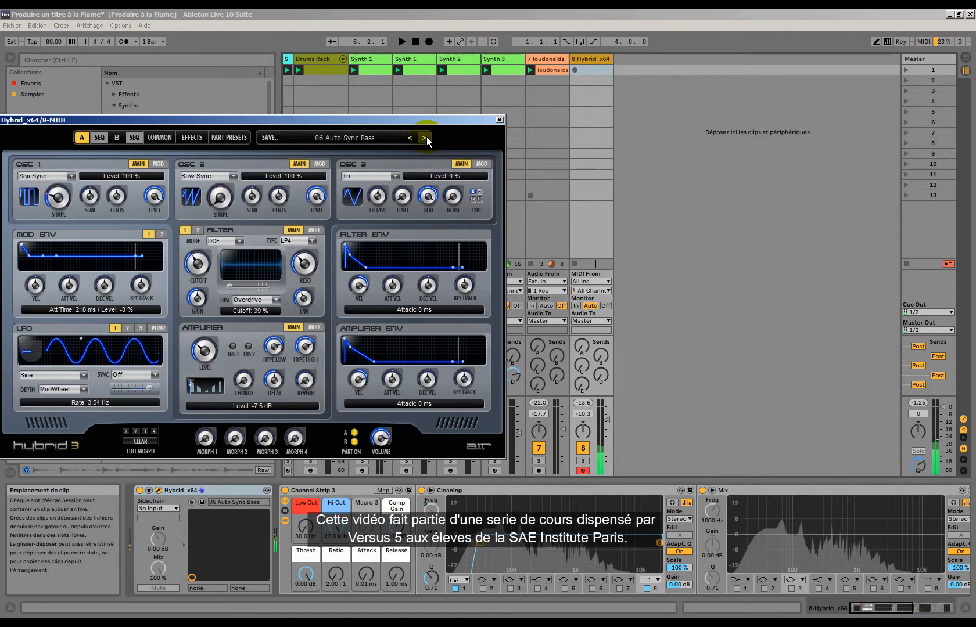
pyautogui.click(427, 139)
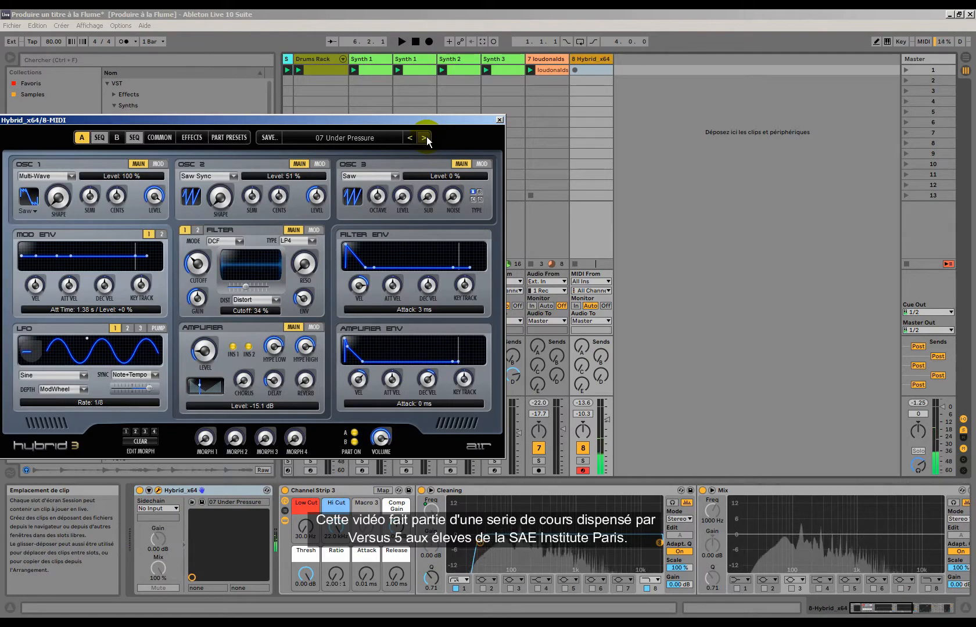
pyautogui.click(400, 41)
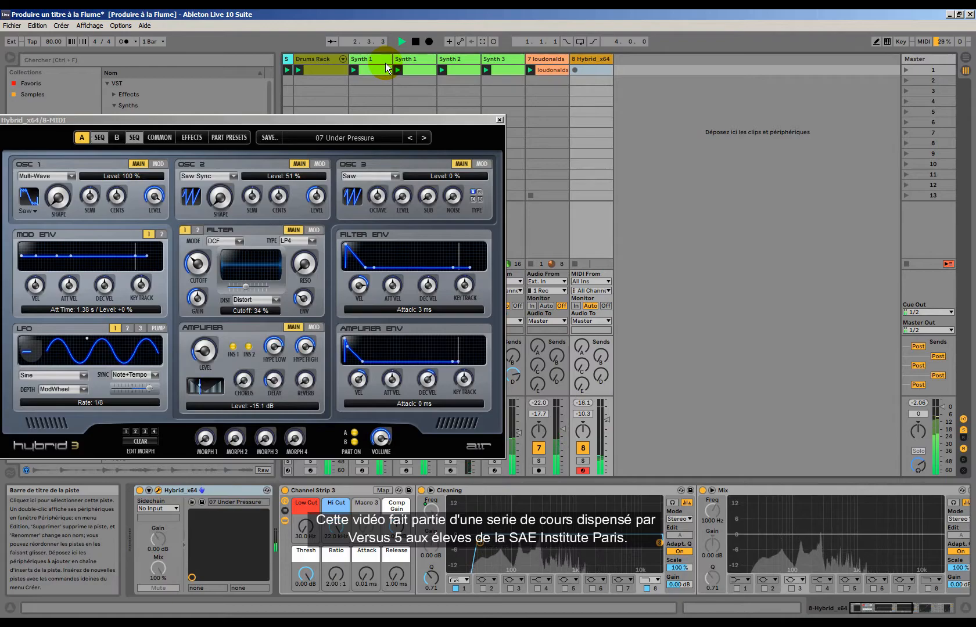
pyautogui.click(415, 42)
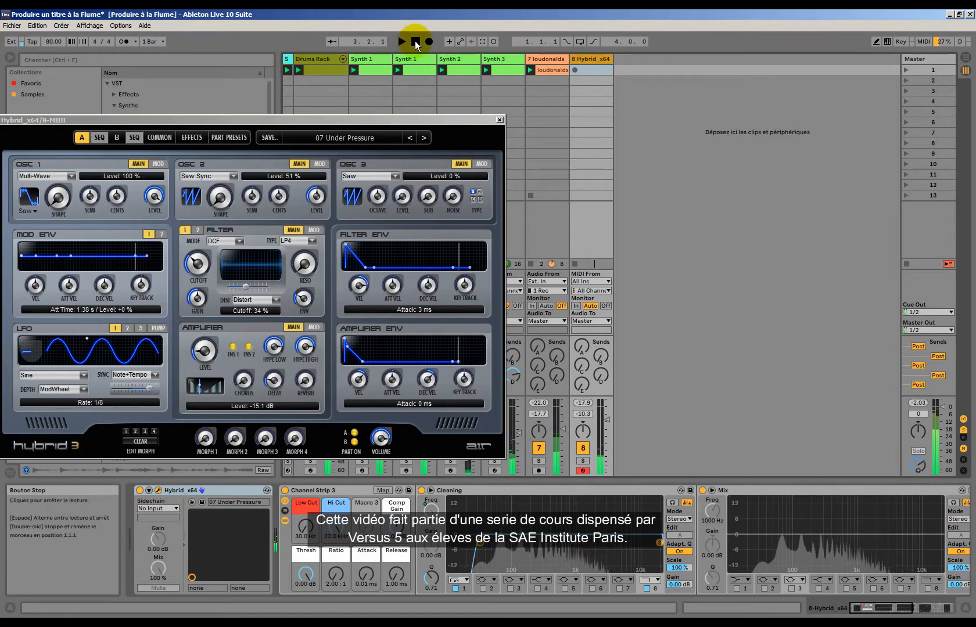
# Advance Hybrid to the 17 Gentle Pump preset and audition it with the whole set playing from the start.
pyautogui.click(424, 138)
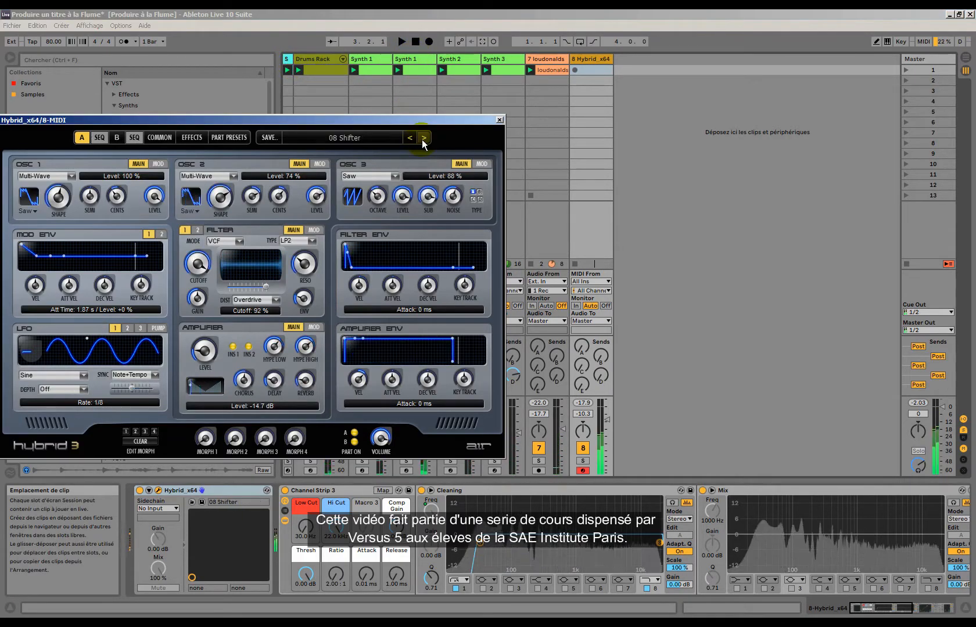
pyautogui.click(423, 137)
pyautogui.click(423, 137)
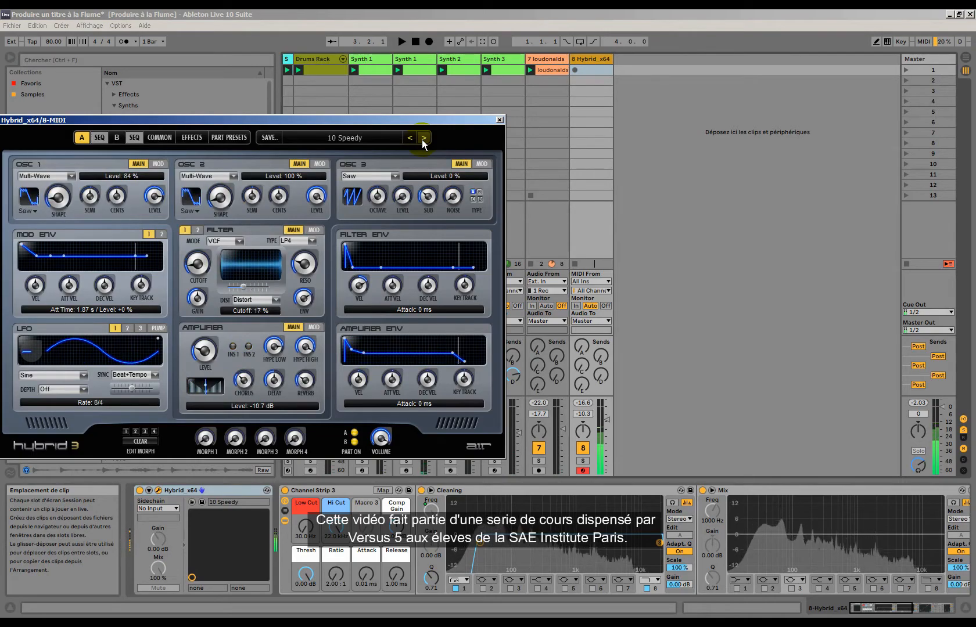
pyautogui.click(423, 138)
pyautogui.click(423, 137)
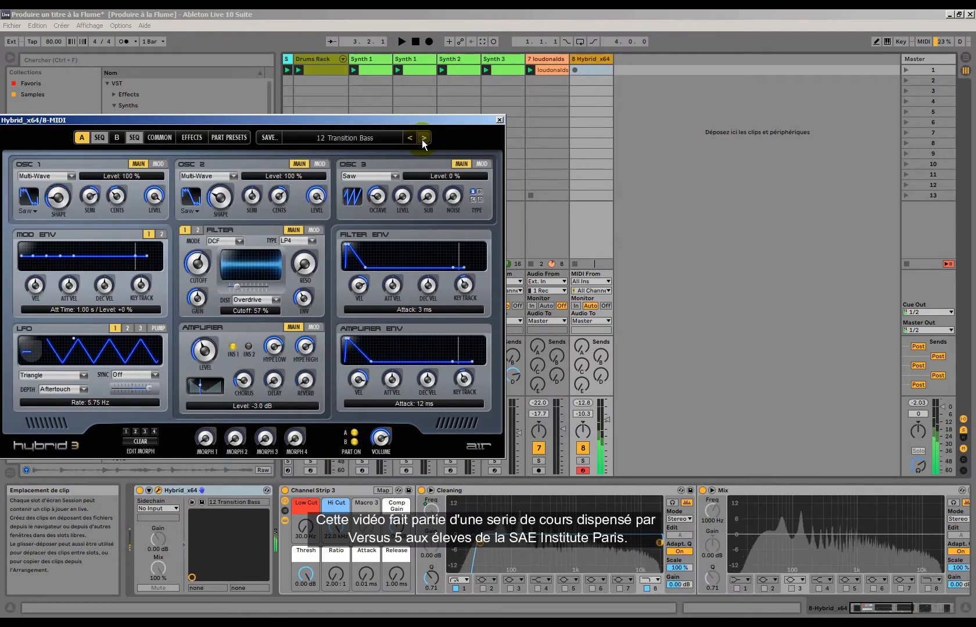
pyautogui.click(424, 138)
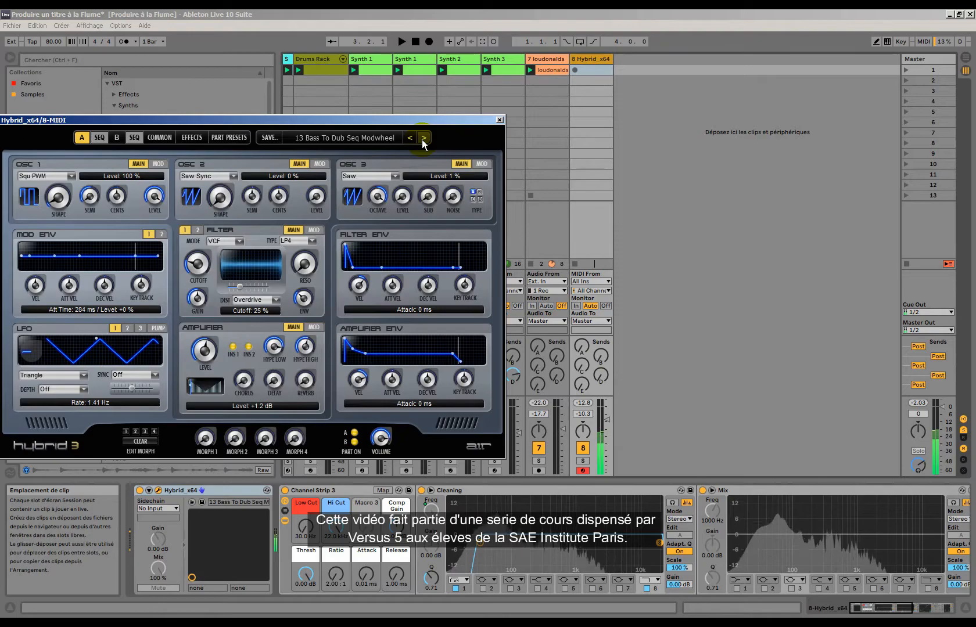
pyautogui.click(424, 137)
pyautogui.click(423, 138)
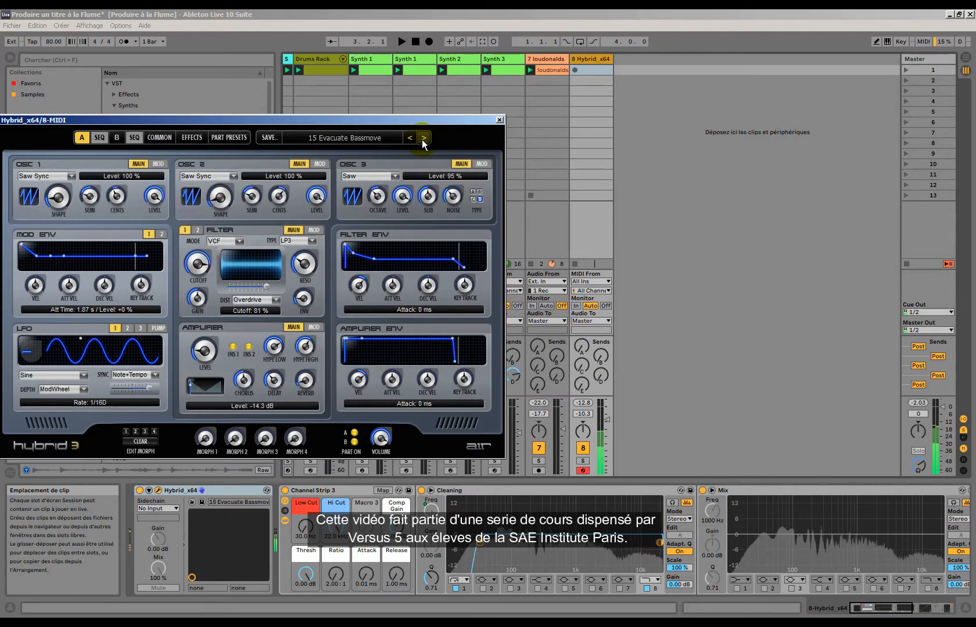
pyautogui.click(423, 138)
pyautogui.click(423, 138)
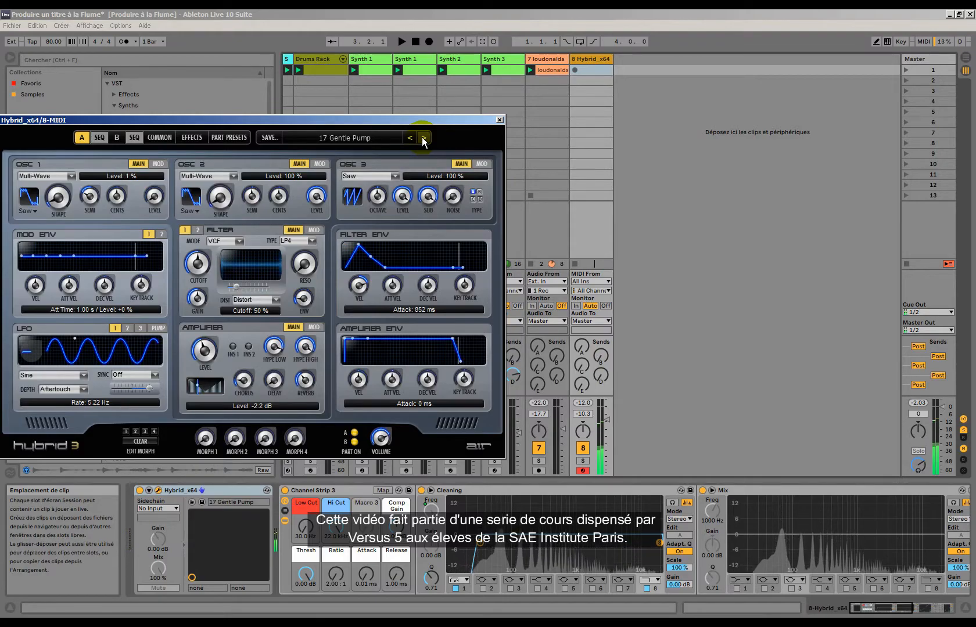
pyautogui.click(416, 42)
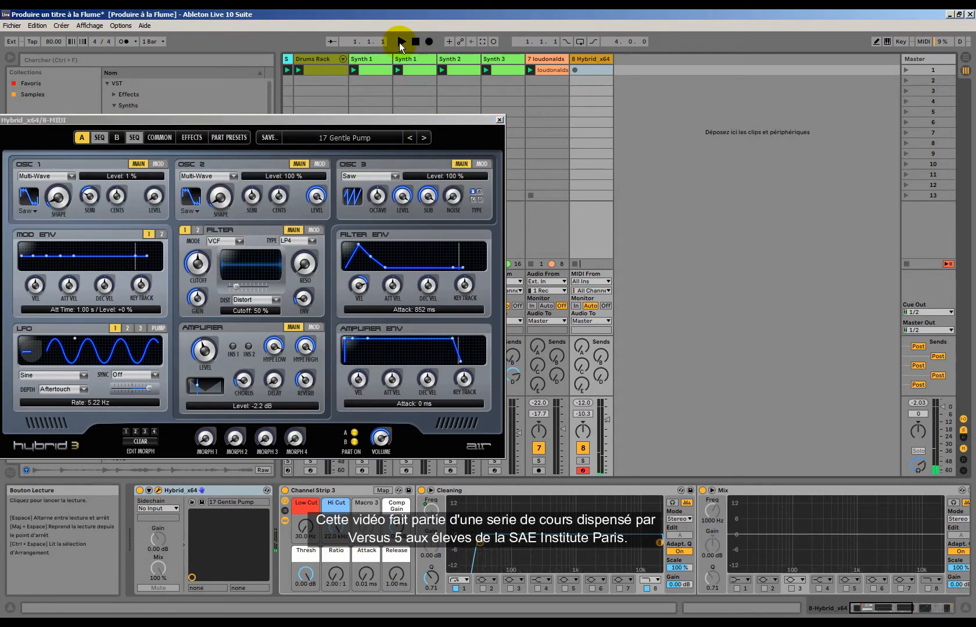
pyautogui.click(399, 41)
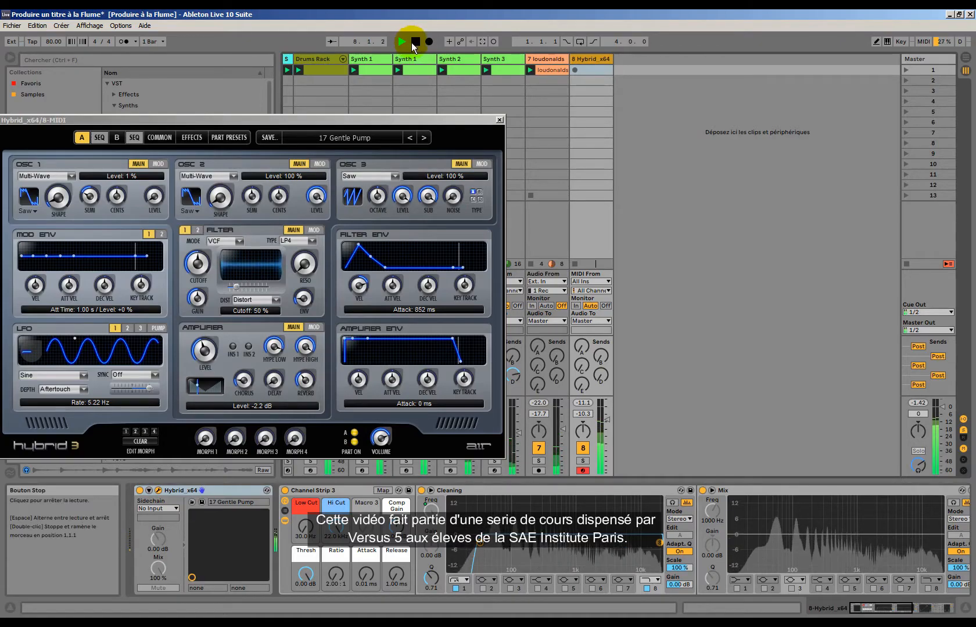
pyautogui.click(412, 43)
# Browse further through Hybrid's bass presets and load 27 Dubby Bass.
pyautogui.click(425, 137)
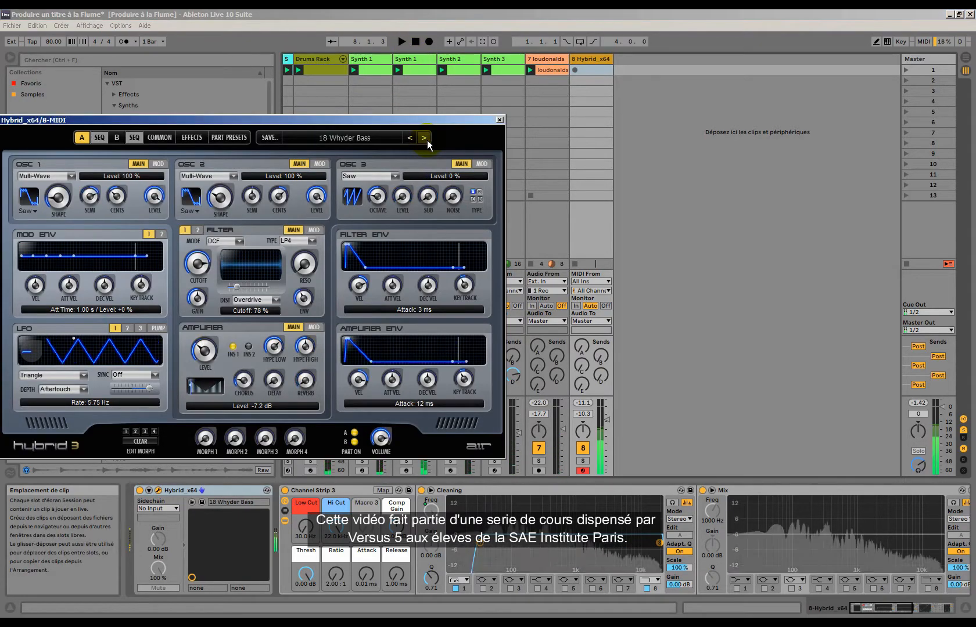
pyautogui.click(424, 137)
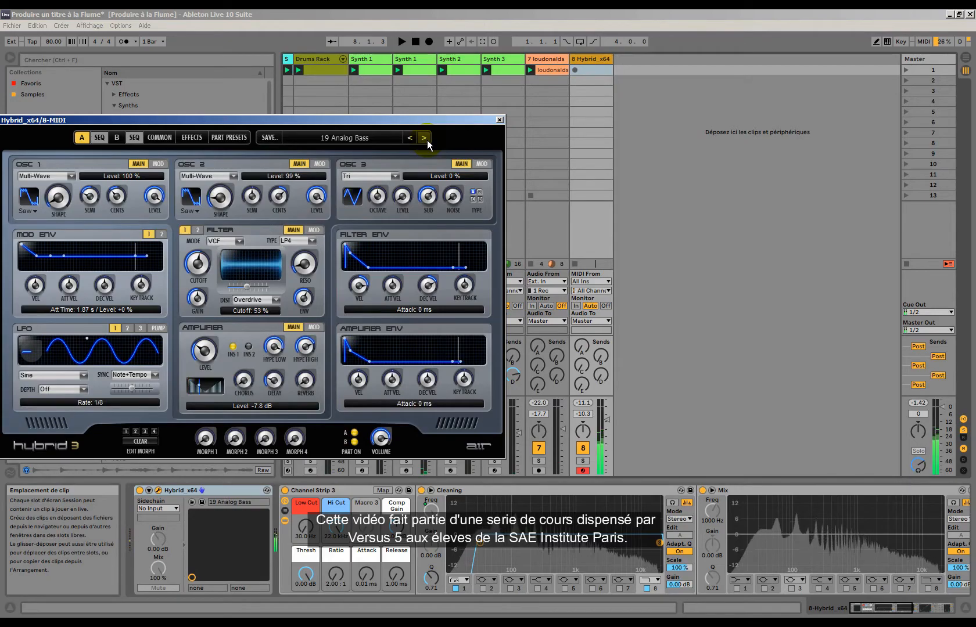
pyautogui.click(424, 138)
pyautogui.click(427, 141)
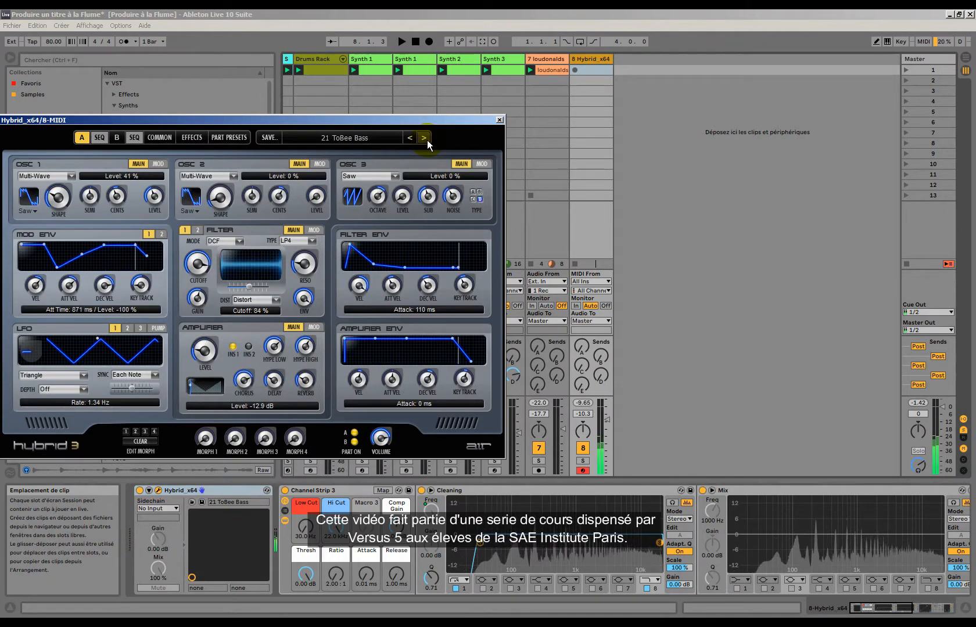
pyautogui.click(426, 140)
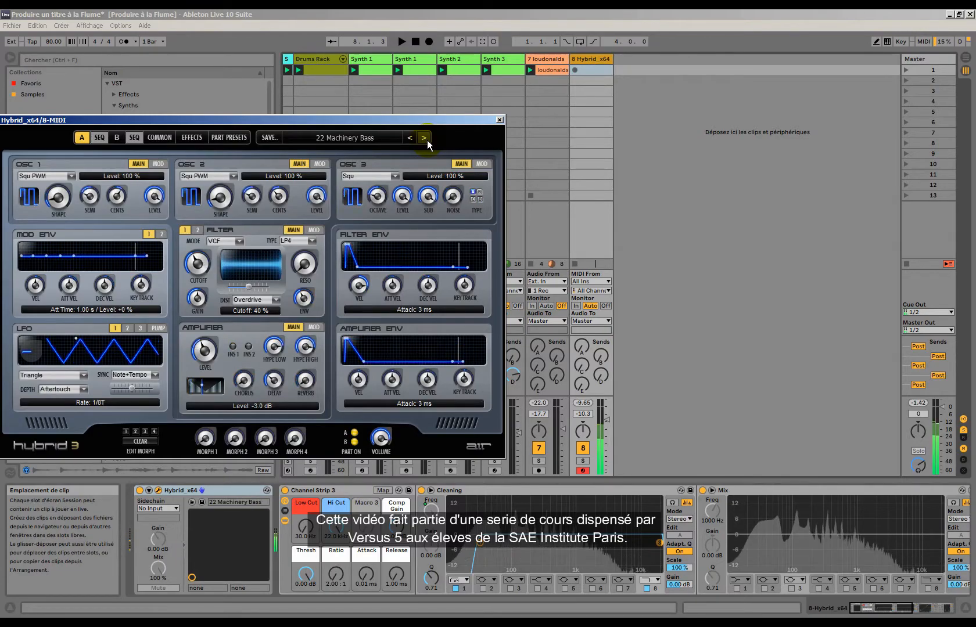
pyautogui.click(427, 140)
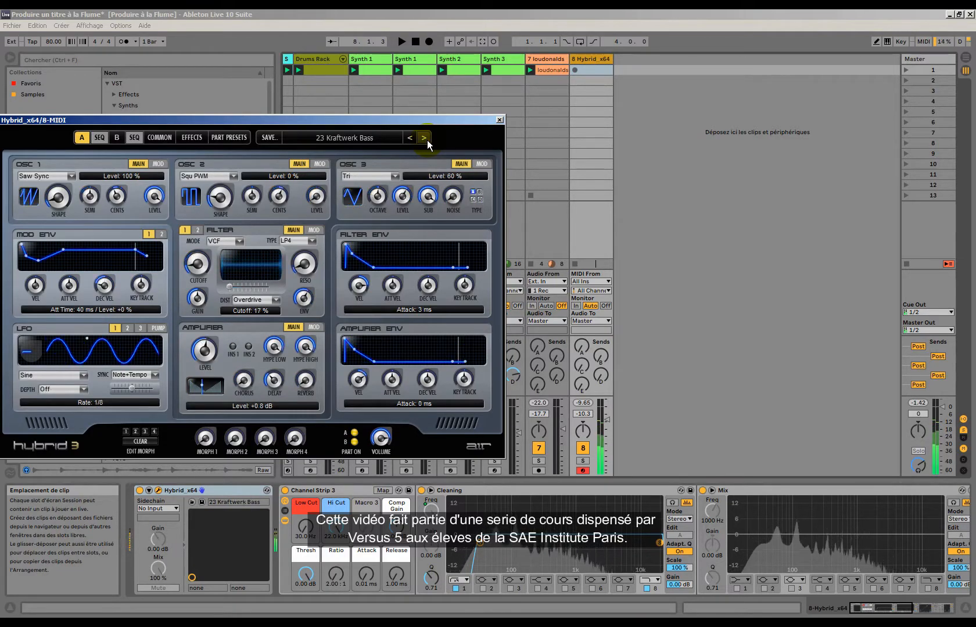
pyautogui.click(427, 140)
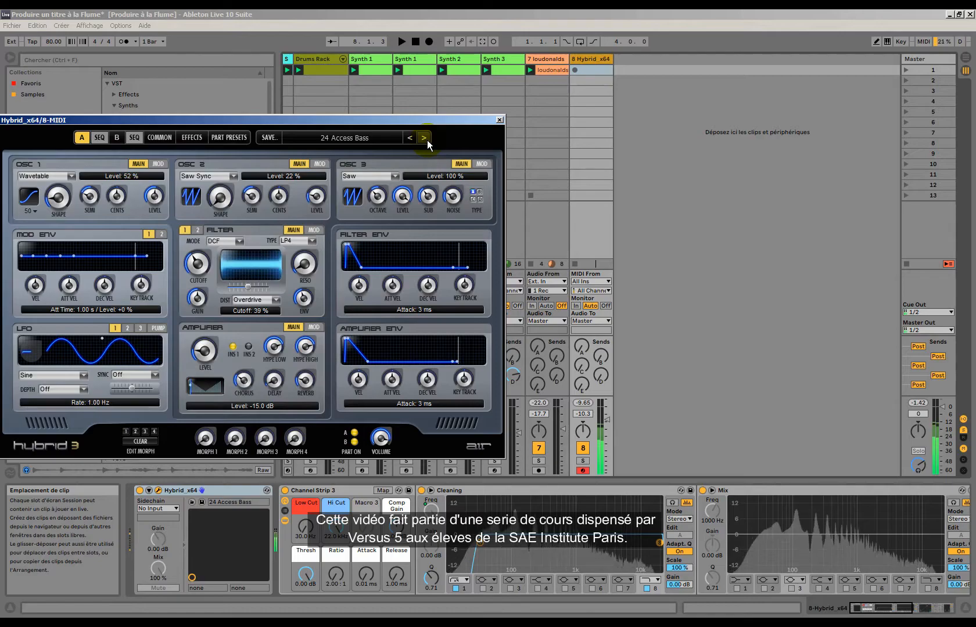
pyautogui.click(427, 140)
pyautogui.click(427, 141)
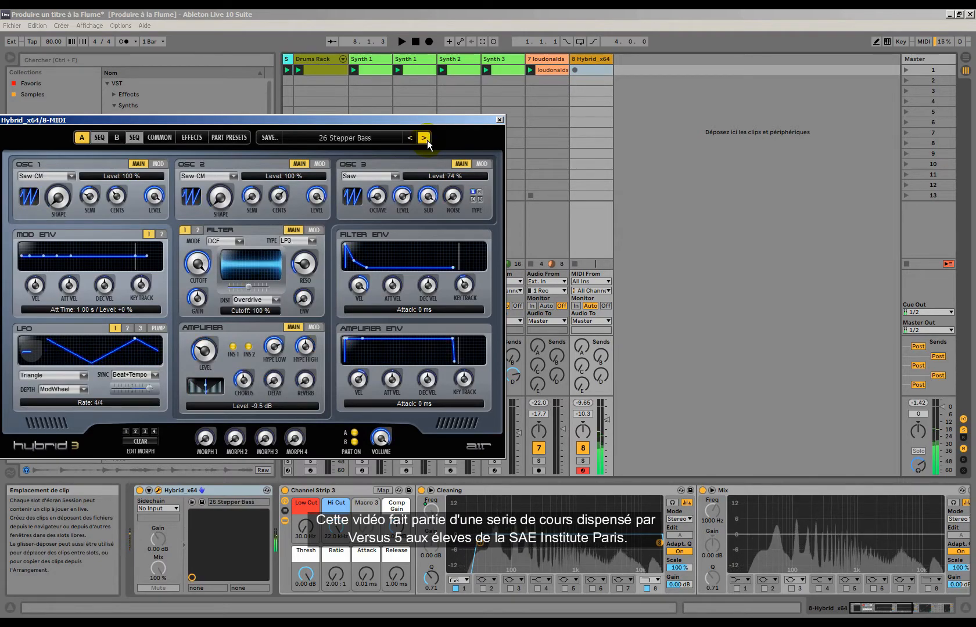
pyautogui.click(427, 141)
pyautogui.click(427, 141)
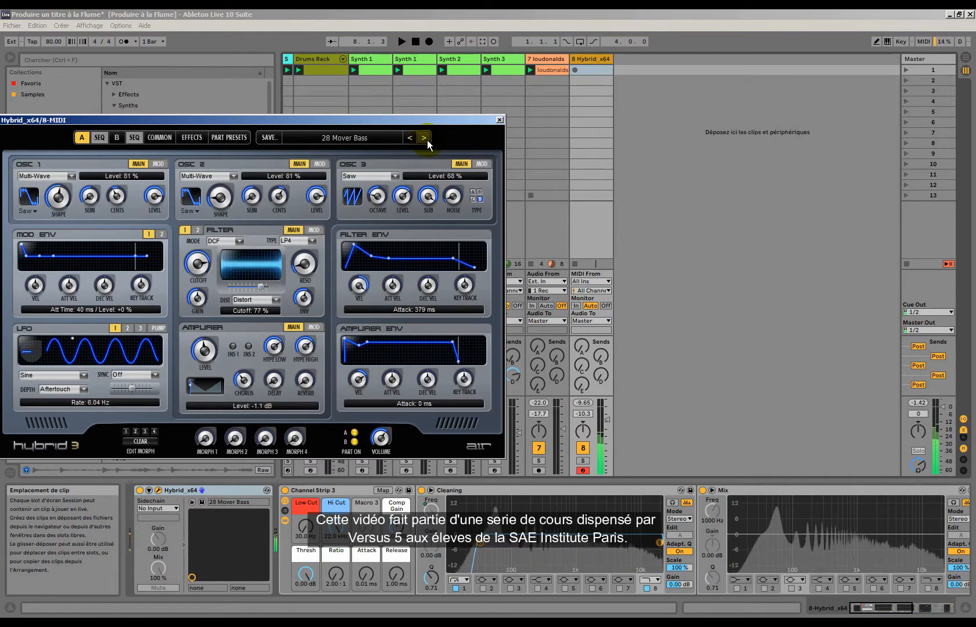
pyautogui.click(411, 138)
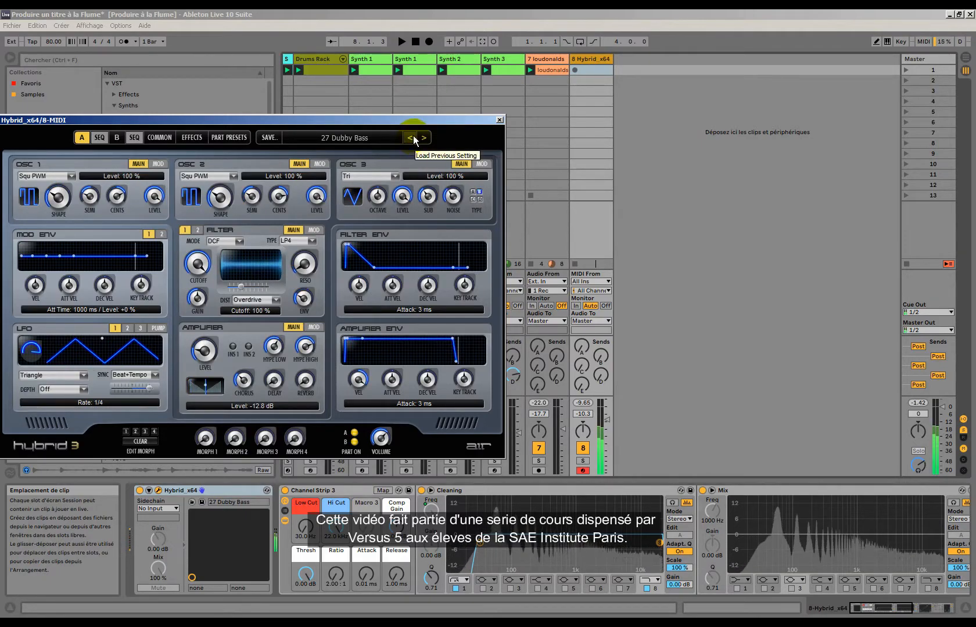
# Play a bass line over the running set, capture it as a MIDI clip on the Hybrid track and close the Hybrid window.
pyautogui.click(401, 41)
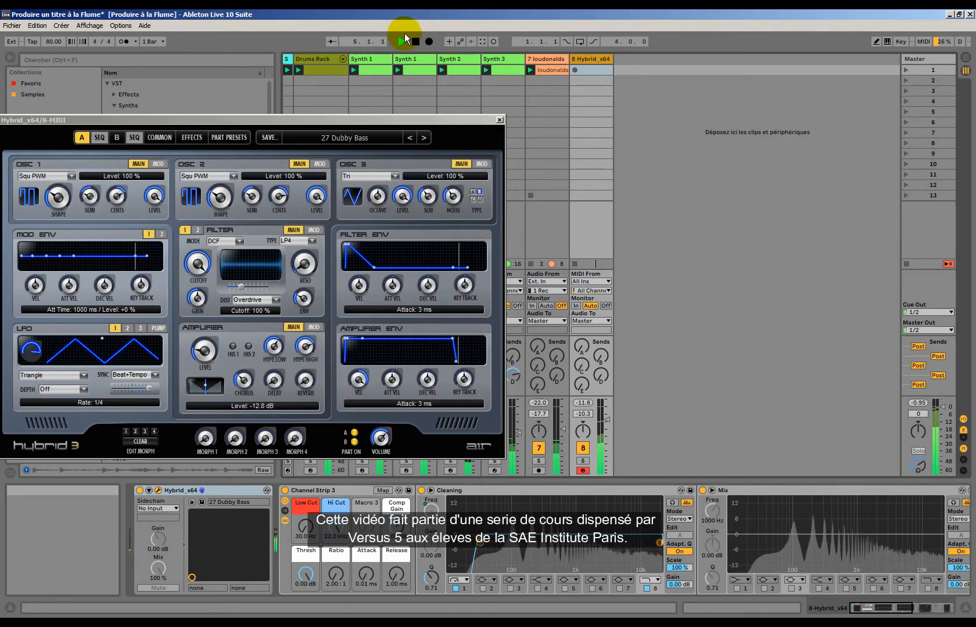
pyautogui.click(415, 40)
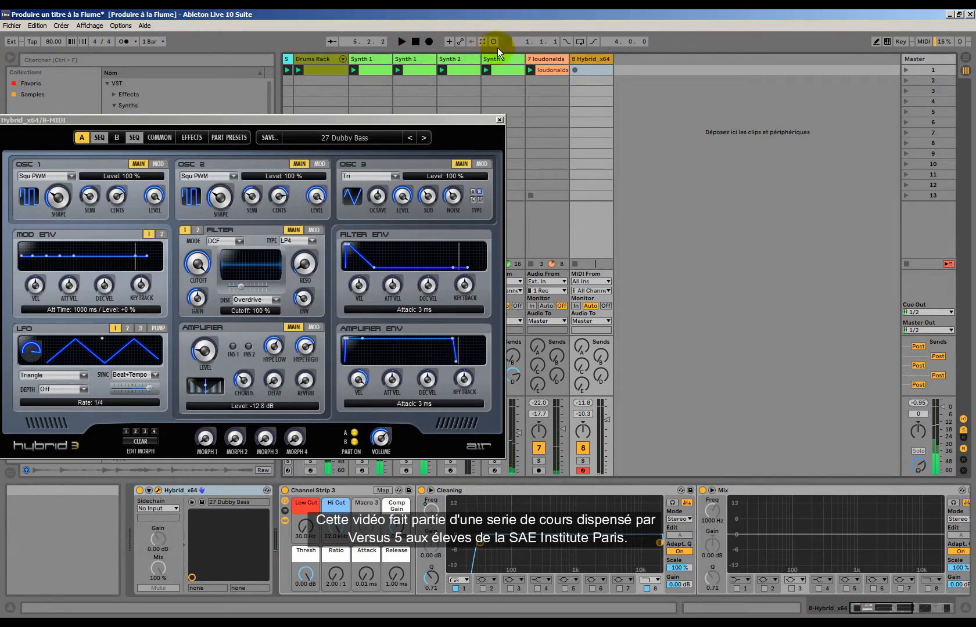
pyautogui.click(483, 42)
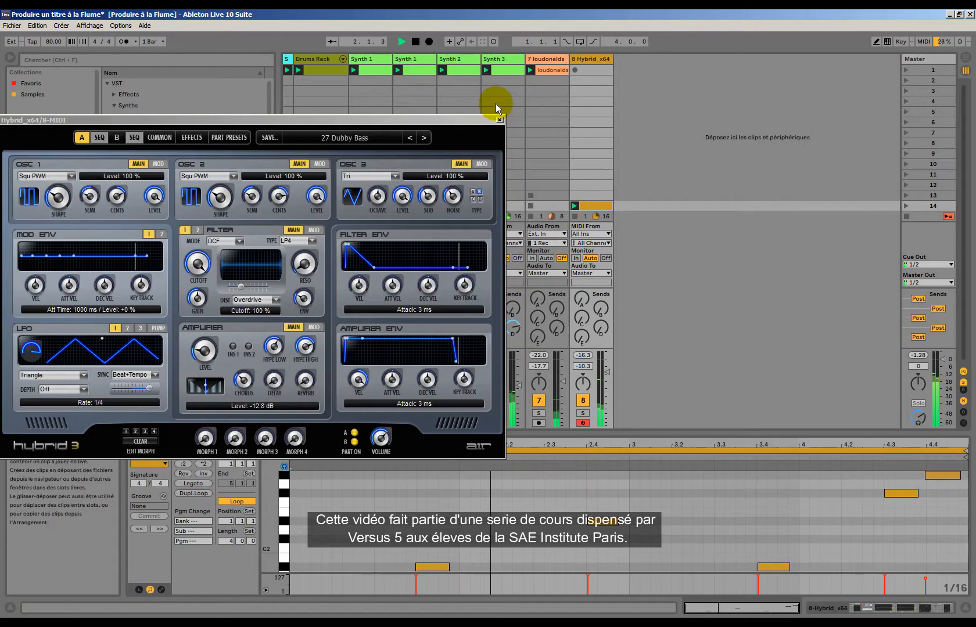
pyautogui.click(499, 120)
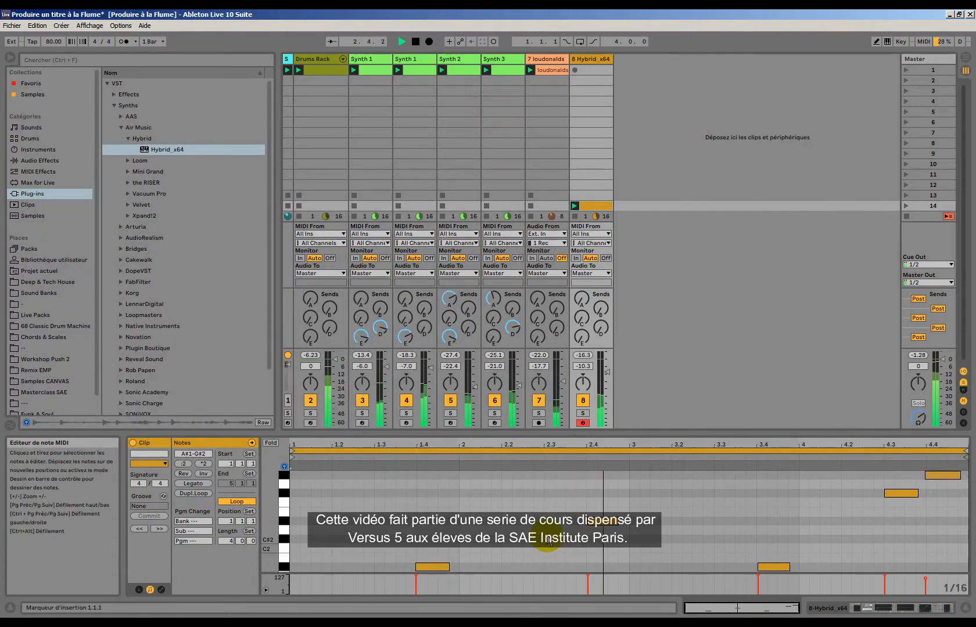
# Quantize all notes of the captured Hybrid bass clip.
pyautogui.rightClick(549, 511)
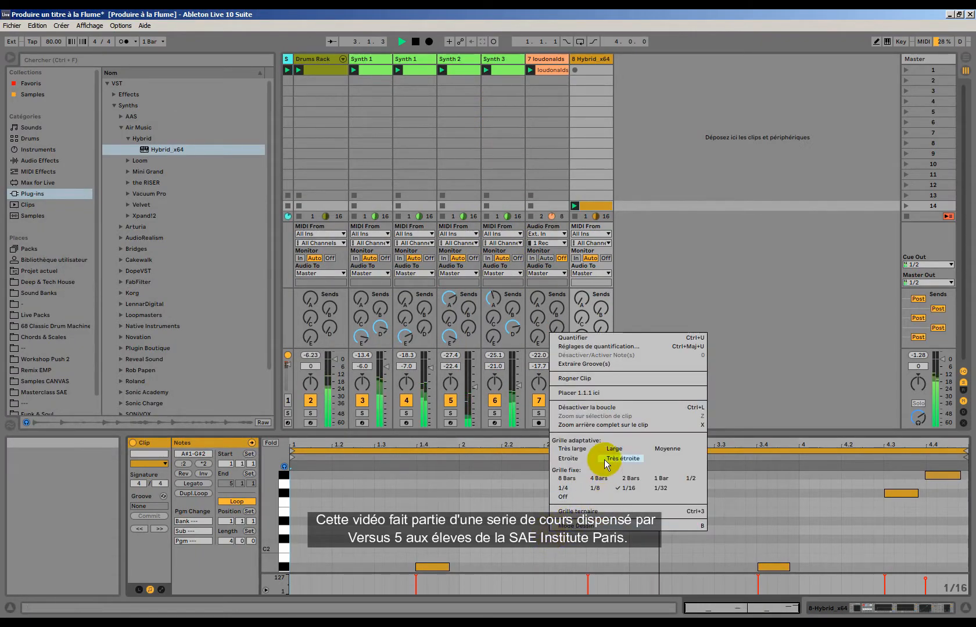
pyautogui.click(570, 378)
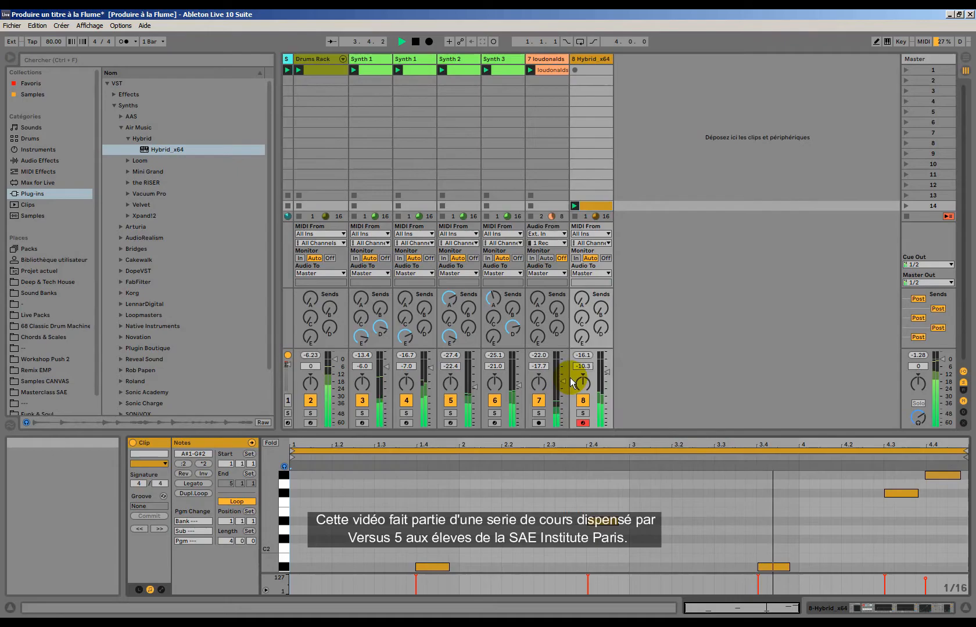
pyautogui.rightClick(557, 520)
pyautogui.click(571, 322)
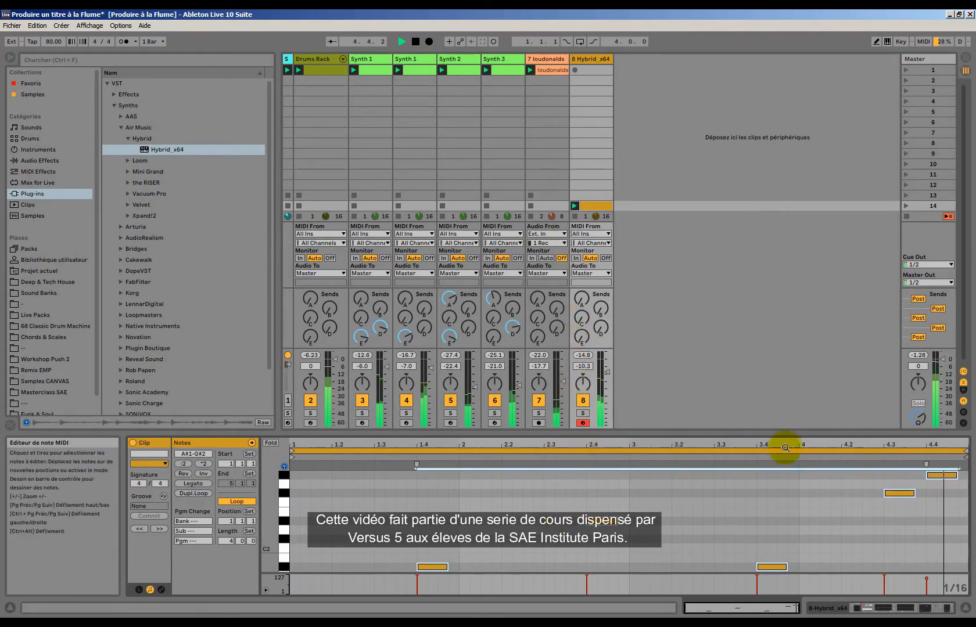
# Enlarge the note editor and raise the velocity of all the Hybrid bass notes to 127.
pyautogui.moveTo(790, 437); pyautogui.dragTo(784, 246)
pyautogui.scroll(3, 760, 525)
pyautogui.moveTo(857, 335); pyautogui.dragTo(918, 403)
pyautogui.moveTo(904, 328); pyautogui.dragTo(953, 413)
pyautogui.moveTo(899, 375); pyautogui.dragTo(900, 344)
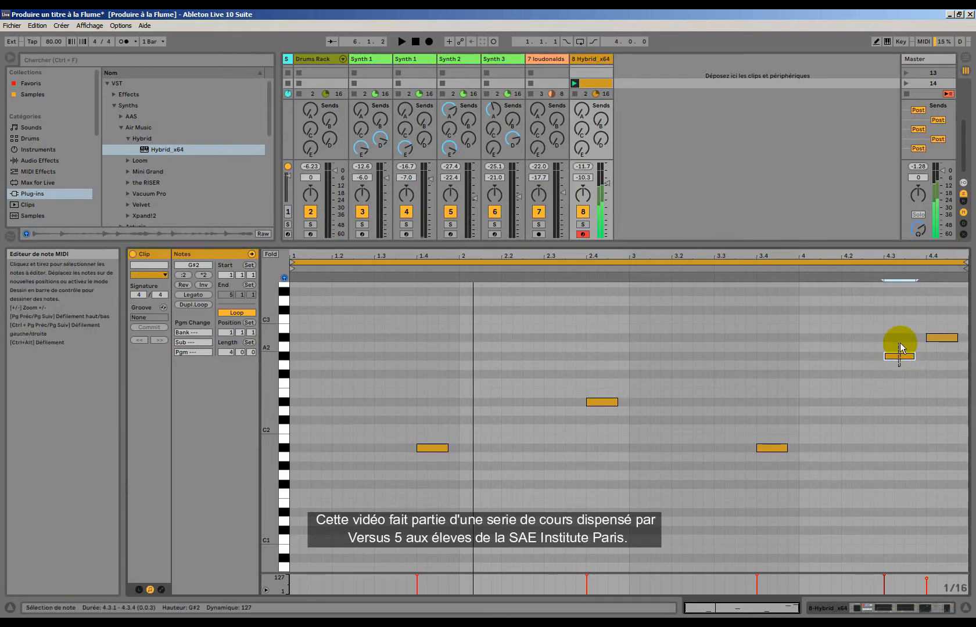
pyautogui.click(941, 338)
pyautogui.moveTo(385, 340); pyautogui.dragTo(964, 511)
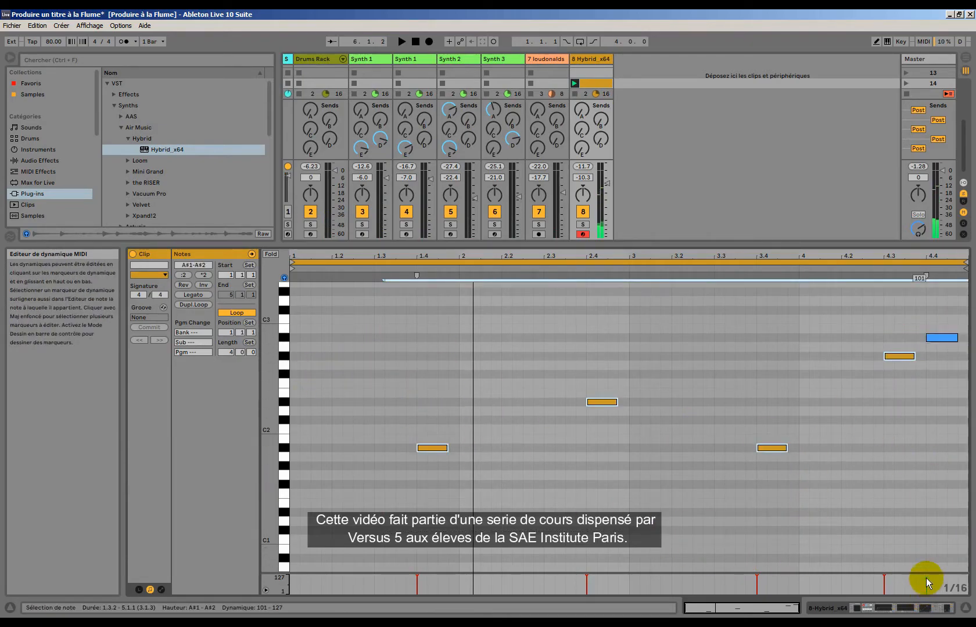
# Play the set while setting the Hybrid track's volume to -10.7 dB, and stop playback.
pyautogui.press('space')
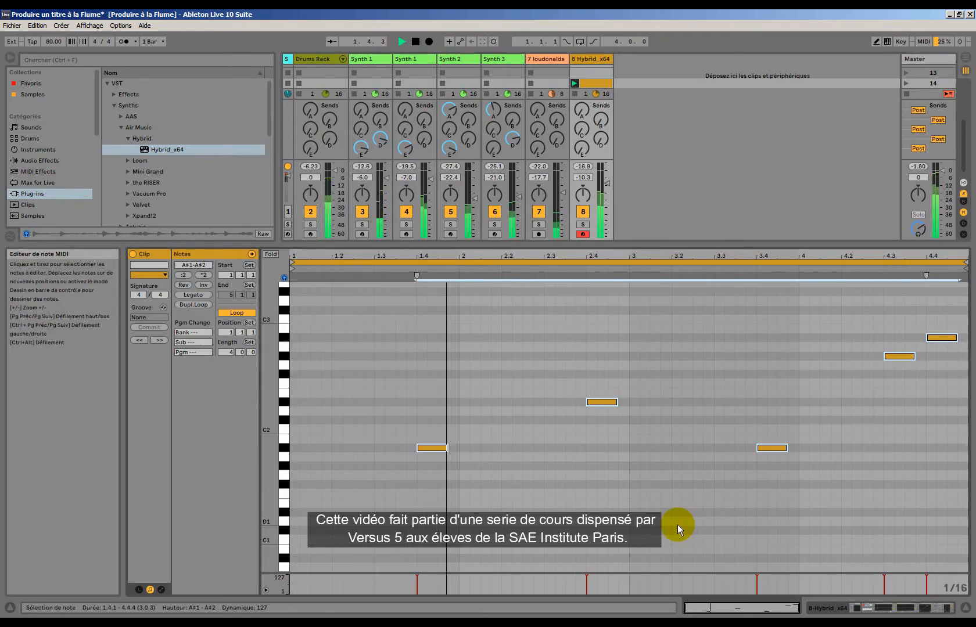
pyautogui.moveTo(606, 185); pyautogui.dragTo(607, 185)
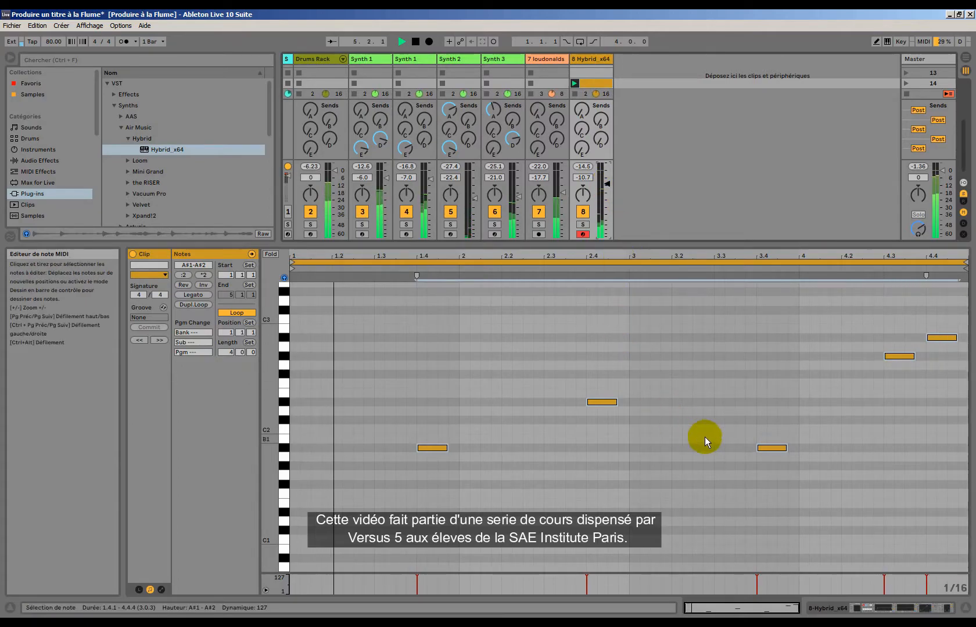
pyautogui.press('space')
# Lengthen all five notes of the Hybrid bass clip to one full beat each.
pyautogui.moveTo(447, 448); pyautogui.dragTo(459, 448)
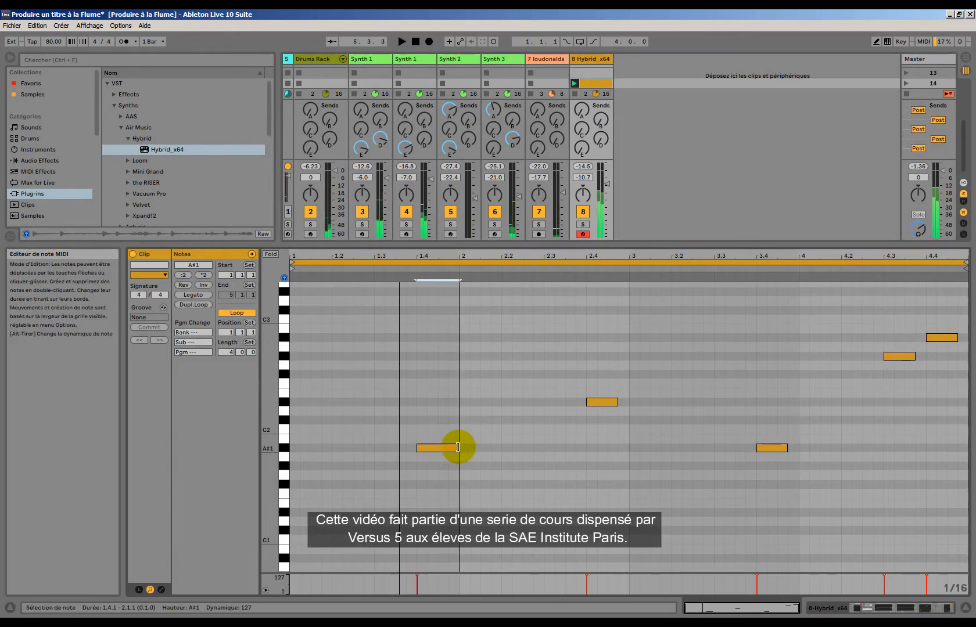
pyautogui.moveTo(619, 402); pyautogui.dragTo(631, 401)
pyautogui.moveTo(787, 447); pyautogui.dragTo(798, 447)
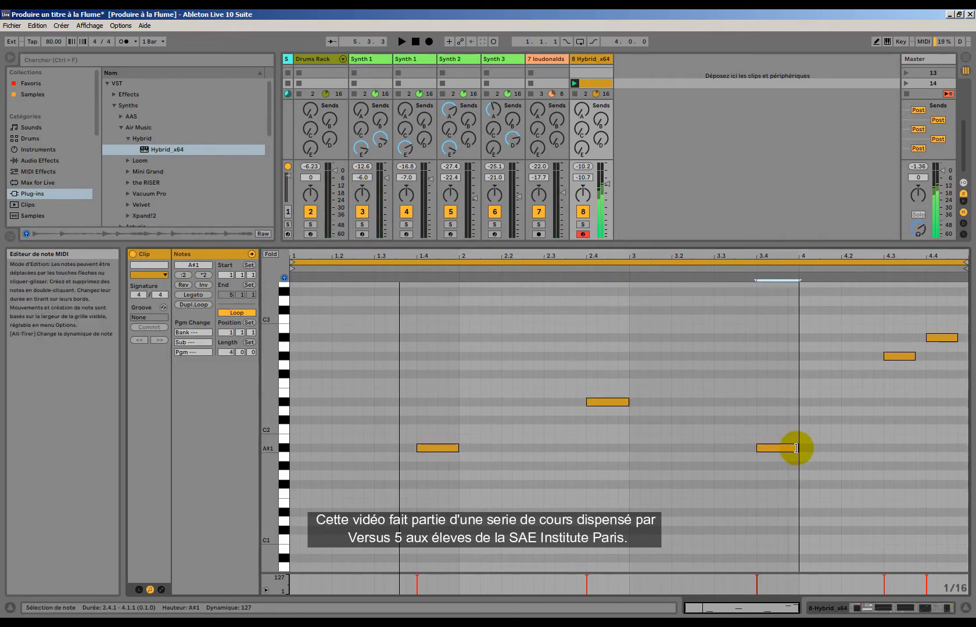
pyautogui.moveTo(916, 311); pyautogui.dragTo(971, 427)
pyautogui.moveTo(883, 274); pyautogui.dragTo(953, 395)
pyautogui.moveTo(913, 356); pyautogui.dragTo(926, 356)
# Raise the Hybrid track's send D during playback and switch off the note preview in the MIDI editor.
pyautogui.press('space')
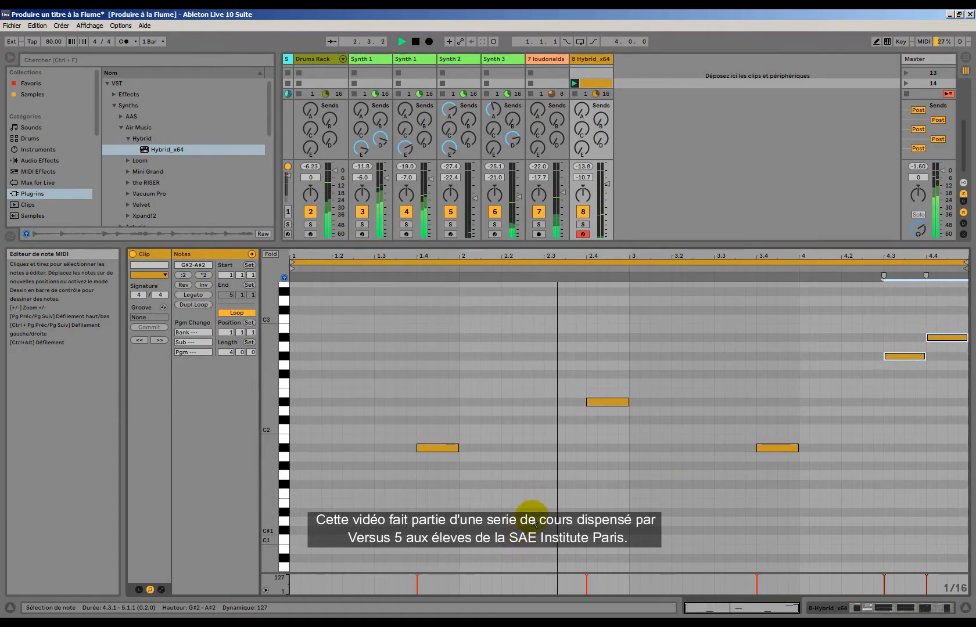
pyautogui.moveTo(600, 140); pyautogui.dragTo(600, 69)
pyautogui.click(284, 277)
# Shorten the D#2 and G#2 bass notes to three sixteenths each and lower the Hybrid track's volume to -15 dB.
pyautogui.click(598, 401)
pyautogui.click(598, 402)
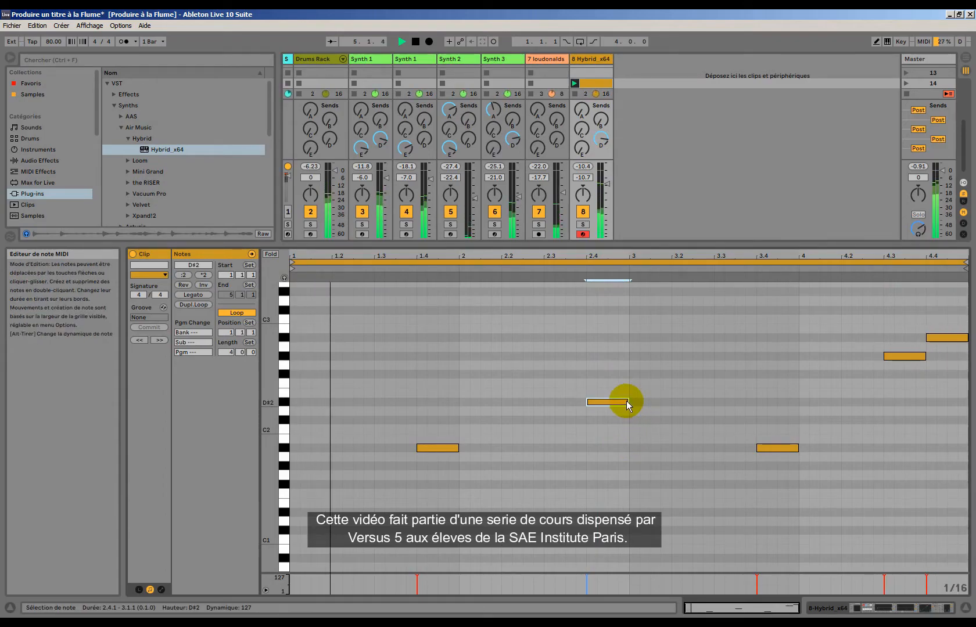
pyautogui.moveTo(627, 402); pyautogui.dragTo(620, 402)
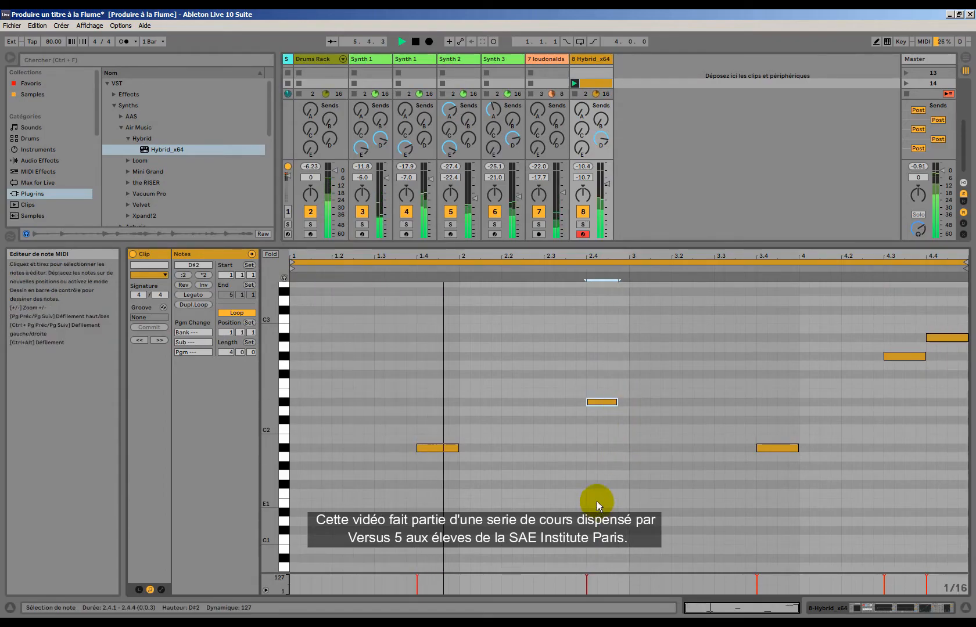
pyautogui.moveTo(606, 185); pyautogui.dragTo(606, 189)
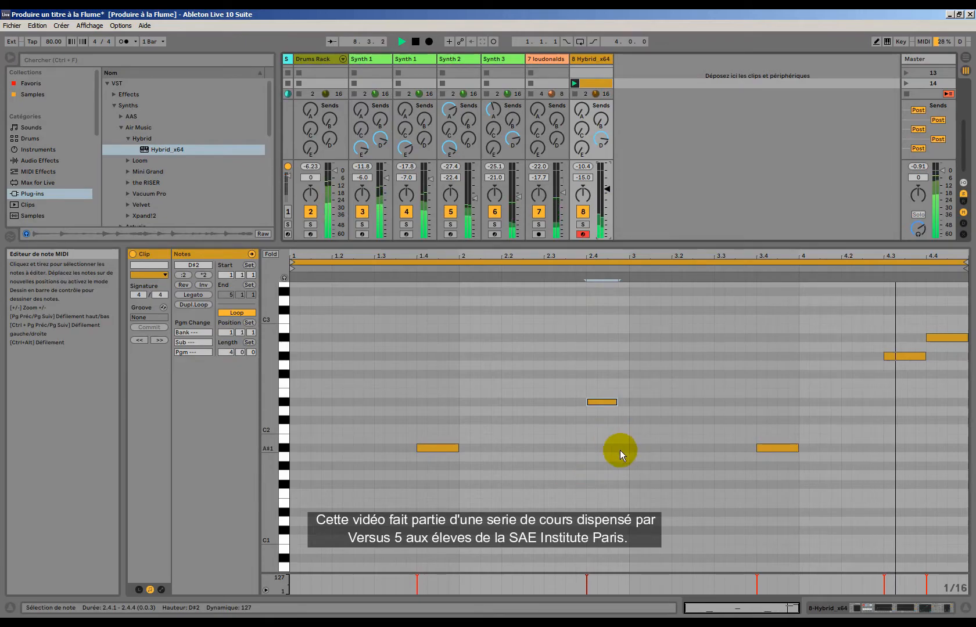
pyautogui.click(928, 358)
pyautogui.moveTo(923, 356); pyautogui.dragTo(915, 355)
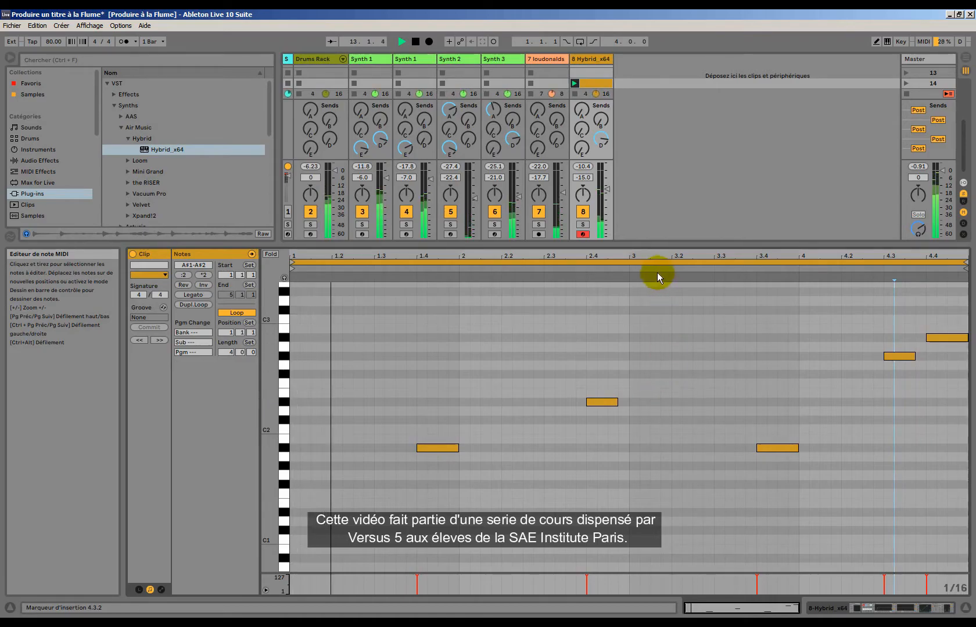
# Raise the Hybrid track's send A and set its volume to -14.5 dB.
pyautogui.moveTo(607, 139); pyautogui.dragTo(578, 58)
pyautogui.moveTo(578, 109); pyautogui.dragTo(578, 120)
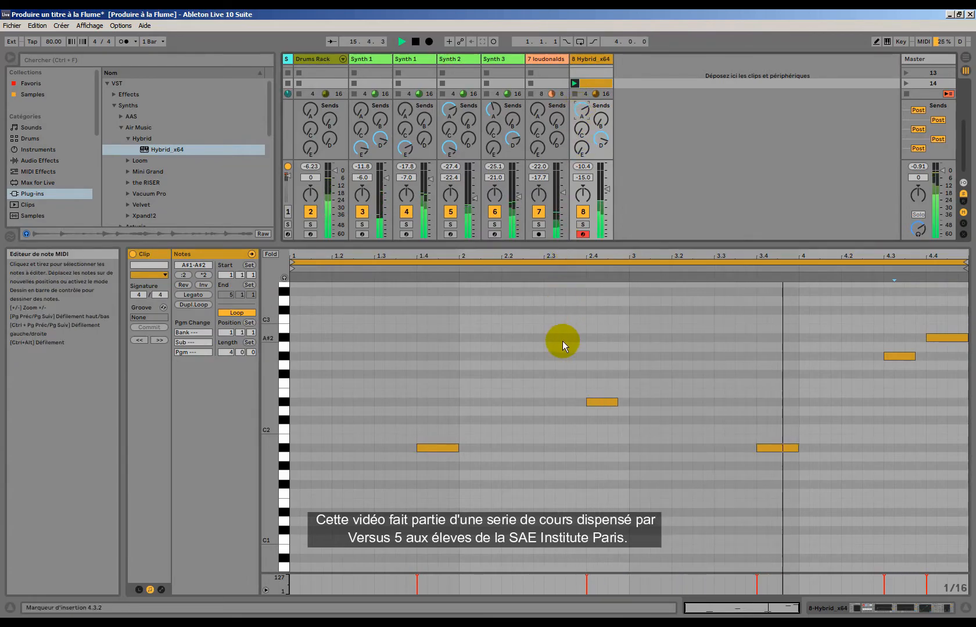
pyautogui.moveTo(610, 244); pyautogui.dragTo(599, 355)
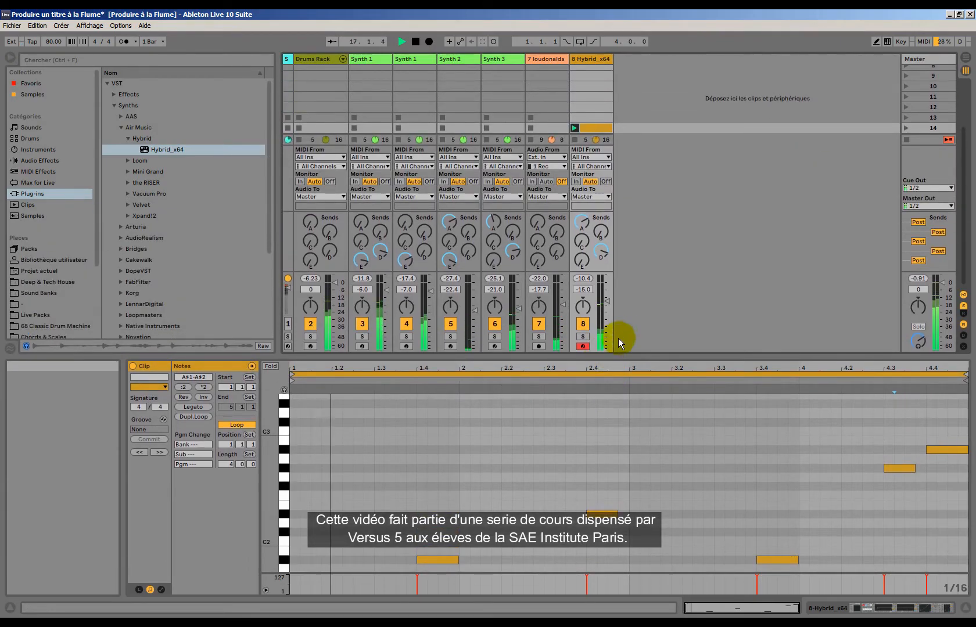
pyautogui.moveTo(605, 300); pyautogui.dragTo(606, 299)
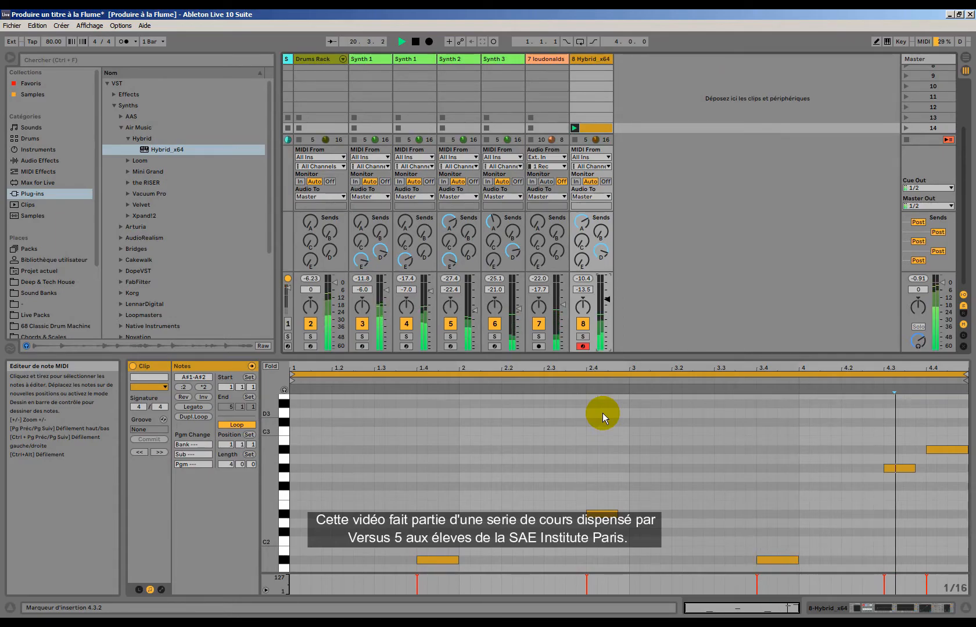
# Stop playback and move the Hybrid bass clip from scene 14 to scene 1, alongside the other clips.
pyautogui.press('space')
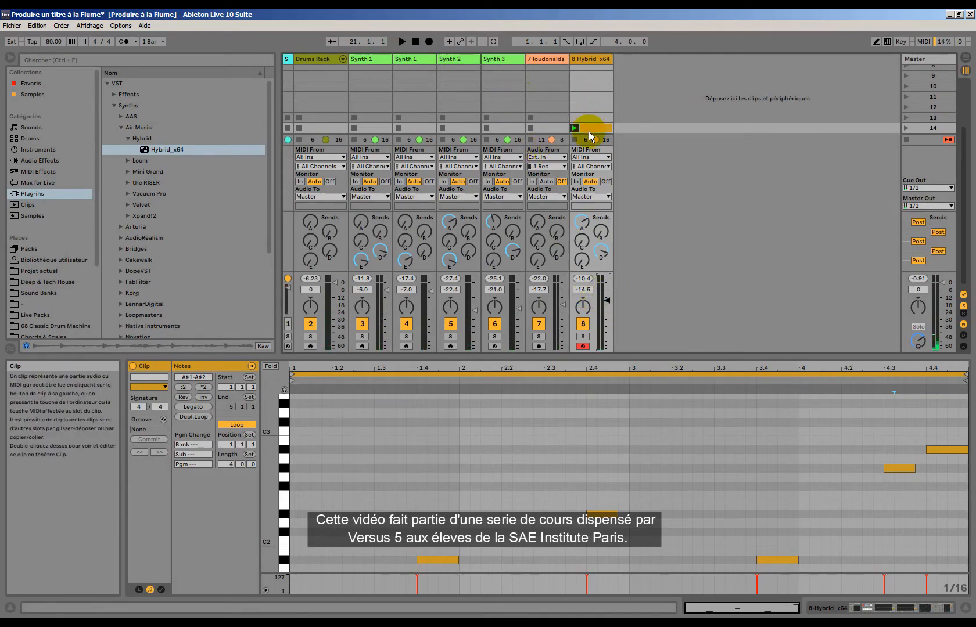
pyautogui.moveTo(590, 82)
pyautogui.mouseDown()
pyautogui.moveTo(590, 69)
pyautogui.moveTo(587, 116)
pyautogui.moveTo(590, 71)
pyautogui.mouseUp()
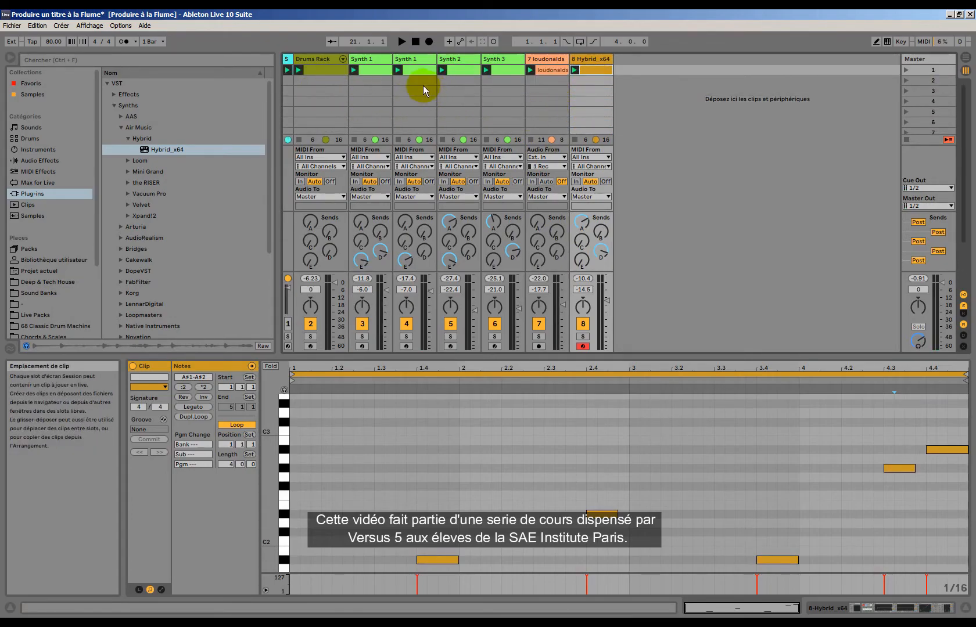